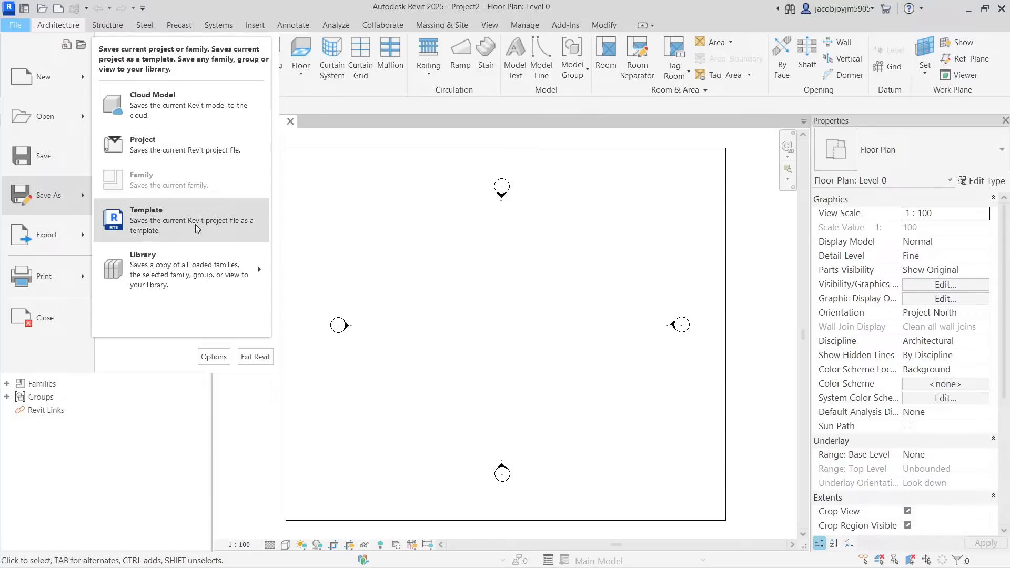
Start saving the model as a project file of type Project Files (*.rvt) in the BIM Arc folder on the Desktop
left_click(187, 151)
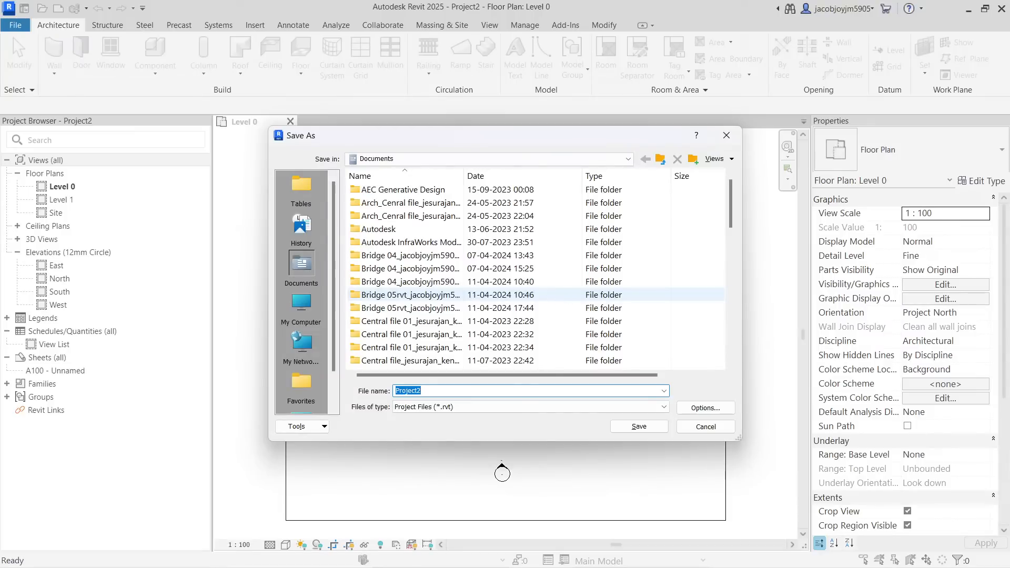
left_click(505, 407)
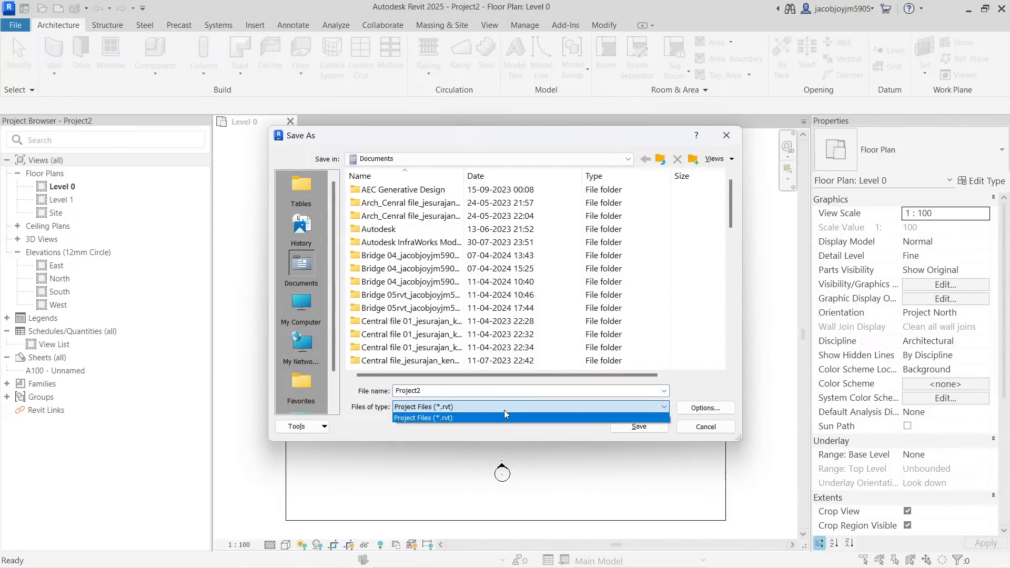
left_click(505, 418)
left_click(311, 308)
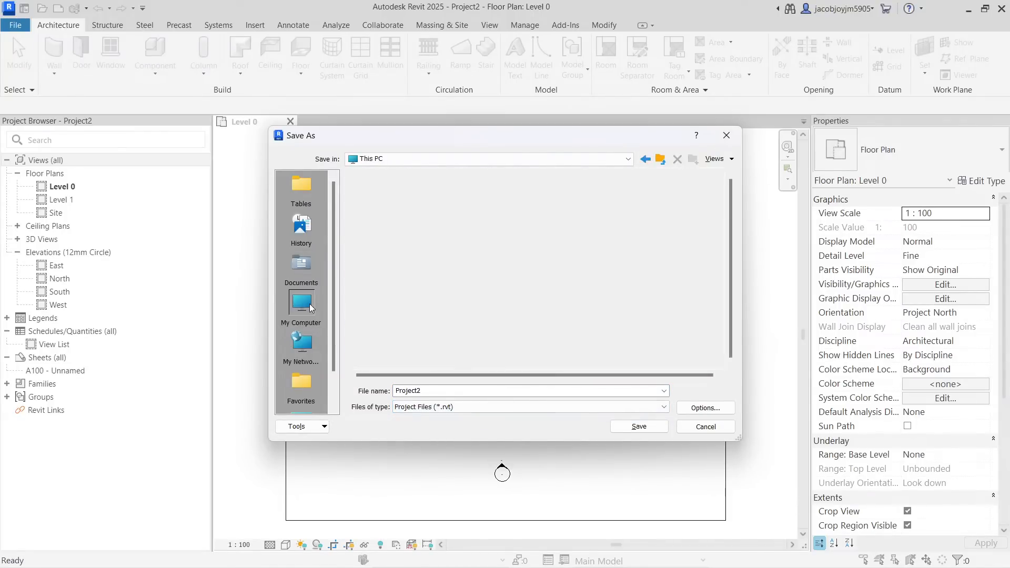
scroll(304, 385, "down", 1)
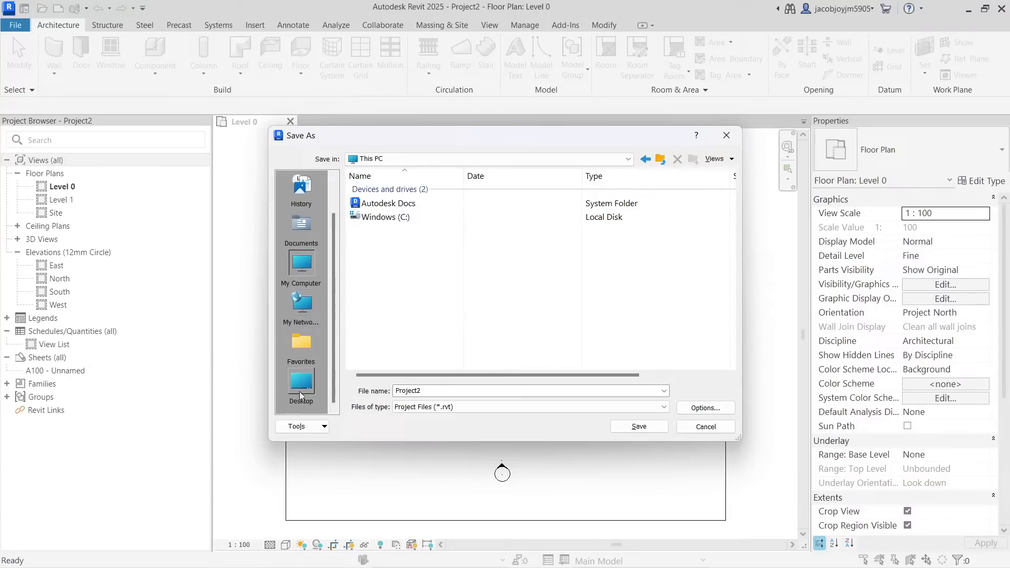
left_click(302, 390)
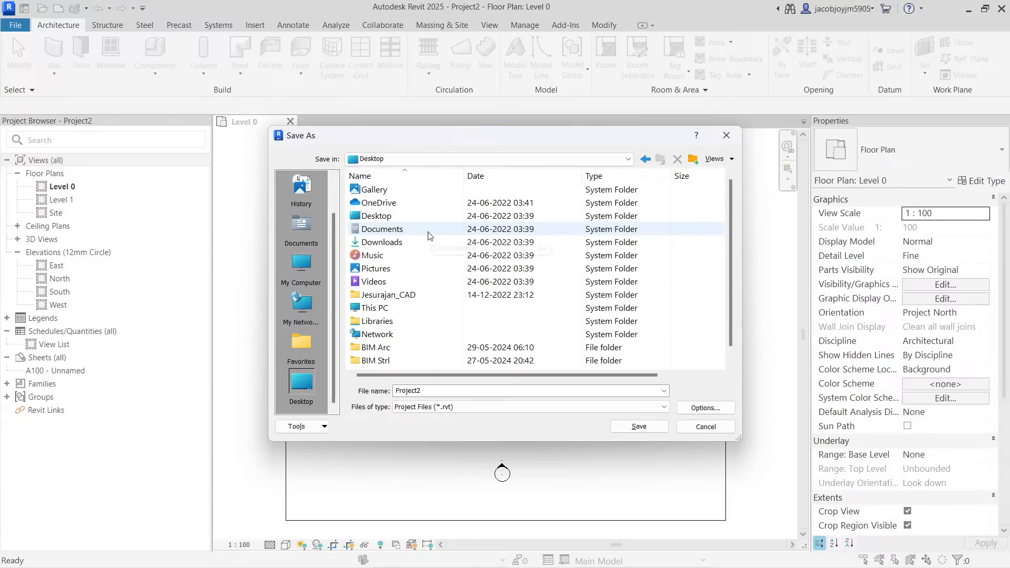
double_click(383, 347)
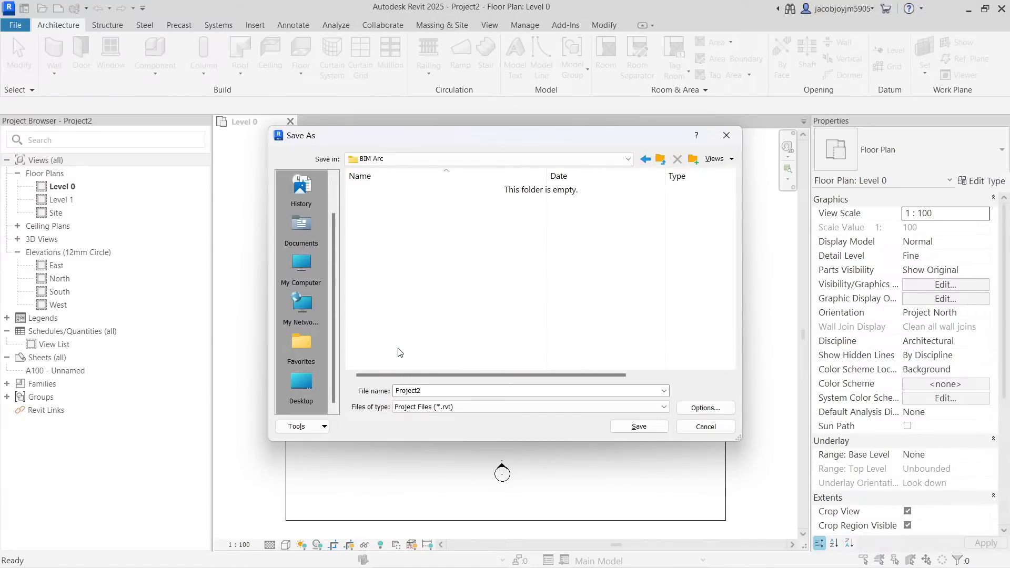
Set the maximum number of backups to 1 in the save options and save the project as Project2
left_click(704, 408)
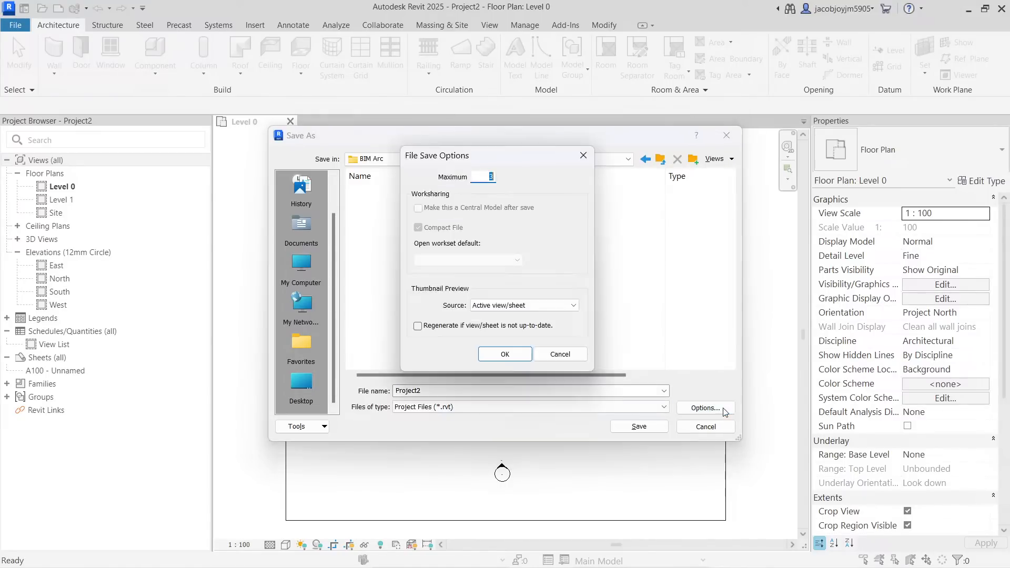
type("1")
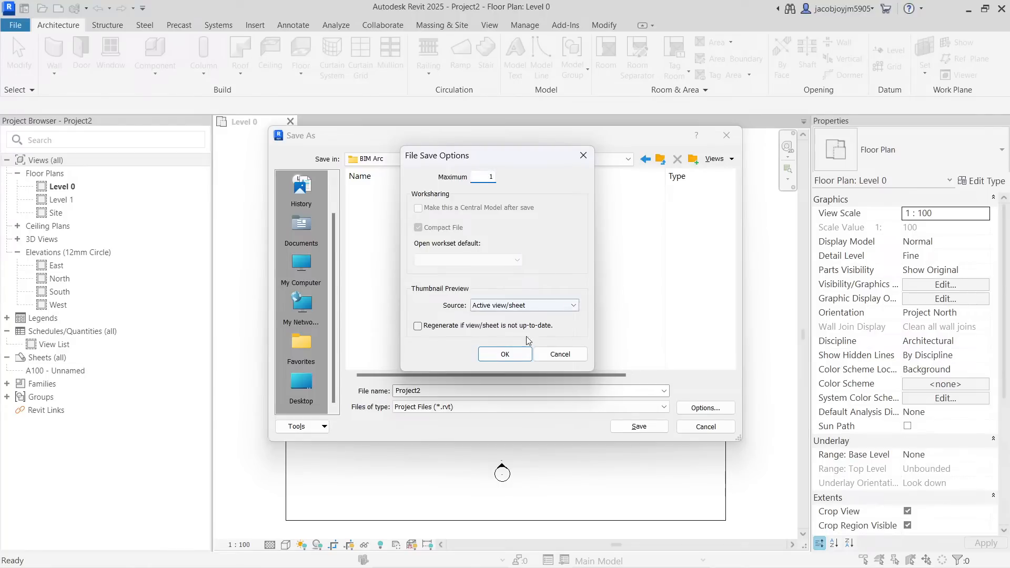
left_click(505, 355)
left_click(441, 390)
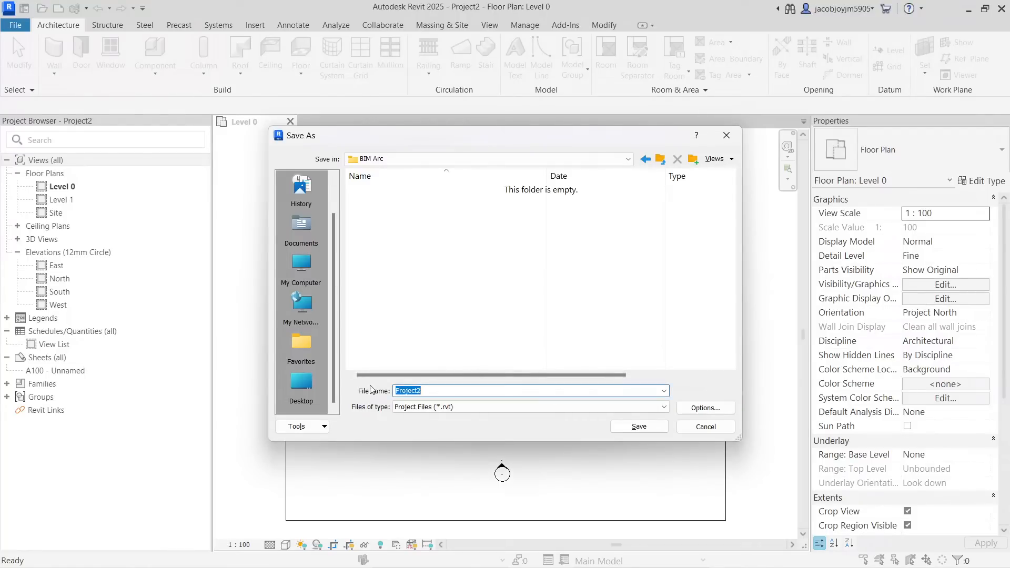
left_click(648, 431)
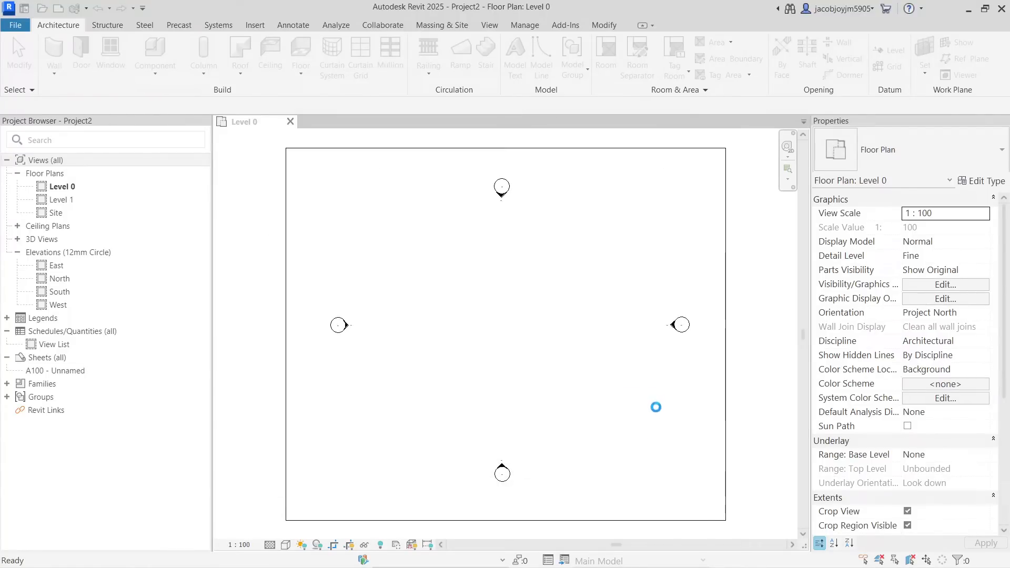
Switch to File Explorer, widen the Type column and view the properties of the BIM Arc folder
key("alt+Tab")
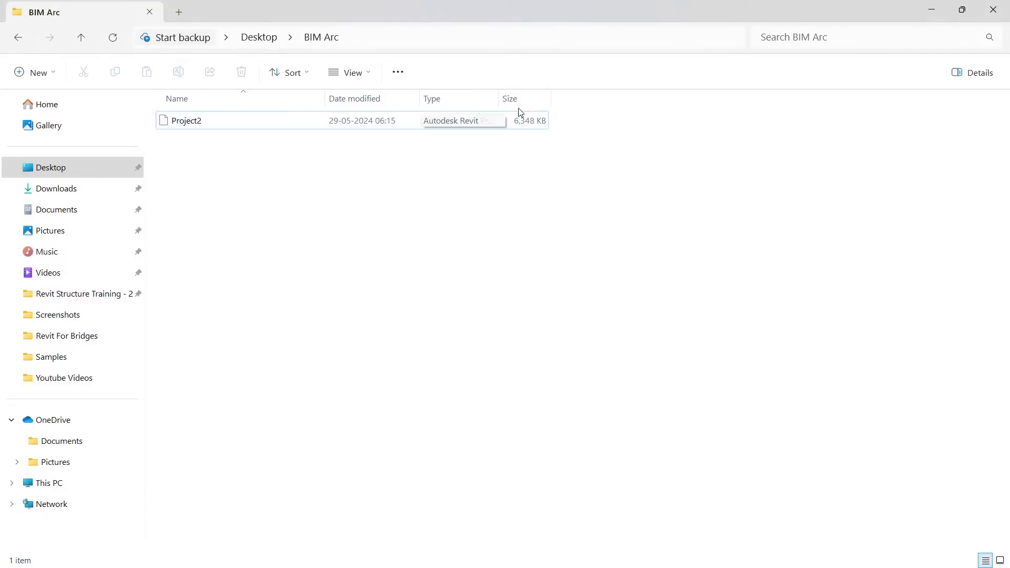
left_click_drag(500, 100, 548, 99)
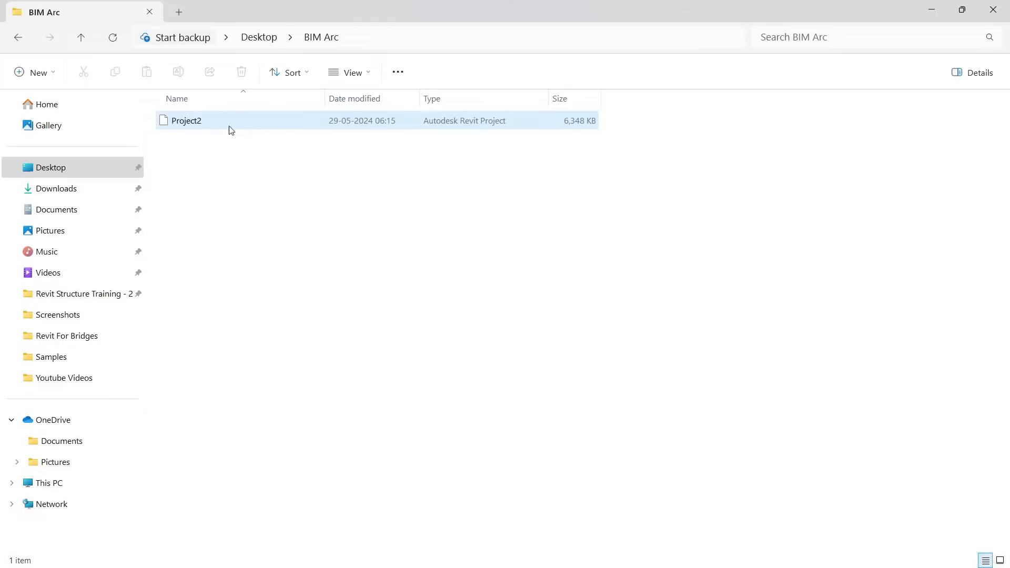
right_click(298, 126)
left_click(342, 261)
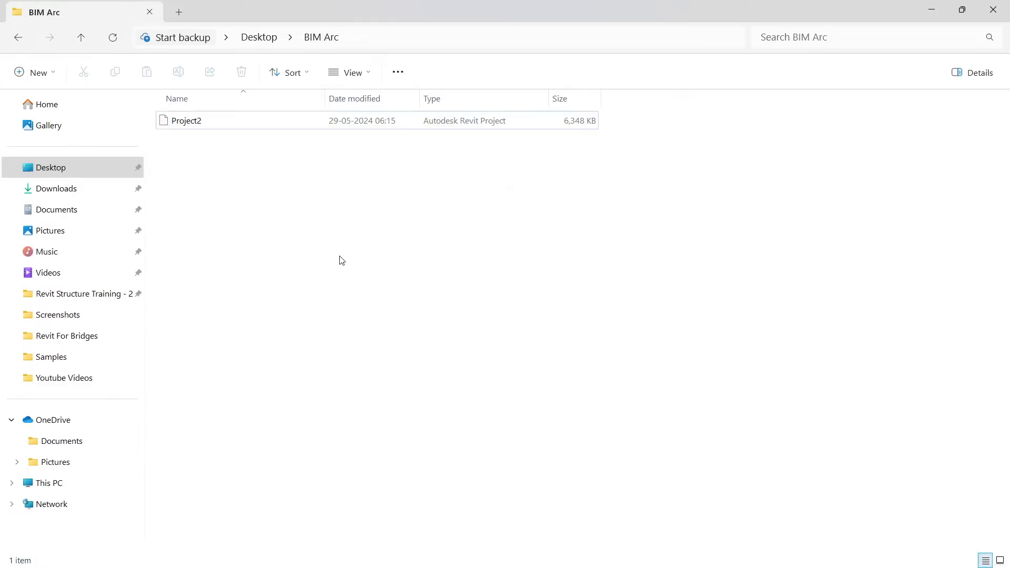
left_click_drag(177, 104, 482, 171)
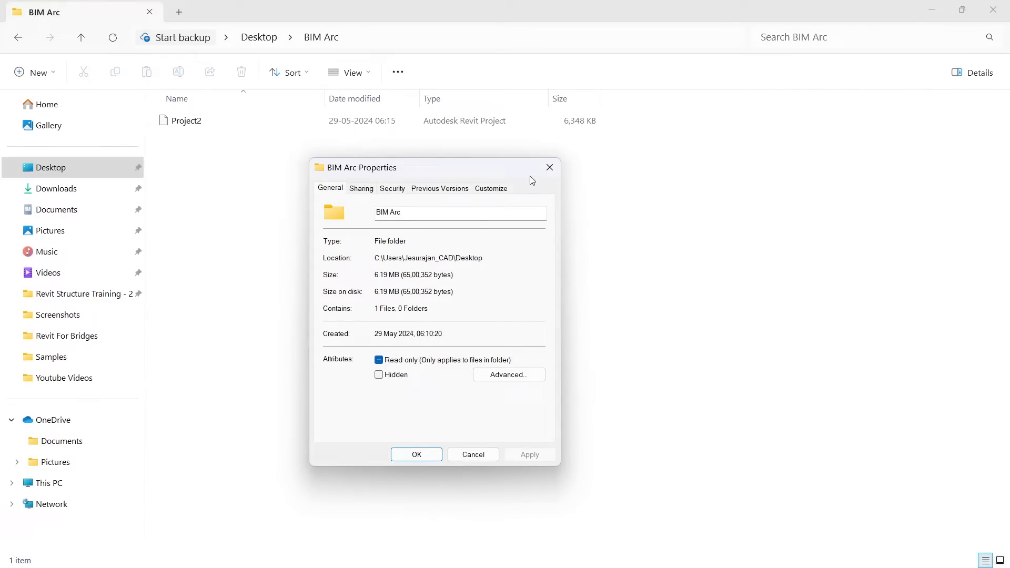
left_click(550, 167)
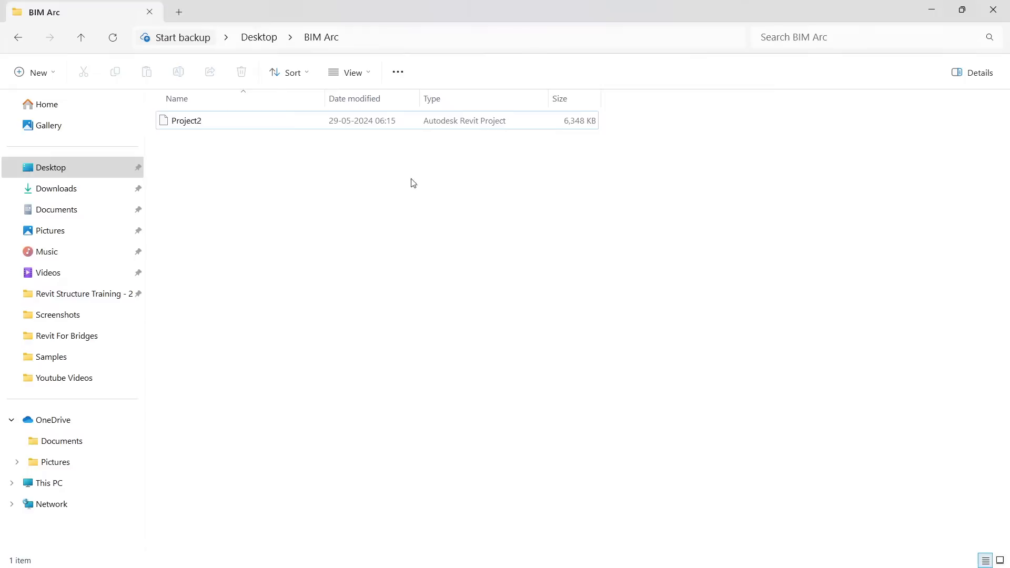
Check the file type and extension of Project2 in its file properties
left_click(210, 119)
right_click(230, 127)
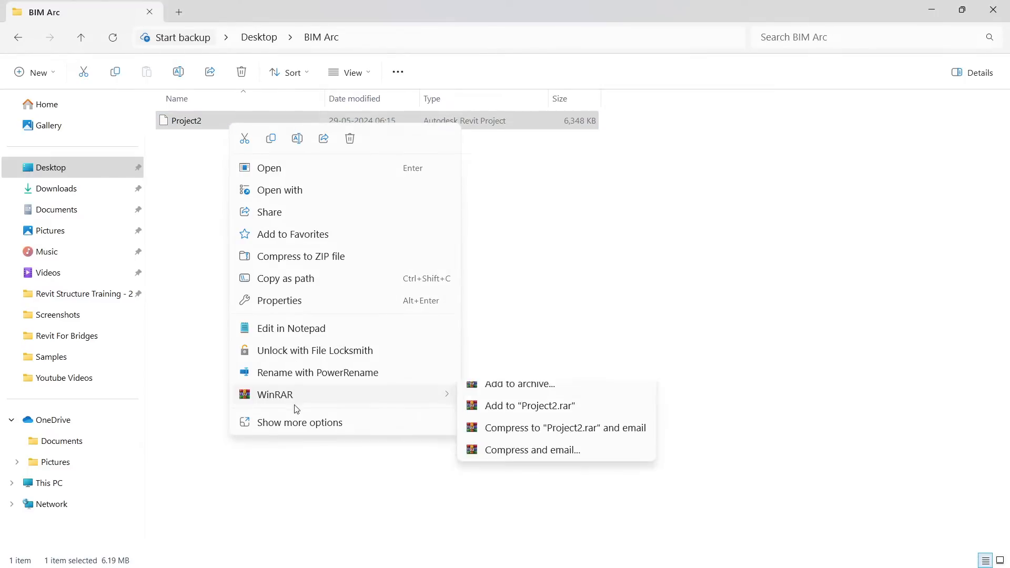
left_click(289, 301)
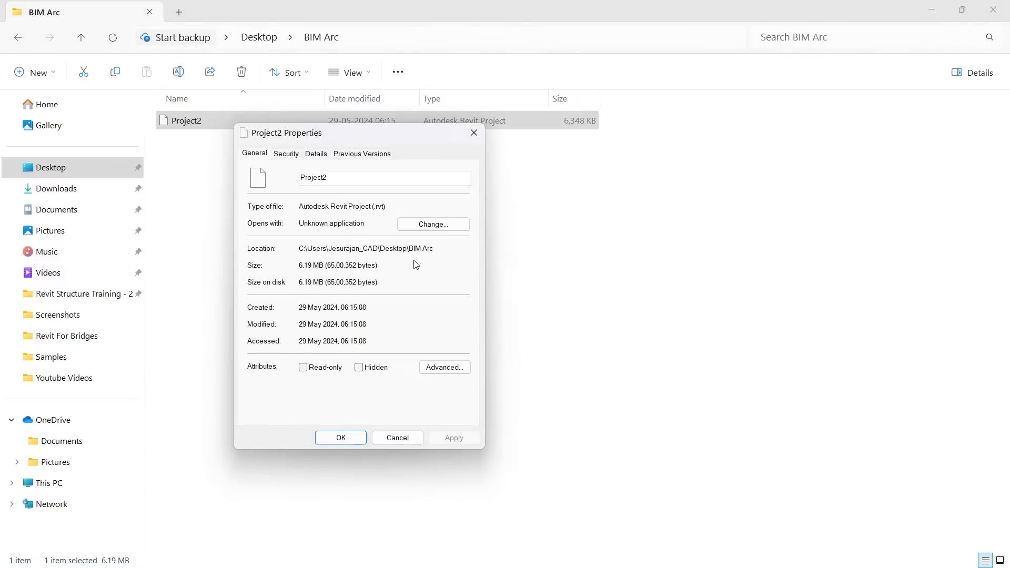
left_click_drag(375, 206, 397, 206)
left_click(474, 133)
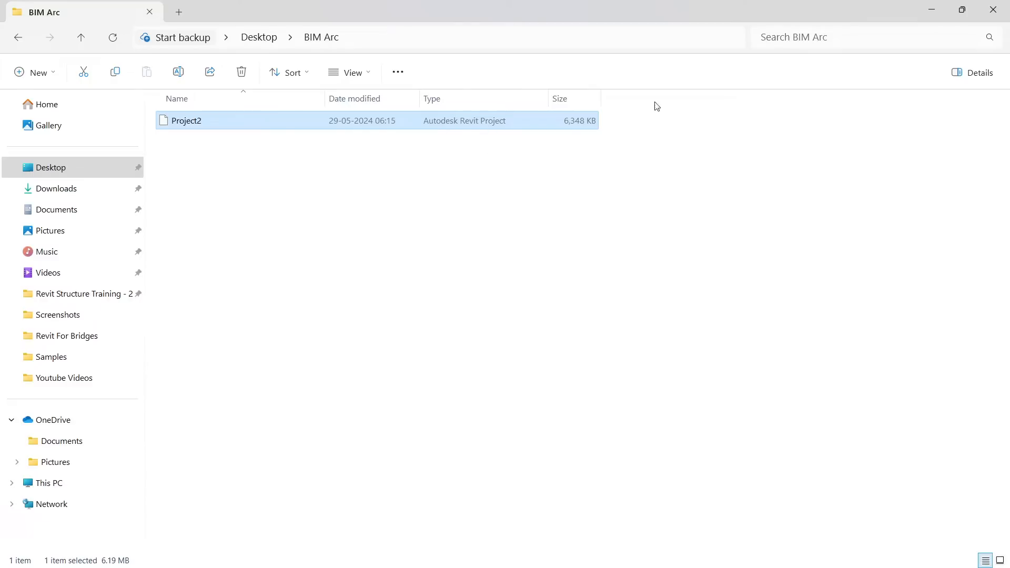
Return to Revit and save the current project as a template file named Project template in the BIM Arc folder
left_click(937, 7)
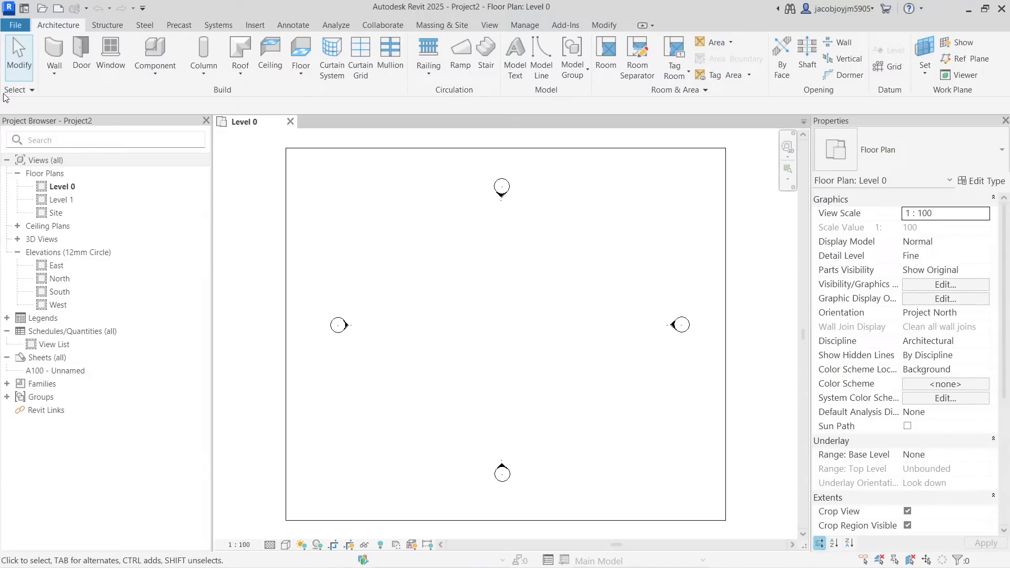
left_click(17, 30)
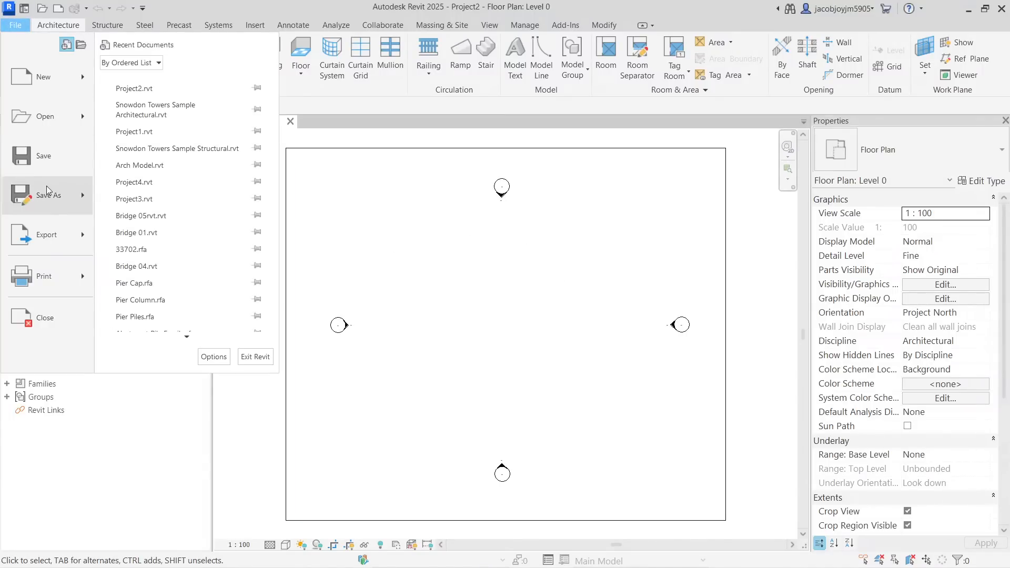
mouse_move(55, 199)
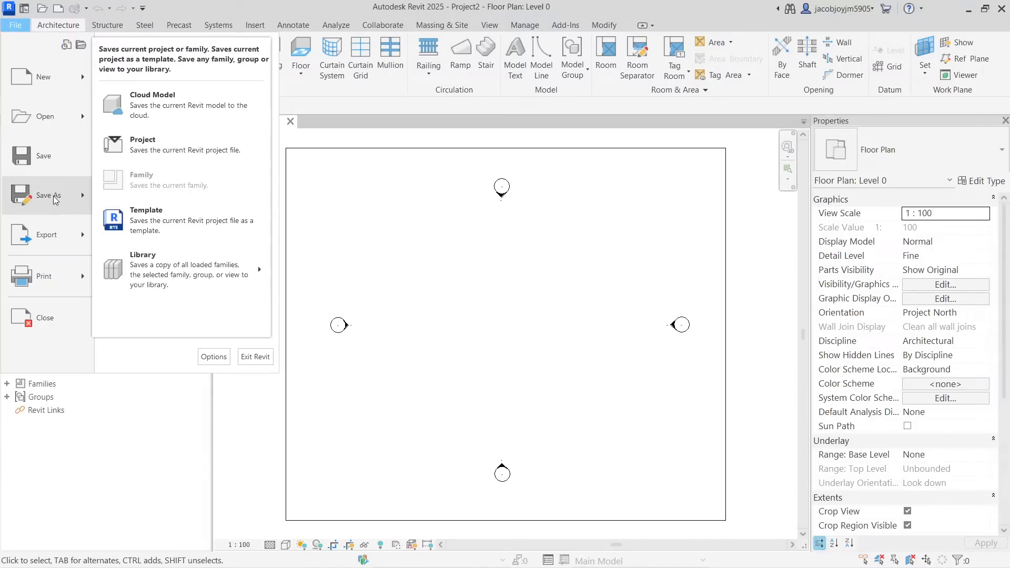
left_click(206, 225)
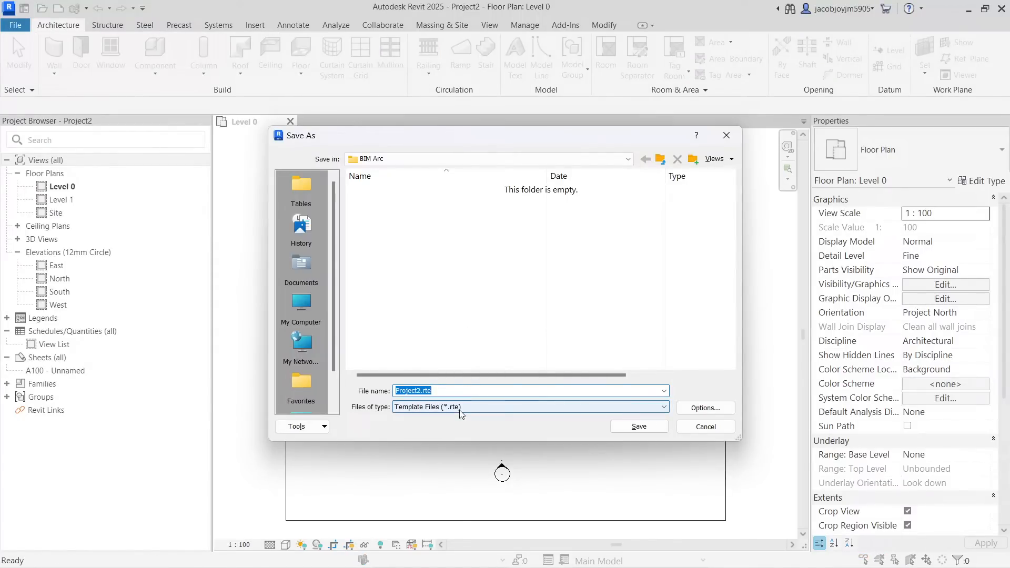
type("te")
type(" Project")
left_click(638, 426)
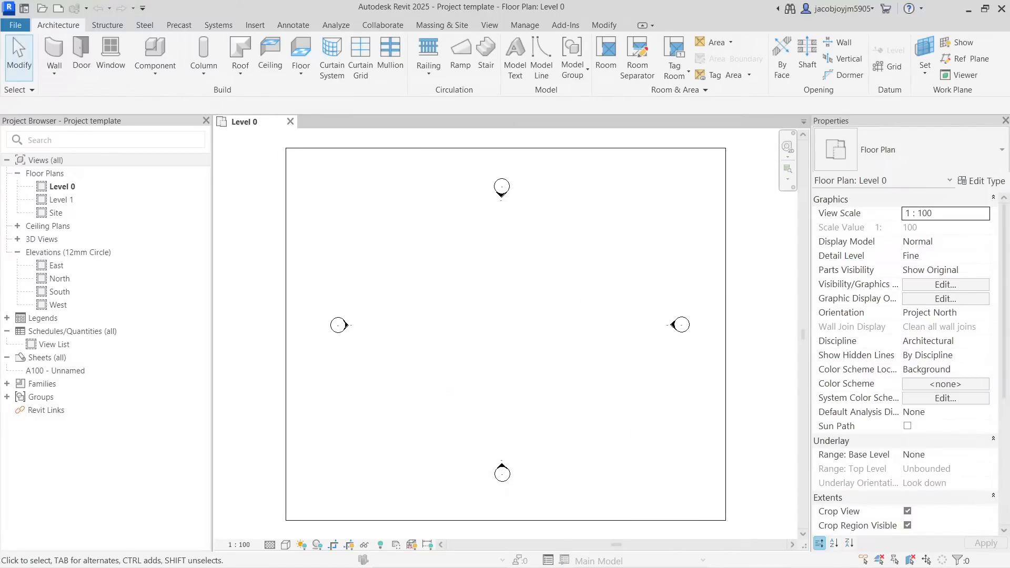
Switch to File Explorer and check the file type and extension of Project template in its properties
key("alt+Tab")
left_click(393, 227)
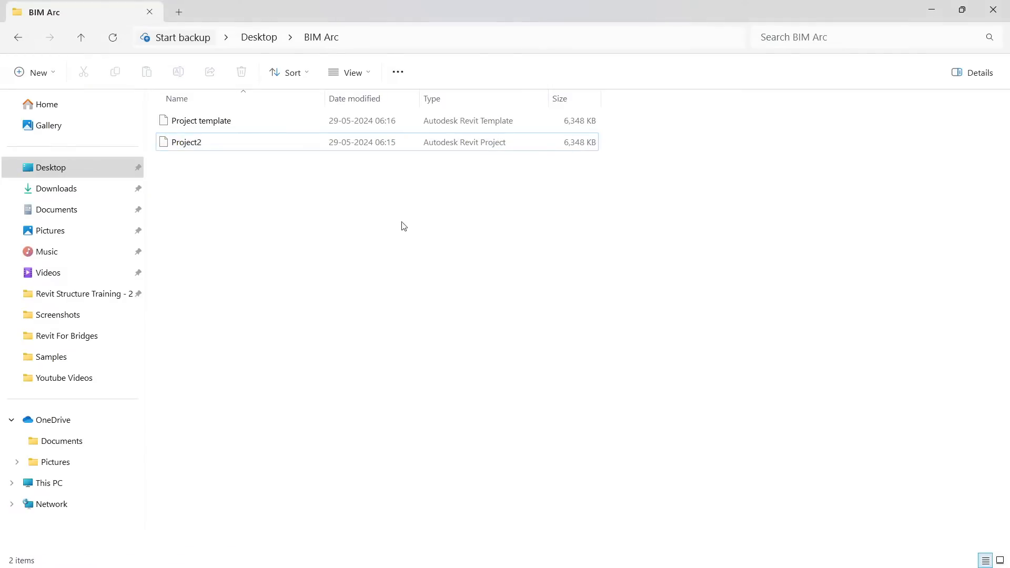
left_click(280, 124)
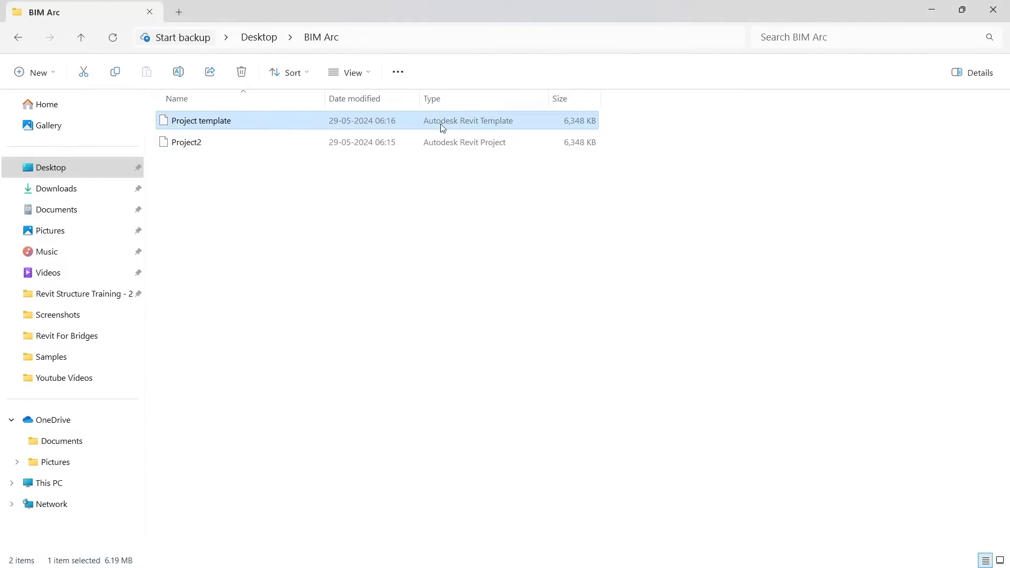
right_click(296, 127)
mouse_move(339, 394)
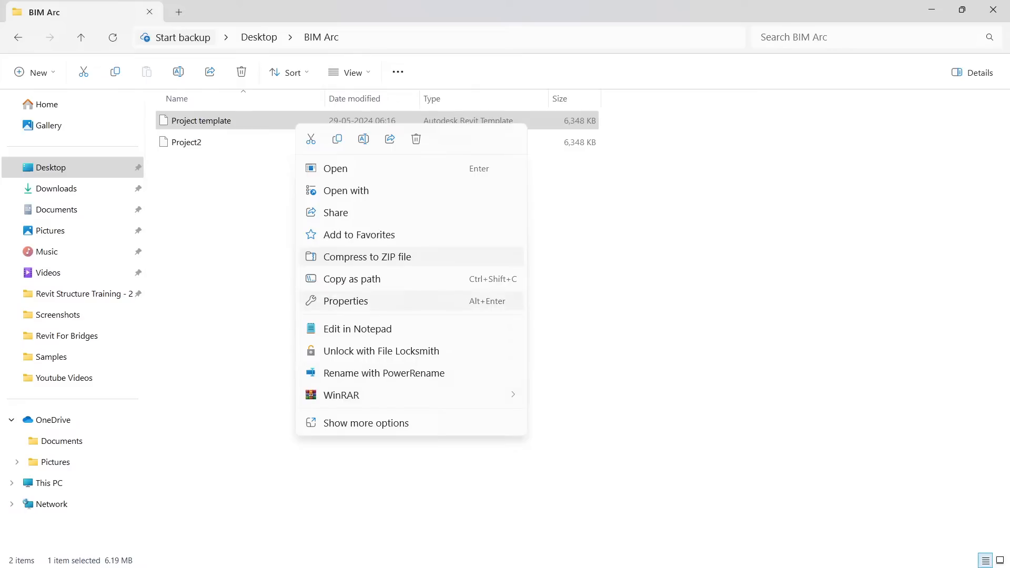
left_click(363, 301)
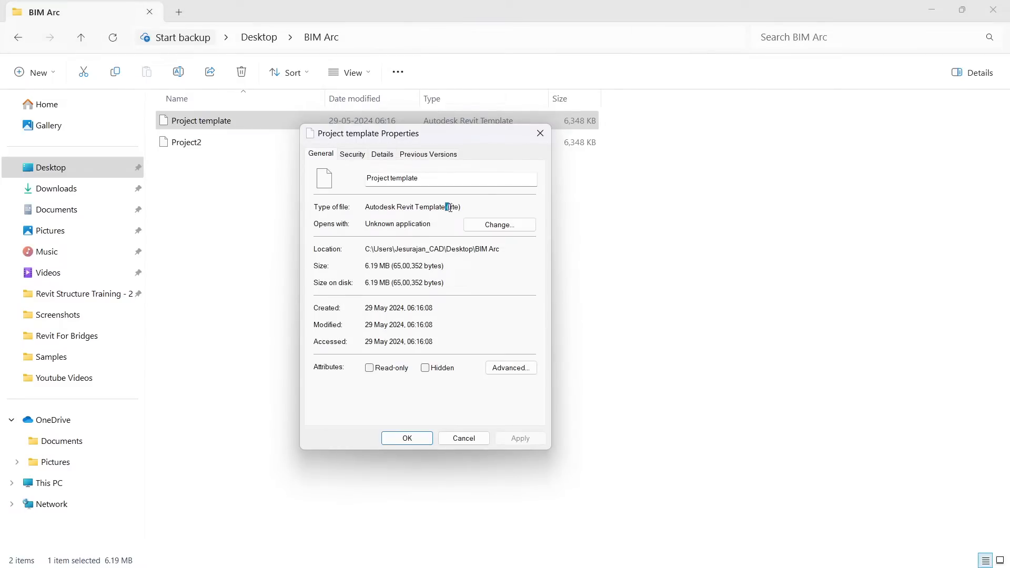
left_click(541, 134)
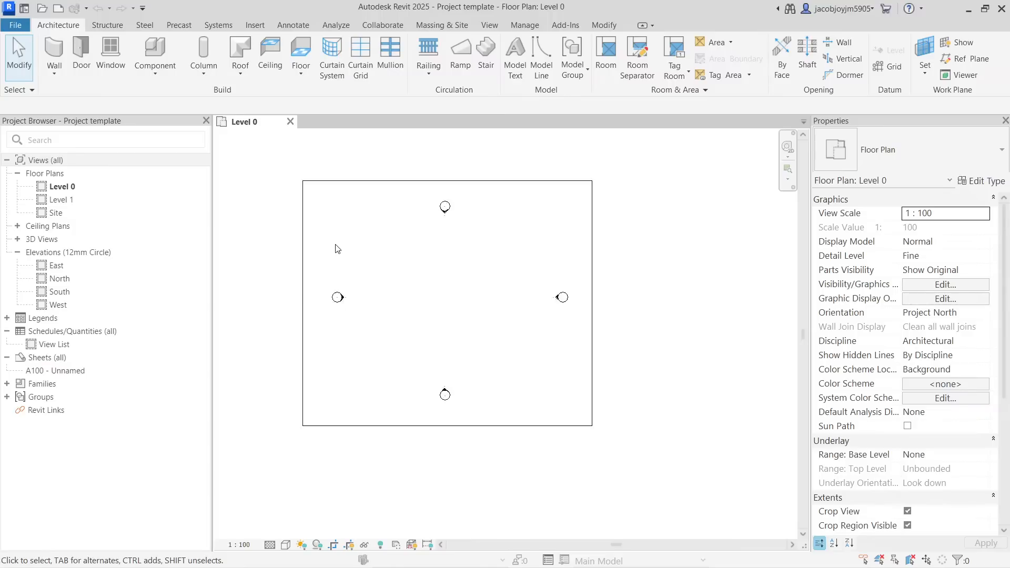
Close the project template and create a new family from the New Size metric template in the English Titleblocks folder
left_click(16, 25)
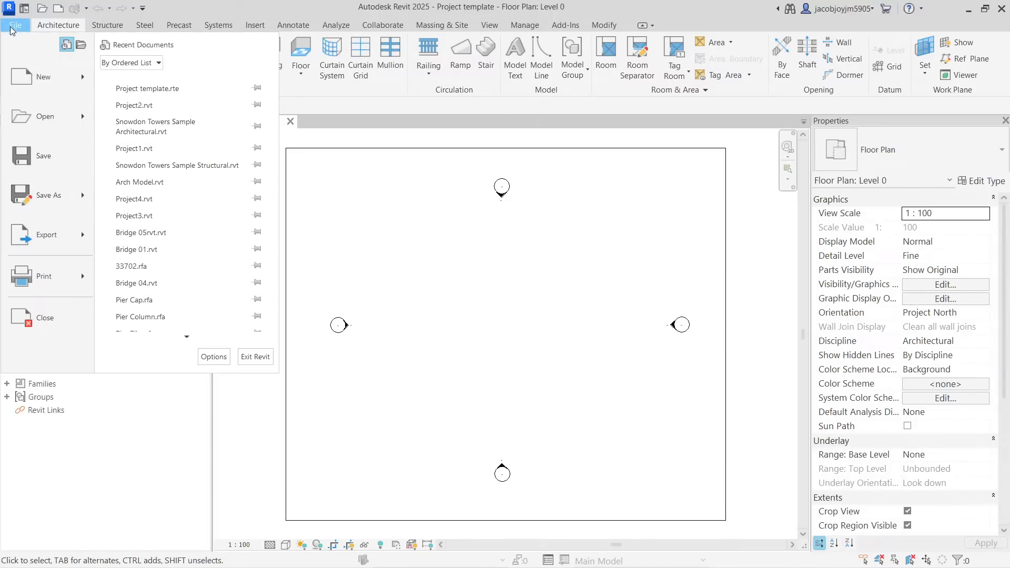
left_click(72, 320)
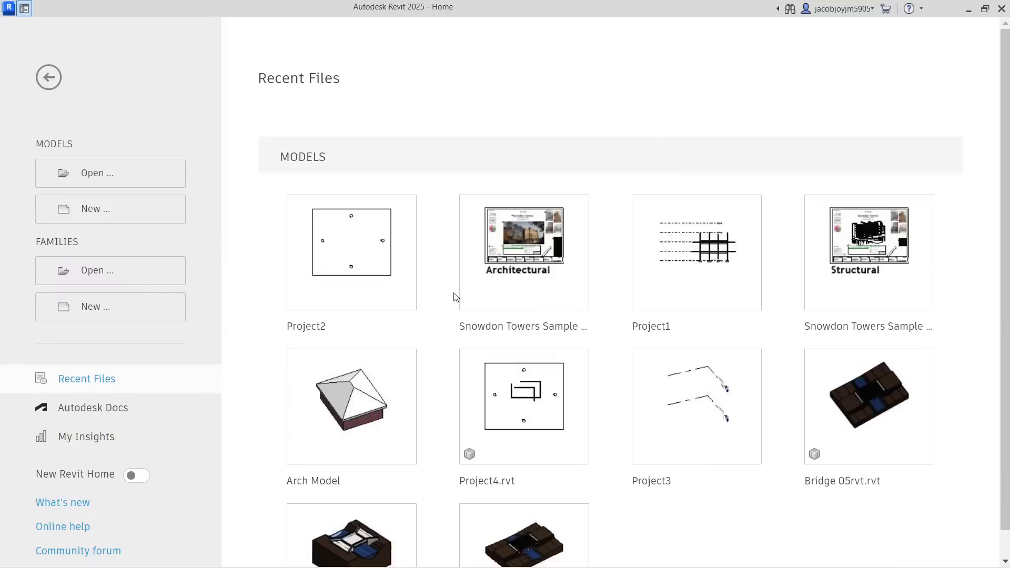
left_click(111, 309)
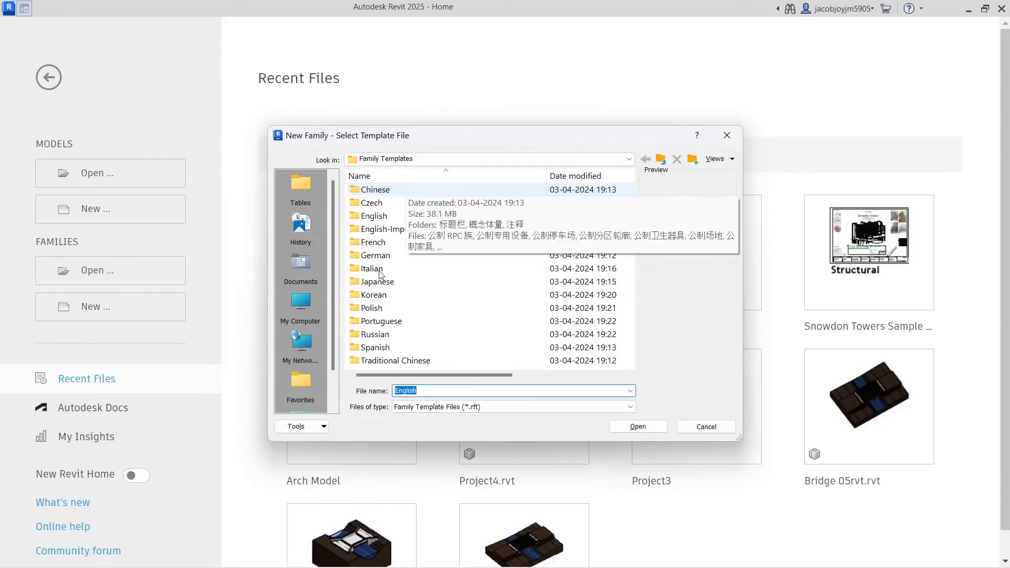
double_click(369, 219)
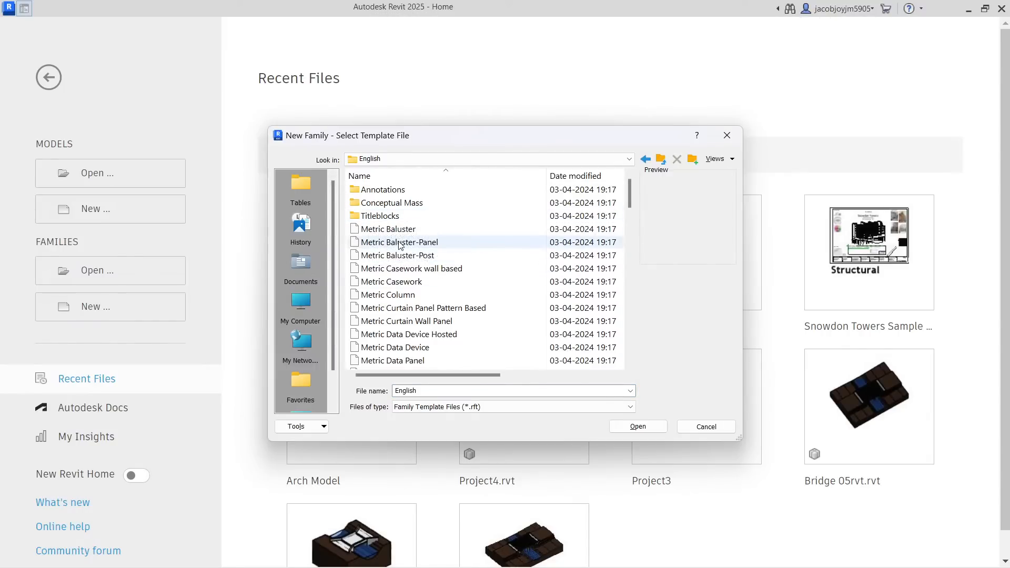
left_click(398, 219)
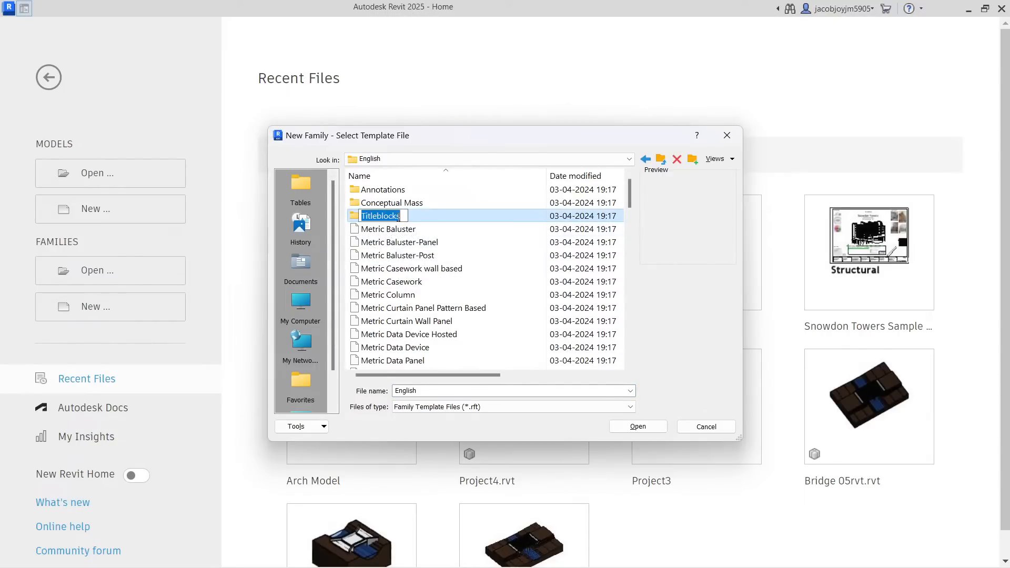
double_click(426, 218)
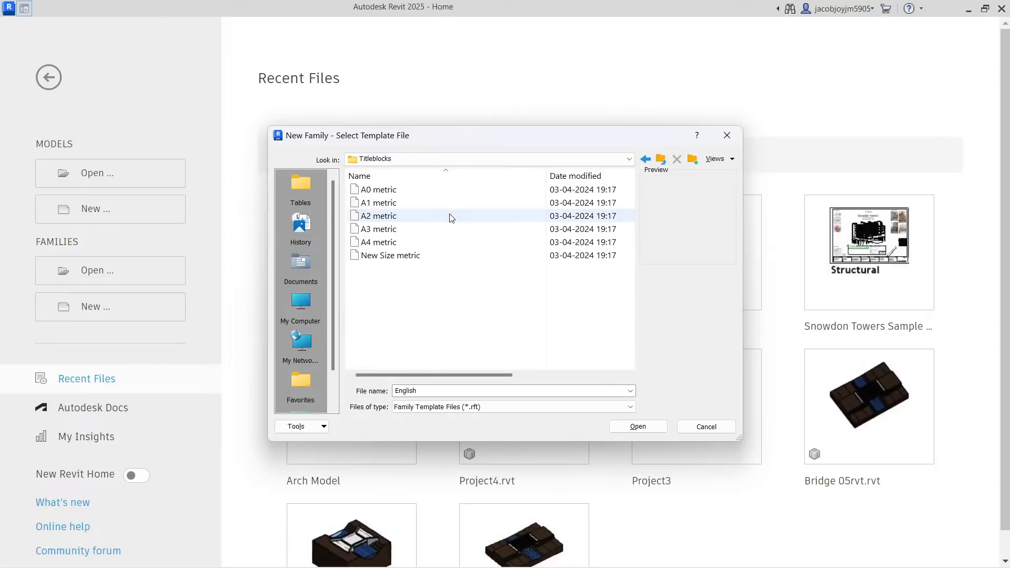
left_click(409, 256)
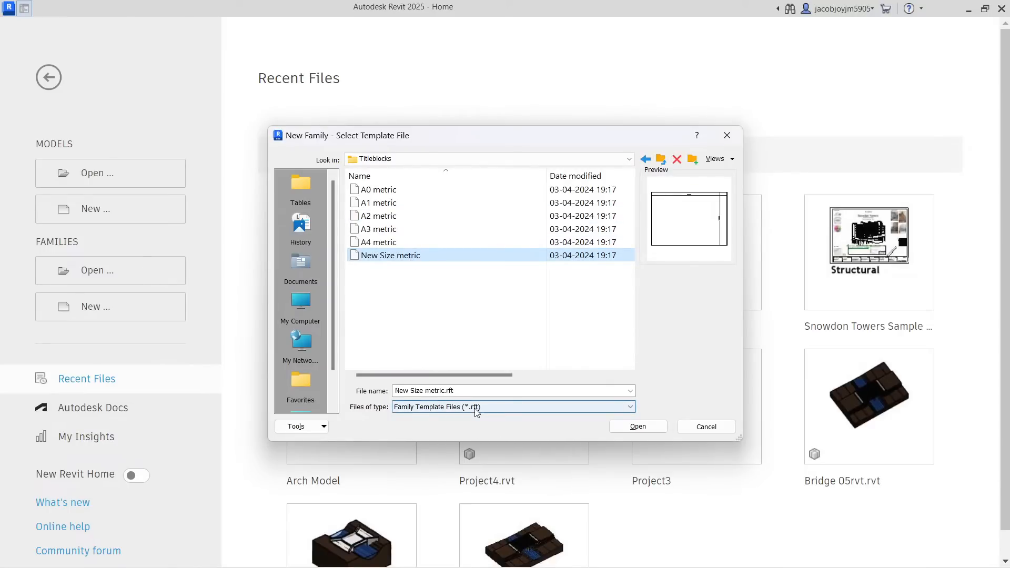
left_click(639, 426)
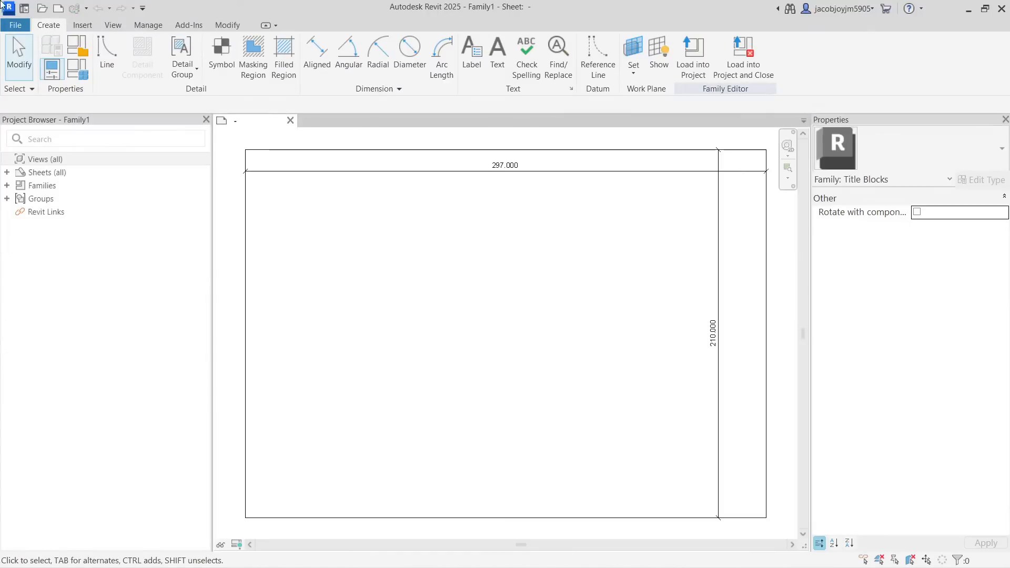
Save the title block family as Family1 in the BIM Arc folder
left_click(16, 27)
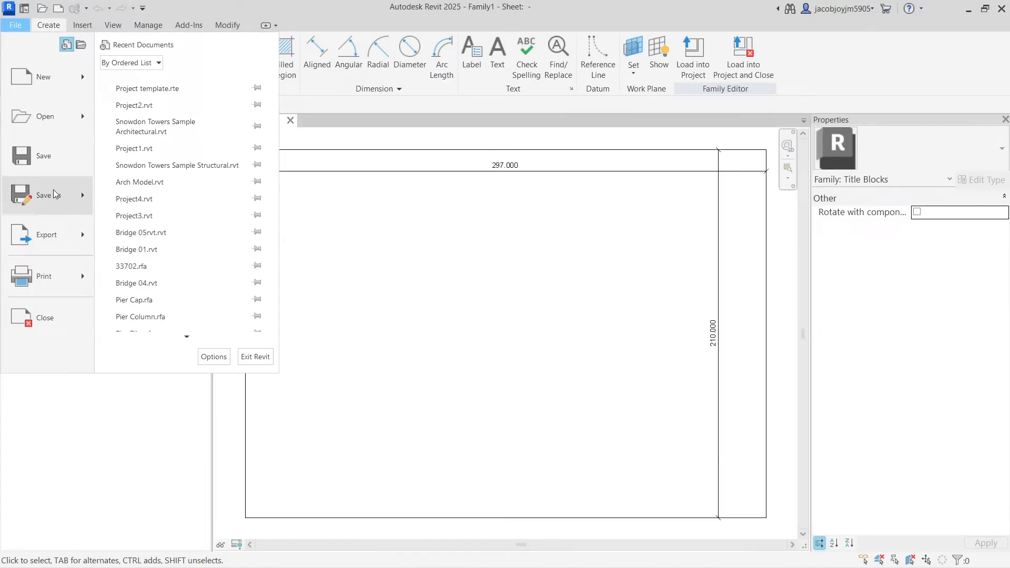
mouse_move(53, 191)
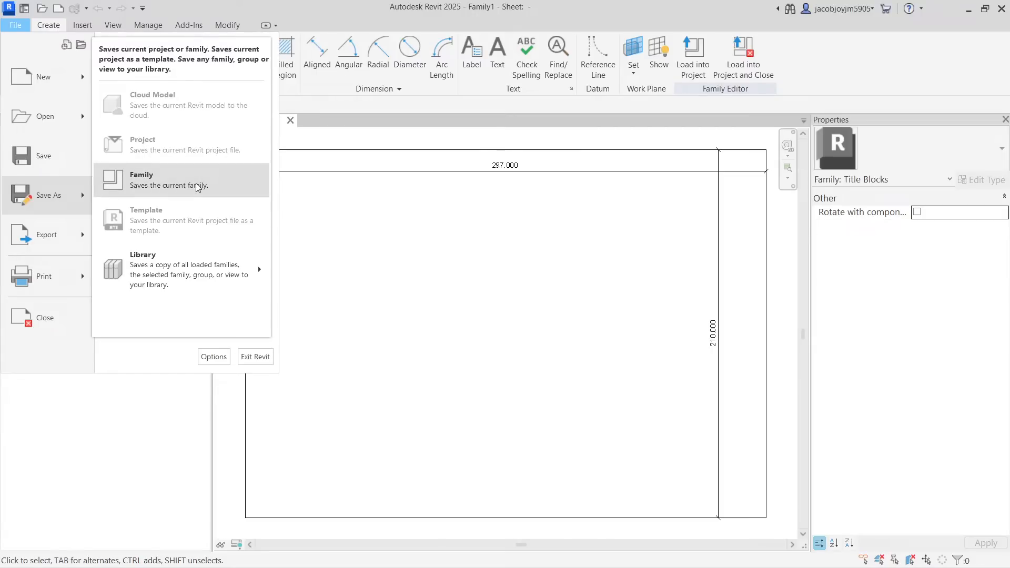
left_click(221, 181)
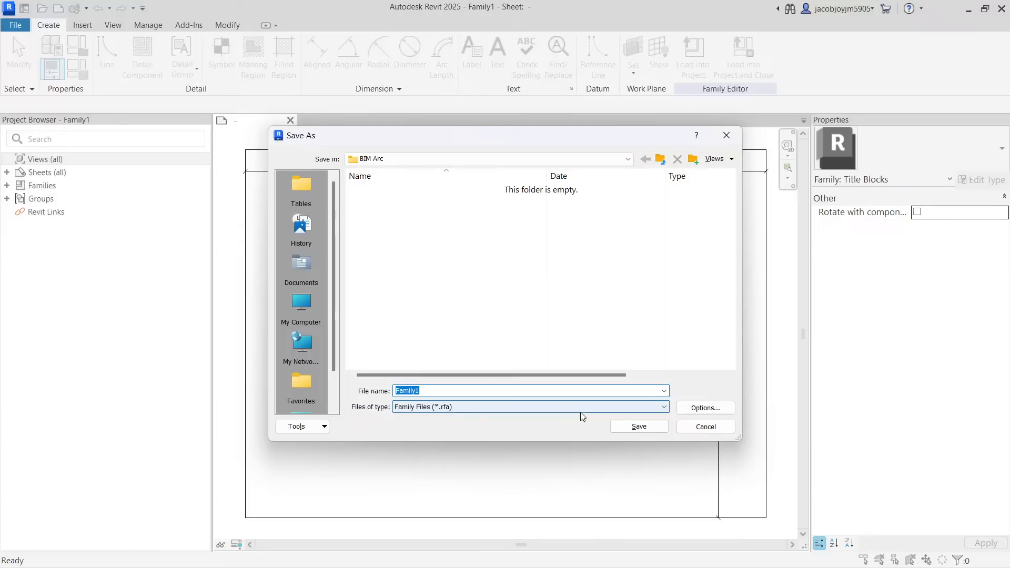
left_click(639, 427)
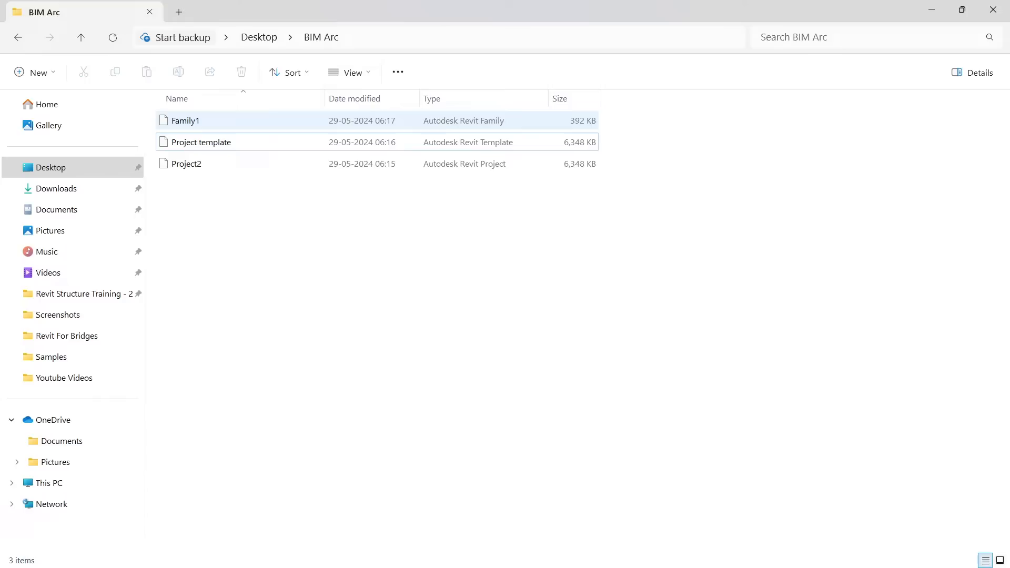
Switch to File Explorer and check the file type and extension of Family1 in its properties
left_click(508, 127)
right_click(507, 127)
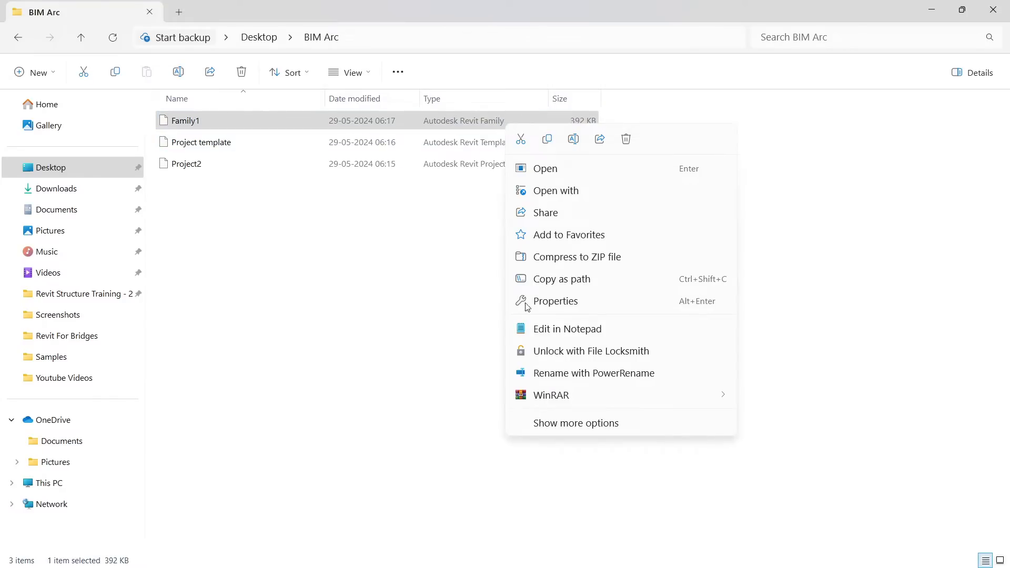
left_click(543, 304)
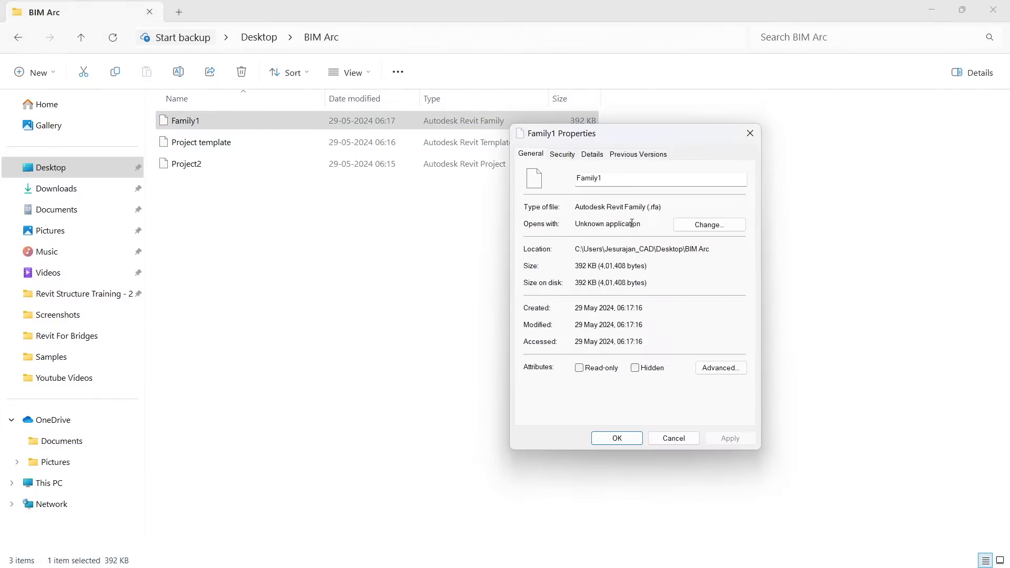
left_click_drag(652, 208, 688, 207)
key("Escape")
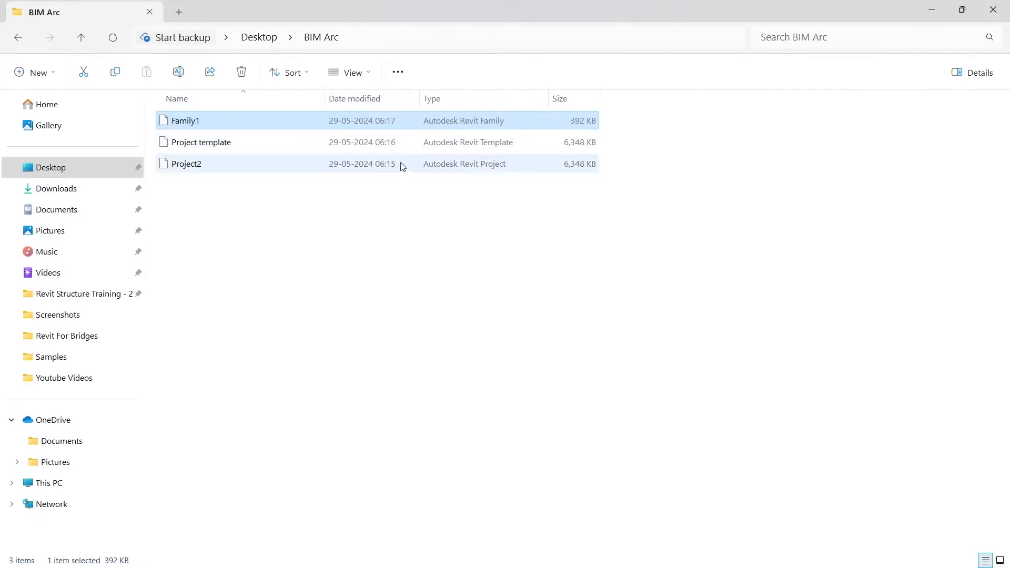
Duplicate the Family1 file within the BIM Arc folder
right_click(298, 125)
left_click(341, 138)
left_click(288, 254)
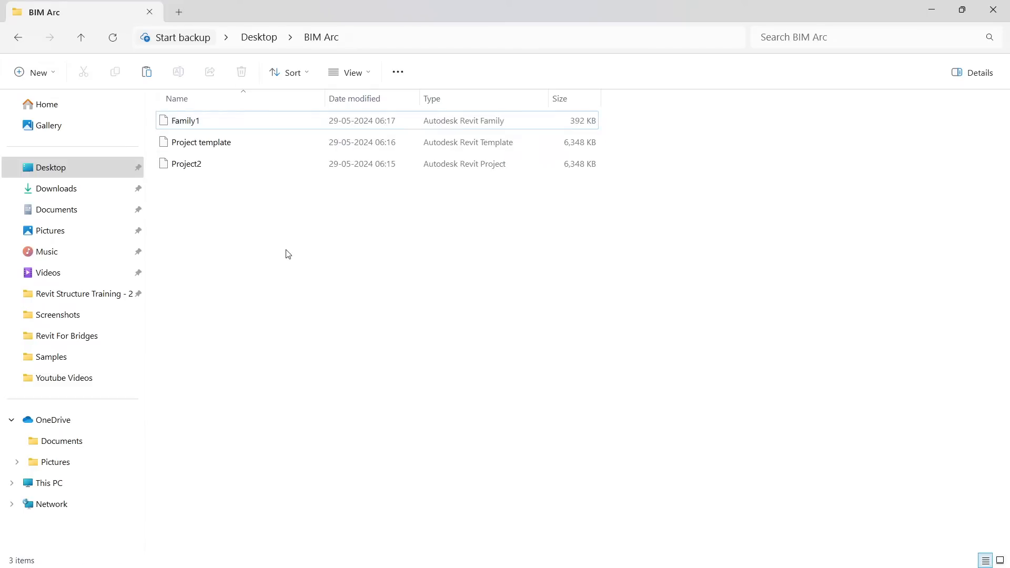
right_click(289, 255)
left_click(298, 264)
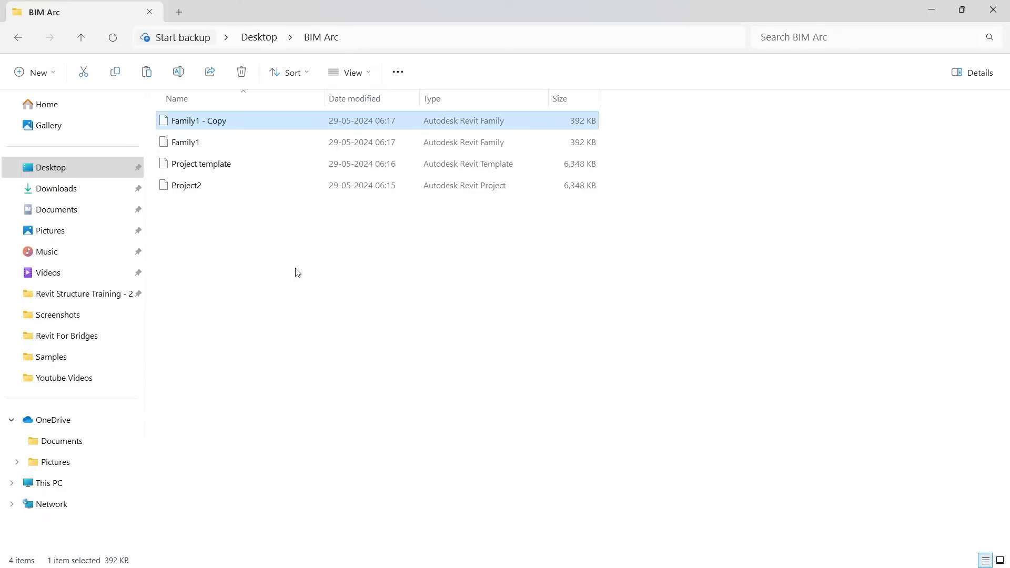
Rename the duplicated family file as Family1 - Copy.rft
right_click(239, 124)
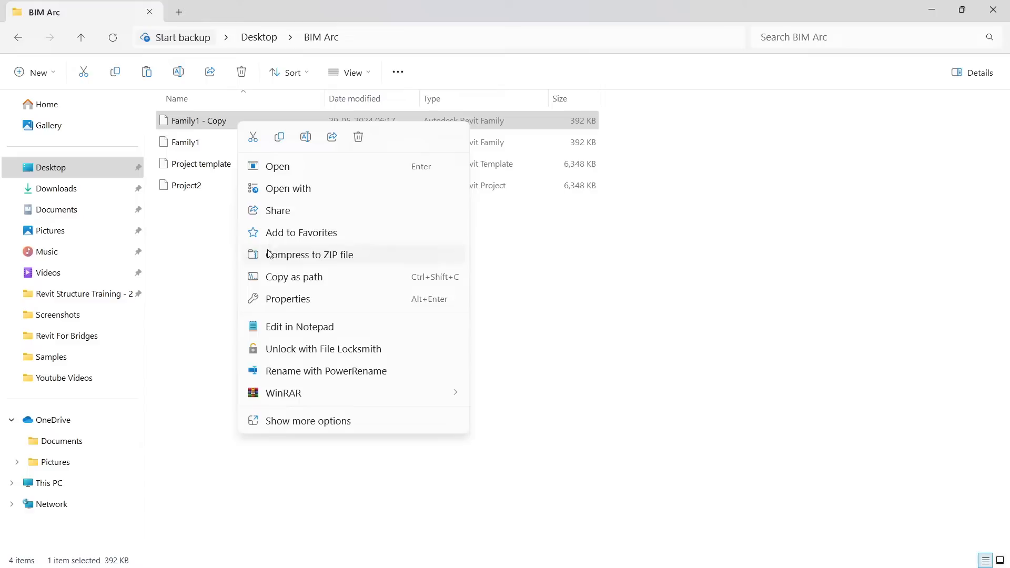
left_click(306, 137)
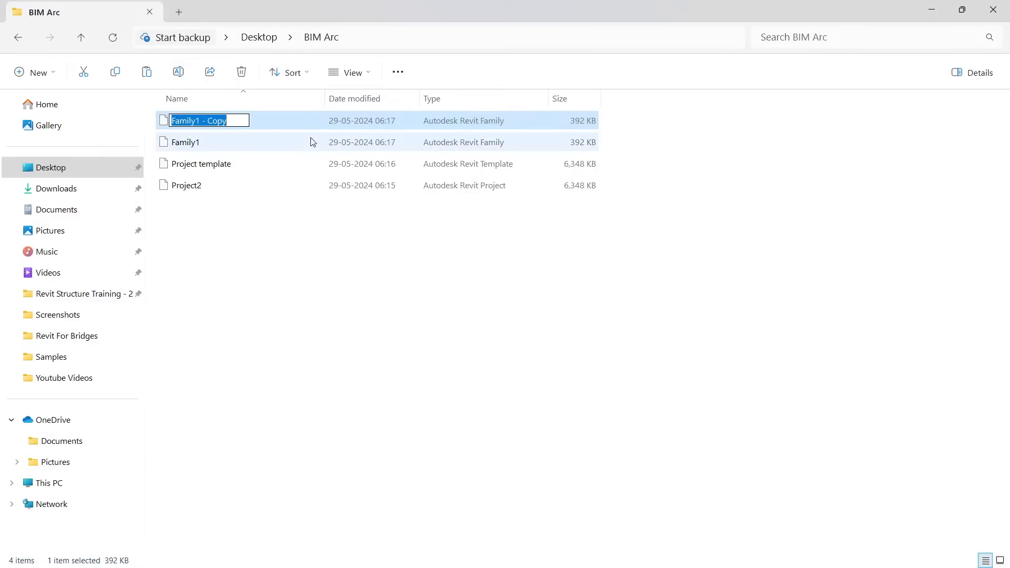
left_click(241, 125)
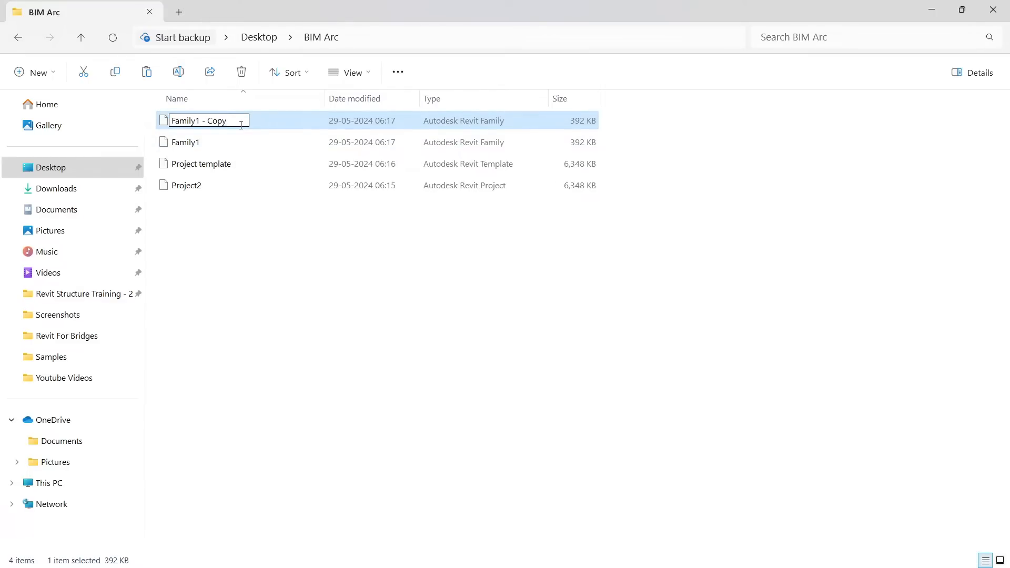
type(".rft")
key("Return")
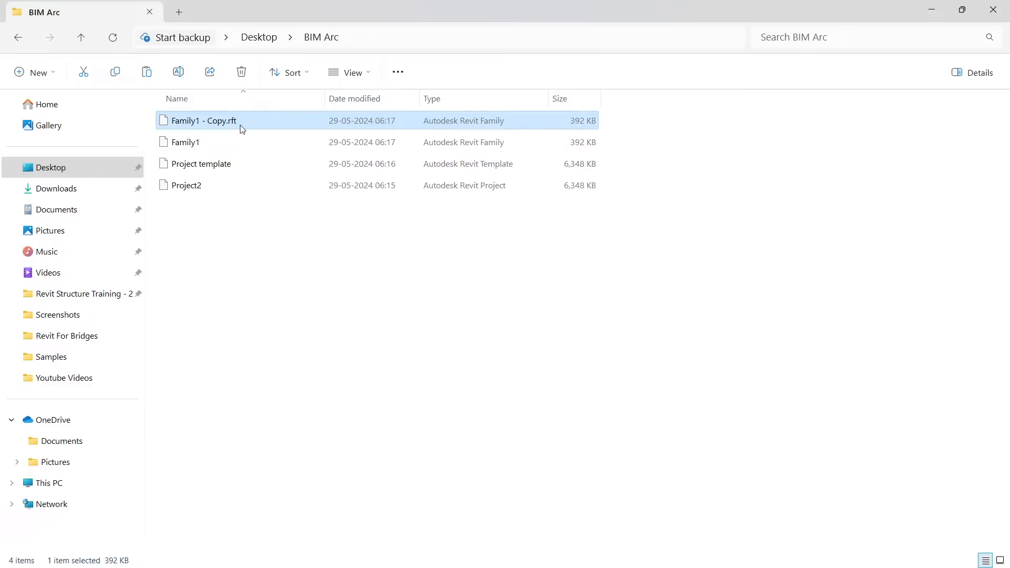
left_click(253, 235)
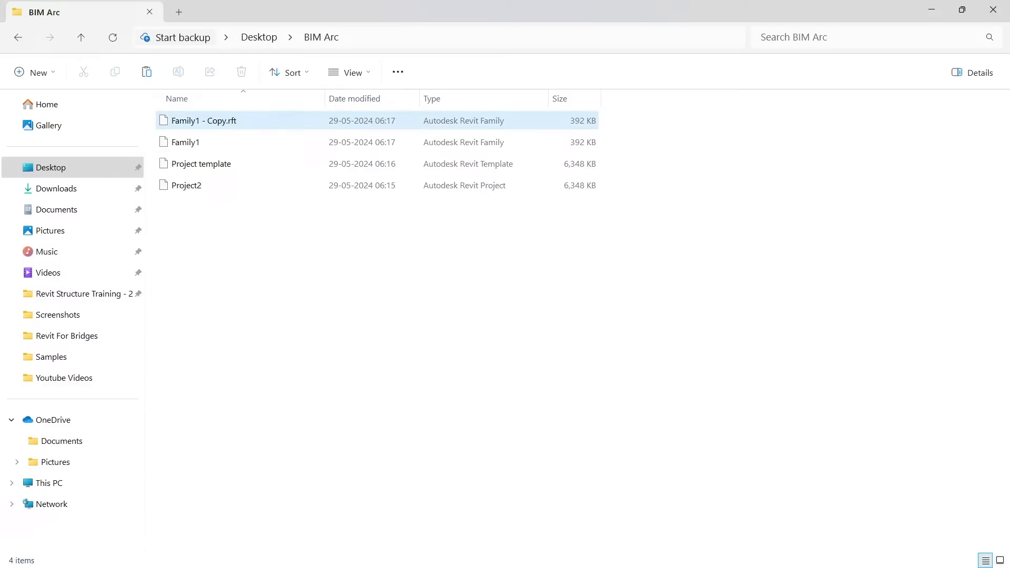
Check the file type and the default app choices for Family1 - Copy.rft in its properties
left_click(265, 126)
right_click(266, 128)
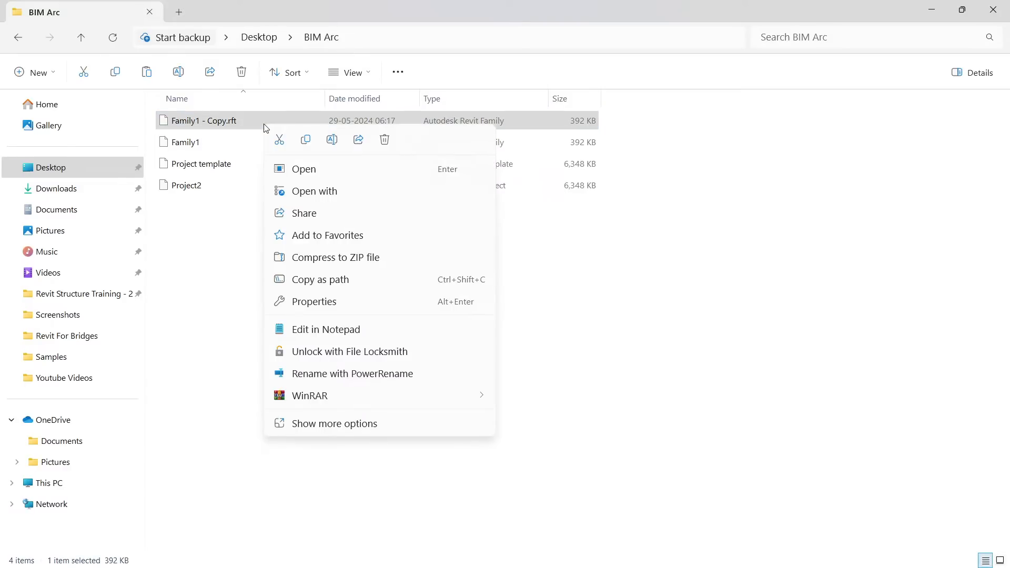
left_click(316, 302)
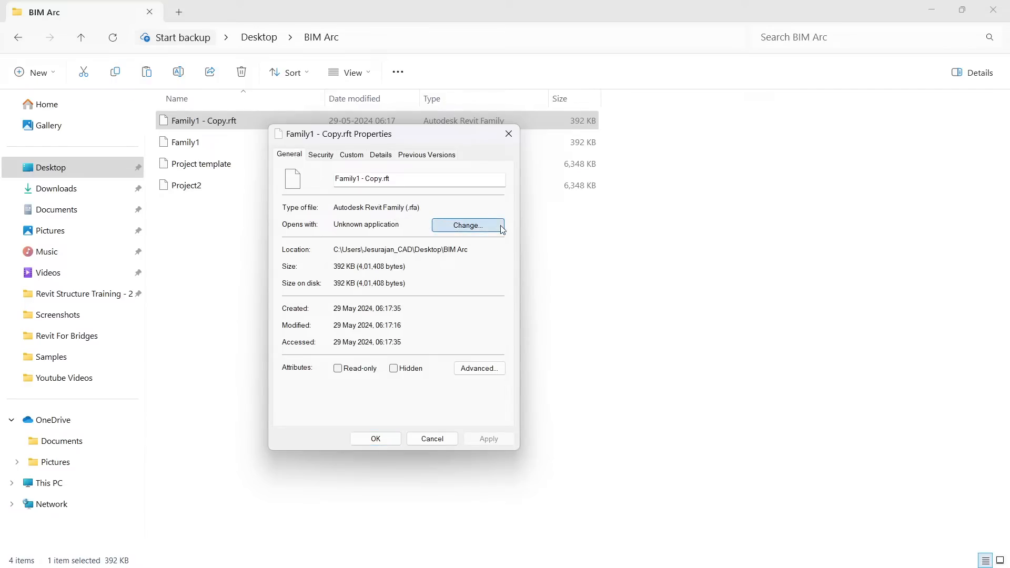
left_click(468, 226)
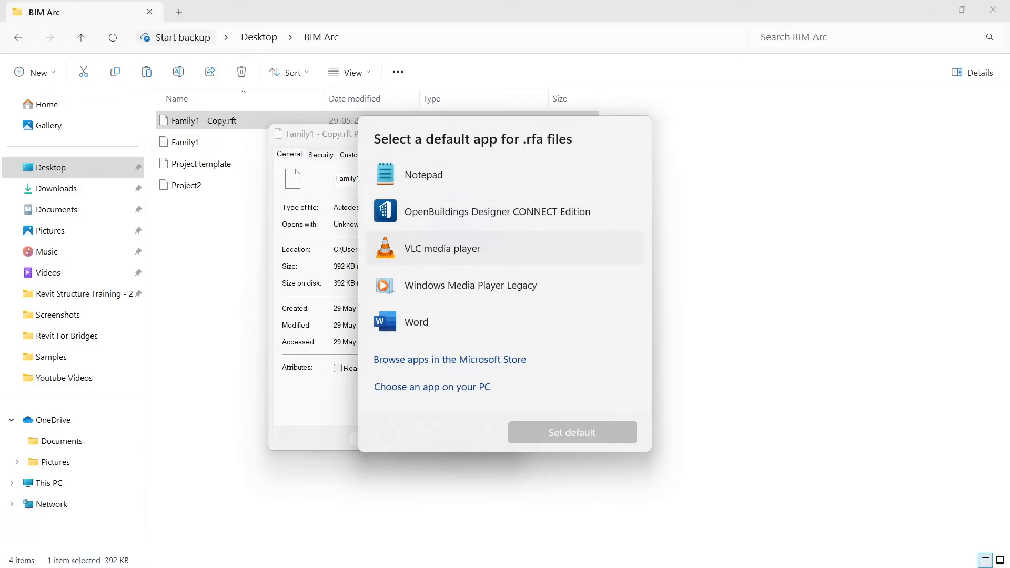
left_click(316, 256)
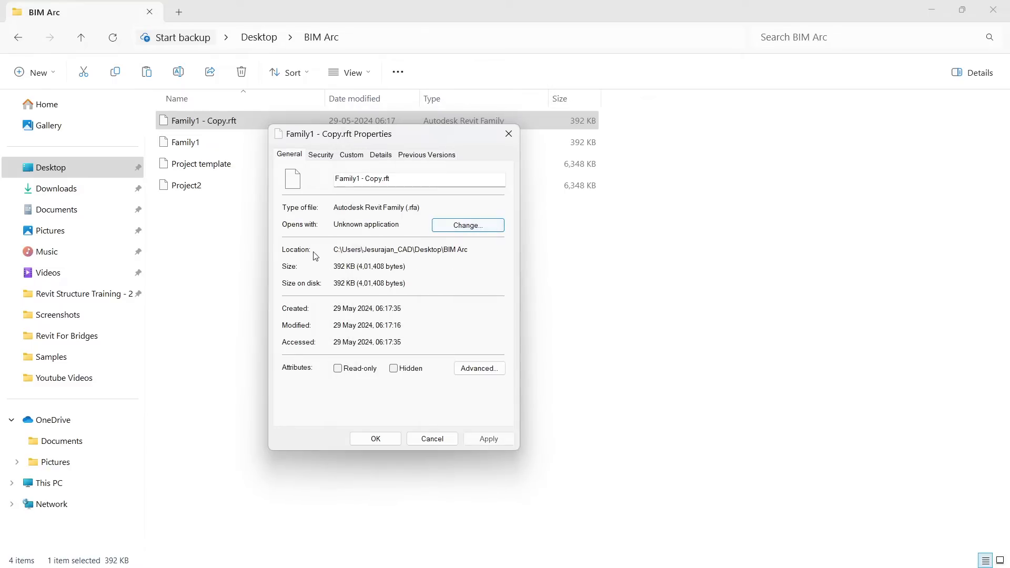
left_click(510, 133)
left_click(363, 322)
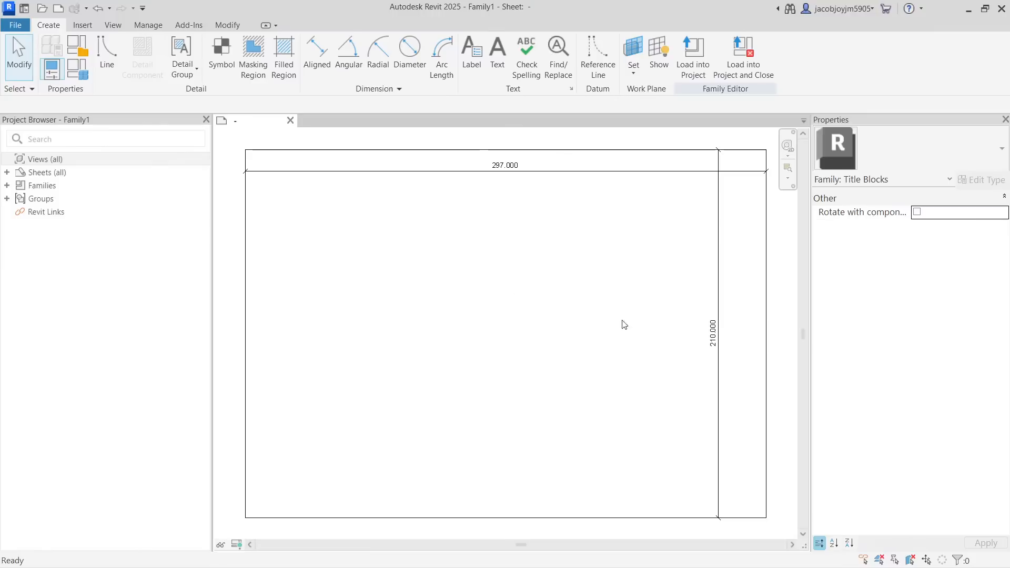
Switch back to Revit and close the Family1 file, dismissing the dialog for opening an existing family
left_click(22, 30)
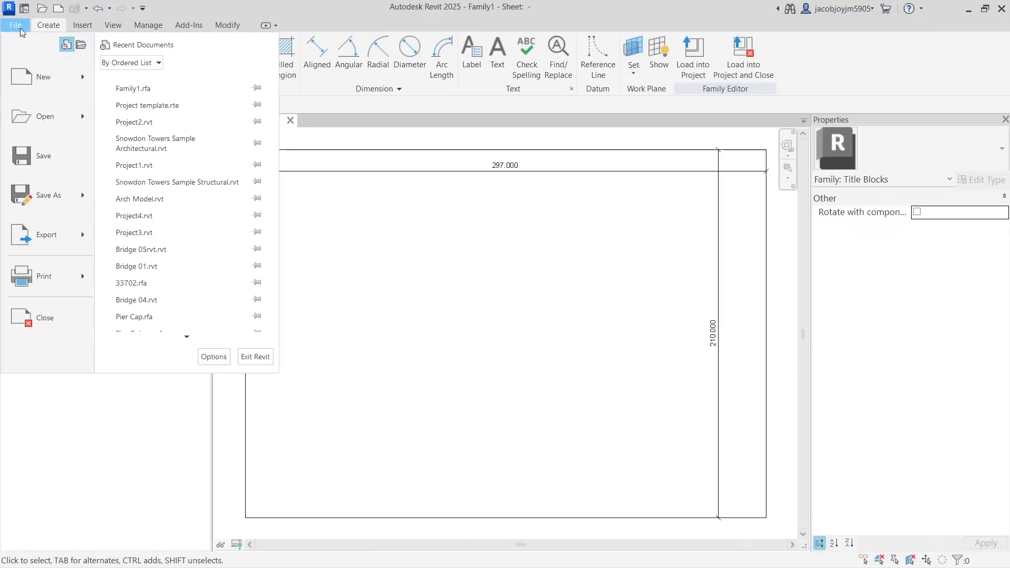
mouse_move(68, 205)
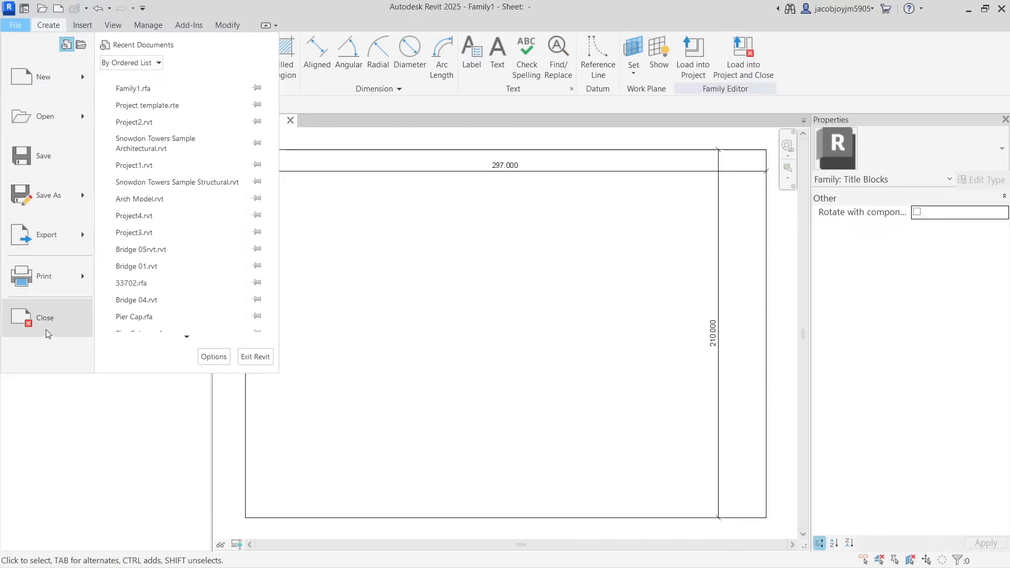
left_click(21, 326)
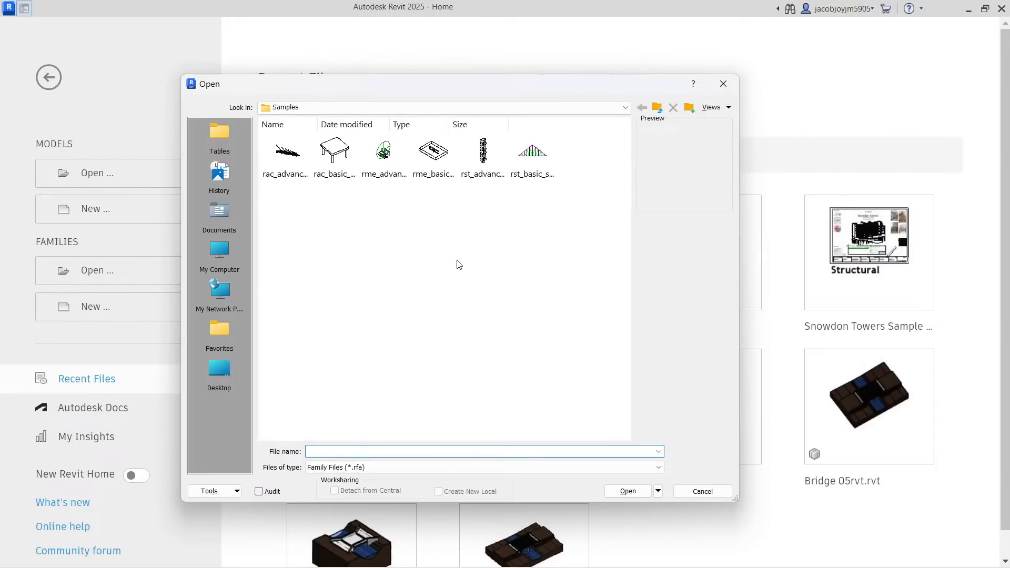
key("Escape")
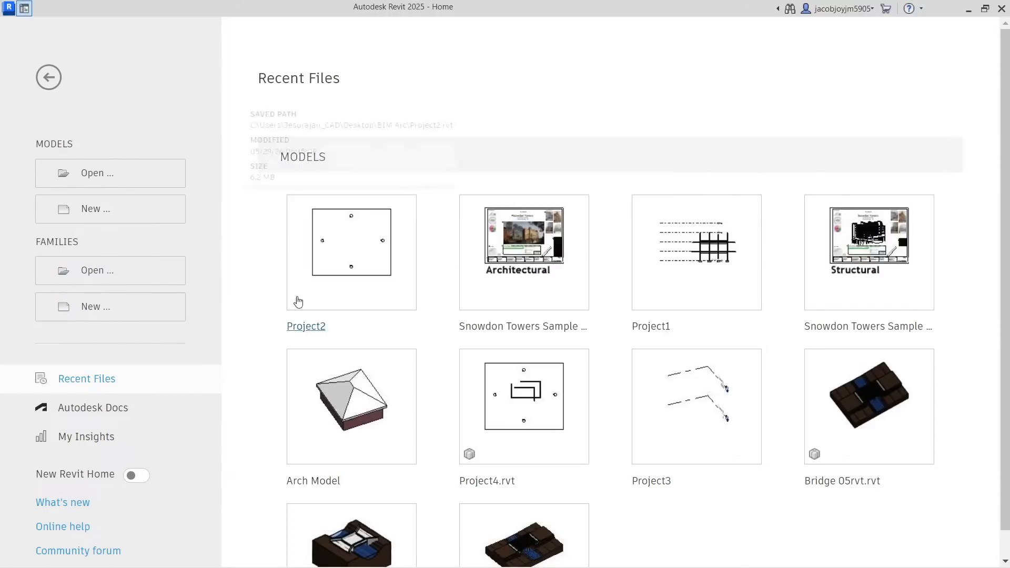
Look for family template files (*.rft) in the desktop's BIM Arc folder through the new family dialog, leaving without choosing one
left_click(125, 315)
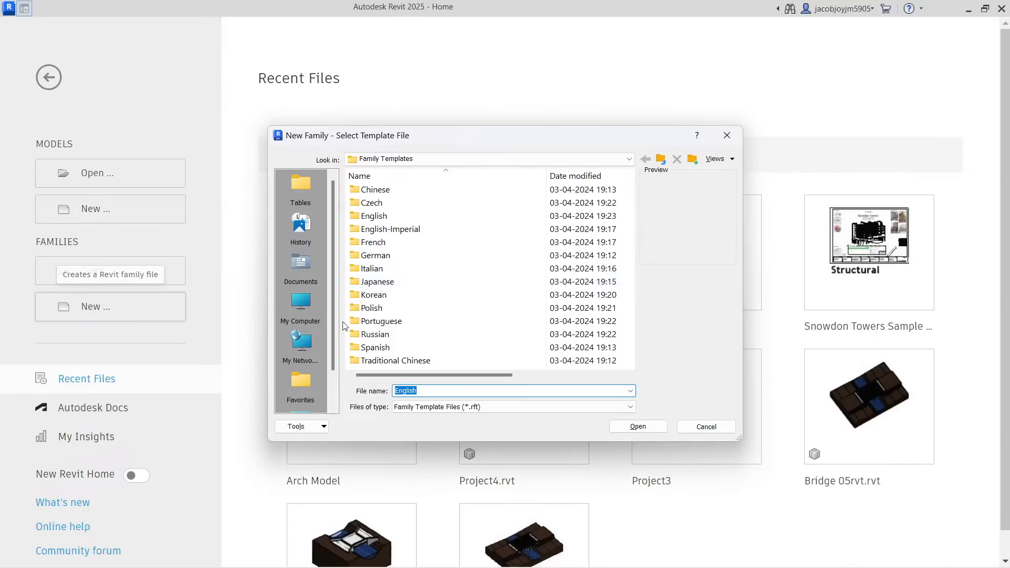
scroll(294, 385, "down", 1)
left_click(312, 368)
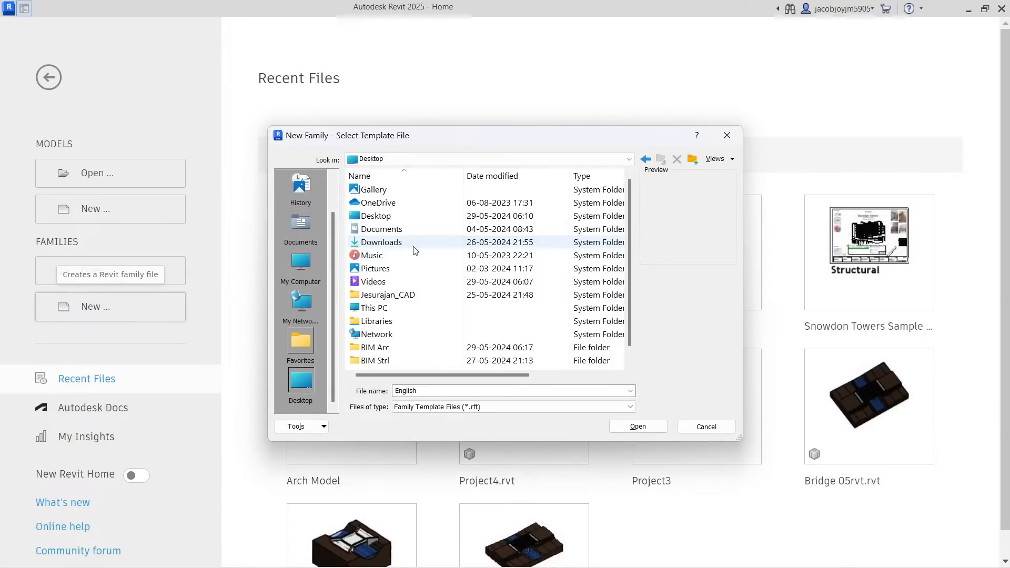
double_click(390, 352)
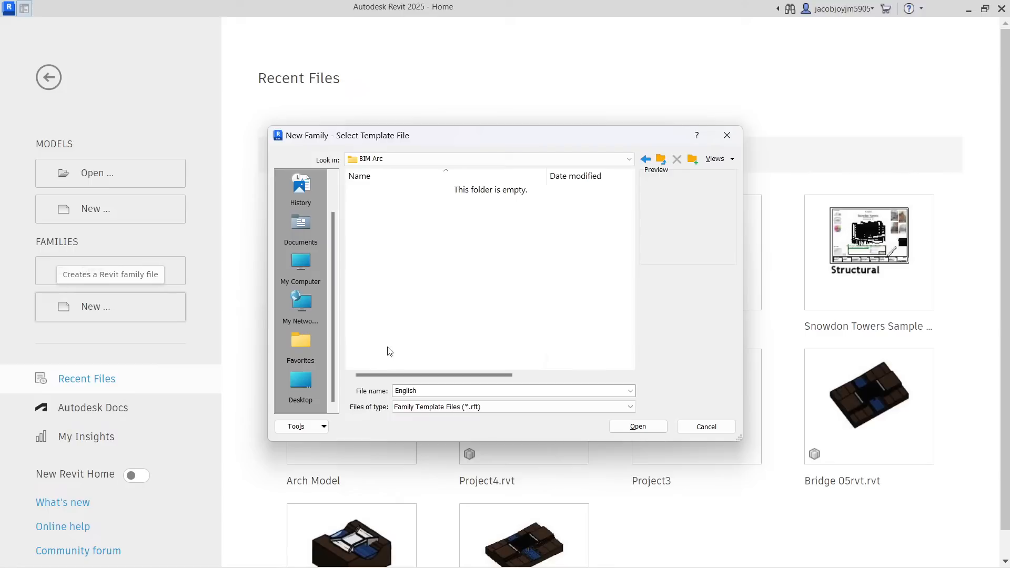
left_click(486, 408)
left_click(510, 413)
left_click(727, 135)
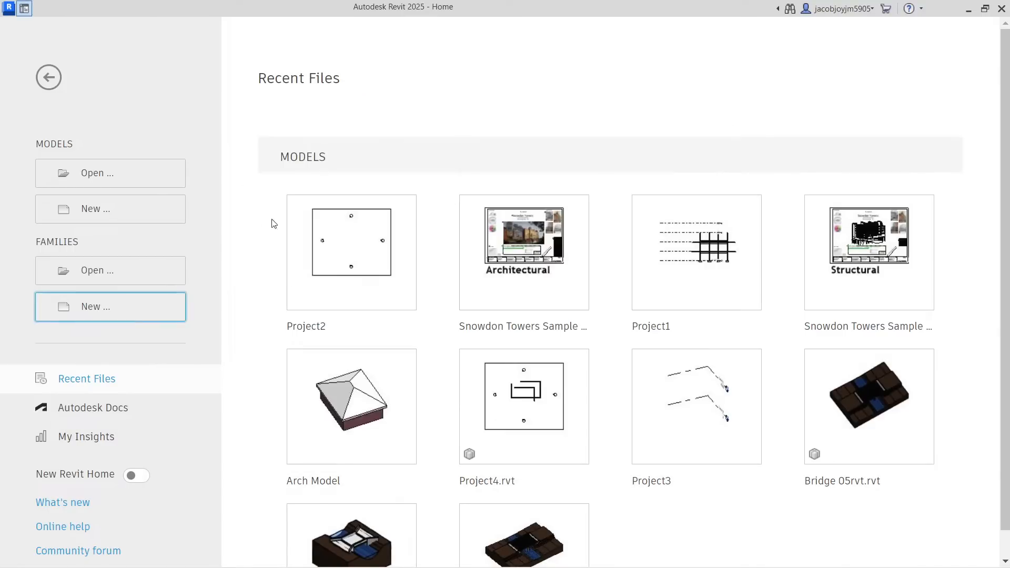
Browse for an existing family in the desktop's BIM Arc folder and select Family1 - Copy.rft
left_click(138, 274)
left_click(218, 371)
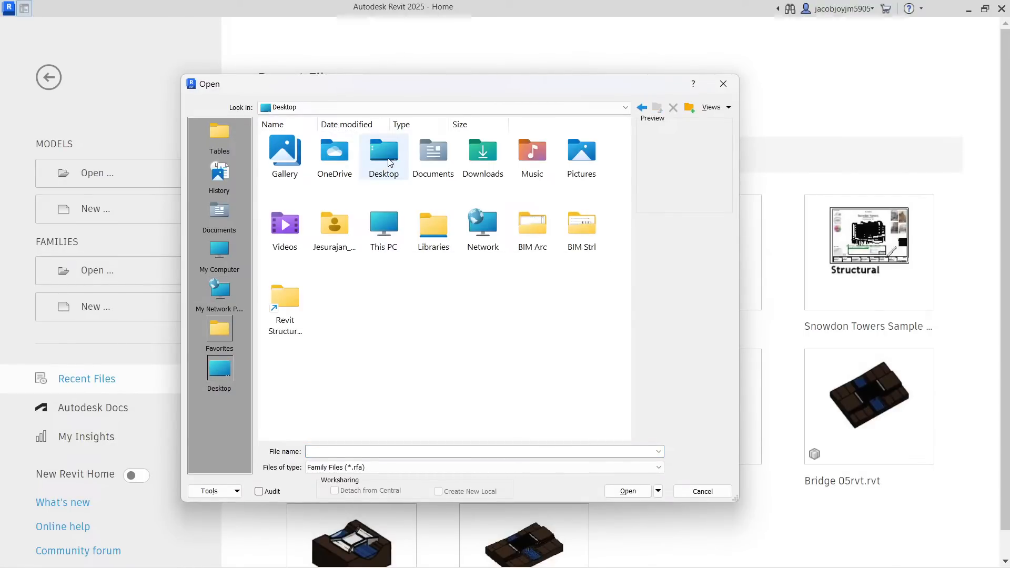
double_click(390, 162)
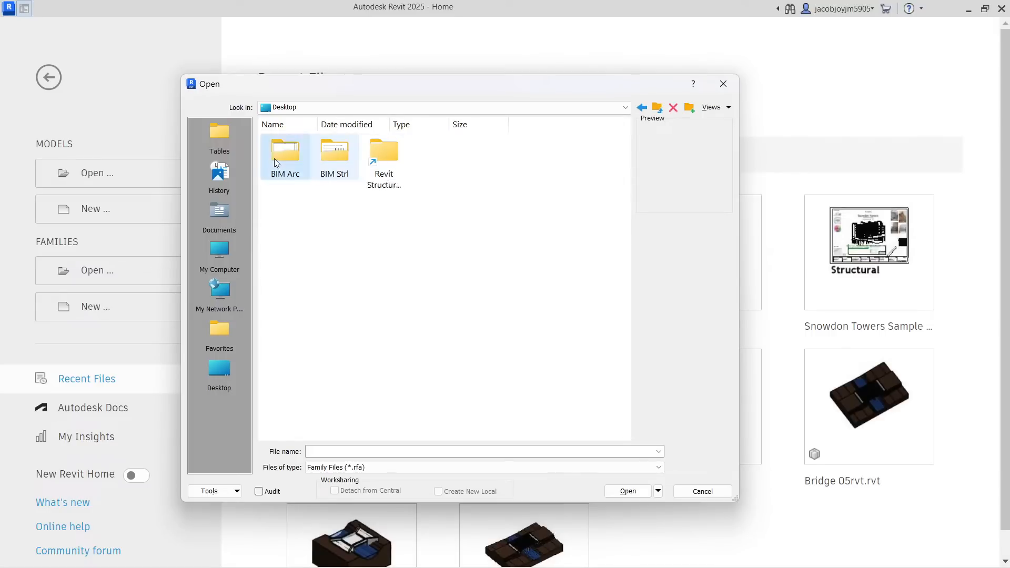
double_click(276, 164)
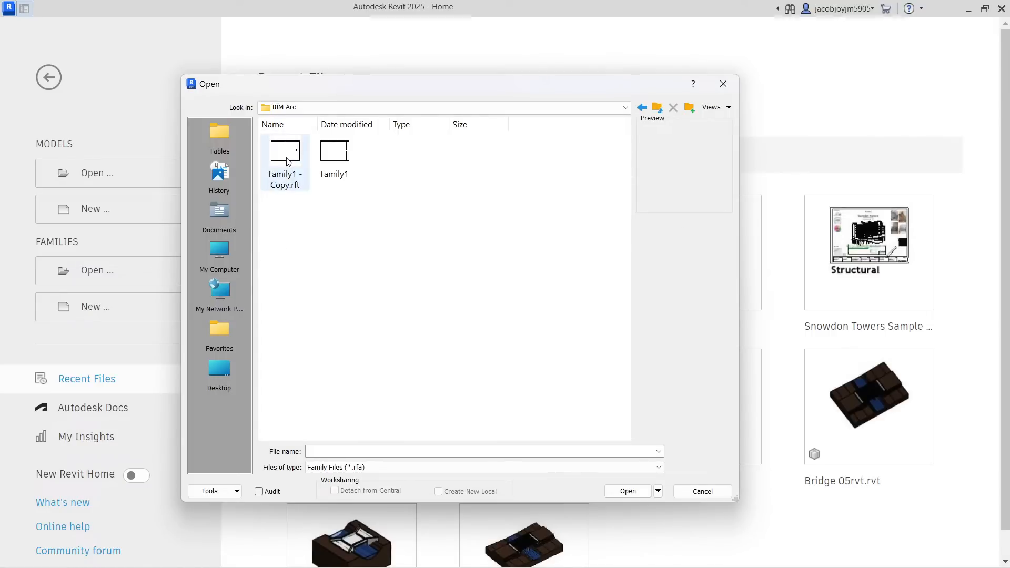
left_click(288, 162)
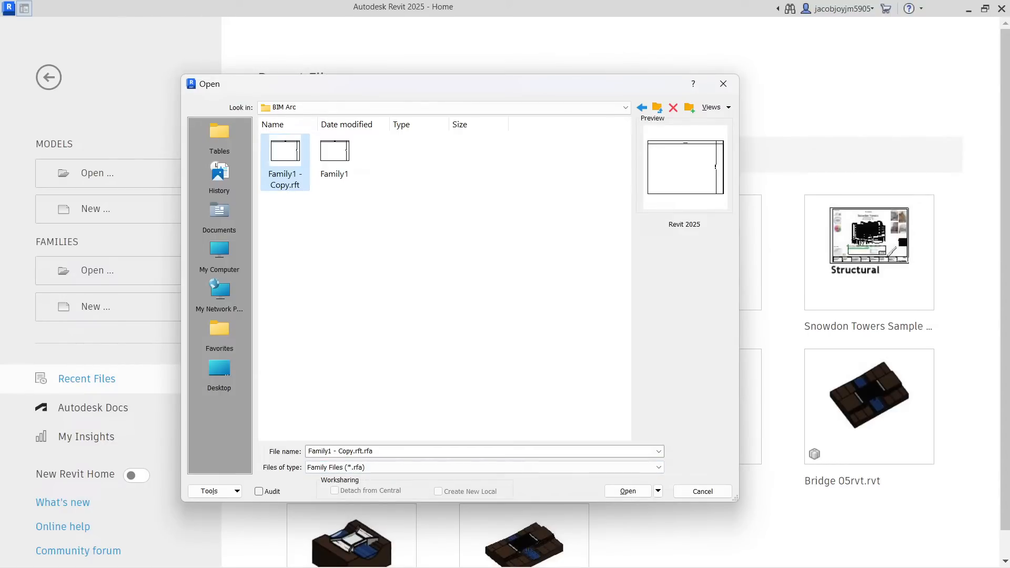
Change the name of the file being opened to Family1 - Copy.rfa and try to open it
left_click(362, 451)
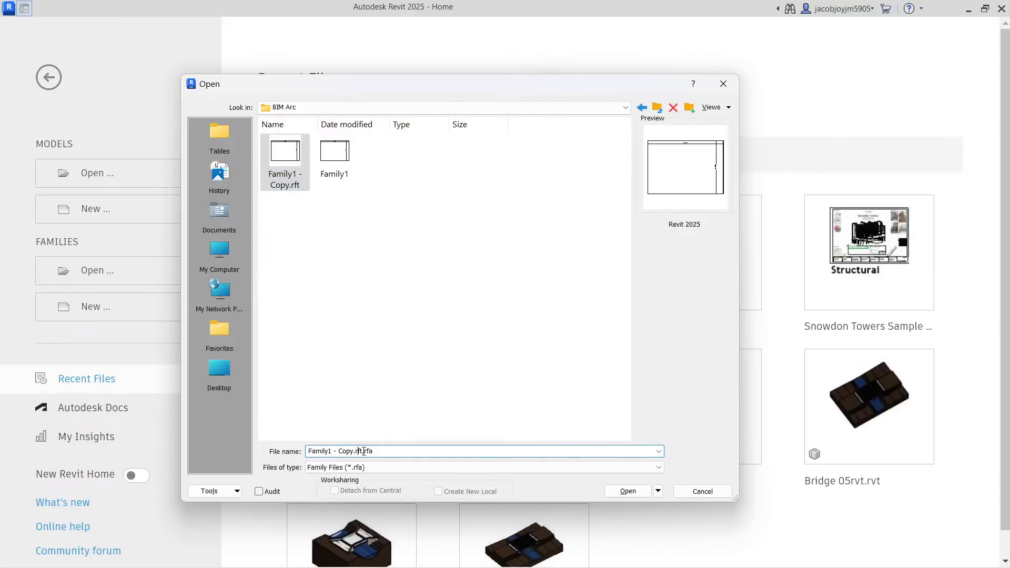
key("BackSpace")
key("BackSpace")
key("BackSpace")
key("BackSpace")
left_click(628, 492)
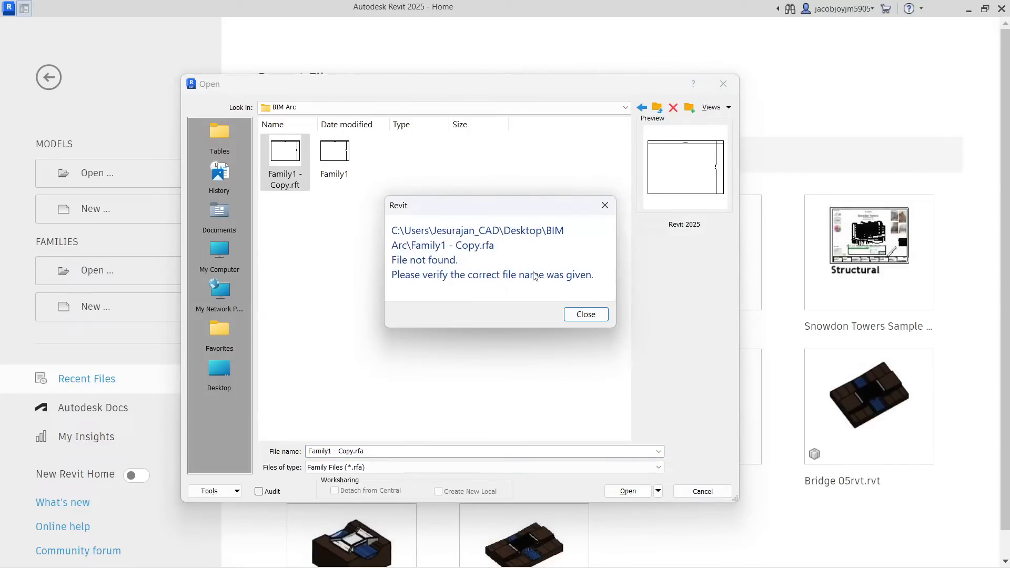
key("Return")
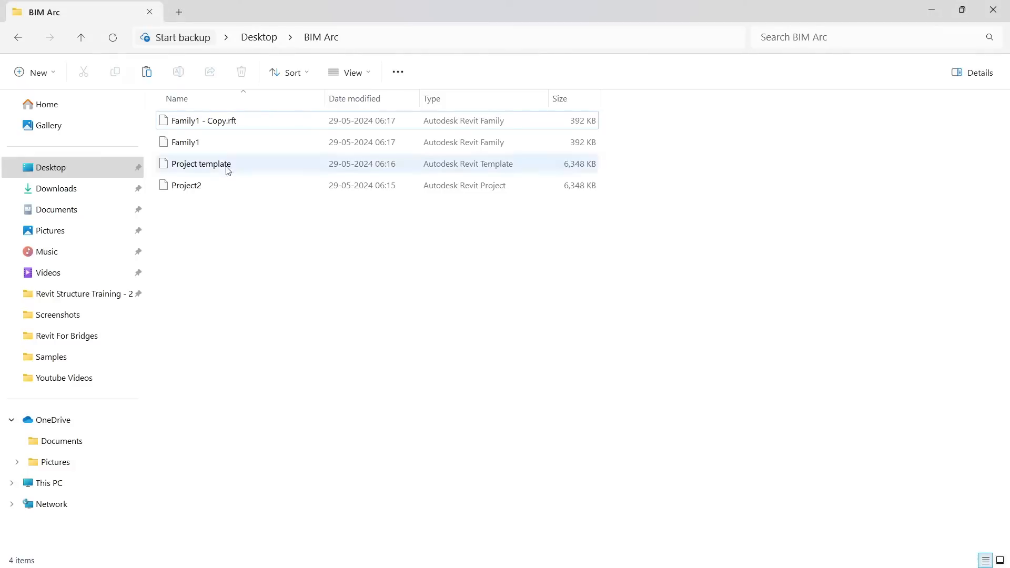
In File Explorer's BIM Arc folder, remove the .rft ending from the duplicated family's name, leaving Family1 - Copy
left_click(219, 127)
left_click(225, 126)
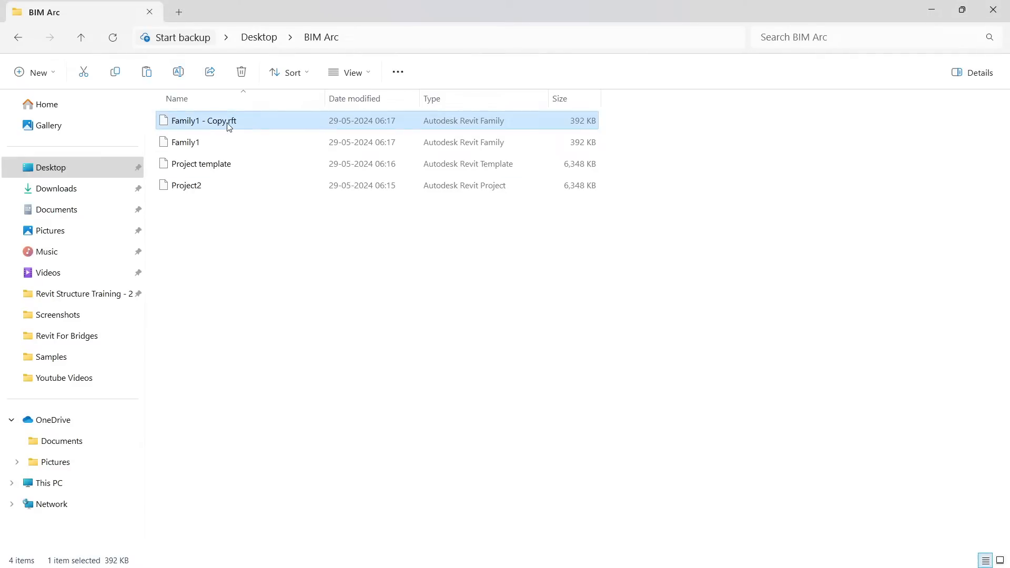
key("End")
key("BackSpace")
key("BackSpace")
key("BackSpace")
key("BackSpace")
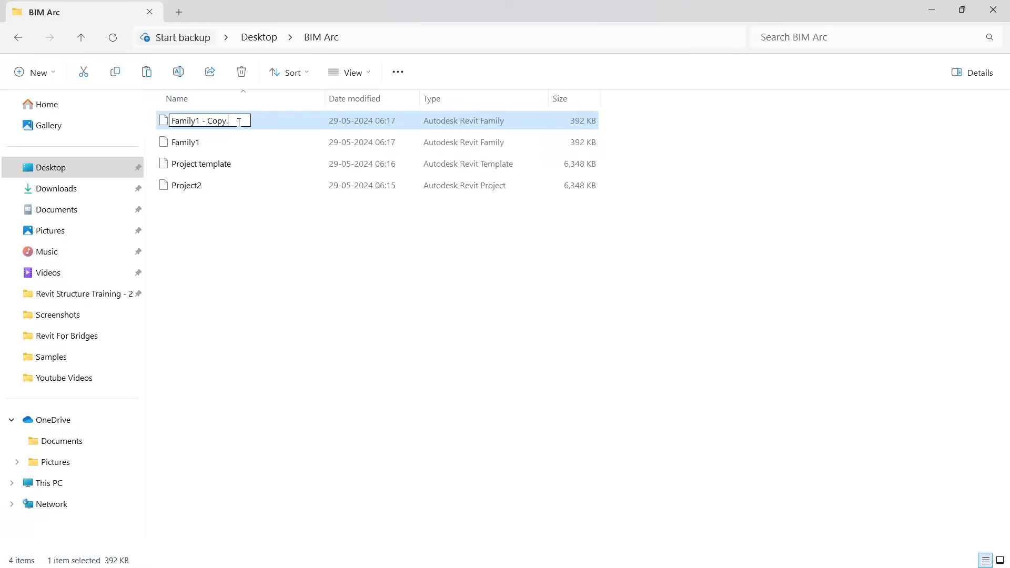
left_click(253, 282)
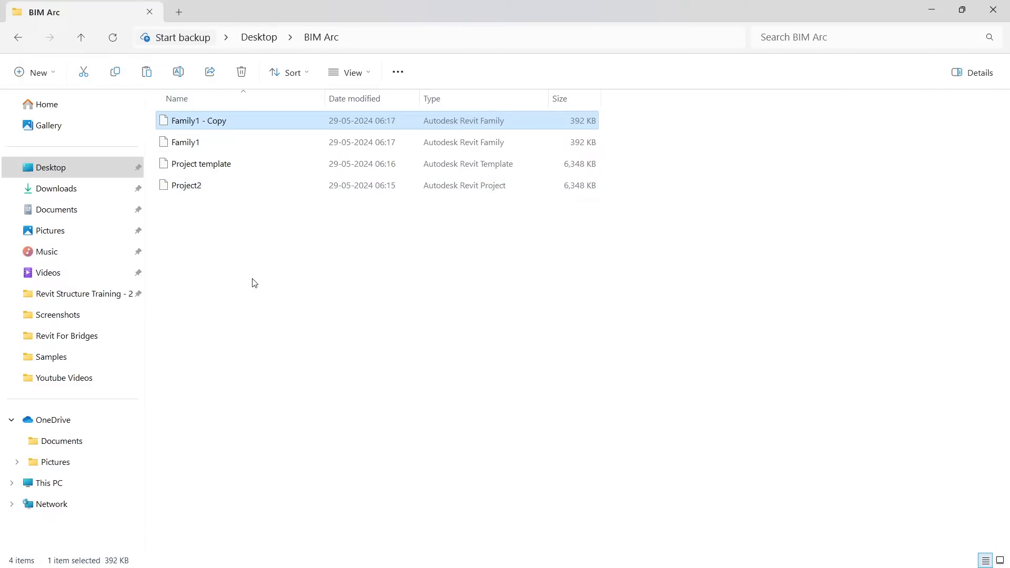
Return to Revit and open the Family1 - Copy family from the BIM Arc folder
left_click(933, 9)
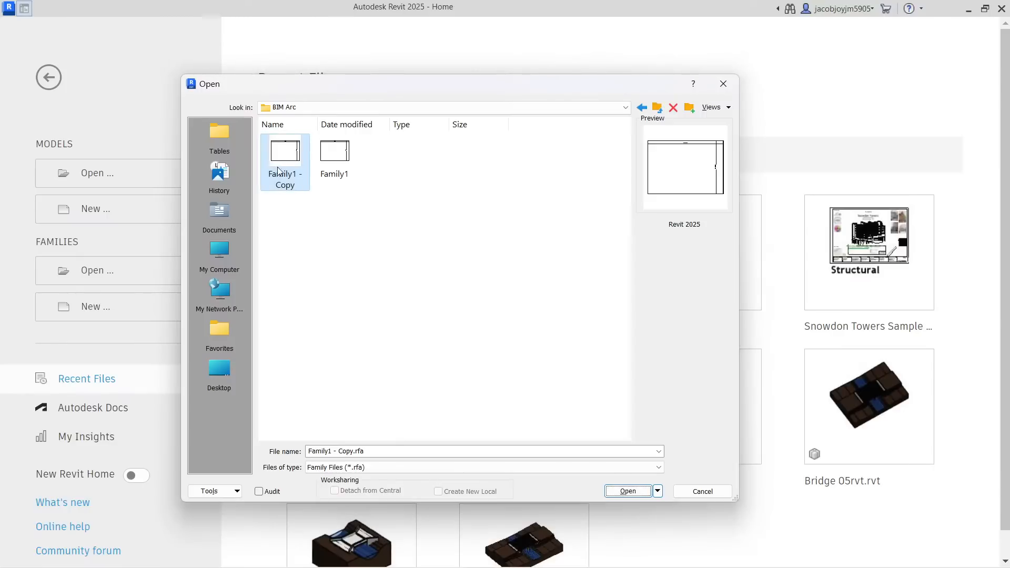
left_click(644, 495)
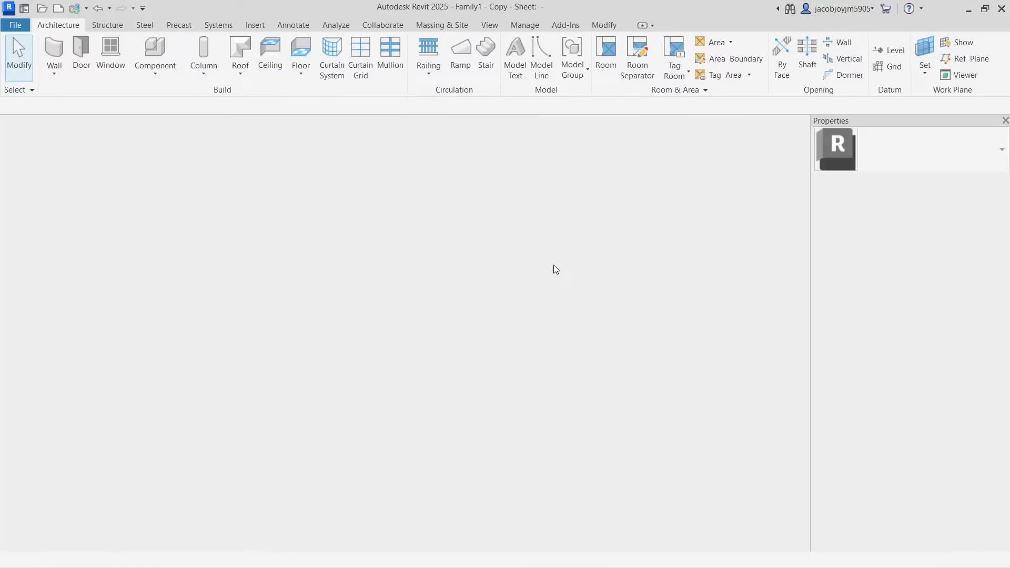
scroll(561, 273, "up", 3)
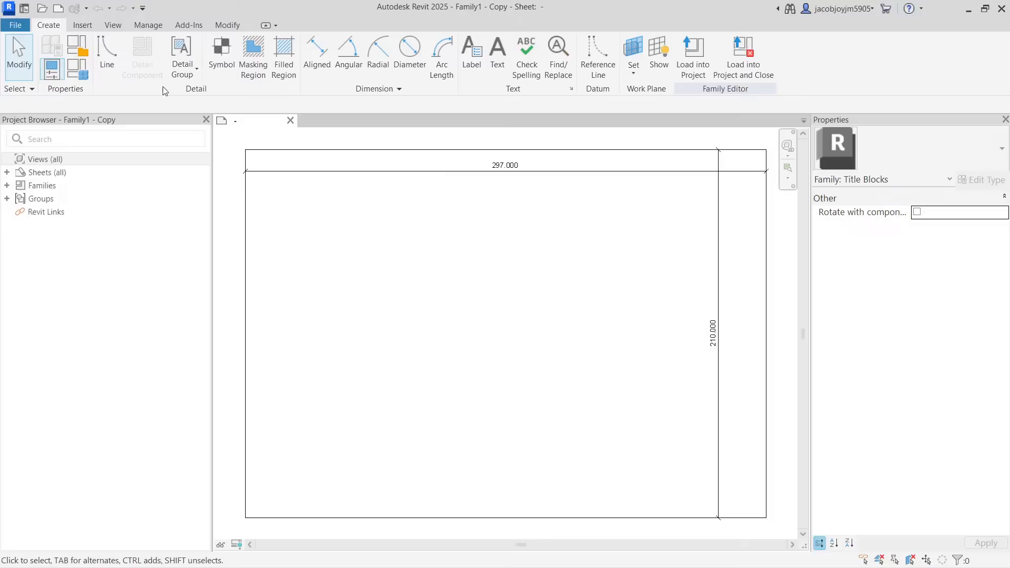
Start saving the title block family as a copy named Family1 - Copy.rft and check its file save options
left_click(16, 29)
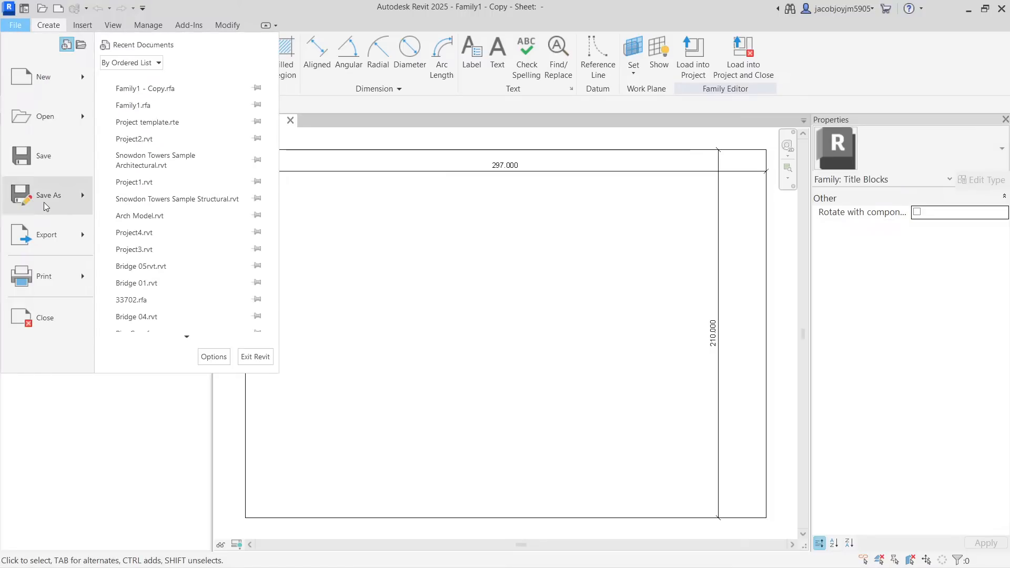
mouse_move(48, 196)
left_click(186, 182)
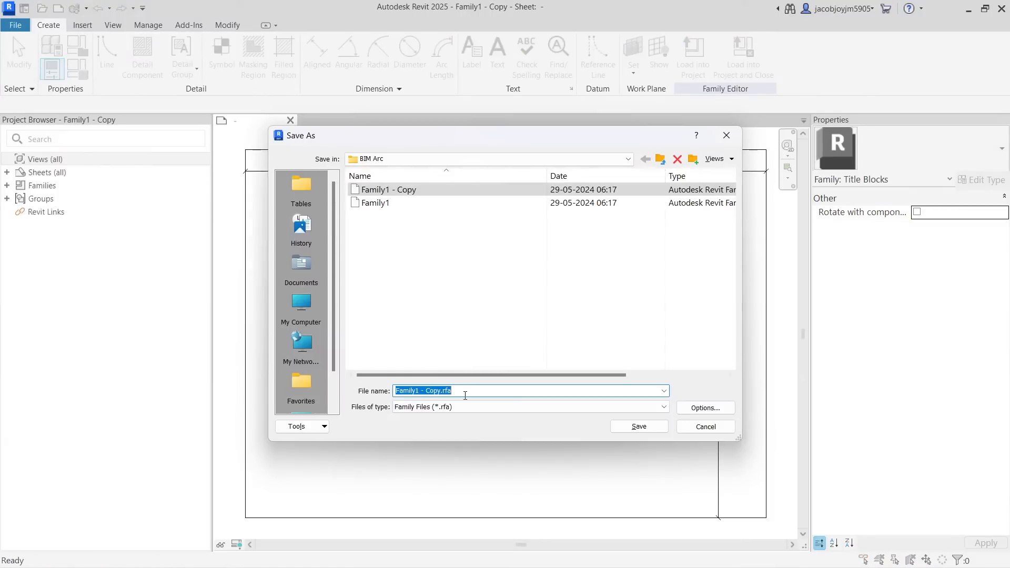
left_click(466, 394)
key("BackSpace")
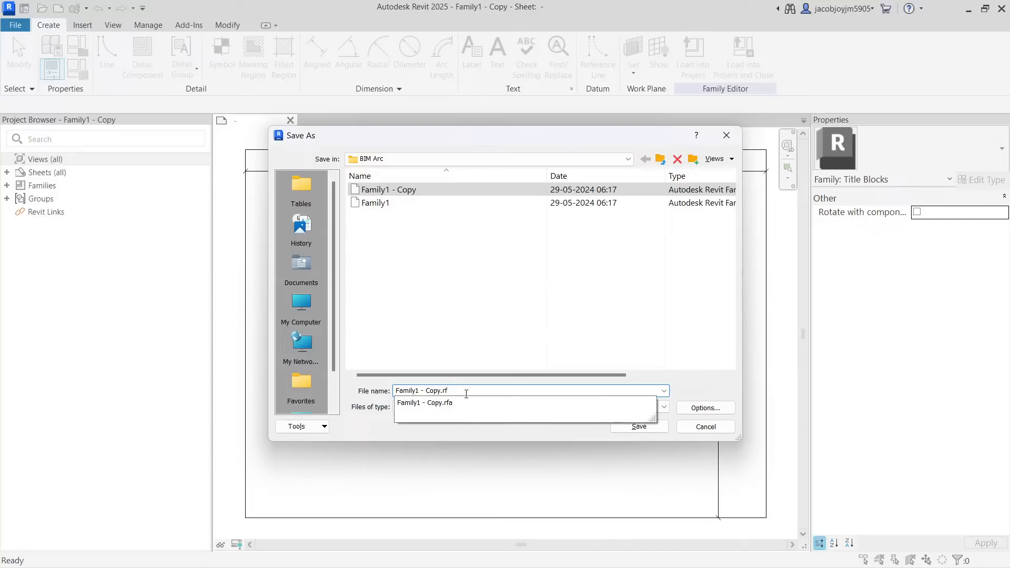
type("t")
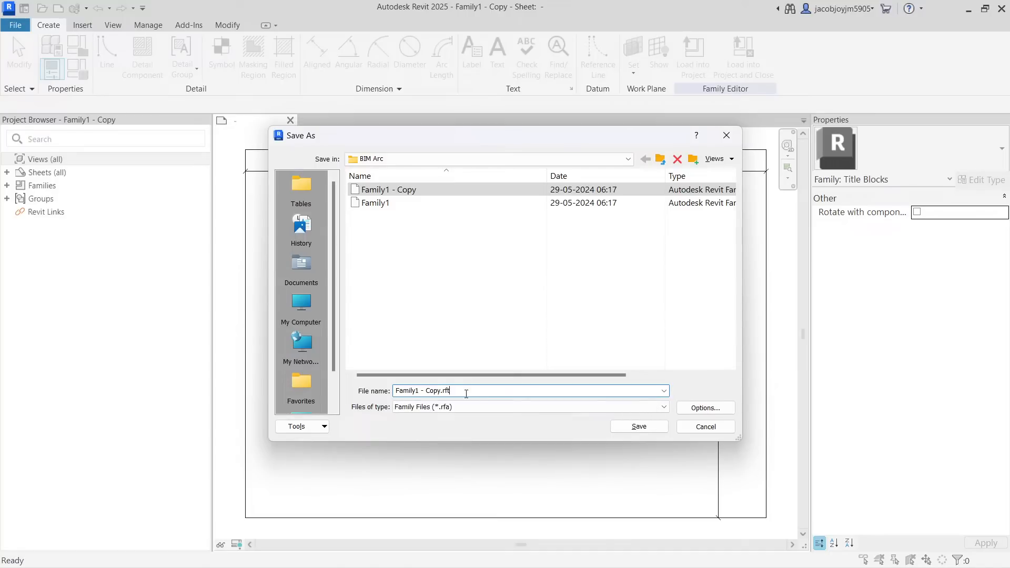
left_click(721, 410)
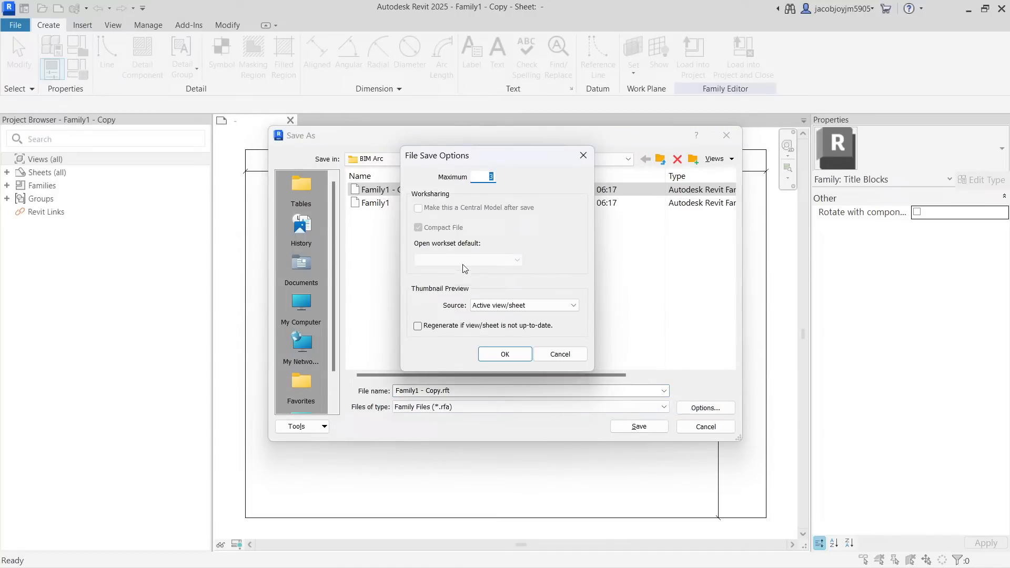
left_click(505, 354)
Change the copy's name to Family12 - Copy.rft, save it in the BIM Arc folder and close the family
left_click(423, 390)
left_click(420, 391)
type("2")
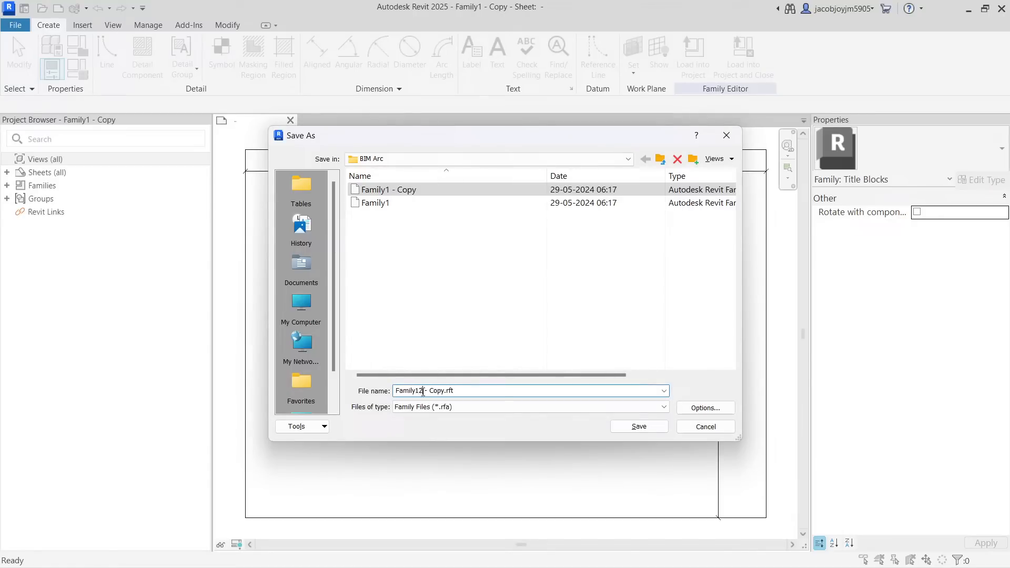
left_click(639, 427)
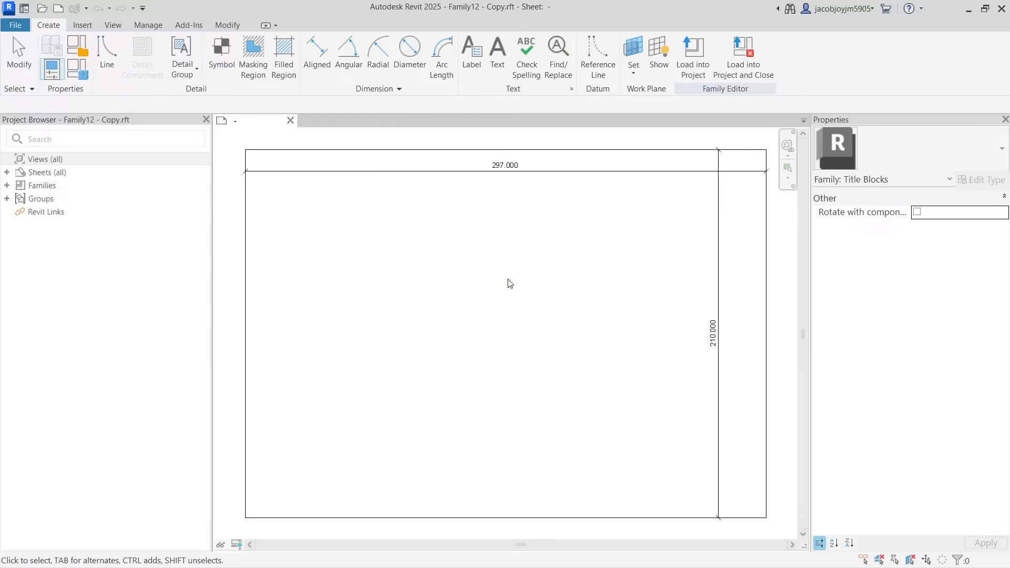
left_click(21, 26)
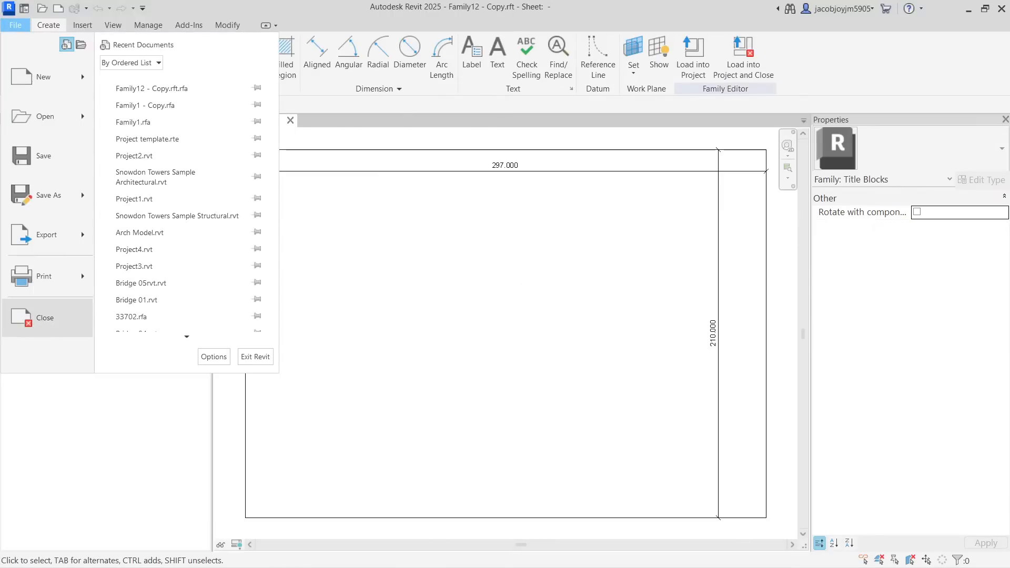
left_click(68, 325)
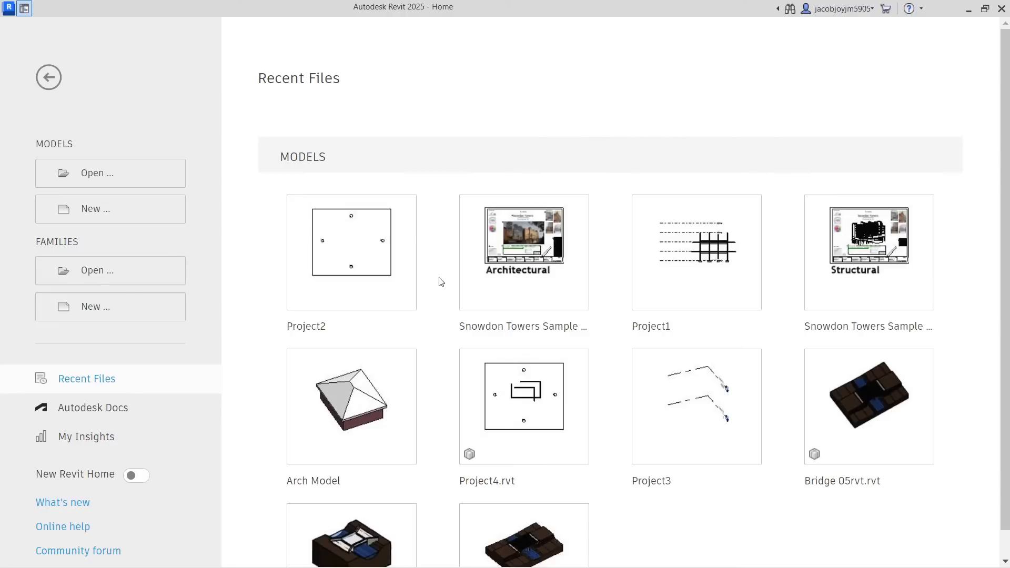
Look through the English family templates and the desktop's BIM Arc folder for template files (*.rft) for a new family
left_click(159, 306)
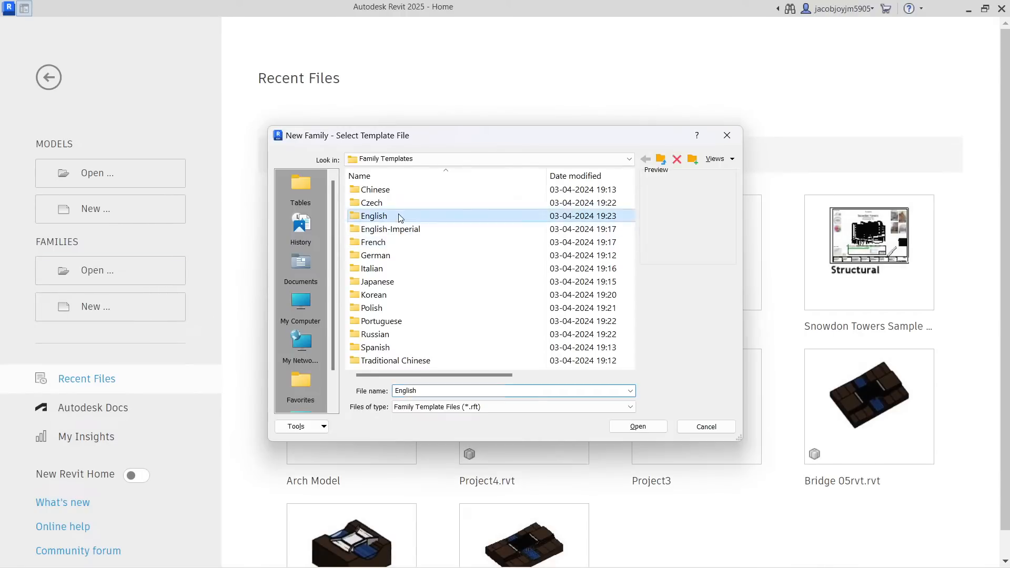
double_click(398, 216)
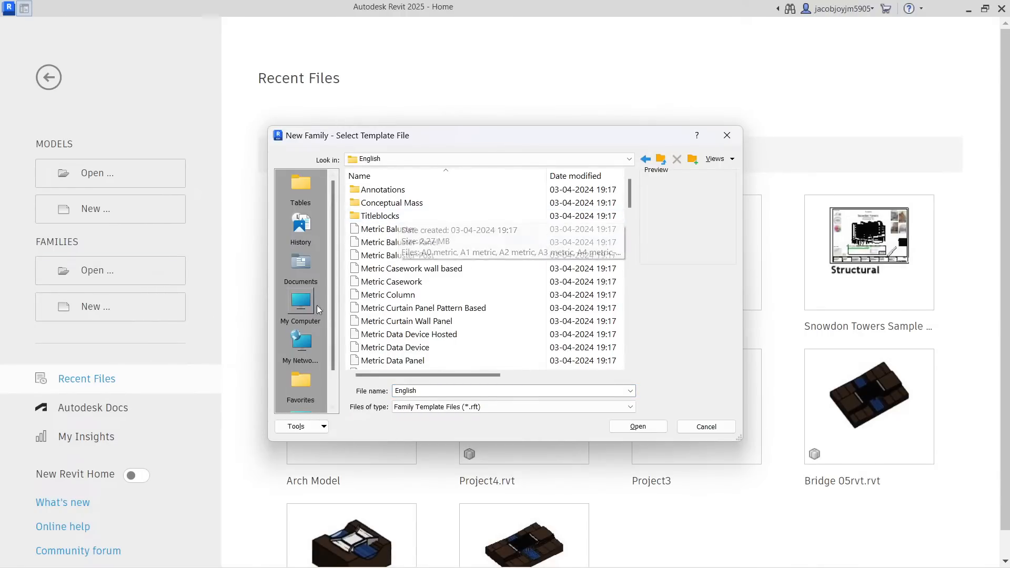
scroll(307, 351, "down", 1)
left_click(306, 379)
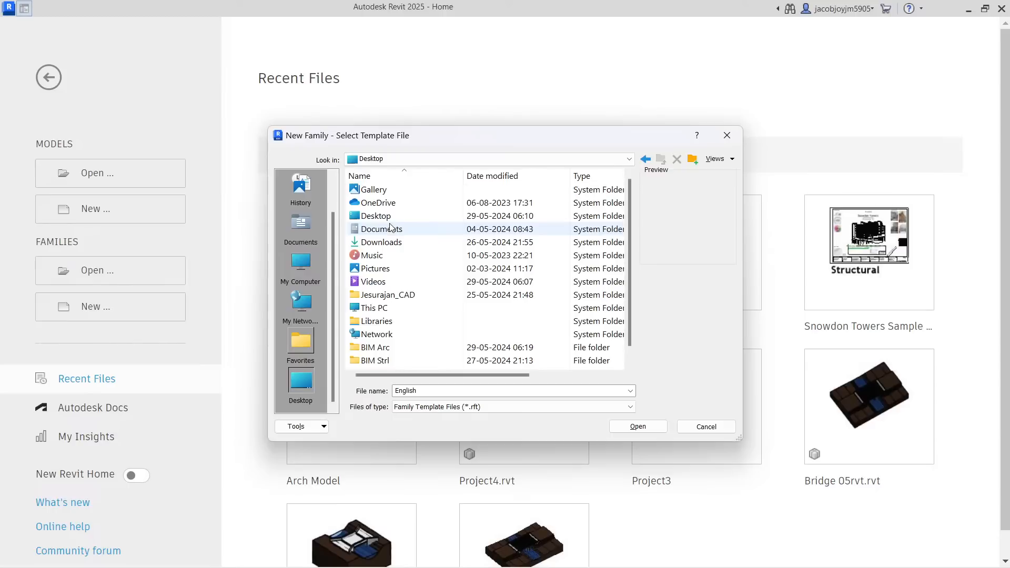
double_click(385, 348)
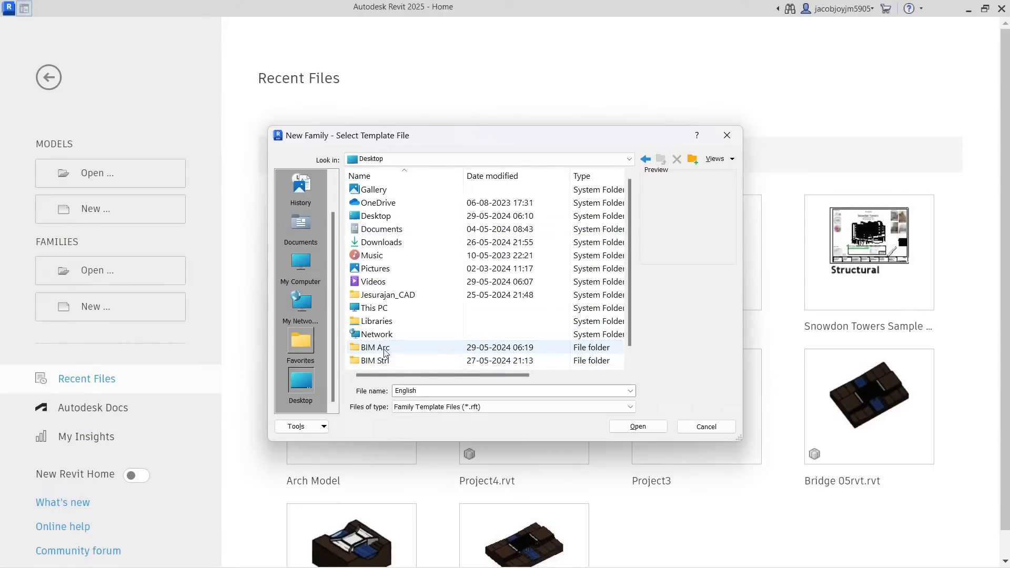
left_click(411, 351)
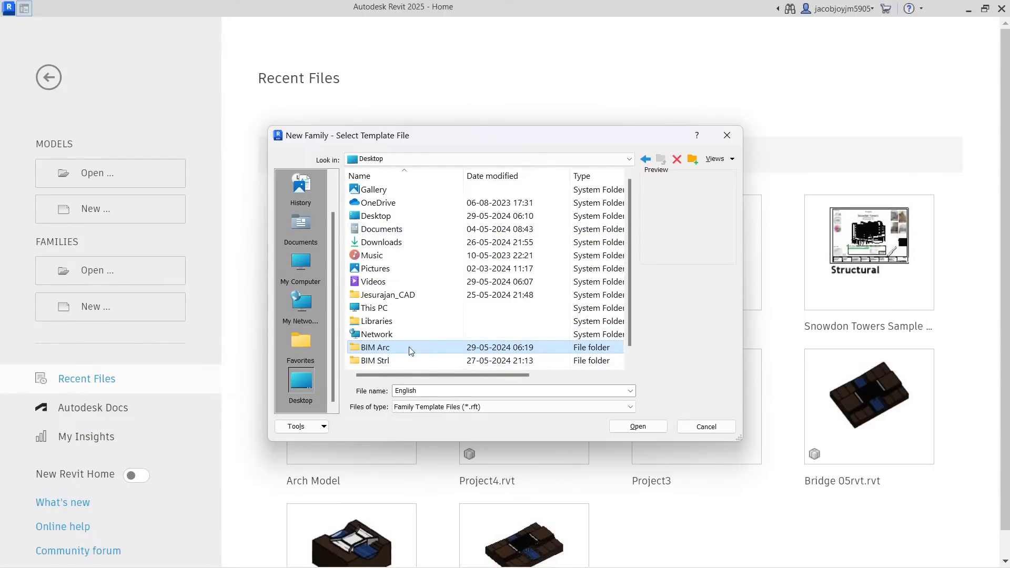
left_click(412, 352)
double_click(411, 352)
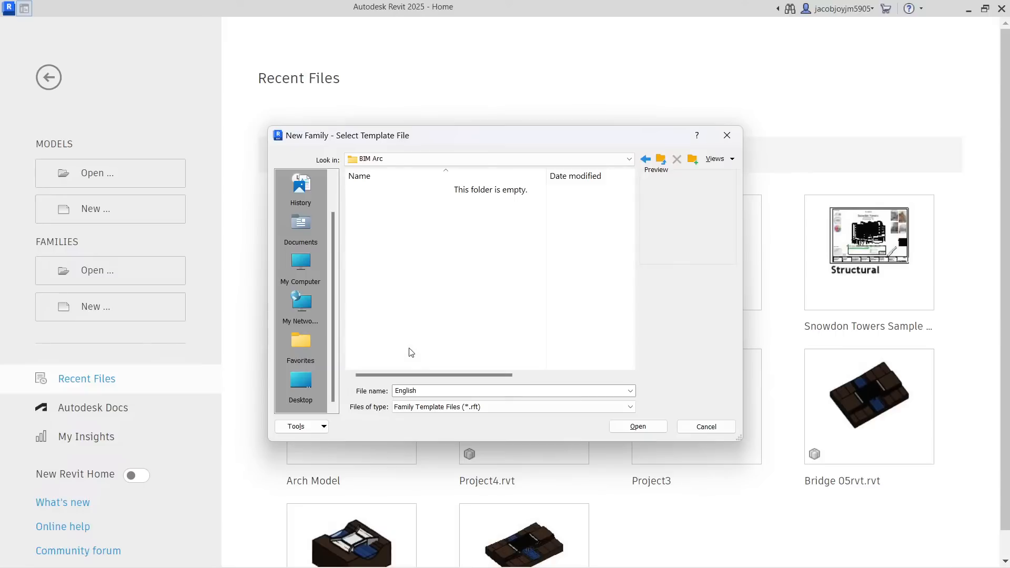
left_click(465, 410)
left_click(466, 409)
Switch to File Explorer and check the file types of Project2, Project template and Family12 - Copy.rft in the BIM Arc folder
key("alt+Tab")
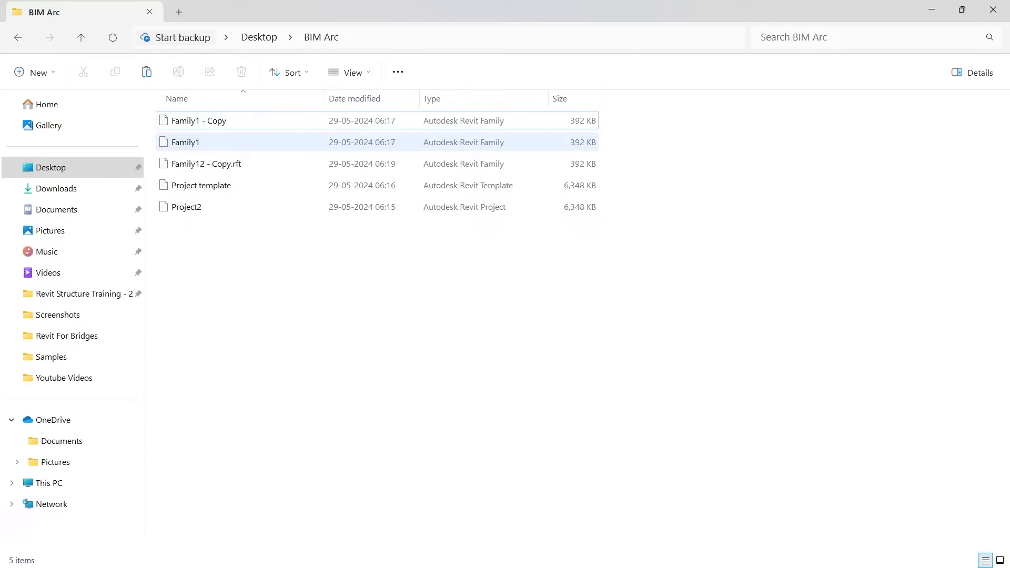
left_click(497, 213)
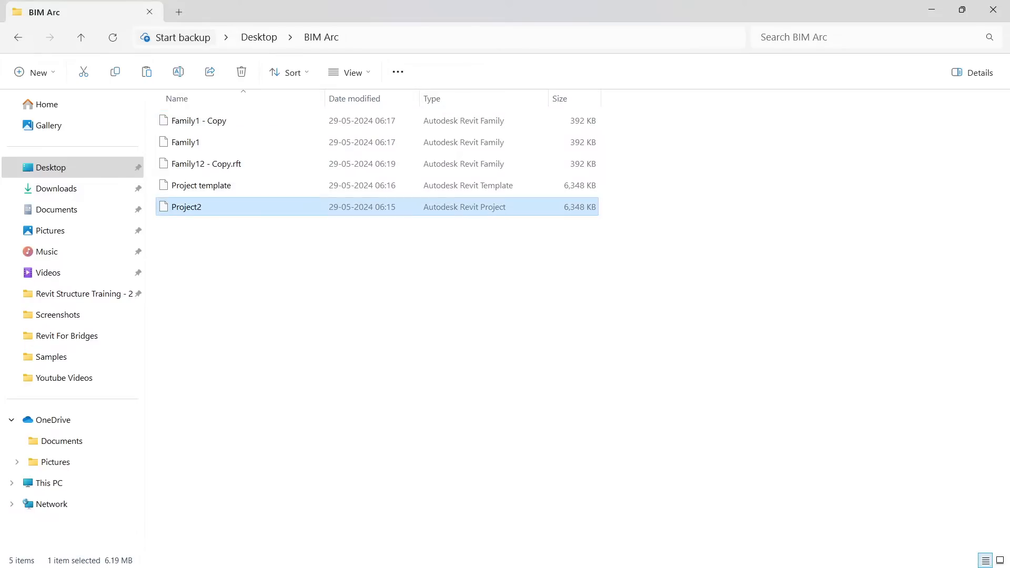
left_click(504, 185)
left_click(504, 166)
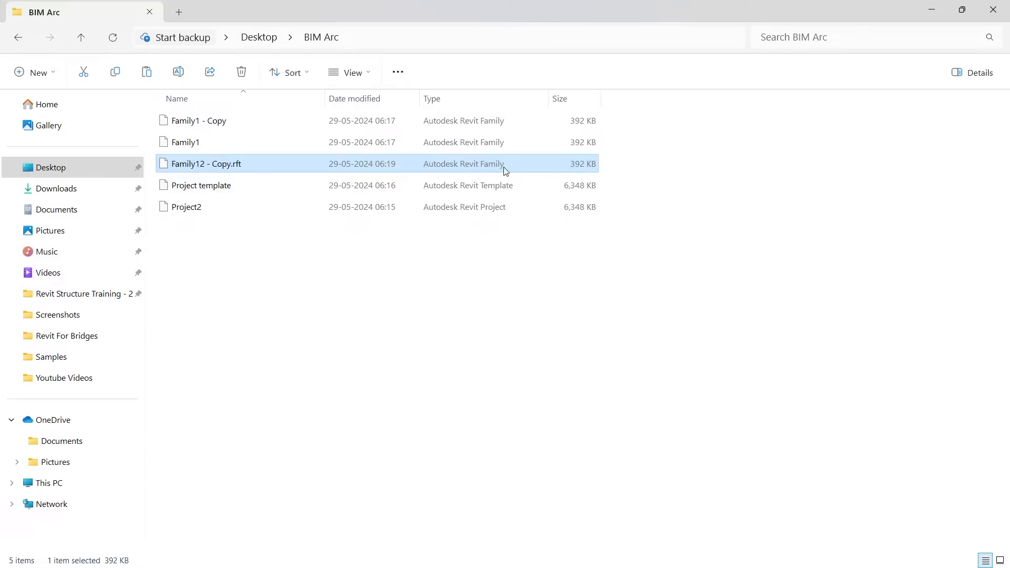
left_click(514, 291)
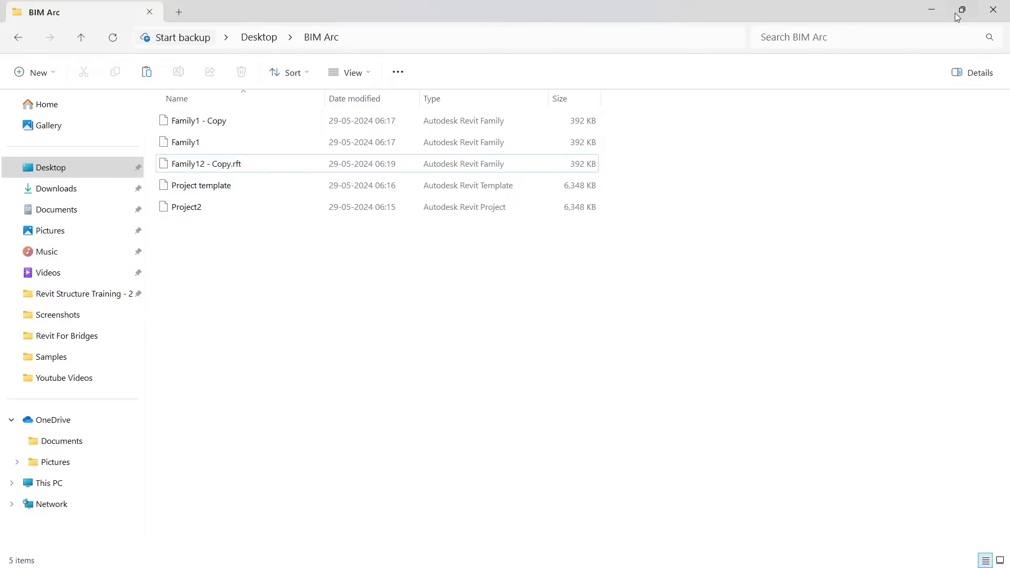
left_click(932, 10)
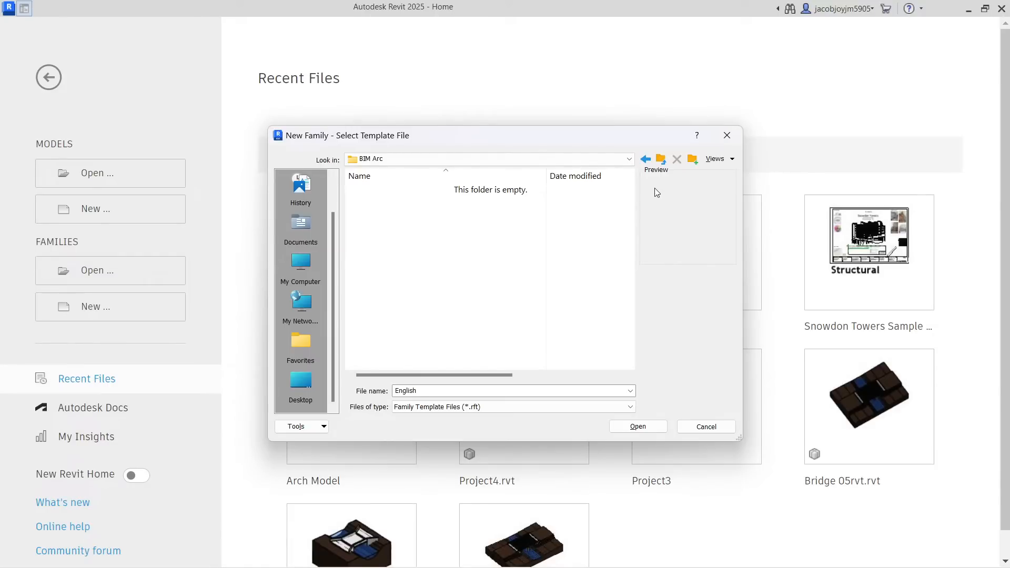
Leave the new family dialog without choosing a template and switch to the File Types in Revit slide in PowerPoint
left_click(727, 135)
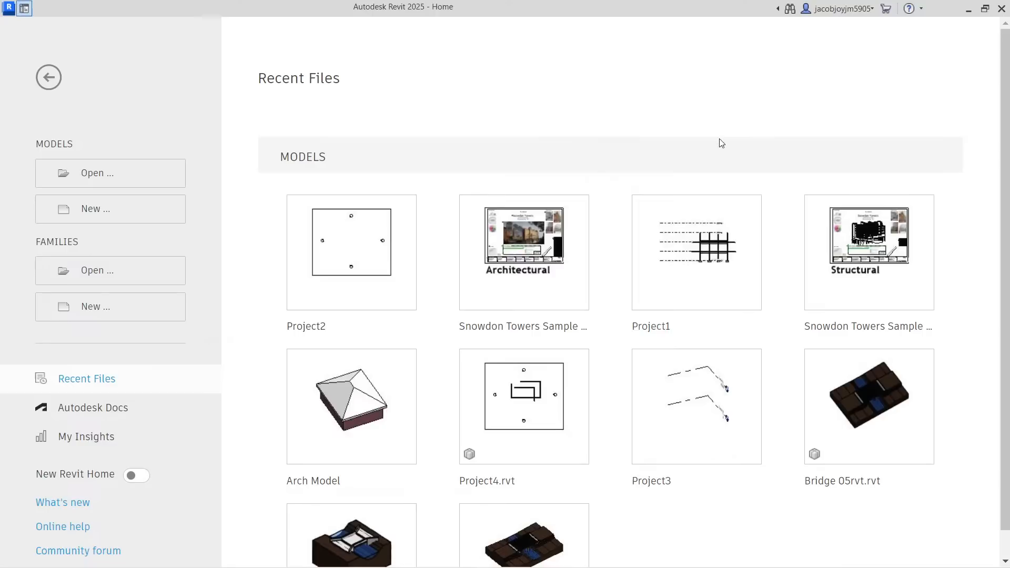
scroll(606, 351, "down", 4)
scroll(608, 351, "up", 5)
scroll(276, 291, "down", 3)
scroll(276, 291, "up", 3)
key("alt+Tab")
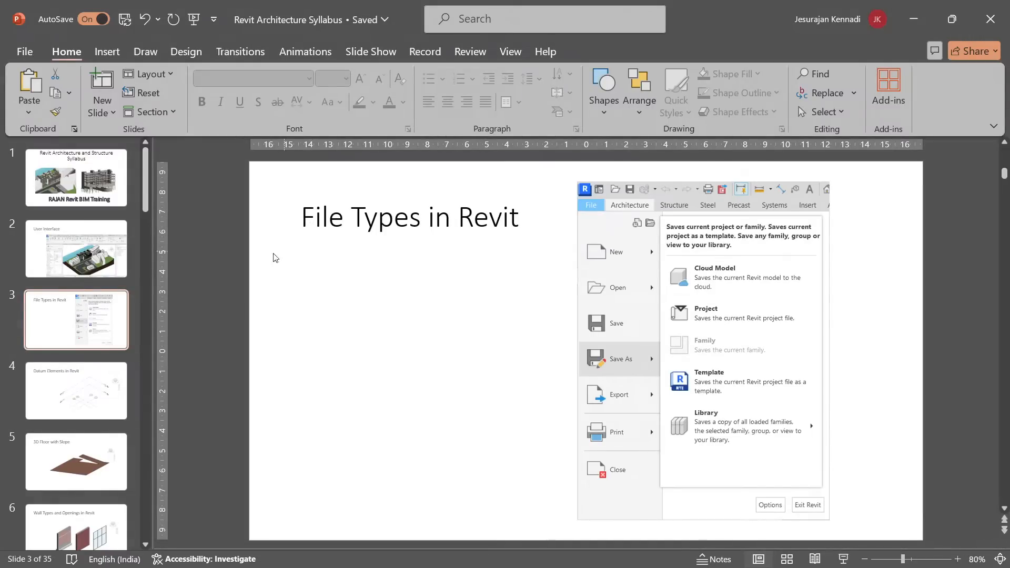
Show the Datum Elements in Revit slide, switch back to Revit and create a project from the Construction Template
left_click(48, 403)
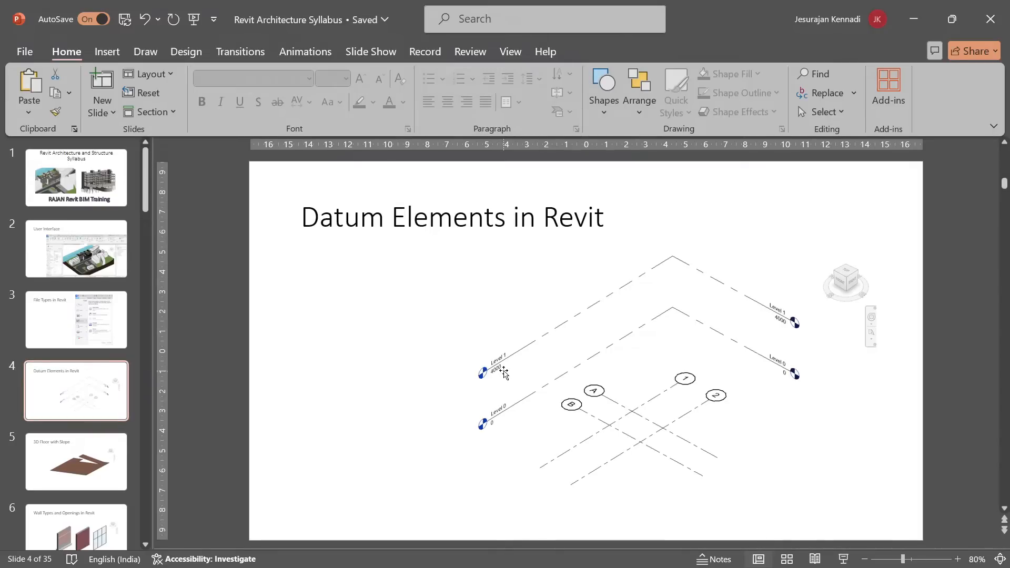
left_click(916, 19)
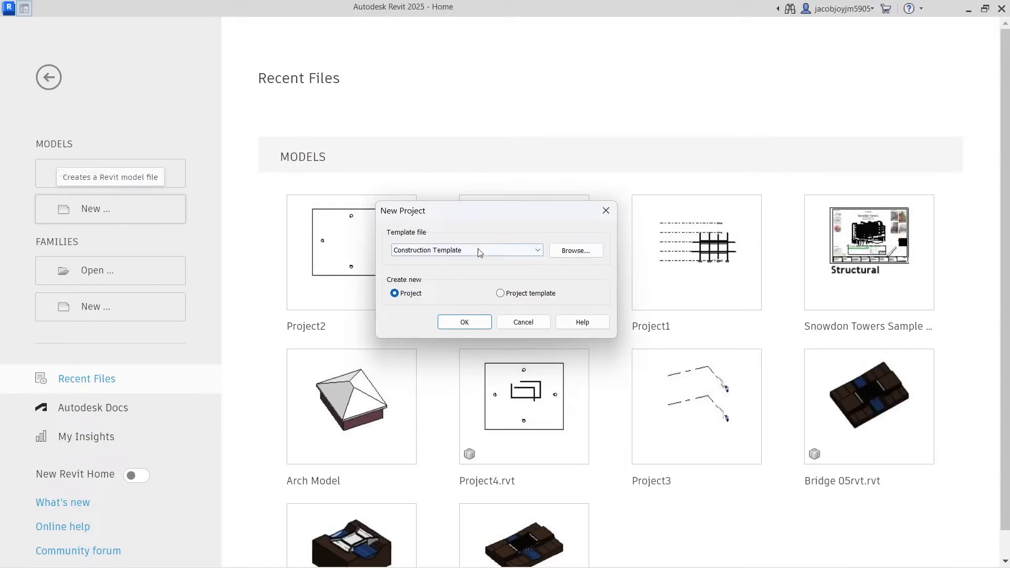
left_click(472, 324)
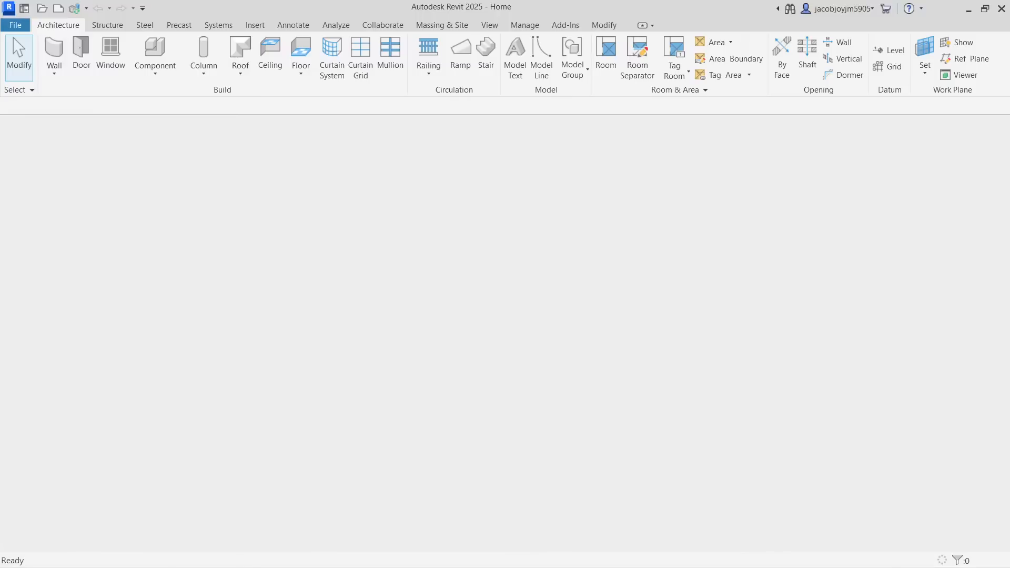
scroll(455, 253, "down", 3)
scroll(455, 254, "up", 3)
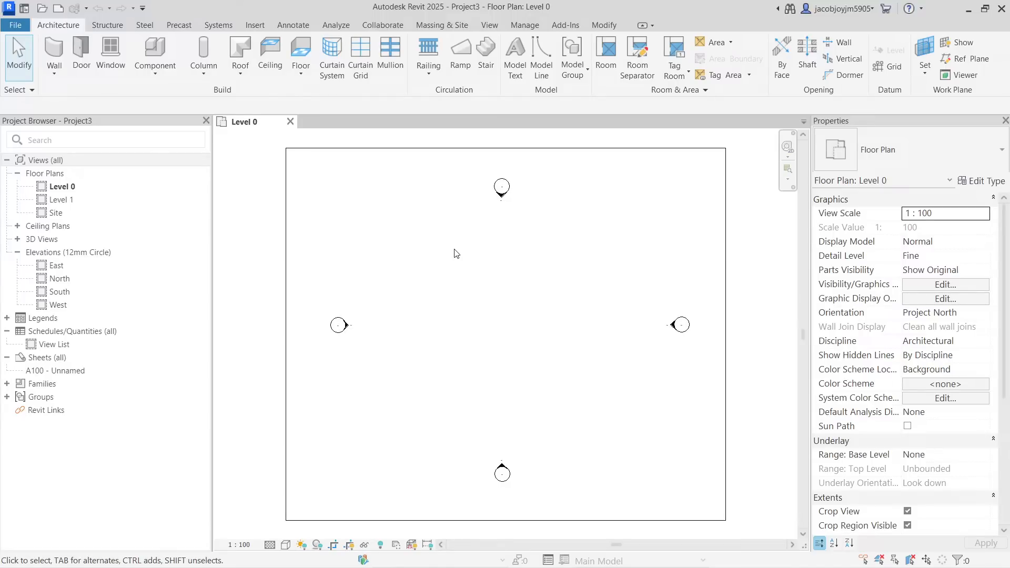
Open the North elevation and lengthen the Level 0 and Level 1 lines by extending their shared end
double_click(61, 278)
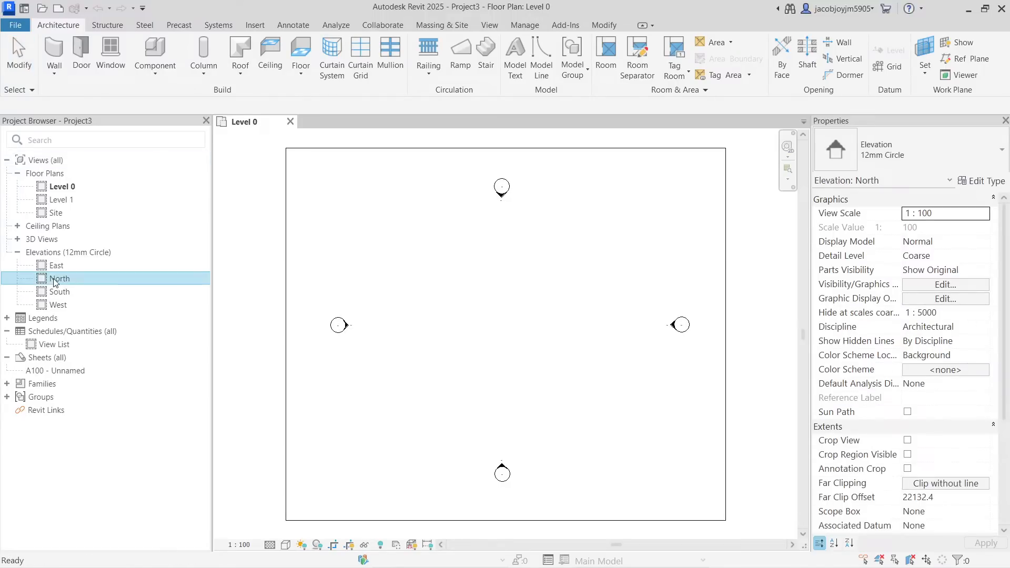
scroll(384, 287, "down", 5)
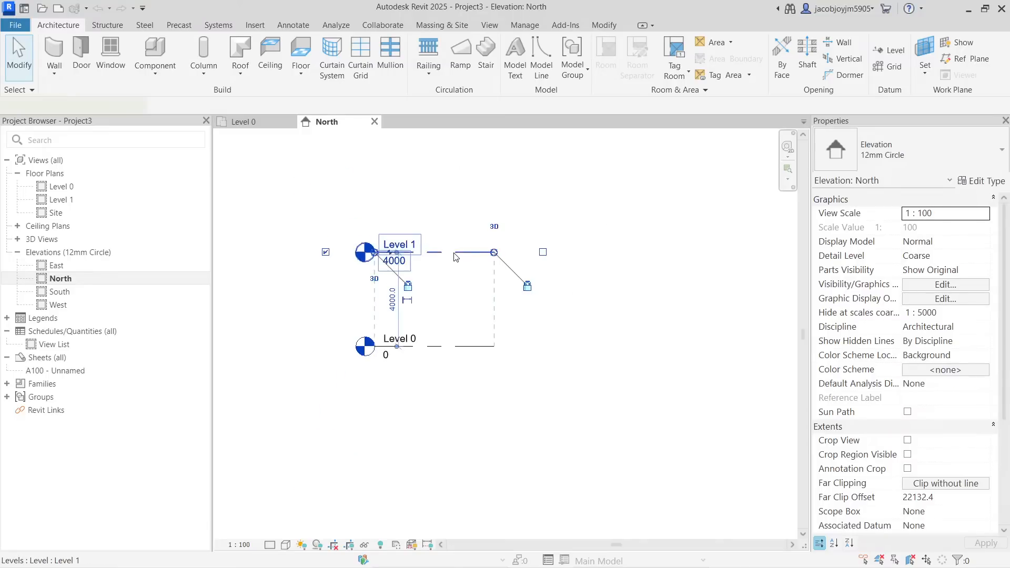
left_click(420, 267)
left_click_drag(457, 266, 683, 266)
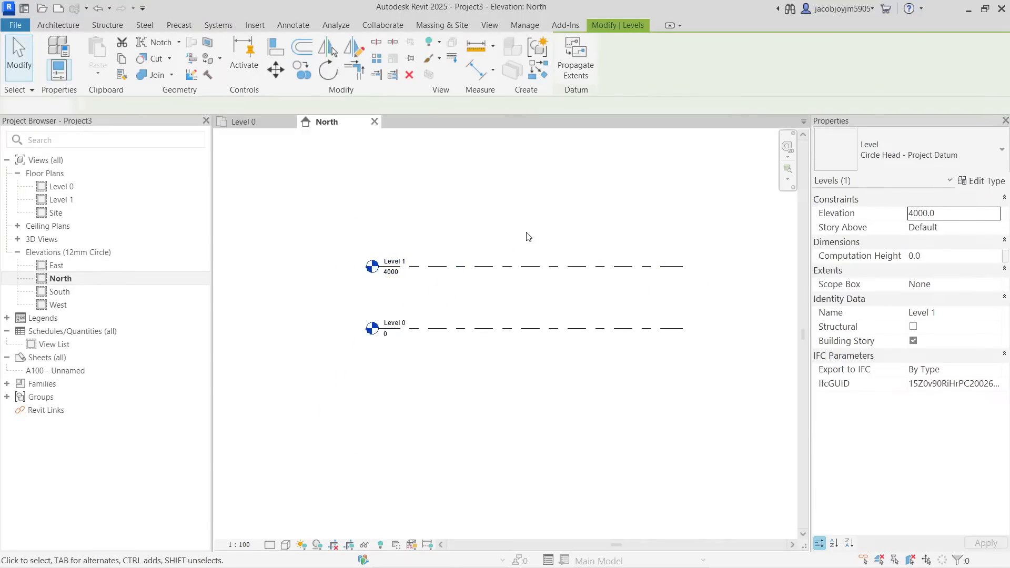
key("Escape")
scroll(398, 328, "up", 2)
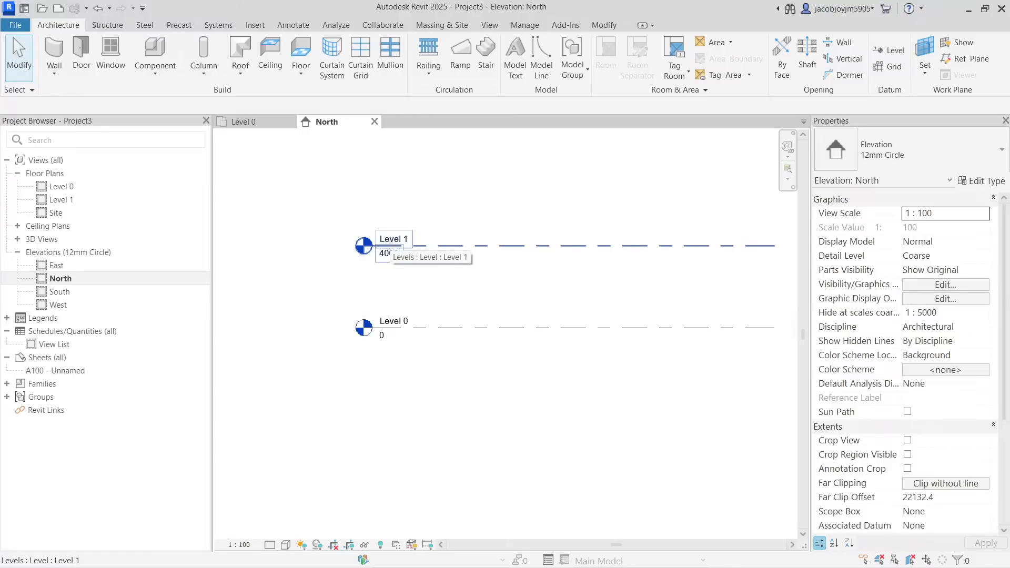
scroll(301, 301, "down", 3)
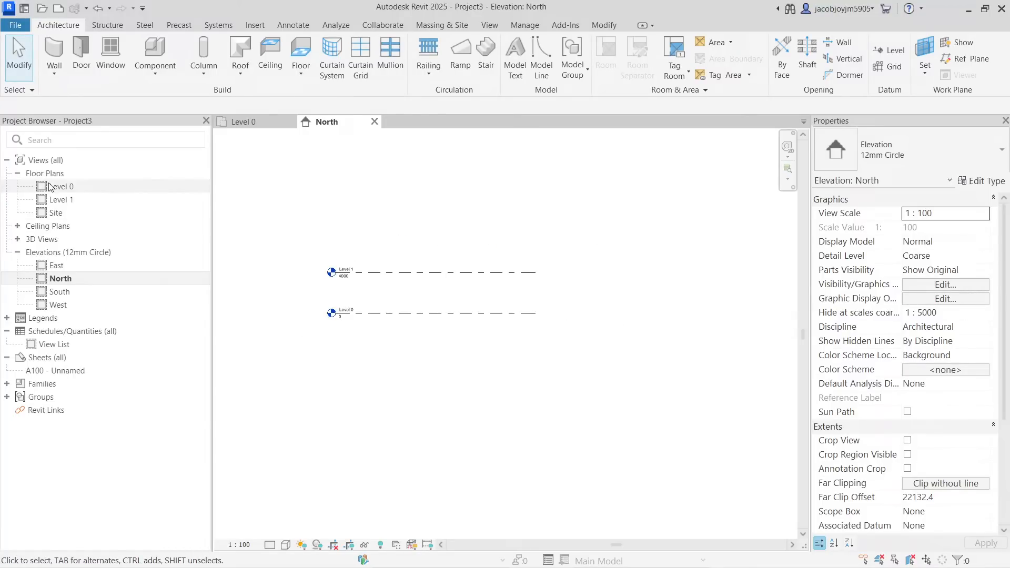
Examine the view properties of the Site floor plan
left_click(82, 216)
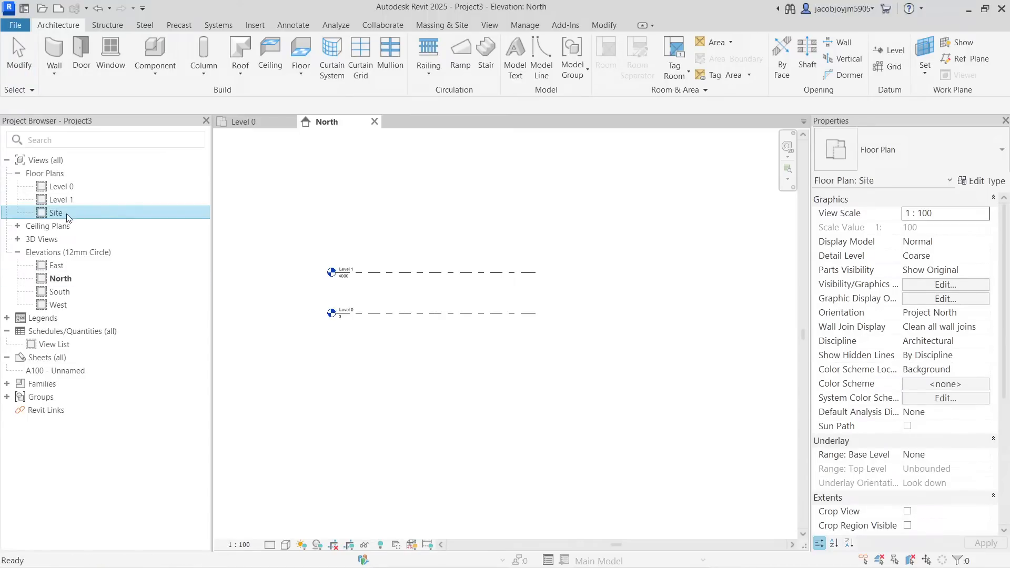
scroll(887, 342, "down", 3)
scroll(876, 351, "down", 2)
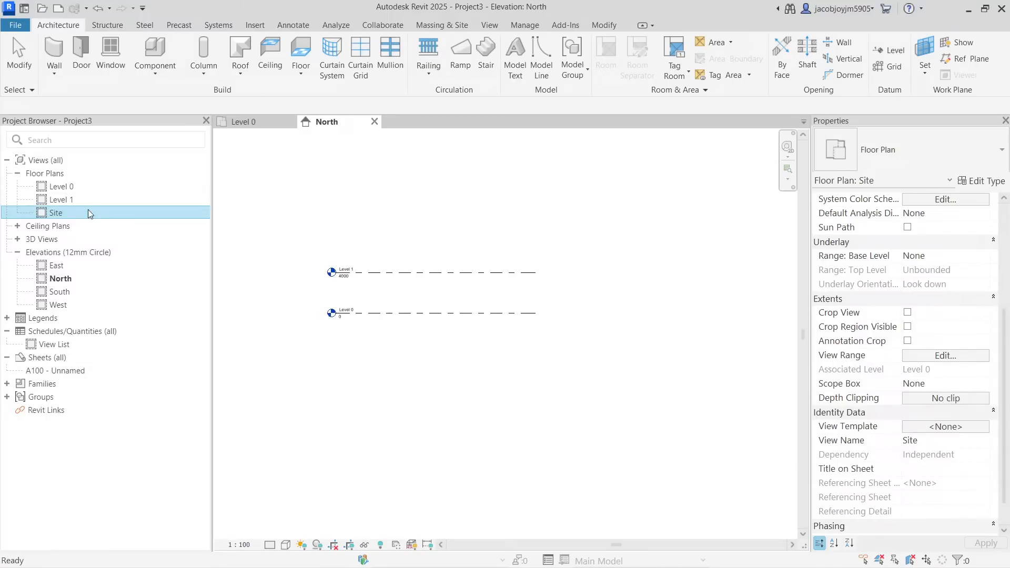
left_click(430, 180)
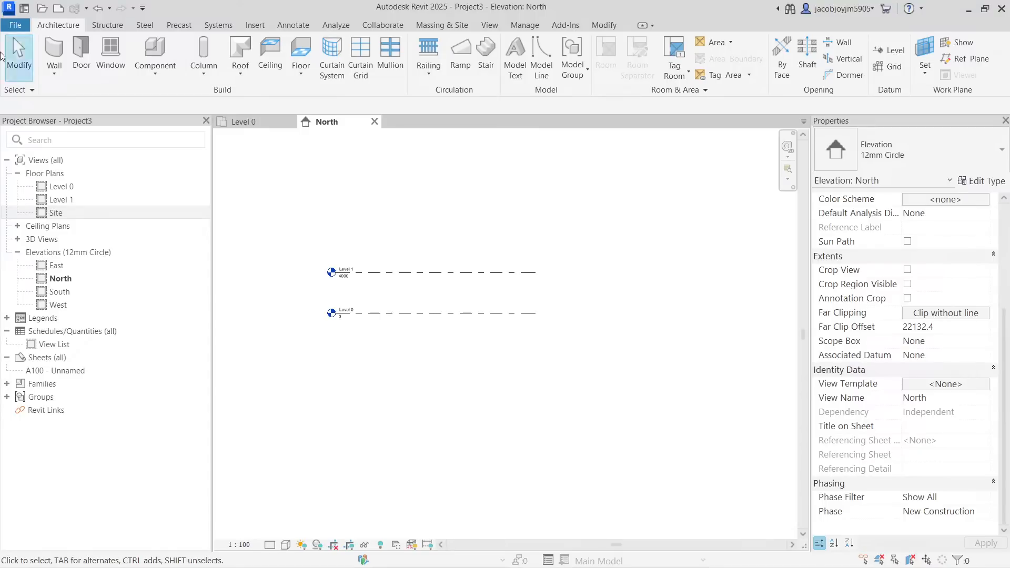
Save the project as New Project in the BIM Arc folder, checking the maximum backups option and accepting it as is
left_click(16, 30)
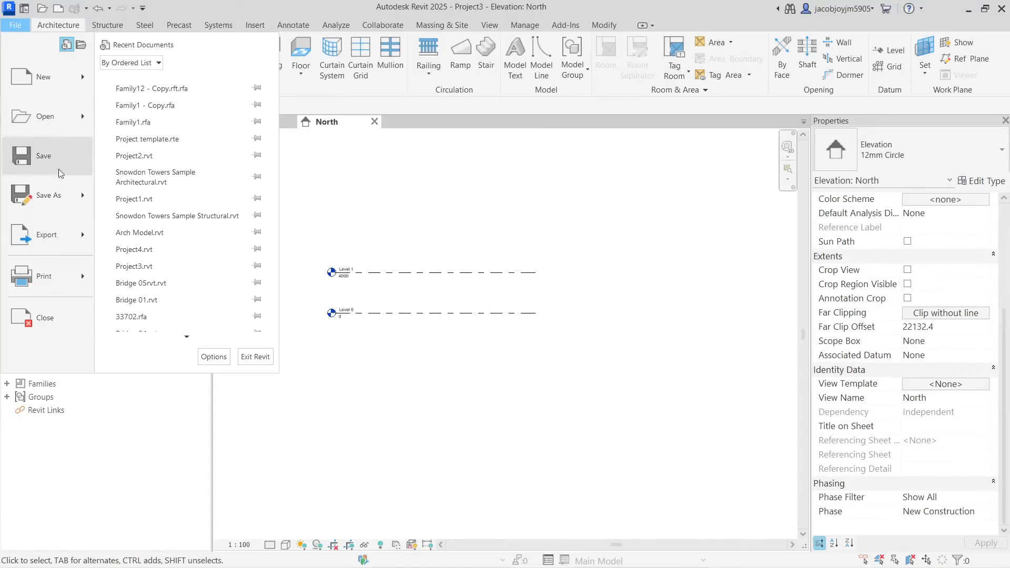
mouse_move(64, 194)
left_click(151, 138)
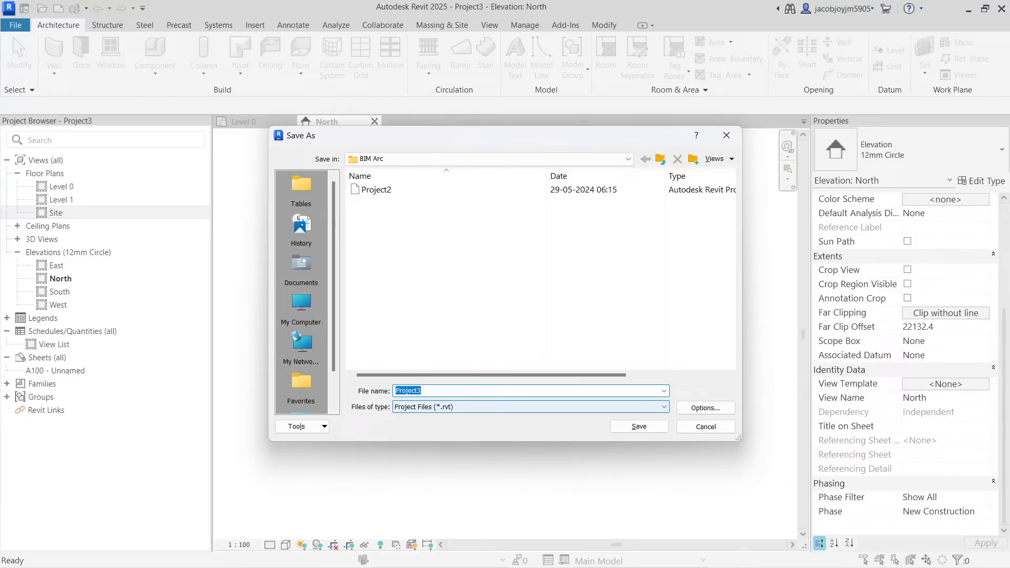
type("New")
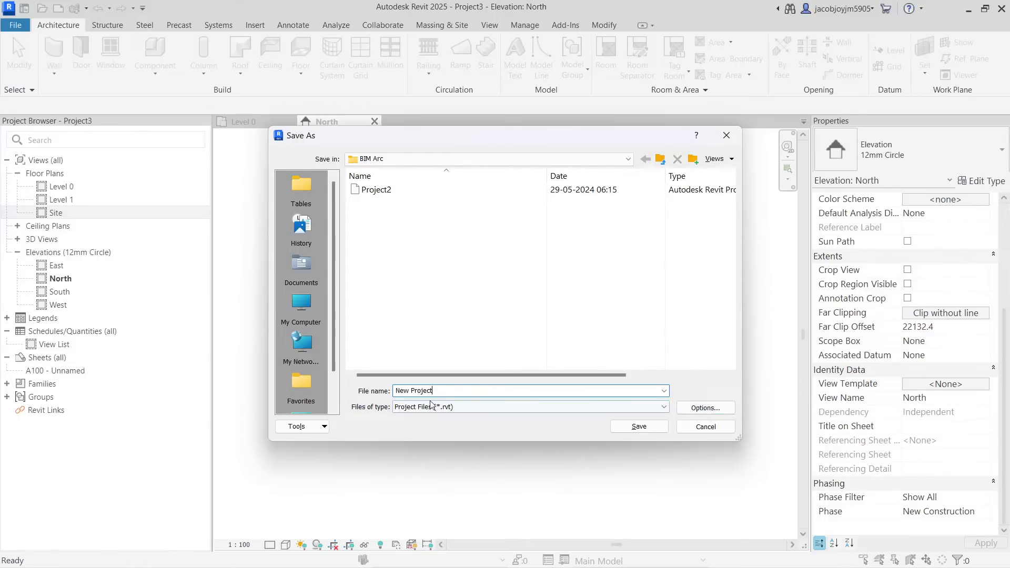
left_click(725, 413)
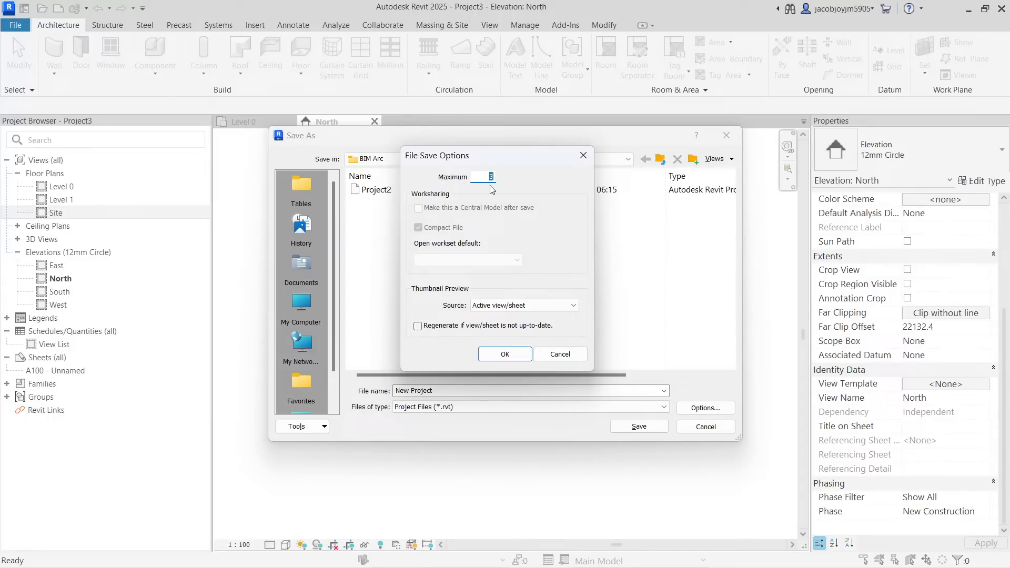
left_click(507, 354)
left_click(656, 427)
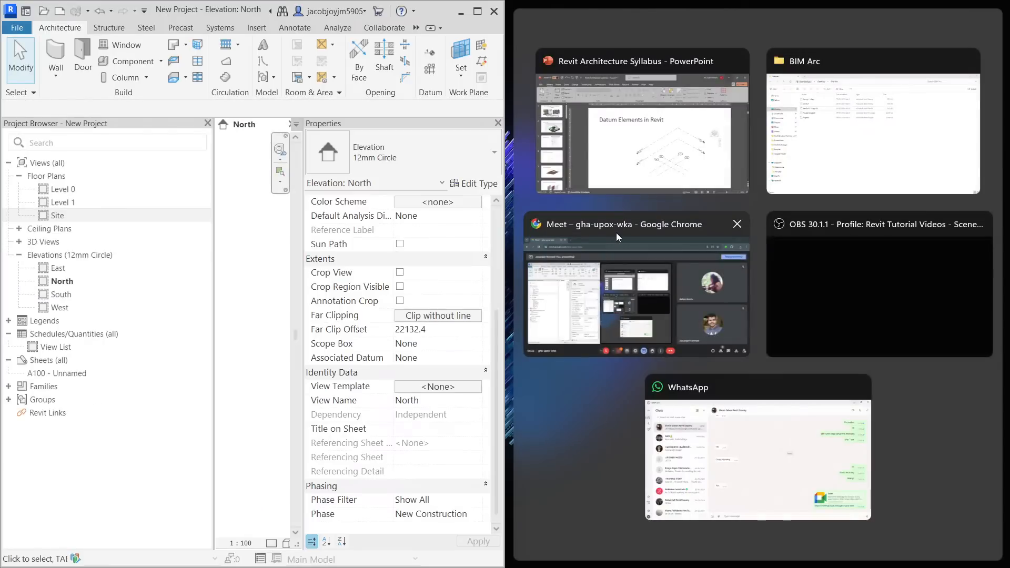
Place the BIM Arc folder window beside Revit and close the Properties palette to enlarge the North view
left_click(842, 168)
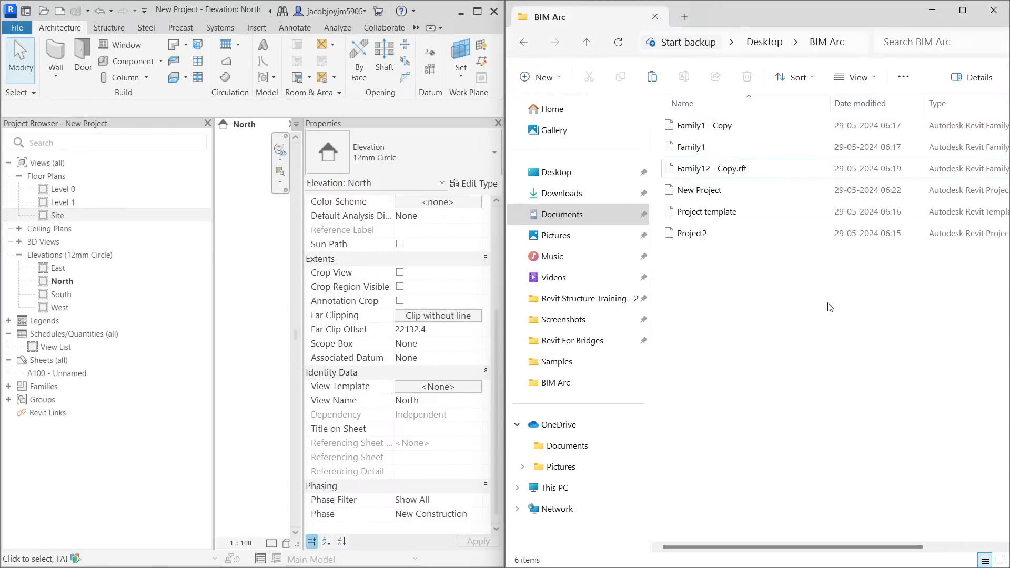
left_click(249, 281)
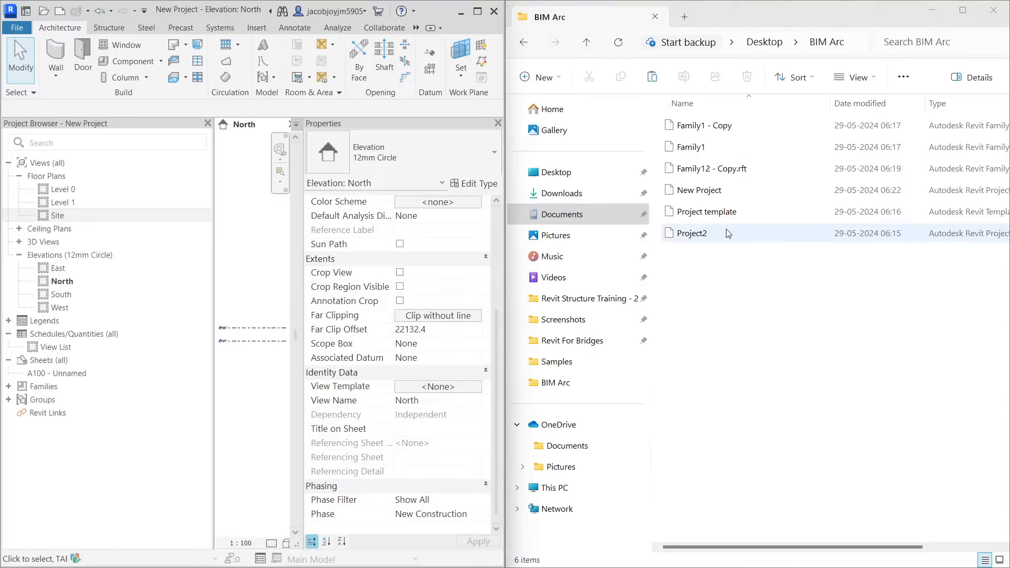
left_click(498, 124)
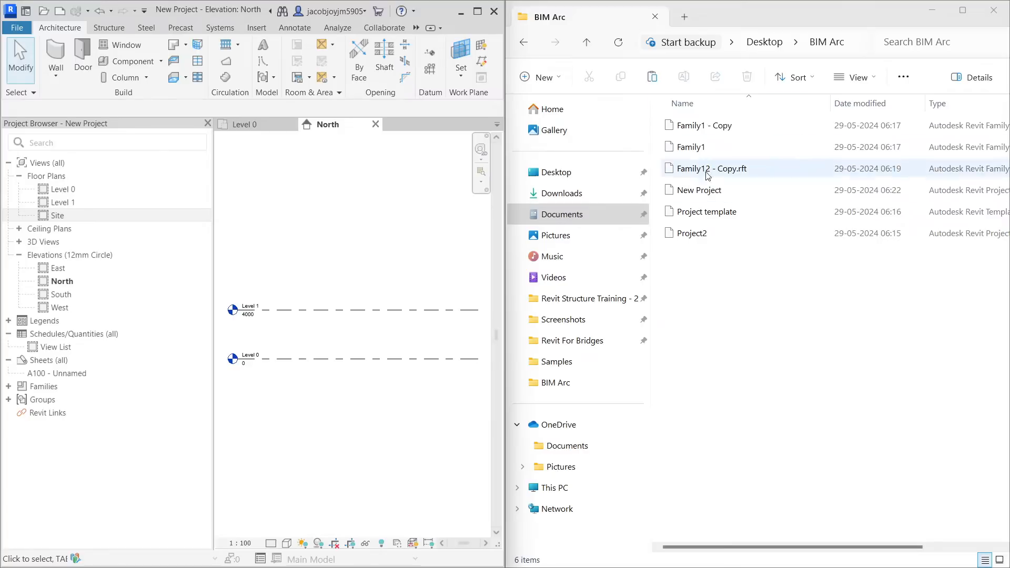
Delete Project2, Project template, Family12 - Copy.rft, Family1 and Family1 - Copy from the BIM Arc folder, keeping only New Project
left_click(710, 192)
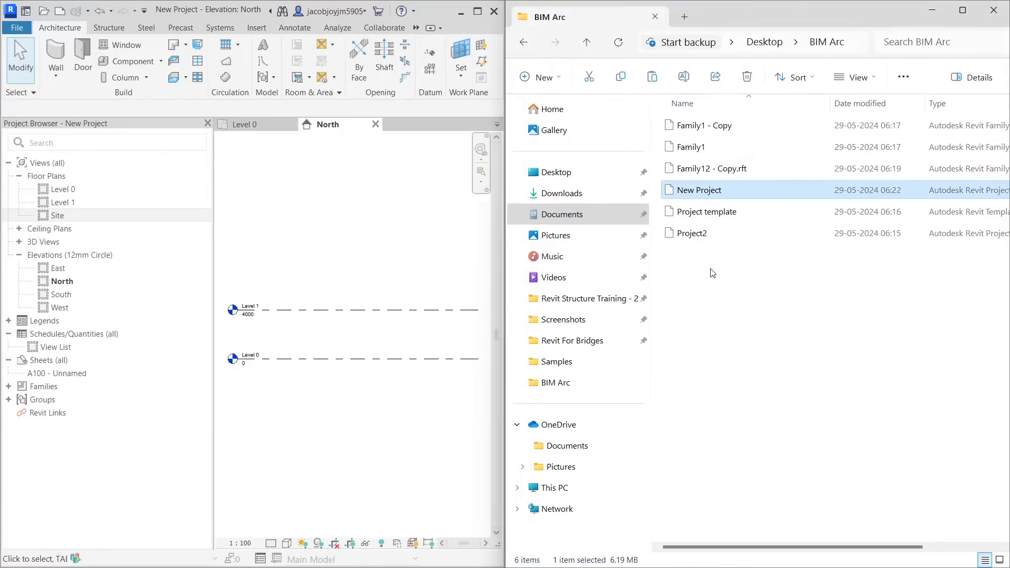
left_click(709, 234)
left_click(712, 219, "ctrl")
left_click(708, 169, "ctrl")
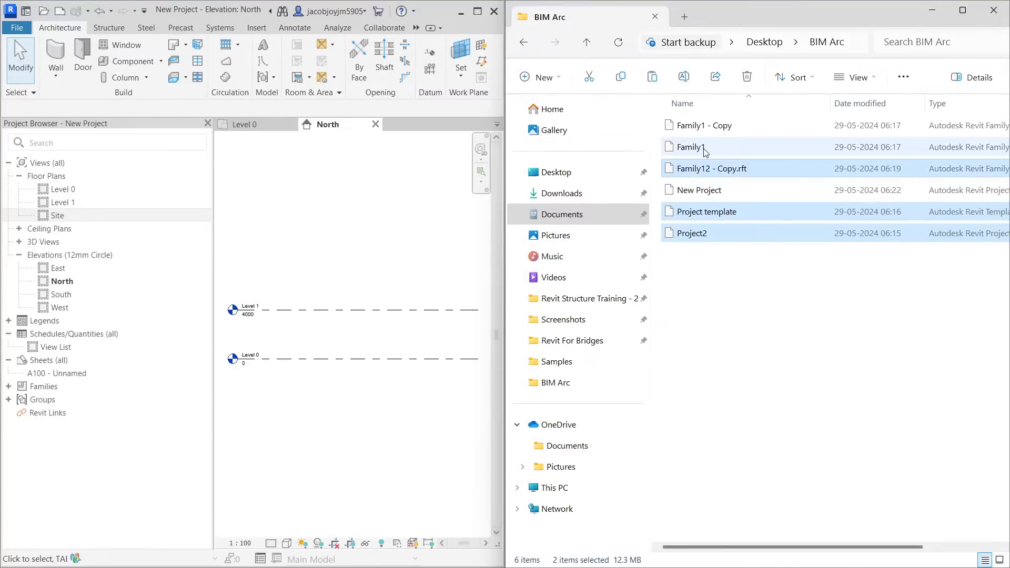
left_click(706, 147, "ctrl")
left_click(704, 131, "ctrl")
left_click(748, 77)
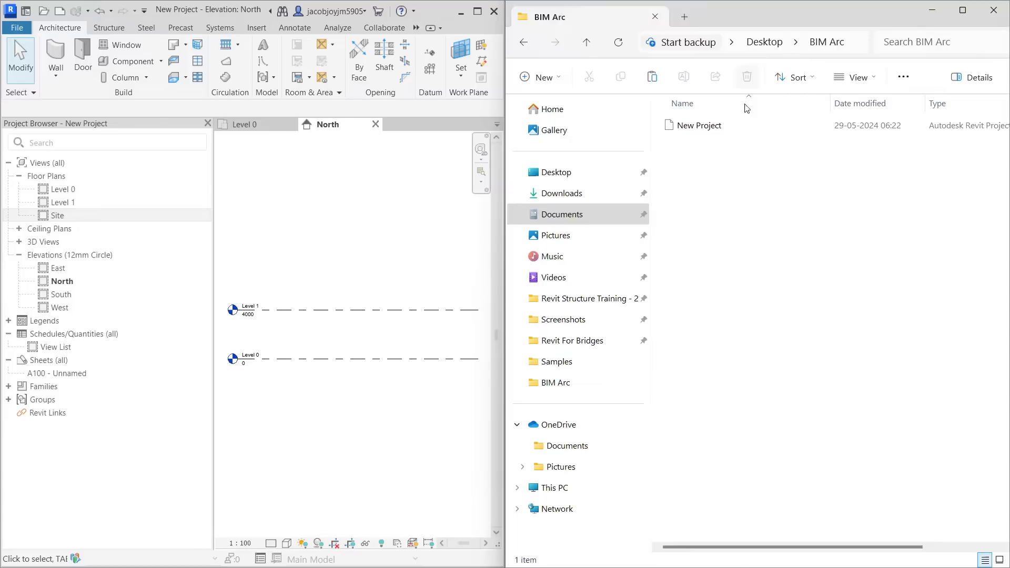
left_click(718, 128)
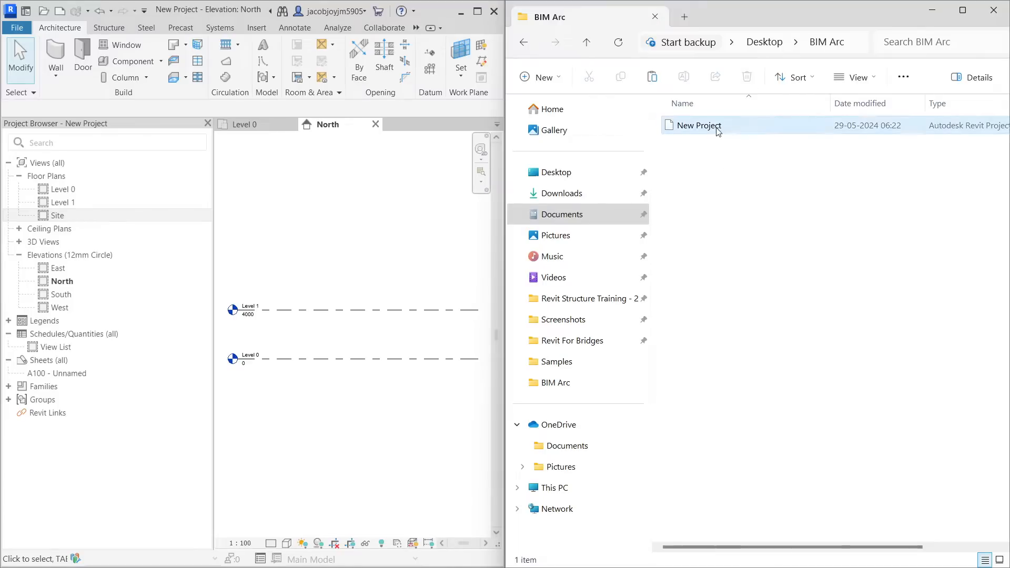
left_click(716, 203)
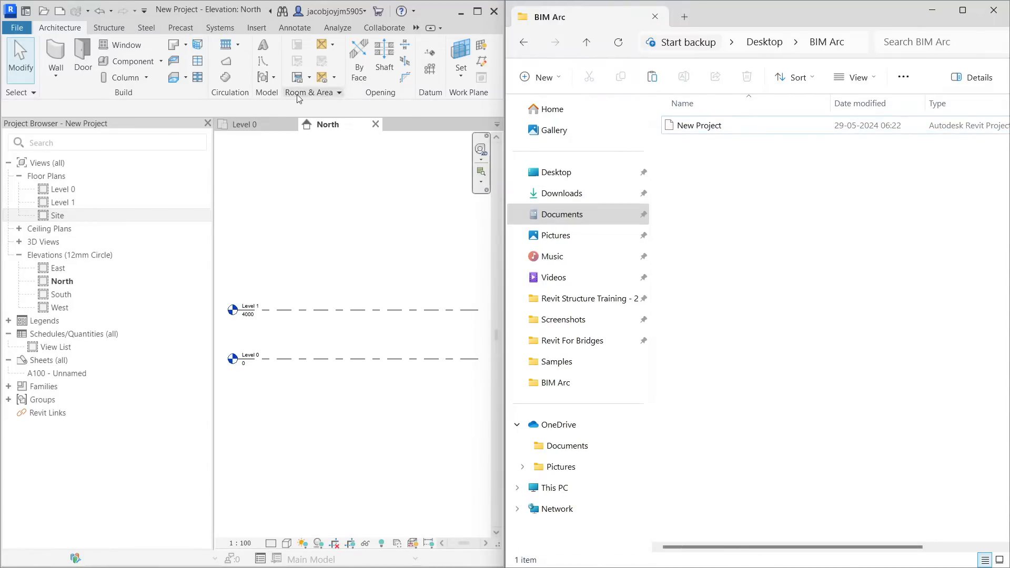
Copy Level 1 upward by the Level 0 to Level 1 distance to add a level at elevation 8000
left_click(319, 317)
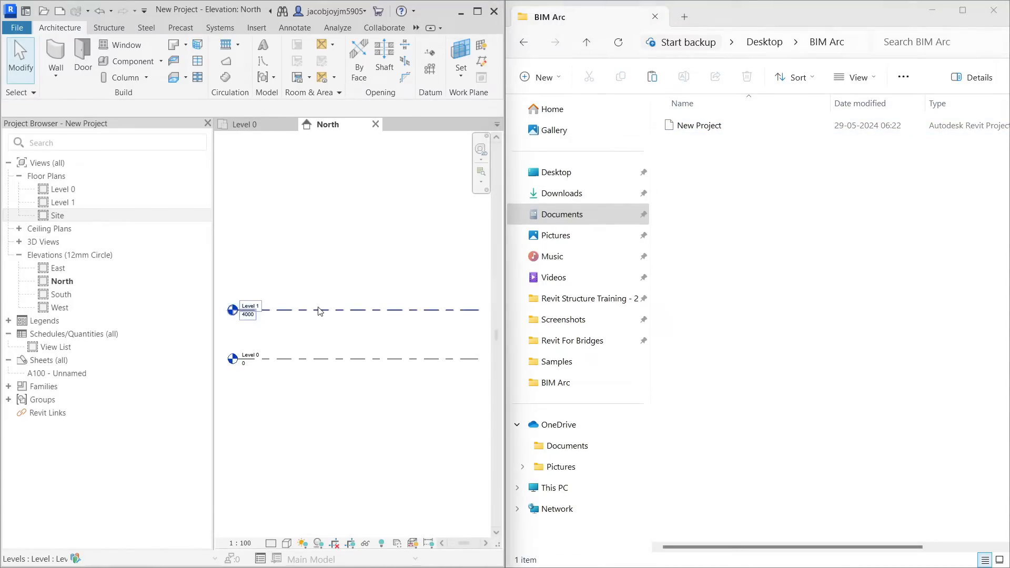
left_click(320, 310)
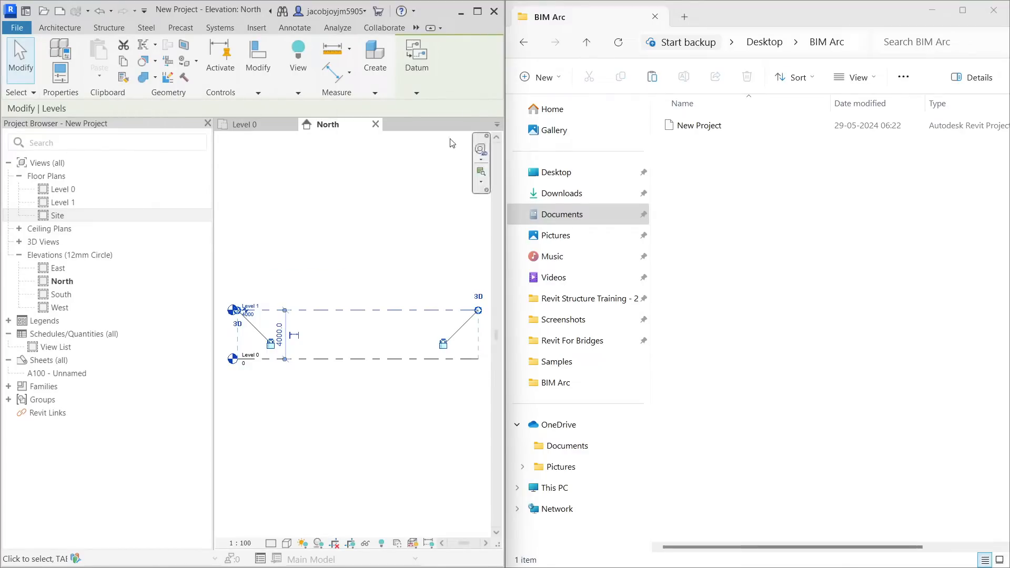
left_click(419, 90)
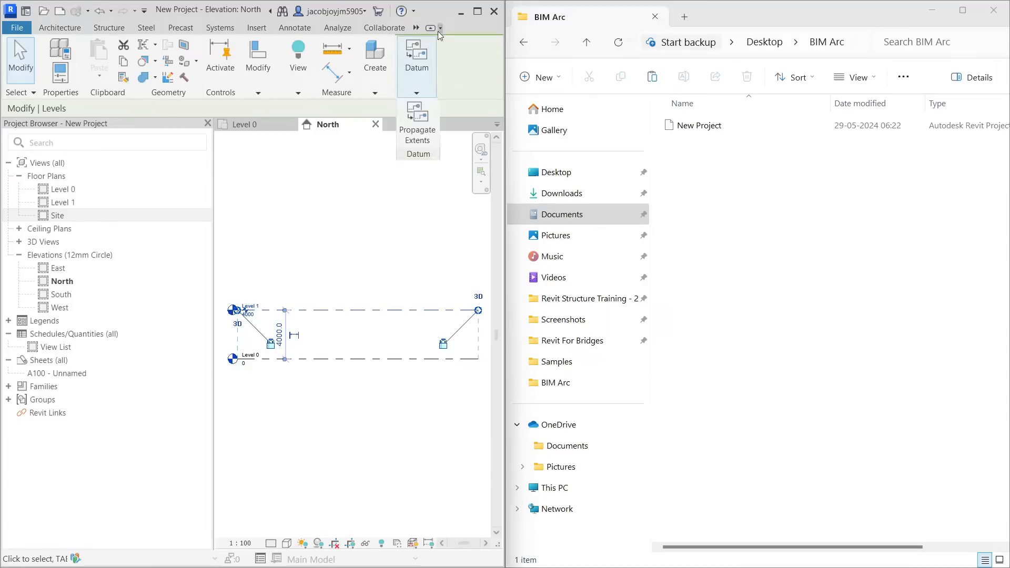
left_click(416, 27)
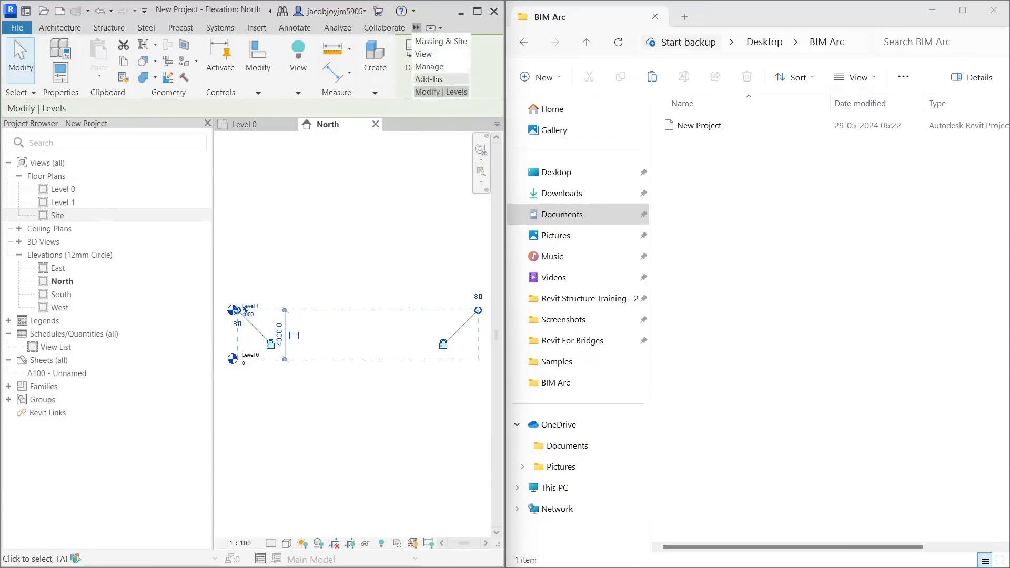
left_click(428, 91)
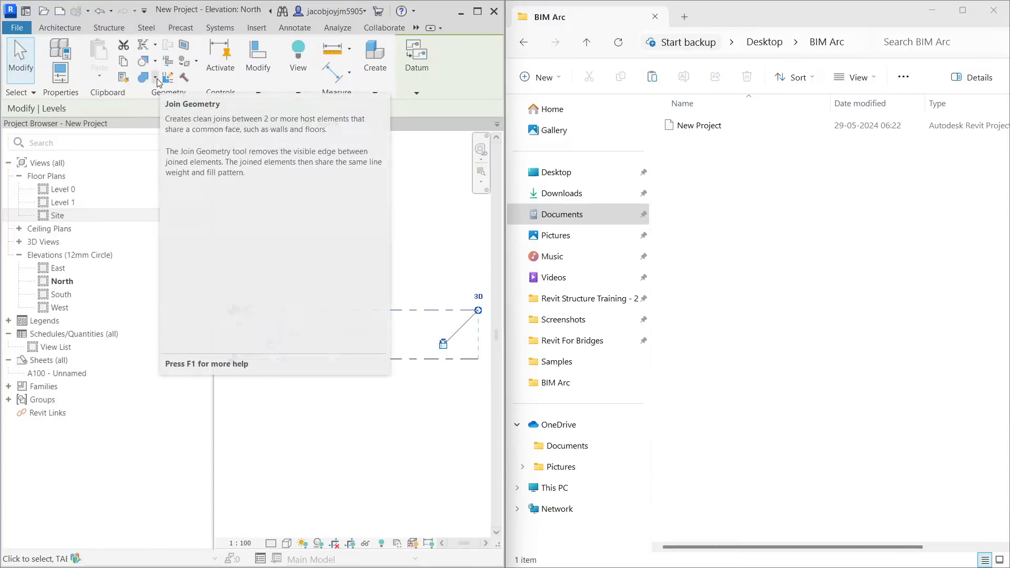
left_click(258, 93)
left_click(278, 135)
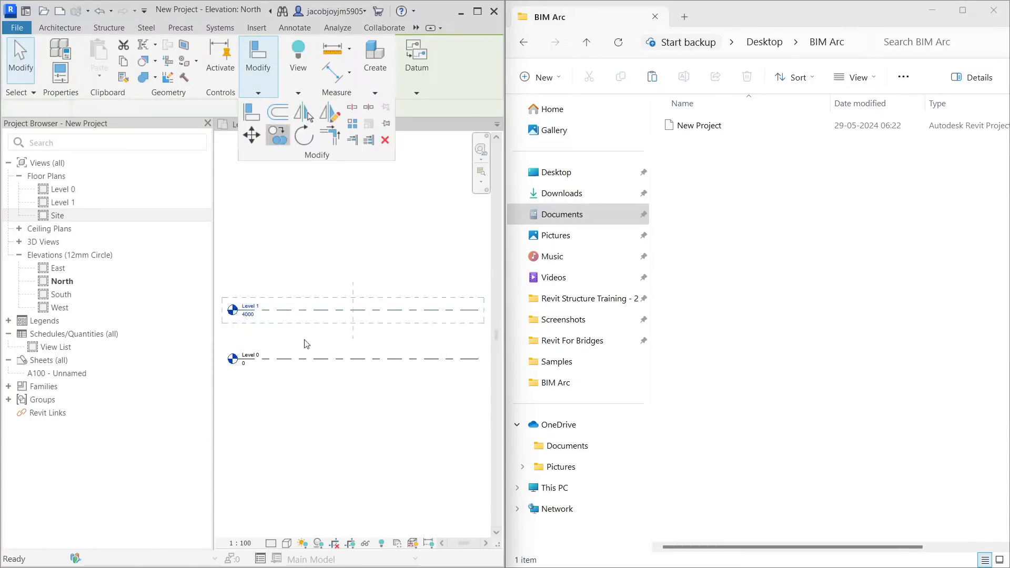
left_click(309, 359)
left_click(308, 310)
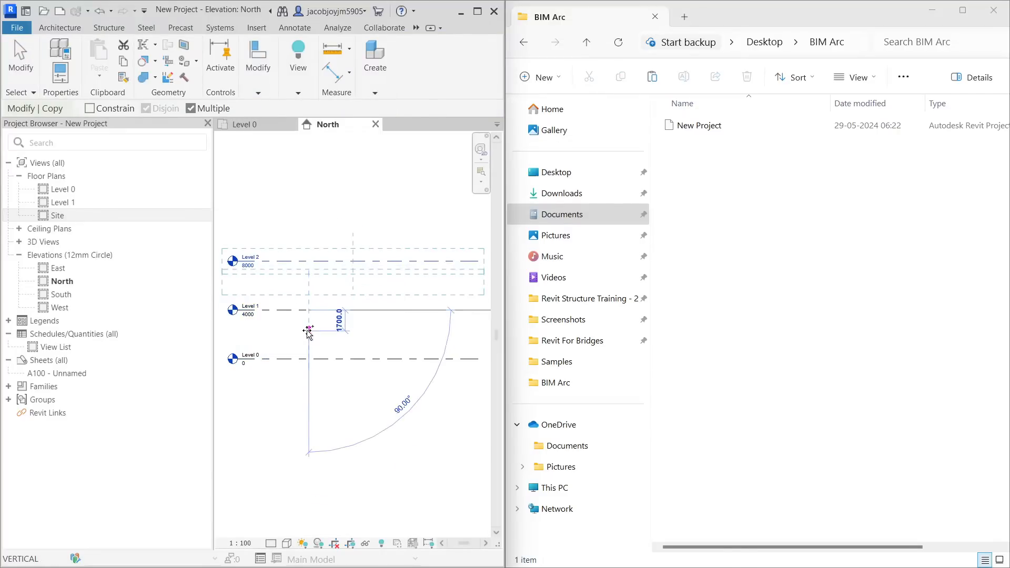
key("Escape")
key("Escape")
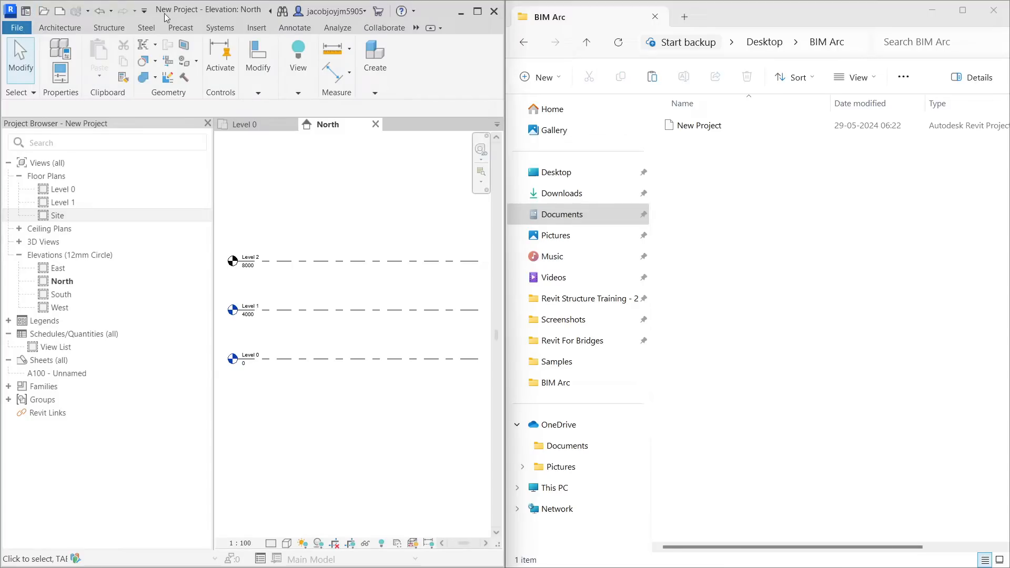
Save New Project again and check the BIM Arc folder for a backup file
left_click(21, 29)
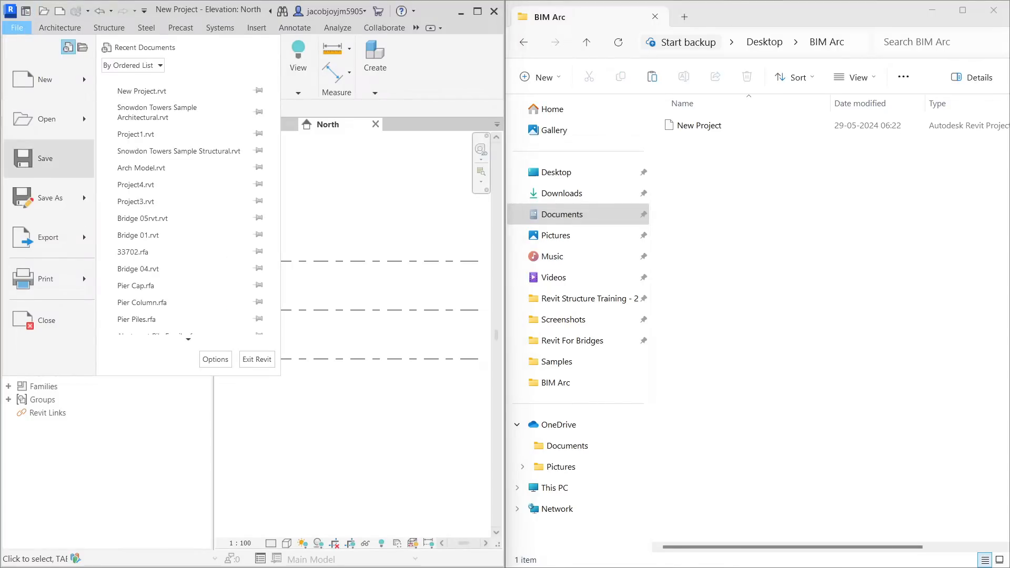
left_click(27, 158)
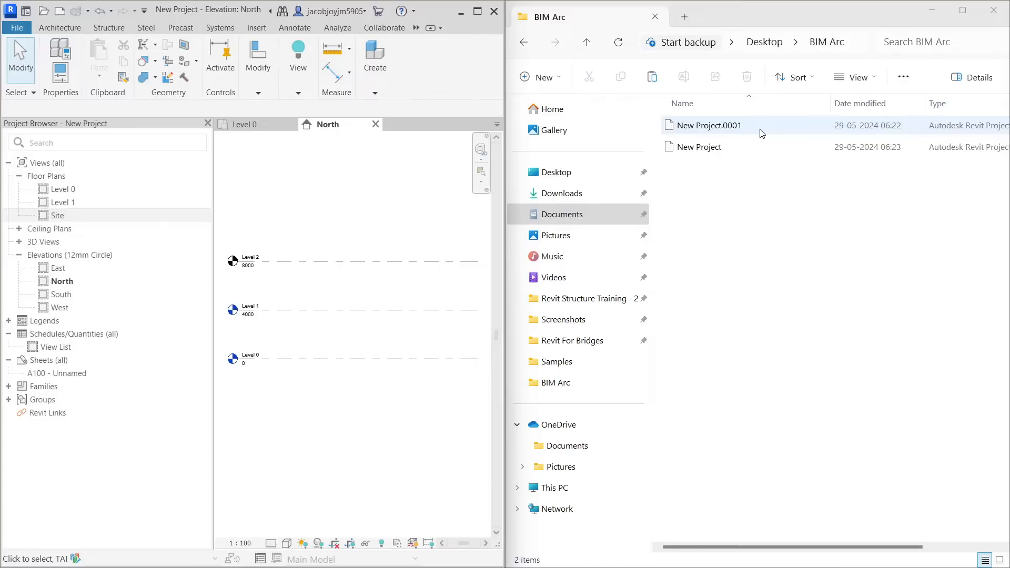
Move Level 2 up to an elevation of about 11700 in the North view and save New Project
left_click(314, 262)
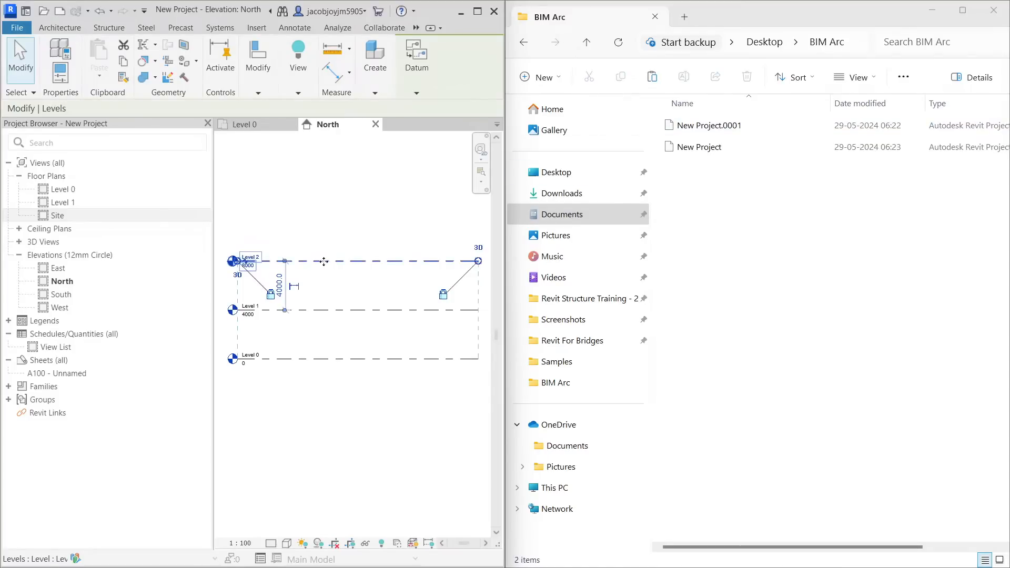
left_click_drag(325, 249, 327, 206)
left_click(330, 239)
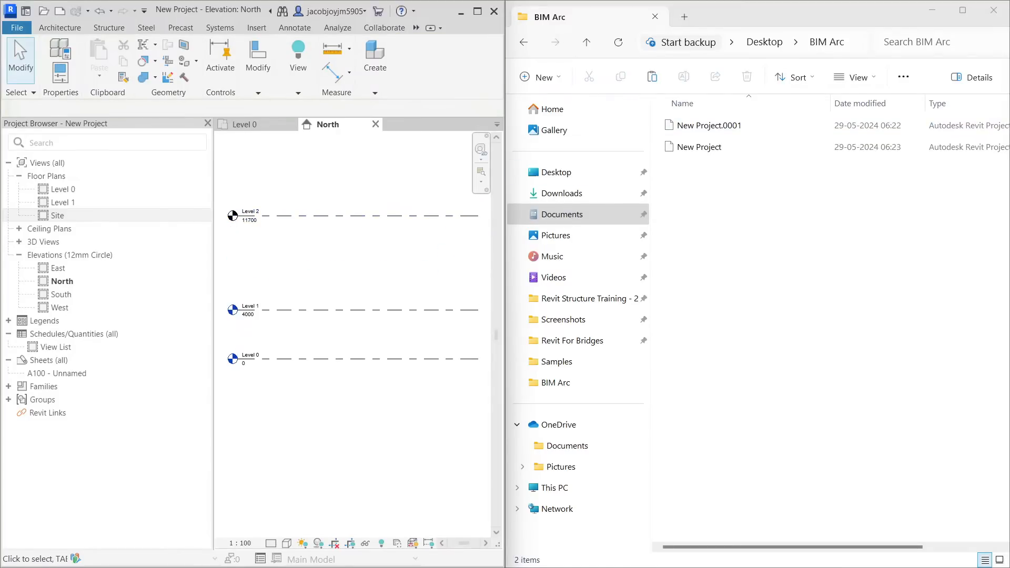
left_click(17, 28)
left_click(53, 158)
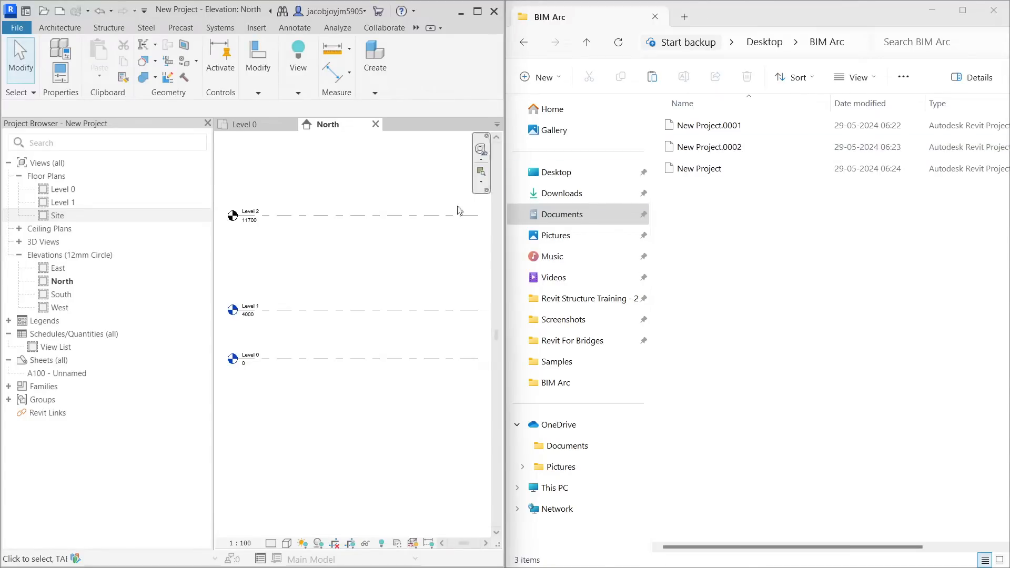
Move Level 2 down to an elevation of about 8400 and save New Project again
left_click(406, 216)
left_click_drag(407, 216, 408, 257)
left_click(440, 217)
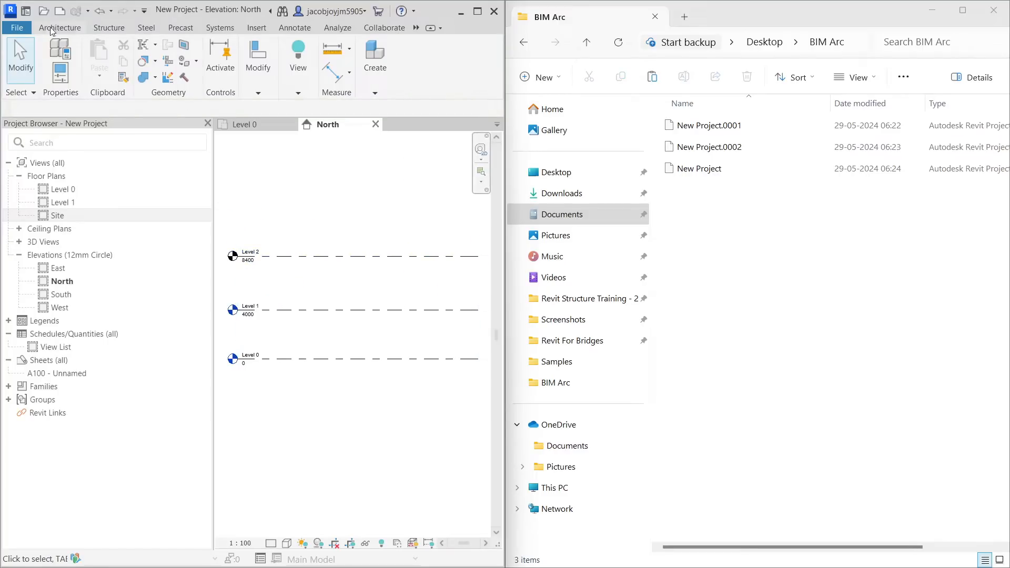
left_click(18, 29)
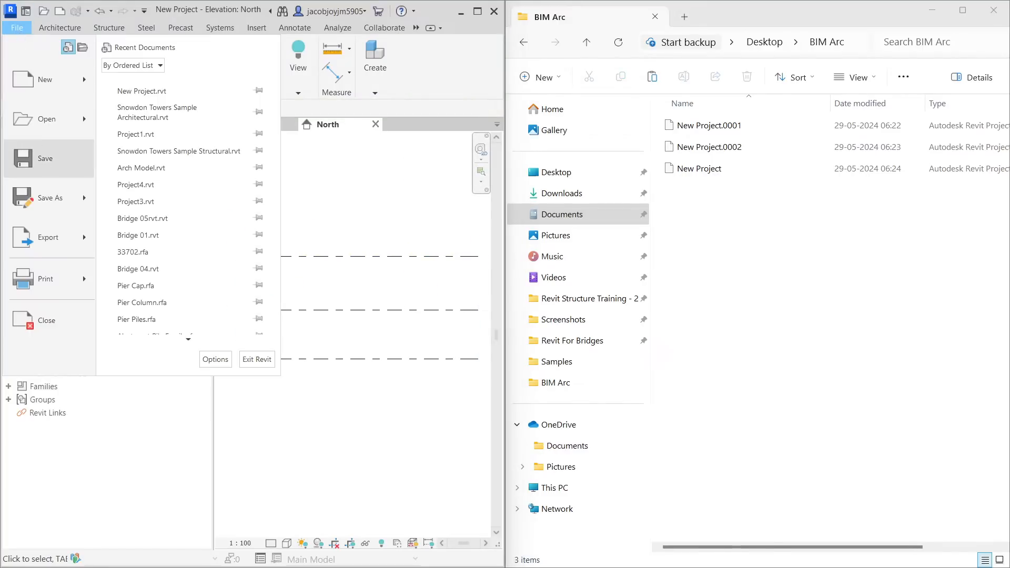
left_click(45, 158)
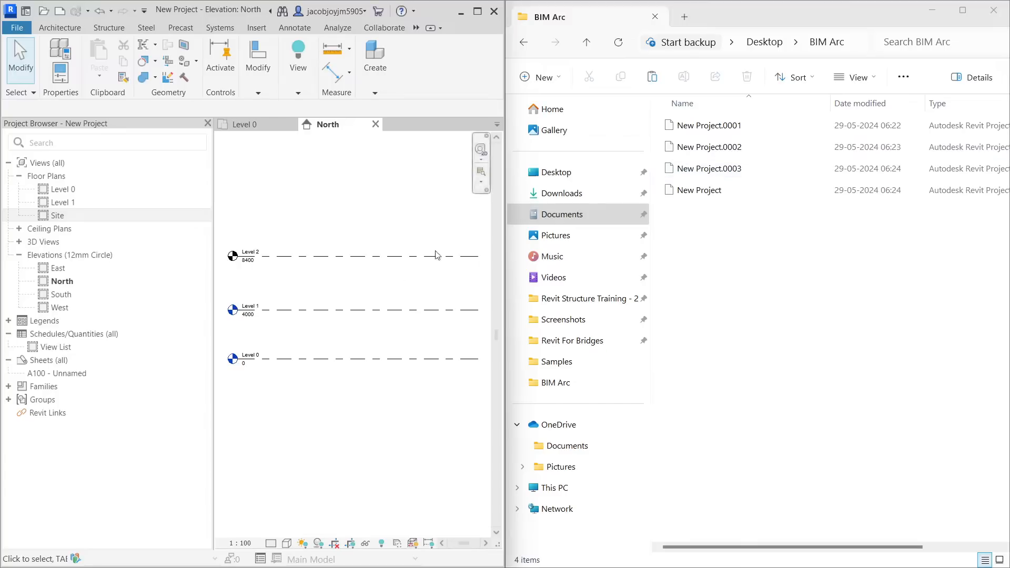
Move Level 2 up to an elevation of about 10900 and save New Project twice
left_click(374, 256)
left_click_drag(395, 236, 396, 225)
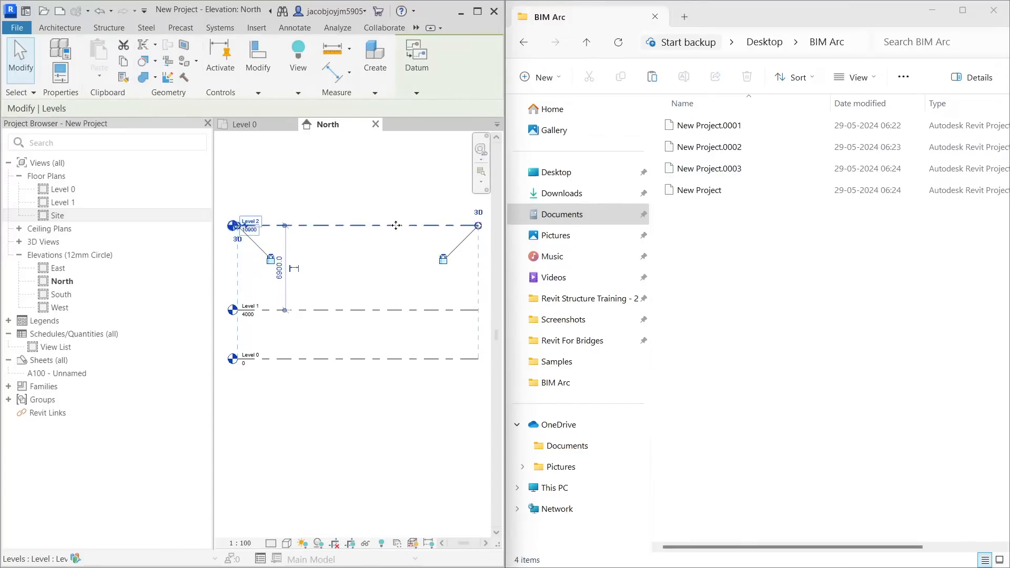
left_click(20, 31)
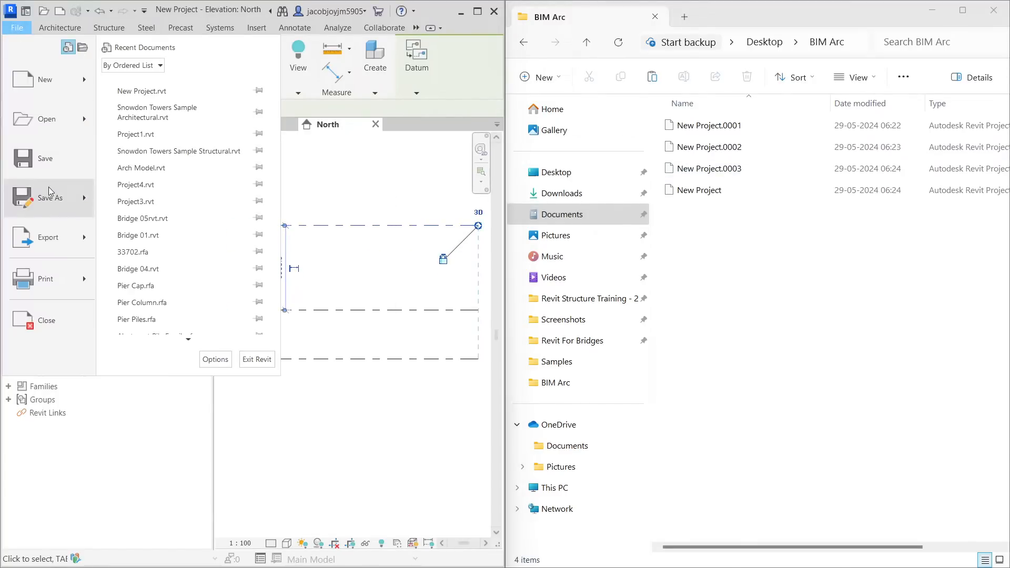
left_click(50, 165)
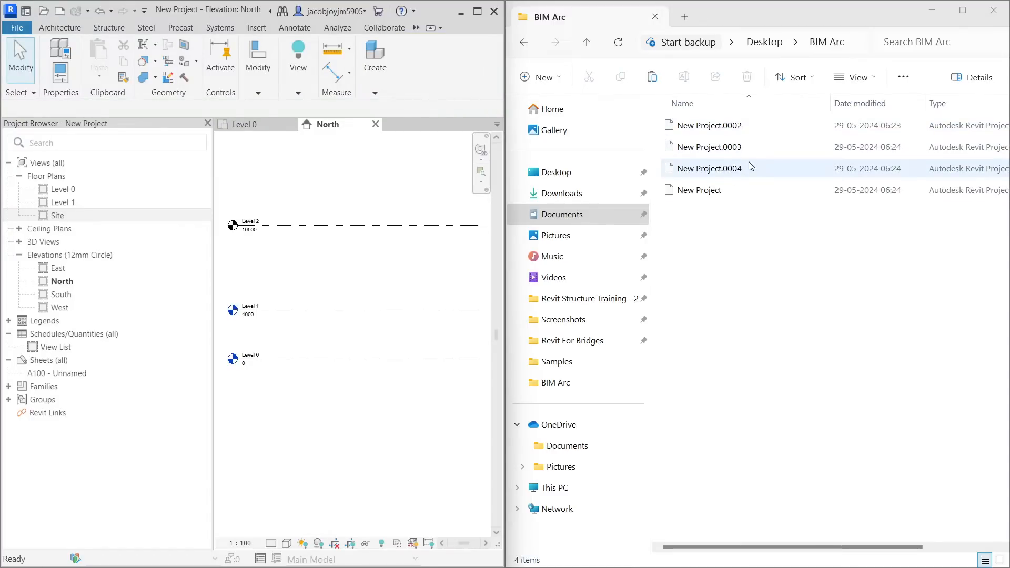
left_click(24, 33)
Close the BIM Arc folder window and maximize the Revit window
left_click(751, 246)
left_click(994, 10)
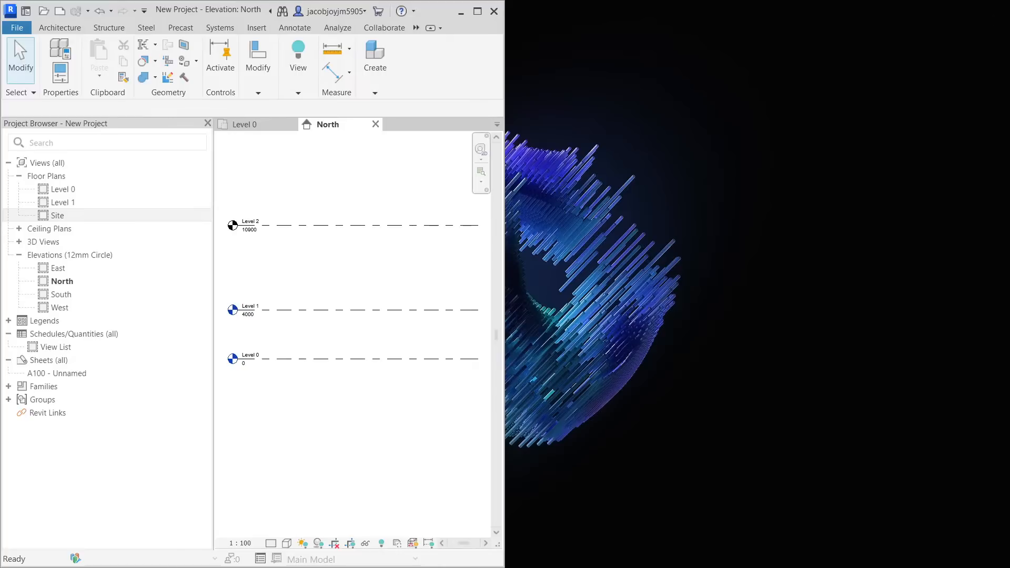
left_click(478, 11)
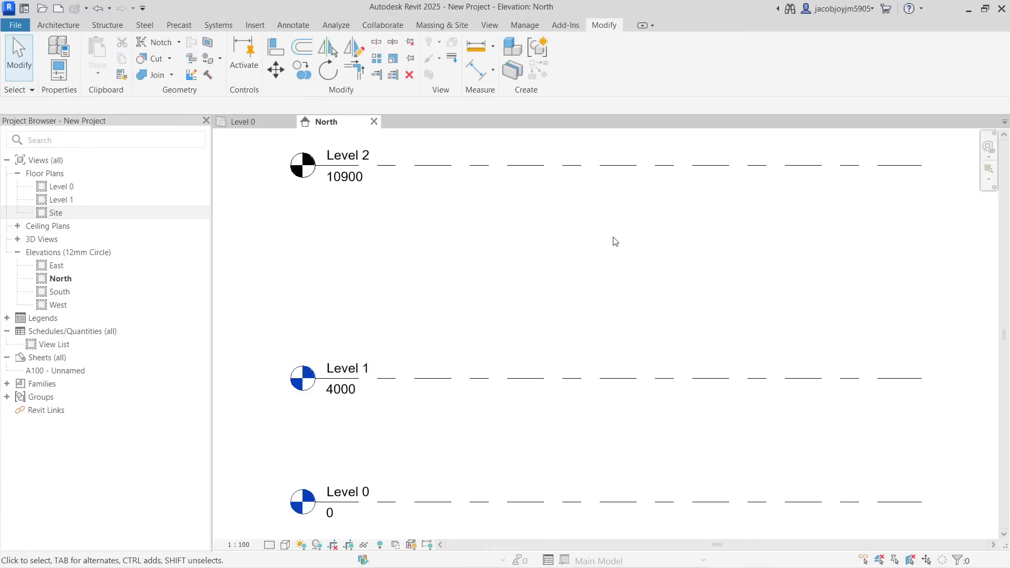
Delete backup files New Project.0003, New Project.0004 and New Project.0005 from the BIM Arc folder on the Desktop, and minimize the folder window
left_click(15, 25)
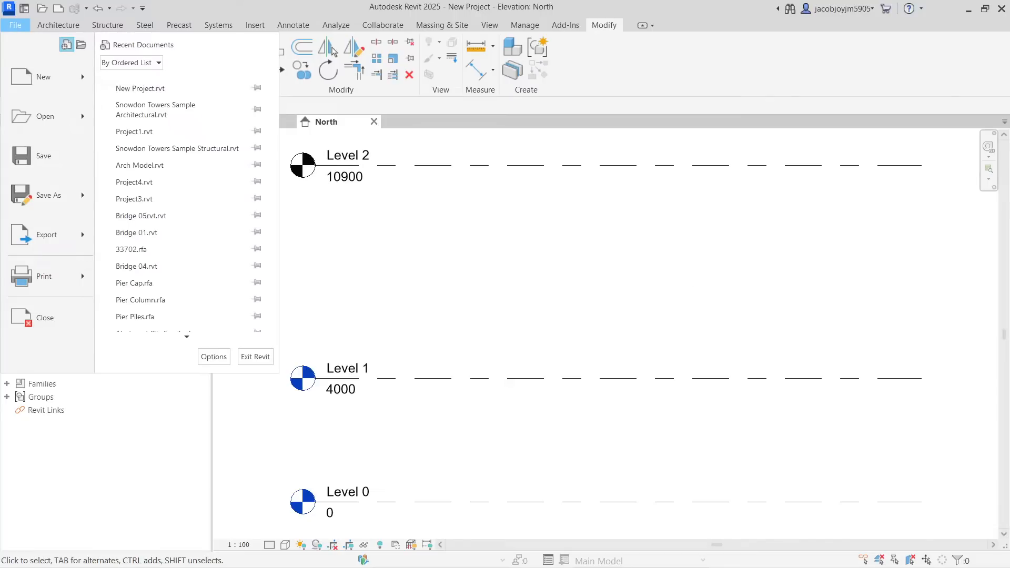
key("super+e")
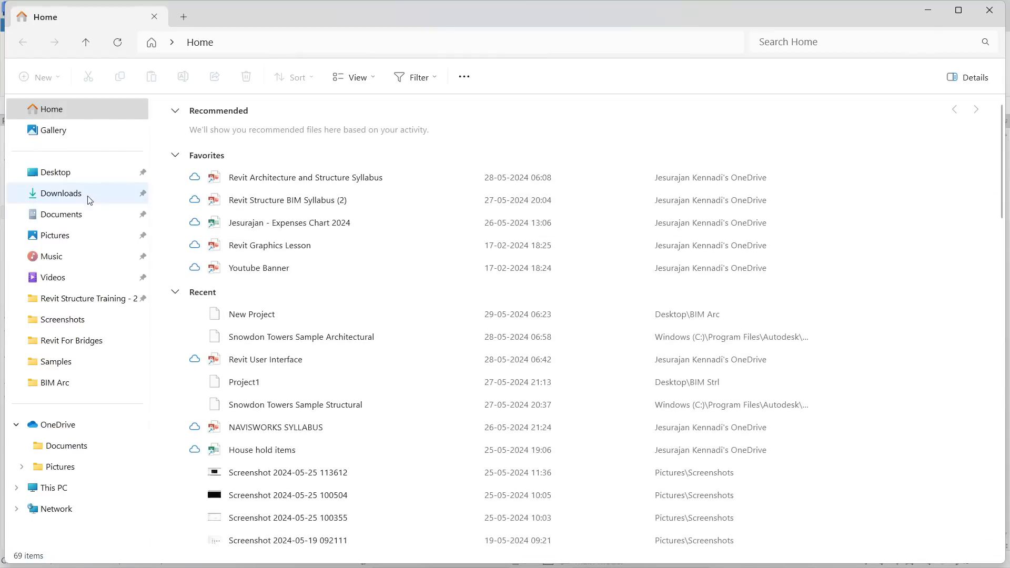
left_click(51, 175)
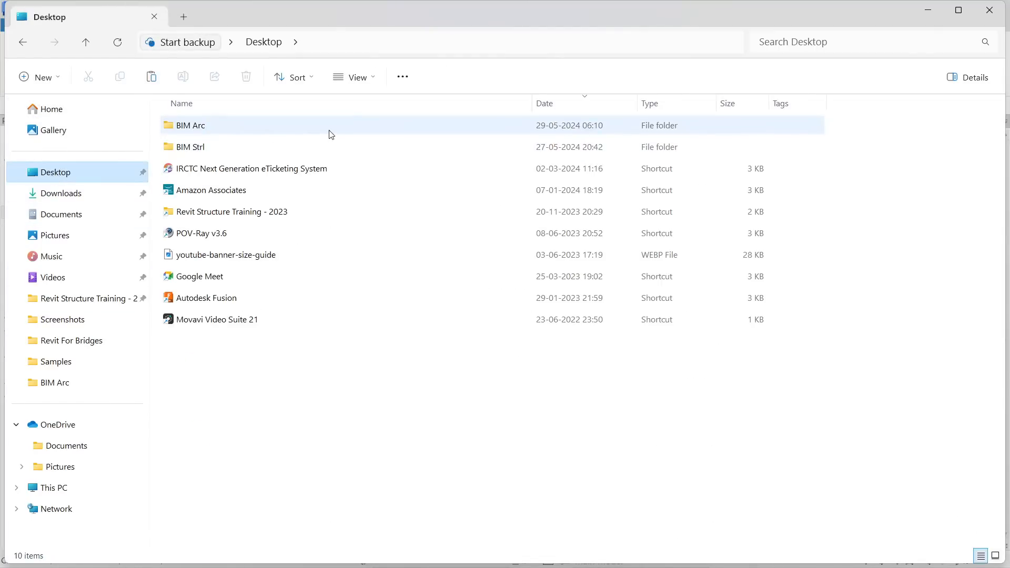
double_click(327, 131)
left_click(264, 169)
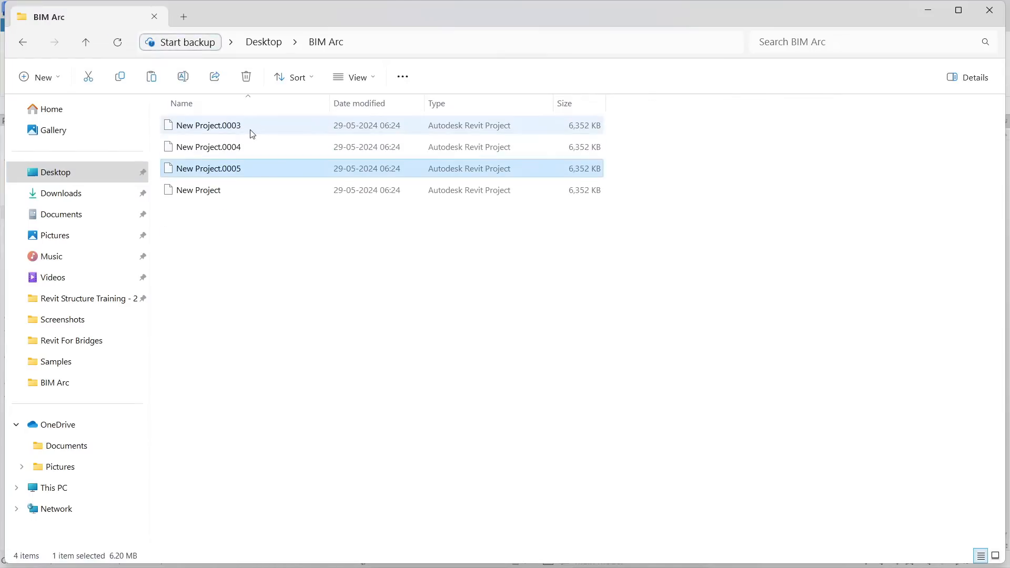
left_click(250, 129, "shift")
key("Delete")
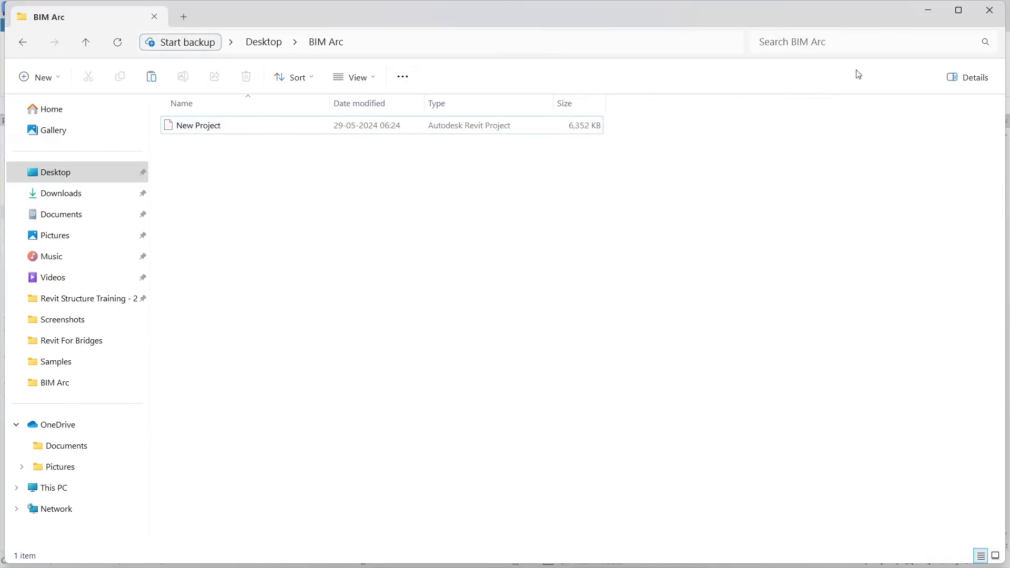
left_click(929, 10)
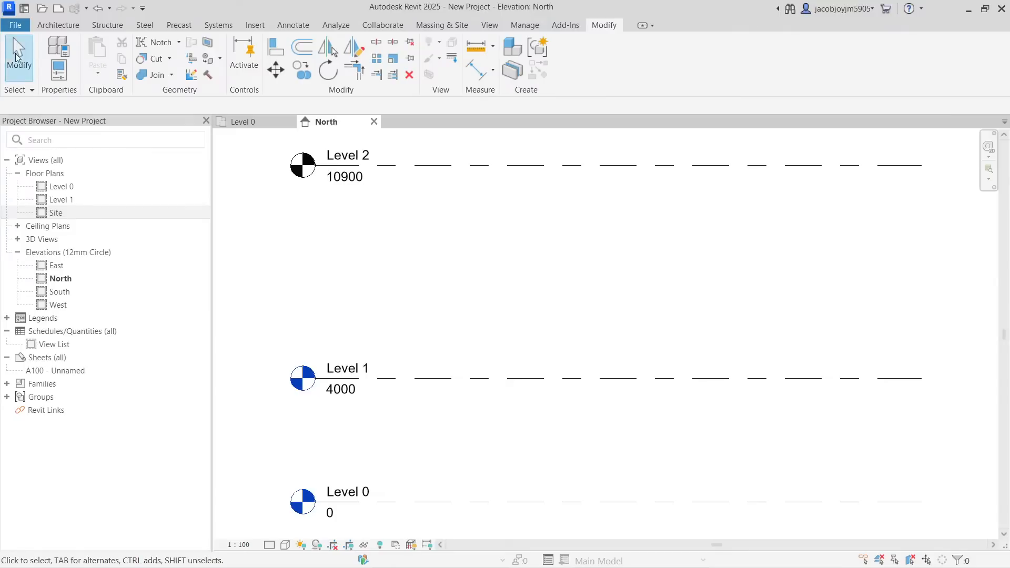
Save the project over New Project.rvt in BIM Arc with the maximum number of backups set to 1
left_click(15, 25)
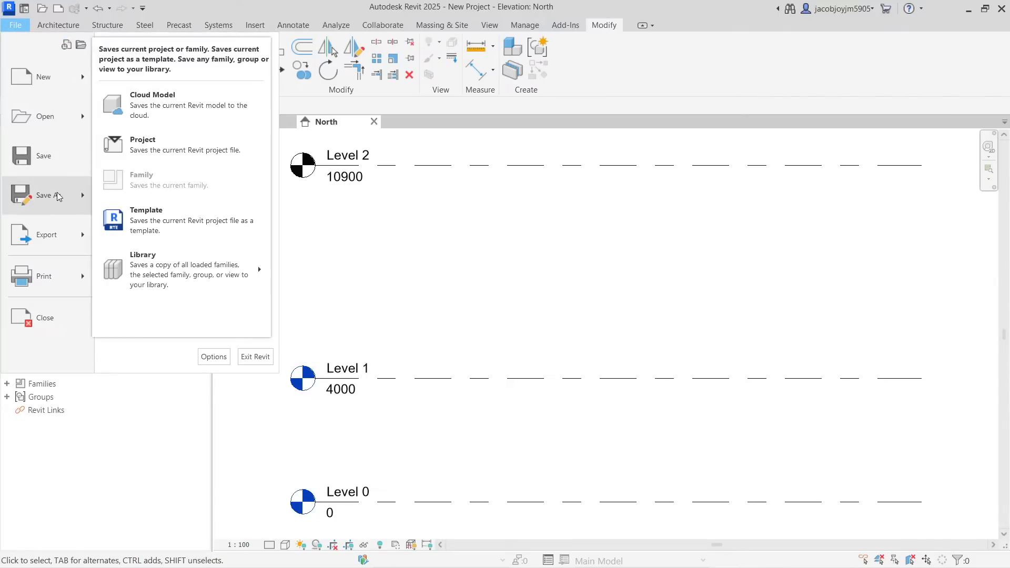
left_click(575, 235)
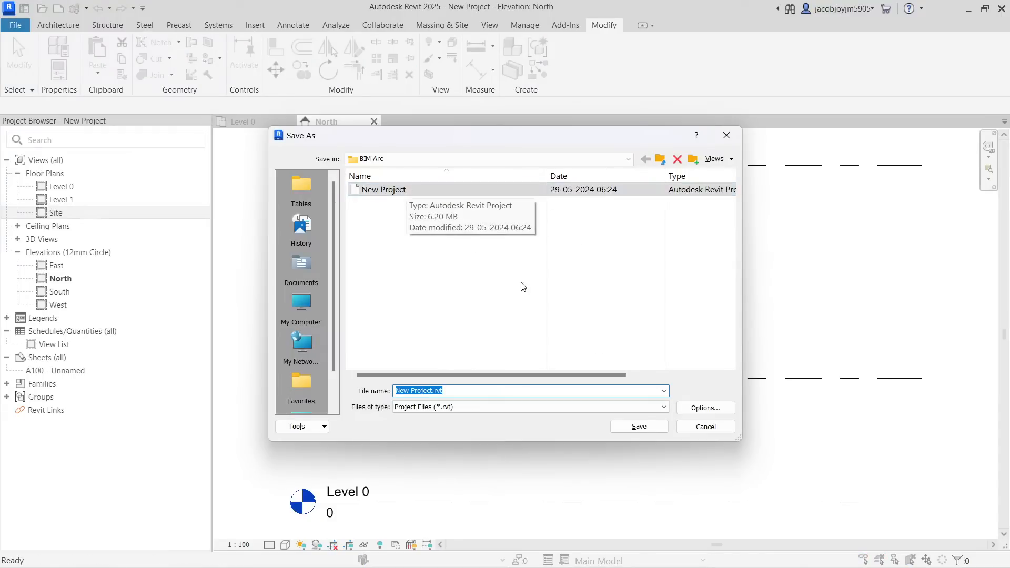
left_click(705, 408)
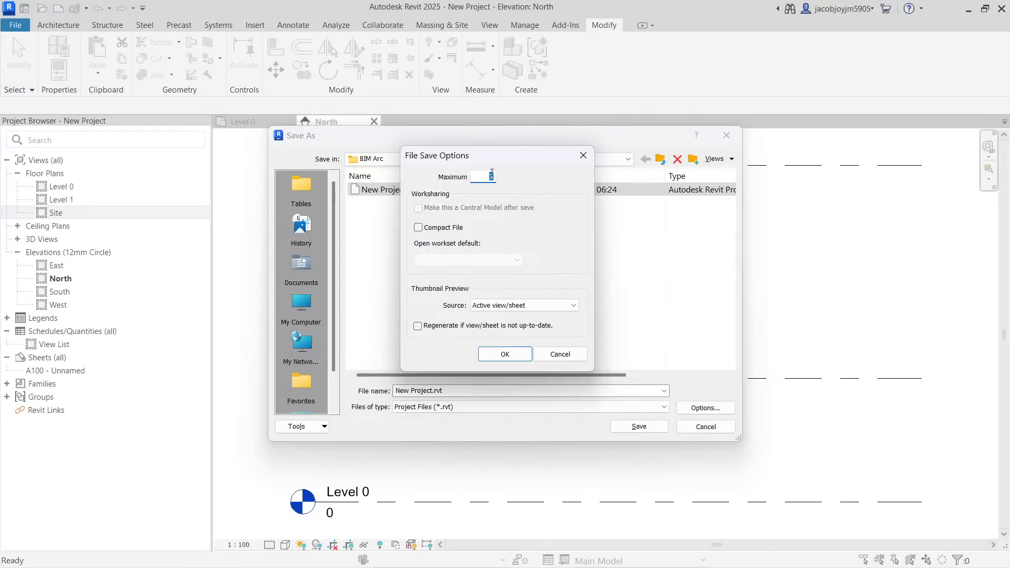
left_click(506, 354)
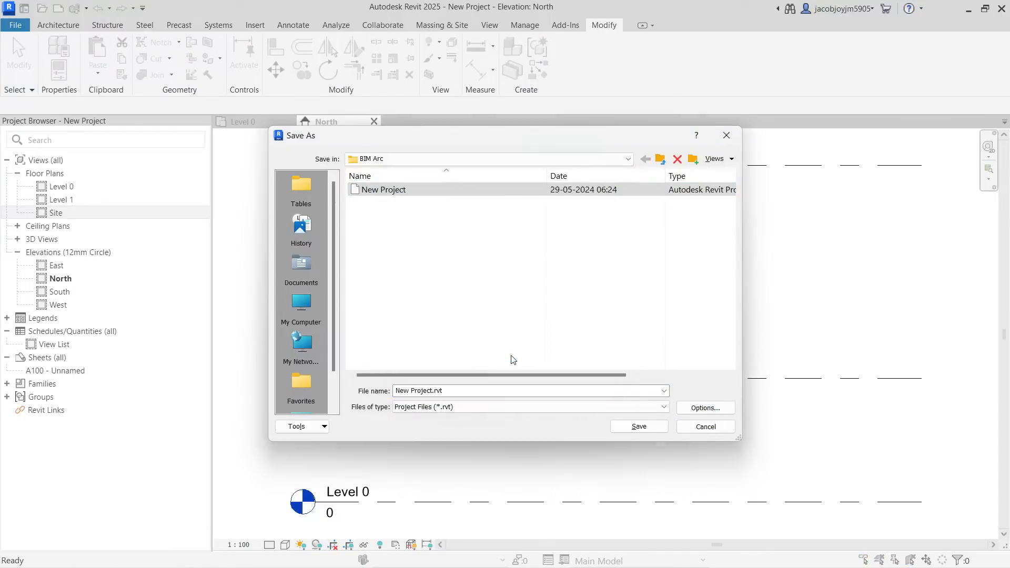
left_click(639, 426)
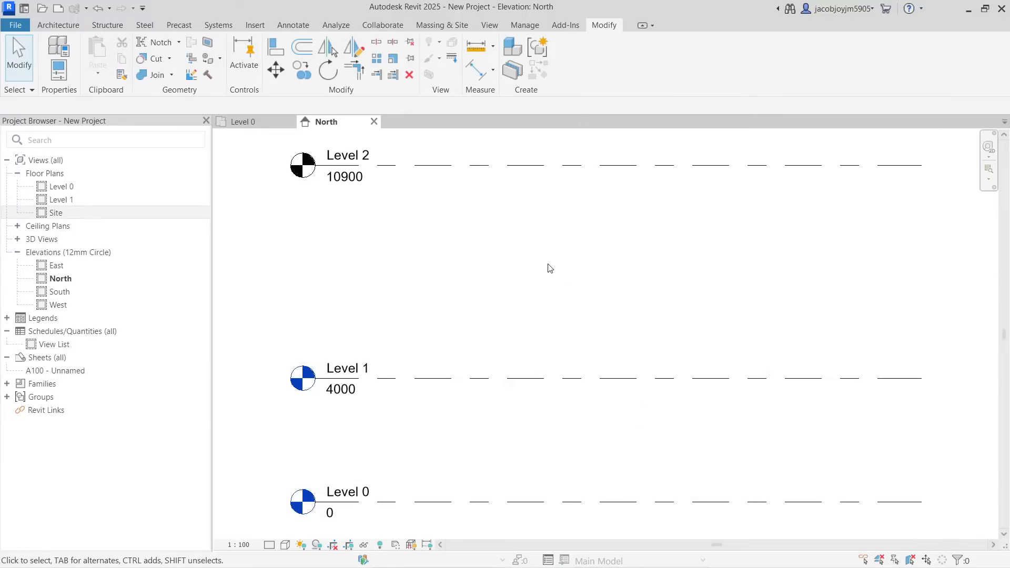
Place Revit beside the BIM Arc folder window and save New Project again to check its backup files
double_click(626, 4)
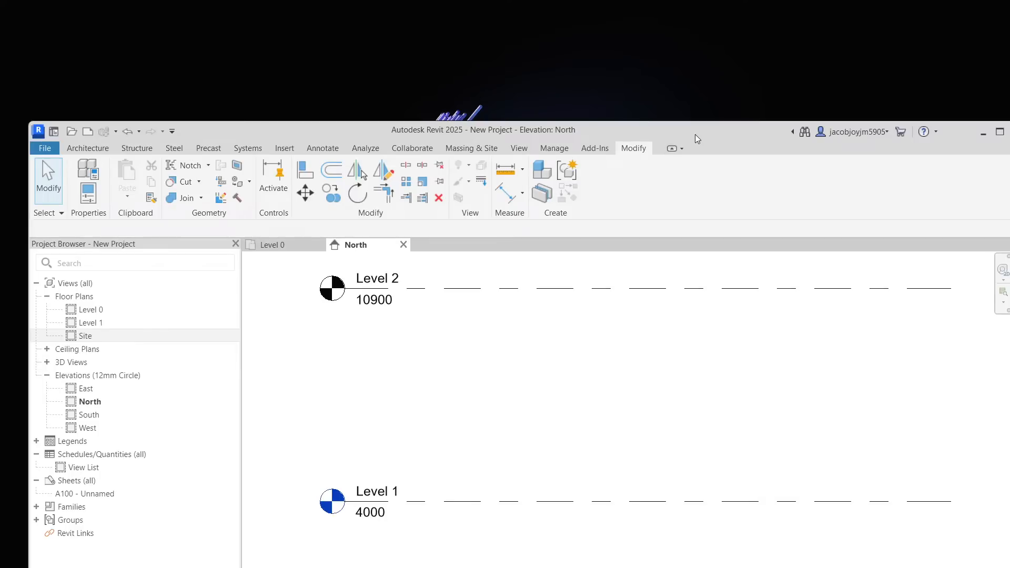
left_click_drag(696, 135, 1, 211)
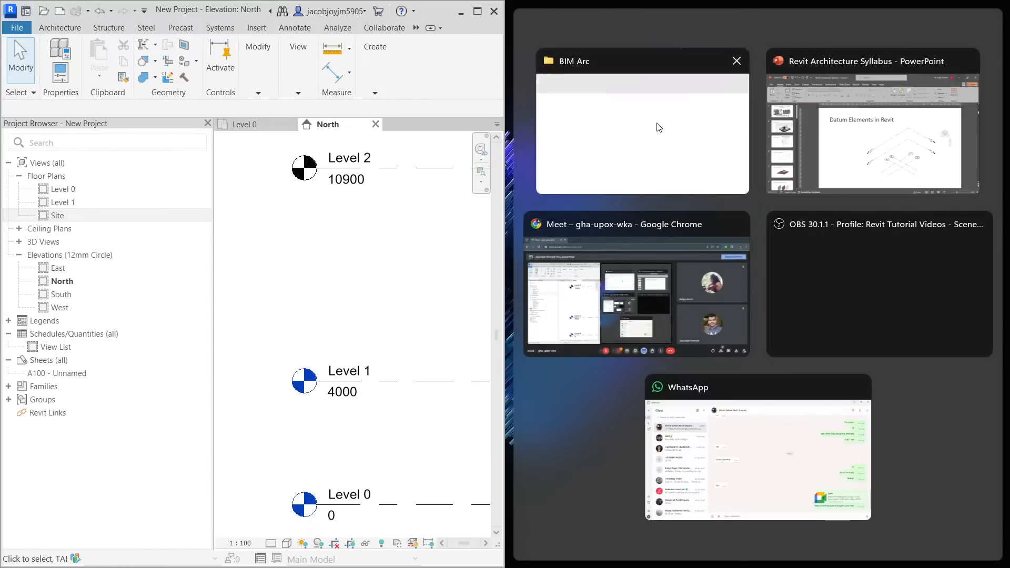
left_click(642, 131)
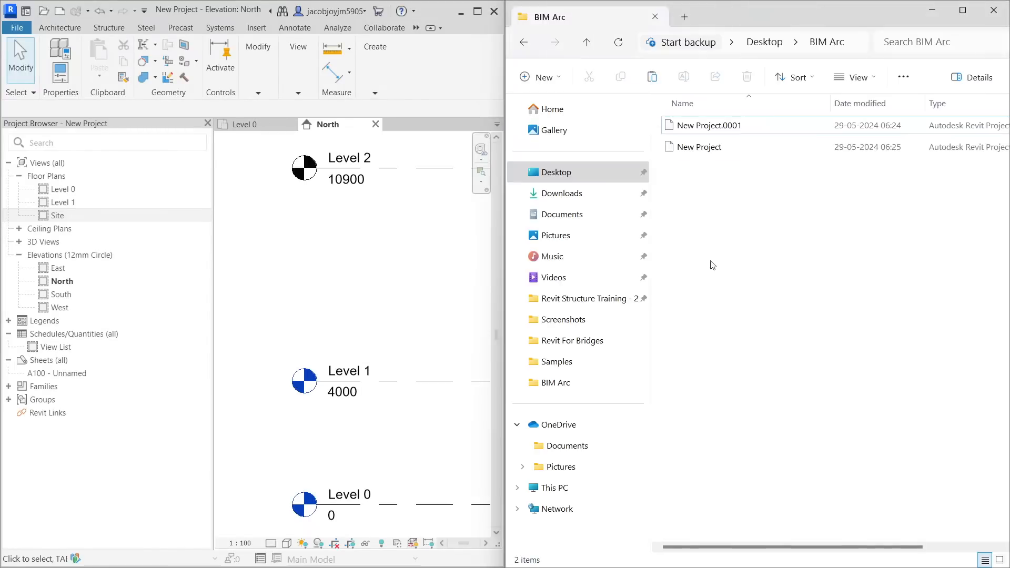
left_click(17, 28)
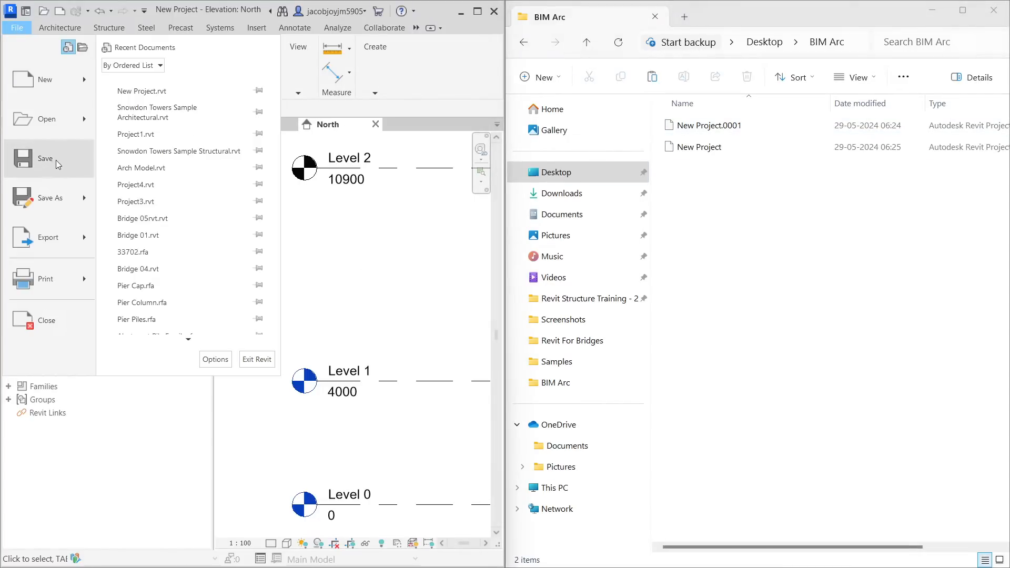
left_click(56, 160)
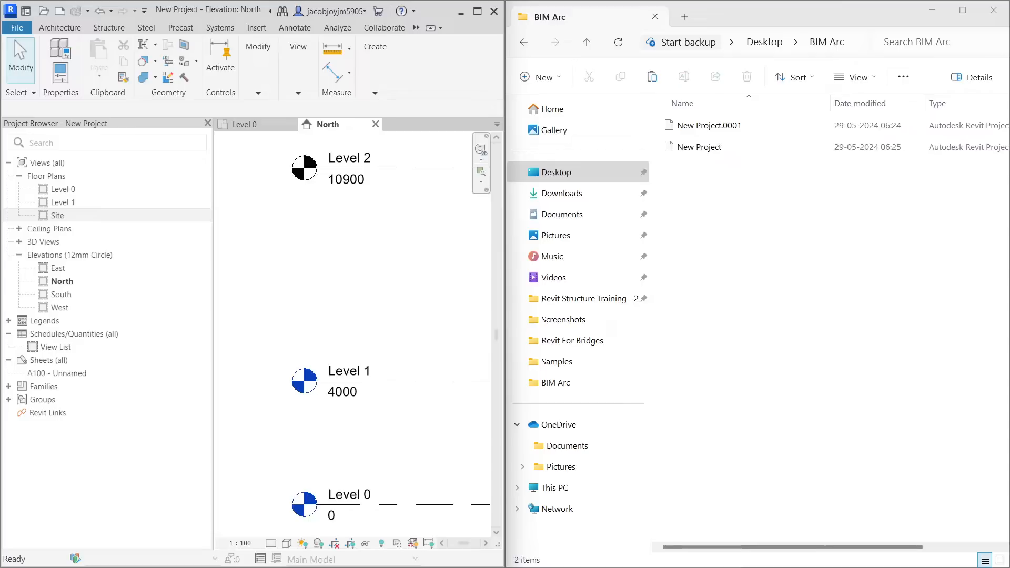
left_click(475, 12)
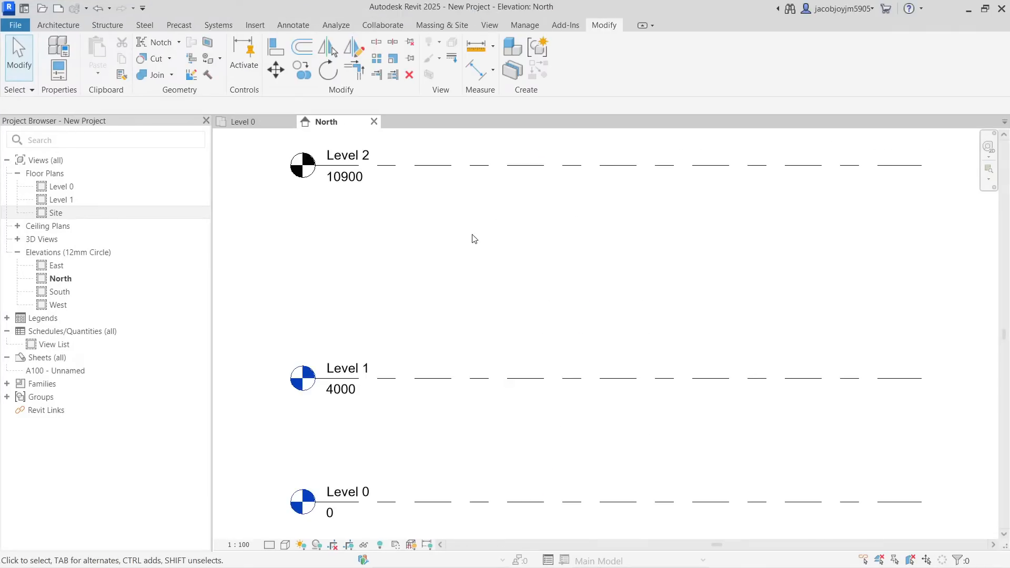
Try to set the maximum number of backups to 0 in the project's Save As options, and cancel without saving
left_click(23, 26)
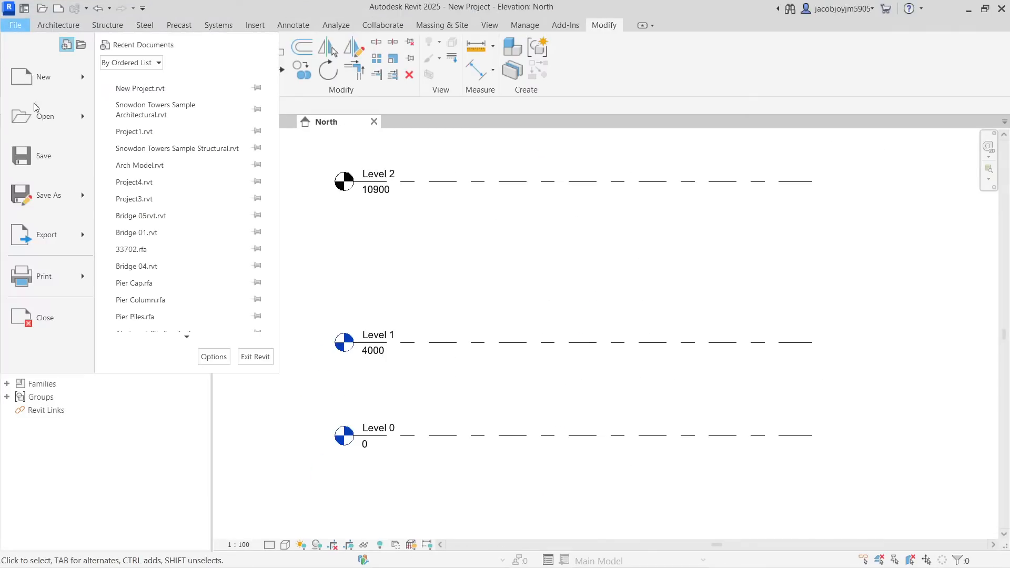
mouse_move(63, 203)
left_click(147, 145)
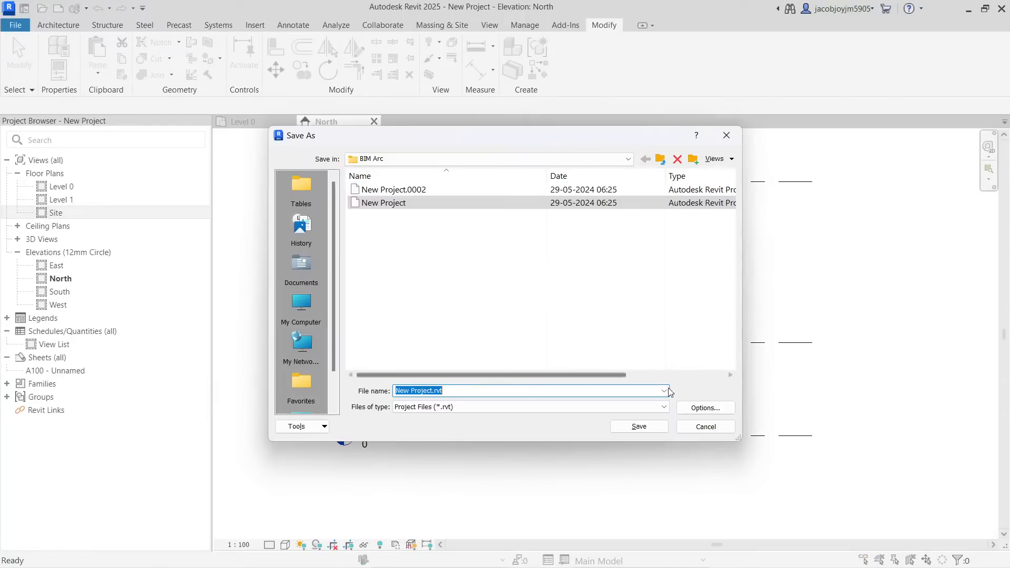
left_click(706, 409)
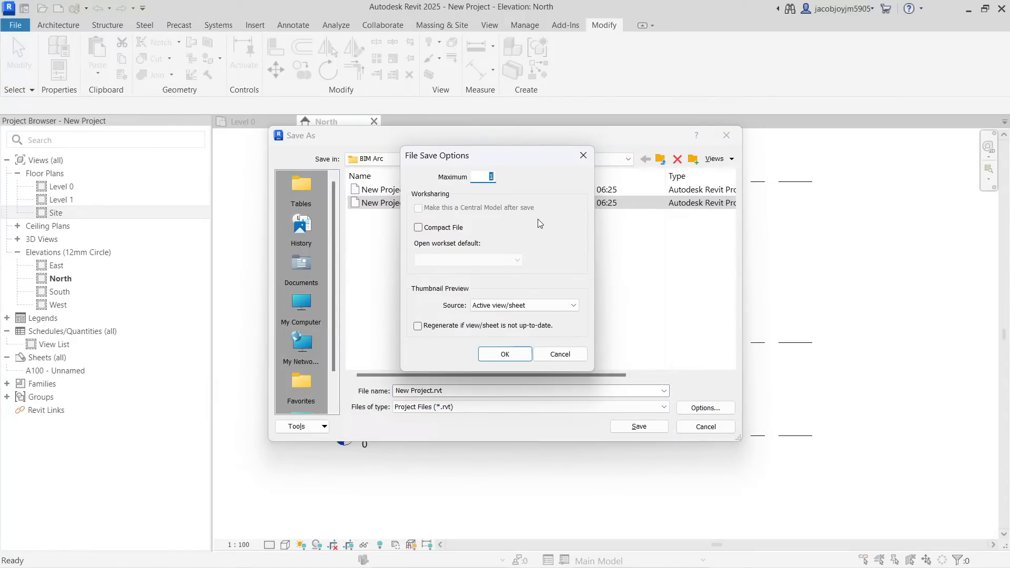
type("0")
left_click(516, 349)
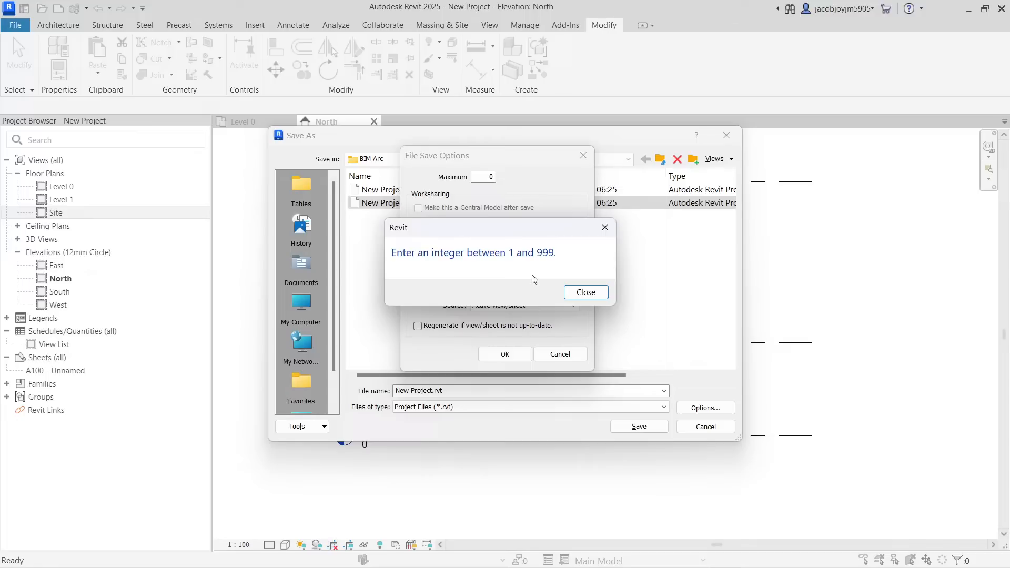
left_click(605, 227)
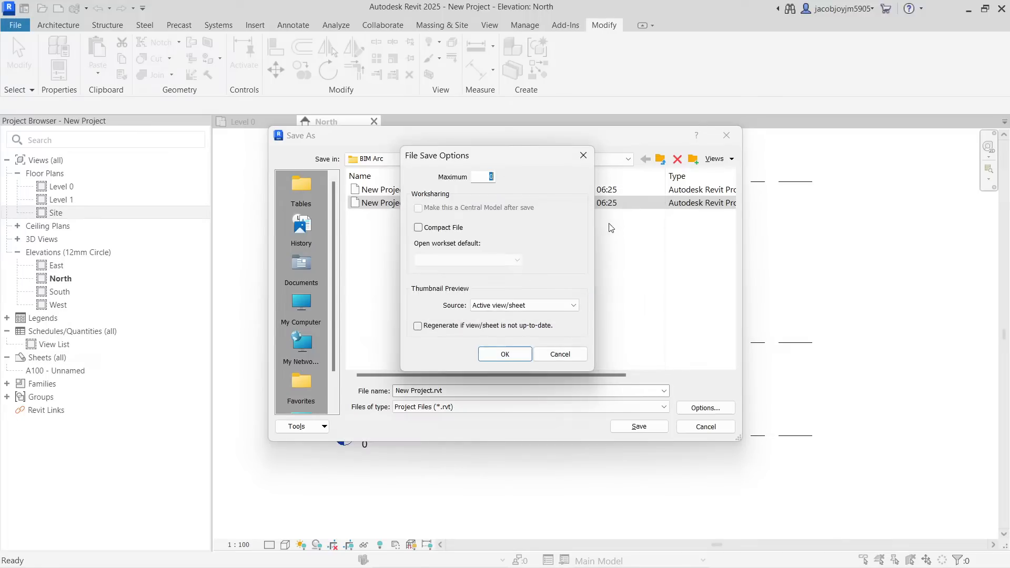
left_click(583, 156)
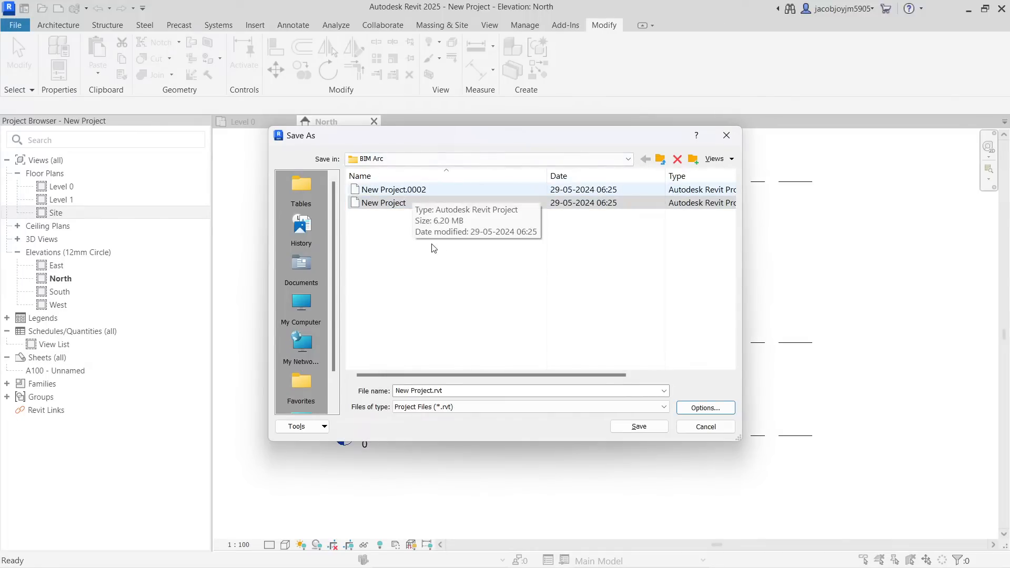
left_click(726, 135)
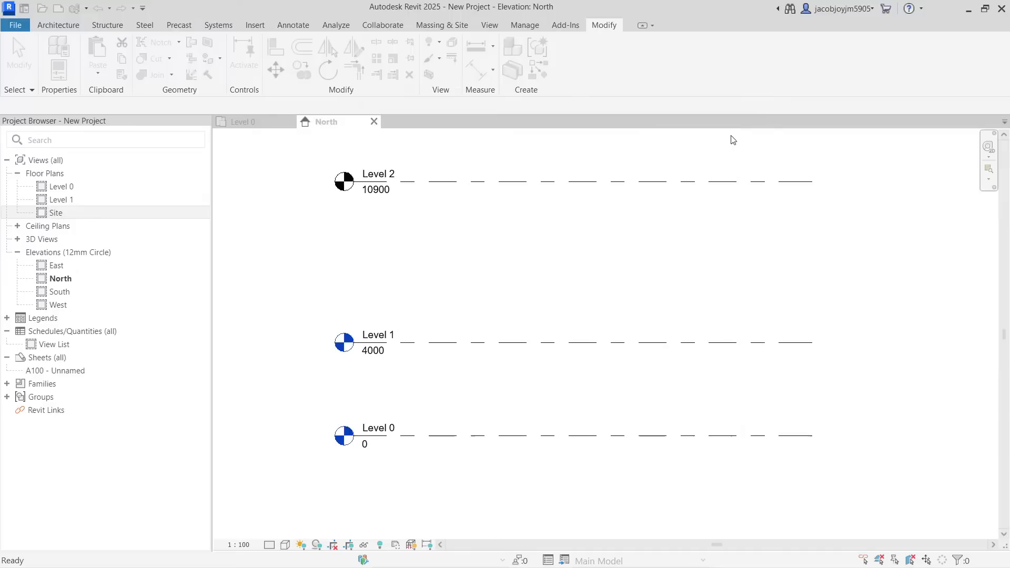
scroll(455, 284, "down", 2)
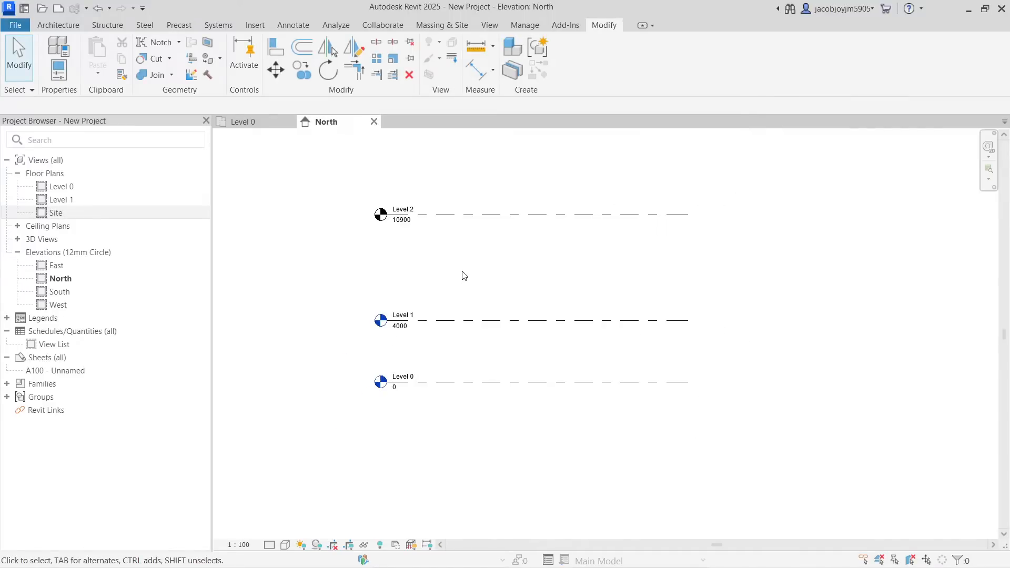
scroll(464, 276, "down", 2)
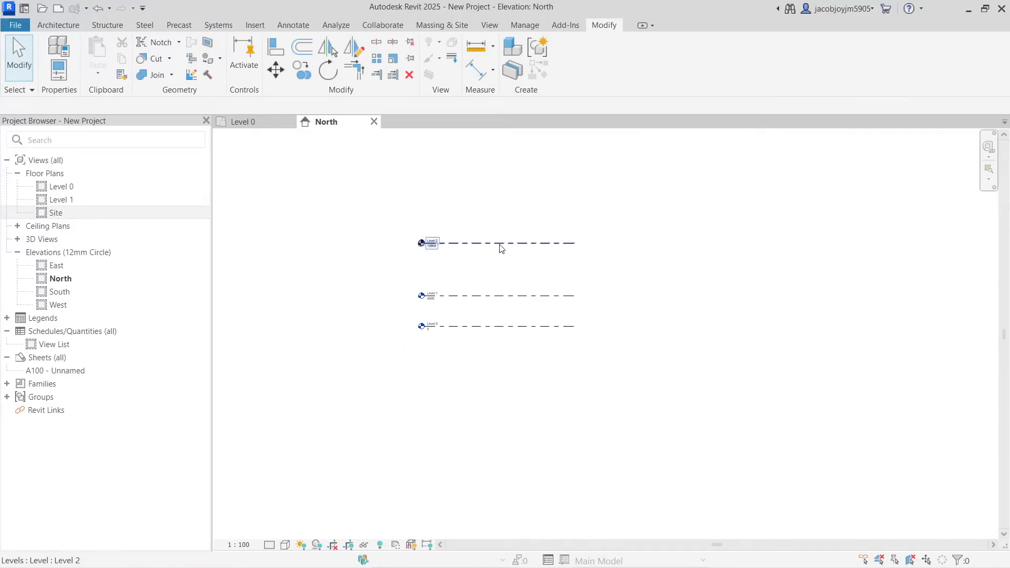
scroll(458, 324, "up", 2)
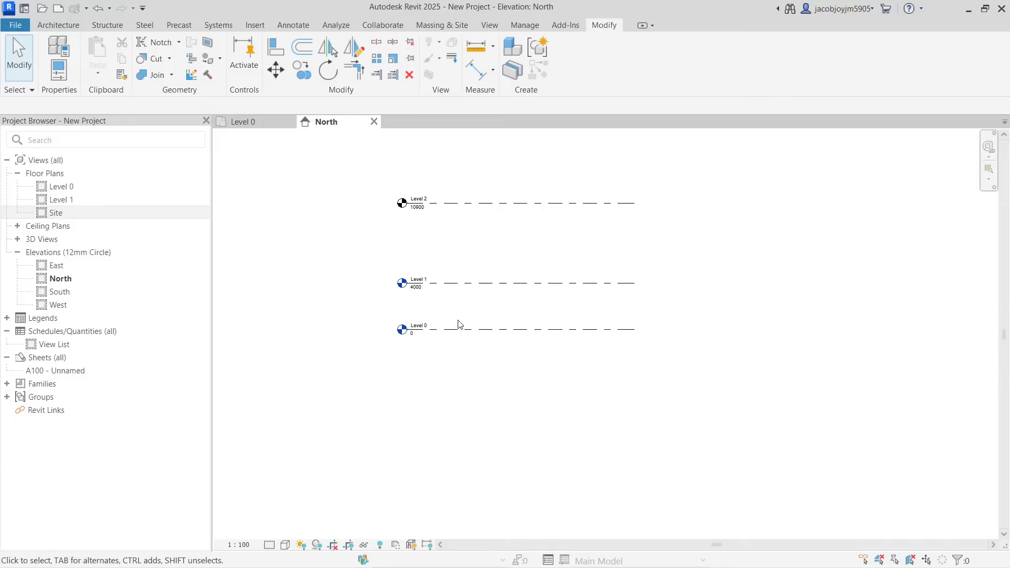
scroll(413, 218, "up", 1)
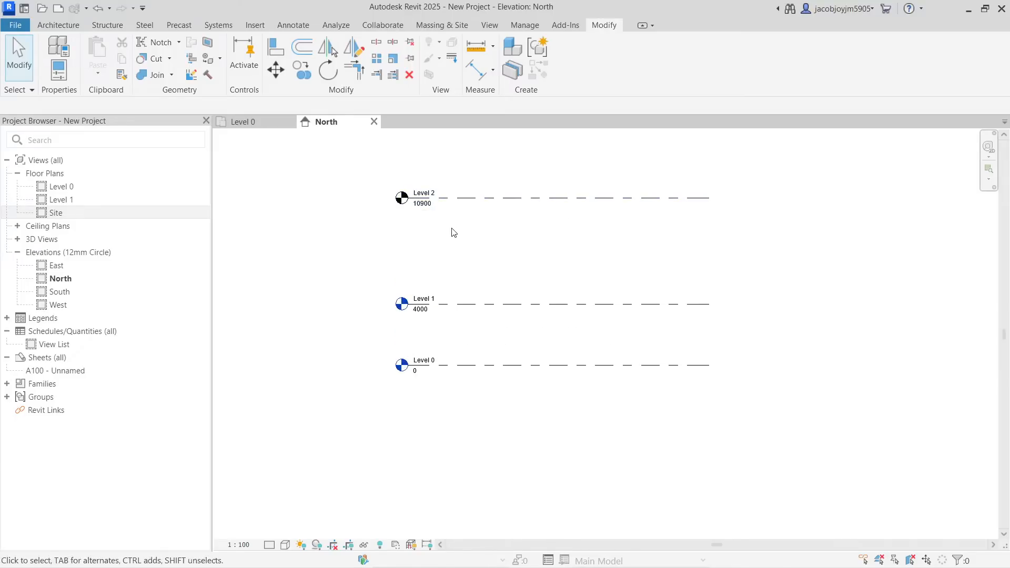
left_click(57, 25)
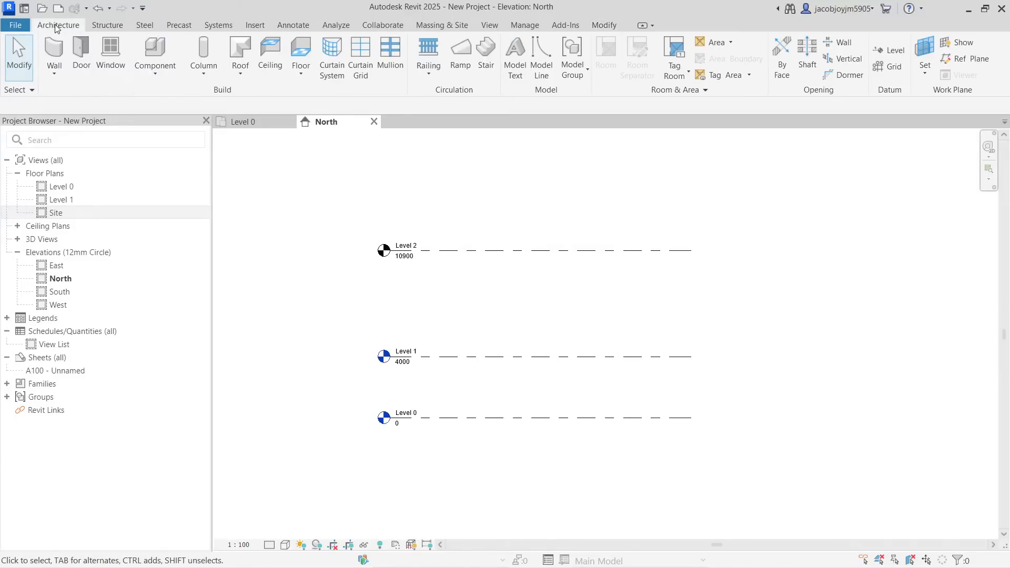
left_click(889, 67)
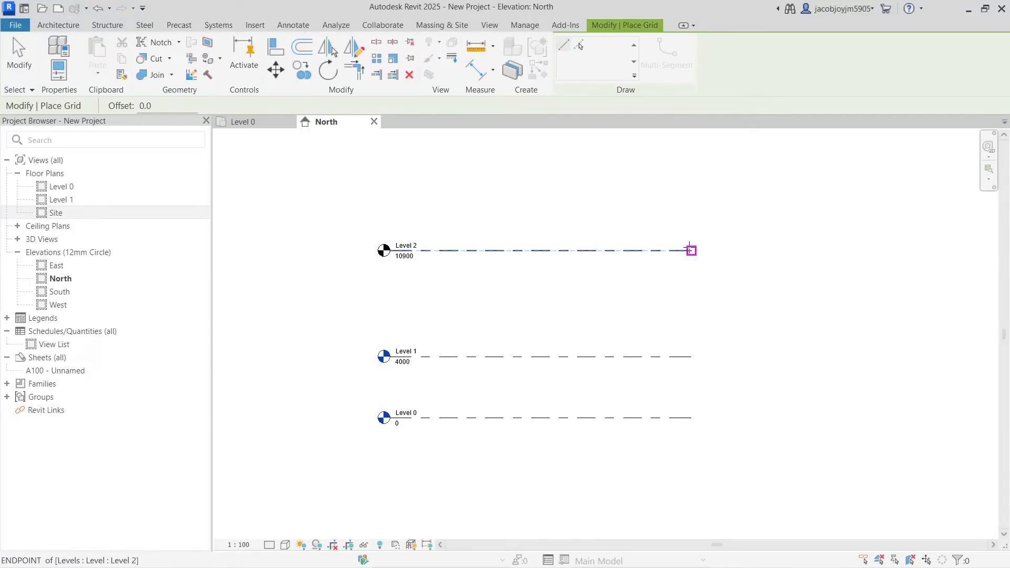
left_click(691, 295)
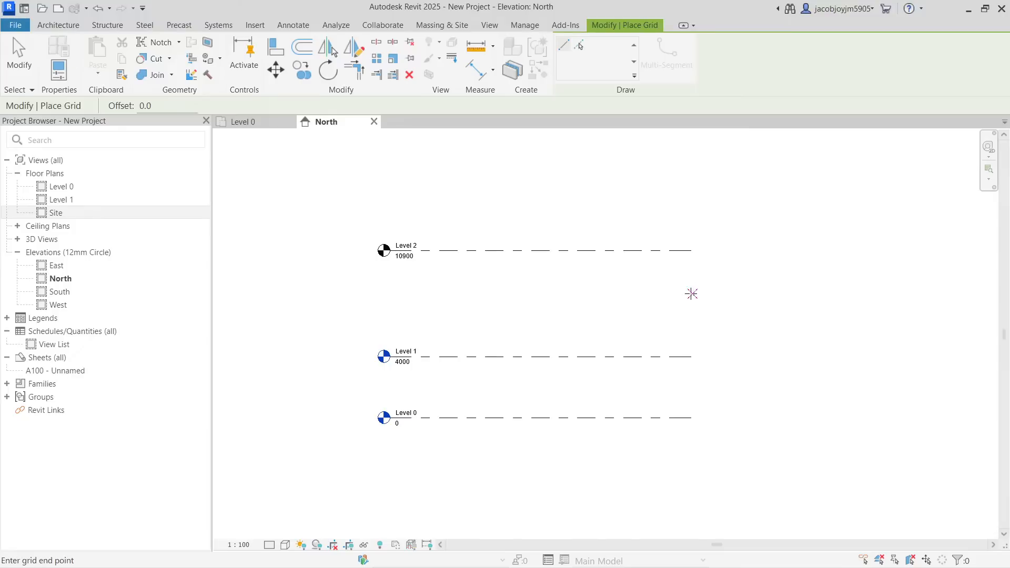
key("Escape")
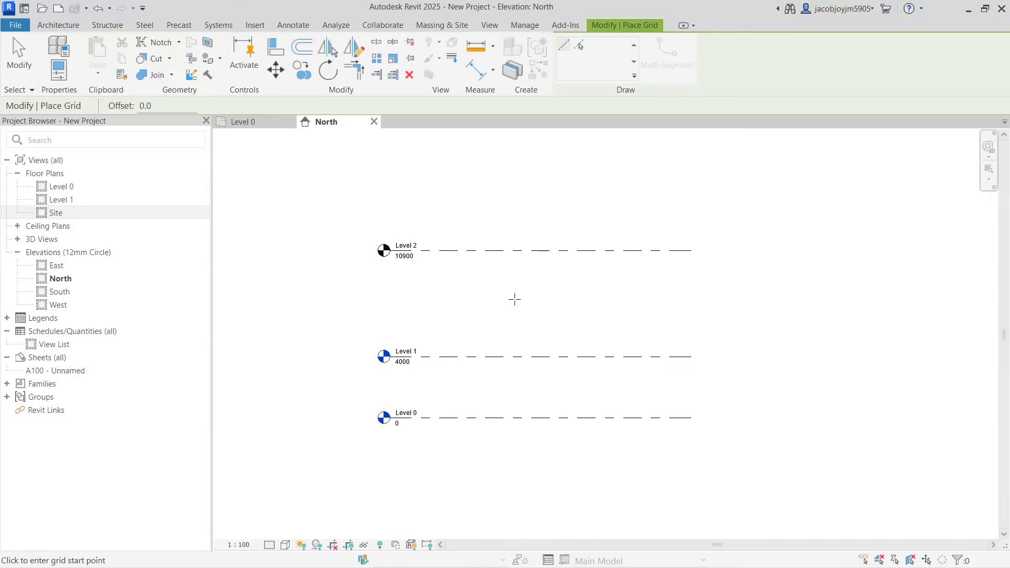
key("Escape")
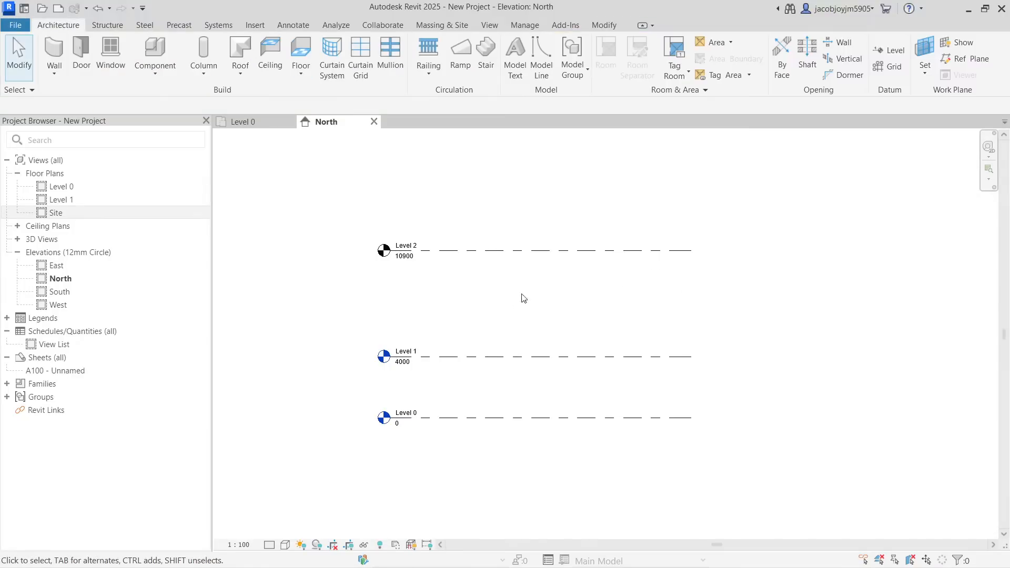
Draw a level between Level 1 and Level 2 at an elevation of about 7600, working from the right end to the left
left_click(889, 51)
left_click(693, 301)
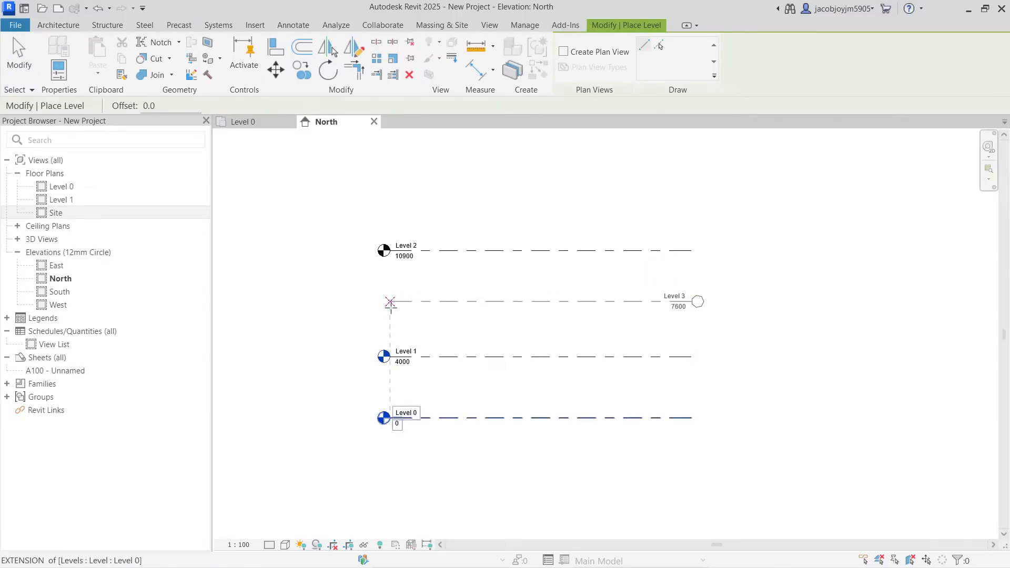
left_click(390, 303)
key("Escape")
key("Escape")
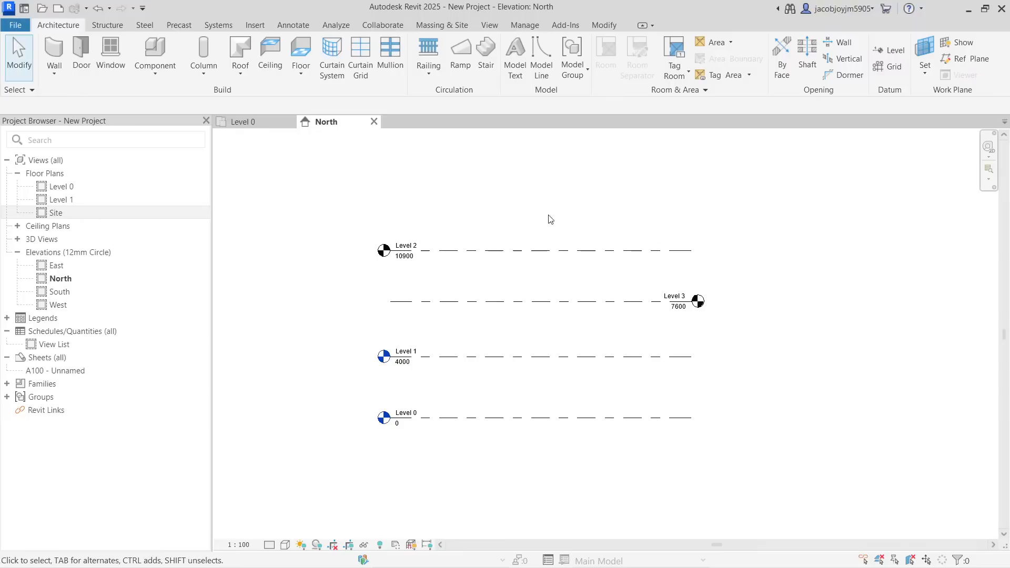
Compare the head ends of Level 2 and Level 3, and display the properties of Level 3
left_click(416, 258)
scroll(400, 261, "up", 4)
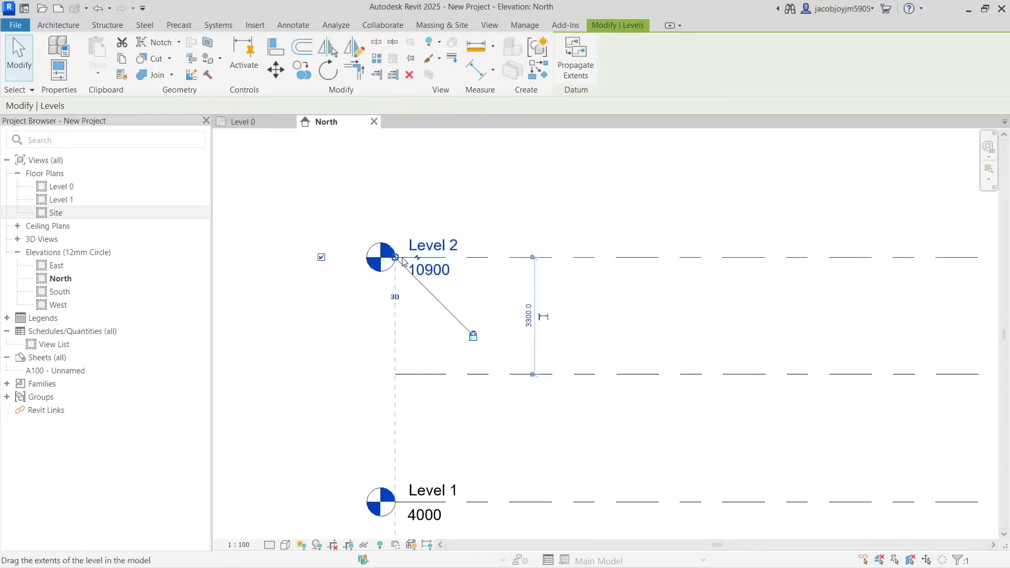
scroll(404, 259, "down", 4)
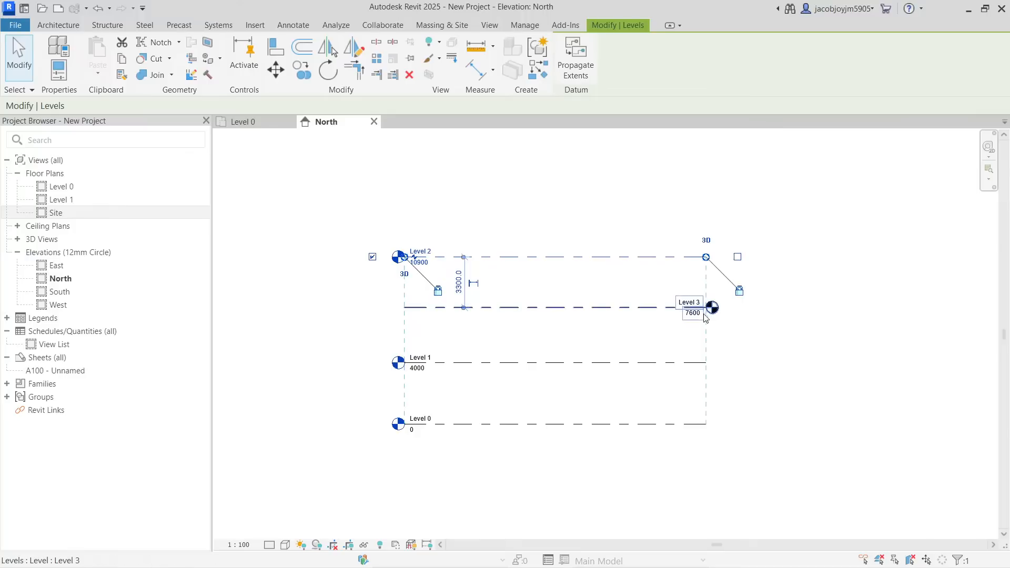
left_click(699, 316)
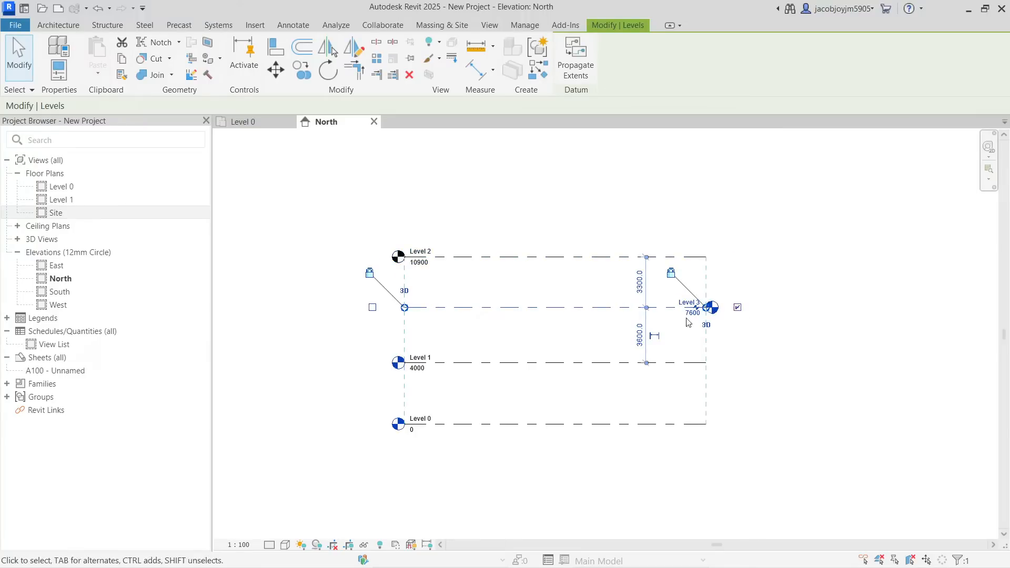
right_click(607, 314)
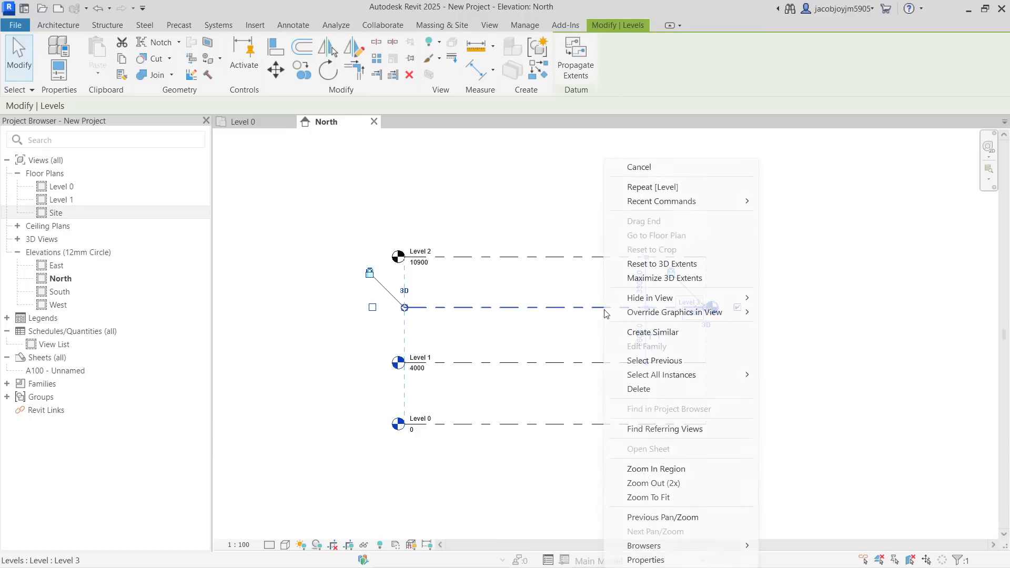
left_click(646, 560)
left_click(629, 240)
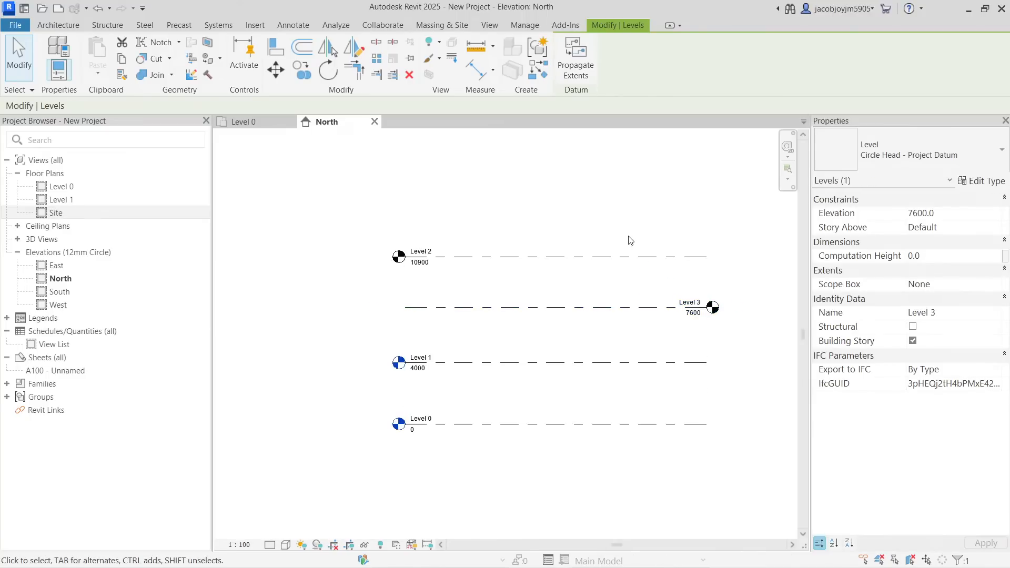
Examine the default end symbol settings in the type properties of Level 3, and close them without changes
left_click(690, 305)
middle_click_drag(697, 306, 656, 306)
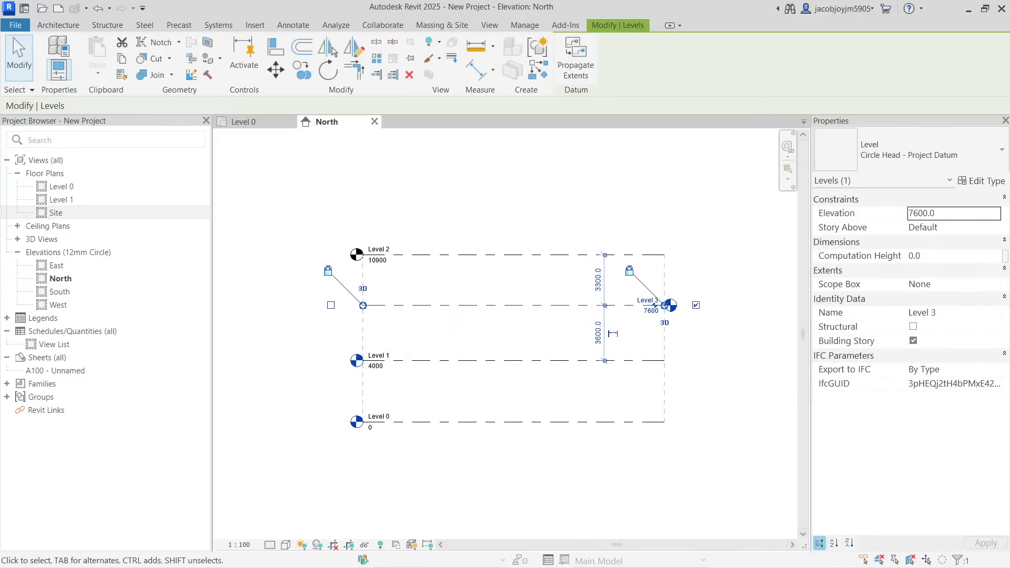
left_click(982, 181)
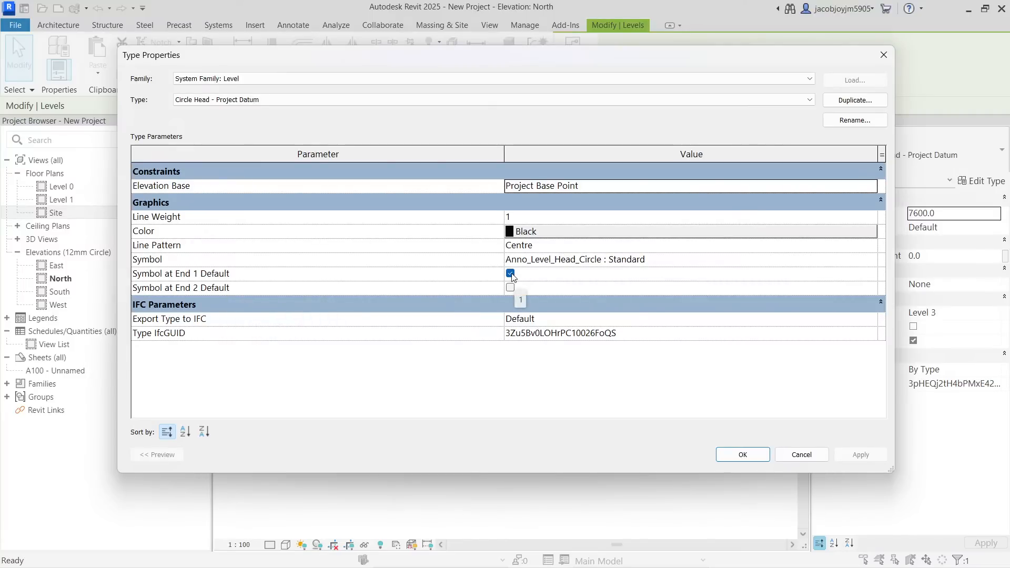
left_click(885, 55)
left_click(765, 217)
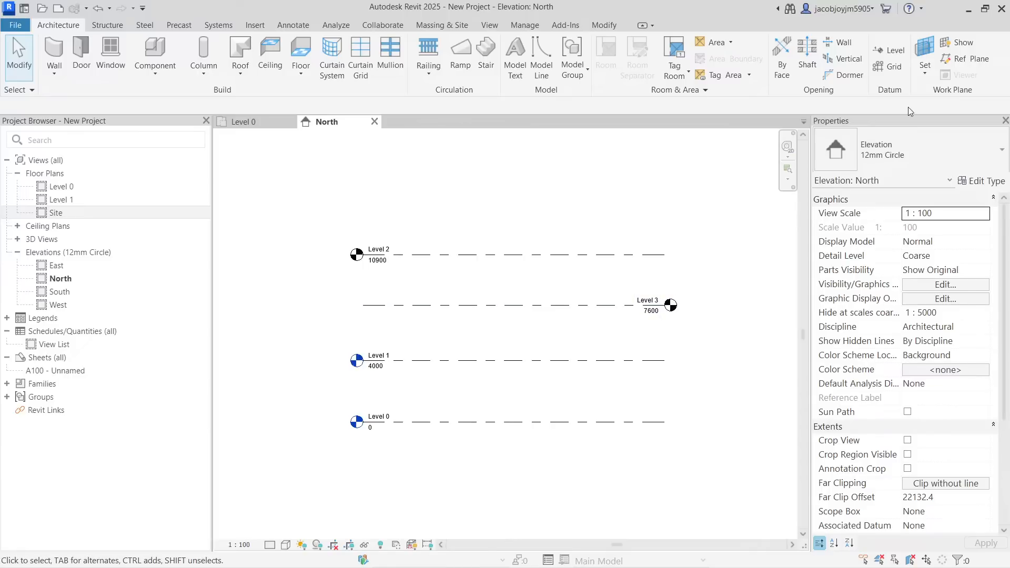
Draw a level above Level 2 at an elevation of about 14100, from the left end to the right
left_click(887, 53)
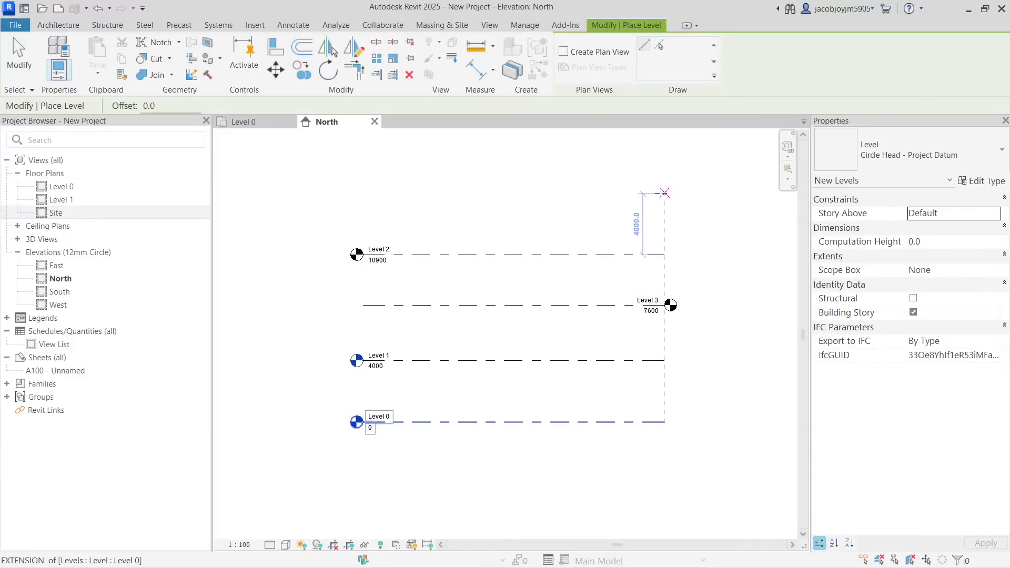
left_click(356, 205)
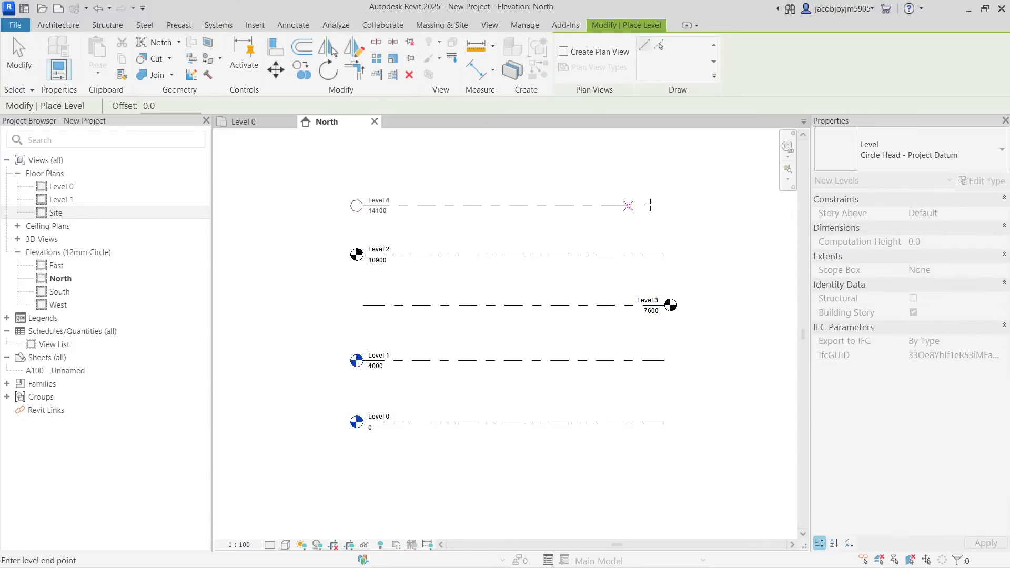
left_click(666, 206)
key("Escape")
key("Escape")
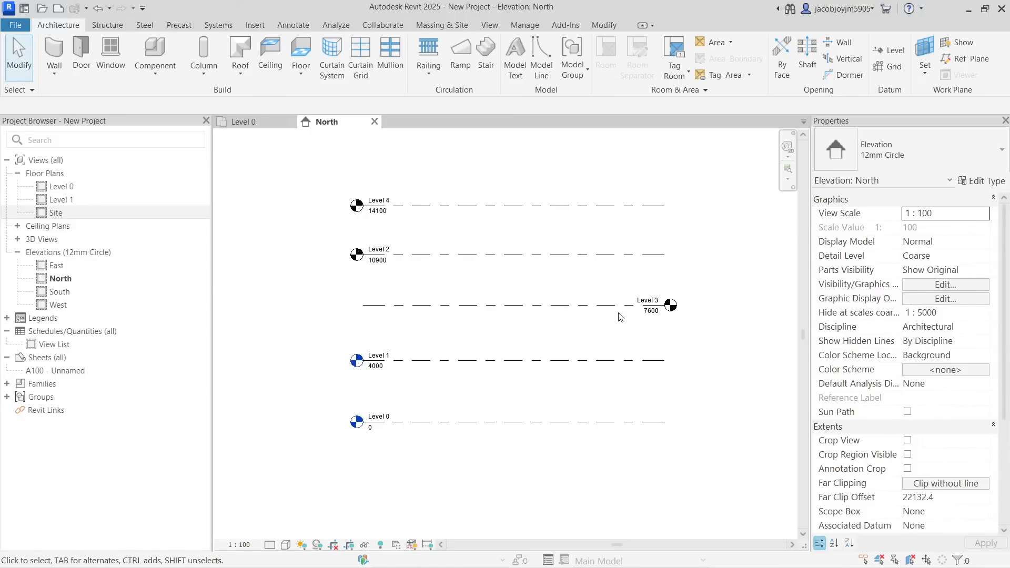
Start the Level tool with plan view creation enabled, and exclude Structural Plan from the view types, keeping Ceiling Plan and Floor Plan
scroll(352, 347, "up", 5)
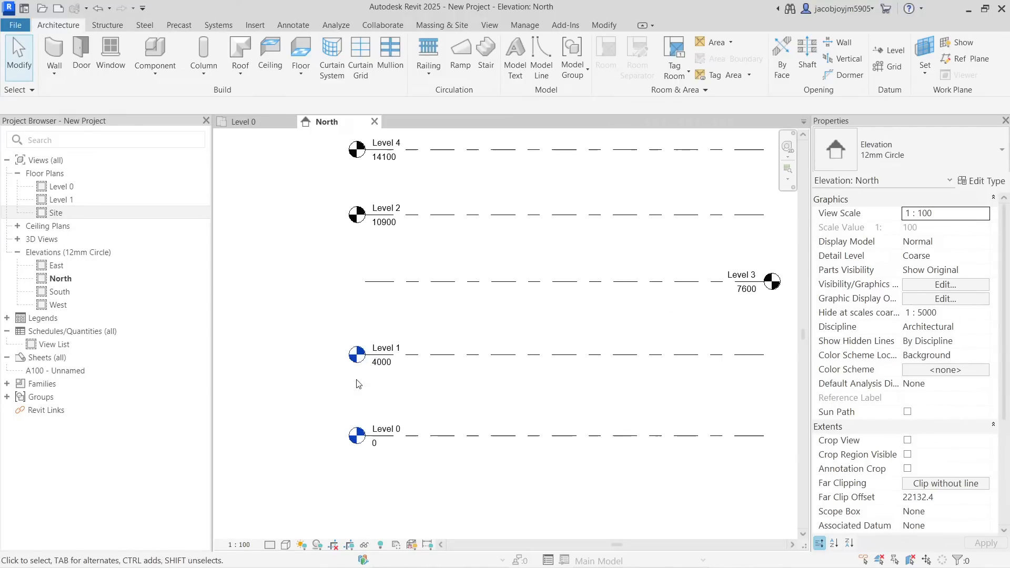
middle_click_drag(349, 197, 358, 304)
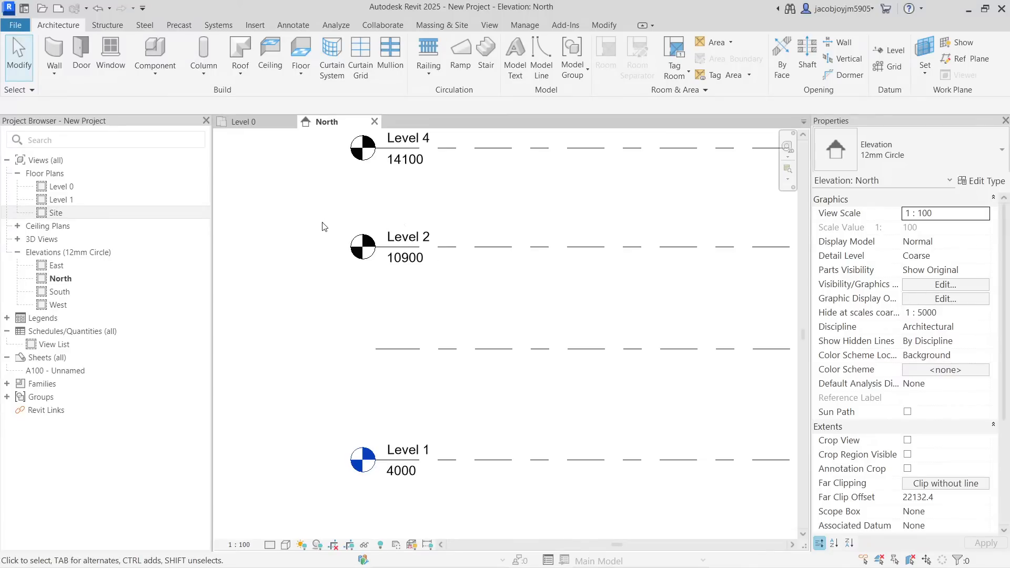
scroll(323, 227, "down", 2)
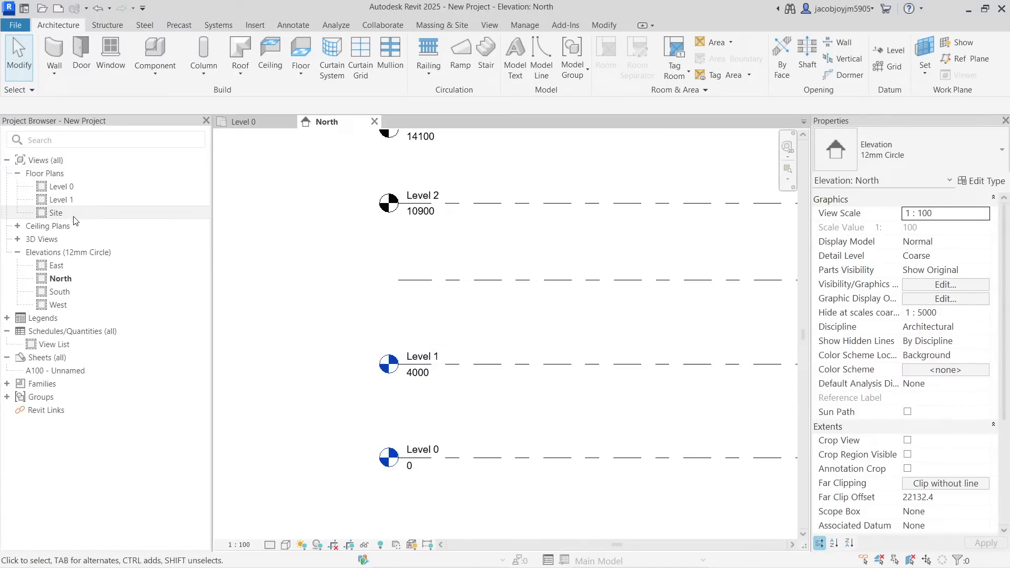
middle_click_drag(323, 211, 311, 389)
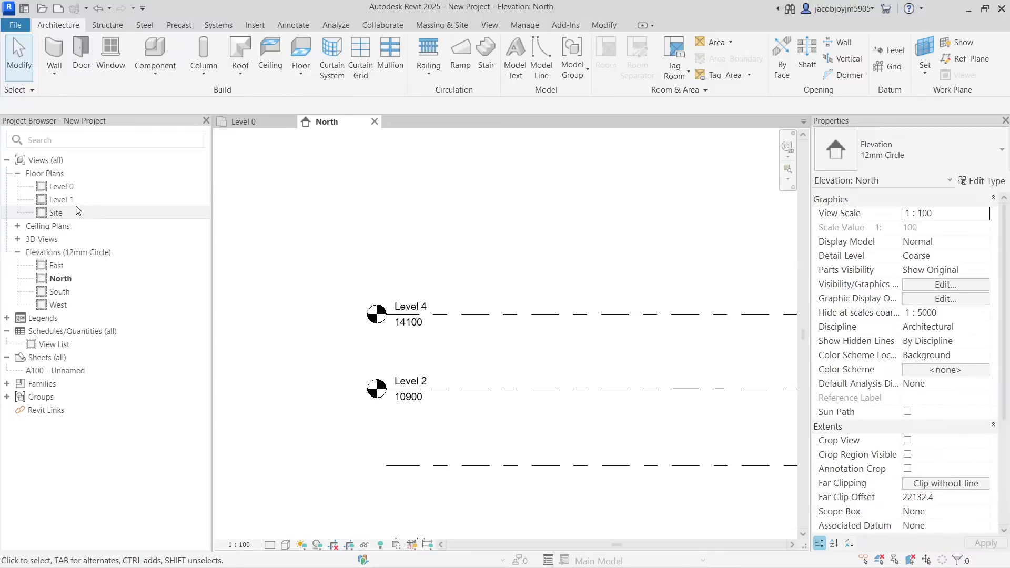
scroll(338, 200, "down", 3)
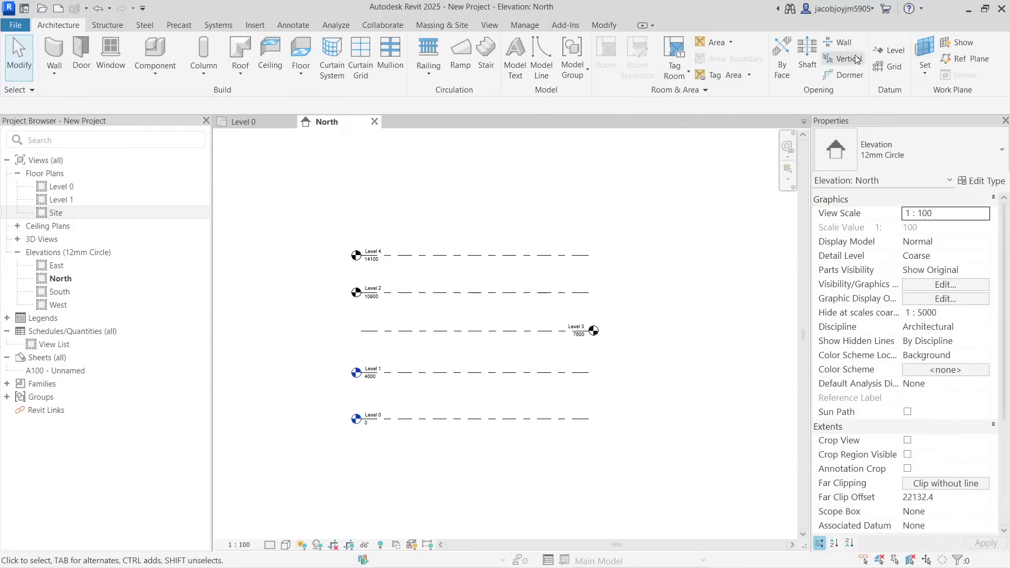
left_click(889, 50)
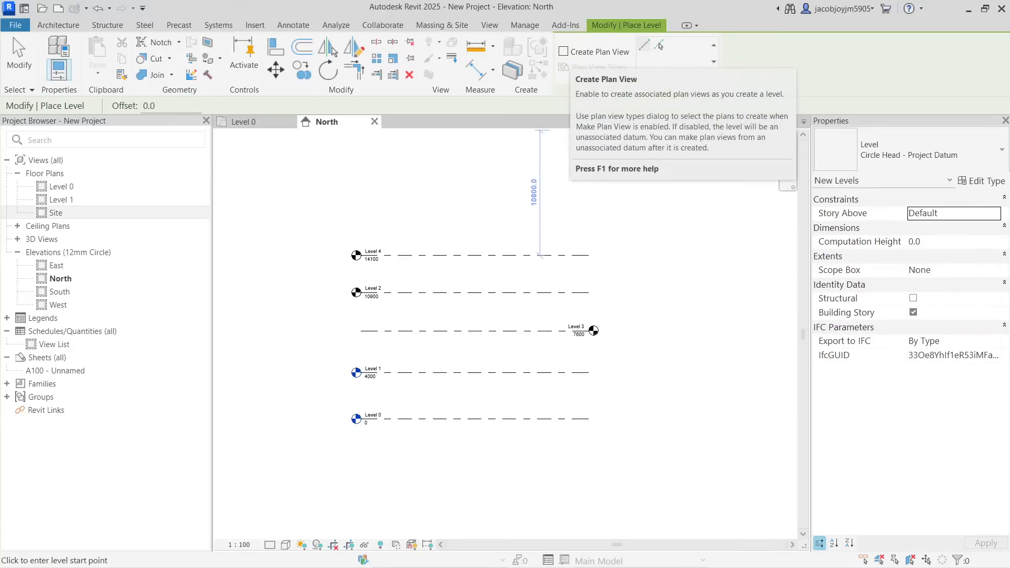
left_click(564, 51)
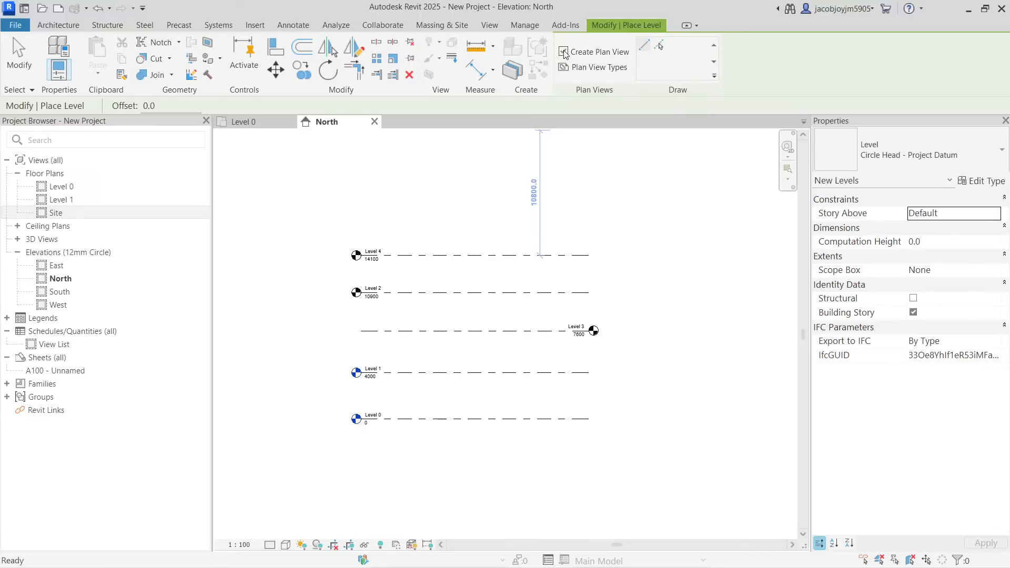
left_click(600, 66)
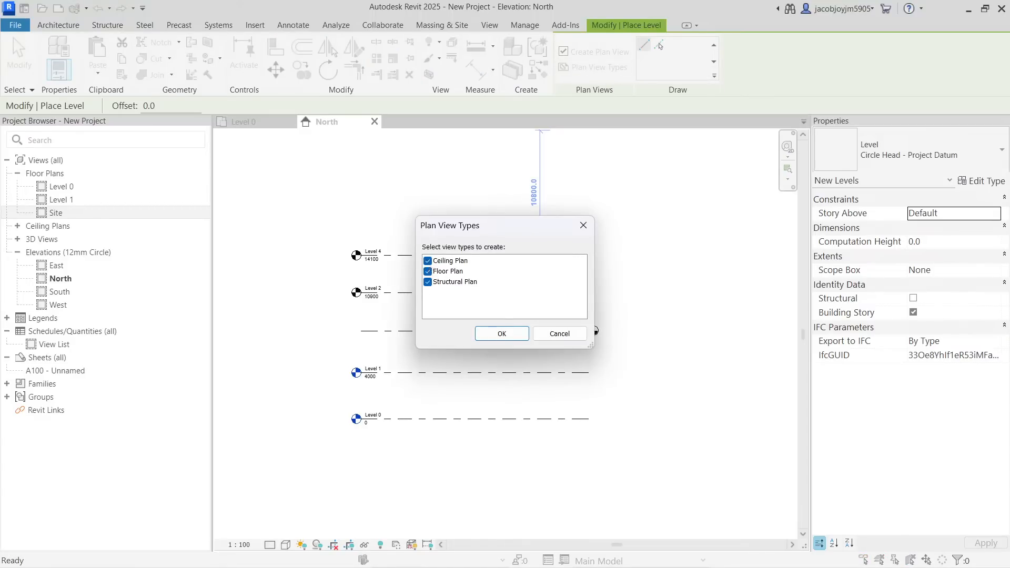
left_click(428, 283)
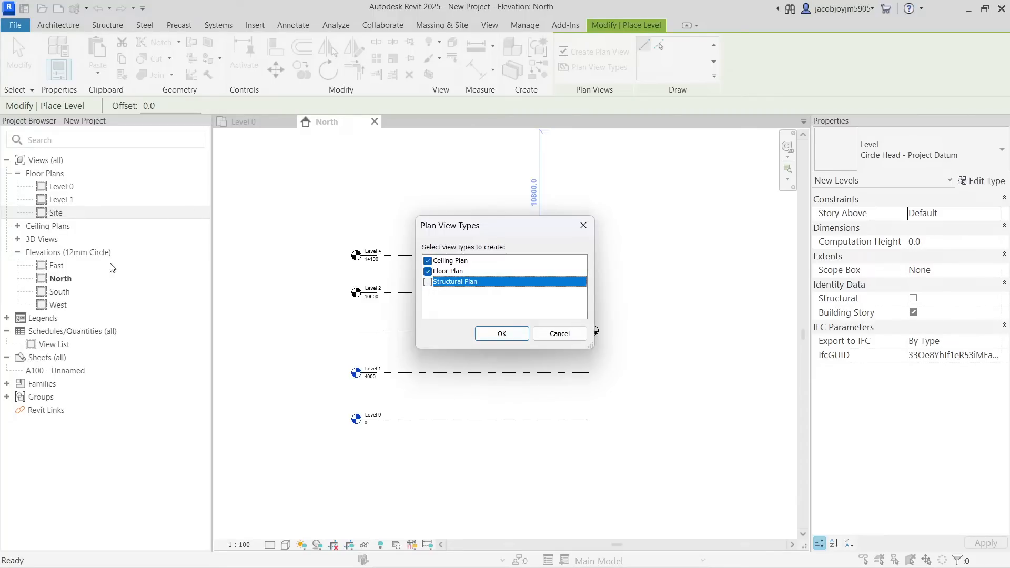
left_click(502, 334)
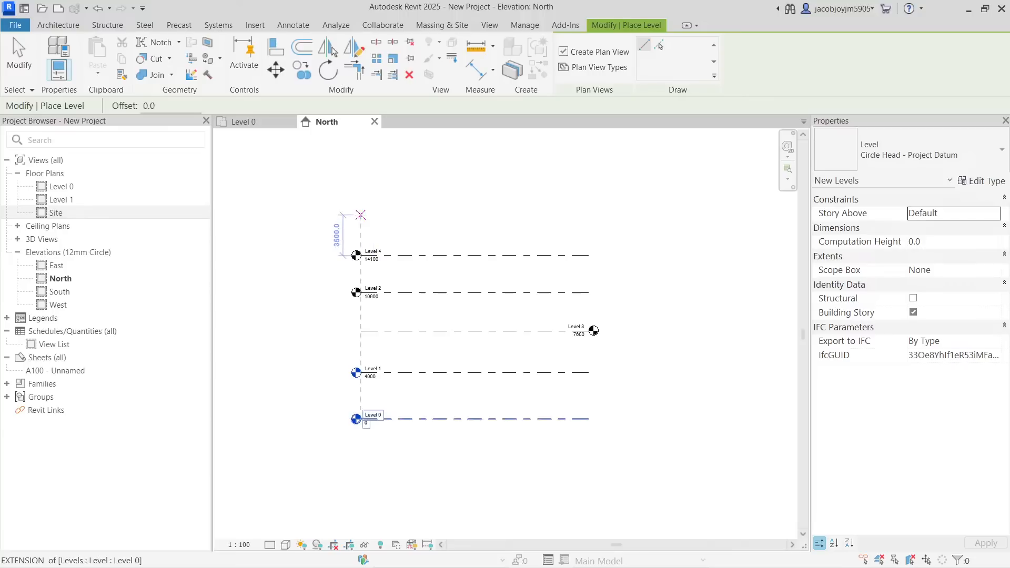
Draw a level about 3500 above Level 4 from left to right, aligned with the ends of the existing levels
left_click(359, 215)
left_click(589, 215)
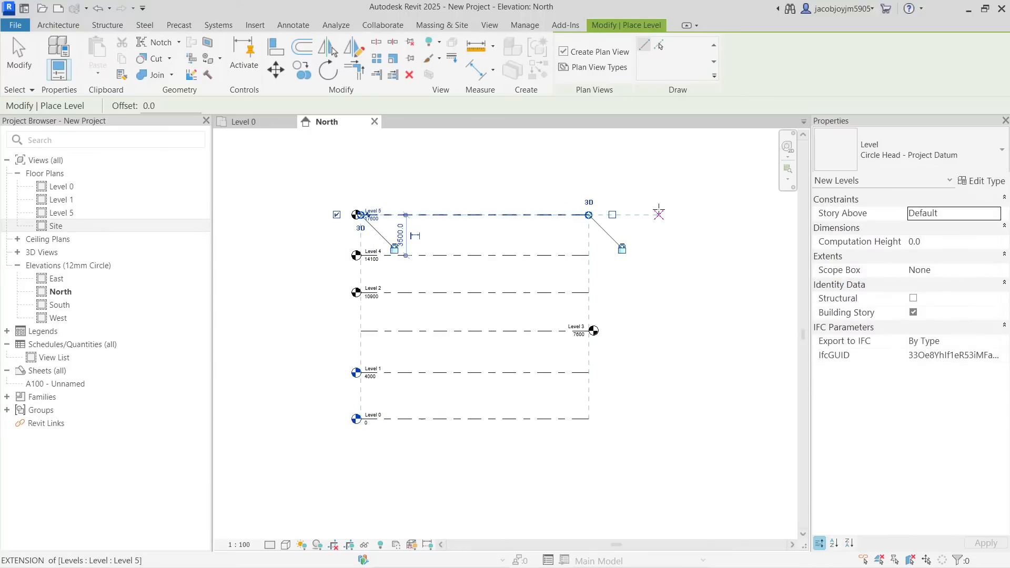
key("Escape")
key("Escape")
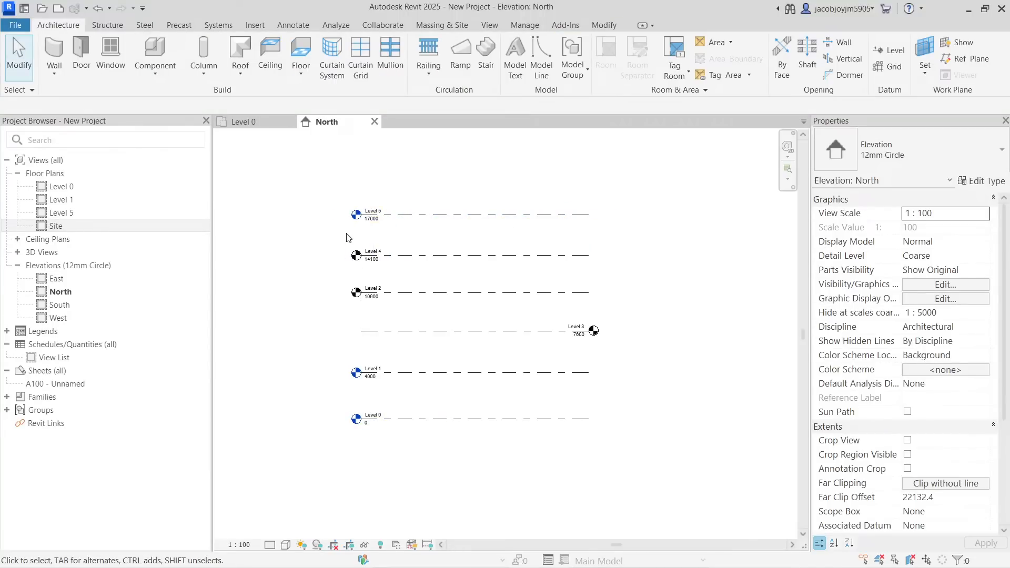
scroll(352, 228, "up", 2)
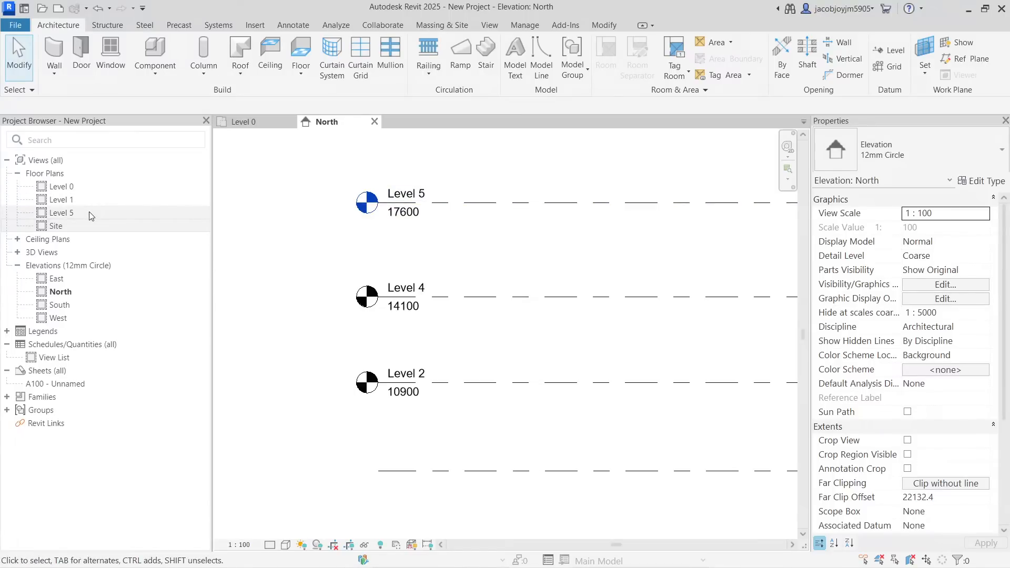
Create floor plan views for Level 2, Level 3 and Level 4 together, without duplicating existing views
scroll(397, 227, "down", 2)
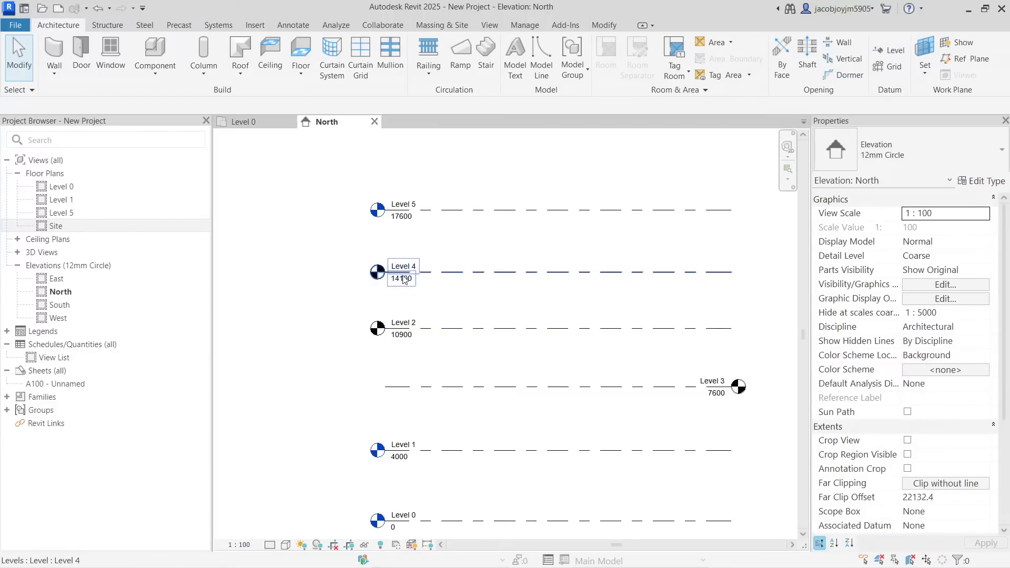
left_click(491, 24)
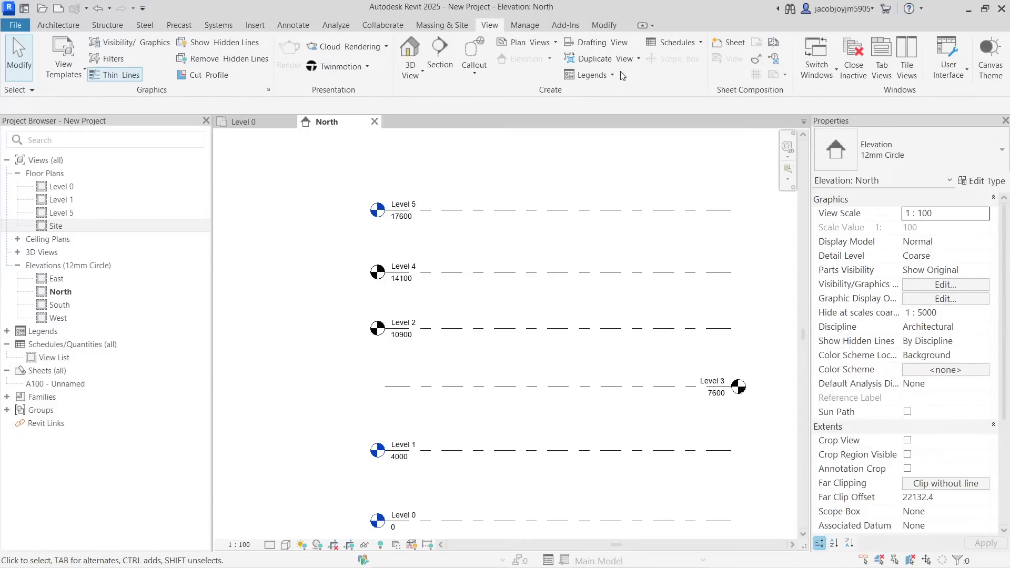
left_click(545, 45)
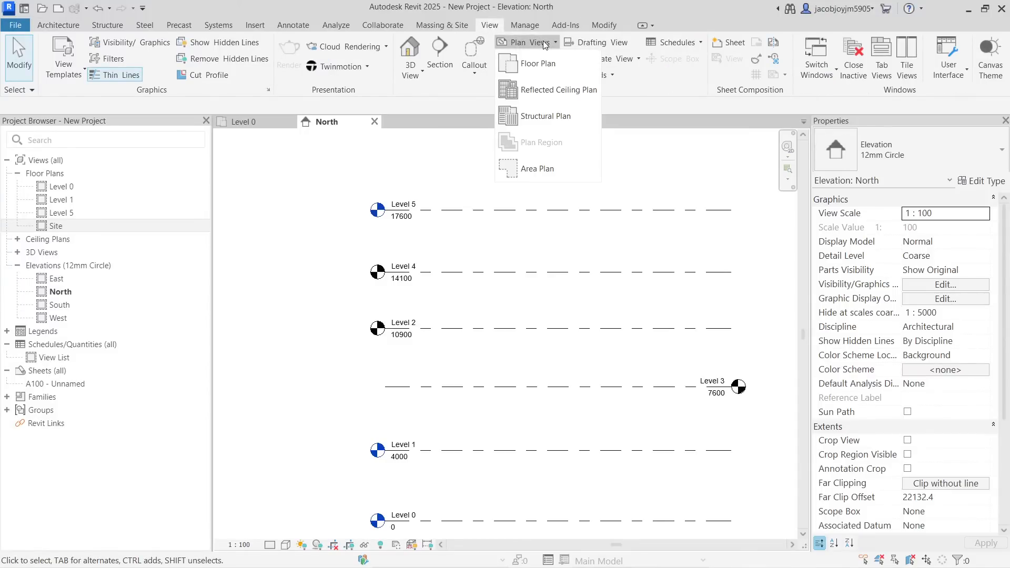
left_click(540, 63)
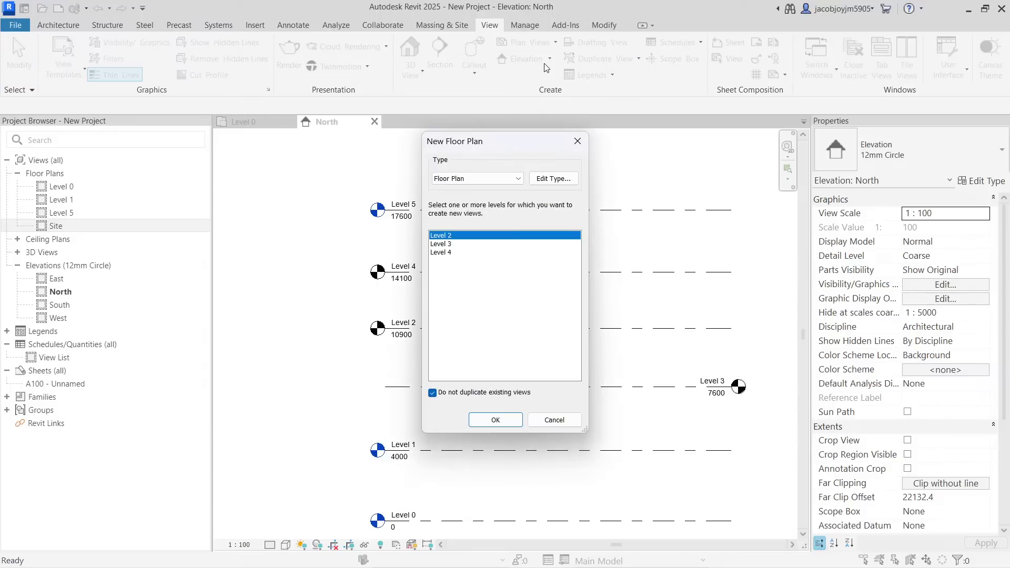
left_click(442, 254, "shift")
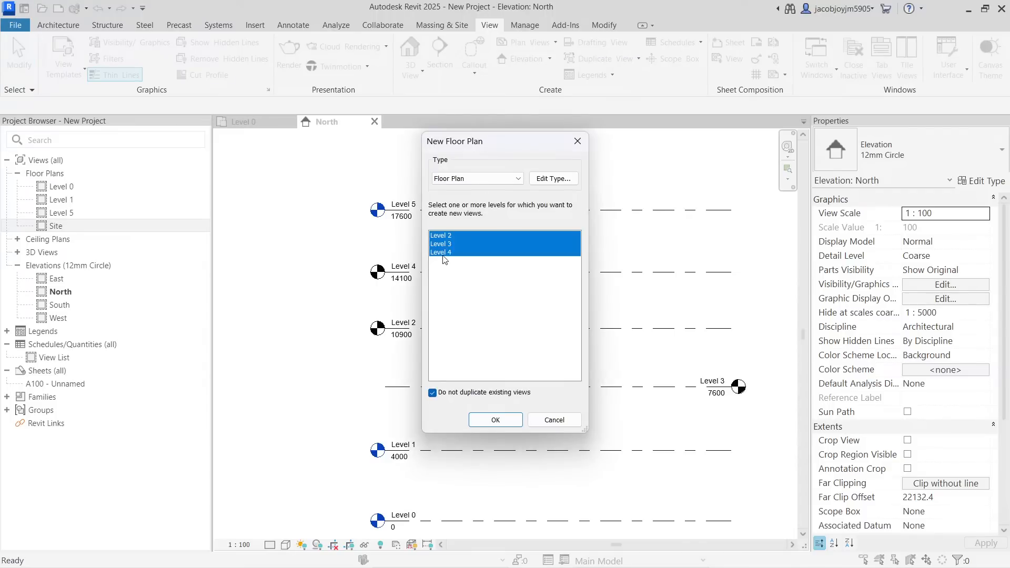
left_click(495, 419)
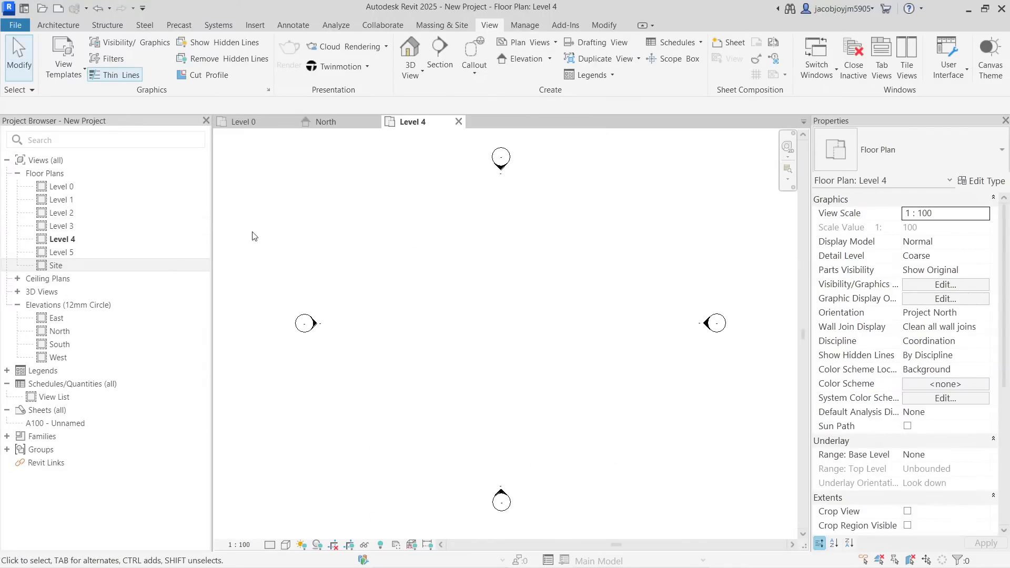
Review the level heads in the North elevation, and examine all the level planes from an orbited angle in the default 3D view
left_click(329, 122)
scroll(461, 173, "down", 1)
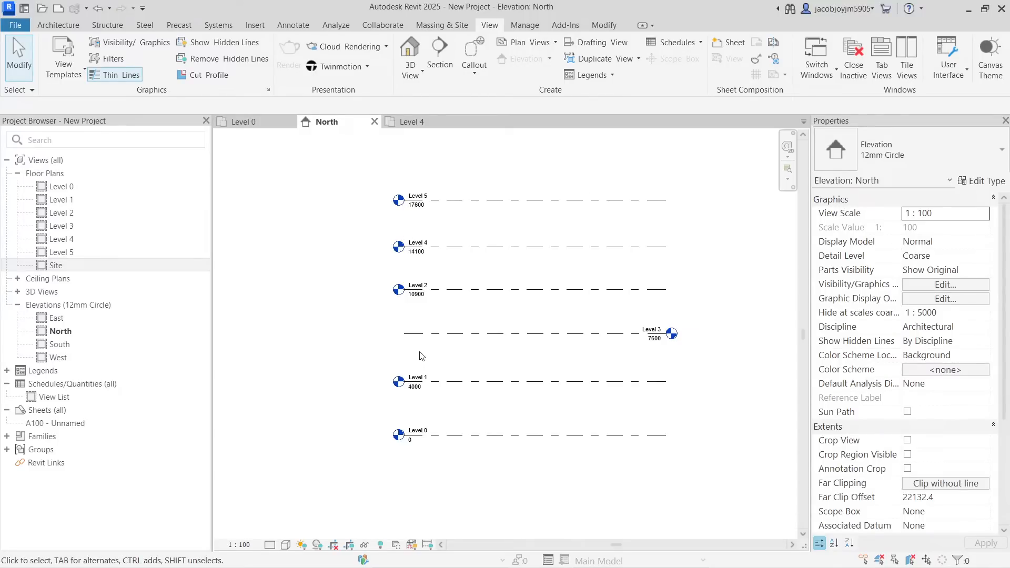
left_click(409, 48)
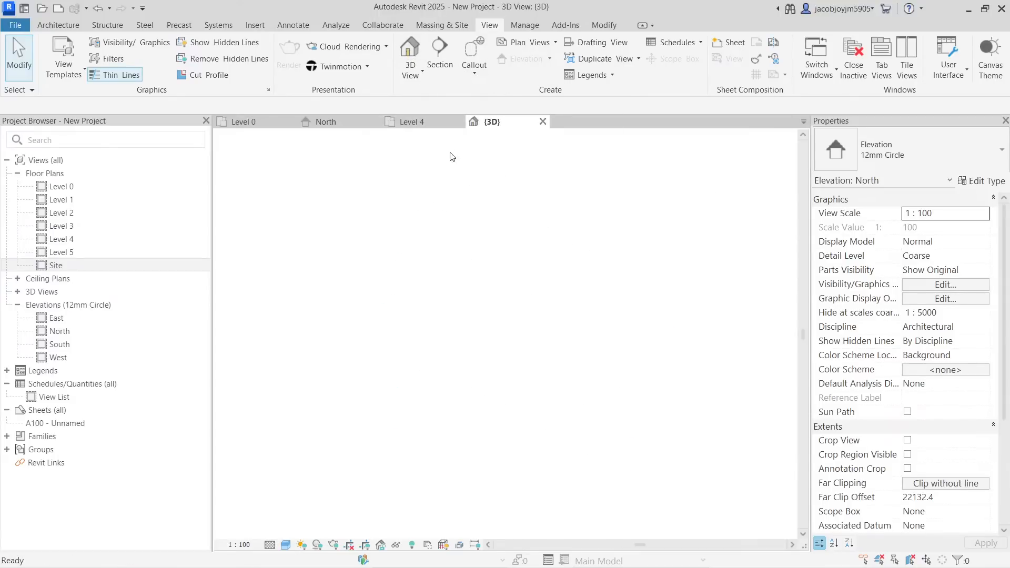
left_click_drag(650, 176, 571, 448)
middle_click_drag(624, 416, 628, 349, "shift")
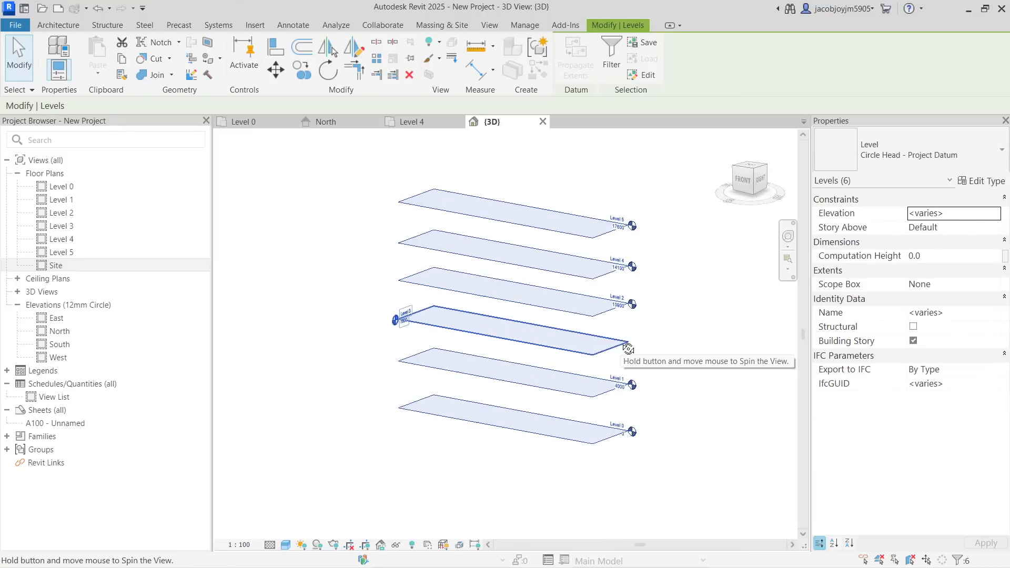
left_click(647, 310)
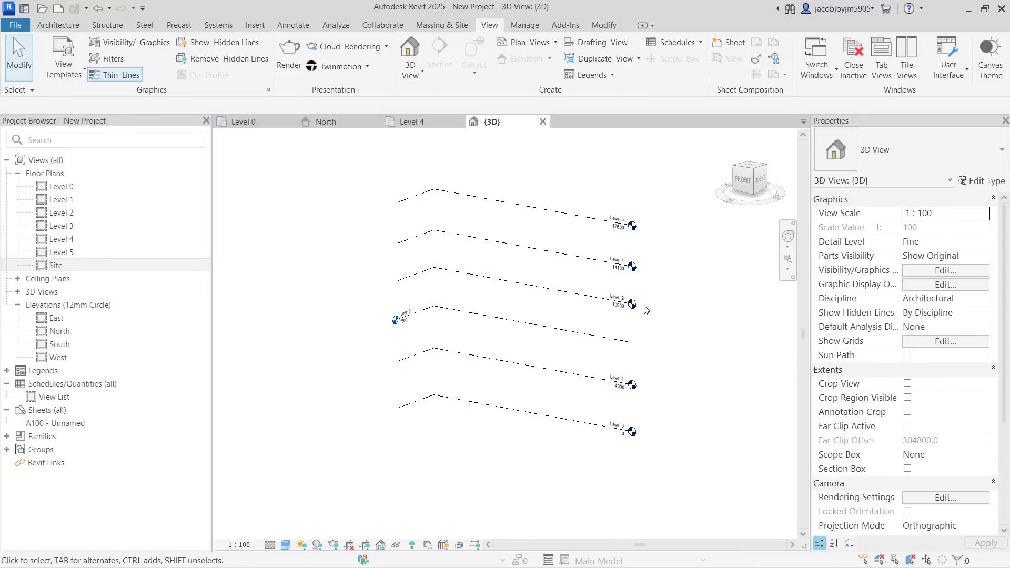
scroll(617, 449, "up", 2)
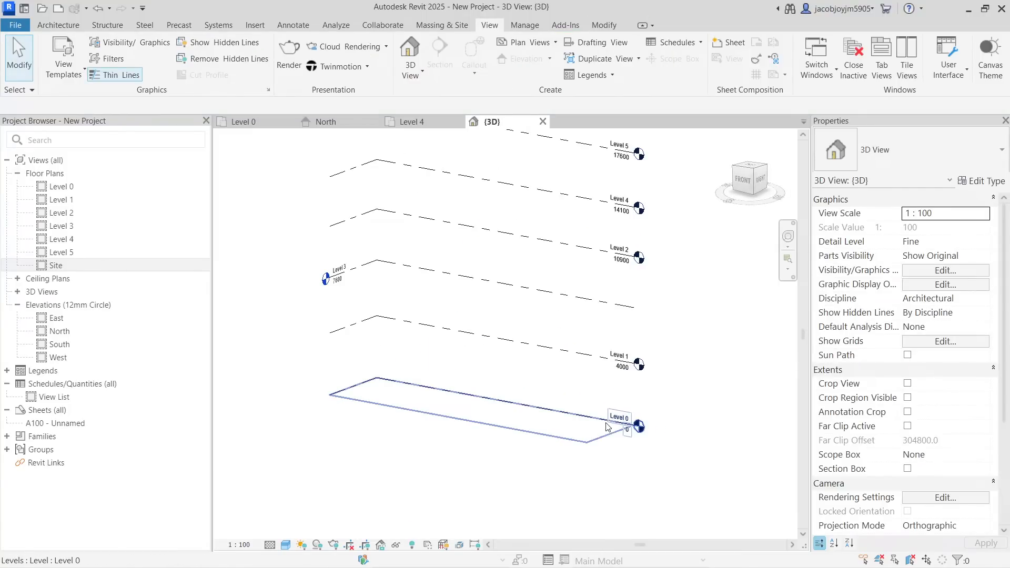
Open the Level 0 floor plan from the project's view list, return to 3D, and go to that plan from the Level 0 plane
left_click(607, 427)
left_click(107, 188)
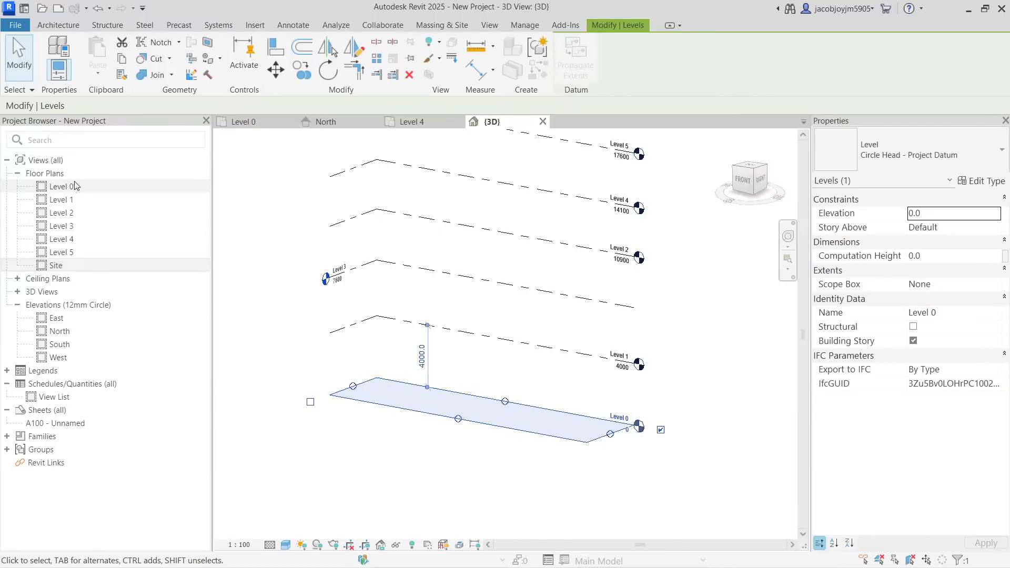
double_click(111, 190)
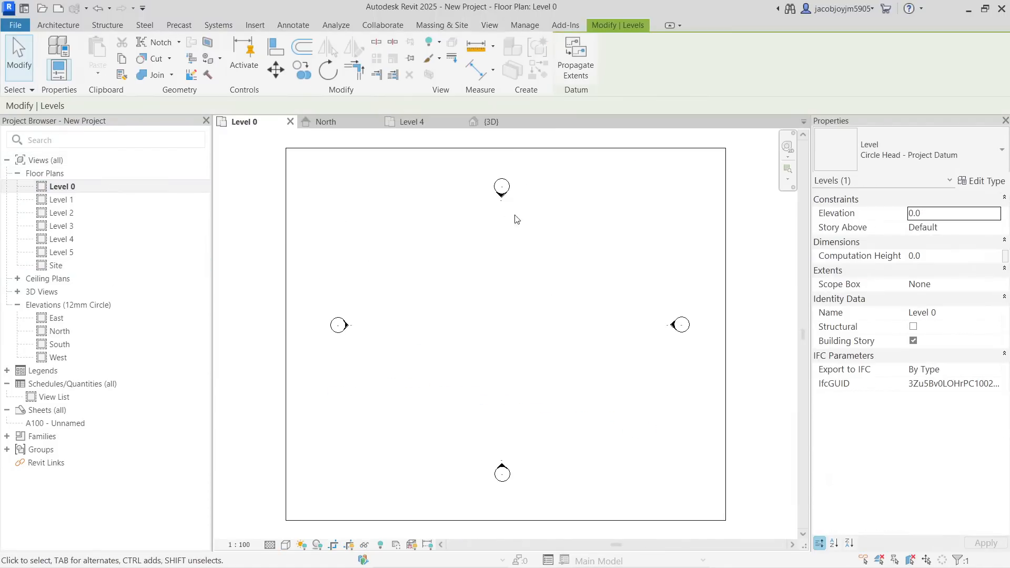
left_click(495, 121)
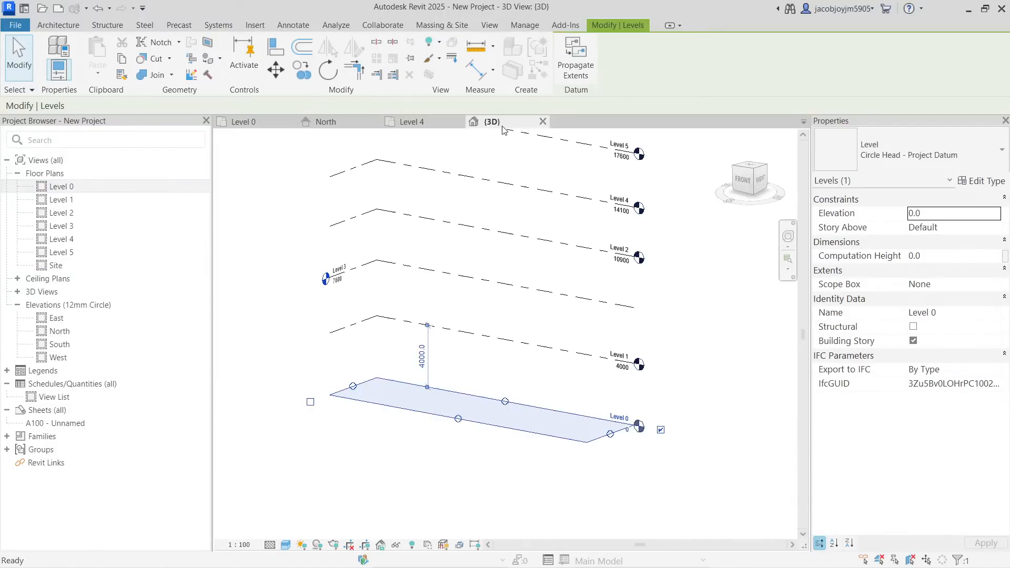
right_click(579, 421)
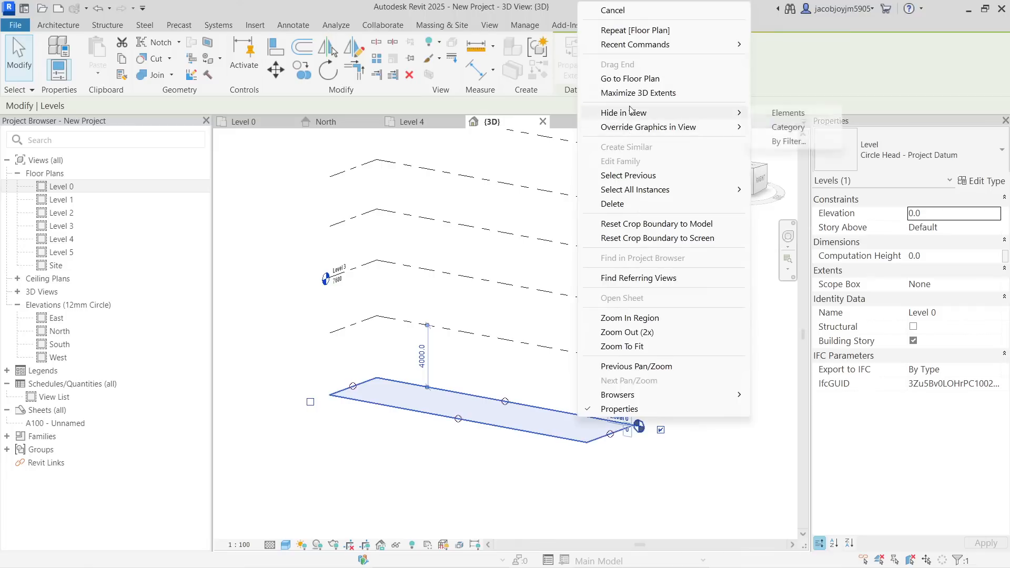
left_click(632, 79)
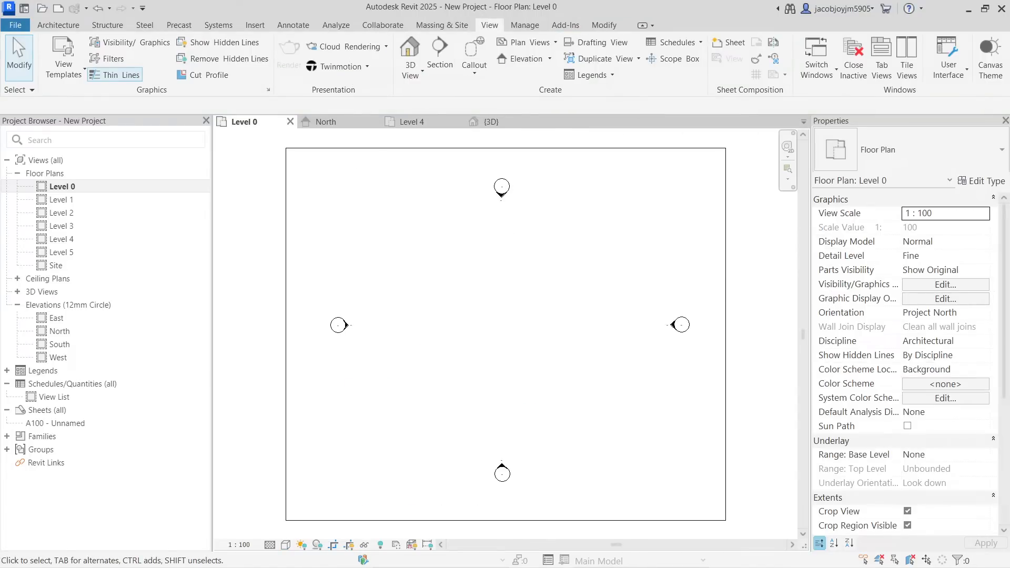
Close the inactive views, reopen the default 3D view, and tile it beside the Level 0 plan with both zoomed to fit
left_click(854, 60)
left_click(410, 50)
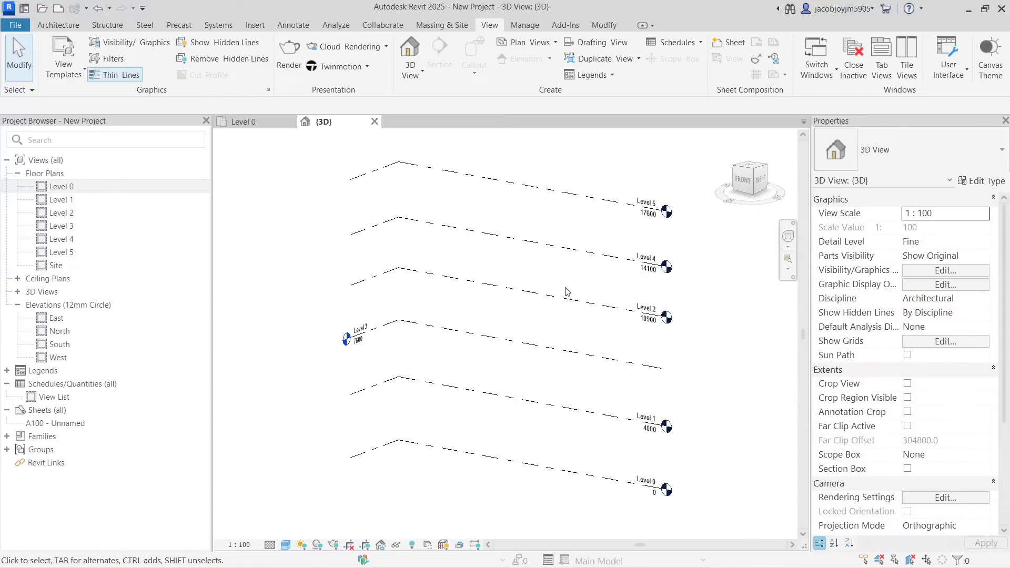
left_click(907, 66)
middle_click(405, 232)
middle_click(405, 233)
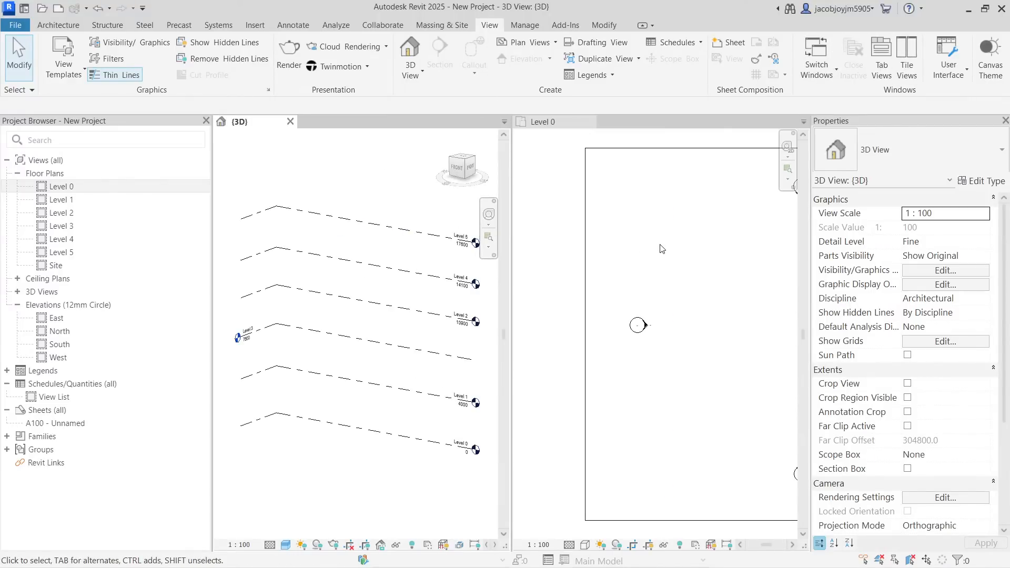
middle_click(659, 245)
middle_click(660, 245)
scroll(647, 361, "up", 1)
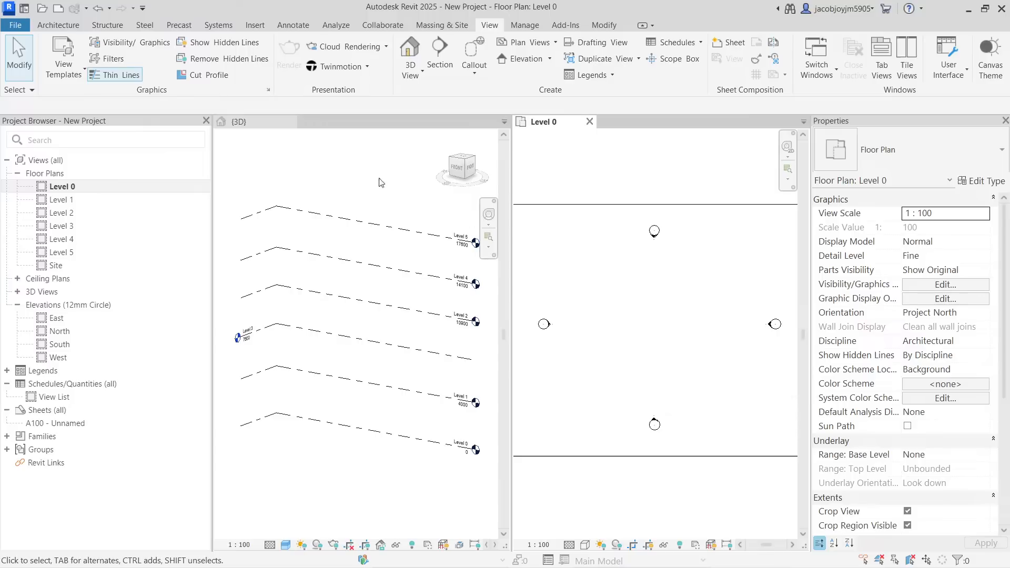
Start the architectural Wall tool and examine the available Basic, Curtain and Stacked Wall types, keeping Wall-Ext_102Bwk-75Ins-100LBlk-12P
left_click(70, 27)
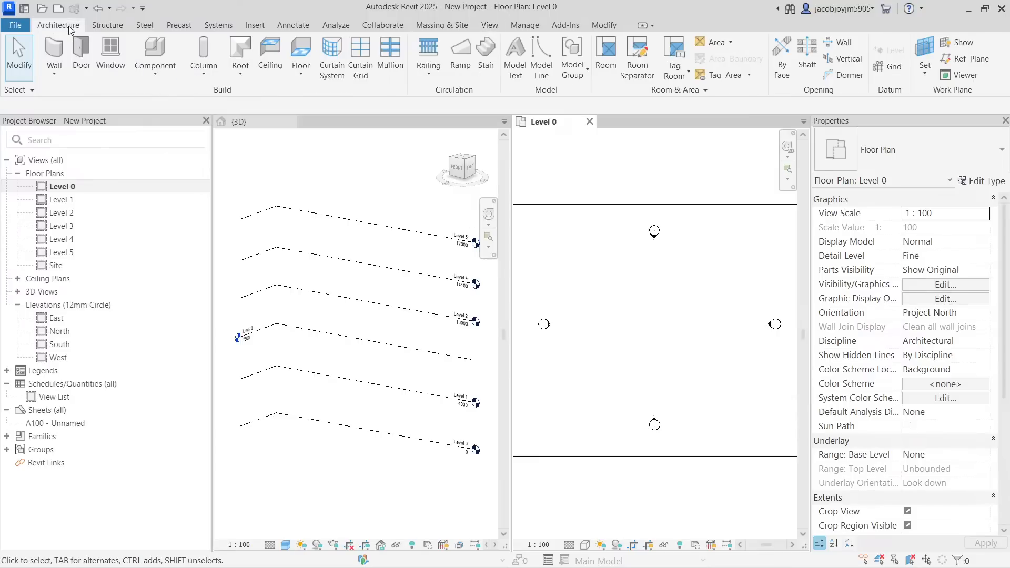
left_click(56, 71)
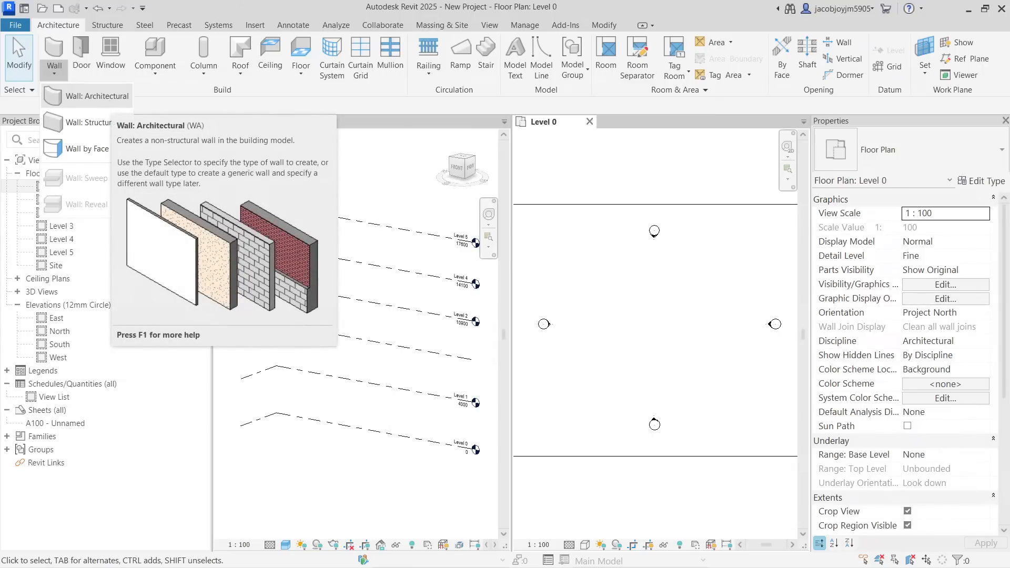
left_click(108, 100)
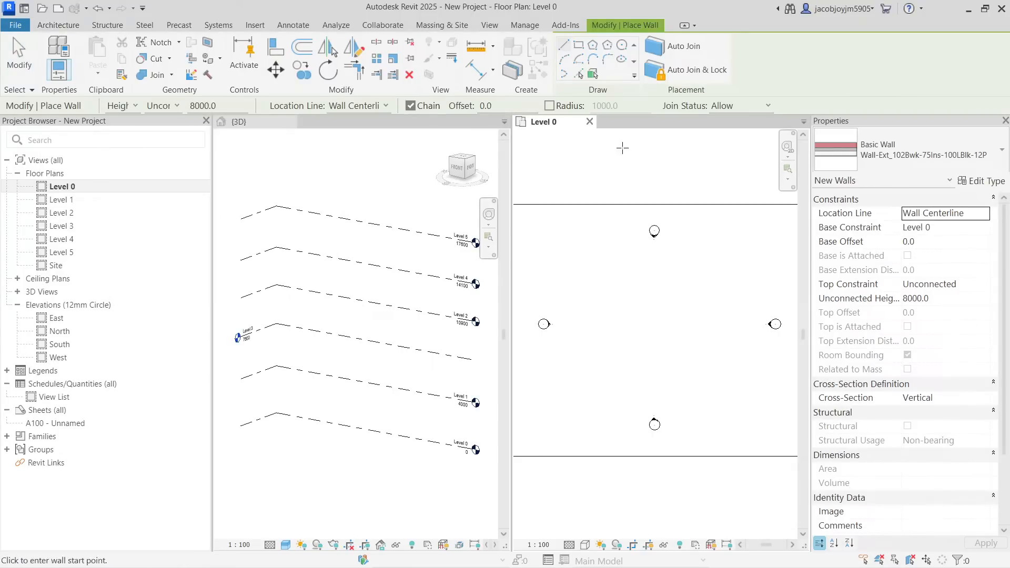
left_click(899, 159)
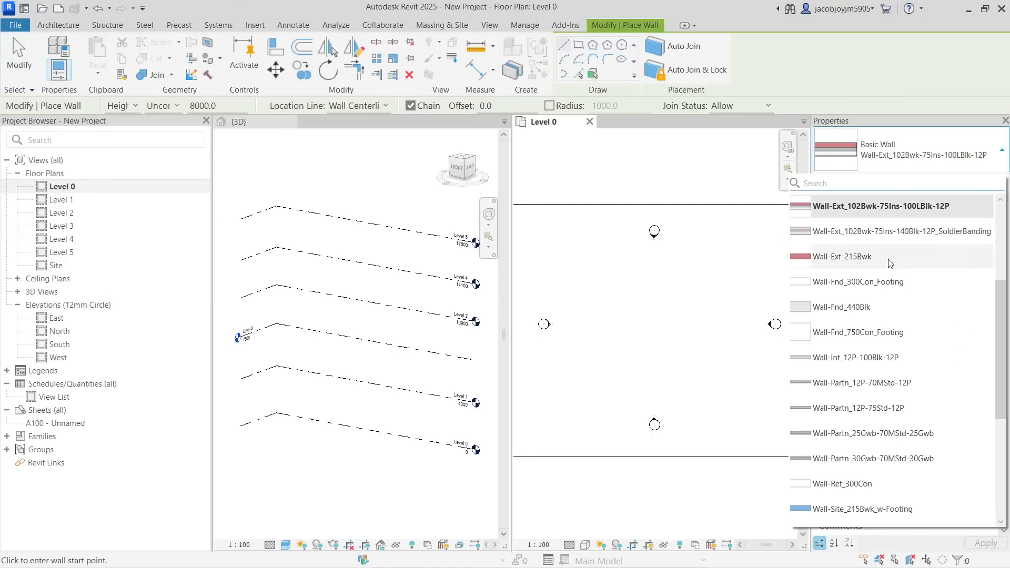
scroll(884, 310, "up", 5)
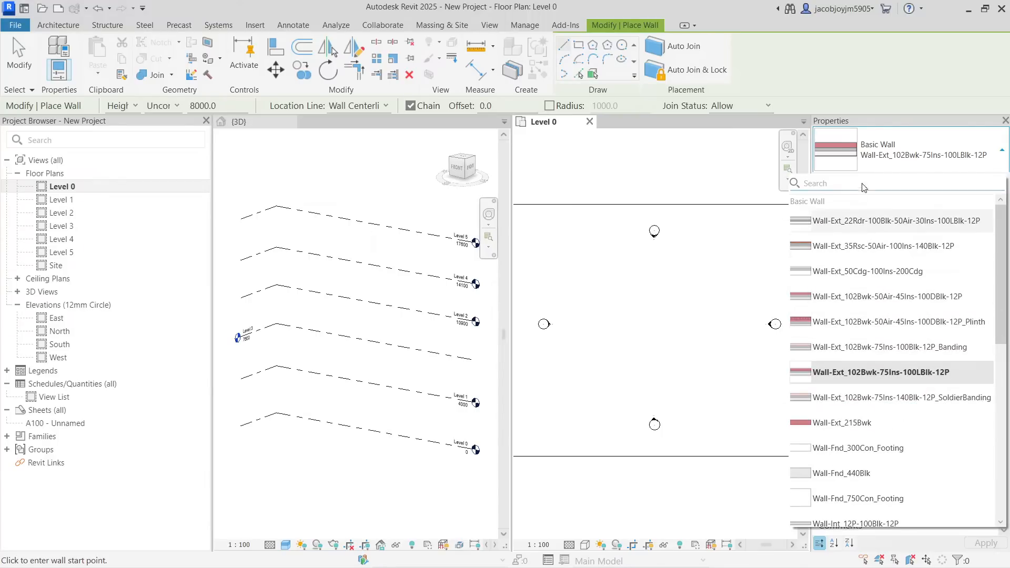
scroll(861, 271, "down", 7)
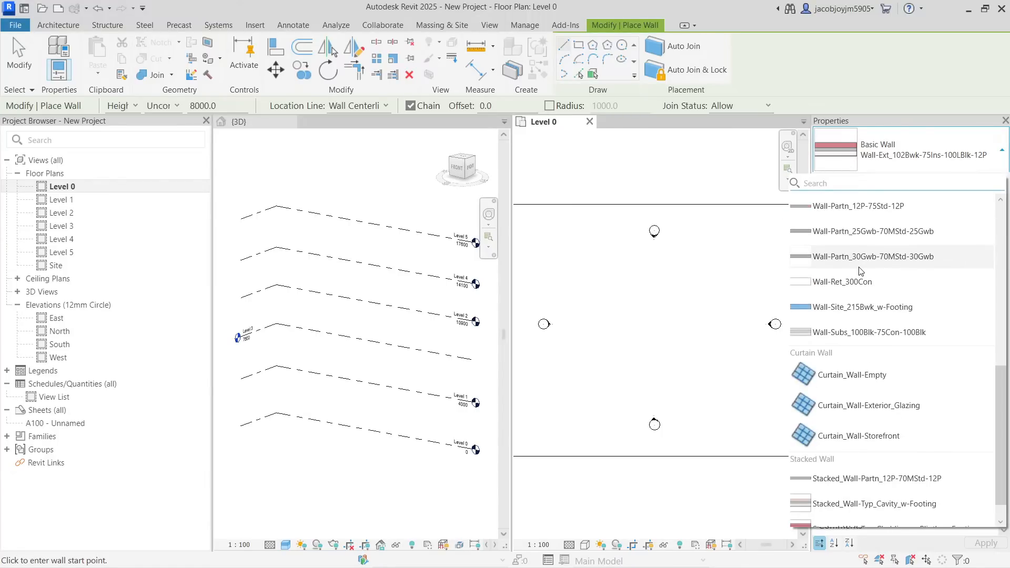
scroll(861, 271, "down", 1)
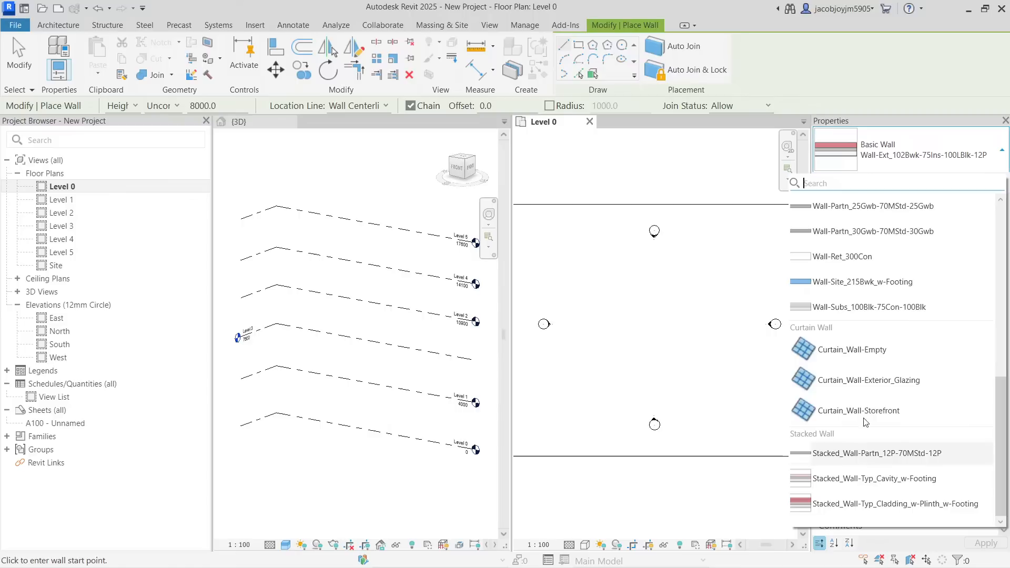
scroll(865, 423, "up", 8)
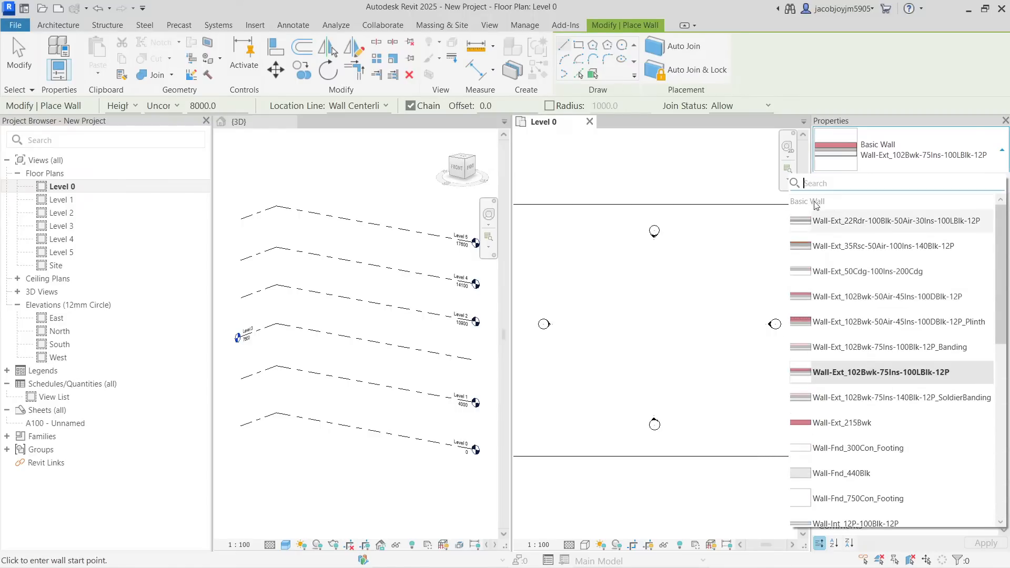
scroll(801, 203, "down", 8)
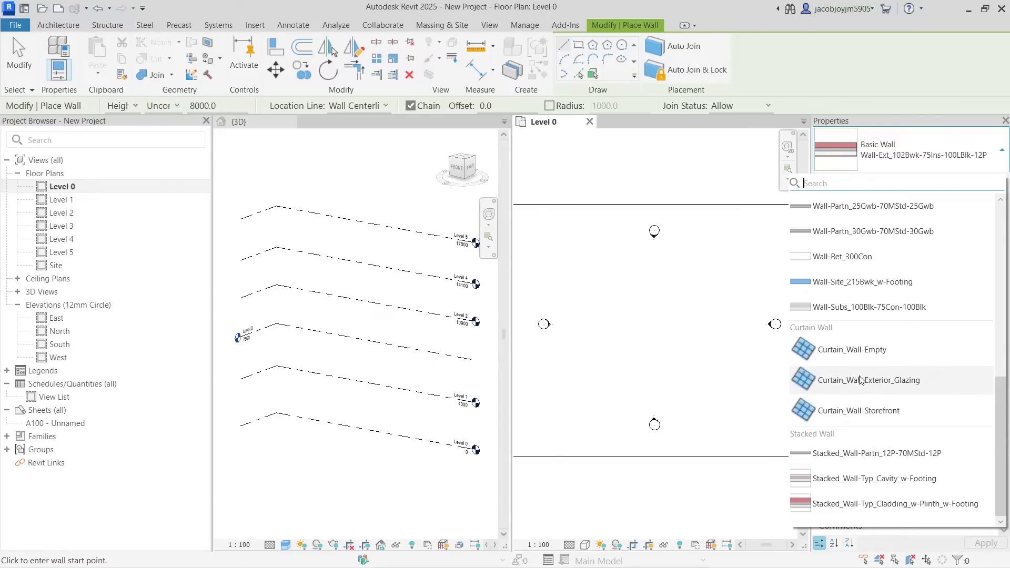
scroll(859, 364, "up", 8)
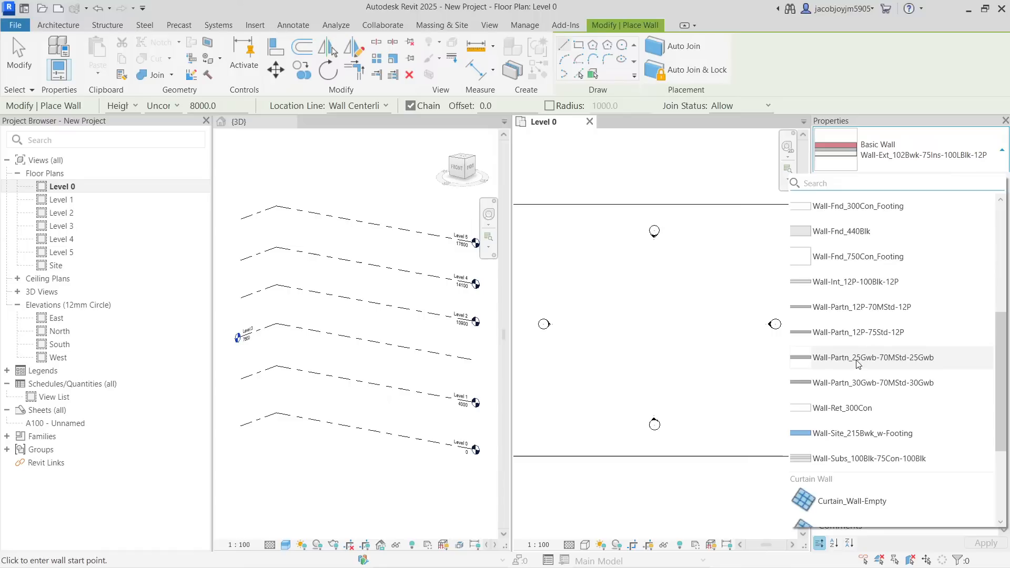
scroll(858, 366, "up", 1)
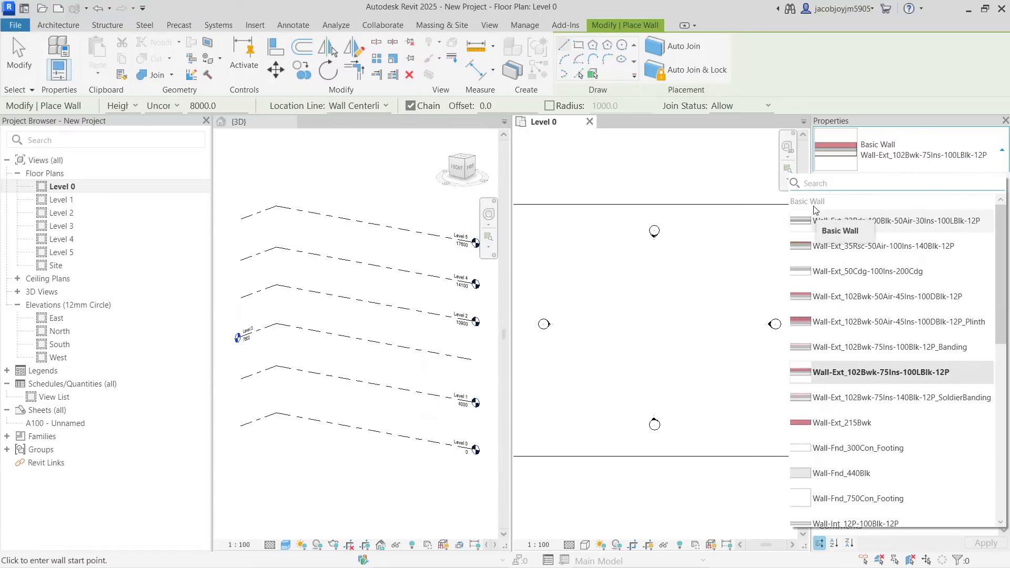
scroll(889, 400, "down", 10)
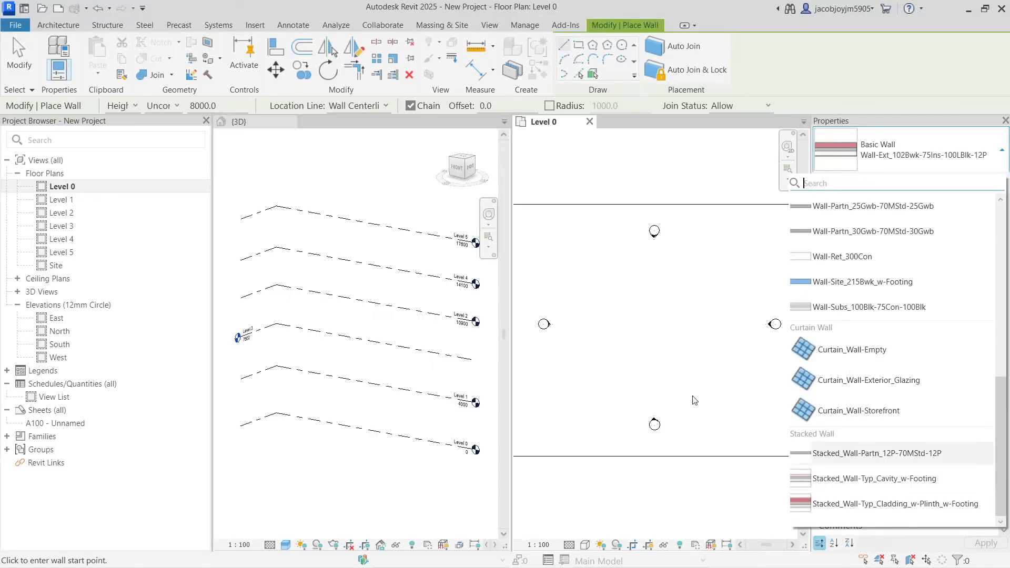
left_click(634, 325)
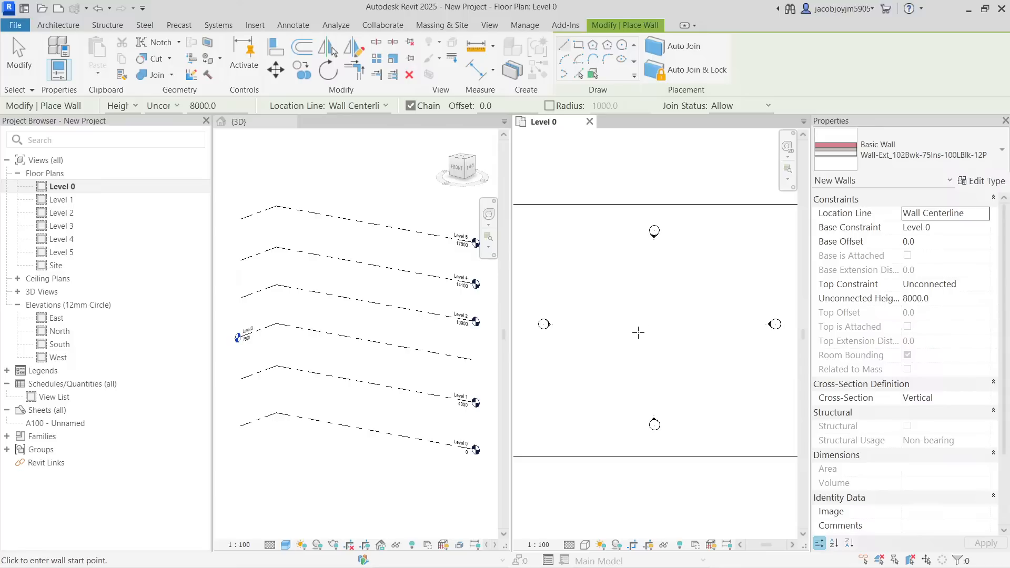
Draw a vertical wall about 6000 long near the middle of the Level 0 plan, with an unconnected height of 8000
left_click(634, 296)
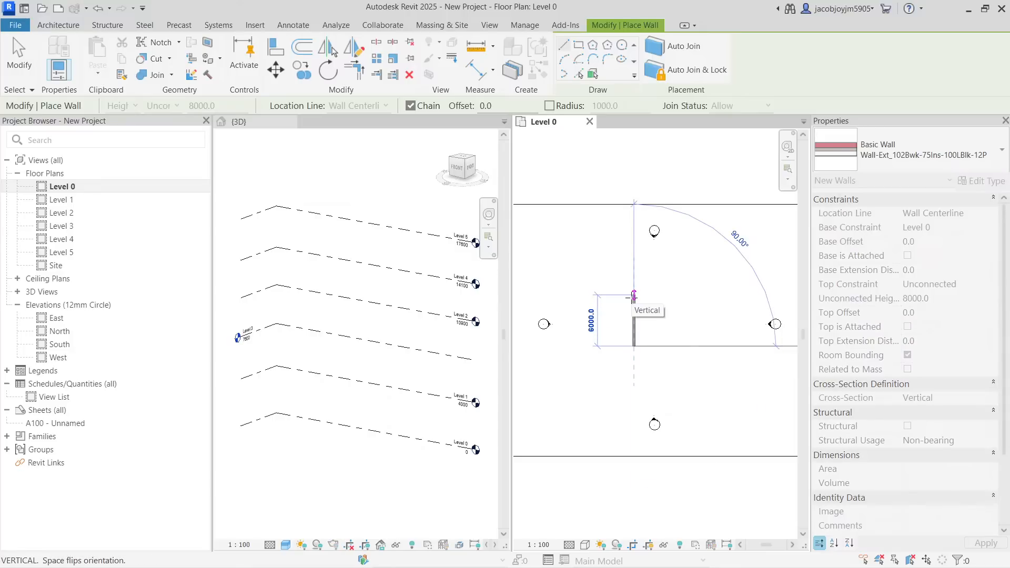
left_click(634, 346)
key("Escape")
key("Escape")
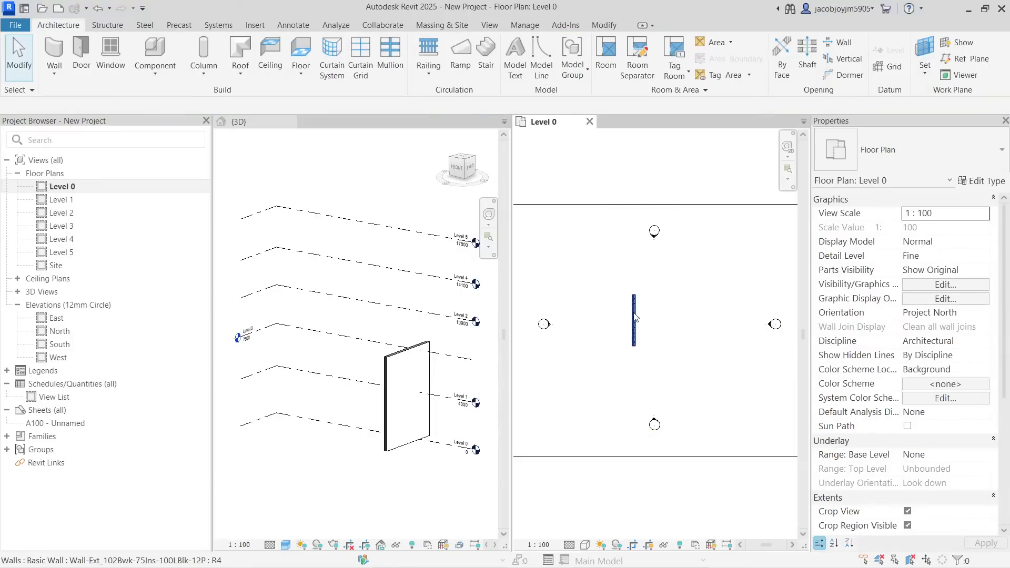
With Chain enabled, draw a horizontal wall about 4500 long and a connected vertical wall, then examine their joined corner
left_click(49, 54)
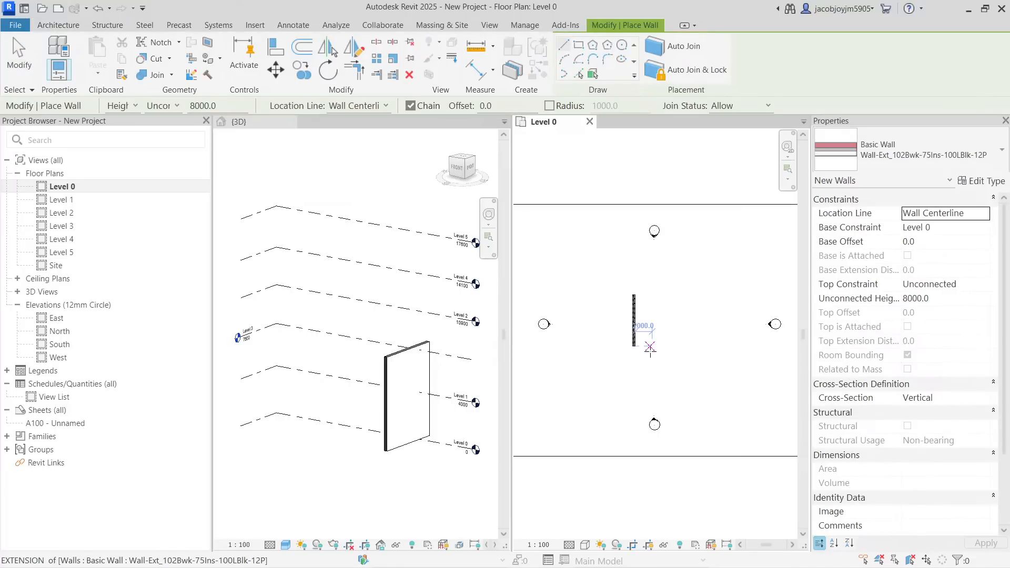
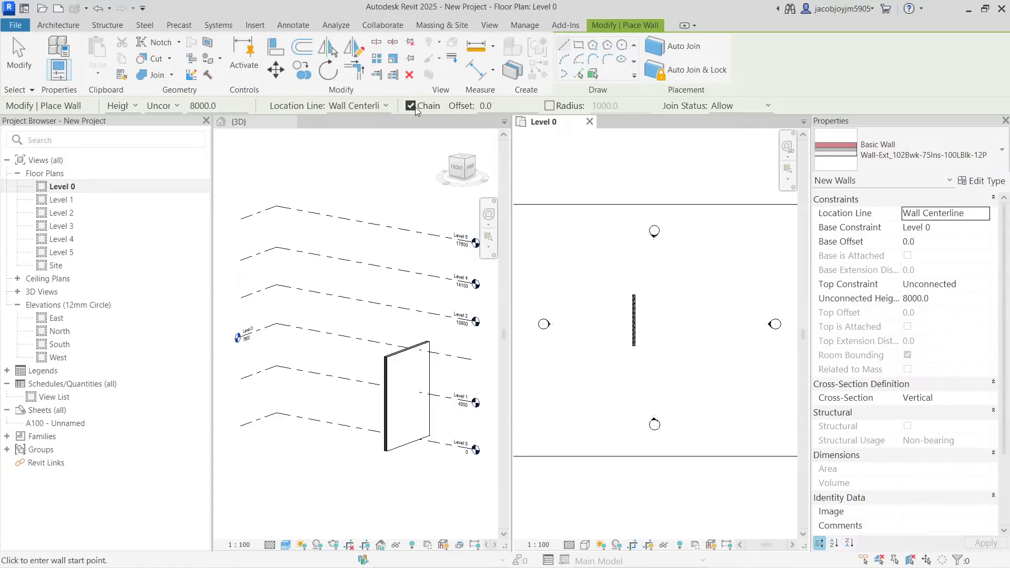
scroll(668, 319, "up", 3)
middle_click_drag(657, 321, 598, 282)
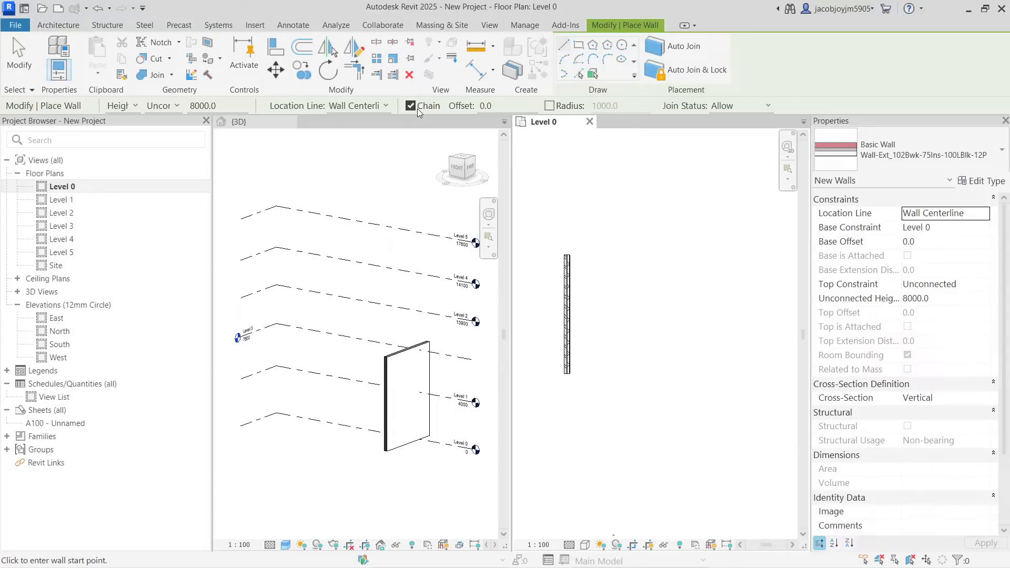
left_click(619, 246)
left_click(706, 248)
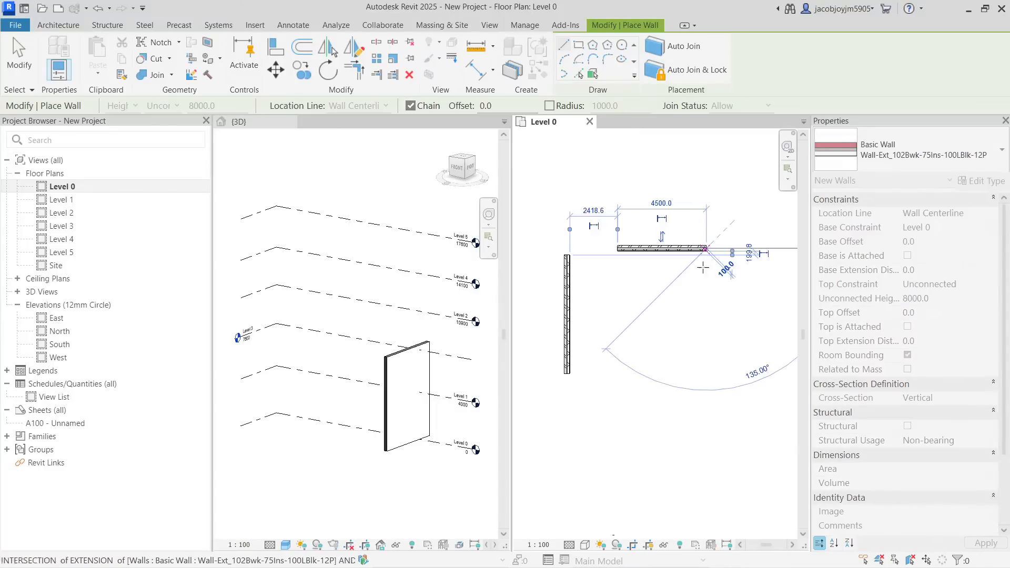
left_click(703, 327)
middle_click_drag(691, 309, 650, 301)
key("Escape")
key("Escape")
scroll(666, 255, "up", 5)
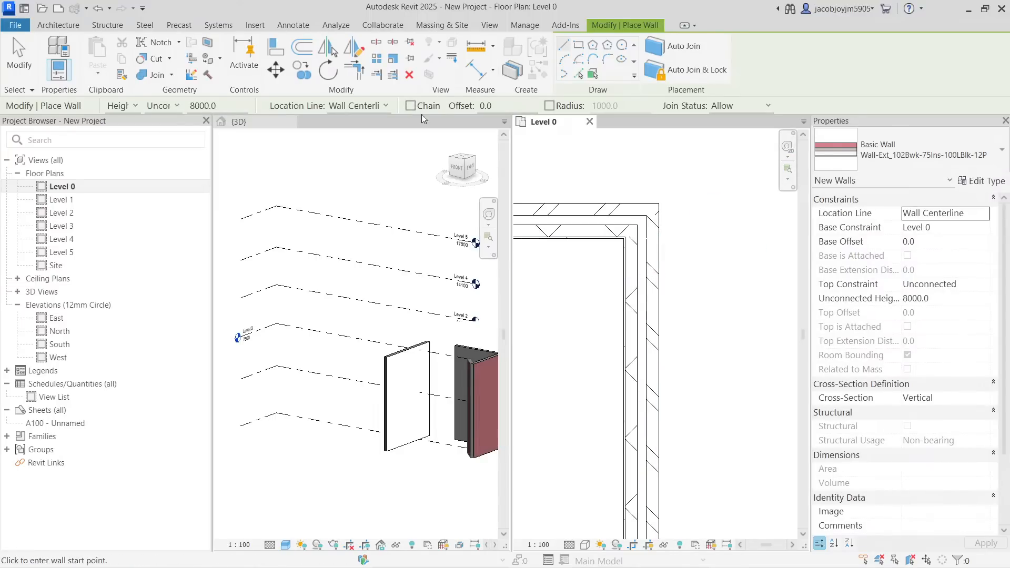
With Chain disabled, draw a separate horizontal wall about 2600 long beside the L-shaped corner and check it in 3D
scroll(624, 205, "down", 5)
left_click(626, 196)
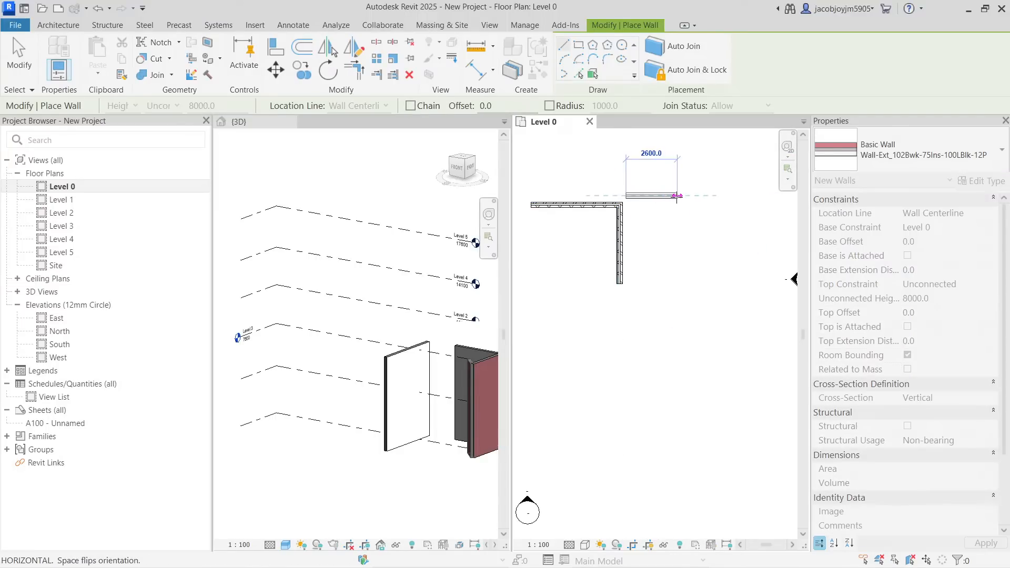
left_click(677, 196)
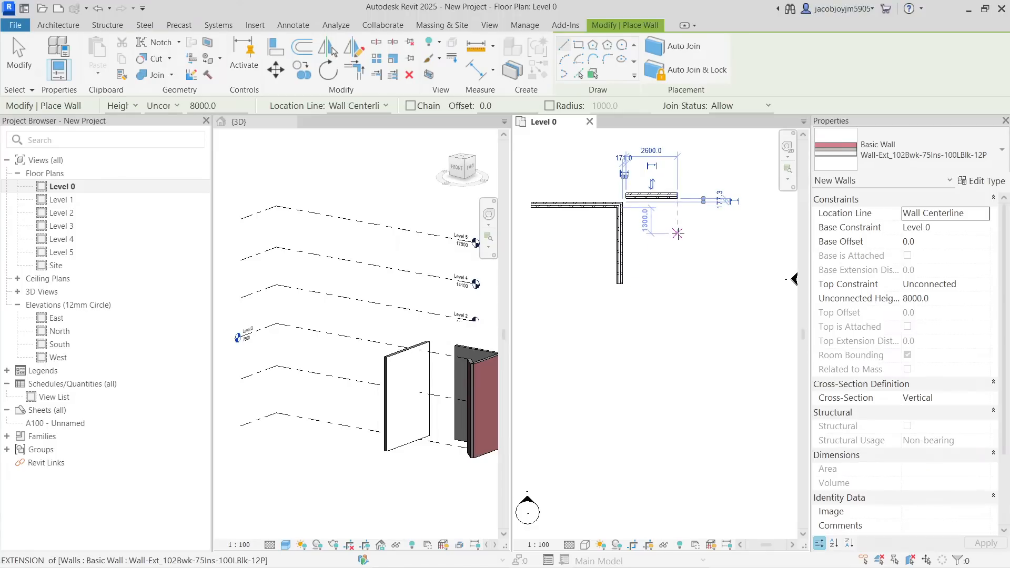
scroll(316, 318, "down", 4)
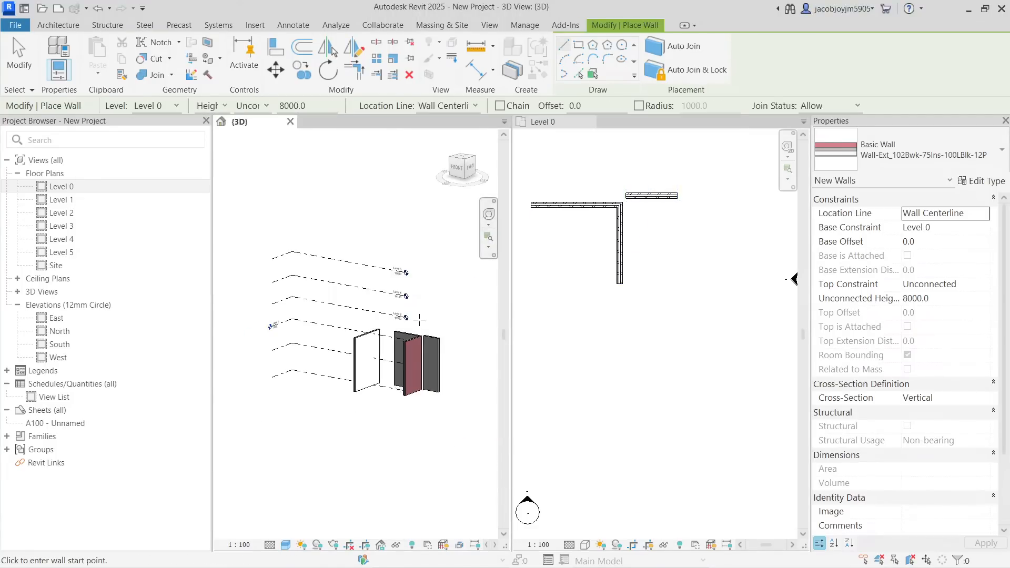
middle_click_drag(419, 320, 367, 302)
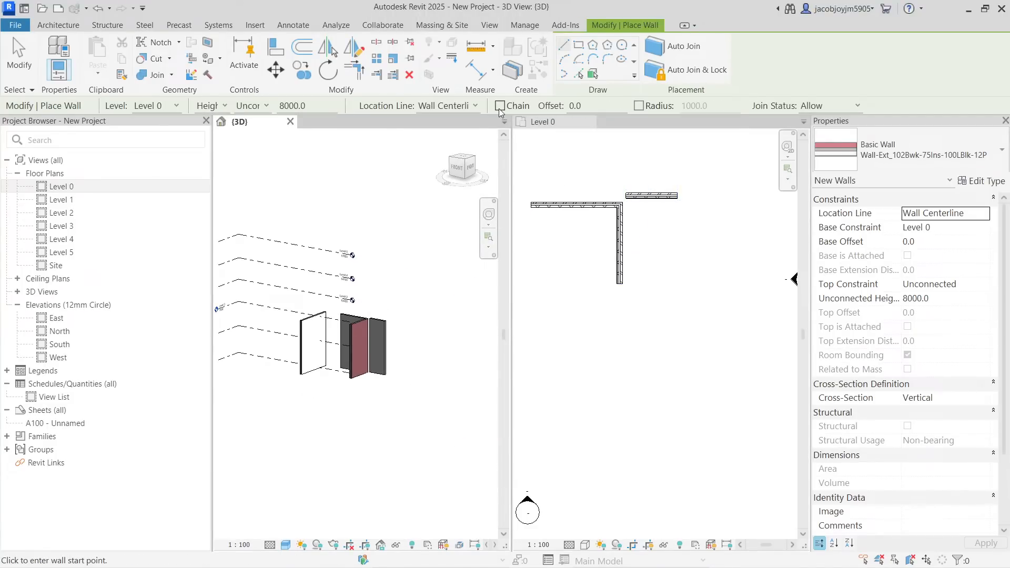
With Chain enabled again, draw a stepped run of five connected walls below the existing ones in the Level 0 plan
left_click(558, 319)
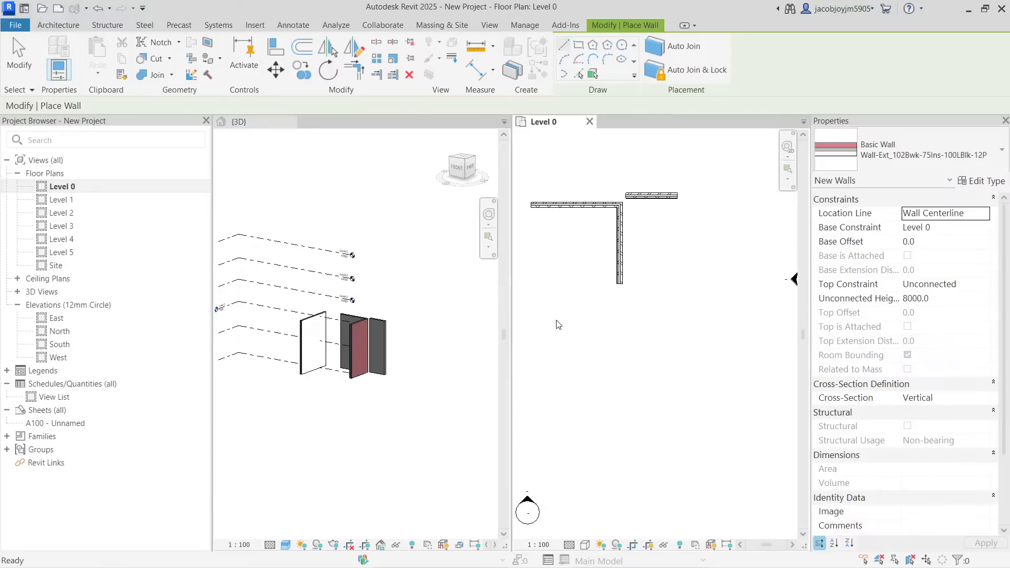
left_click(556, 320)
left_click(608, 319)
left_click(609, 379)
left_click(678, 379)
left_click(678, 347)
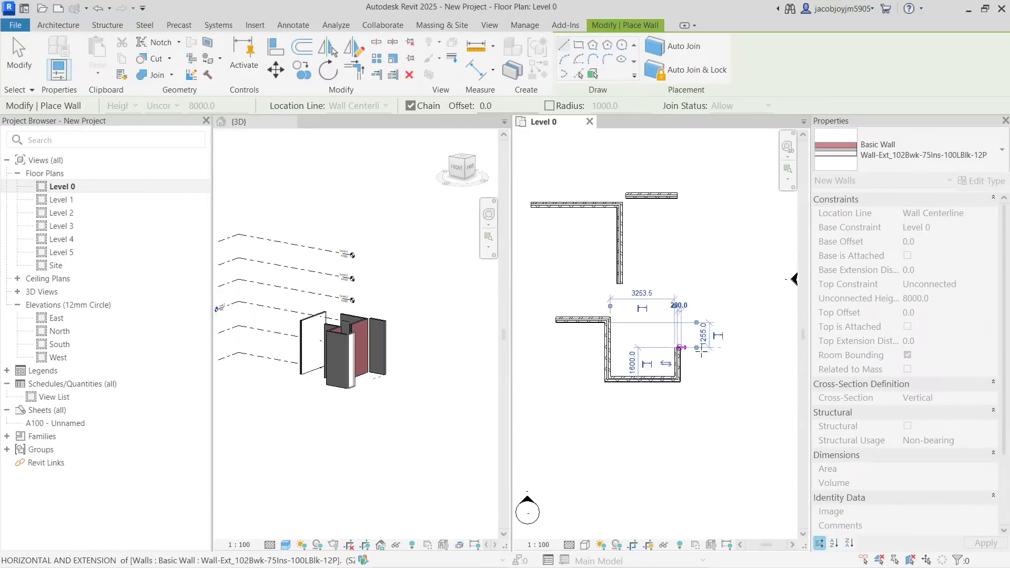
left_click(722, 347)
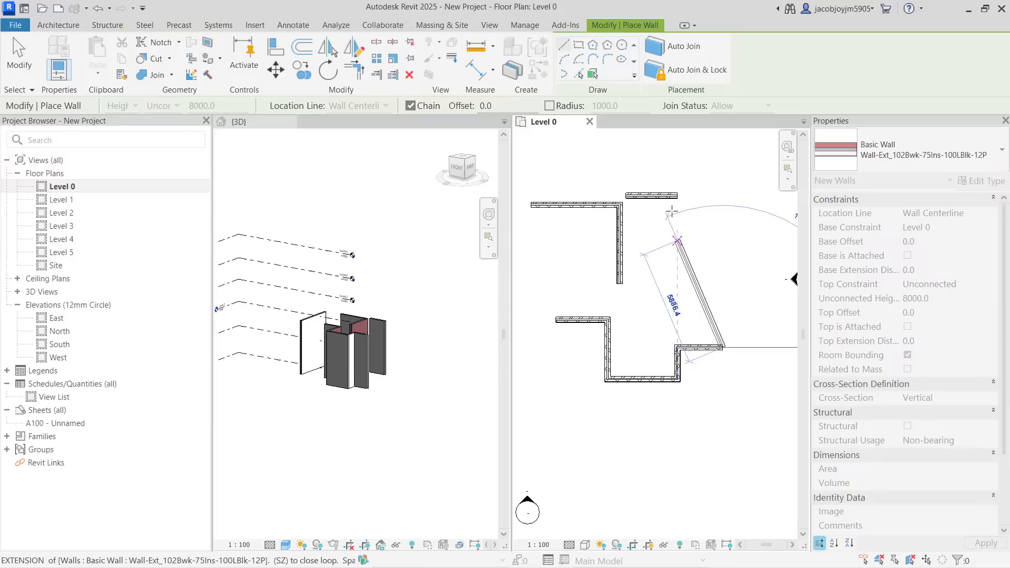
key("Escape")
key("Escape")
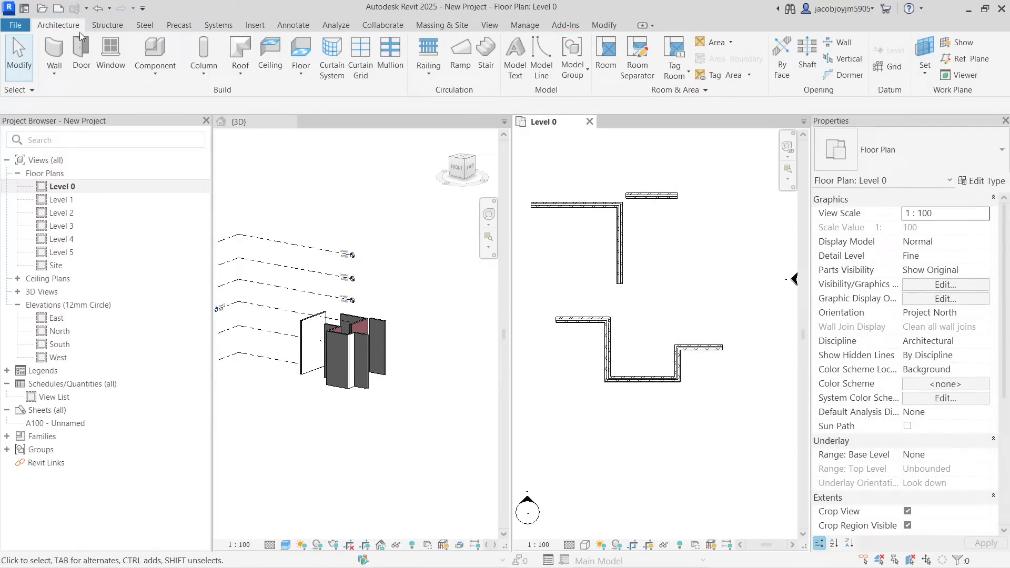
With Auto Join enabled, draw a vertical wall about 2400 long across the short horizontal wall and continue it with a horizontal segment
key("w")
key("a")
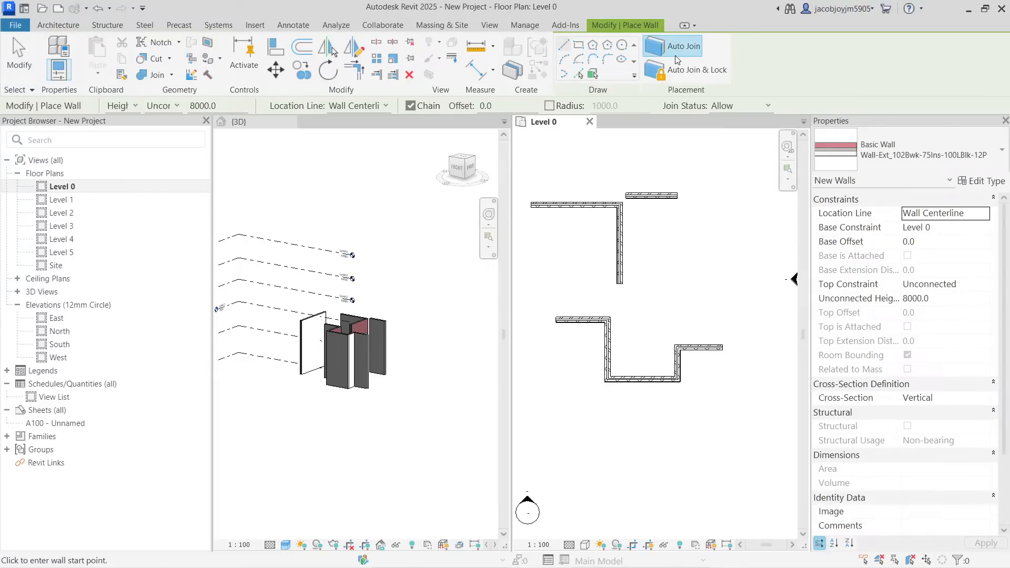
scroll(654, 213, "up", 2)
left_click(654, 216)
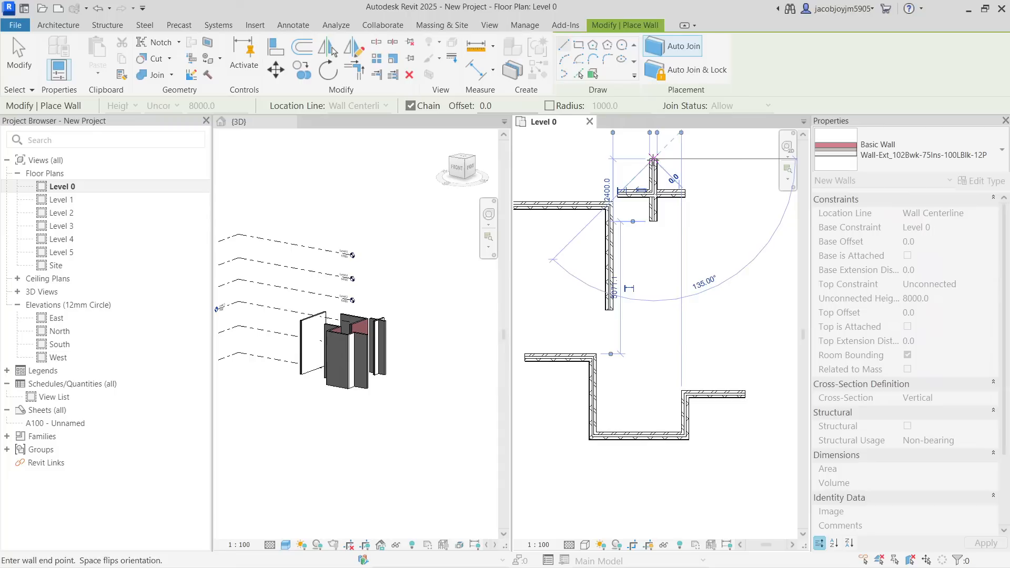
left_click(654, 159)
left_click(705, 158)
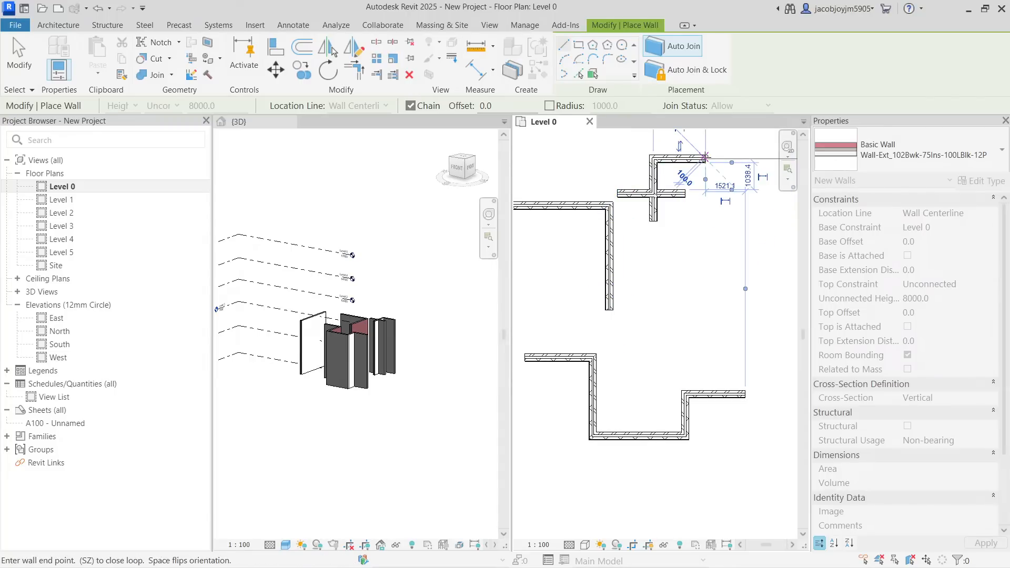
key("Escape")
scroll(662, 138, "up", 2)
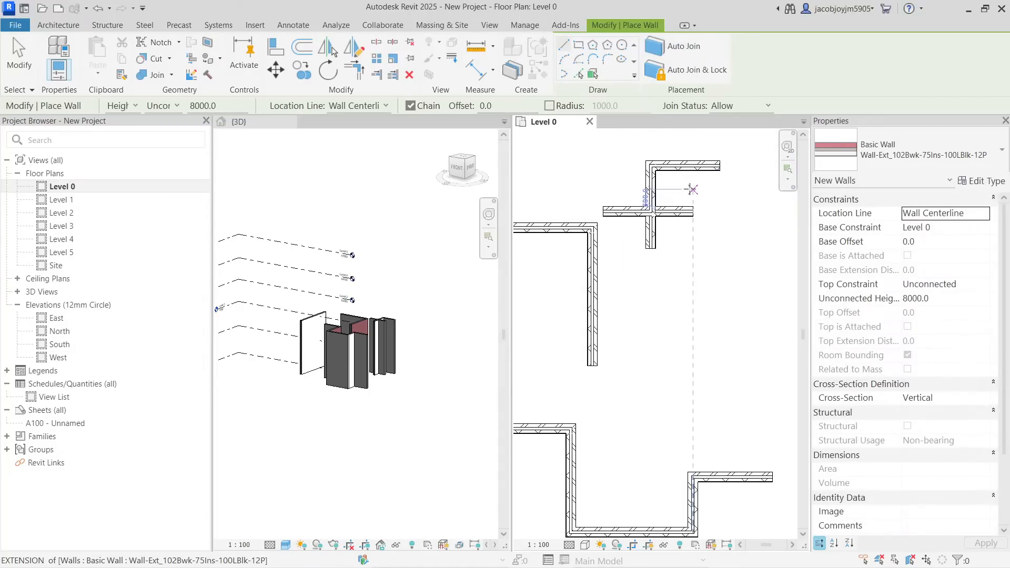
With Auto Join off, draw a short vertical wall crossing the uppermost horizontal wall
left_click(693, 143)
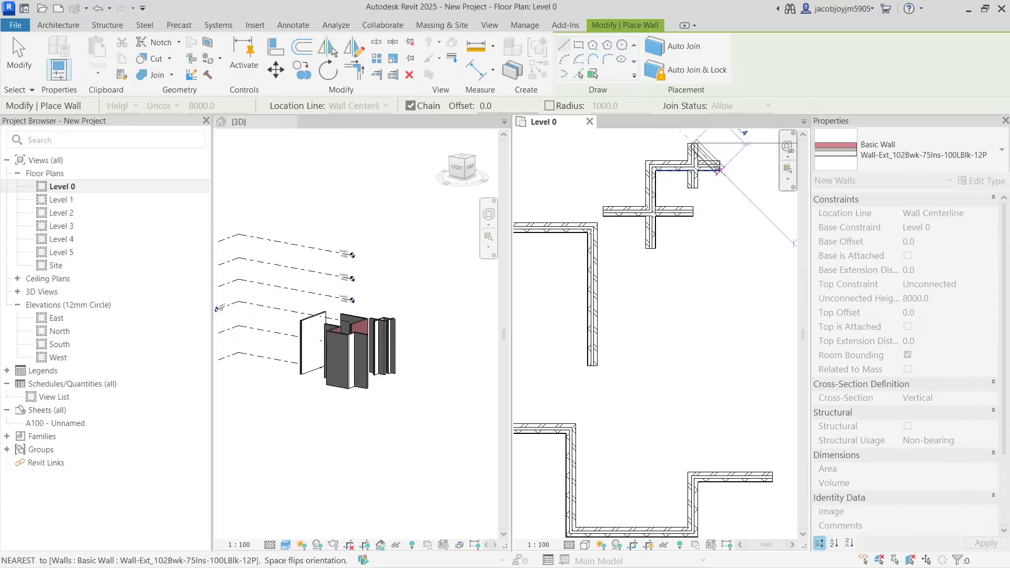
key("Escape")
key("Escape")
scroll(713, 194, "down", 1)
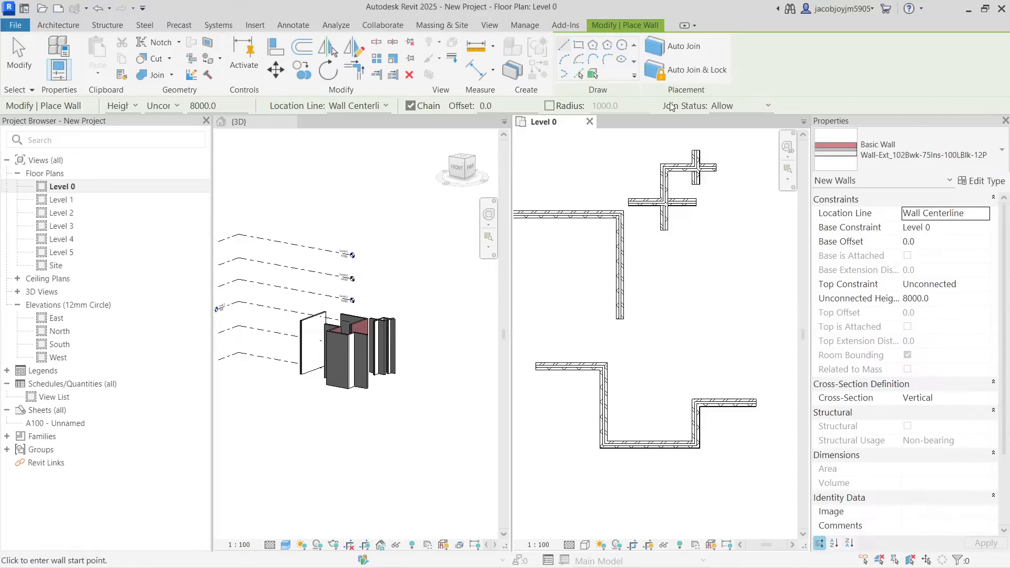
With Auto Join & Lock enabled, draw a horizontal wall across the L-shape's vertical wall, a vertical segment about 2100 long, and another horizontal segment
left_click(685, 69)
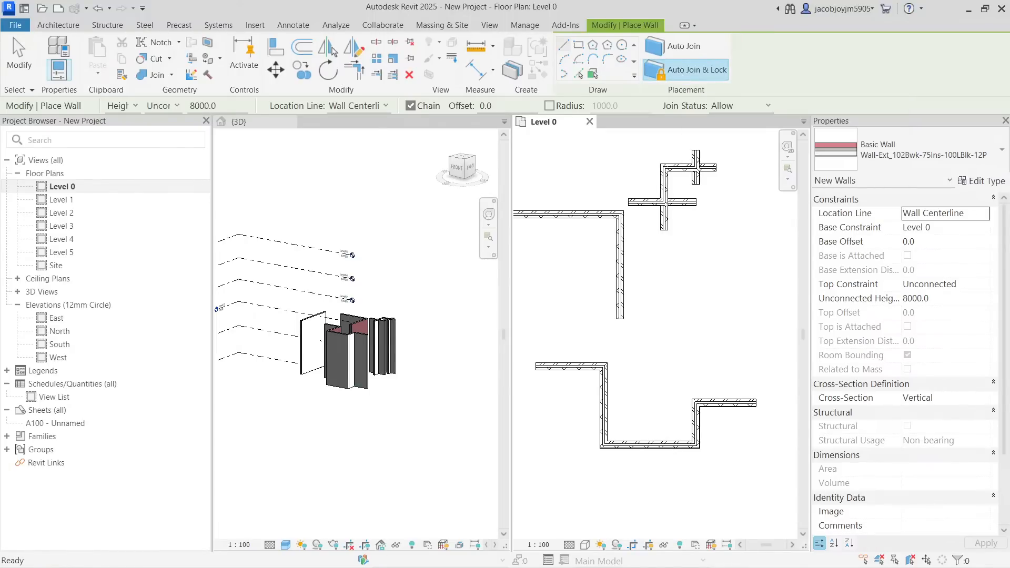
left_click(572, 293)
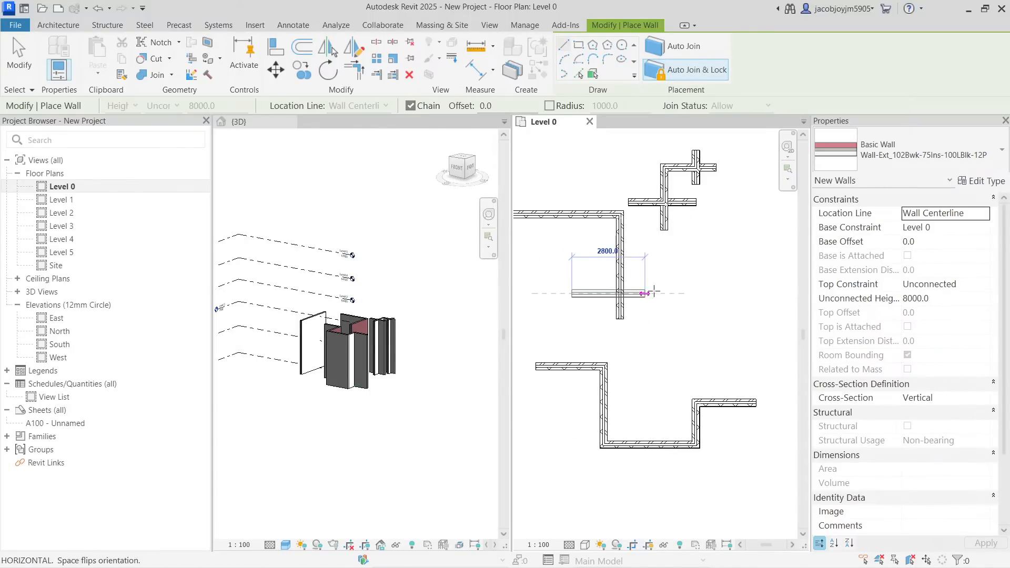
left_click(674, 293)
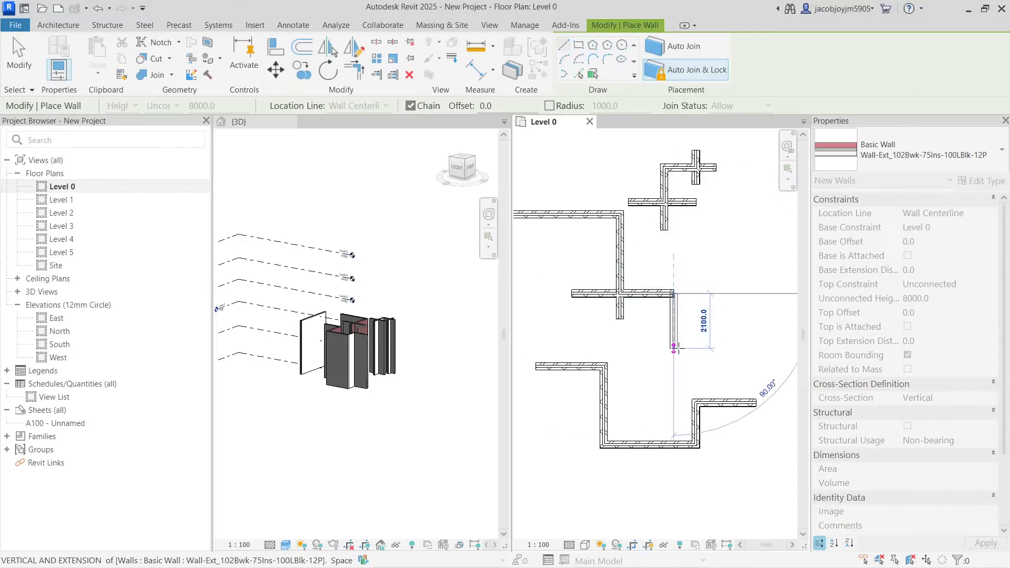
left_click(674, 348)
left_click(739, 349)
key("Escape")
key("Escape")
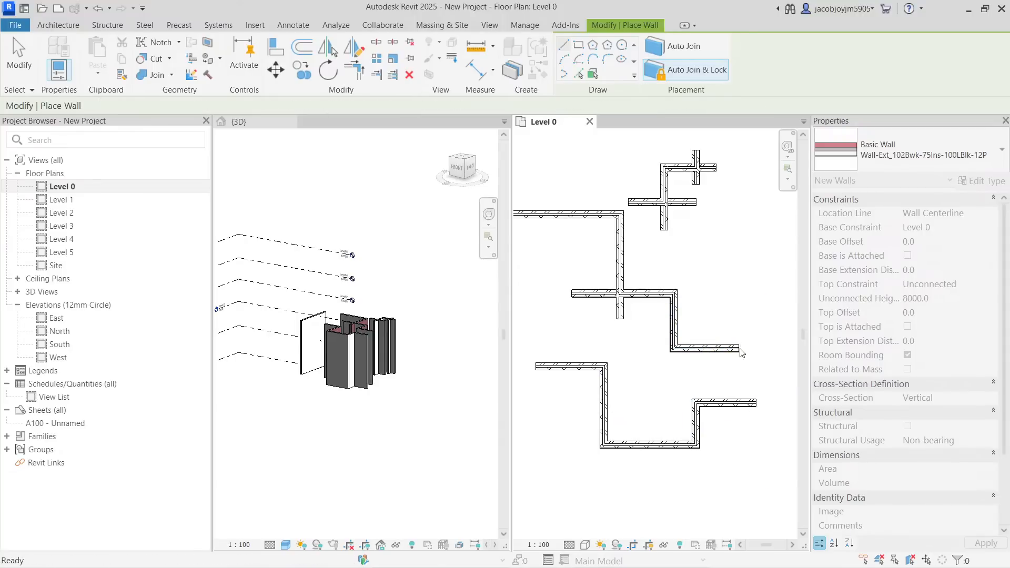
Move the crossing horizontal wall down and the L-shape's vertical wall to the left to test the locked join
left_click(623, 294)
scroll(638, 294, "up", 1)
left_click_drag(639, 294, 641, 322)
left_click(626, 283)
left_click(617, 281)
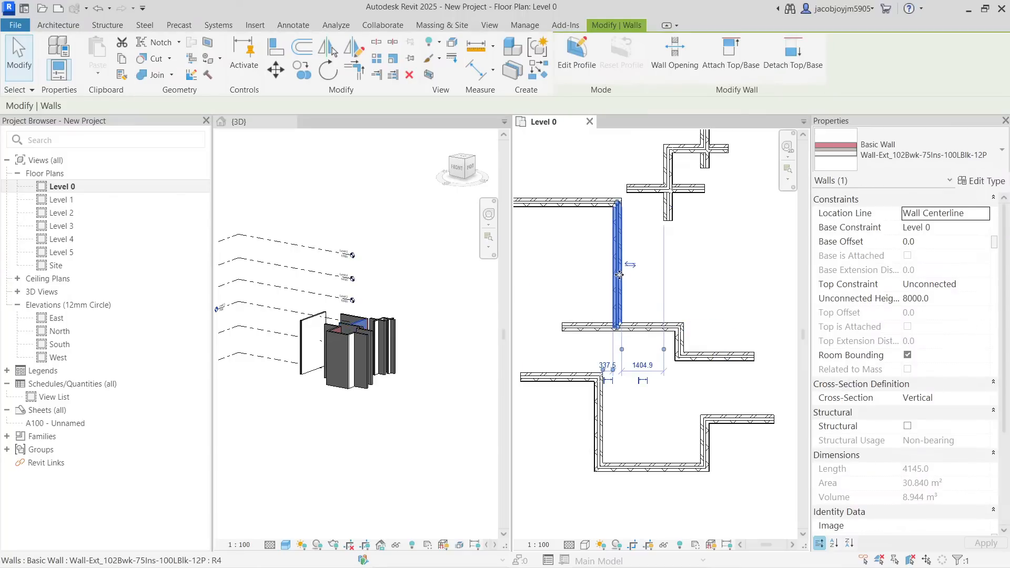
left_click_drag(617, 284, 593, 286)
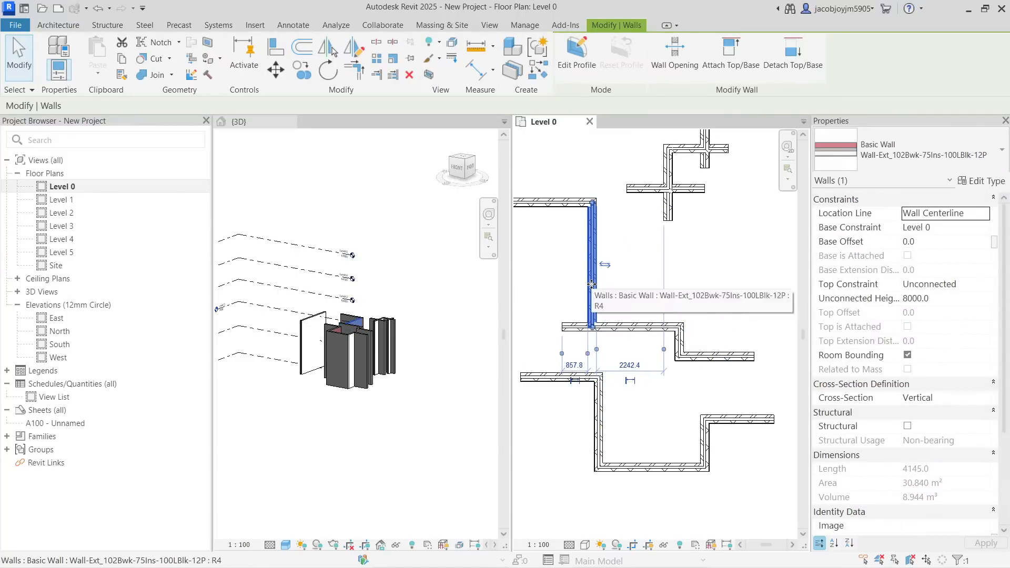
Trim the crossing horizontal wall and the L-shape's vertical wall into a corner, removing the stub beyond them
left_click(614, 337)
left_click(614, 340)
key("Escape")
key("t")
key("r")
left_click(615, 329)
left_click(594, 298)
key("Escape")
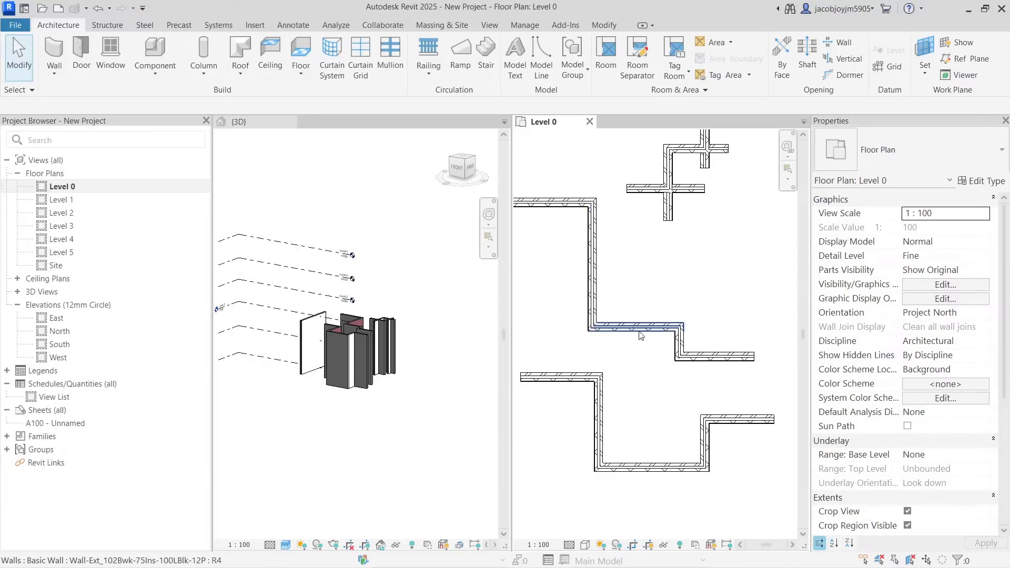
Move the trimmed horizontal wall up to about 2000 above the next horizontal wall
left_click(658, 328)
left_click_drag(658, 328, 655, 289)
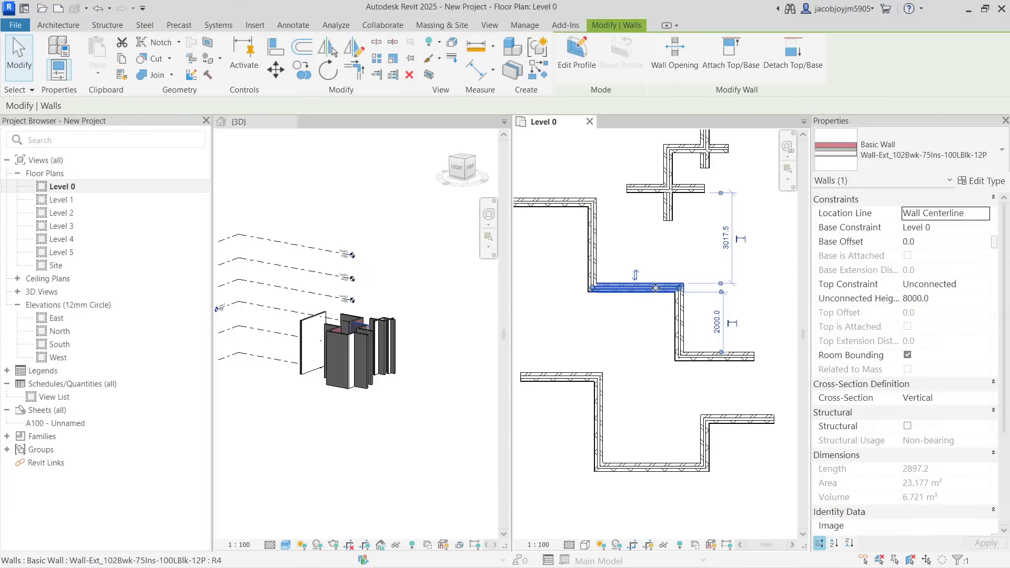
key("Escape")
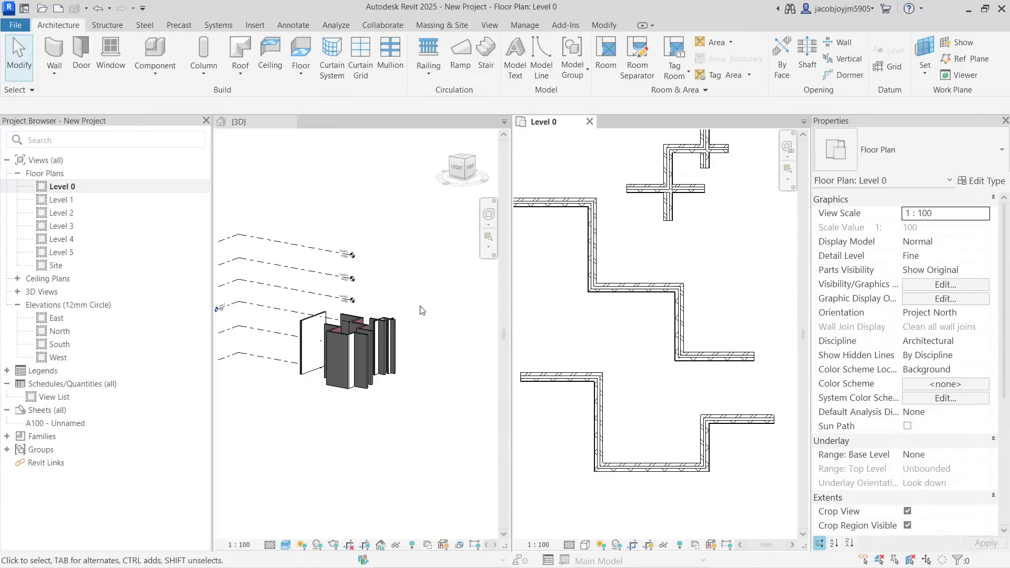
Select the first standalone wall in the 3D view and examine its instance properties
left_click(476, 210)
scroll(445, 236, "down", 1)
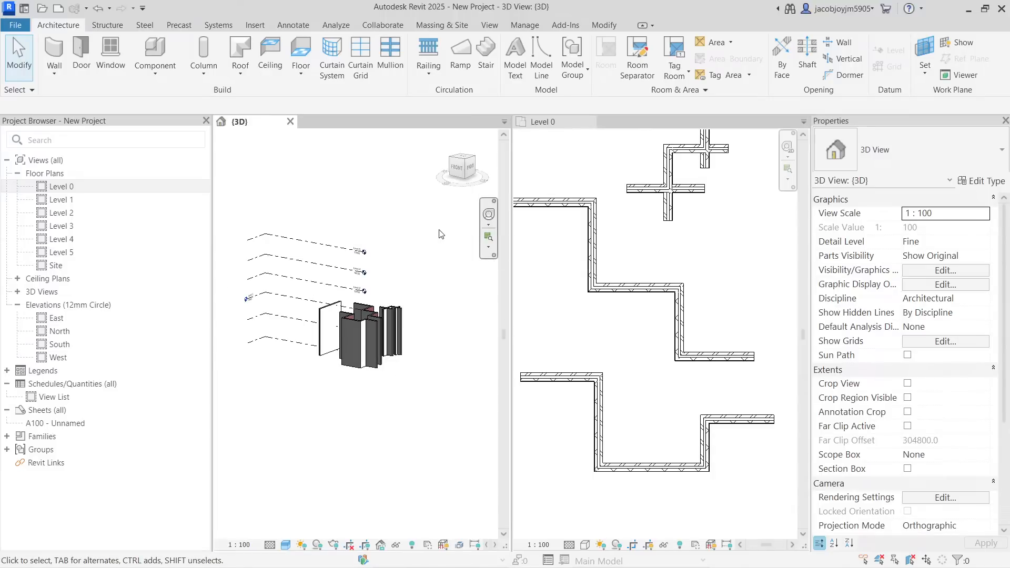
scroll(407, 242, "down", 1)
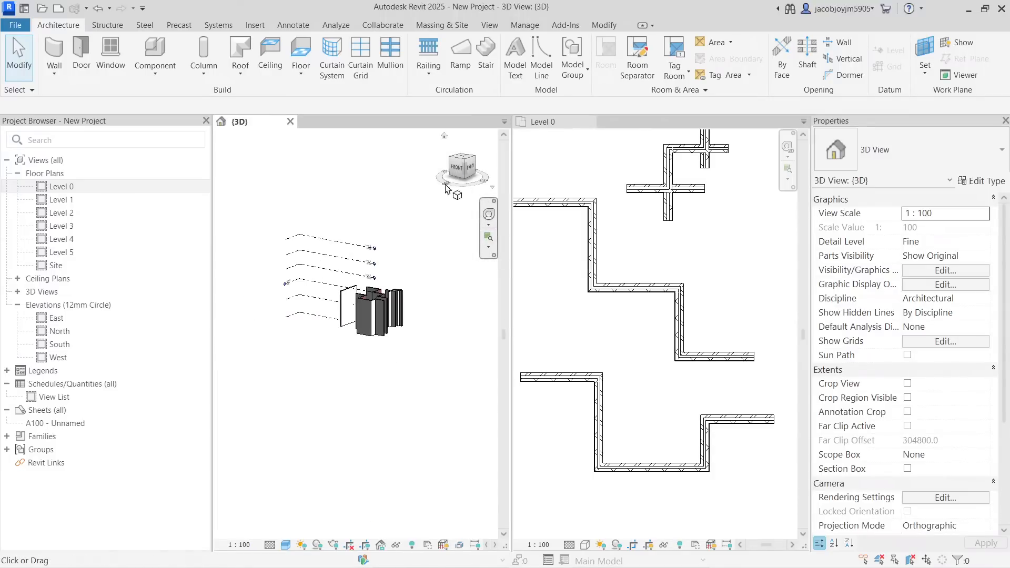
scroll(353, 298, "up", 2)
left_click(345, 305)
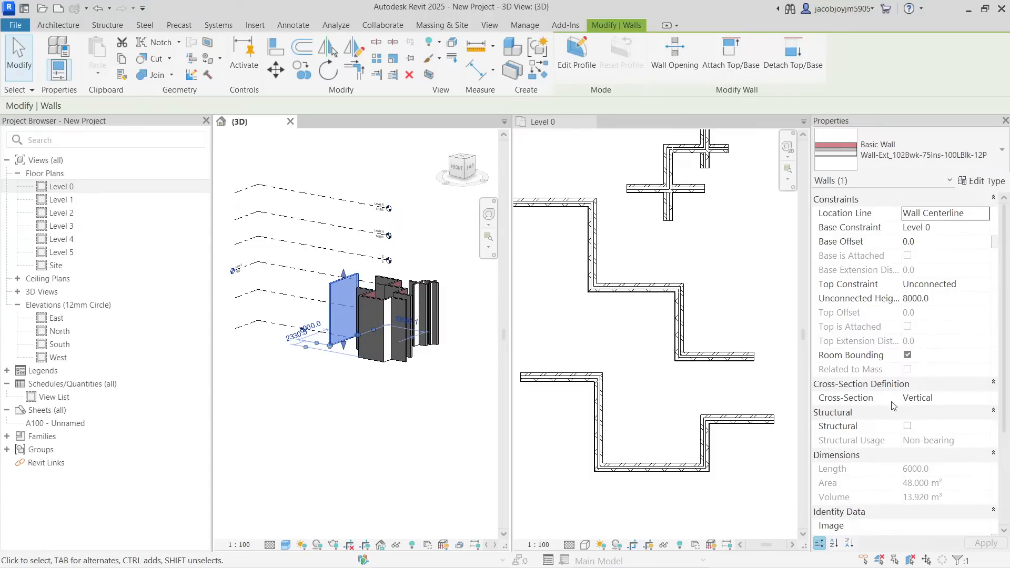
scroll(894, 391, "down", 3)
scroll(889, 413, "up", 3)
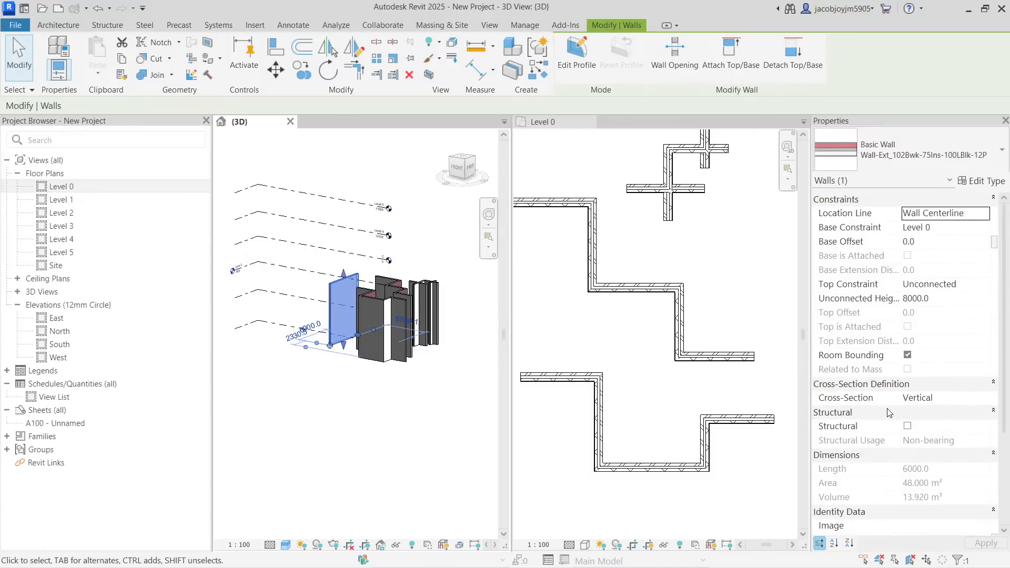
Close the Properties palette, restore it for the selected wall, and review the wall's constraints and dimensions
left_click(1005, 121)
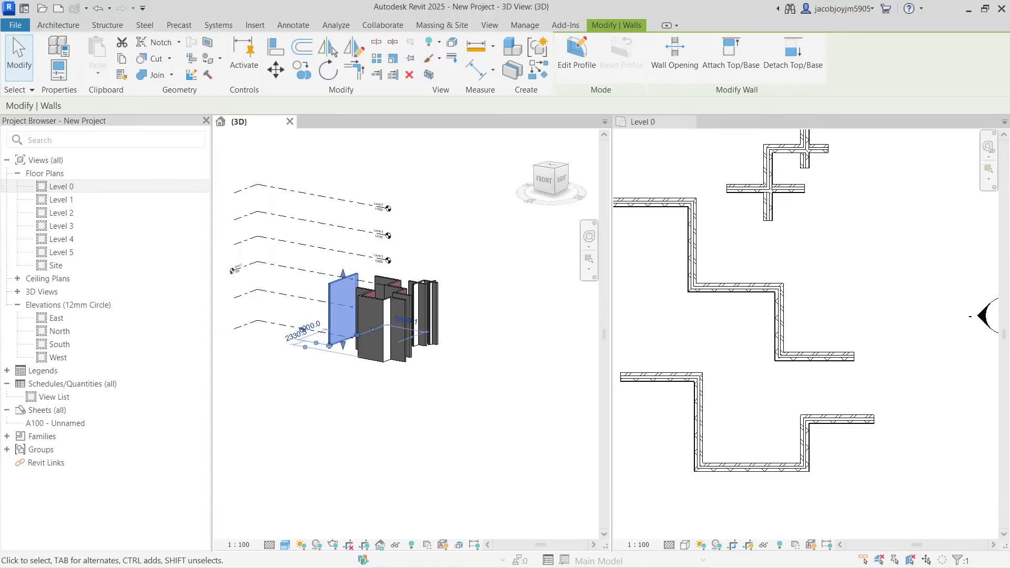
right_click(344, 298)
left_click(403, 559)
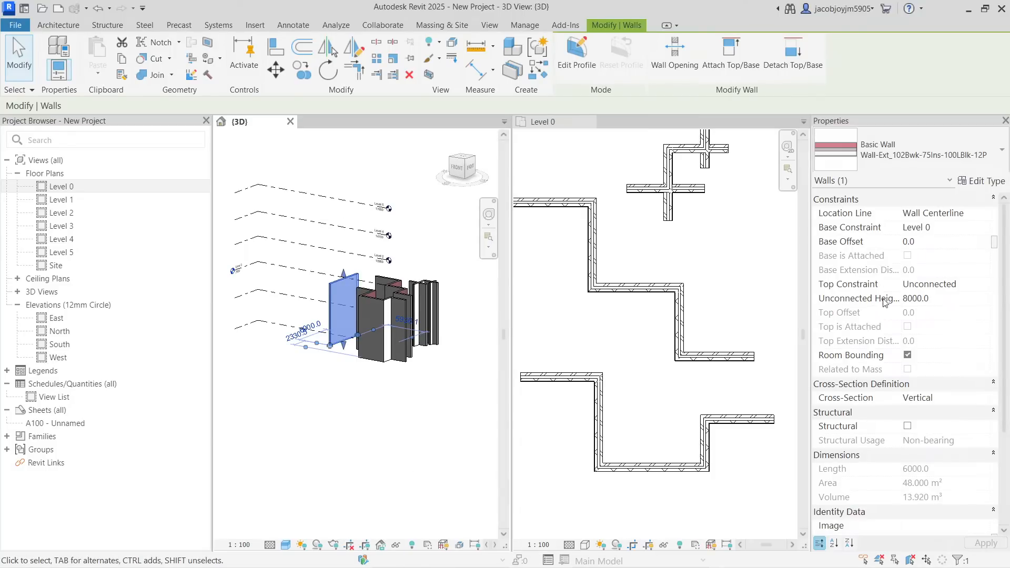
scroll(882, 374, "down", 3)
scroll(883, 373, "up", 3)
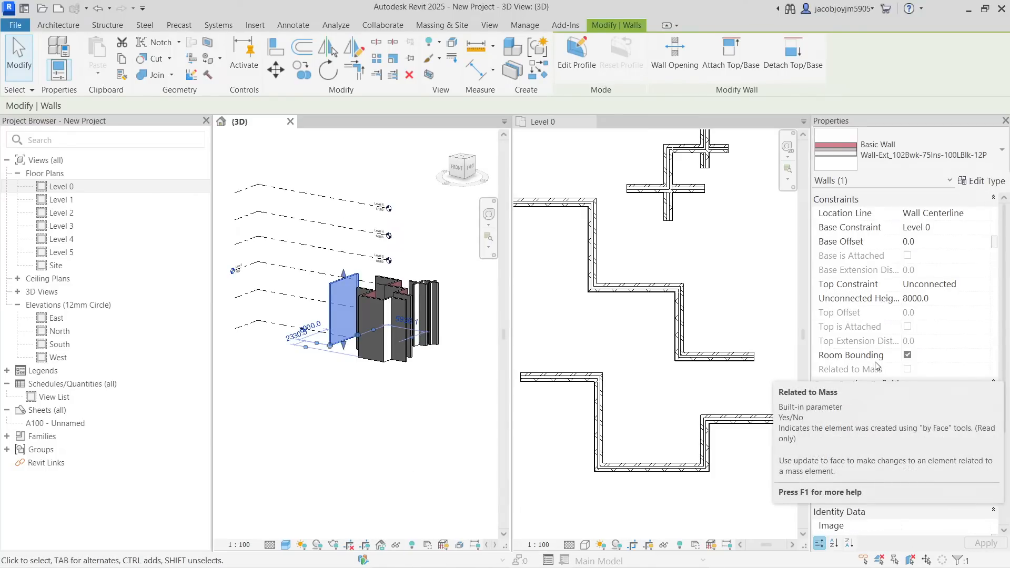
Change the standalone wall's type in the 3D view to Wall-Ext_102Bwk-75Ins-140Blk-12P_SoldierBanding
left_click(362, 424)
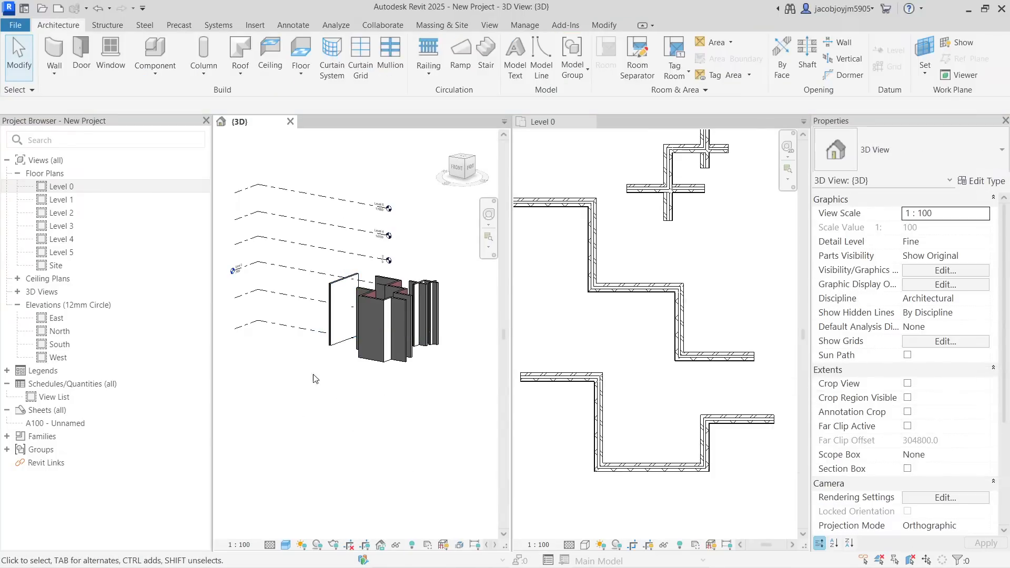
left_click(333, 304)
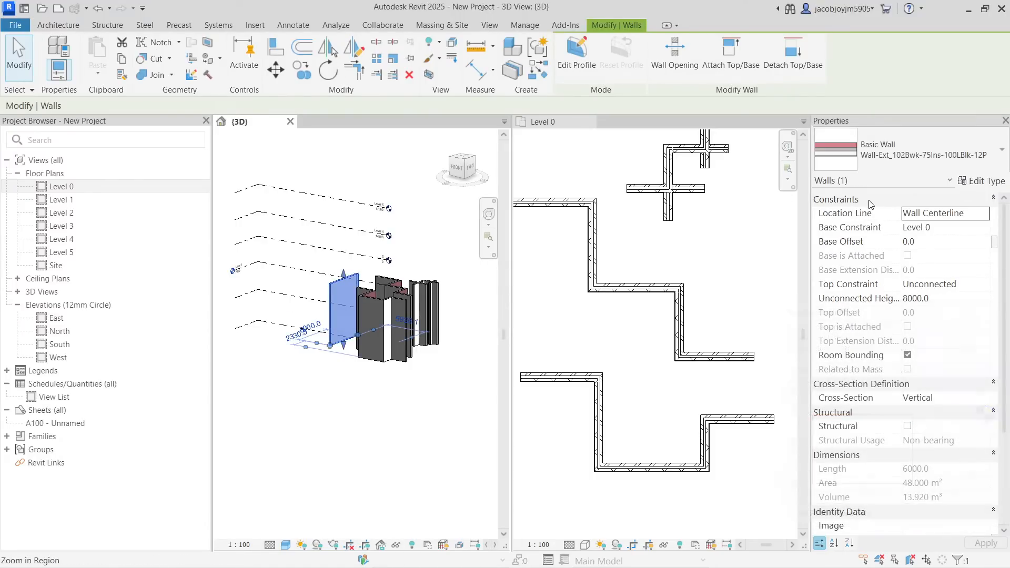
left_click(884, 159)
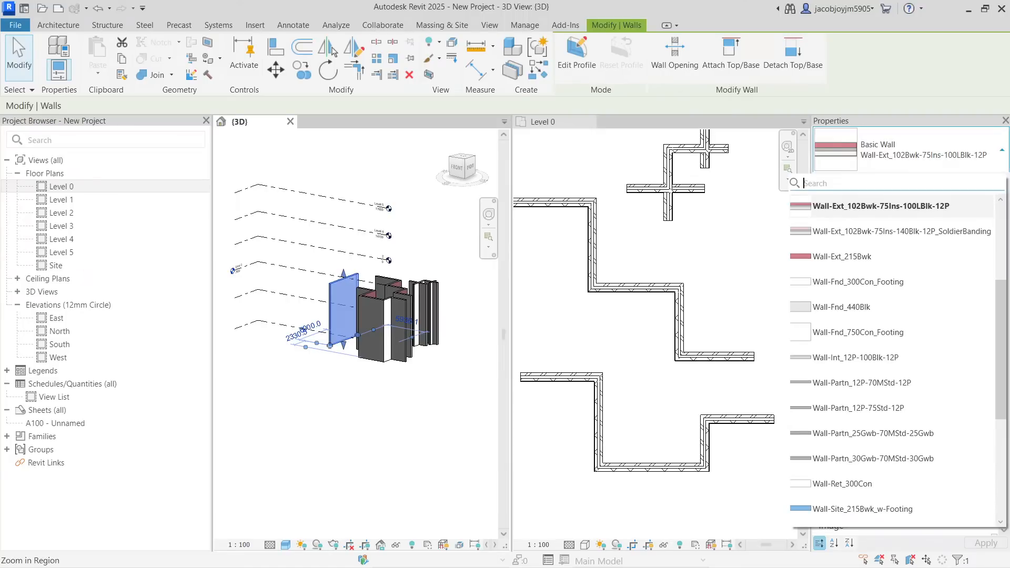
left_click(867, 236)
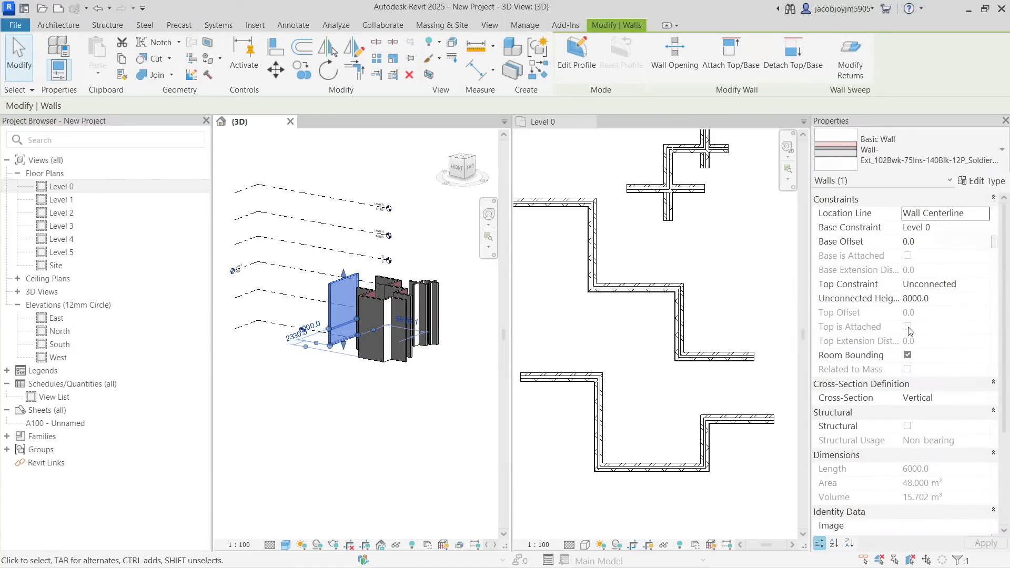
Check the wall's category filter and examine the construction, graphics and analytical parameters in its type properties
left_click(849, 181)
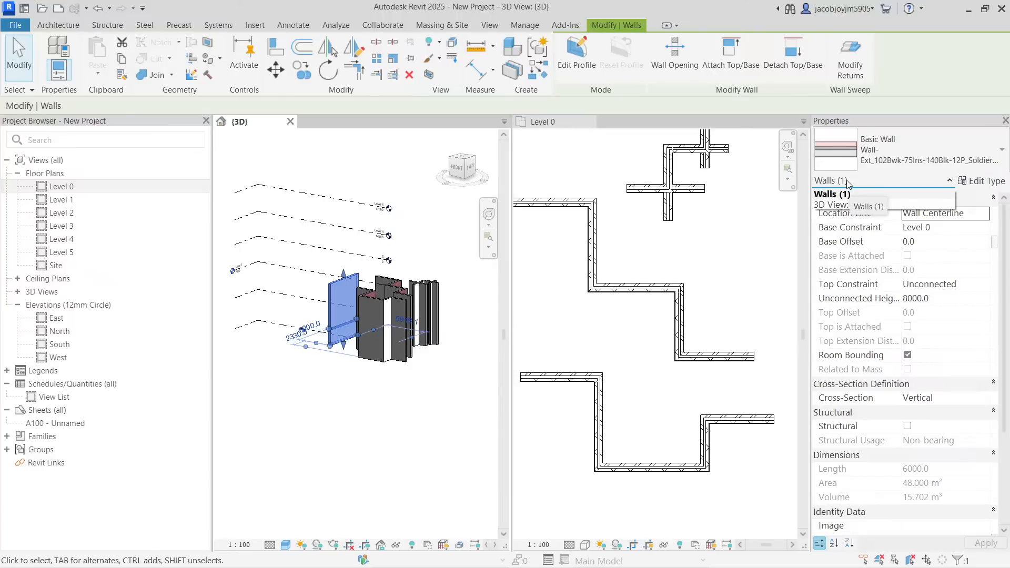
left_click(849, 181)
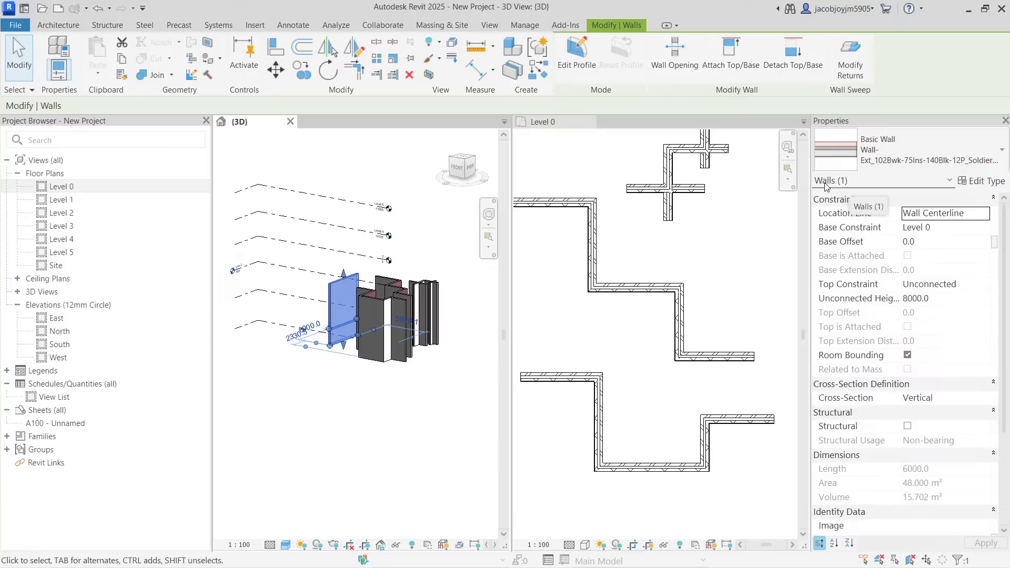
left_click(985, 181)
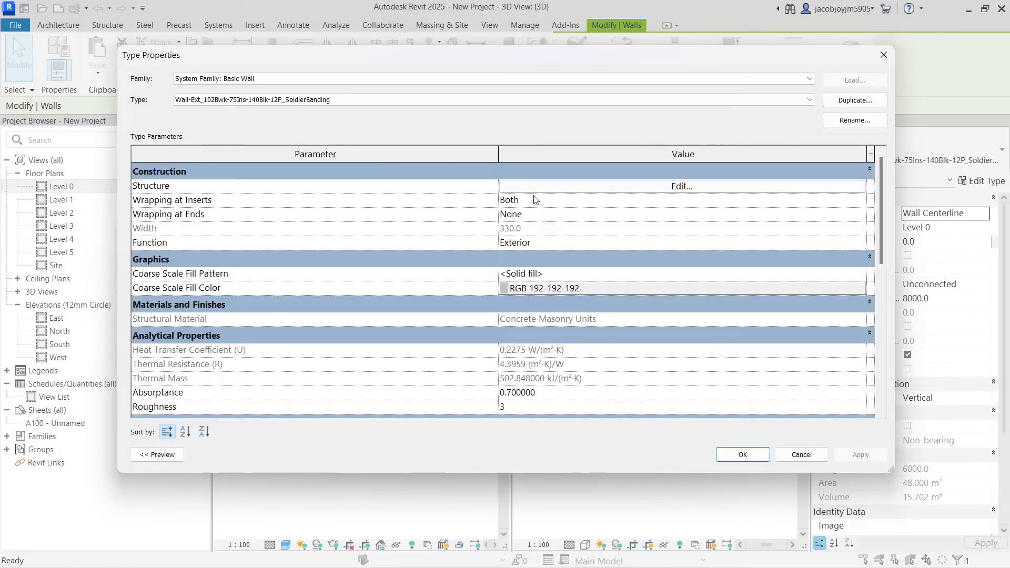
scroll(535, 200, "down", 3)
scroll(563, 330, "up", 3)
scroll(563, 329, "down", 3)
left_click(885, 55)
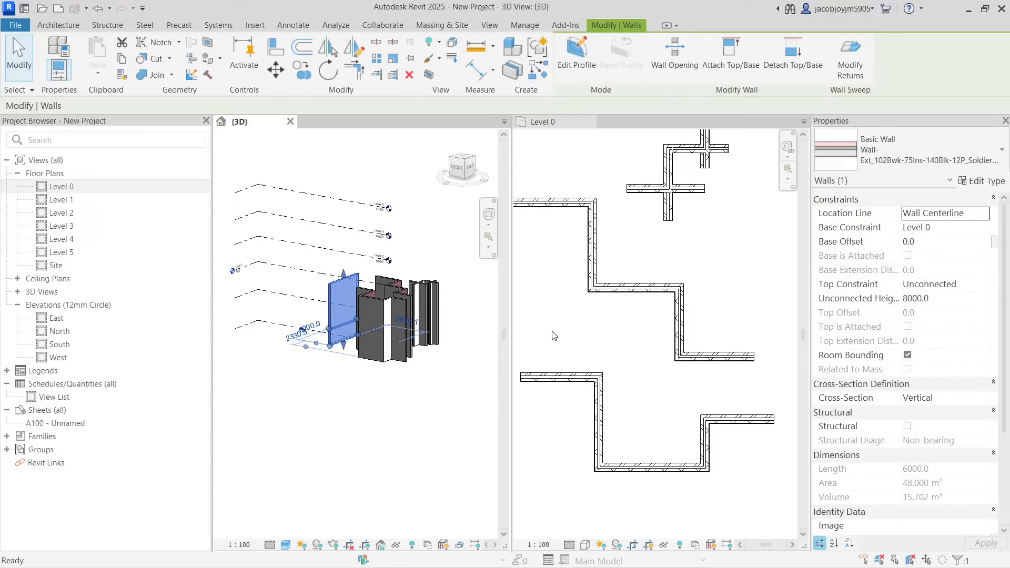
Reselect the standalone wall and review its type parameters down to the identity data
left_click(361, 413)
left_click(328, 310)
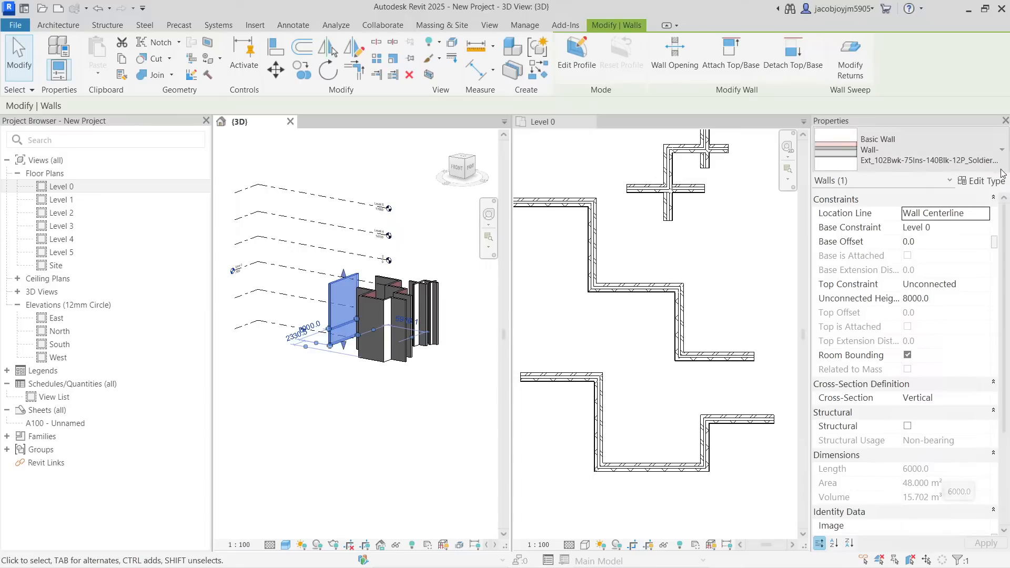
left_click(982, 180)
scroll(600, 226, "down", 5)
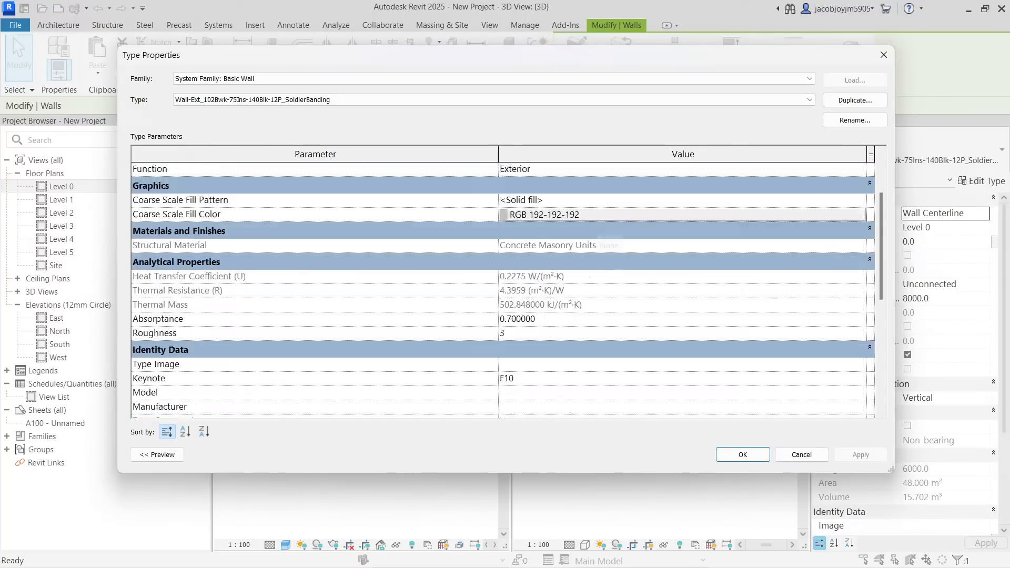
left_click(884, 55)
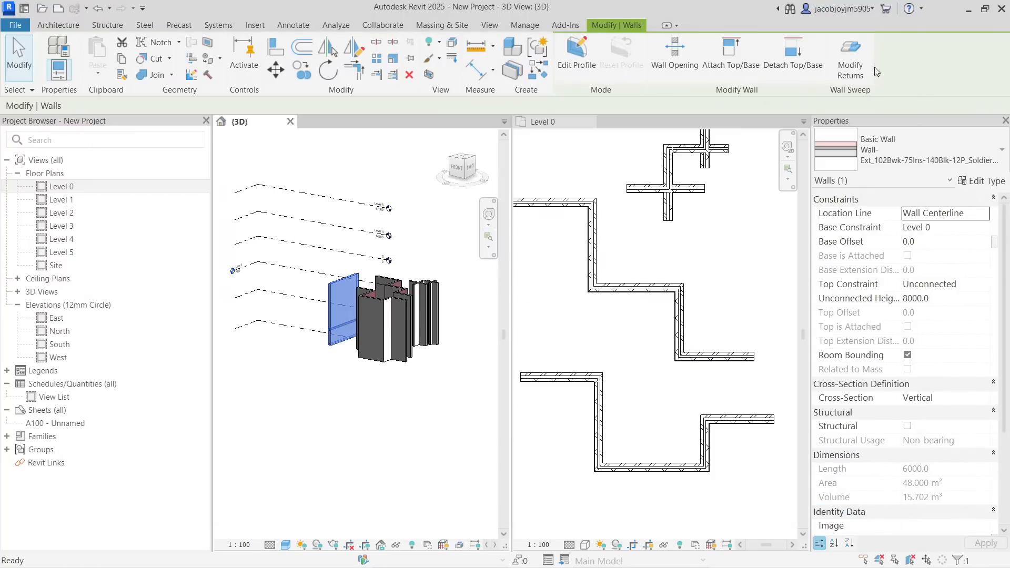
View the selected standalone wall from the front in the 3D view and examine its base at Level 0
left_click(588, 332)
left_click(441, 406)
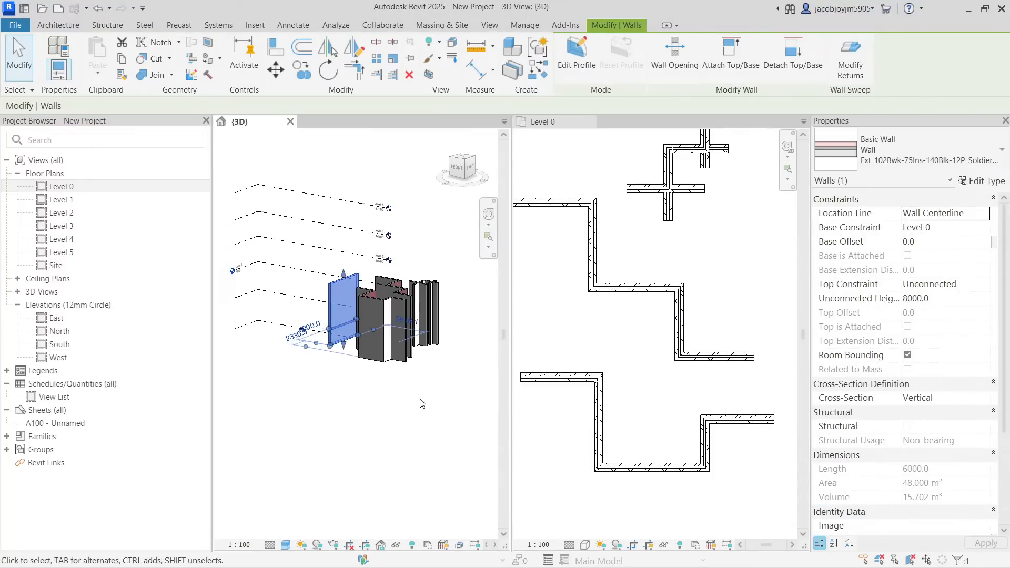
middle_click_drag(410, 402, 369, 336, "shift")
middle_click_drag(369, 260, 353, 295, "shift")
left_click(353, 296)
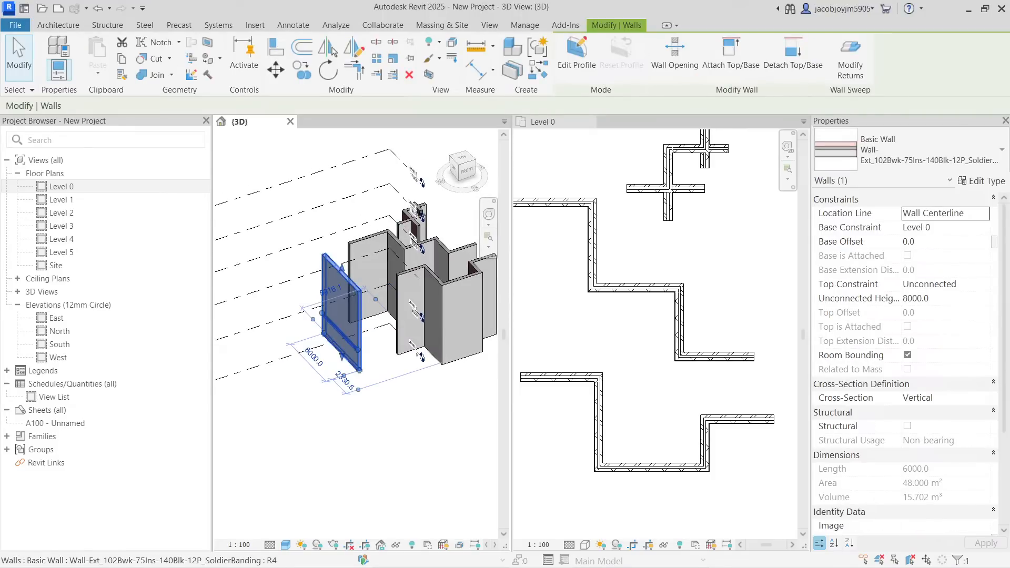
left_click(467, 170)
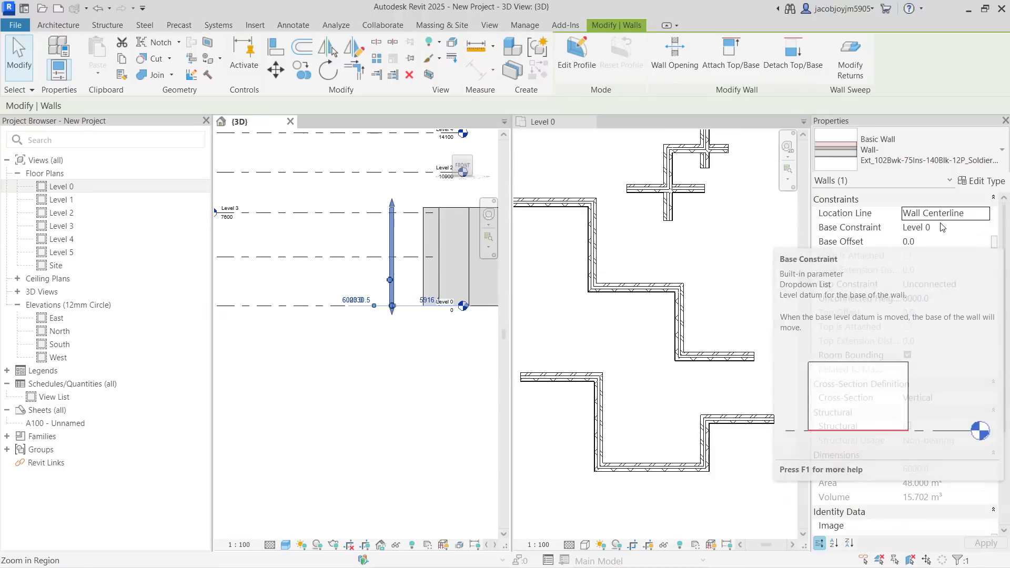
scroll(401, 316, "down", 2)
scroll(448, 314, "up", 3)
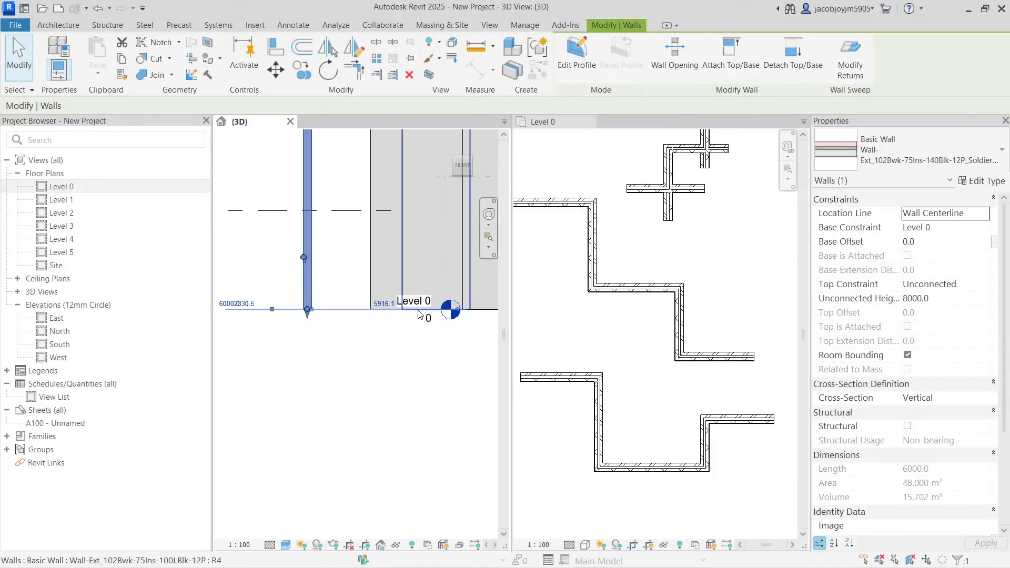
Set the wall's base offset to 1000, and stretch its base below Level 0 to an offset of about -1164.5
left_click(940, 243)
type("100")
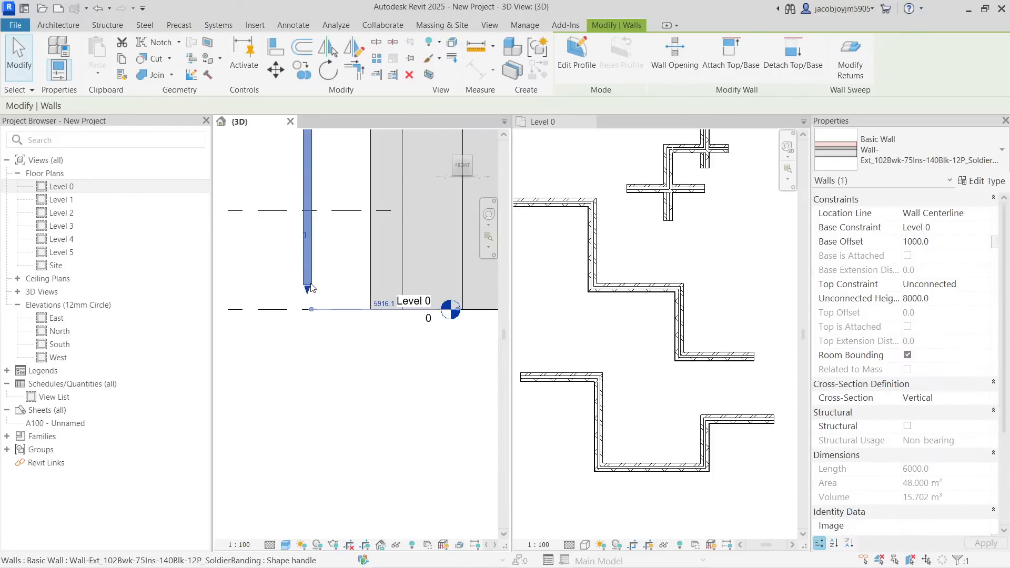
left_click_drag(308, 295, 309, 343)
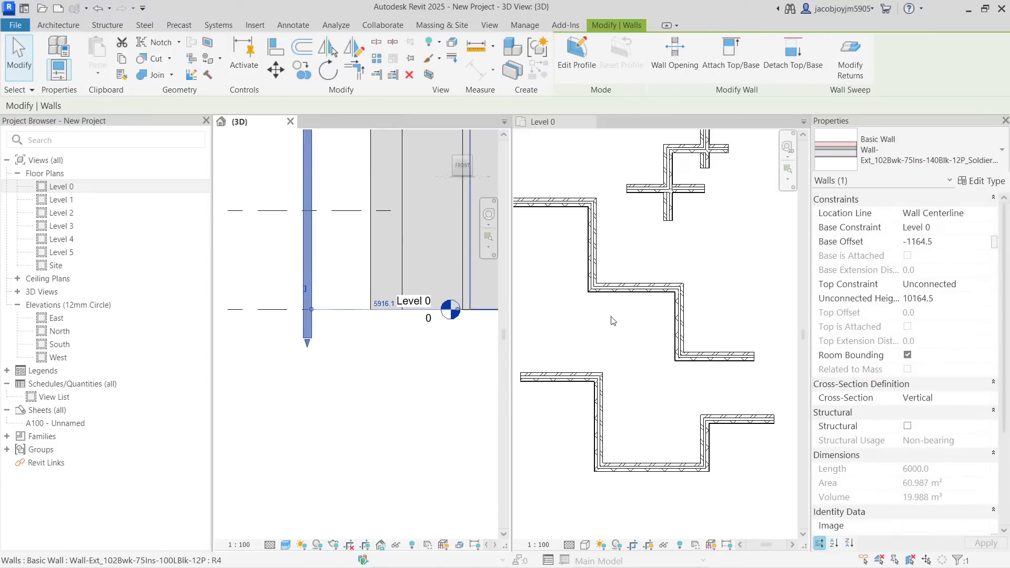
Set the wall's base offset to 0 and its unconnected height to 3000
left_click(972, 243)
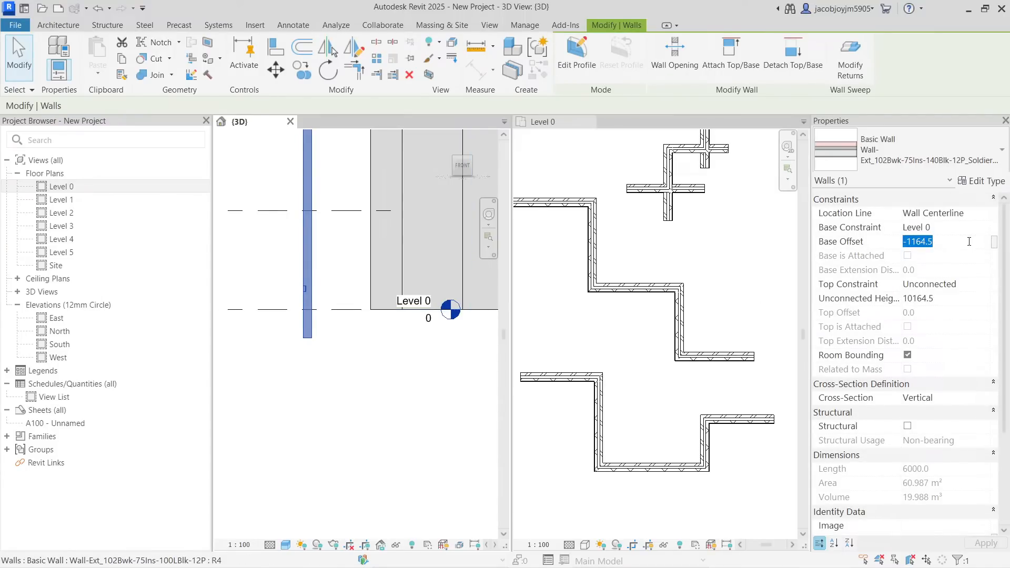
type("0")
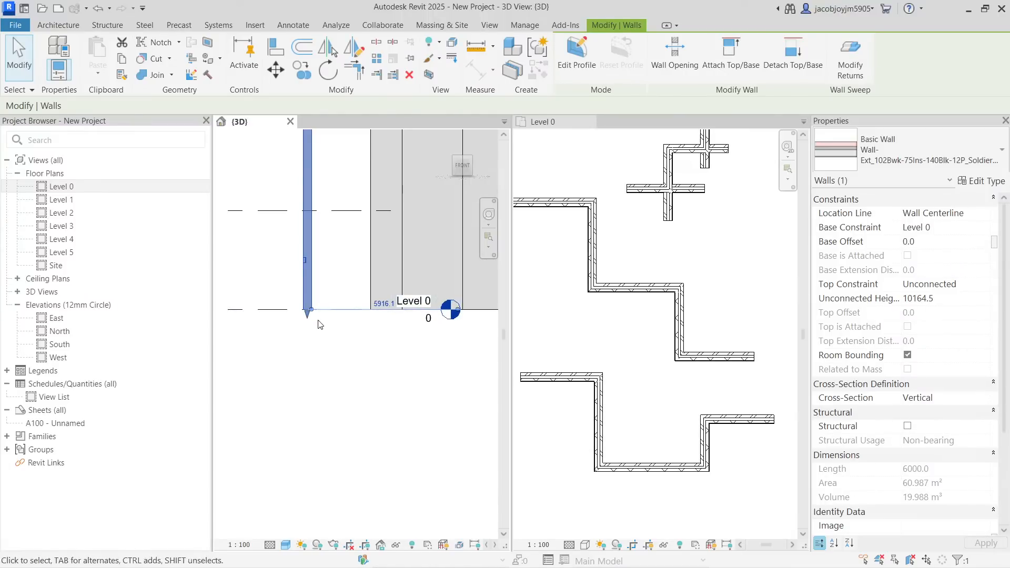
scroll(365, 377, "down", 2)
middle_click_drag(325, 180, 352, 264)
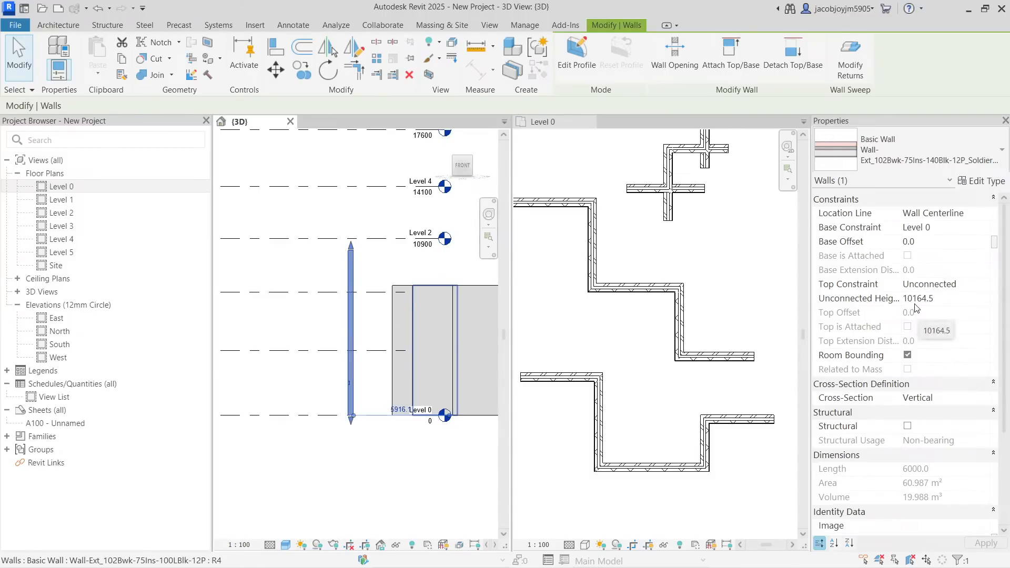
left_click(953, 299)
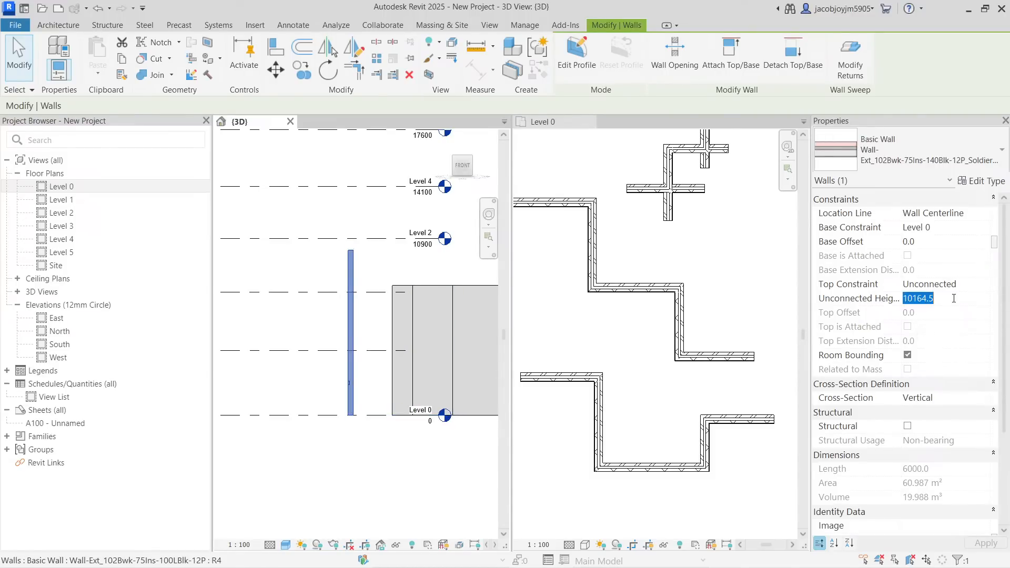
type("3000.0")
key("Return")
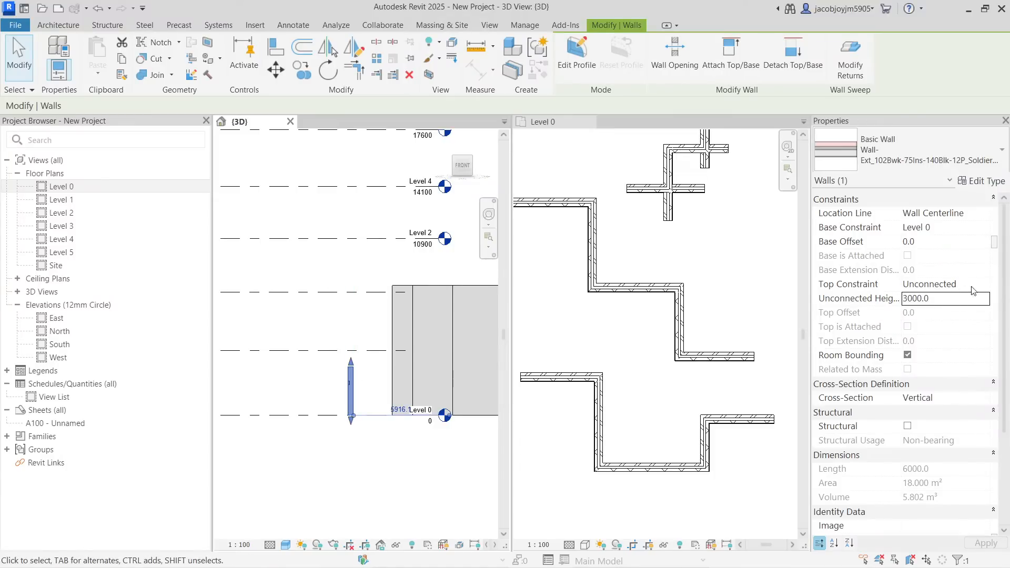
Constrain the wall's top up to Level 1 with a top offset of 1000
left_click(988, 289)
left_click(988, 288)
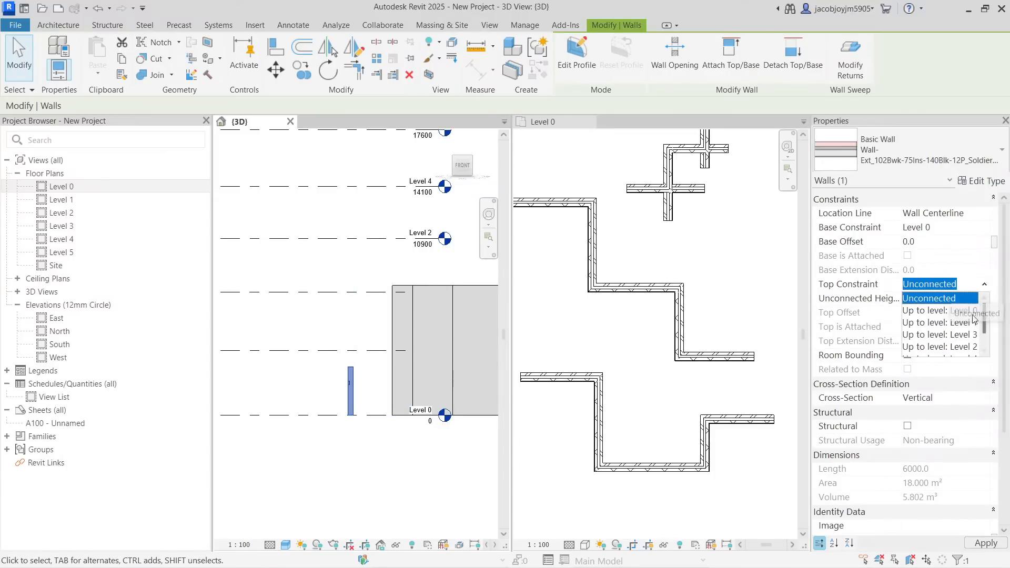
left_click(952, 323)
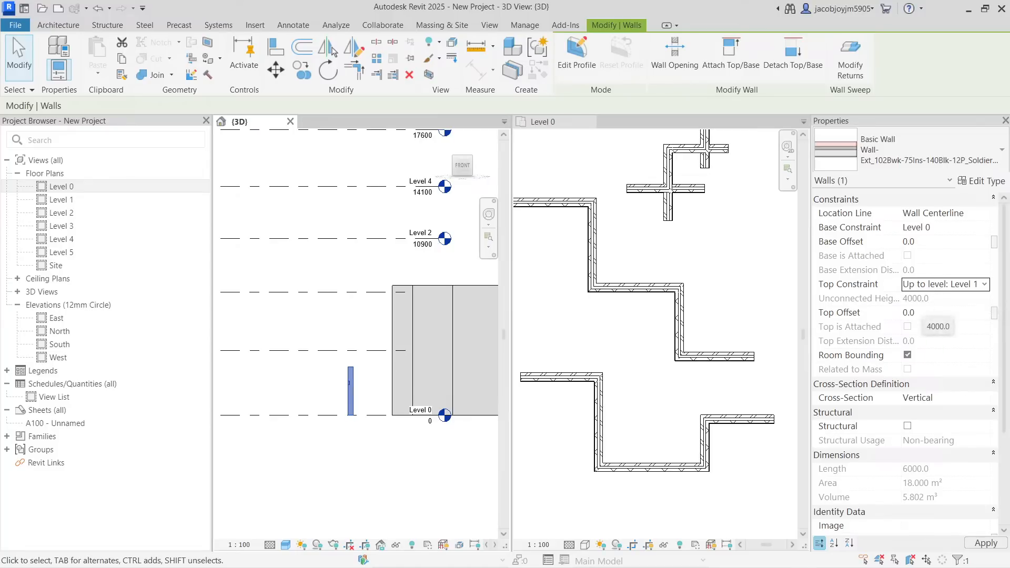
scroll(333, 363, "up", 1)
scroll(333, 364, "up", 2)
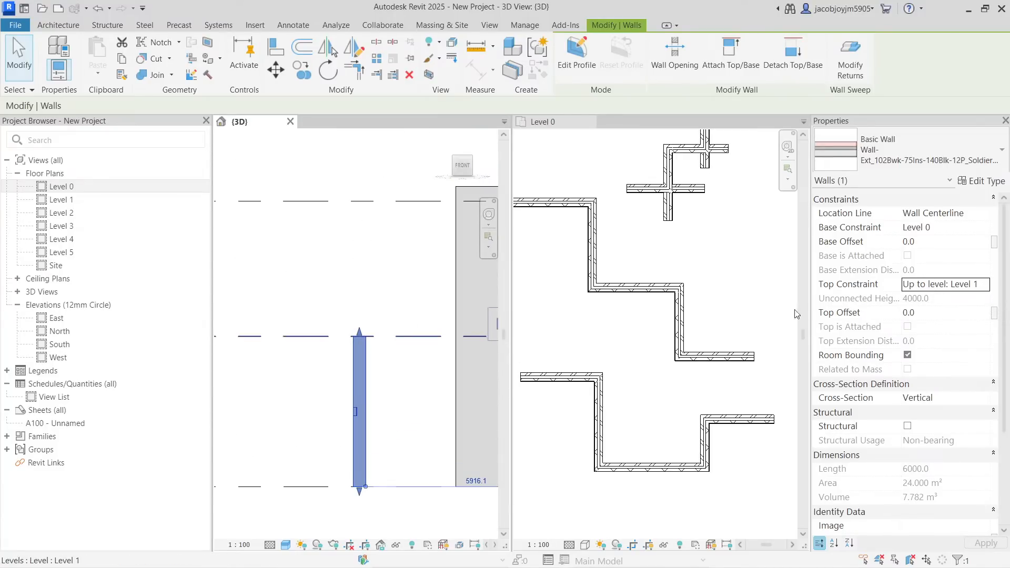
left_click(937, 312)
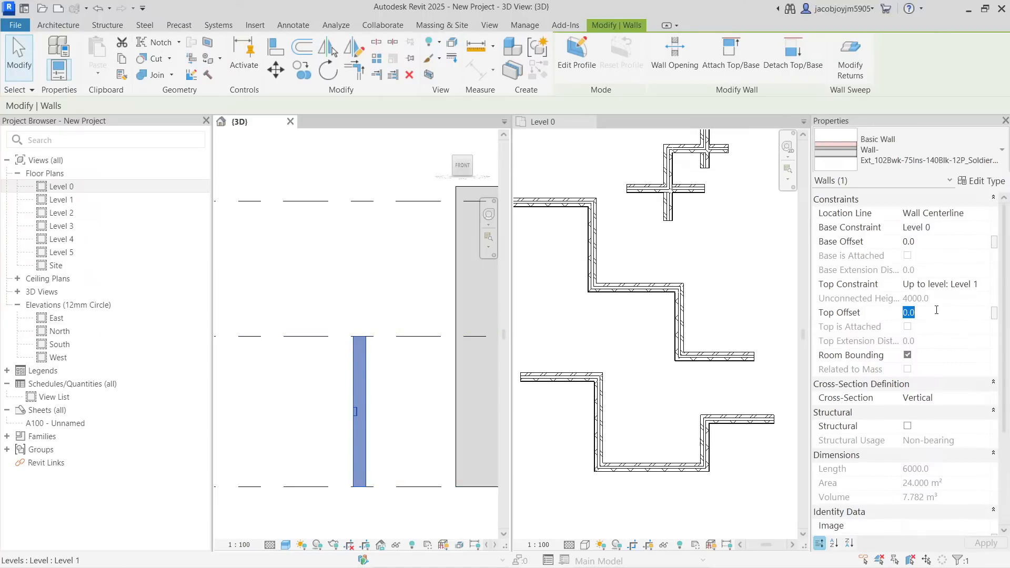
type("1000")
key("Return")
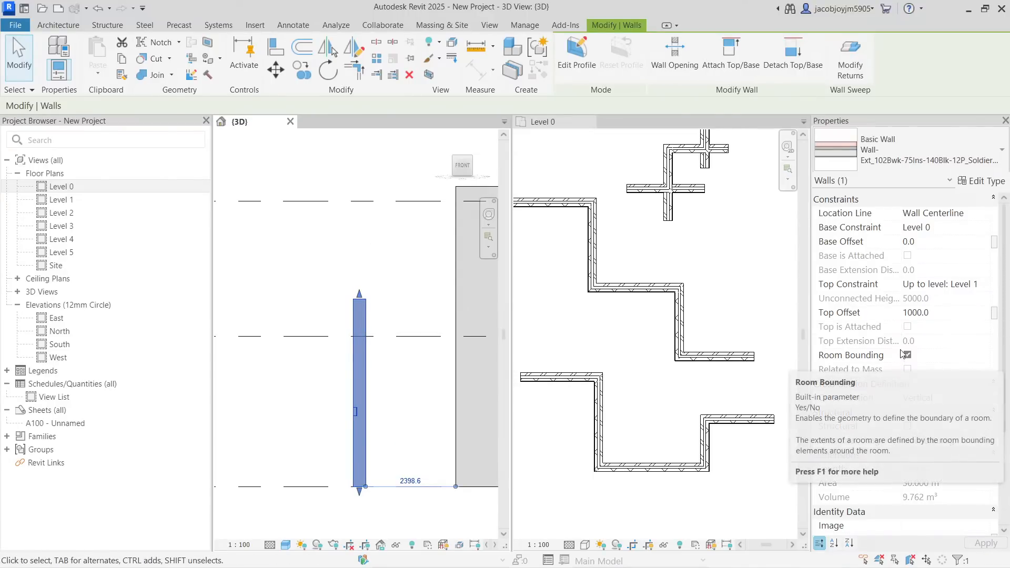
Review the wall's remaining instance properties and read the description of the Location Line options
scroll(901, 344, "down", 3)
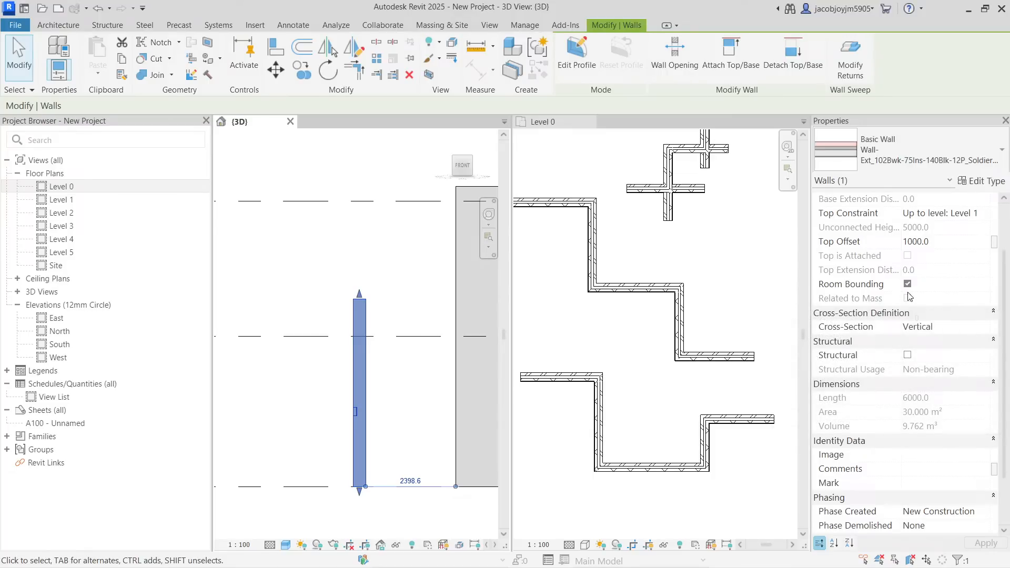
scroll(910, 298, "down", 2)
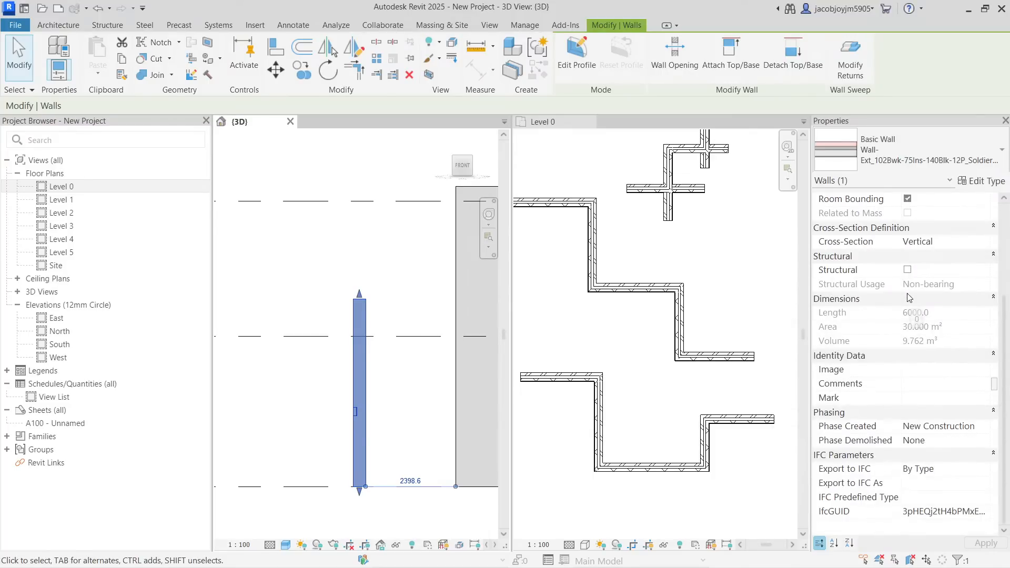
scroll(910, 298, "up", 3)
scroll(909, 298, "up", 1)
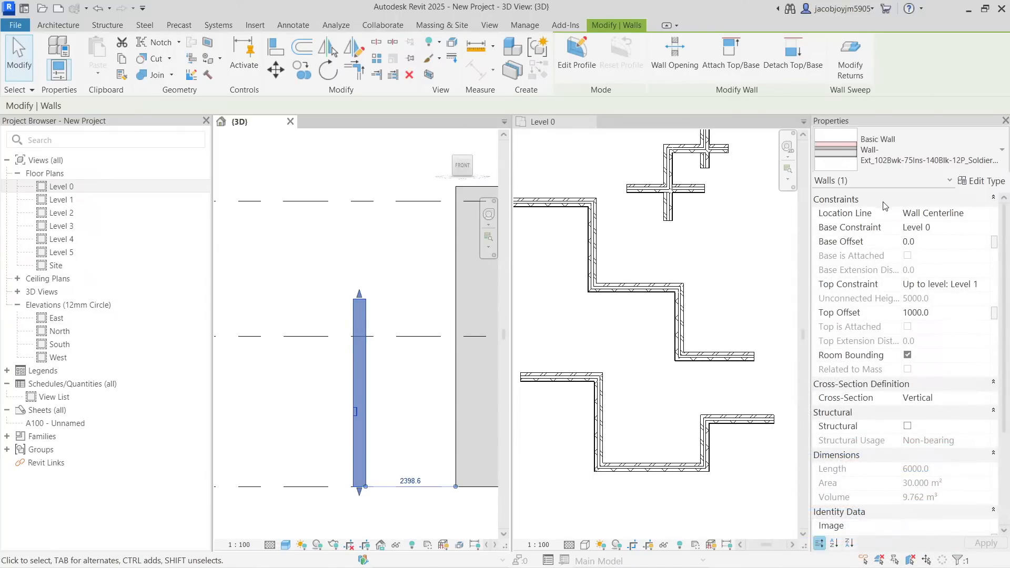
mouse_move(886, 216)
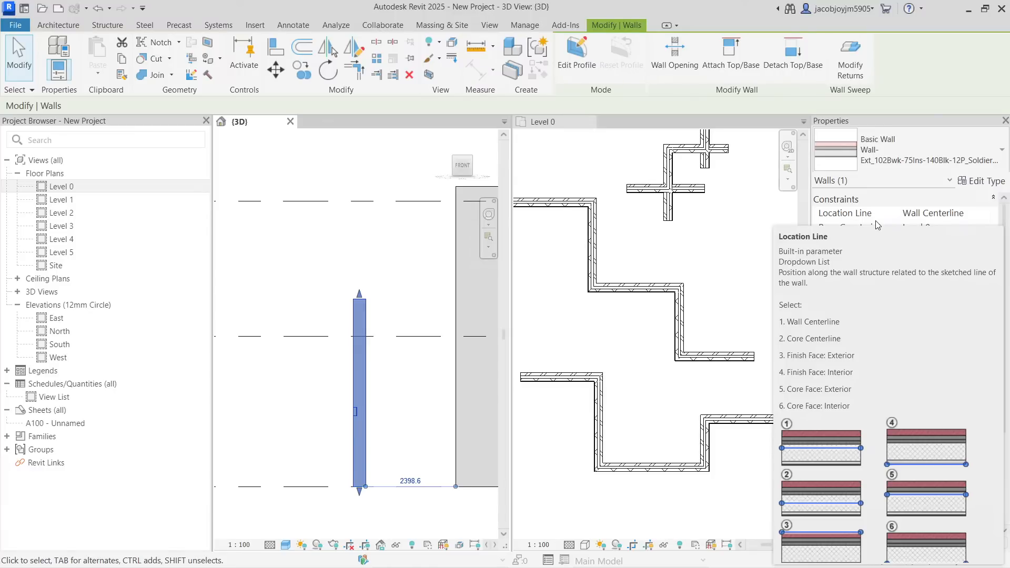
Start a new architectural wall in the Level 0 plan and set its vertical extent to Depth
left_click(648, 263)
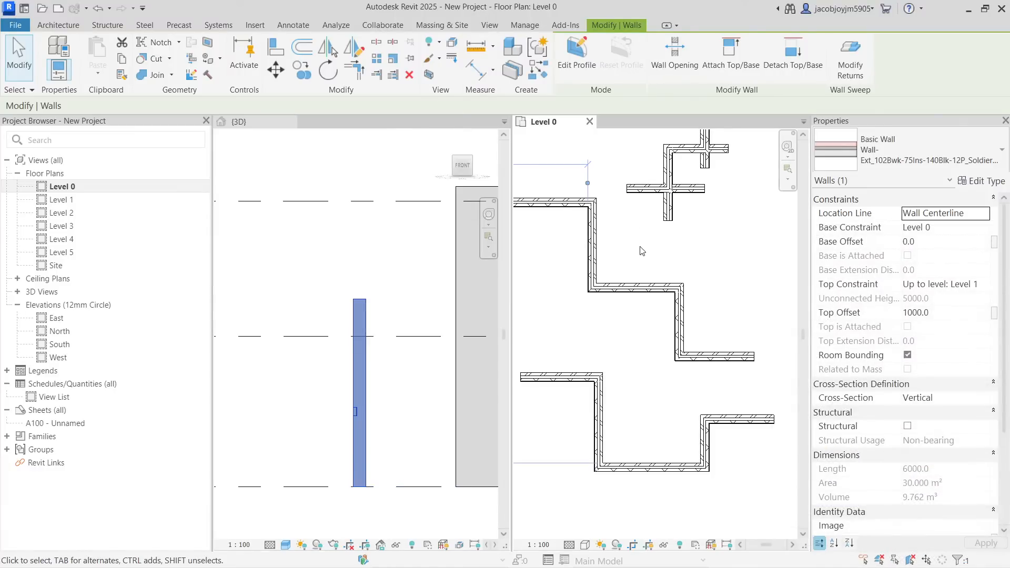
key("Escape")
left_click(56, 51)
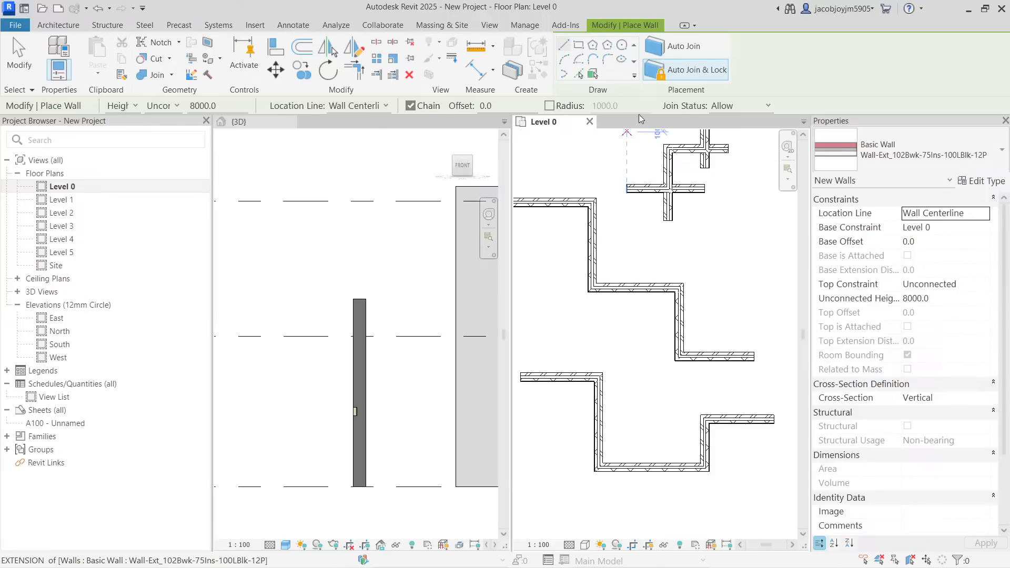
left_click(121, 106)
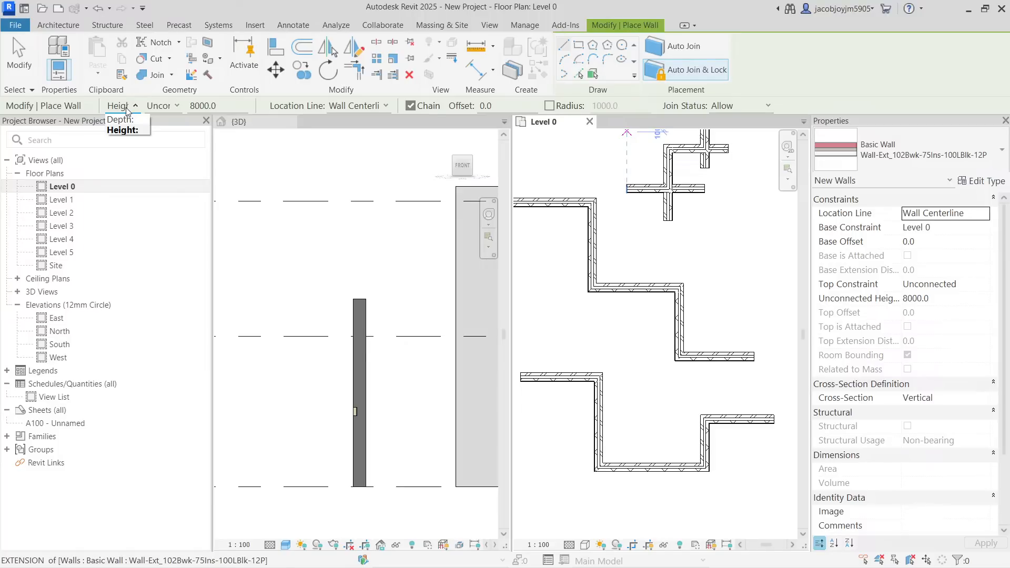
left_click(123, 120)
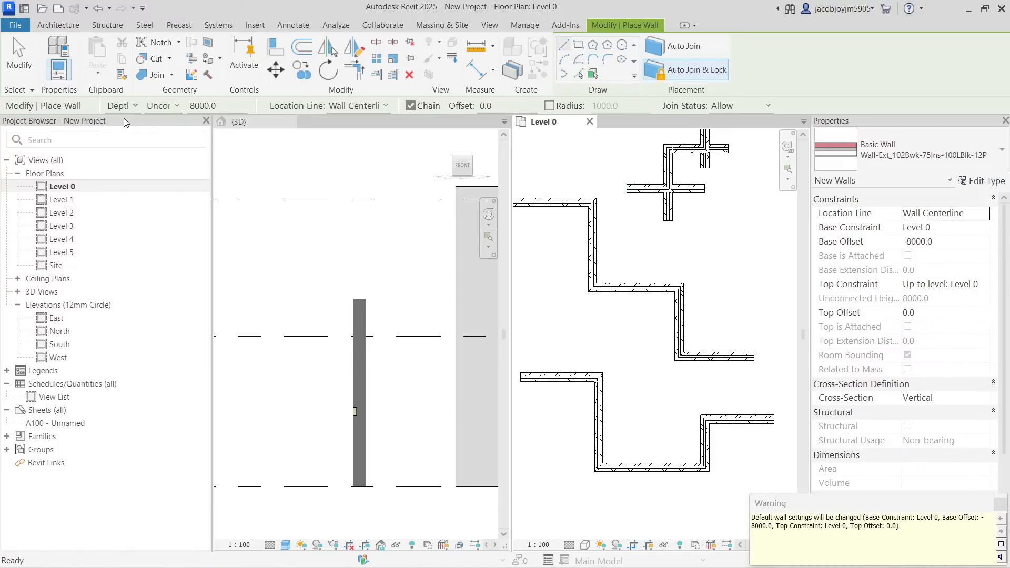
Draw a vertical wall about 6000 mm long below Level 0 in the open area beside the existing walls, keeping an unconnected depth of 8000
left_click(231, 111)
left_click_drag(220, 108, 183, 108)
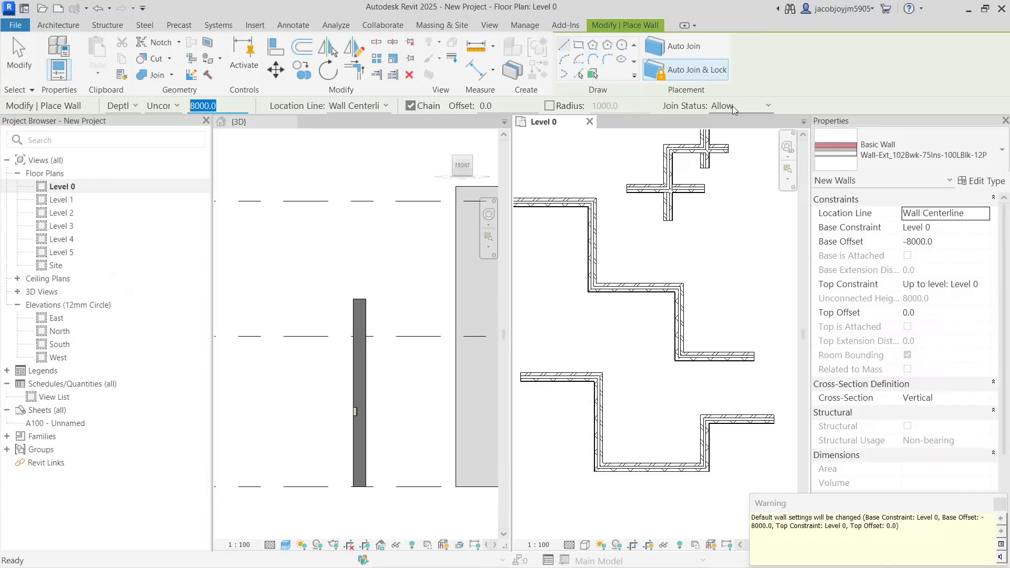
scroll(679, 219, "down", 3)
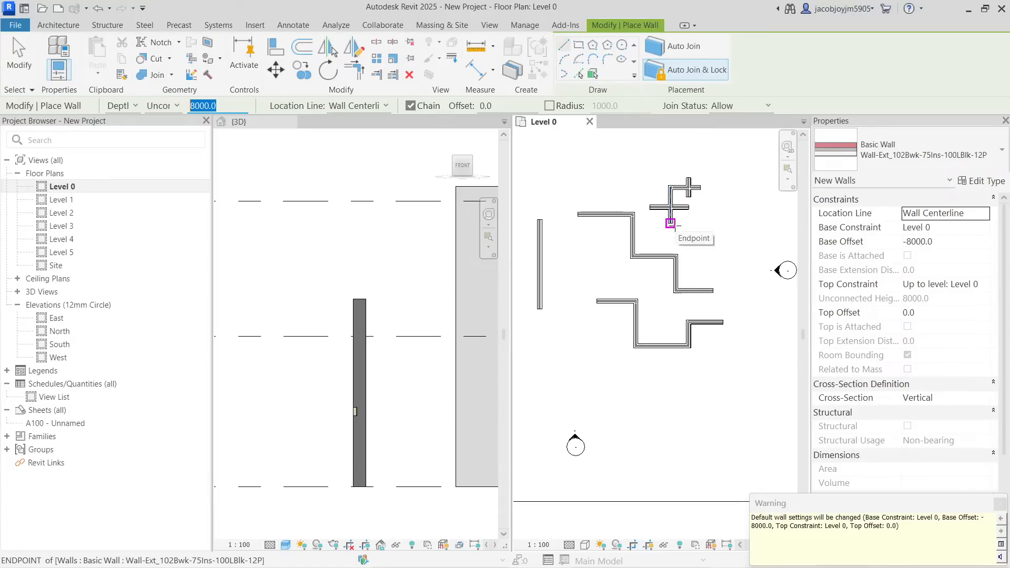
scroll(709, 337, "down", 4)
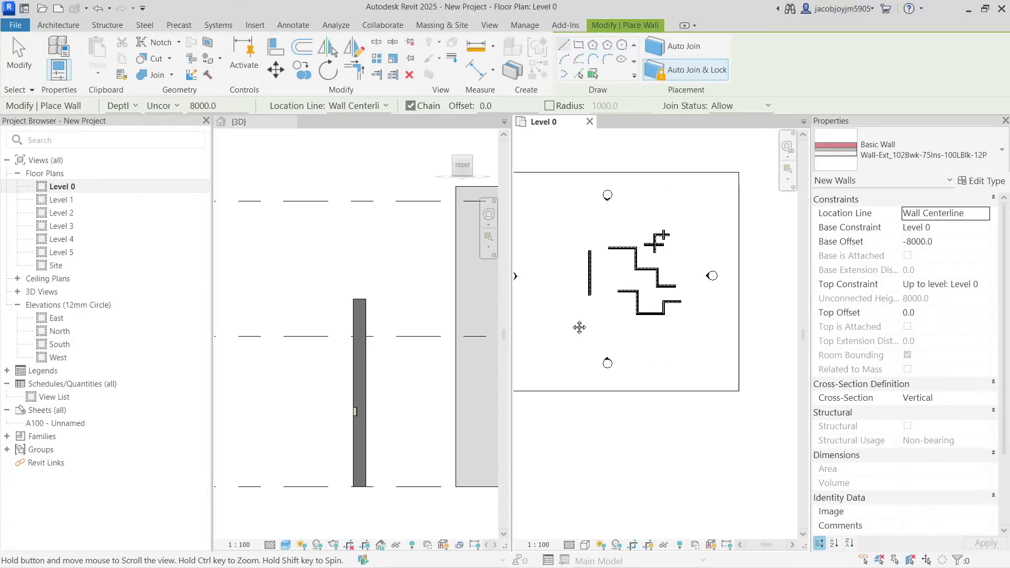
left_click(639, 304)
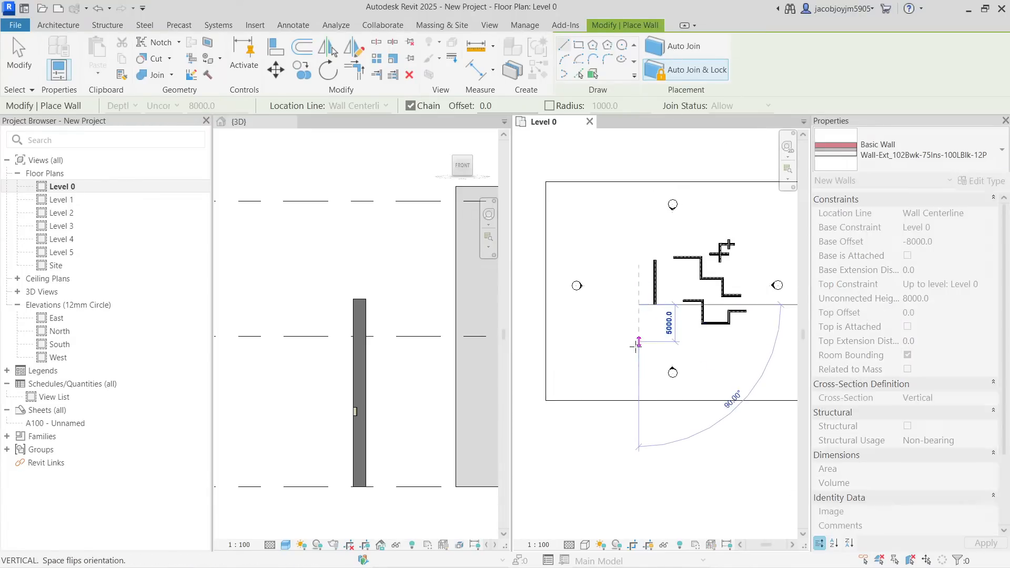
left_click(638, 348)
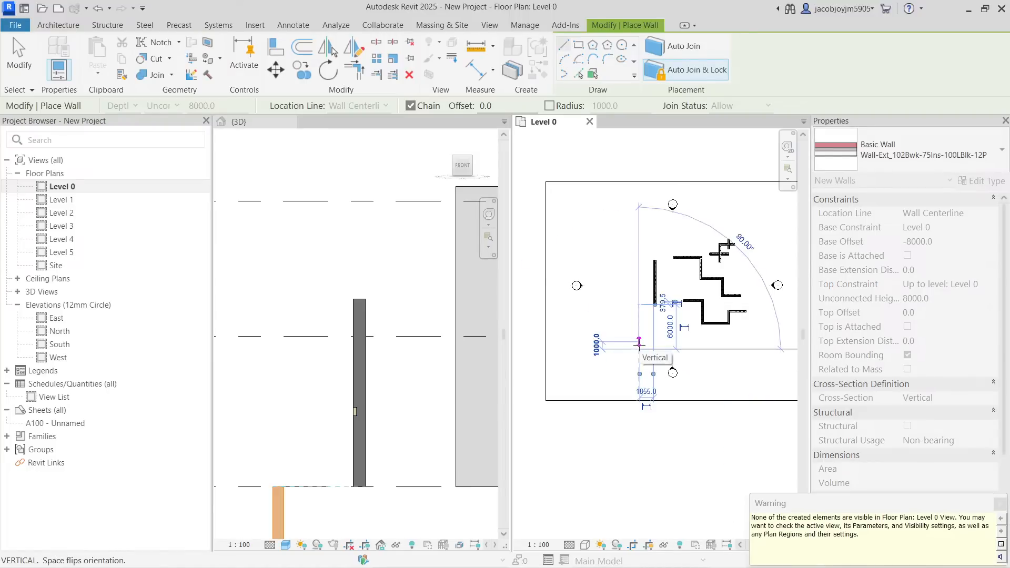
left_click_drag(863, 503, 472, 260)
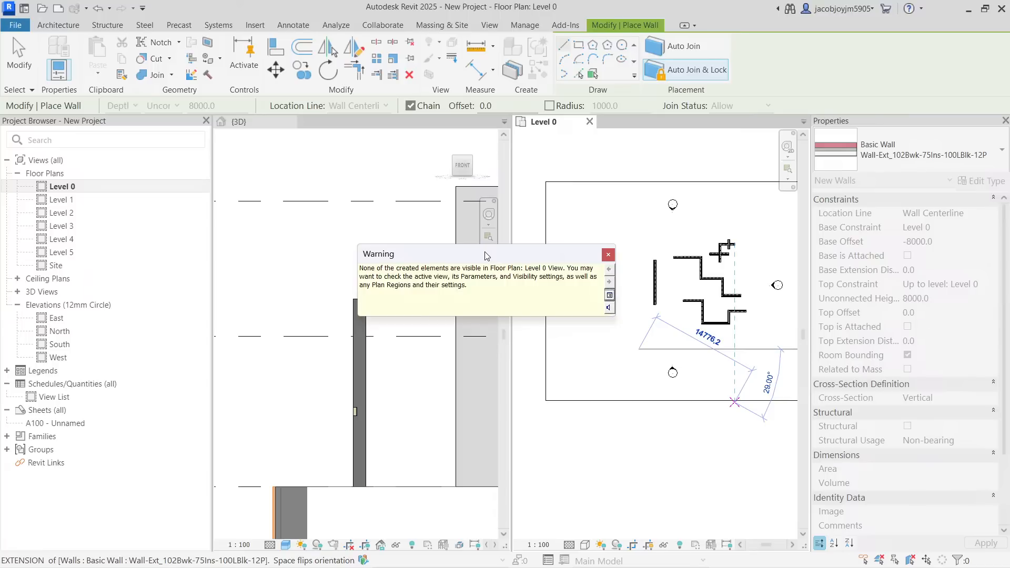
left_click(609, 255)
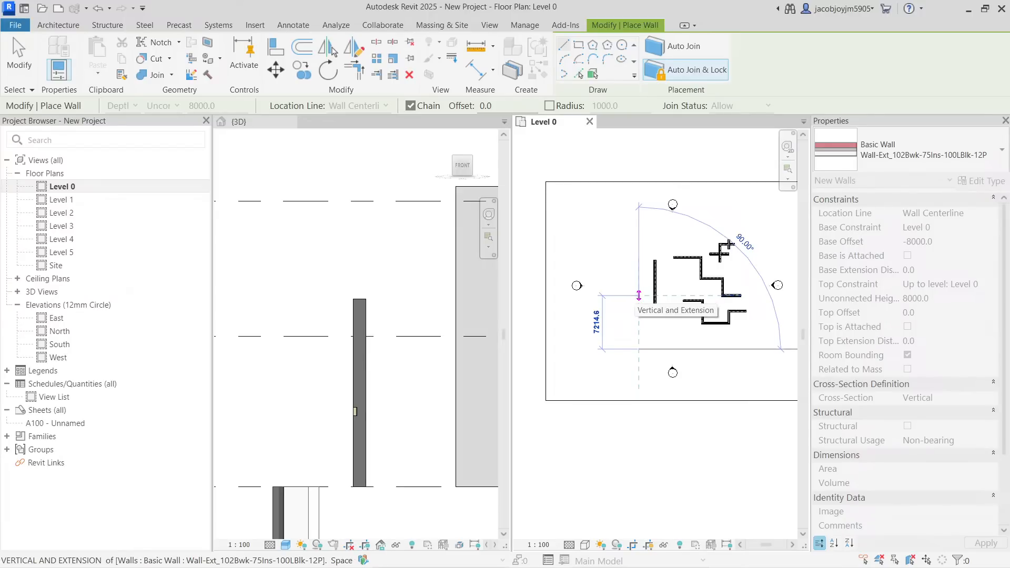
key("Escape")
key("Escape")
Inspect the new below-level wall in the 3D view and check its location in the Level 0 plan
left_click(412, 242)
scroll(412, 242, "down", 4)
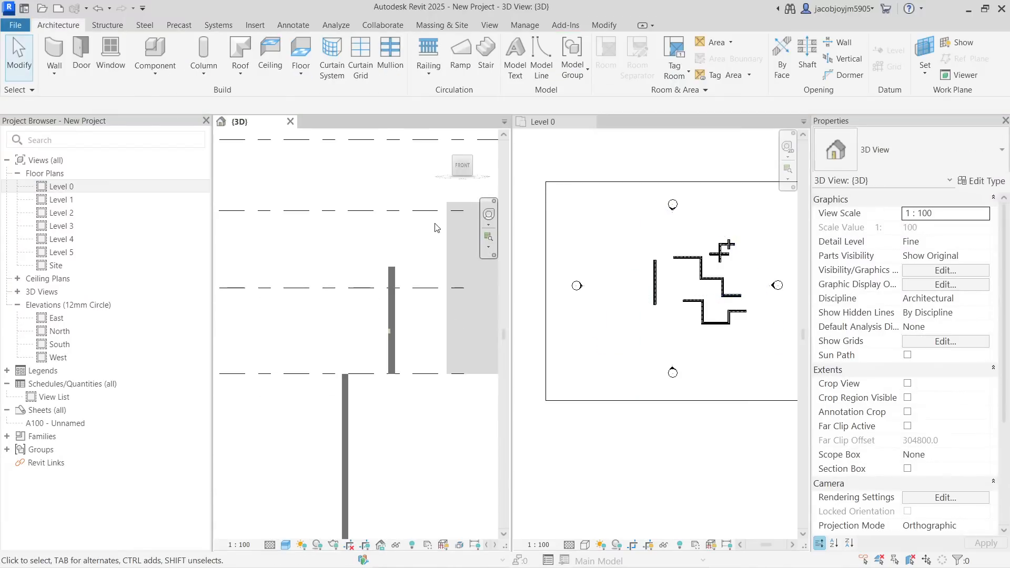
left_click(376, 348)
middle_click_drag(357, 332, 335, 330, "shift")
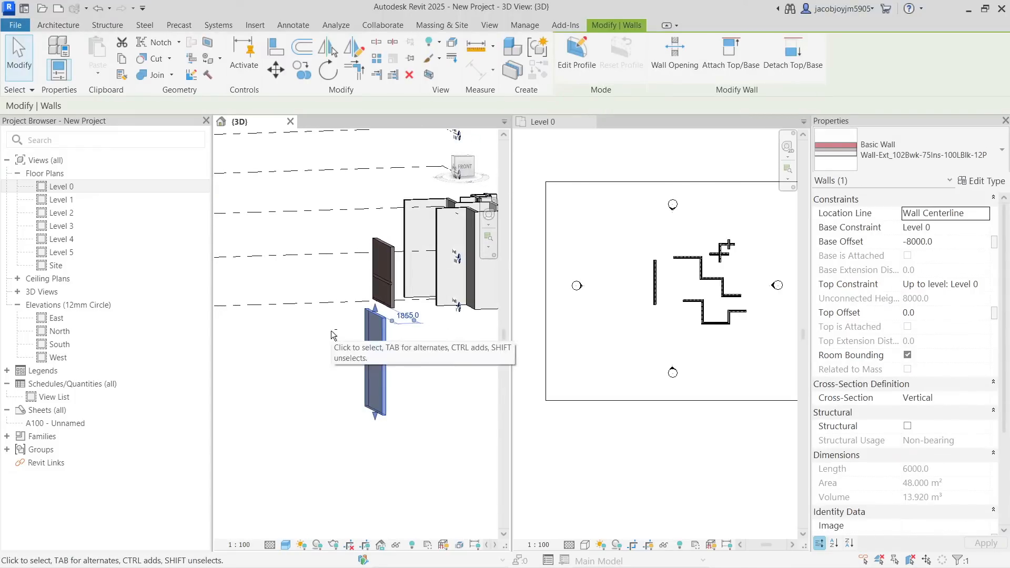
left_click(646, 334)
left_click(648, 320)
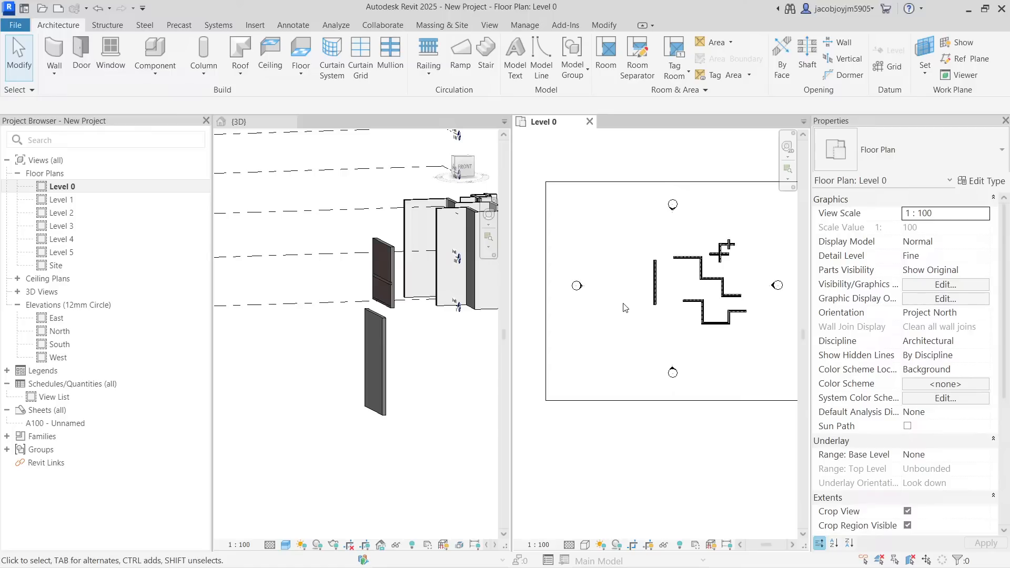
Open the Level 0 plan's View Range and set the primary range's bottom offset to -100
middle_click_drag(612, 354, 586, 360)
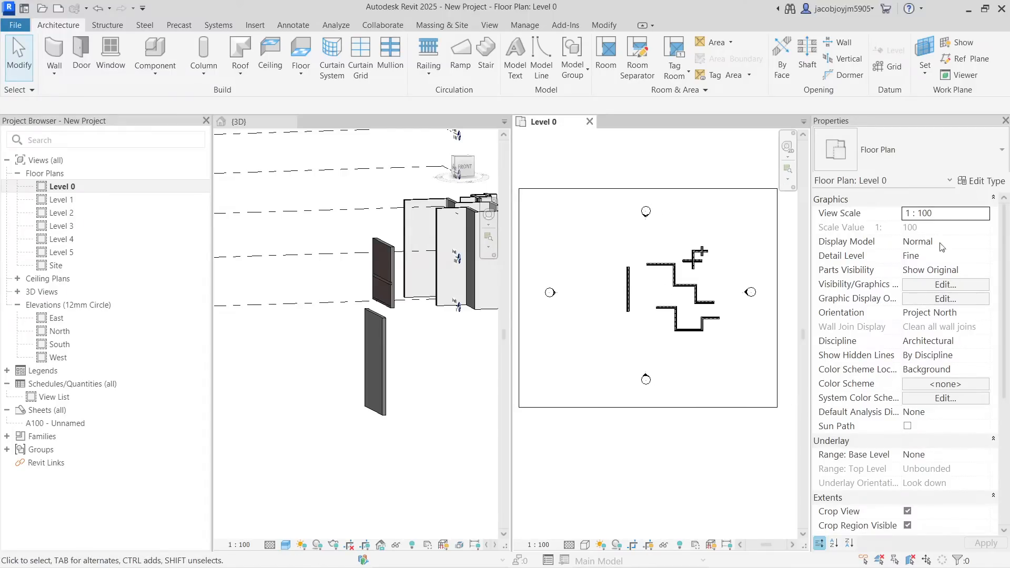
scroll(914, 349, "down", 6)
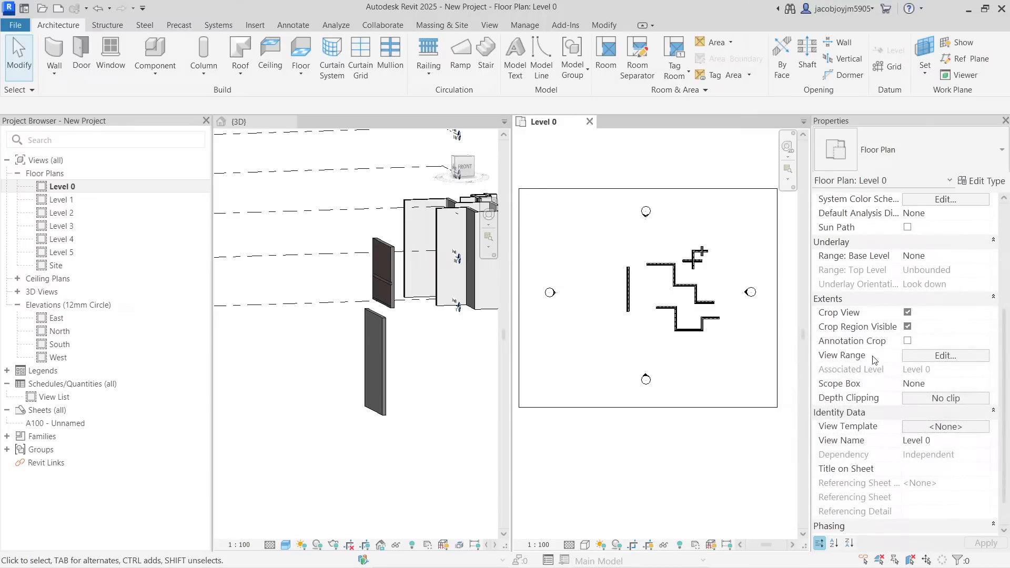
left_click(958, 358)
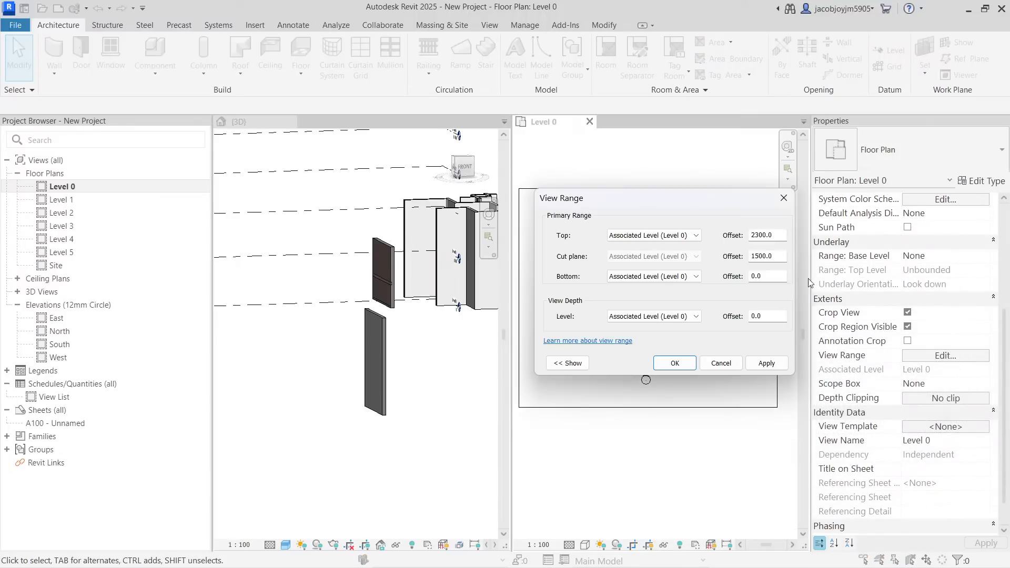
left_click_drag(719, 207, 519, 218)
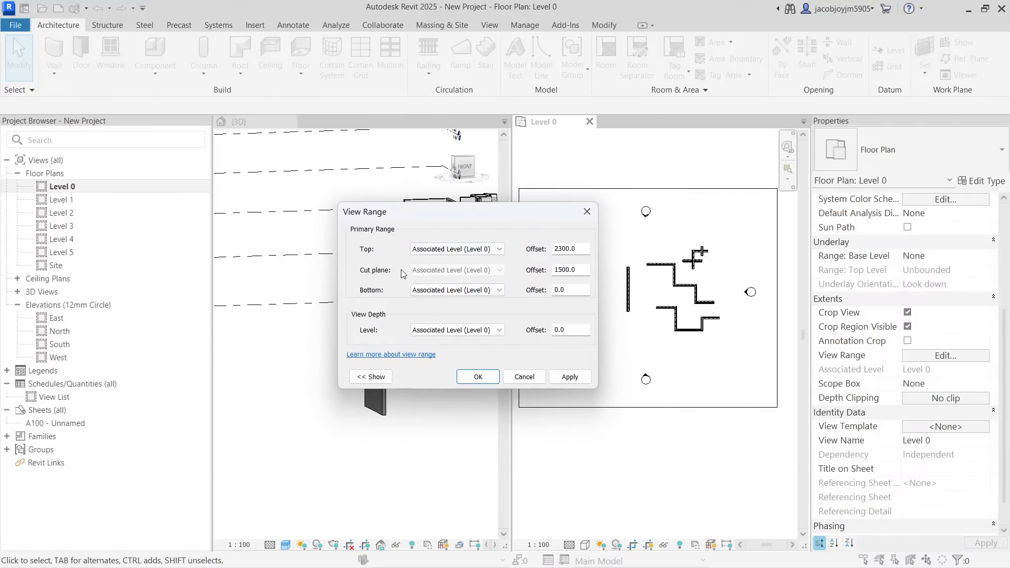
left_click_drag(571, 291, 538, 293)
type("-1")
left_click(463, 330)
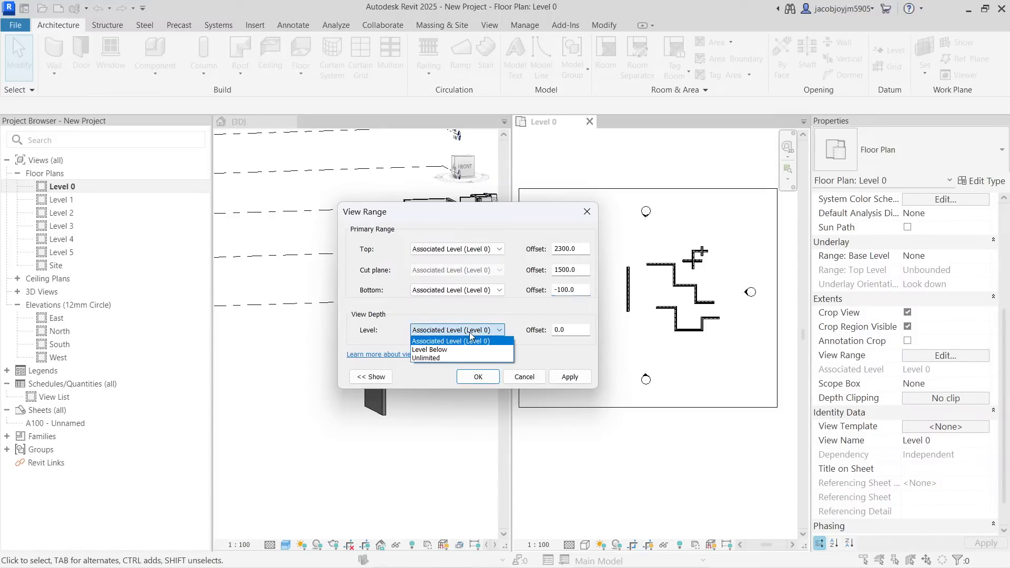
left_click(465, 358)
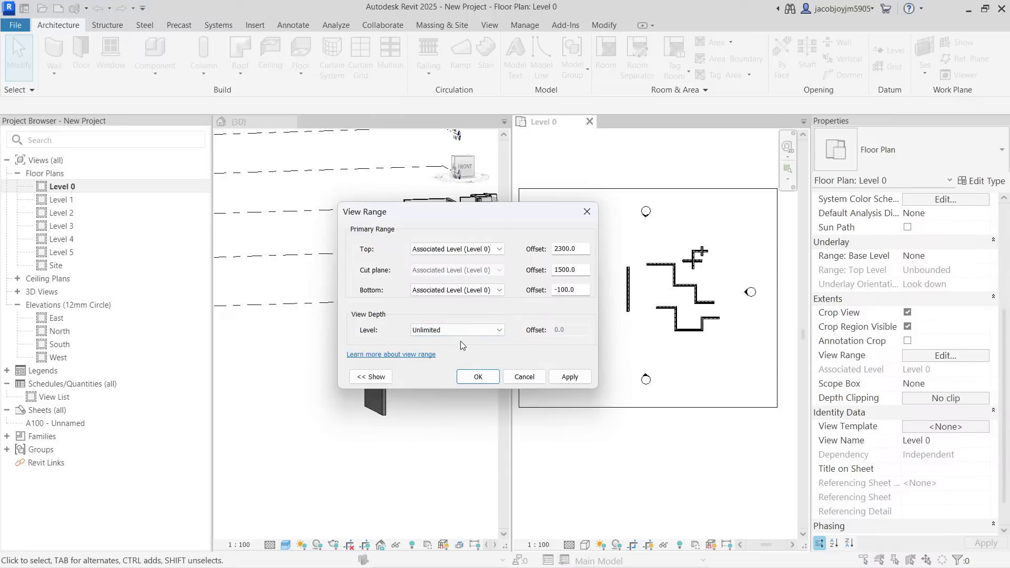
left_click(481, 331)
left_click(477, 343)
Set the view depth offset to -100 from the associated level and accept the view range
left_click_drag(567, 331, 530, 333)
type("-1")
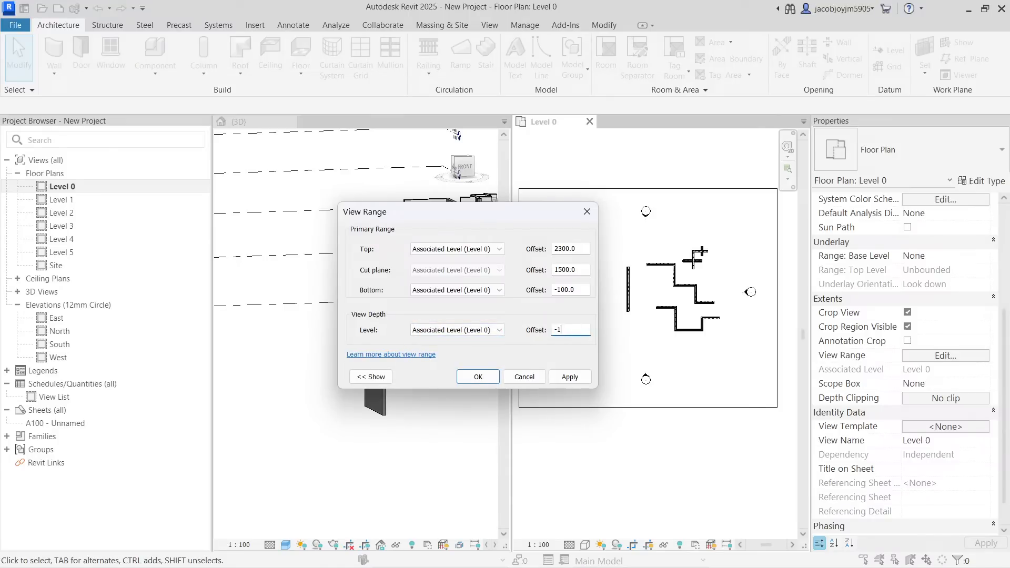
left_click(463, 376)
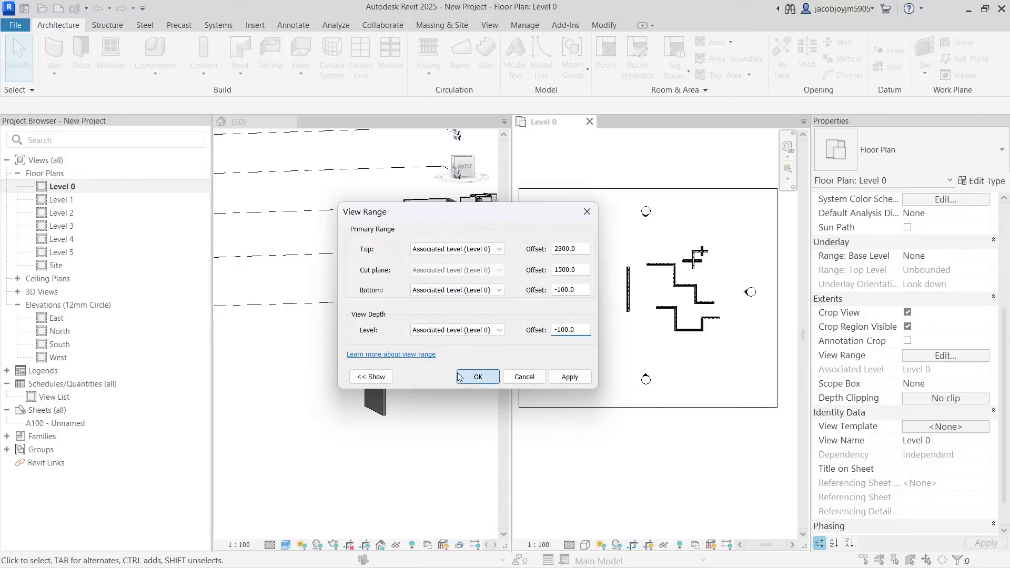
Check the below-level wall's display in the Level 0 plan against the neighbouring wall
left_click(612, 346)
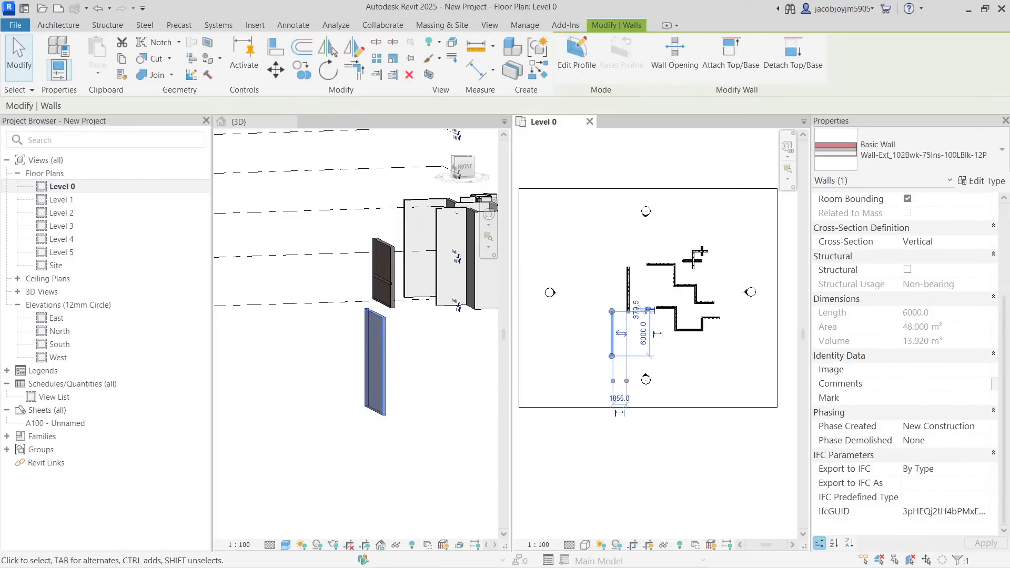
left_click(575, 370)
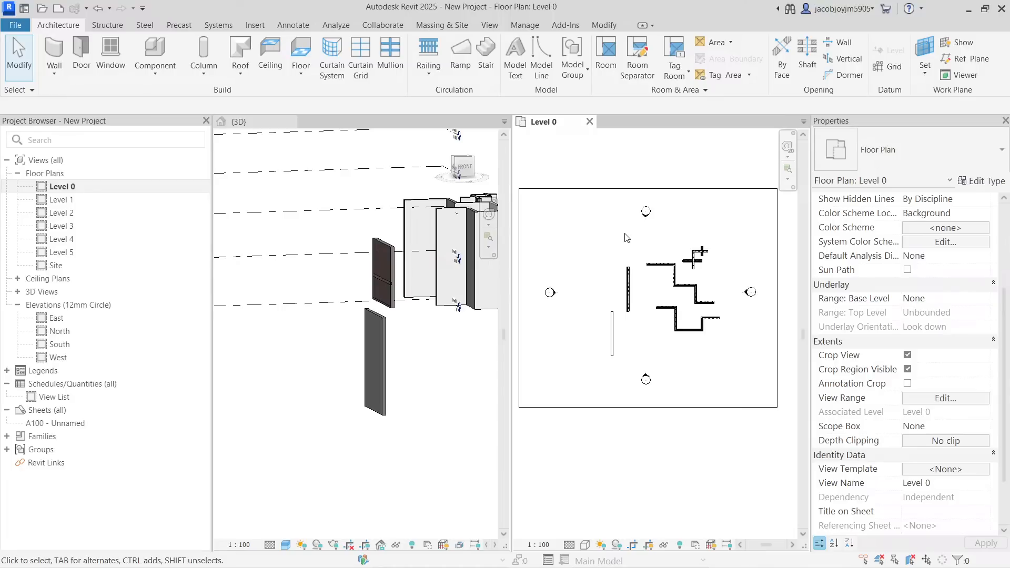
scroll(627, 287, "up", 5)
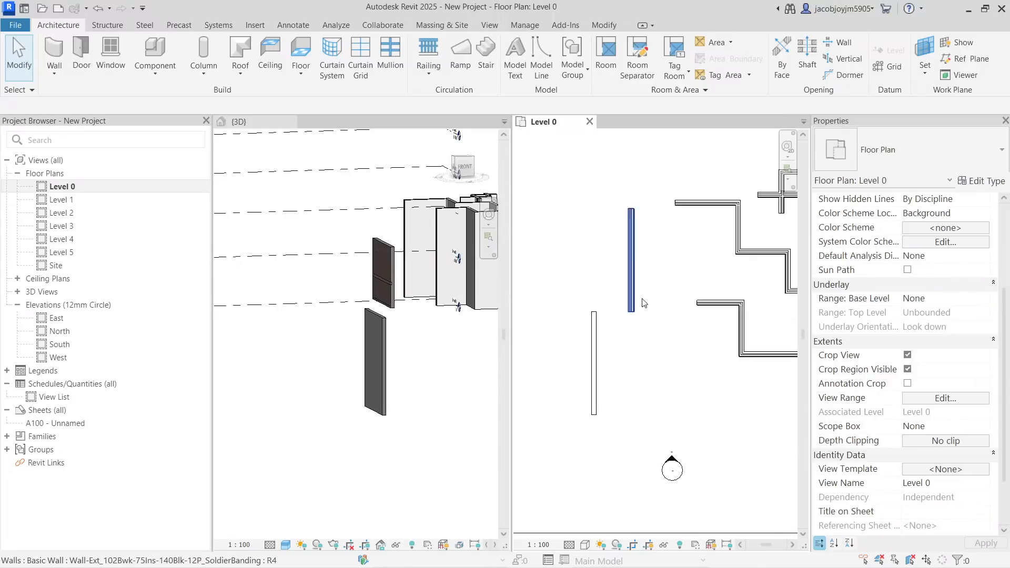
Draw a vertical wall about 6000 mm long beside the plain lower-left wall on Level 0, with its height set up to Level 1
middle_click_drag(640, 380, 675, 232)
scroll(614, 230, "up", 2)
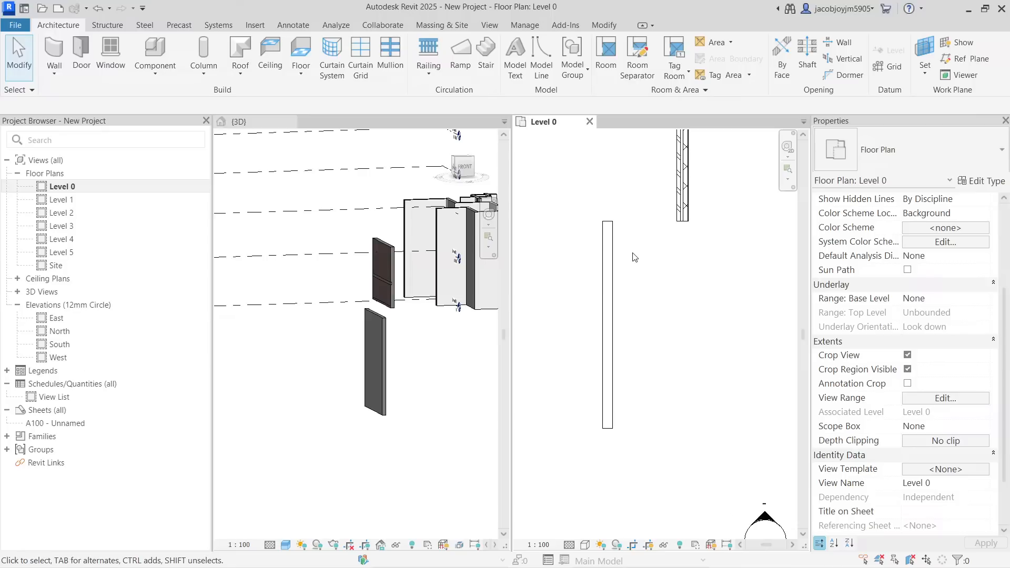
scroll(636, 257, "down", 5)
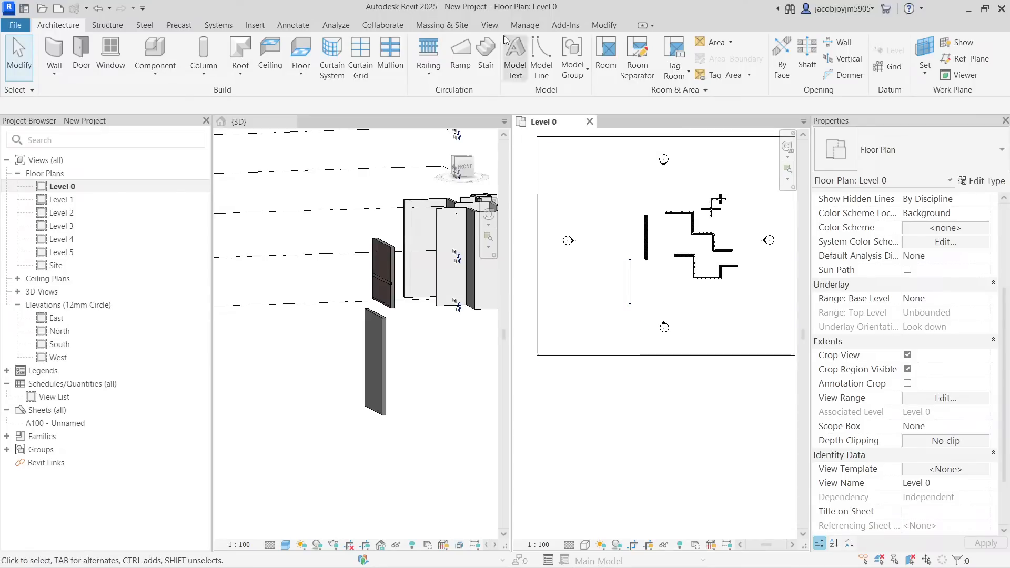
left_click(58, 53)
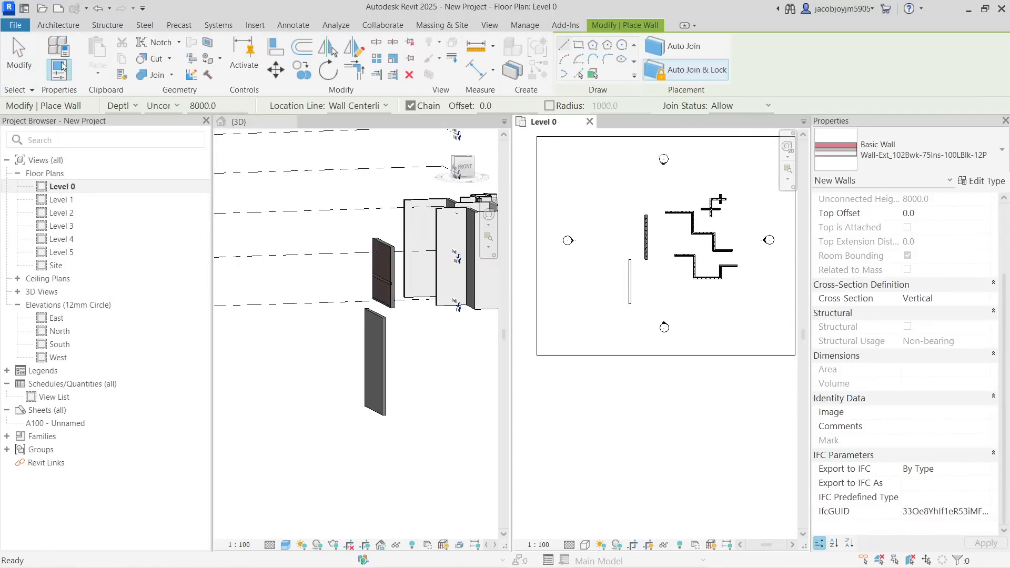
left_click(129, 107)
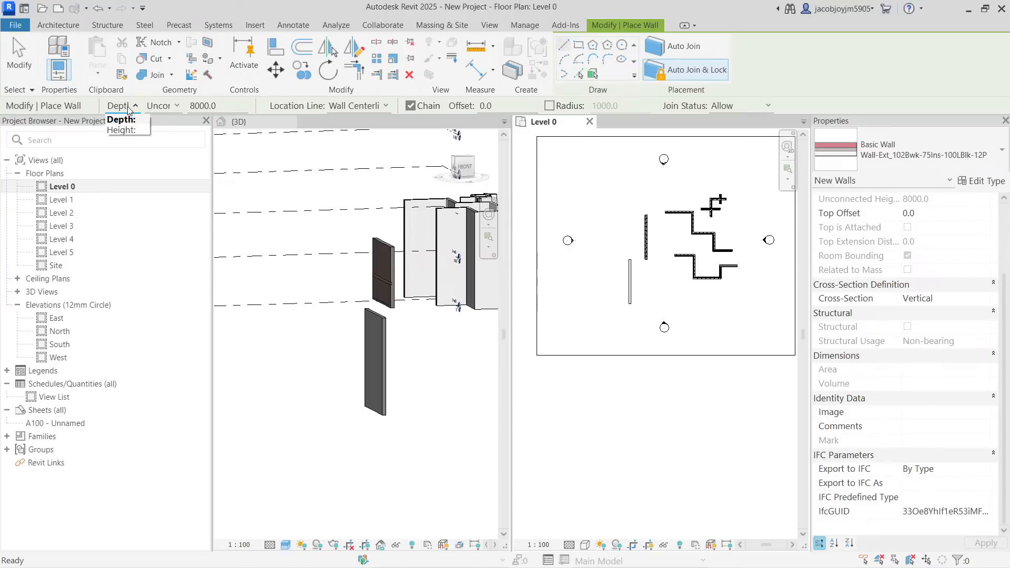
left_click(124, 130)
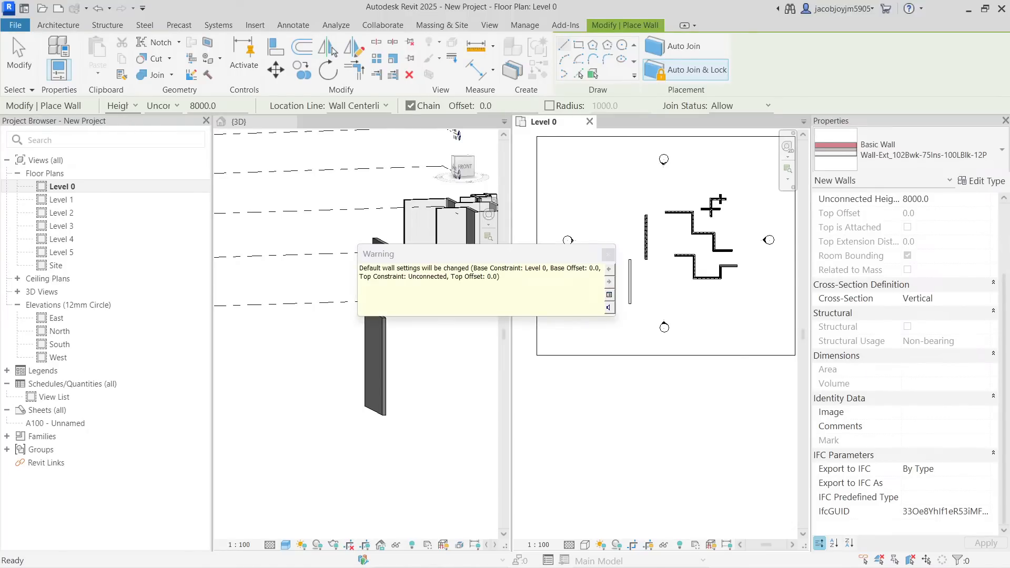
left_click(160, 106)
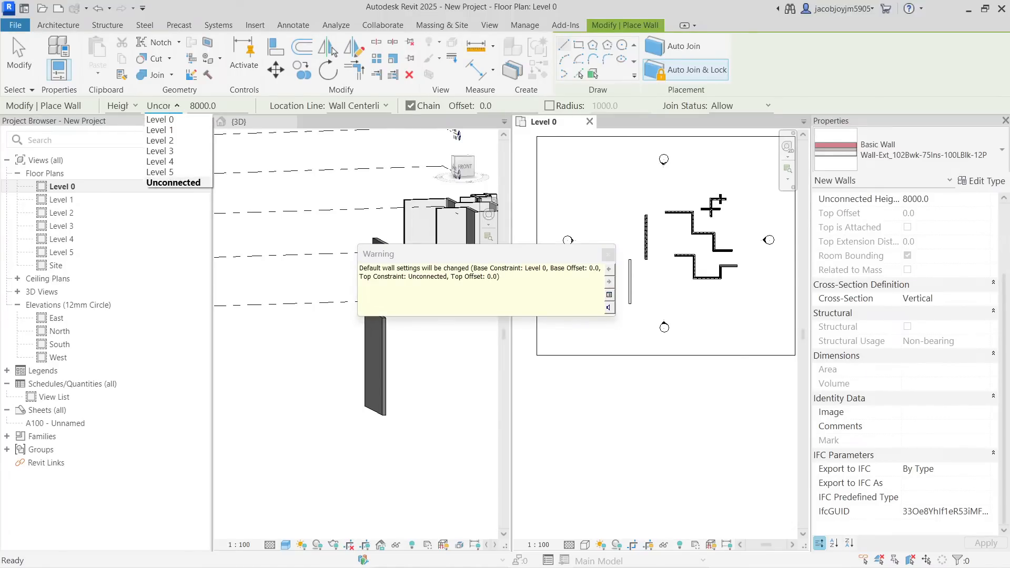
left_click(171, 131)
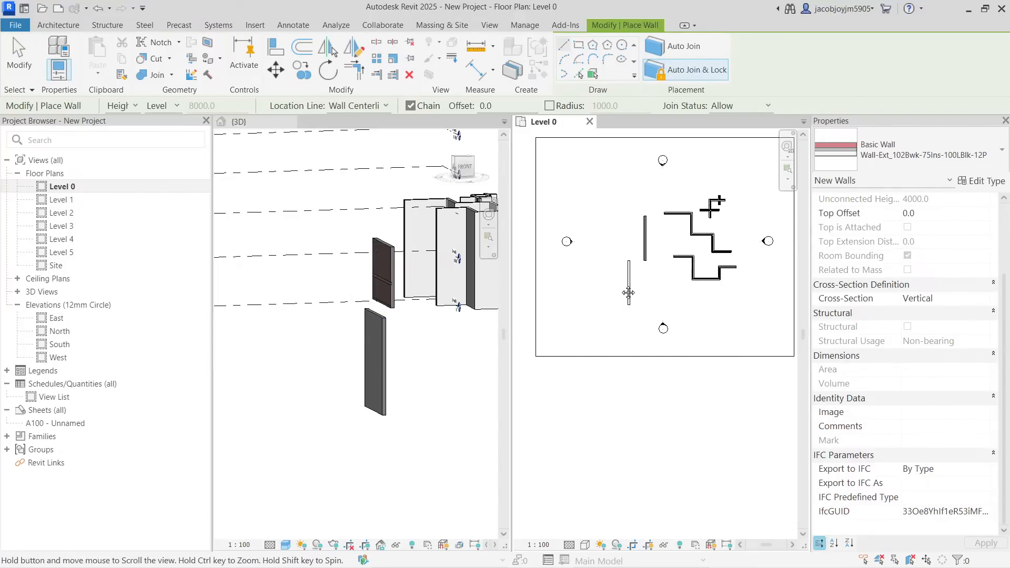
left_click(604, 262)
left_click(605, 304)
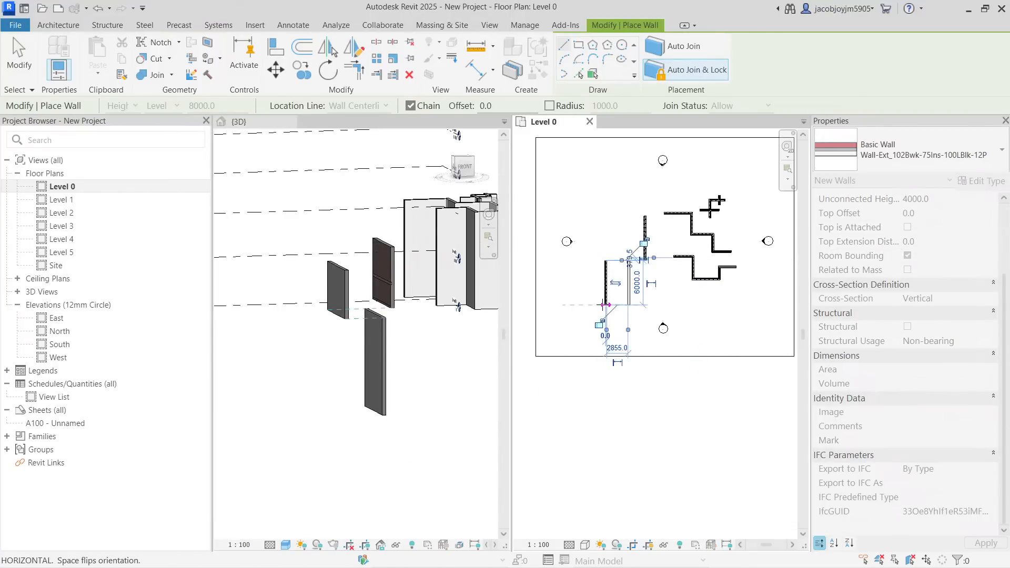
key("Escape")
key("Escape")
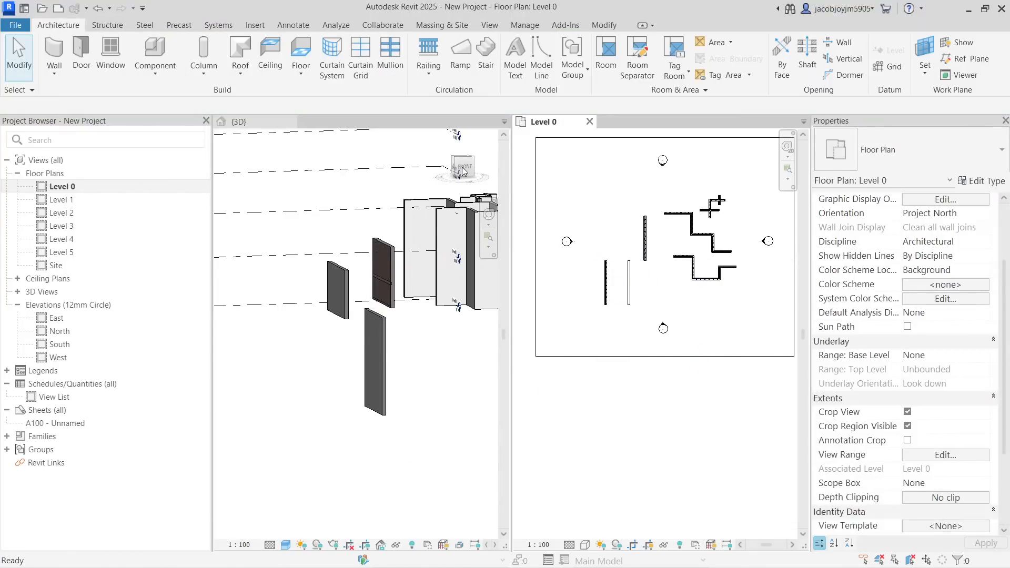
Check the new wall's height against the levels in the front orientation of the 3D view
left_click(443, 188)
left_click(341, 287)
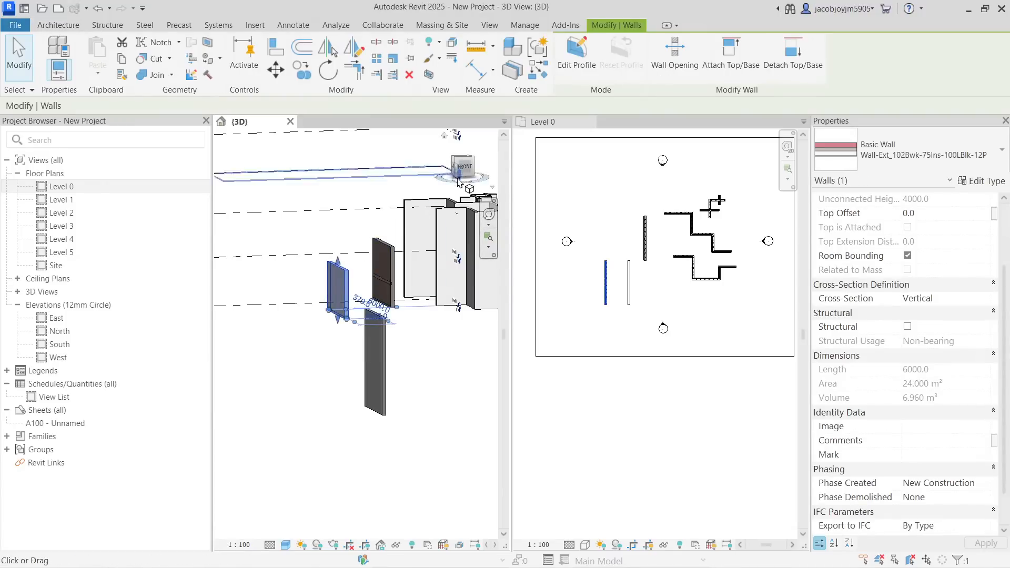
left_click(468, 173)
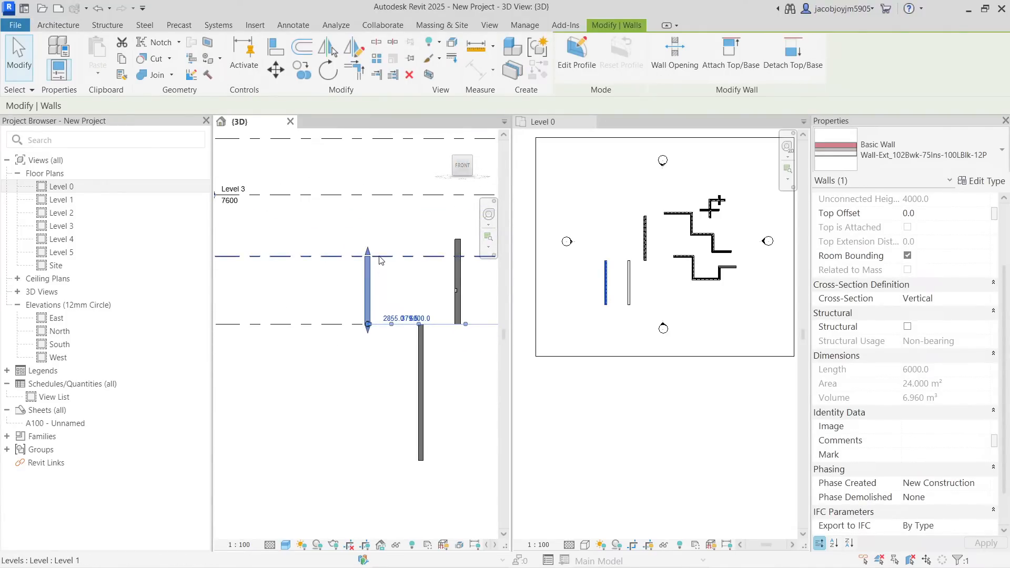
key("Escape")
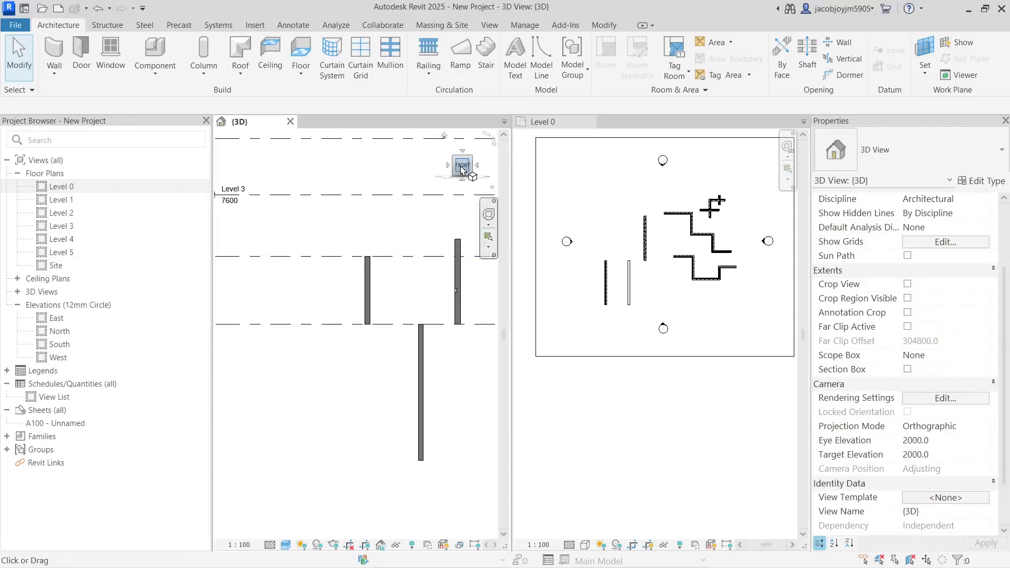
Draw a horizontal wall about 2300 mm long in an empty area of the Level 0 plan
left_click(547, 185)
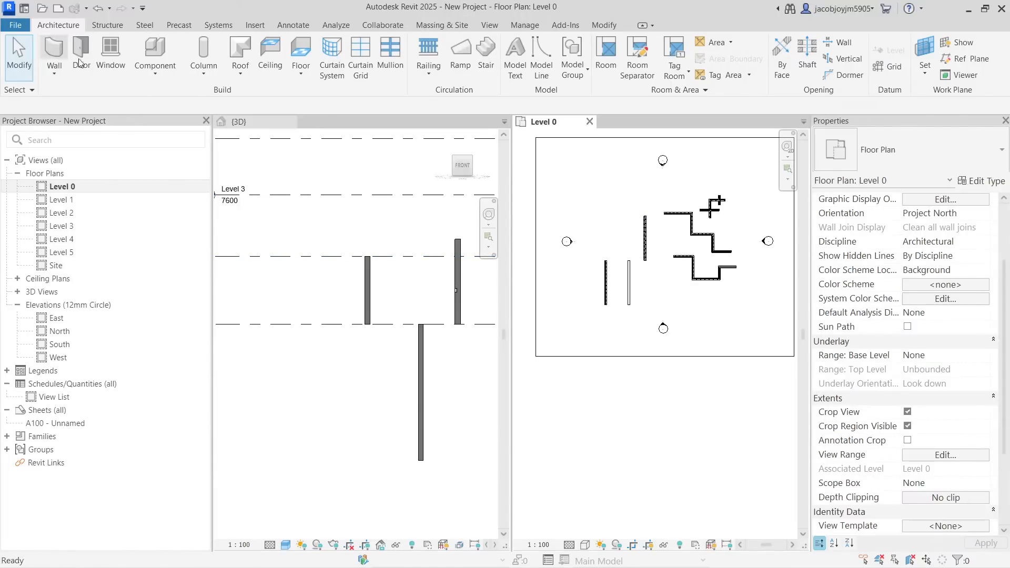
left_click(51, 57)
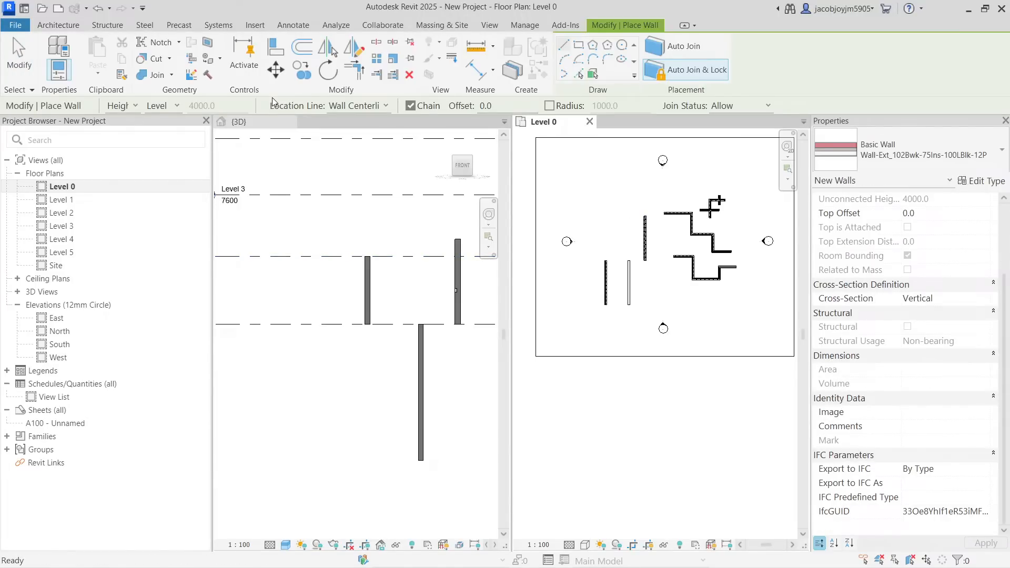
scroll(600, 186, "up", 2)
scroll(597, 203, "up", 3)
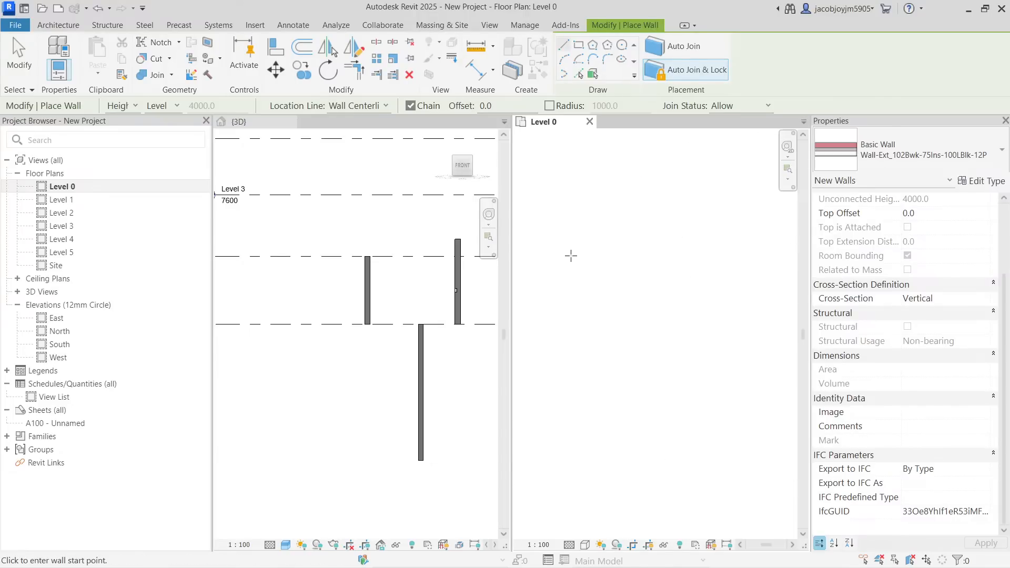
left_click(571, 255)
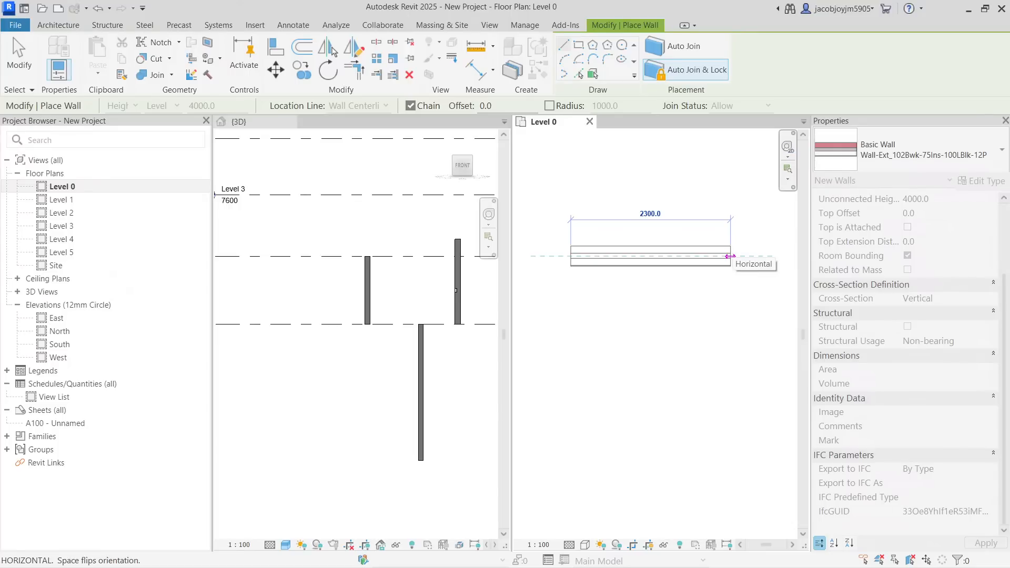
left_click(731, 256)
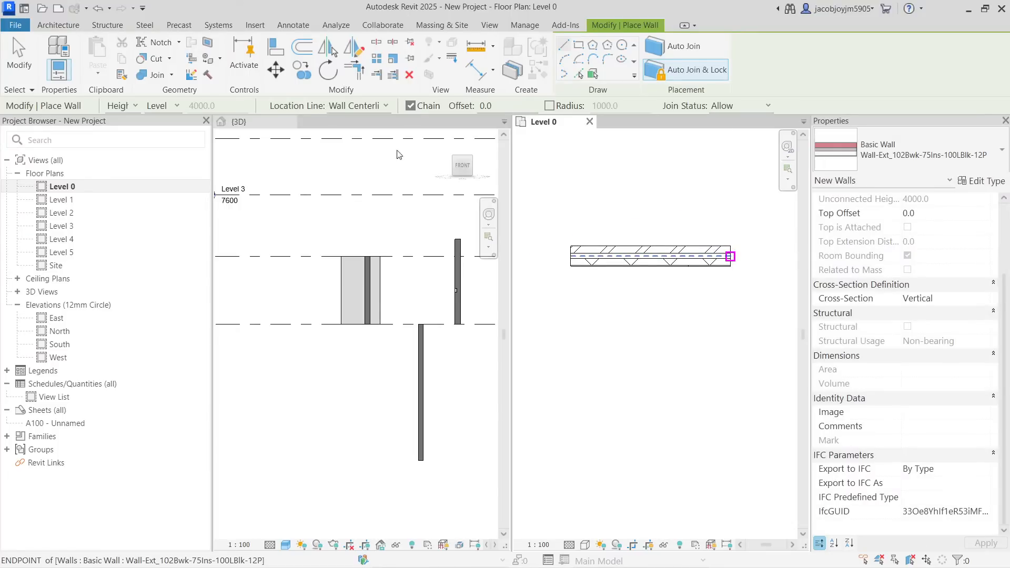
key("Escape")
key("Escape")
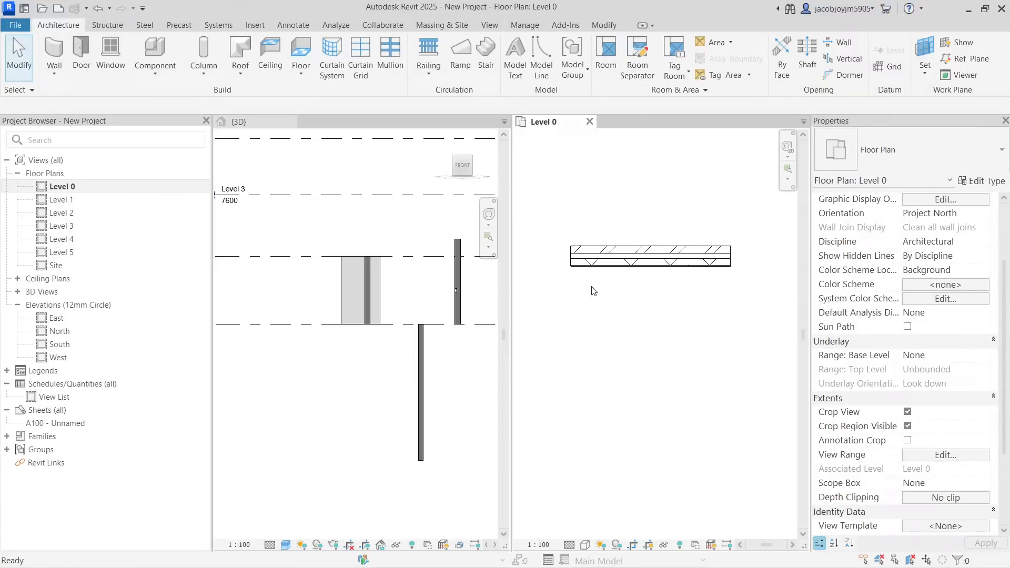
key("d")
key("l")
key("Escape")
key("Escape")
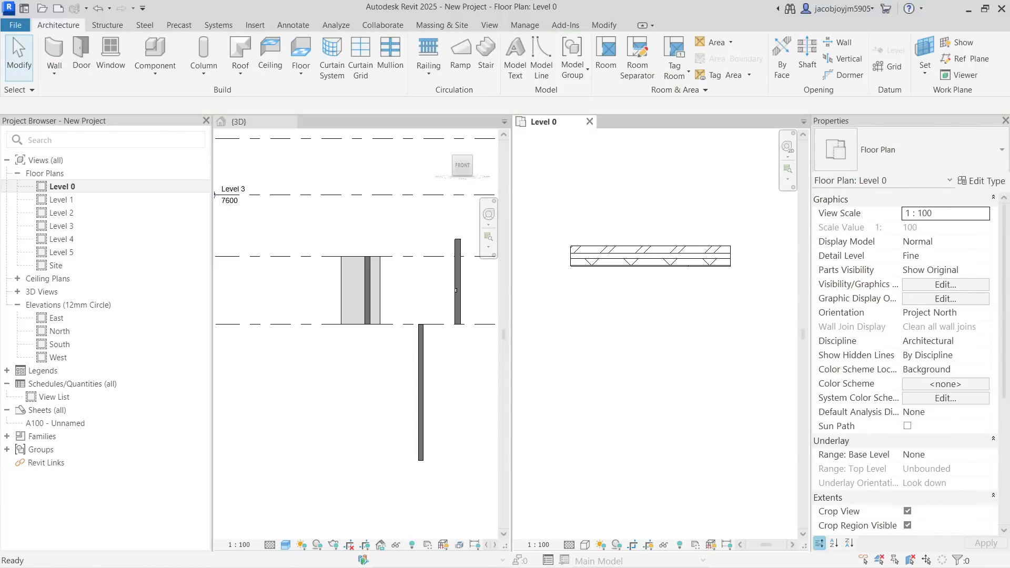
Draw three separate parallel horizontal detail lines, spaced one below another, beneath the new horizontal wall
left_click(294, 25)
left_click(372, 47)
left_click(556, 335)
left_click(743, 335)
key("Escape")
scroll(673, 272, "down", 2)
middle_click_drag(650, 361, 616, 296)
left_click(573, 294)
left_click(679, 295)
key("Escape")
left_click(573, 338)
left_click(680, 337)
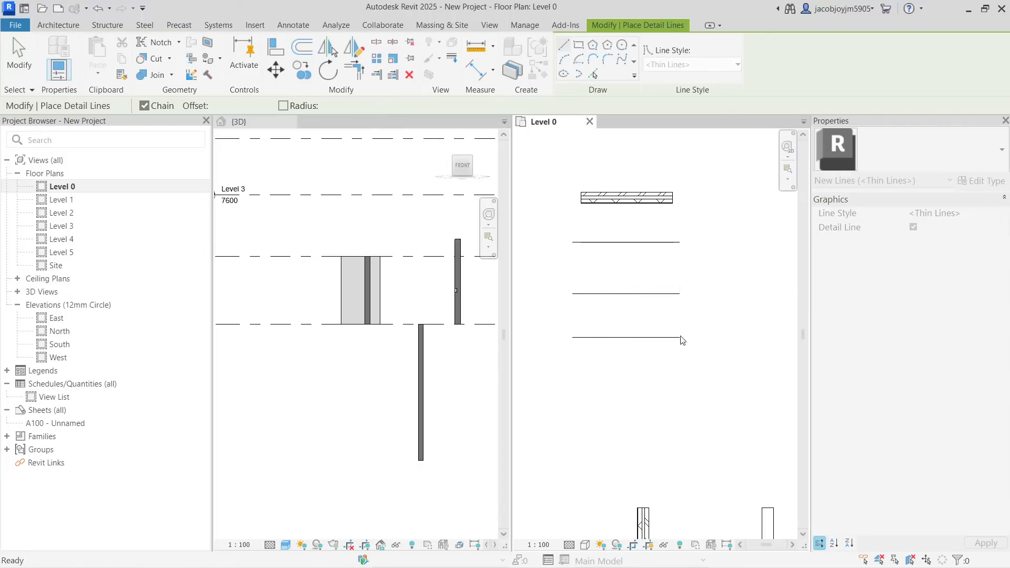
key("Escape")
key("Escape")
Draw a wall along the uppermost detail line with the location line set to Wall Centerline
scroll(616, 282, "up", 1)
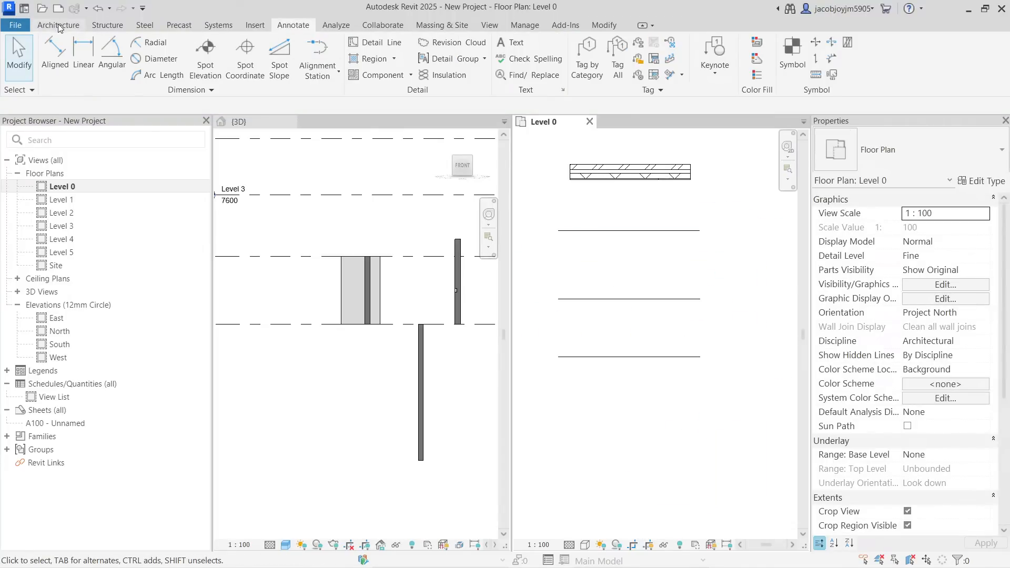
left_click(59, 25)
left_click(59, 50)
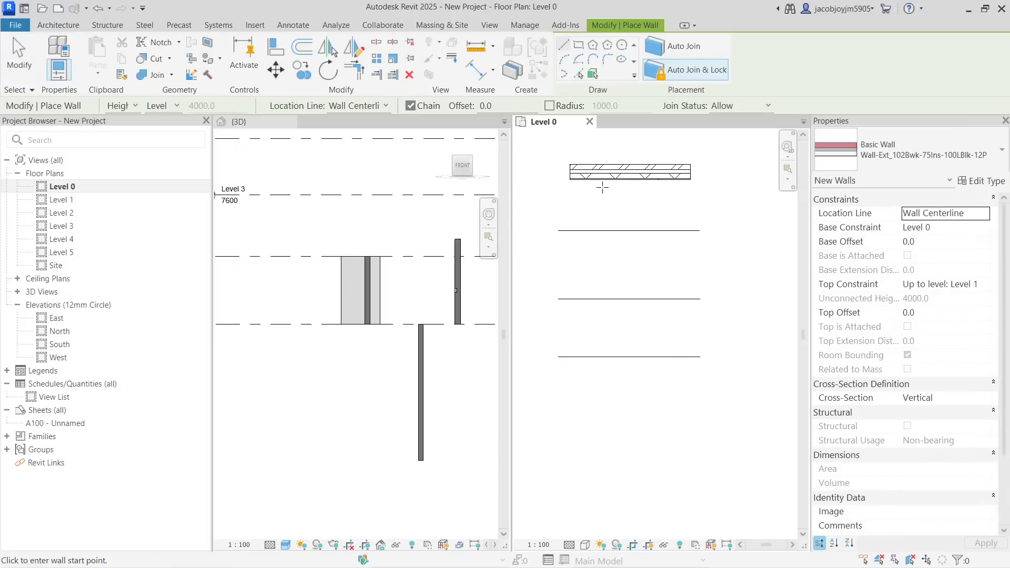
left_click(348, 106)
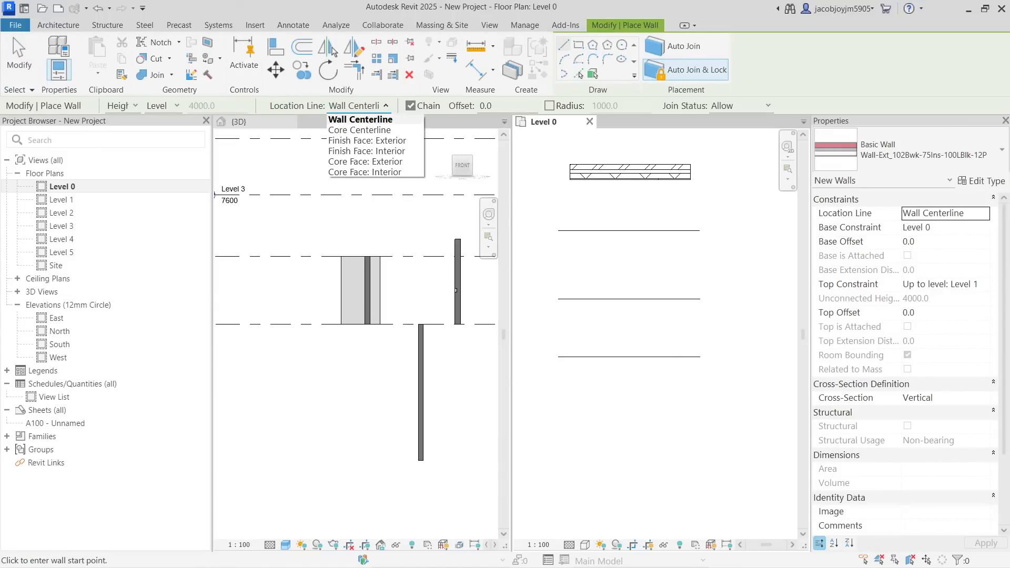
left_click(372, 120)
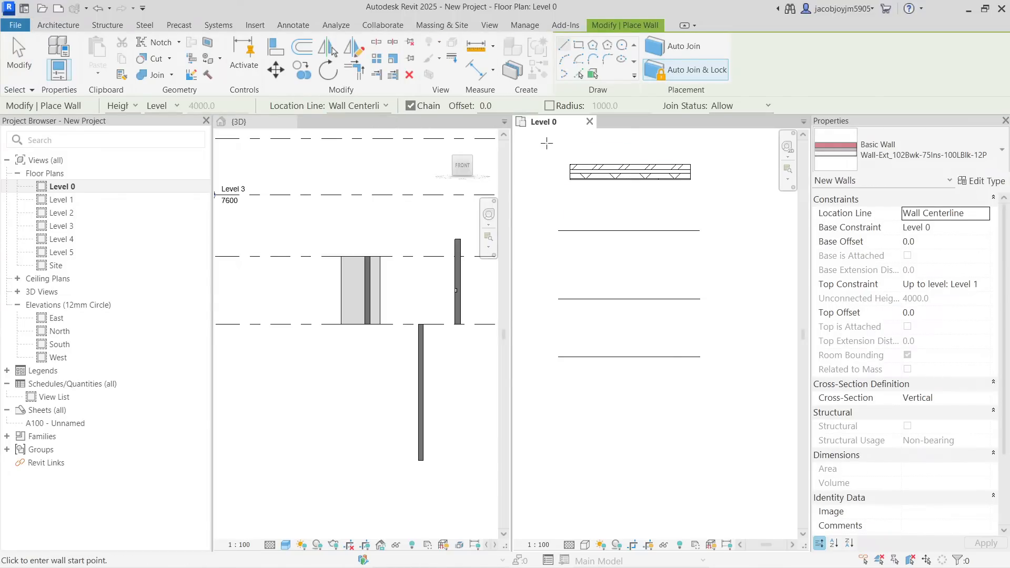
left_click(570, 230)
left_click(676, 231)
scroll(560, 234, "up", 4)
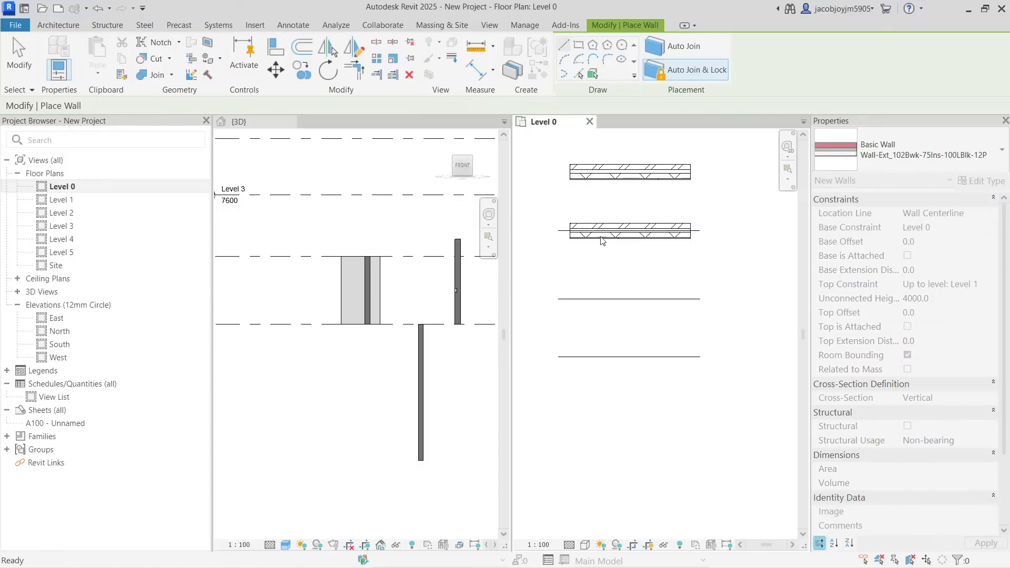
key("Escape")
key("Escape")
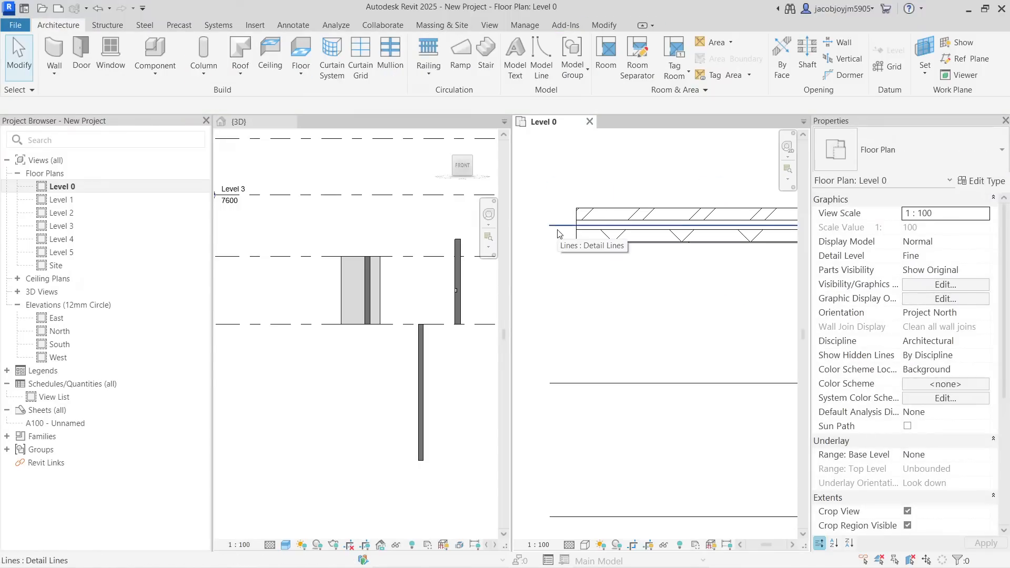
Draw a wall about 2100 mm long along the middle detail line with the location line set to Finish Face: Exterior
left_click(65, 50)
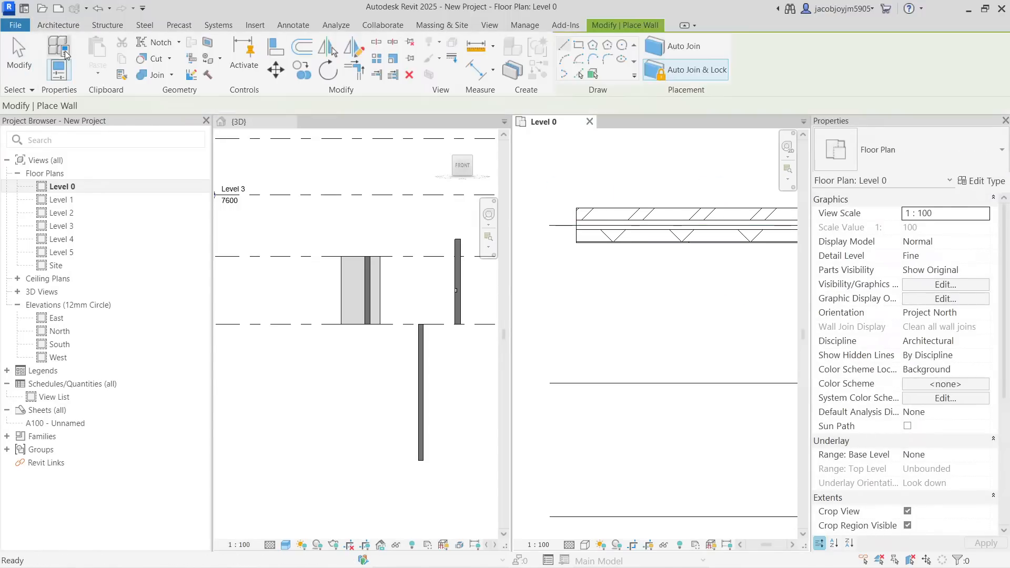
left_click(363, 105)
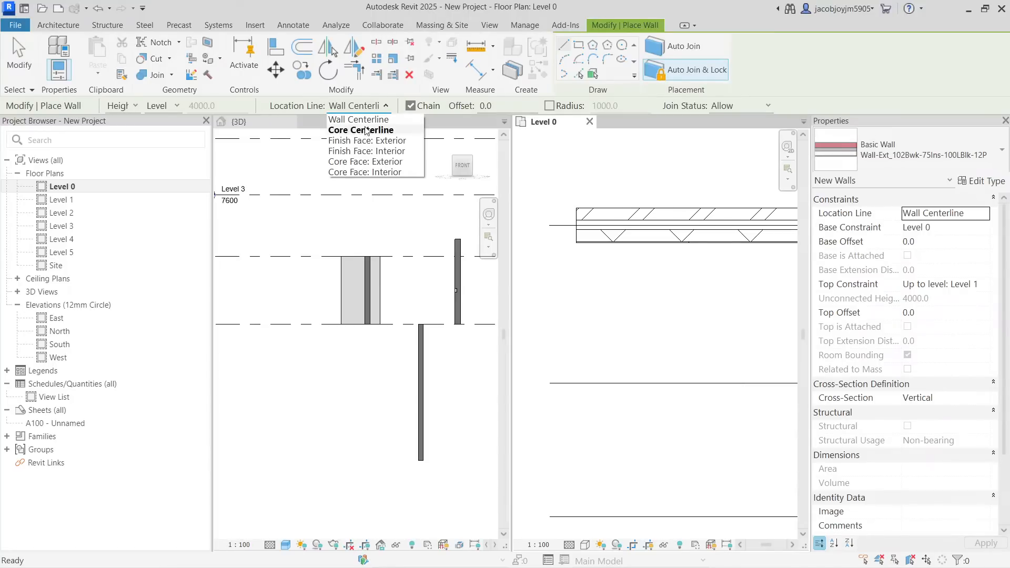
left_click(374, 139)
scroll(594, 216, "down", 1)
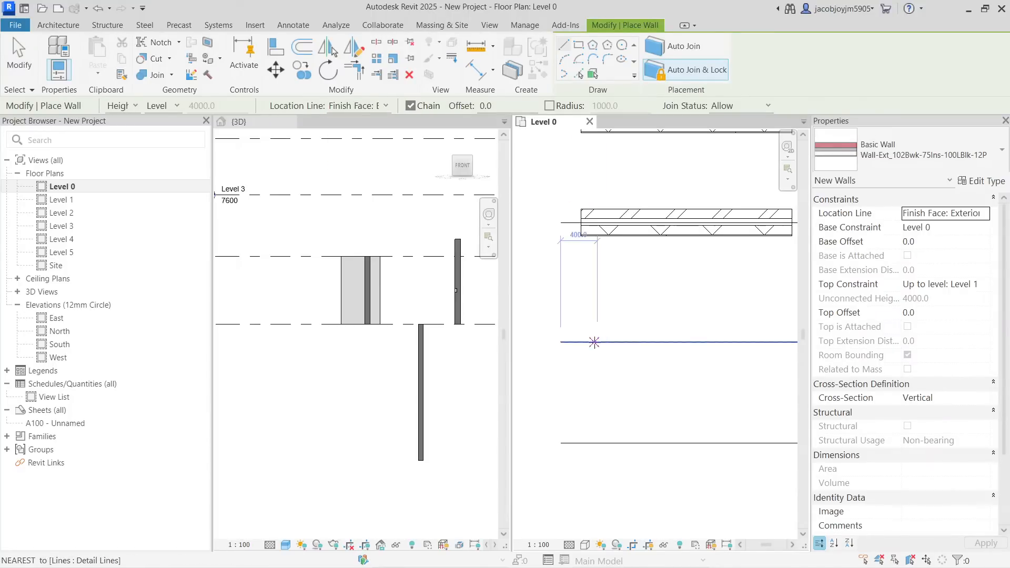
left_click(581, 342)
left_click(774, 343)
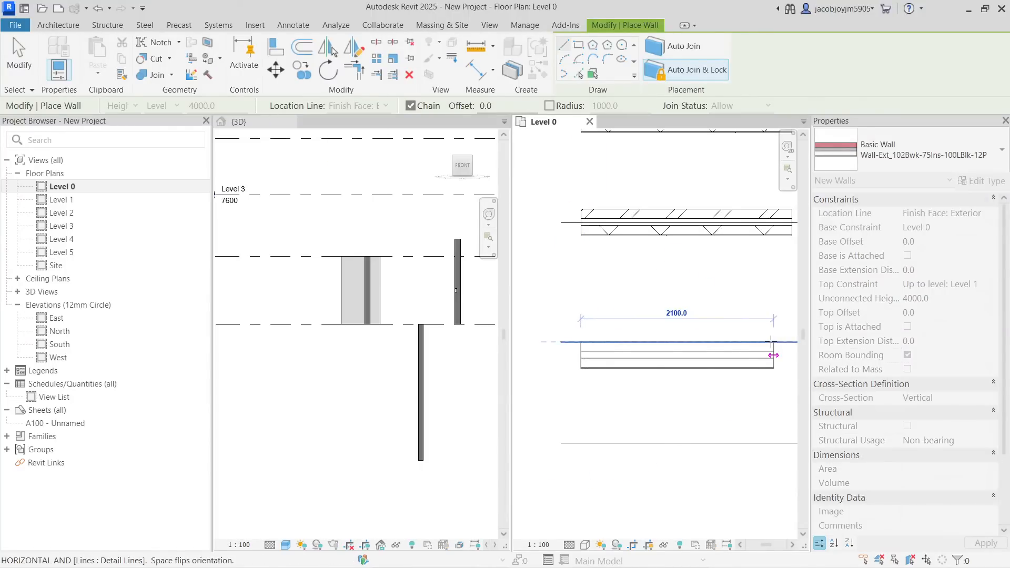
key("Escape")
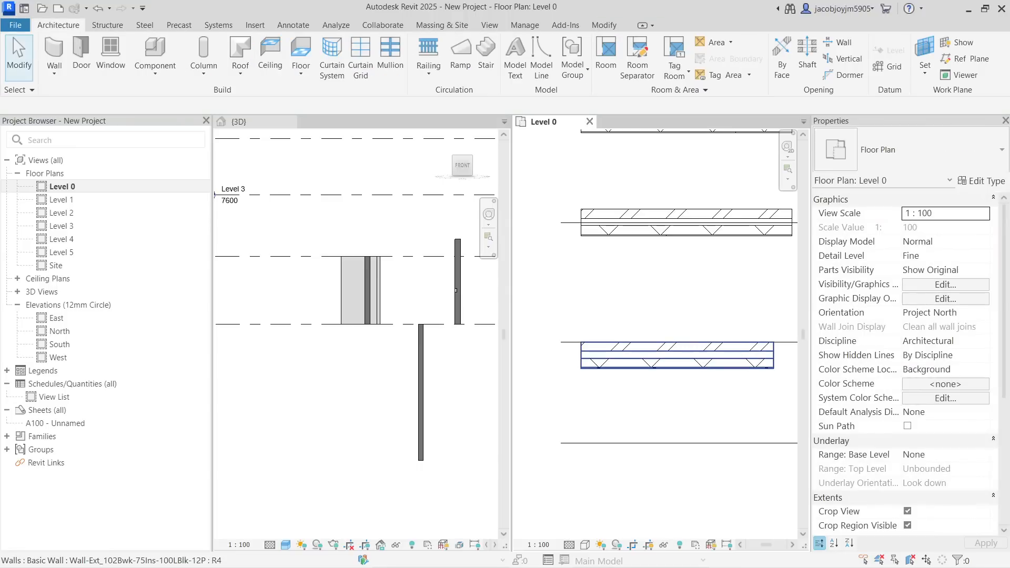
Draw a wall along the lowest detail line with the location line set to Finish Face: Interior
mouse_move(677, 350)
middle_mouse_down()
mouse_move(652, 307)
mouse_move(644, 247)
middle_mouse_up()
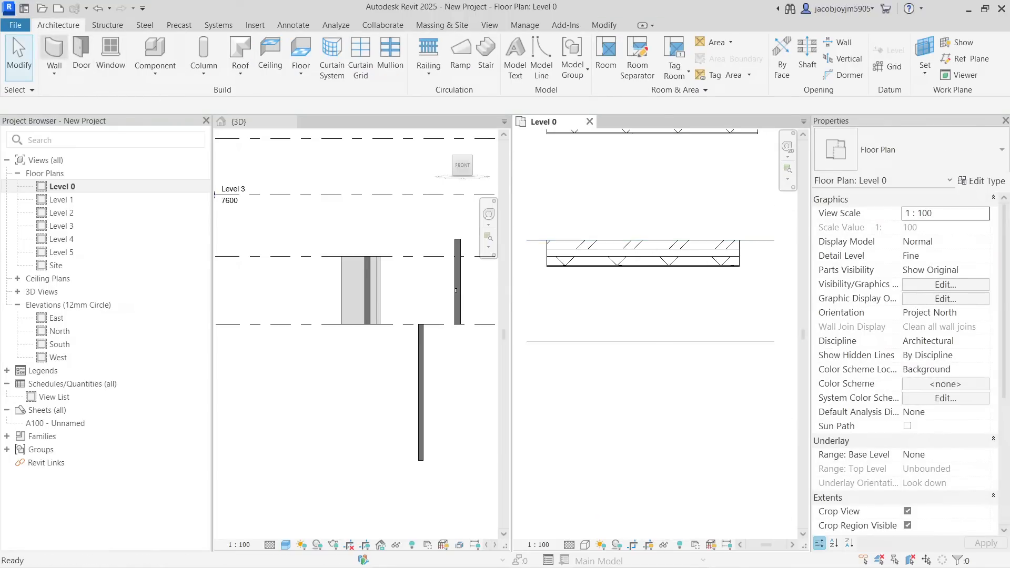
left_click(54, 56)
left_click(377, 105)
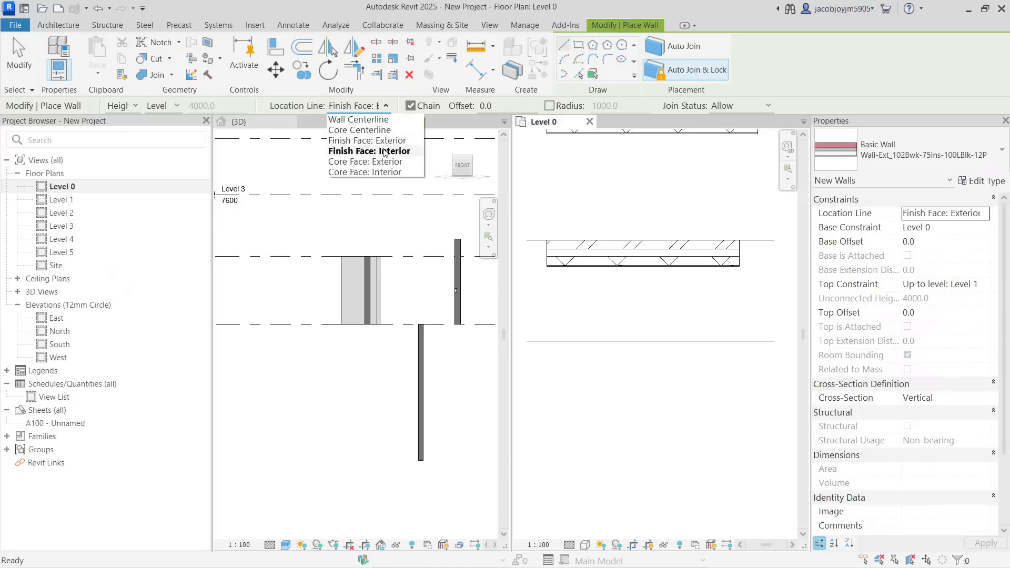
left_click(384, 151)
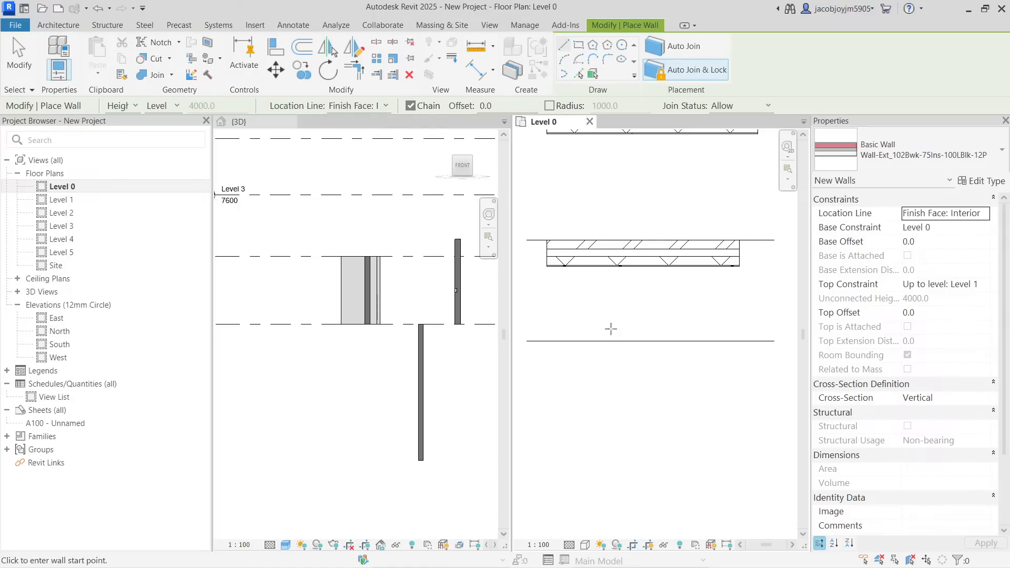
left_click(564, 343)
left_click(729, 341)
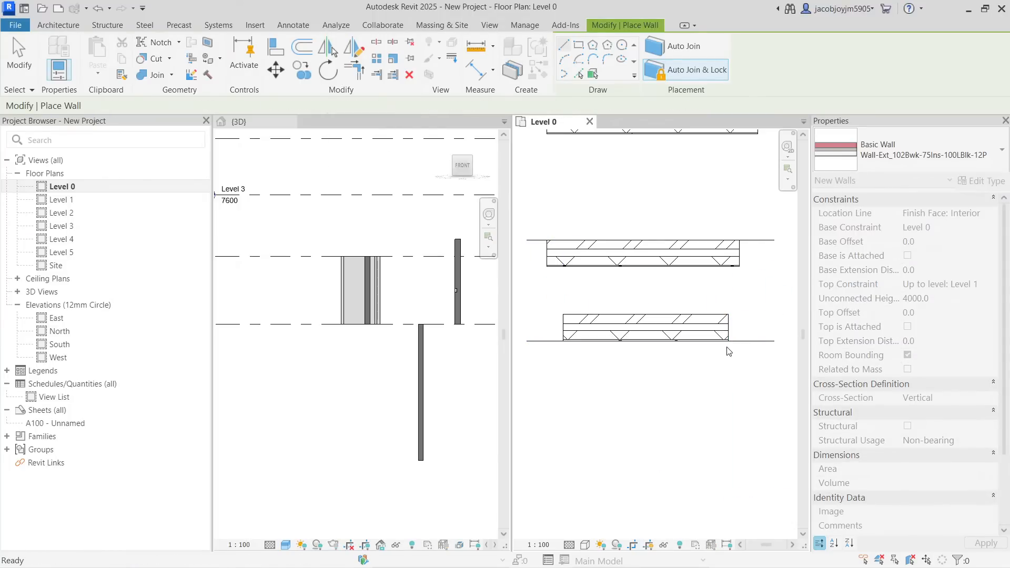
Open the layer structure of the middle wall's type with the preview displayed and examine its core Structure layer
key("Escape")
key("Escape")
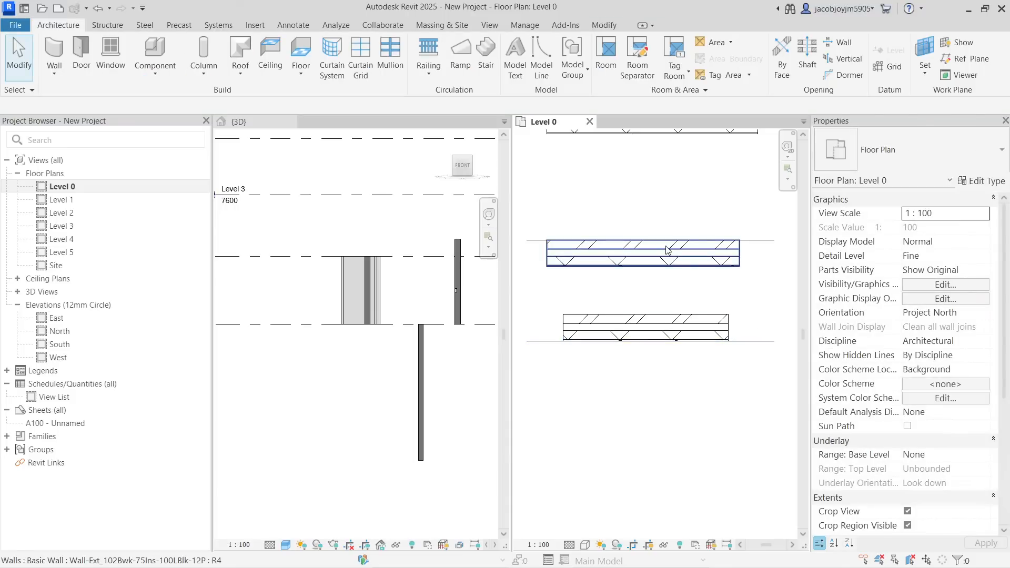
left_click(674, 267)
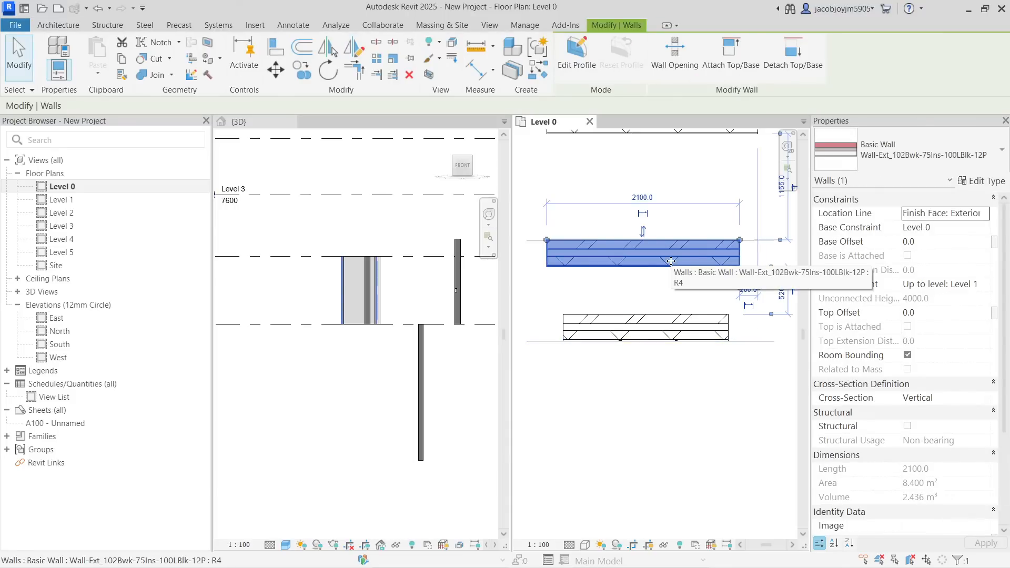
left_click(982, 180)
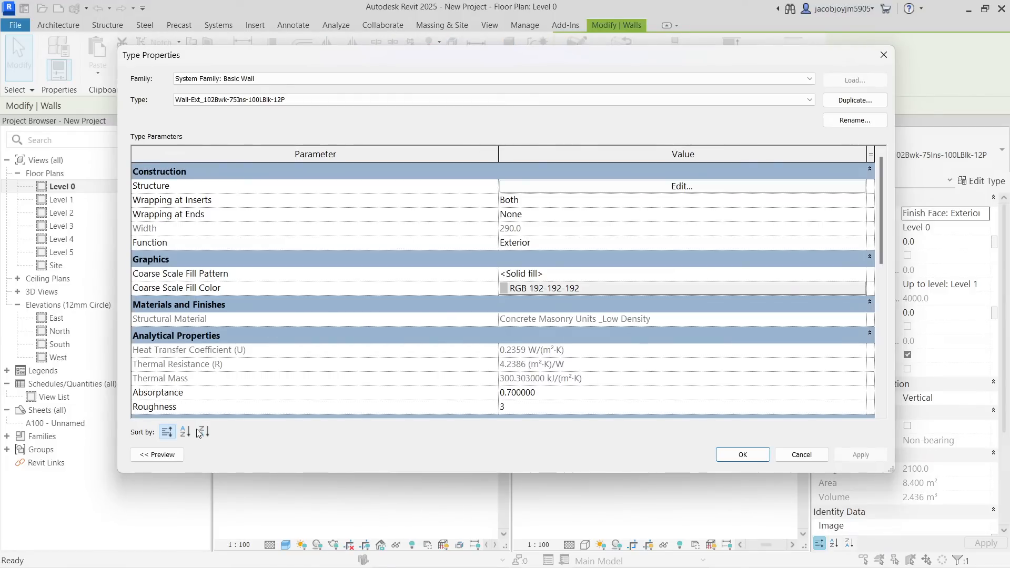
left_click(157, 455)
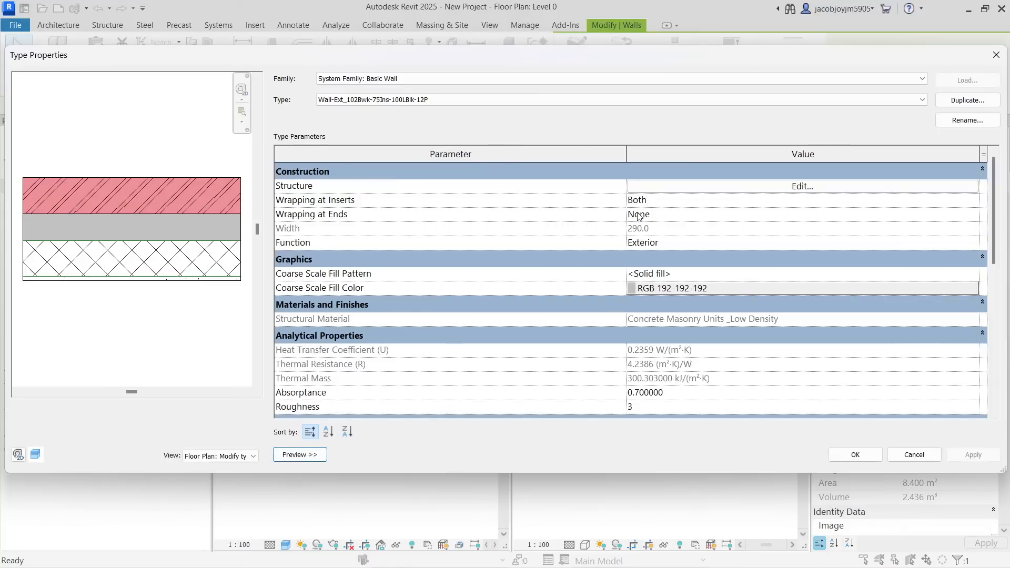
left_click(687, 189)
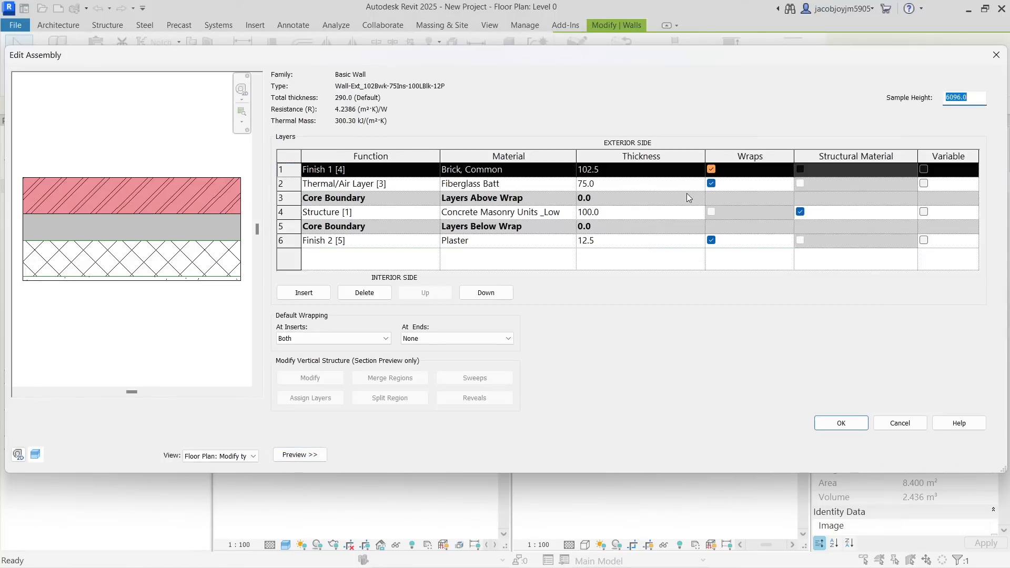
left_click(300, 212)
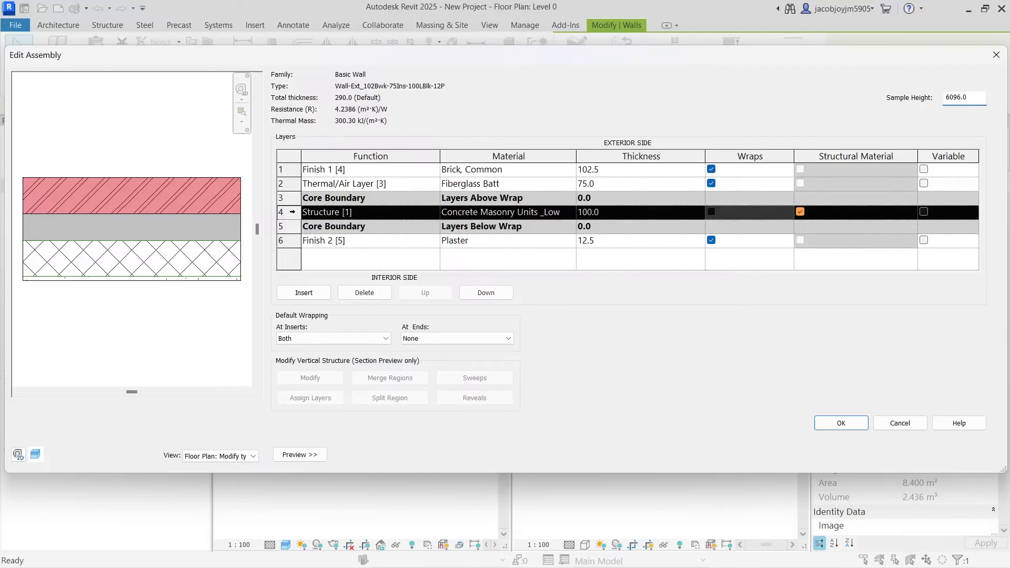
left_click(624, 212)
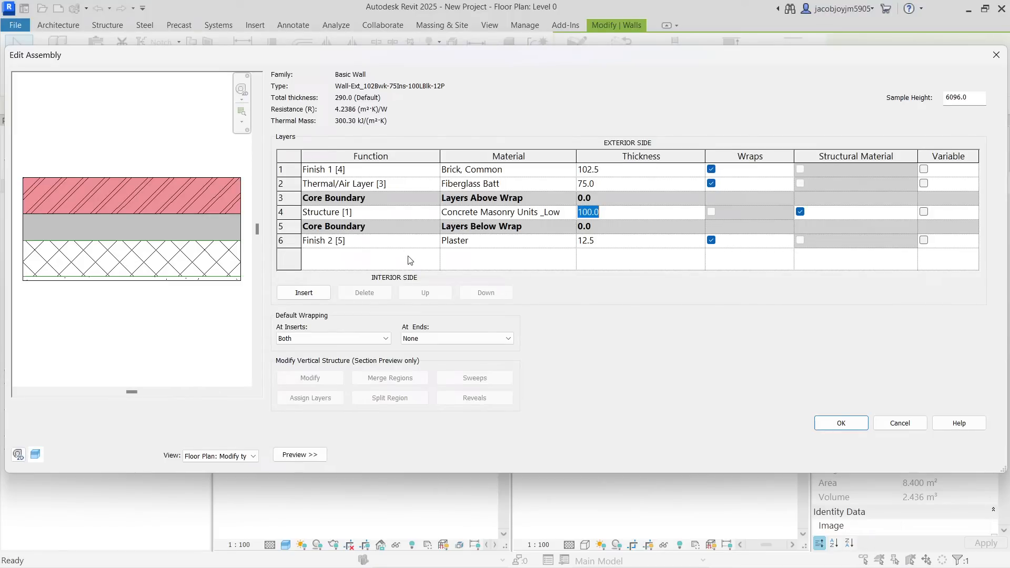
Review the available function options for the outer brick layer and the concrete masonry core layer
left_click(431, 172)
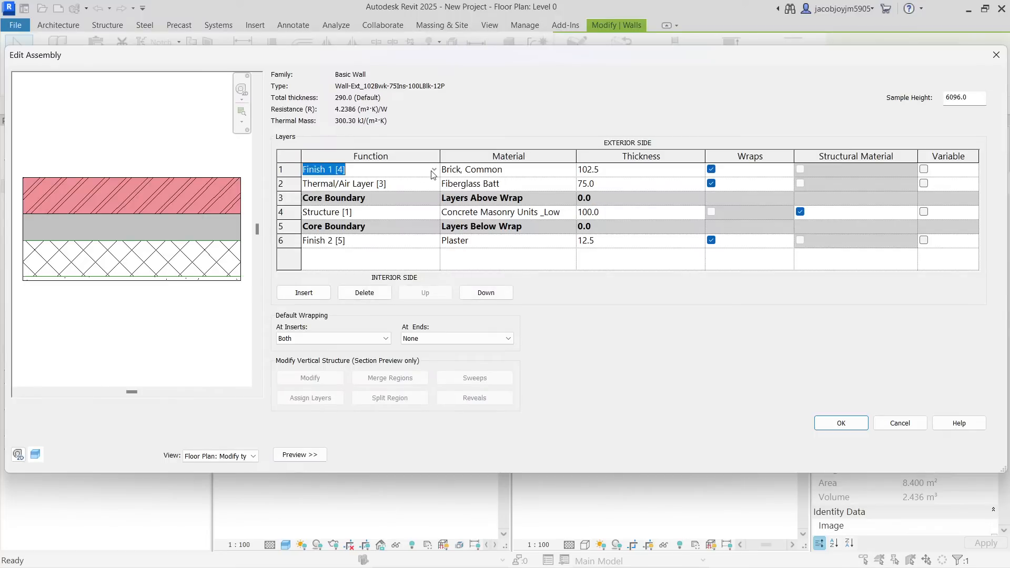
left_click(432, 174)
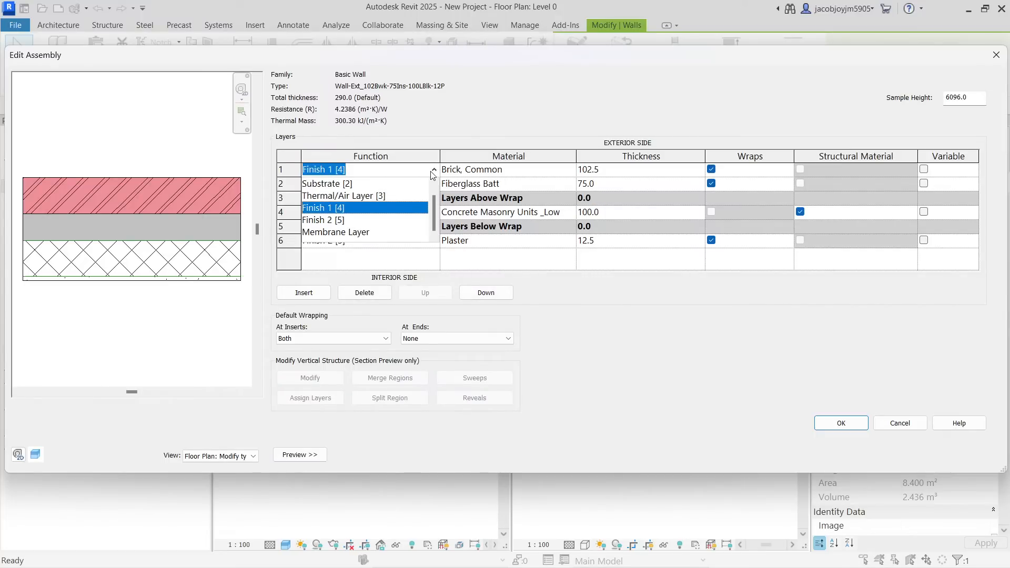
left_click(433, 172)
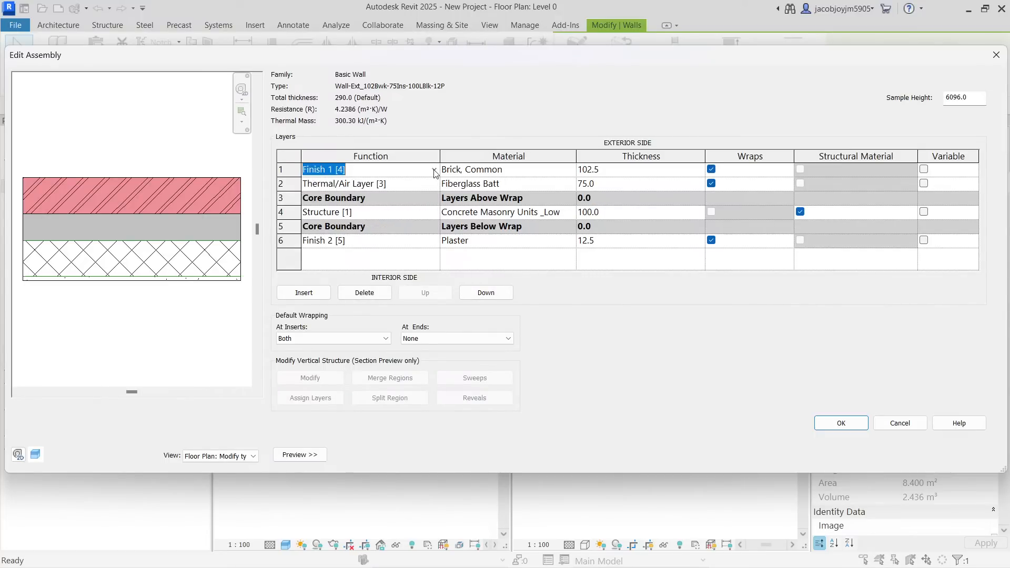
left_click(434, 213)
left_click(434, 213)
left_click_drag(433, 248, 434, 261)
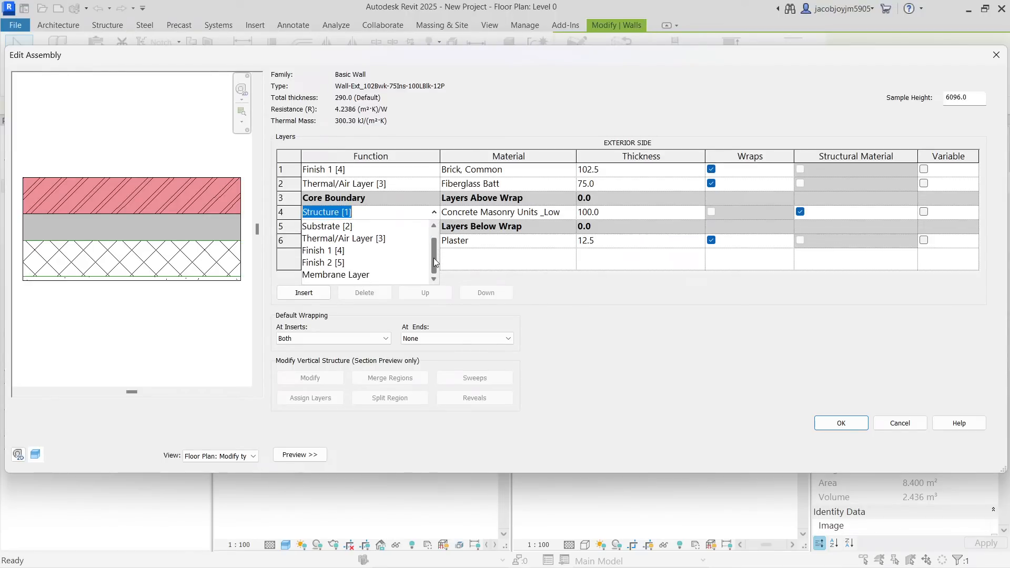
left_click(472, 274)
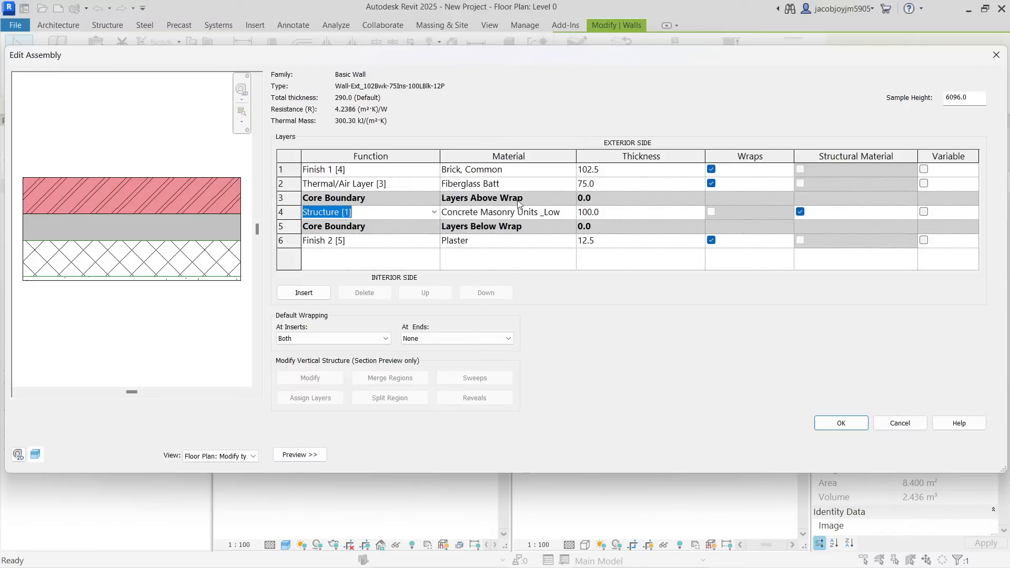
Inspect the brick layer's material and thickness, and close the assembly and type properties without changes
left_click(542, 172)
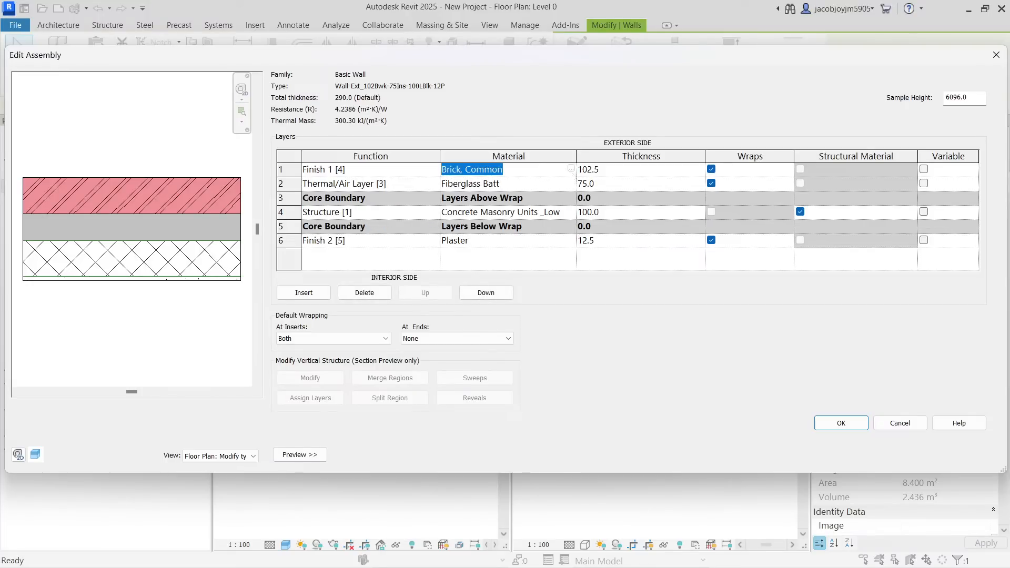
left_click(656, 174)
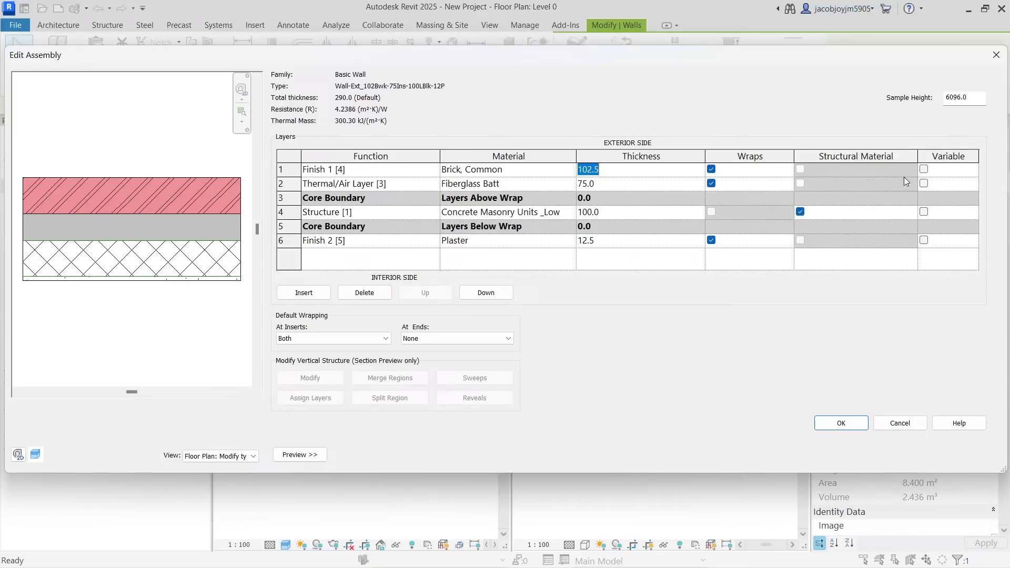
left_click(995, 62)
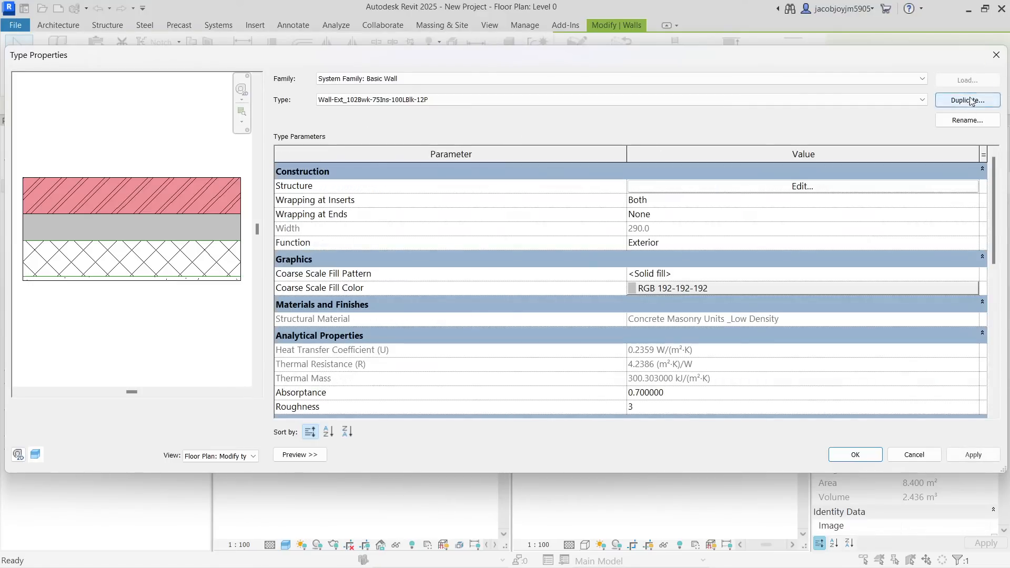
left_click(996, 56)
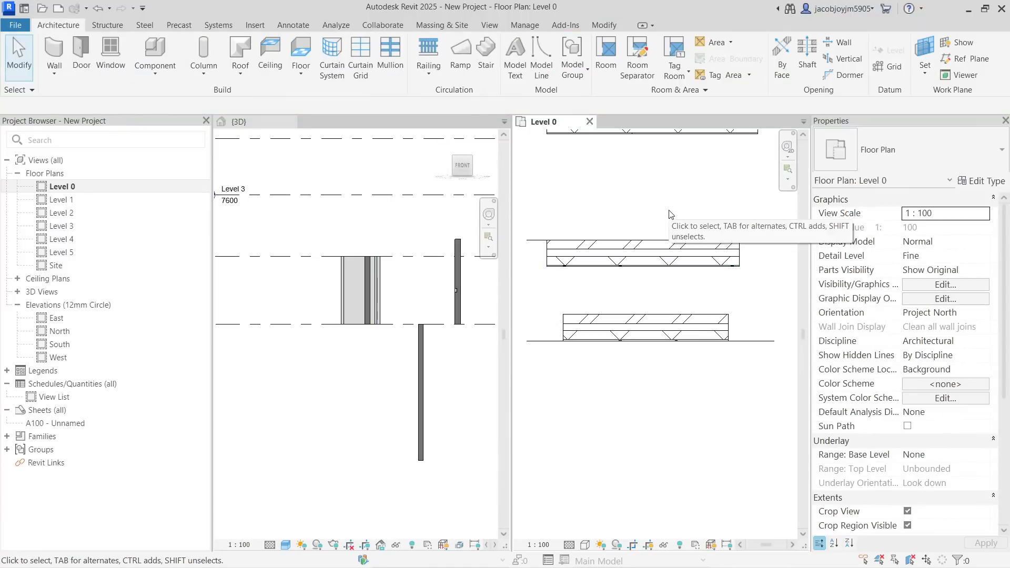
Draw a chain of stepped architectural walls above the existing ones with the location line set to Finish Face: Interior
left_click(56, 75)
left_click(69, 105)
scroll(581, 236, "down", 3)
scroll(599, 267, "down", 1)
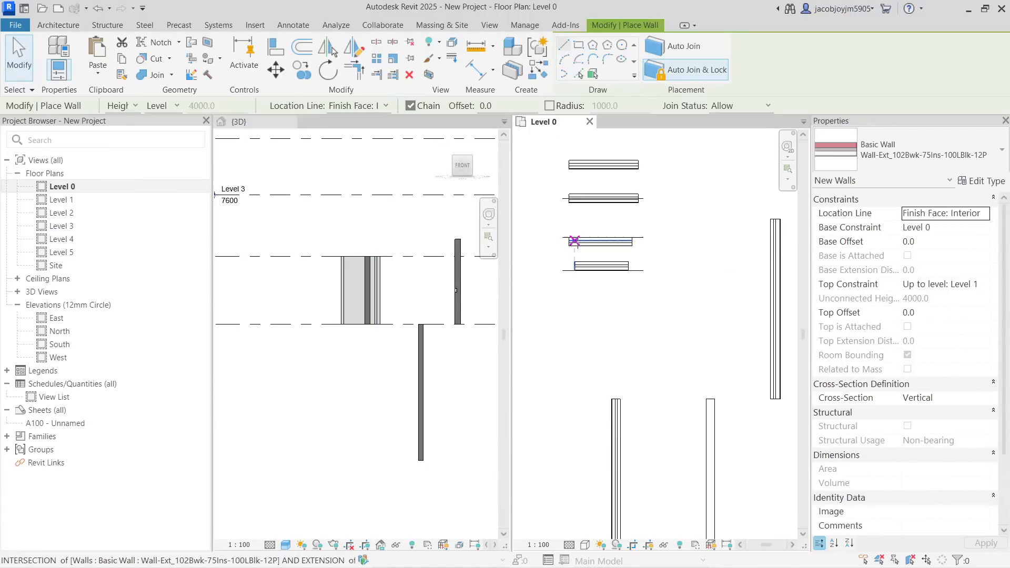
scroll(578, 290, "down", 2)
scroll(578, 290, "down", 1)
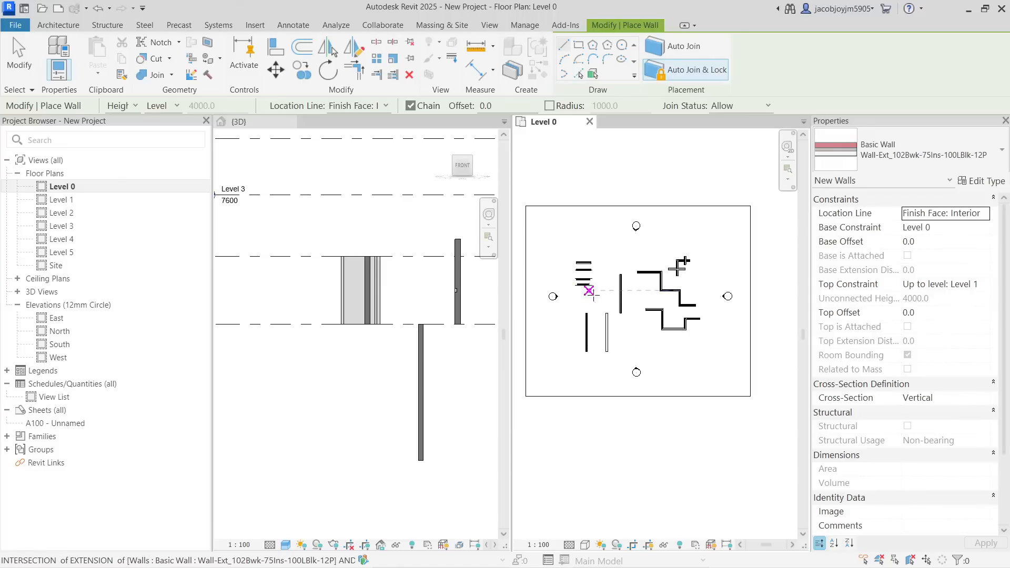
left_click(616, 247)
left_click(645, 247)
left_click(647, 260)
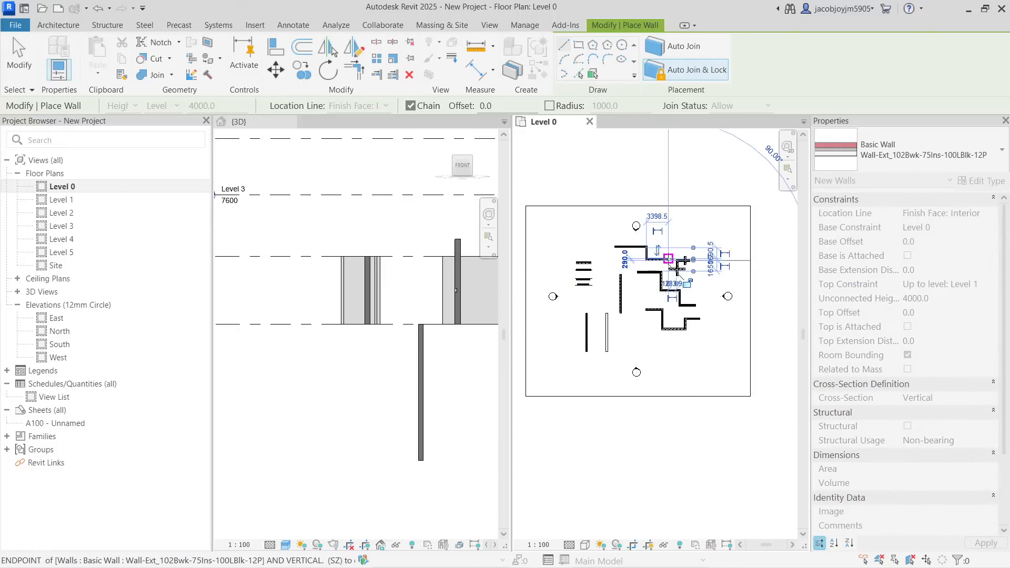
key("Escape")
key("Escape")
Delete all the practice walls and detail lines inside the four elevation markers of the Level 0 plan
scroll(634, 250, "up", 1)
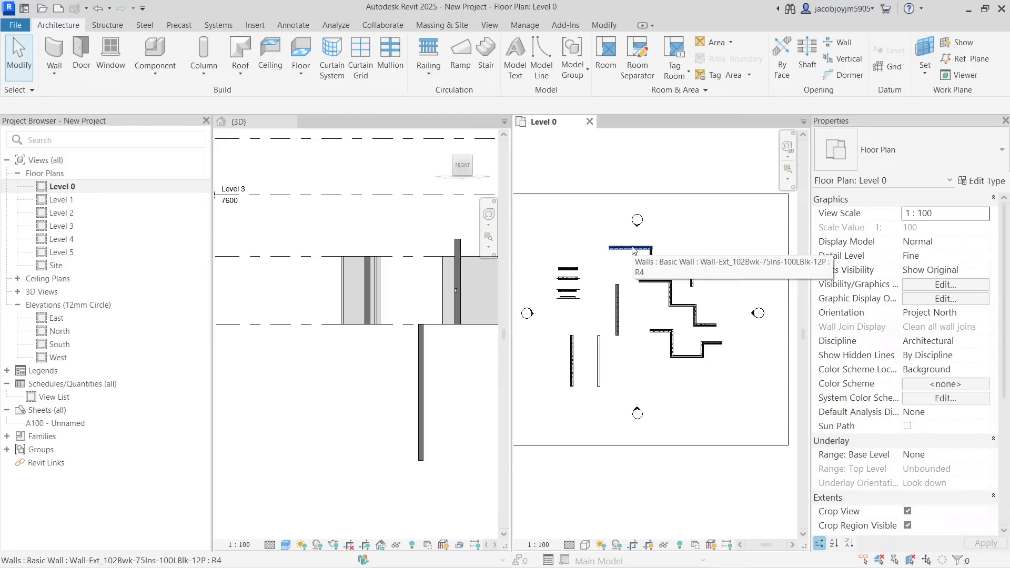
scroll(639, 257, "down", 1)
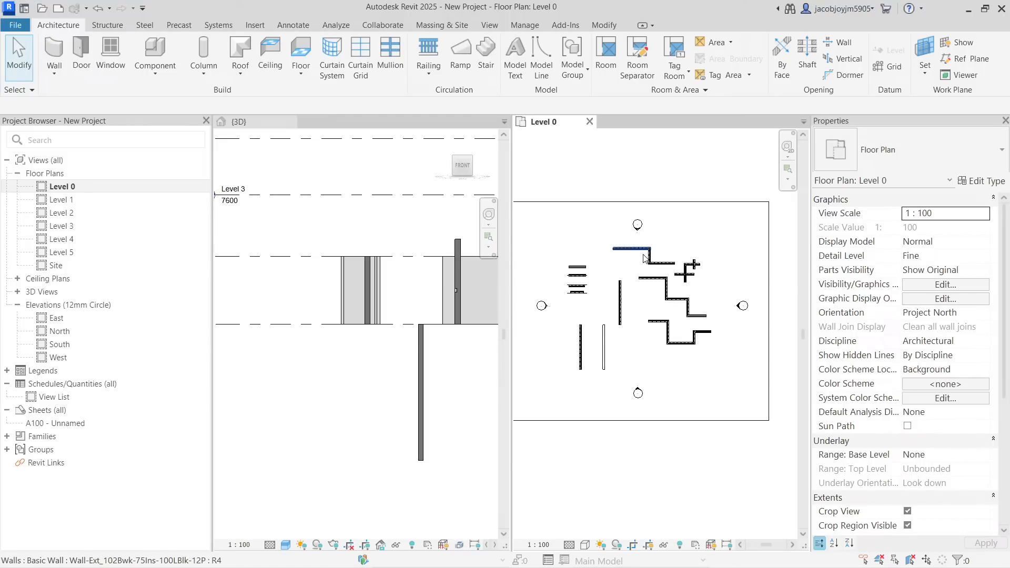
scroll(644, 258, "down", 1)
left_click_drag(581, 241, 701, 338)
key("Delete")
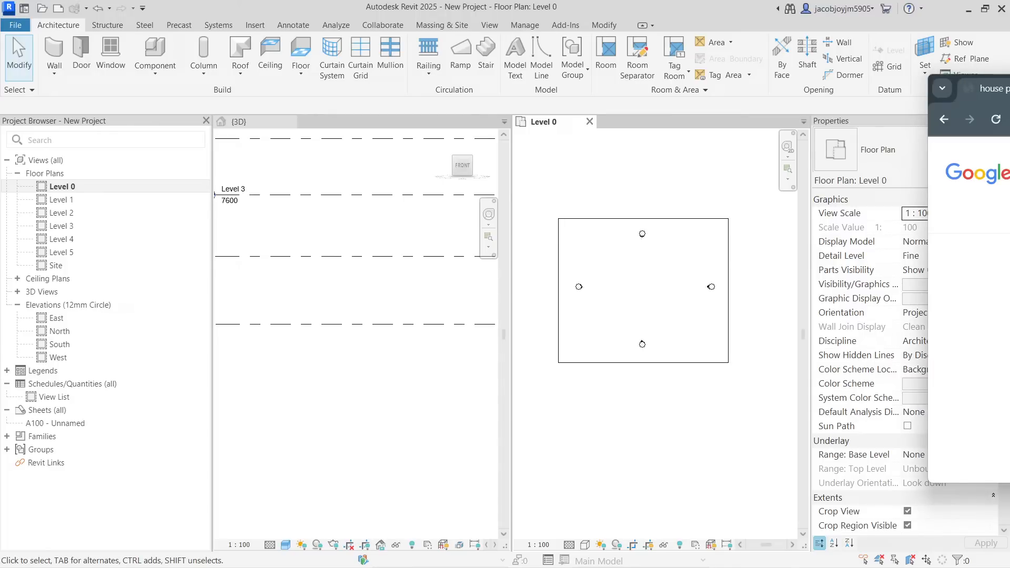
Bring the browser with the house plan design image results into view and open the Pinterest "Top 46+ House Plan Design Ideas" plan
left_click_drag(1009, 125, 719, 90)
scroll(514, 284, "down", 1)
scroll(514, 284, "down", 2)
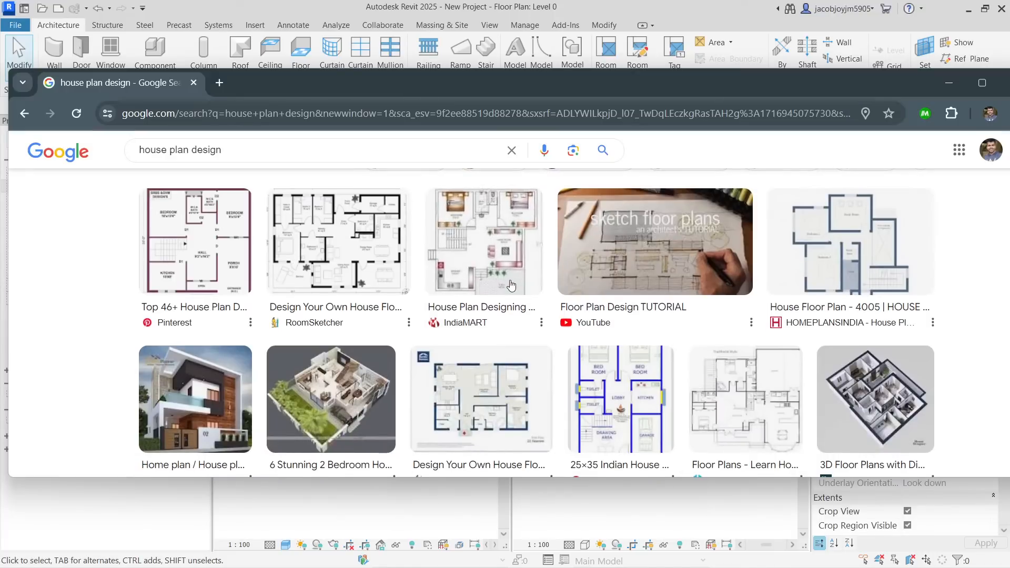
left_click(189, 229)
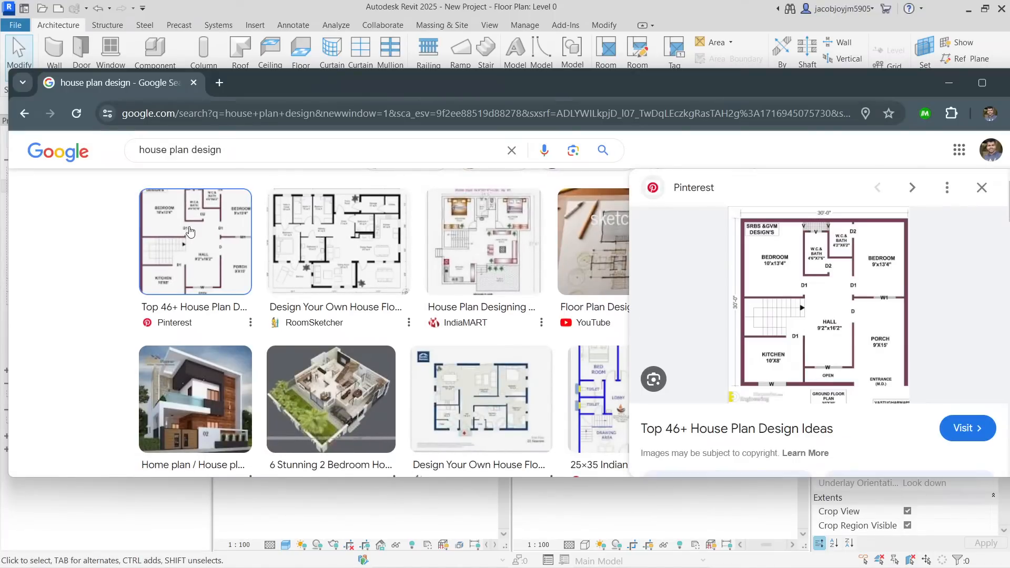
Save the previewed house plan image as a JPEG named "plan" in the BIM Arc folder on the Desktop
right_click(784, 290)
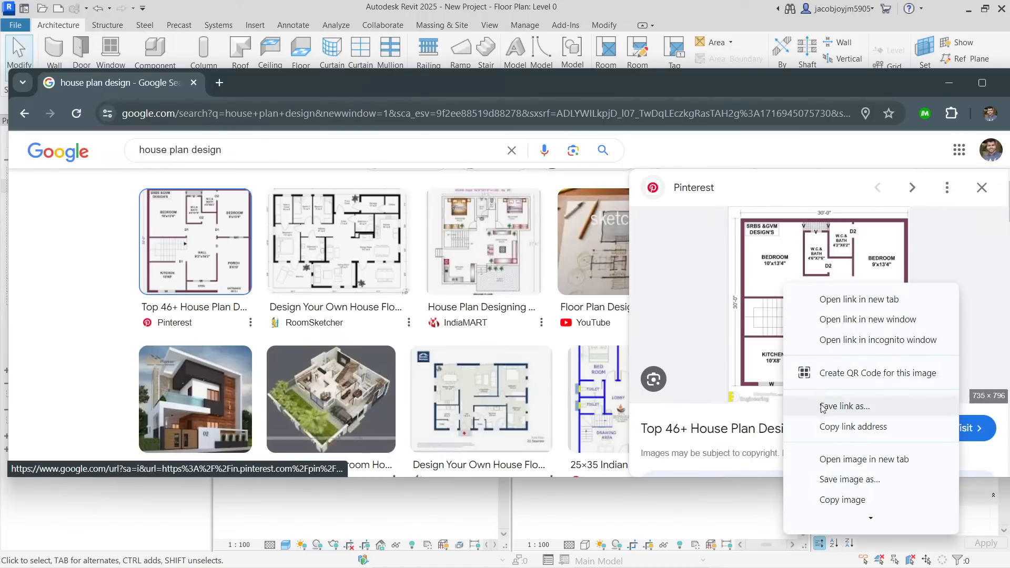
left_click(835, 480)
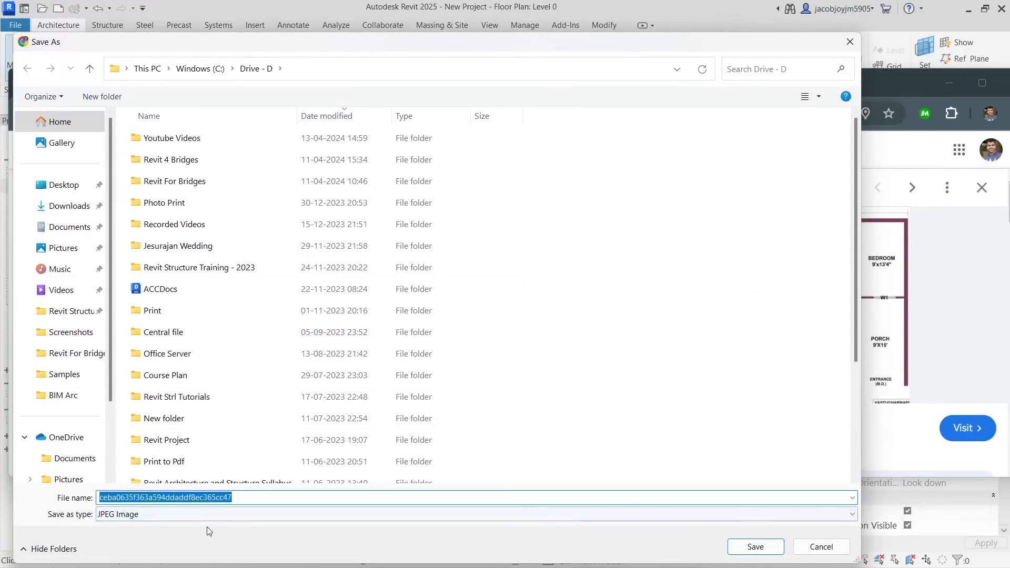
left_click(63, 184)
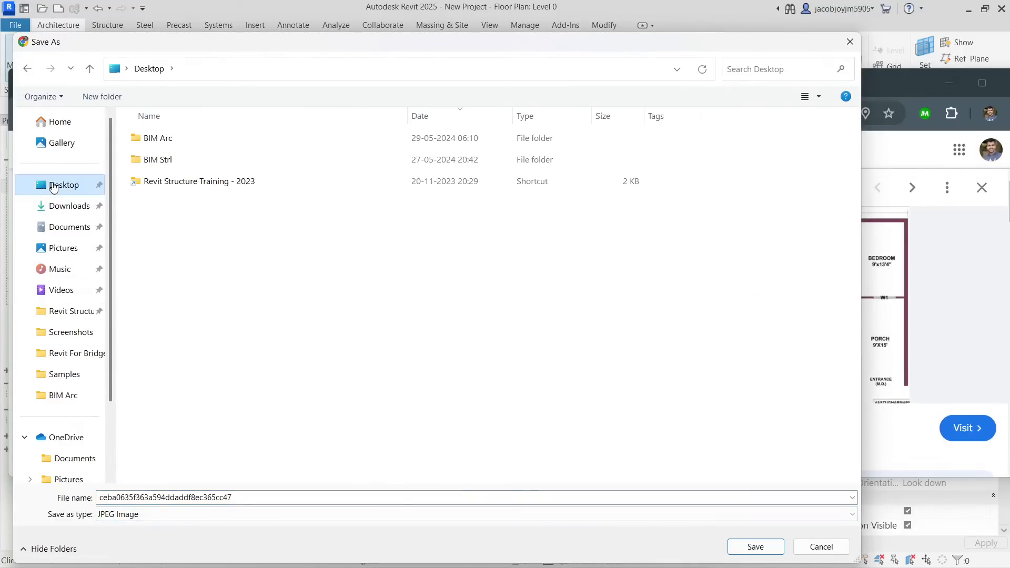
double_click(196, 141)
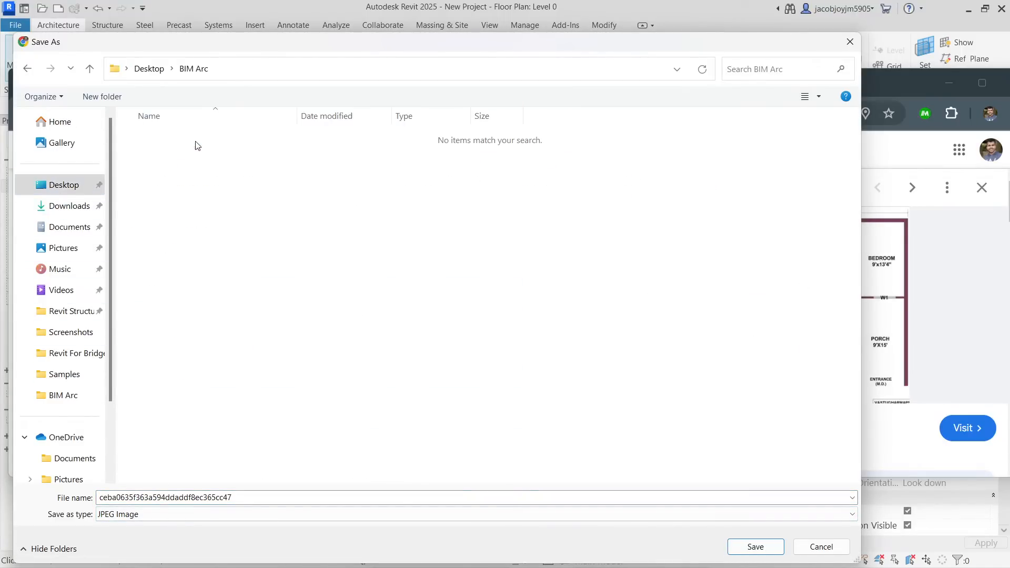
double_click(277, 496)
type("plan")
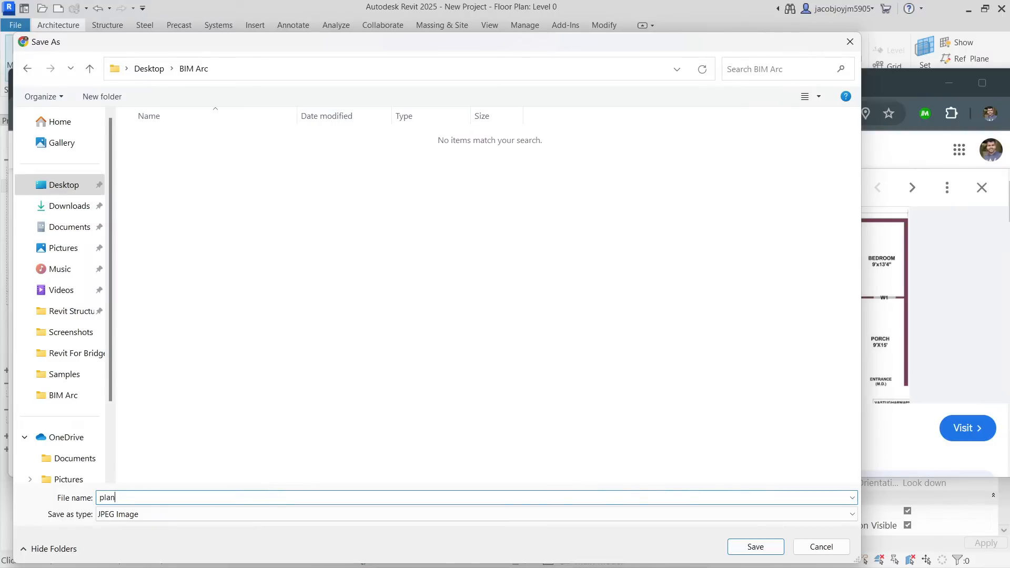
left_click(758, 546)
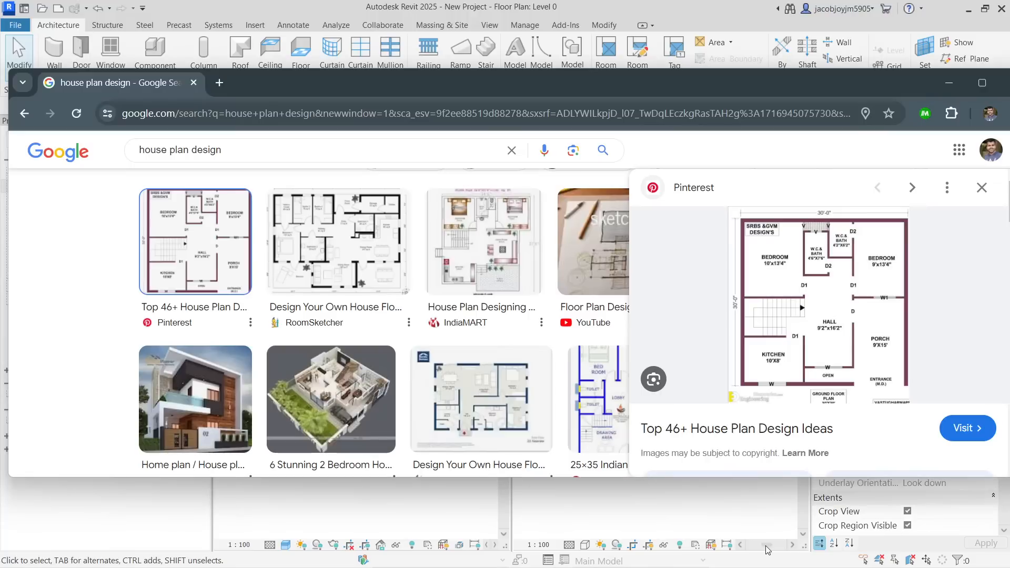
Switch back to Revit, close the 3D view and fit the Level 0 floor plan to the window
left_click(950, 84)
scroll(646, 170, "down", 2)
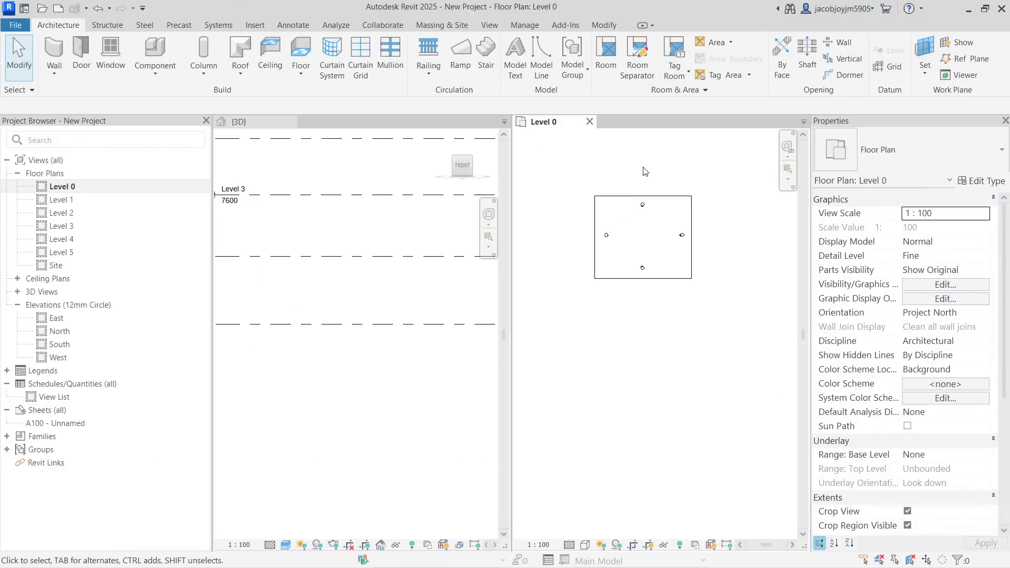
scroll(633, 230, "up", 1)
scroll(634, 230, "up", 1)
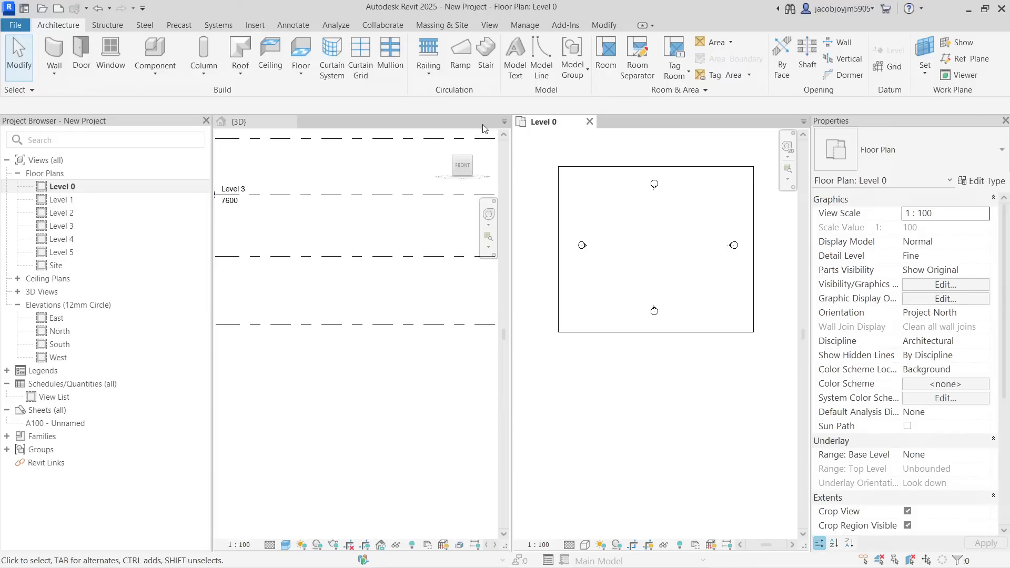
left_click(293, 121)
key("z")
key("f")
left_click(251, 28)
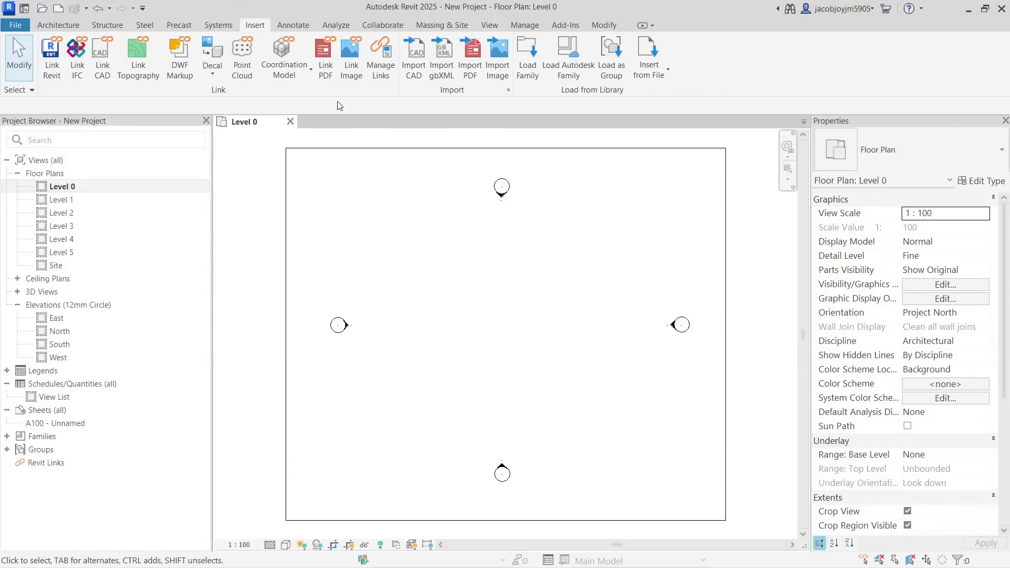
left_click(495, 60)
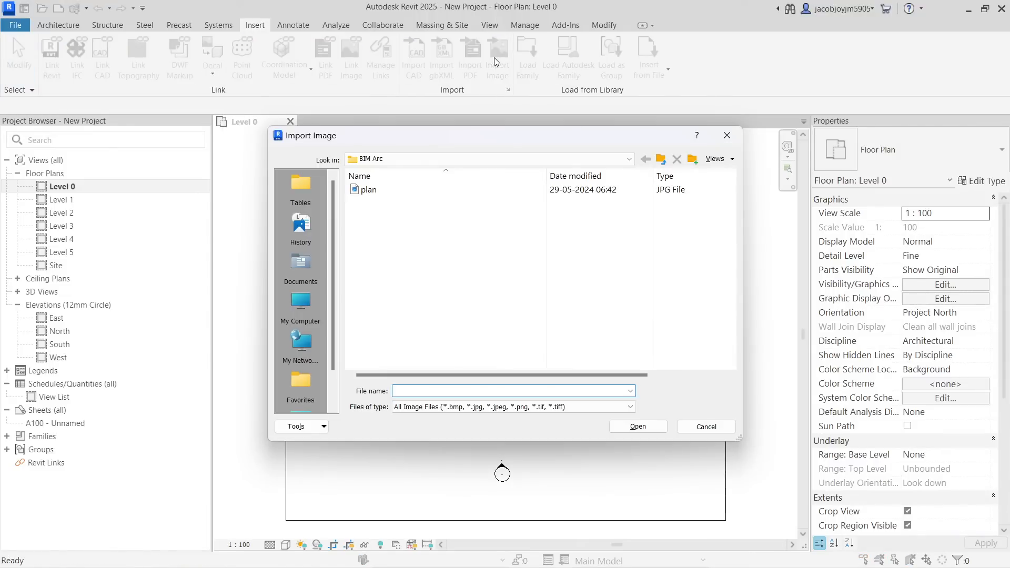
left_click(727, 135)
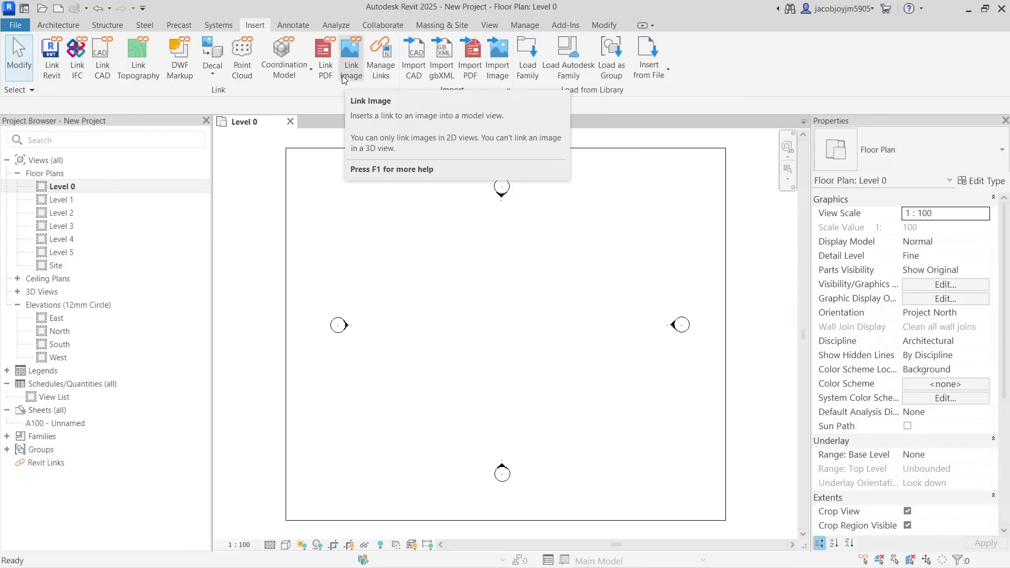
Import the plan.jpg image from the BIM Arc folder and place it between the elevation markers of the Level 0 plan
left_click(498, 74)
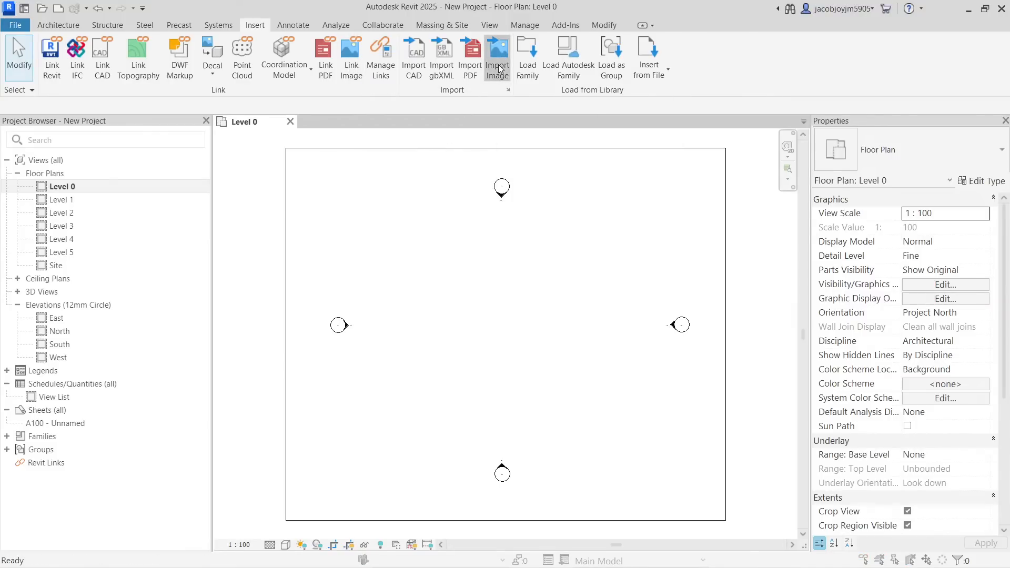
left_click(368, 190)
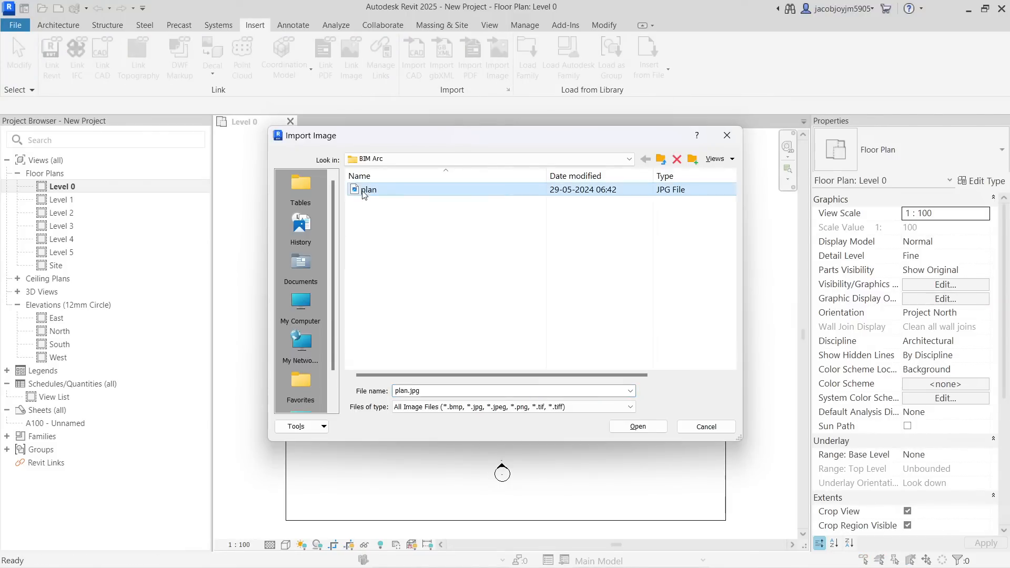
left_click(643, 428)
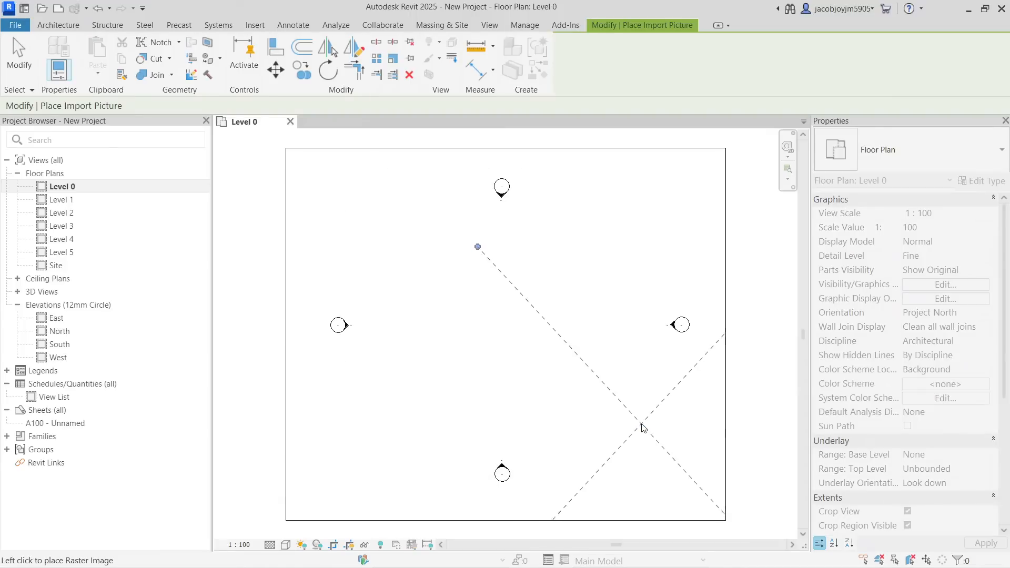
left_click(523, 323)
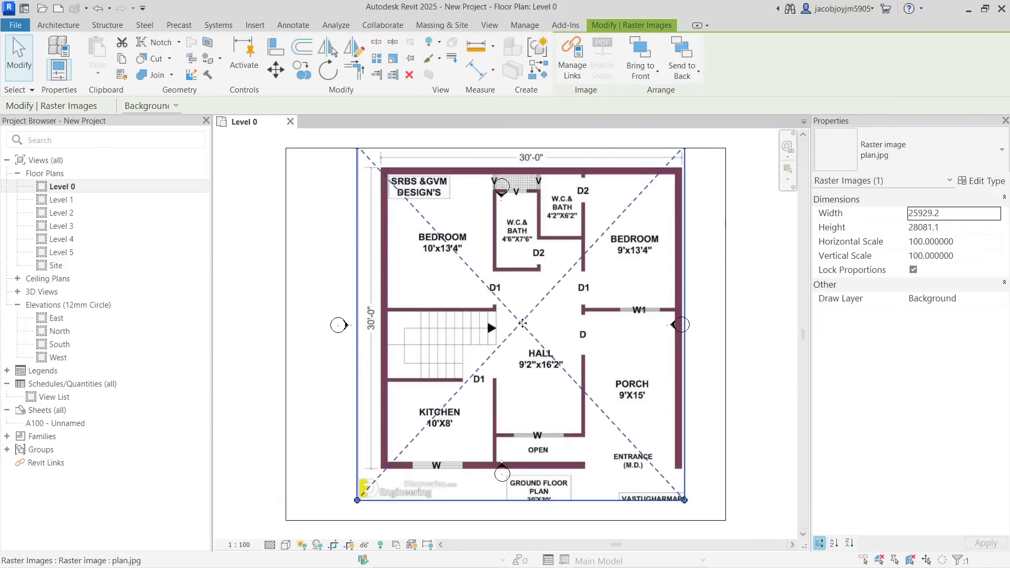
scroll(522, 322, "down", 2)
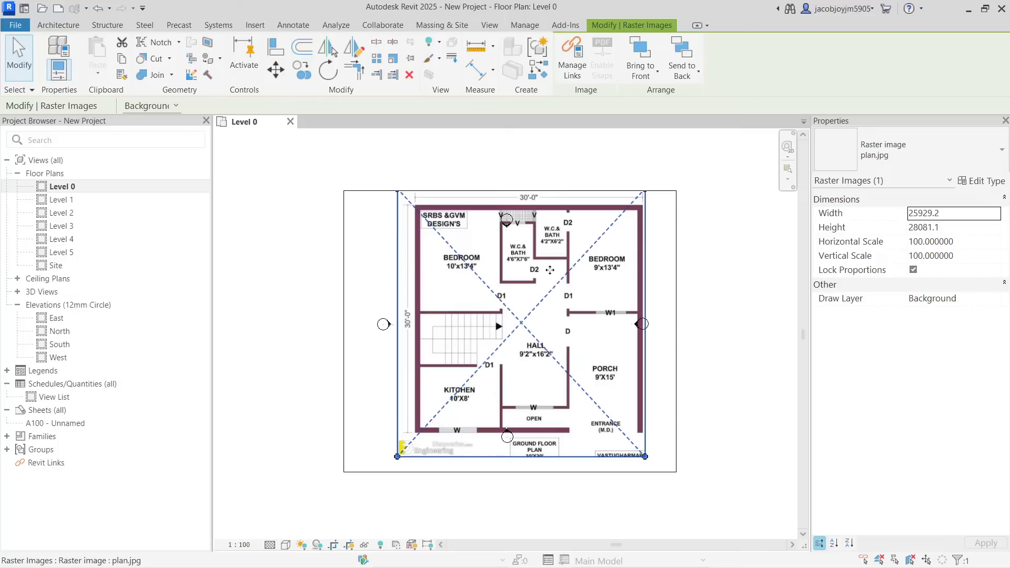
scroll(433, 223, "up", 1)
scroll(464, 294, "up", 1)
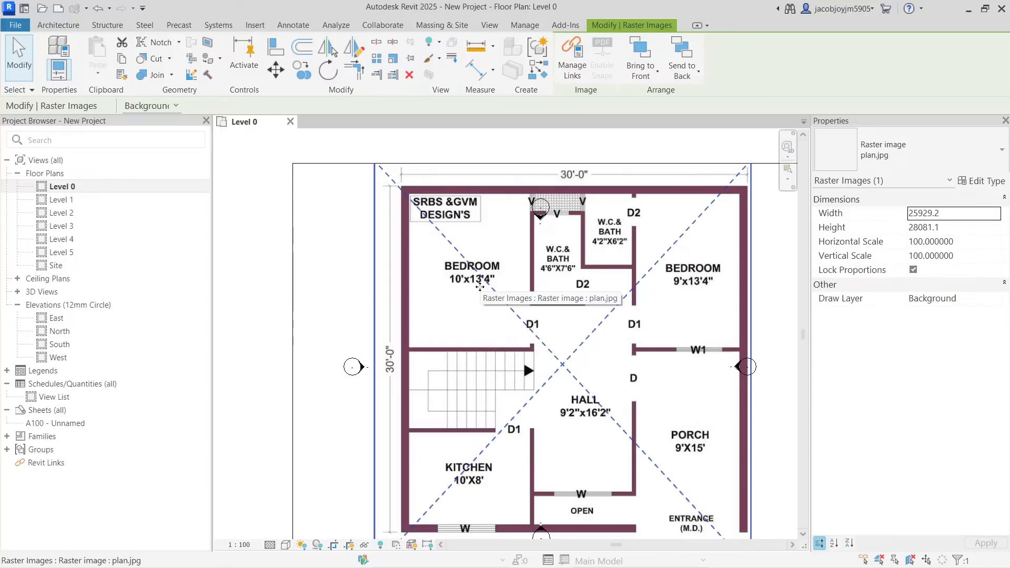
middle_click_drag(476, 283, 466, 292)
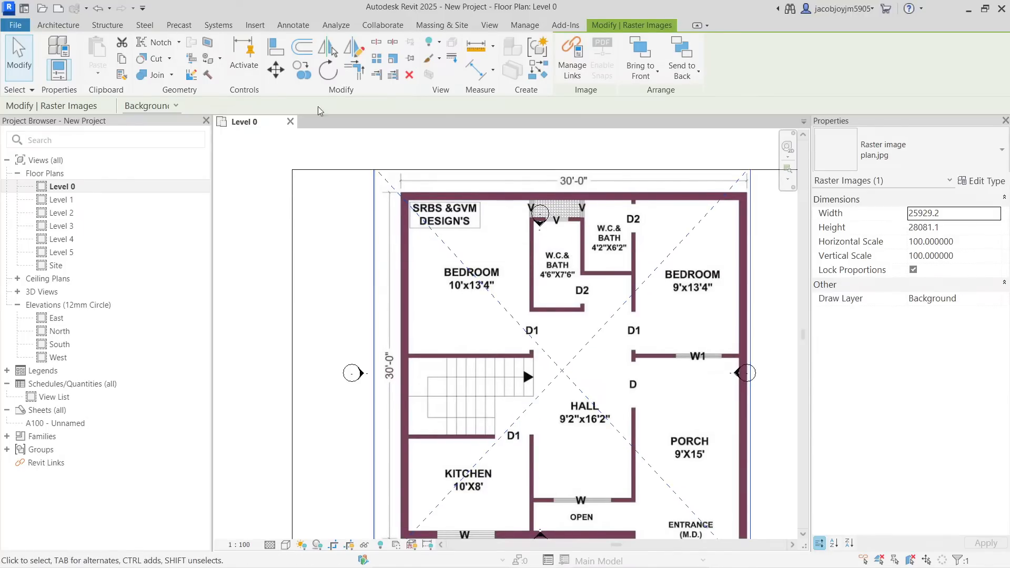
scroll(465, 235, "down", 4)
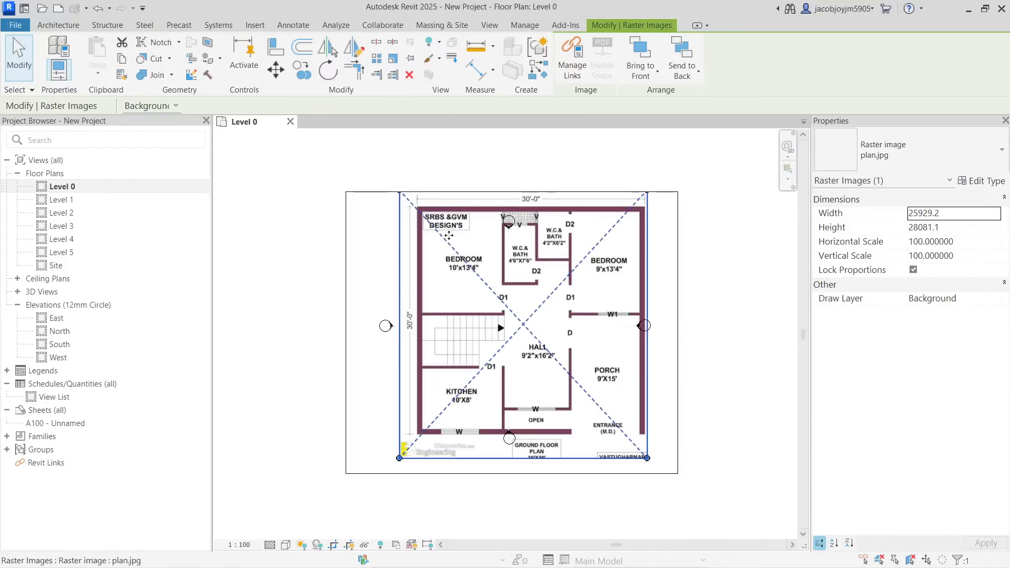
Deselect the image and turn off both Crop View and Crop Region Visible for the Level 0 plan
left_click(717, 275)
left_click(908, 512)
left_click(908, 525)
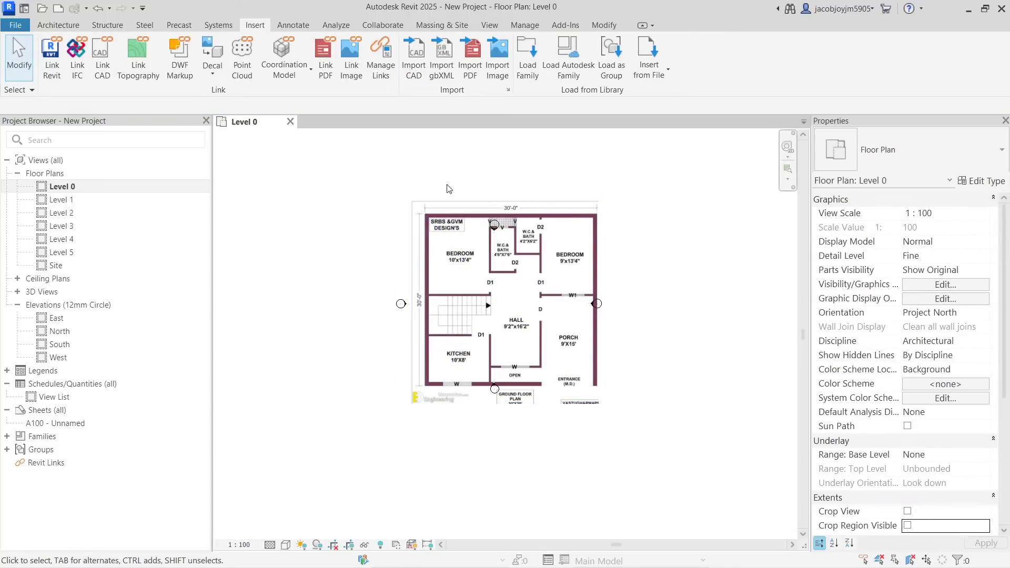
Draw two vertical detail lines extending above the plan from the side walls of the 10'x13'4" bedroom
left_click(293, 25)
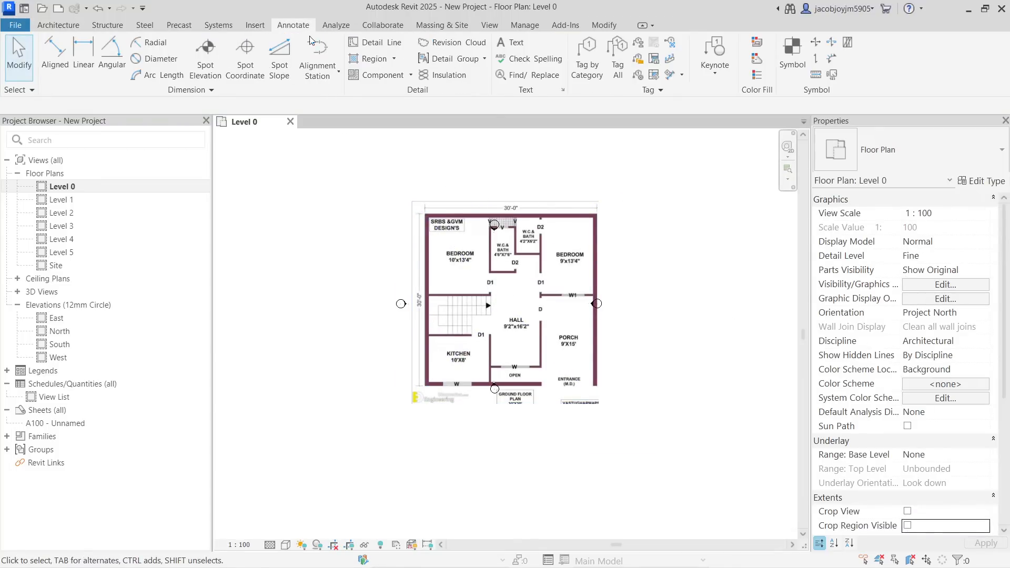
key("d")
key("l")
scroll(435, 213, "up", 5)
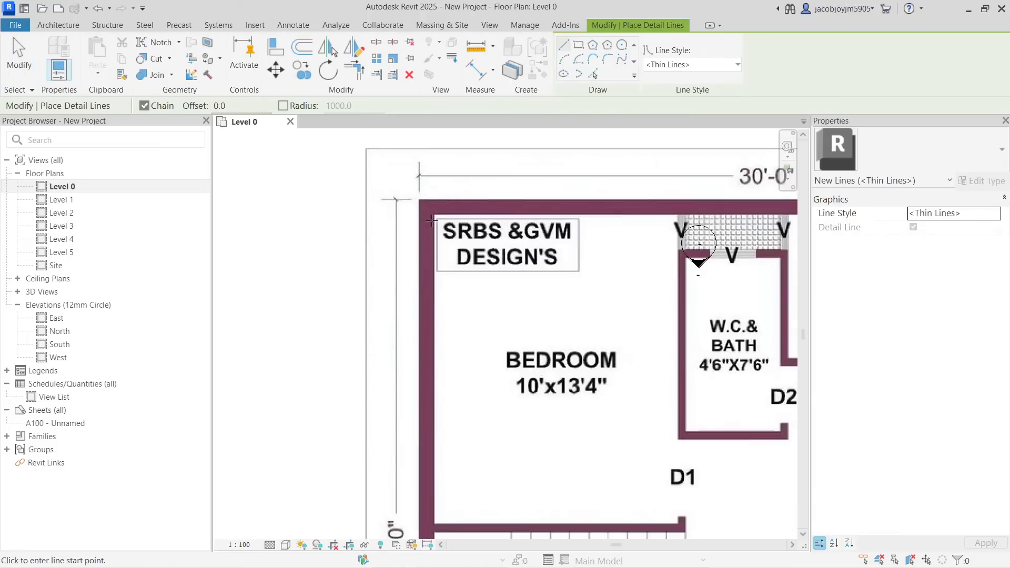
scroll(519, 305, "down", 3)
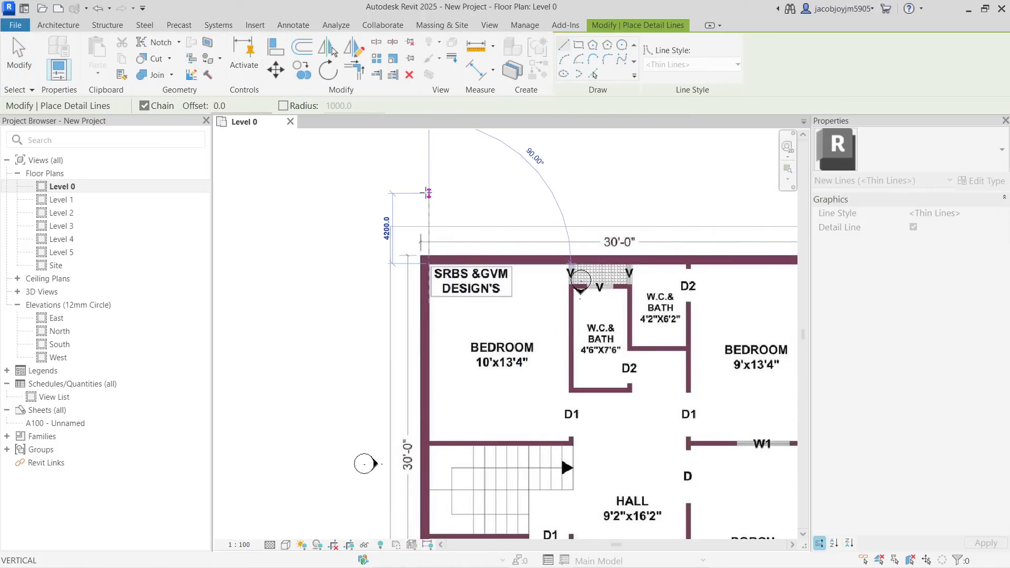
scroll(570, 274, "up", 5)
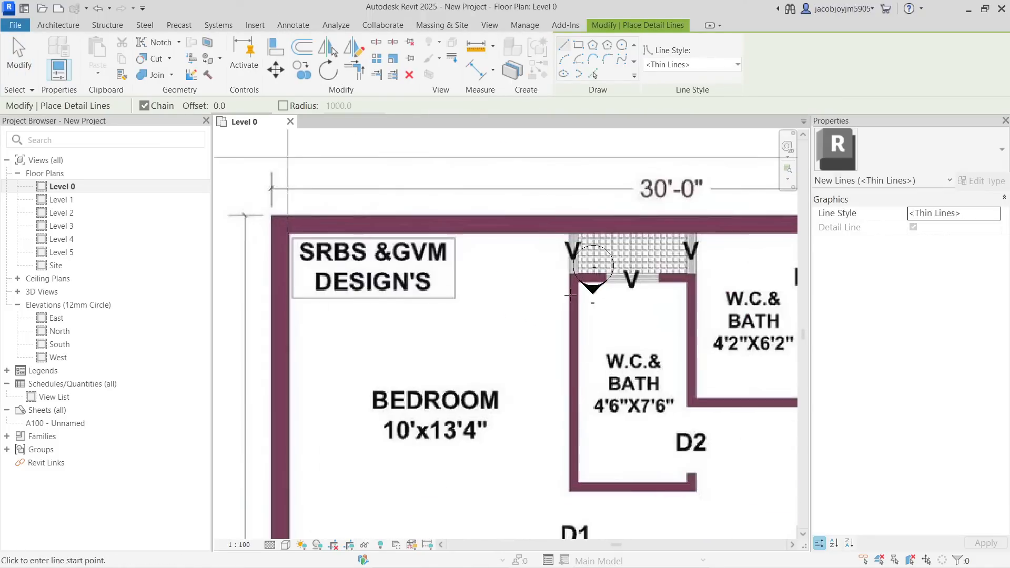
left_click(569, 274)
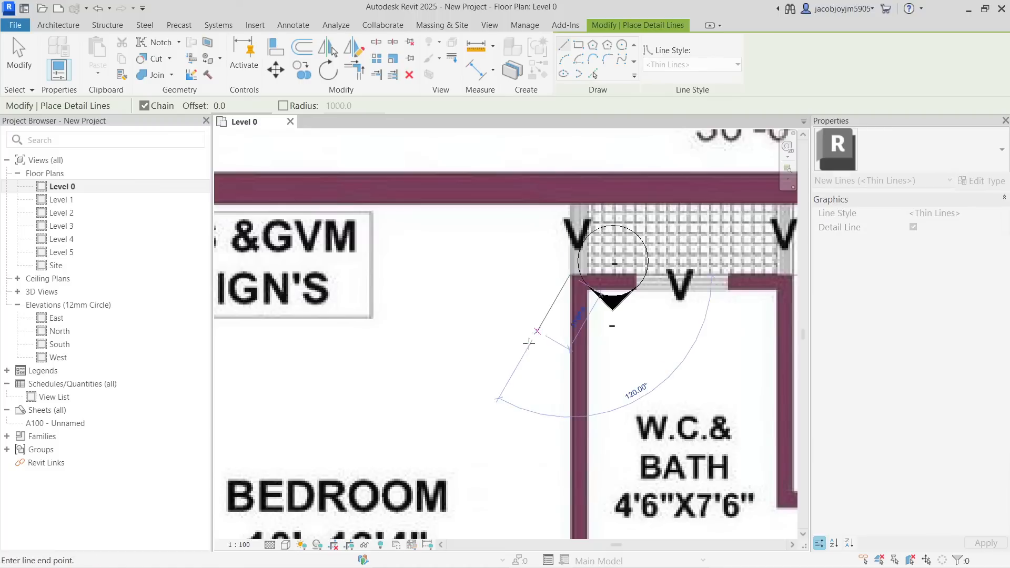
scroll(529, 333, "down", 4)
left_click(541, 229)
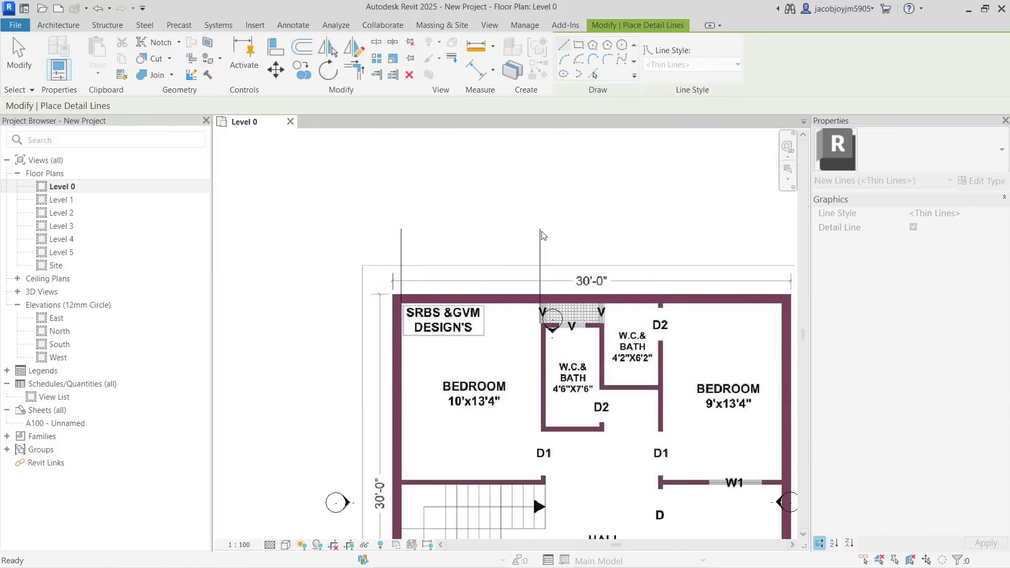
key("Escape")
key("Escape")
left_click(566, 279)
left_click(578, 221)
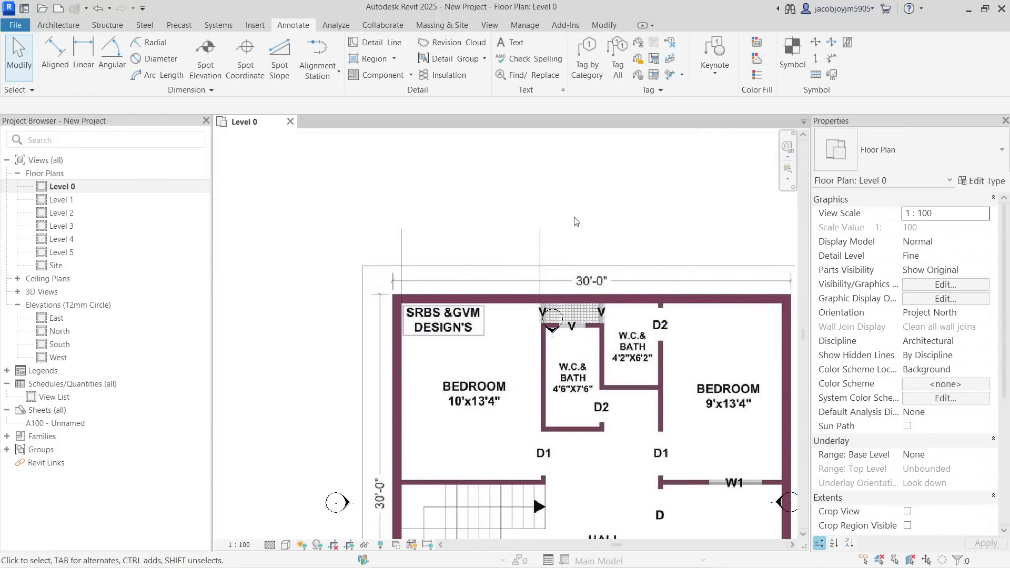
Place an aligned dimension between the two vertical detail lines above the 10'x13'4" bedroom
left_click(55, 53)
left_click(402, 252)
left_click(541, 249)
left_click(466, 250)
key("Escape")
key("Escape")
scroll(467, 251, "up", 3)
scroll(465, 248, "up", 2)
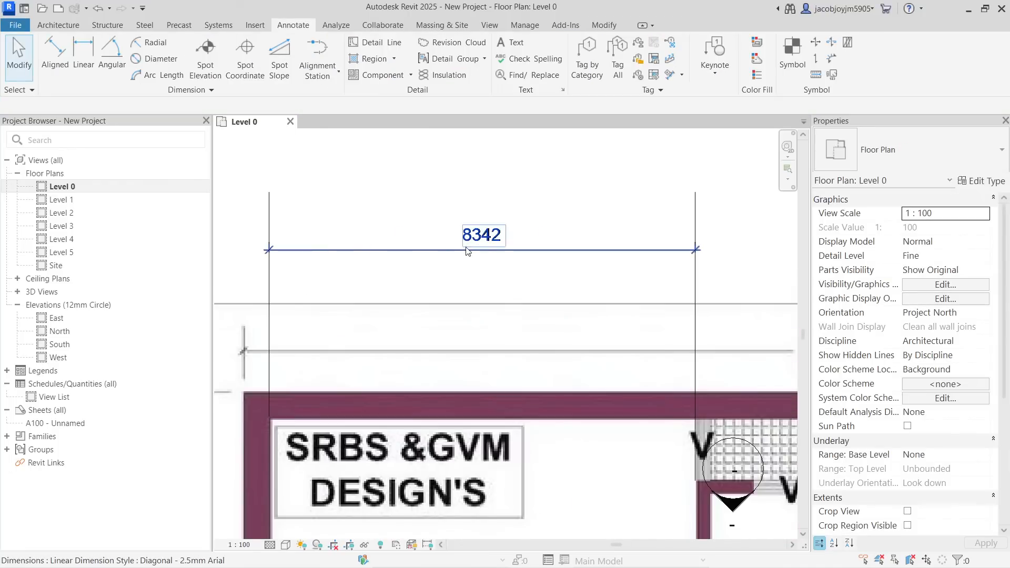
Set the project's length units to feet and fractional inches
left_click(520, 26)
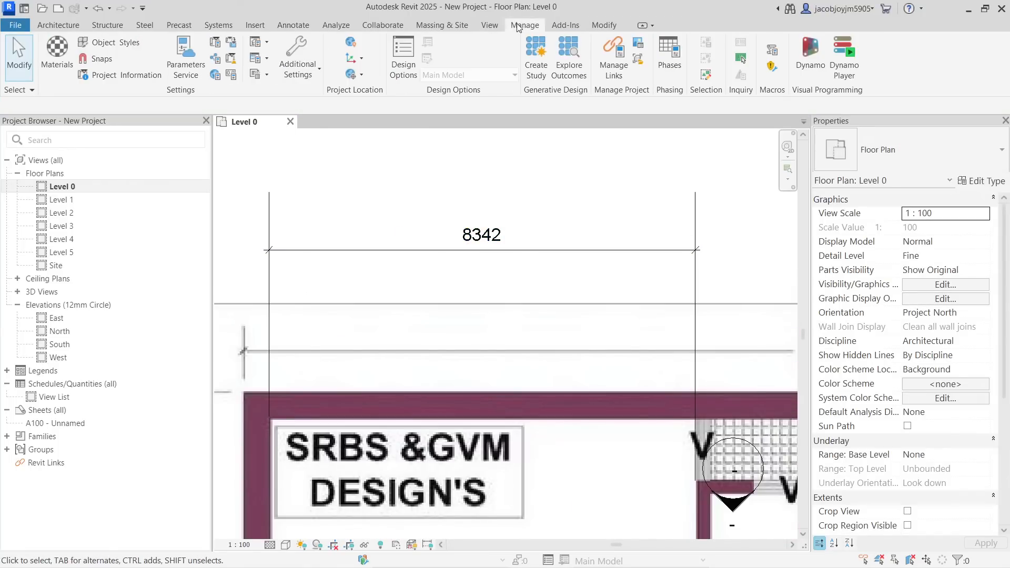
left_click(231, 76)
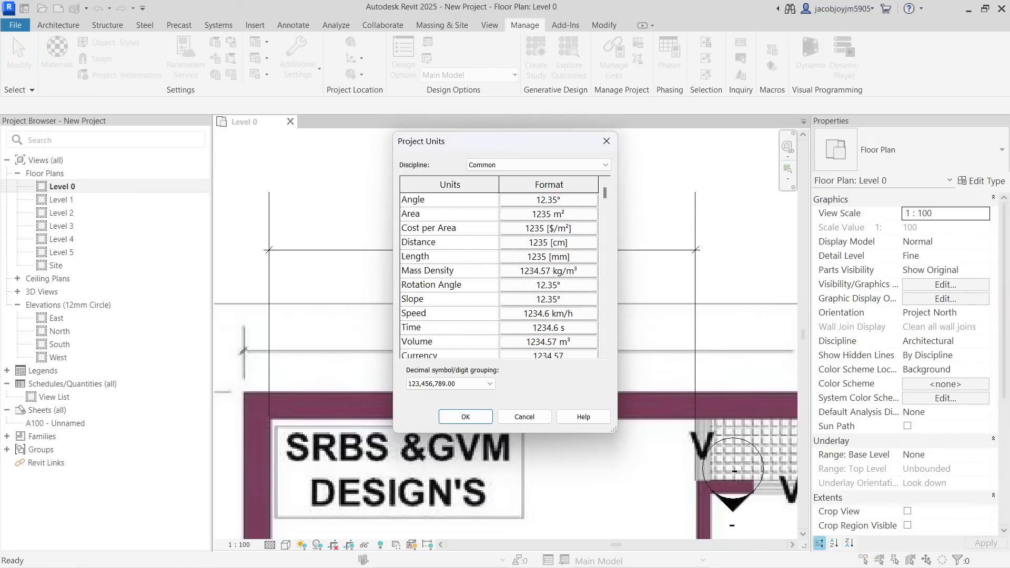
left_click(573, 258)
left_click(529, 219)
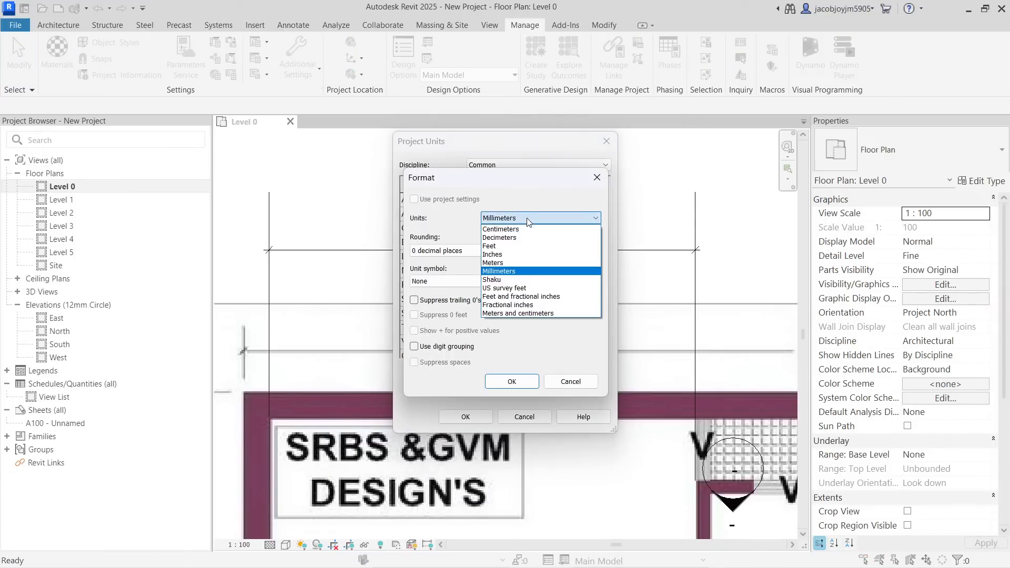
left_click(537, 298)
left_click(507, 380)
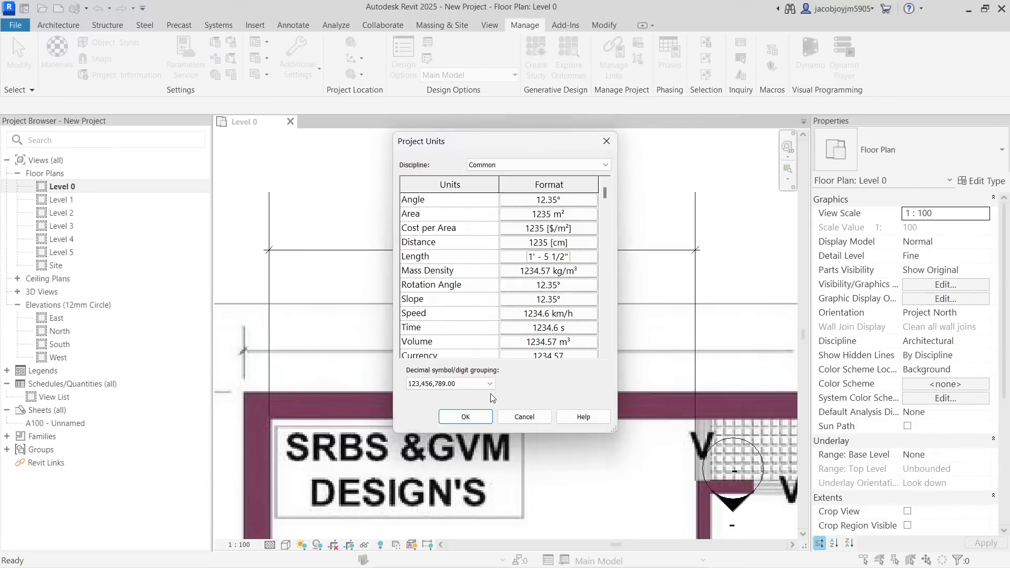
left_click(465, 415)
scroll(475, 265, "down", 3)
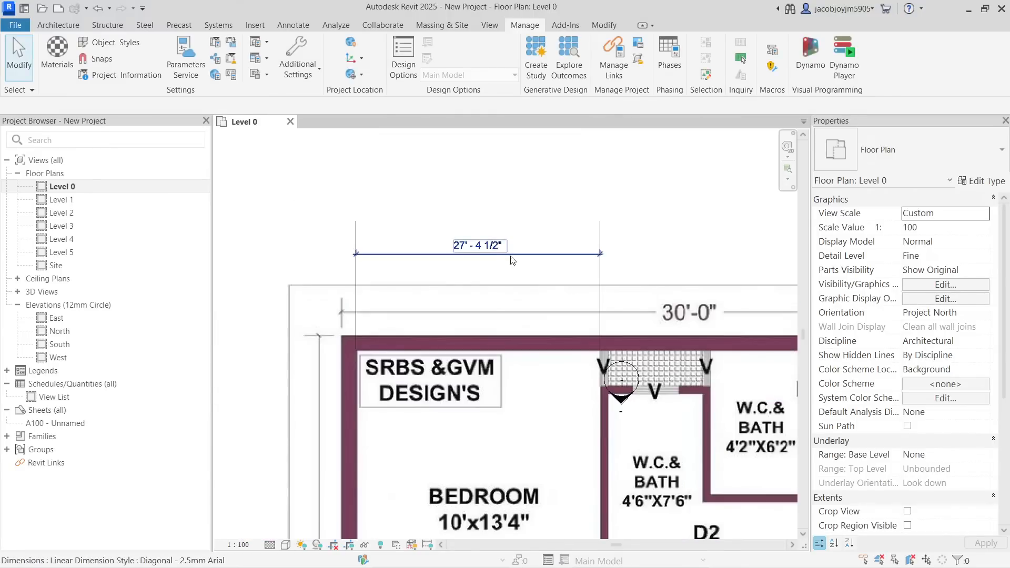
scroll(506, 295, "down", 2)
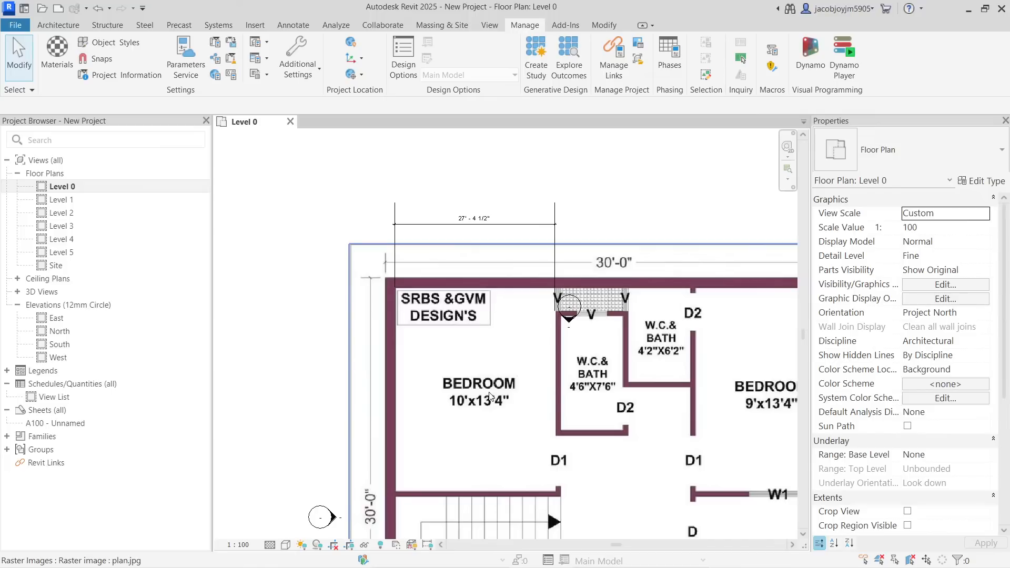
Scale the plan image graphically, using the bedroom width between the two detail lines as reference and 10' as its new length
left_click(624, 260)
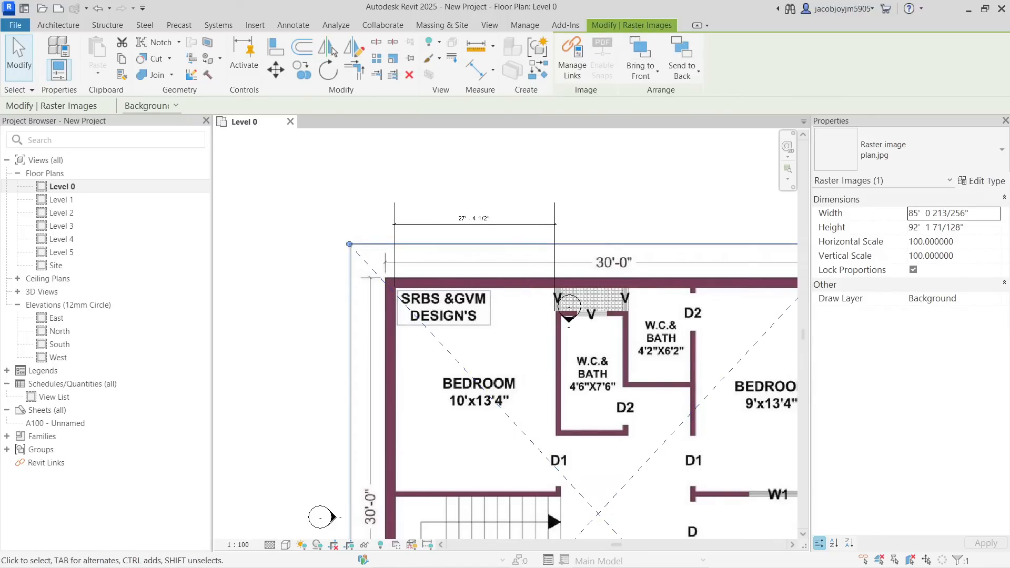
left_click(394, 57)
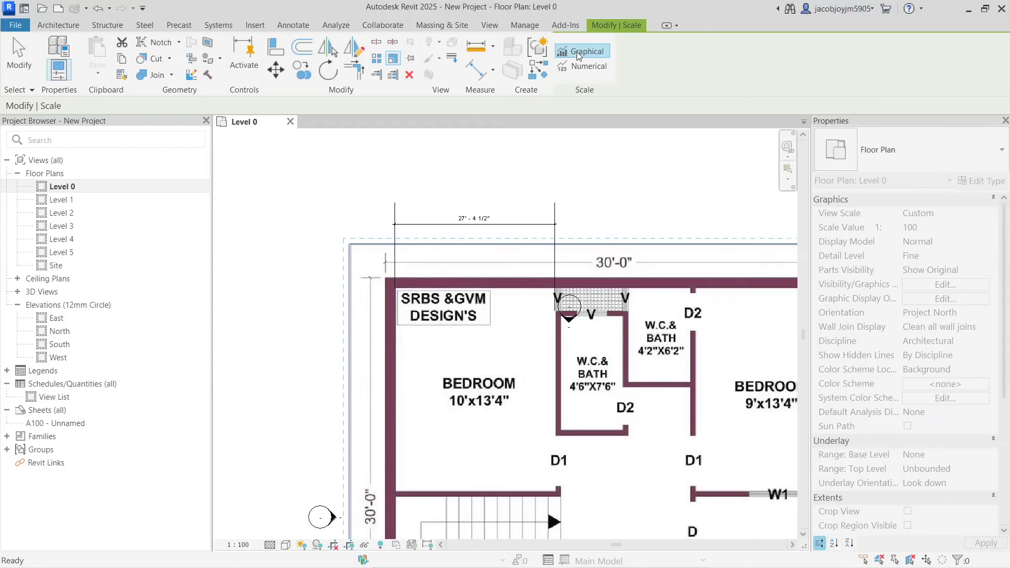
left_click(394, 283)
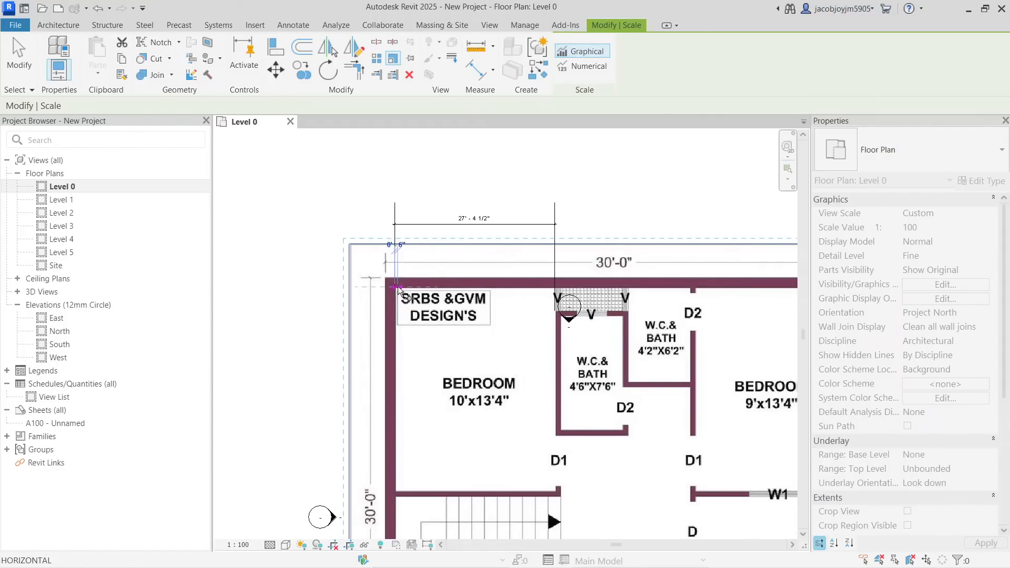
left_click(555, 287)
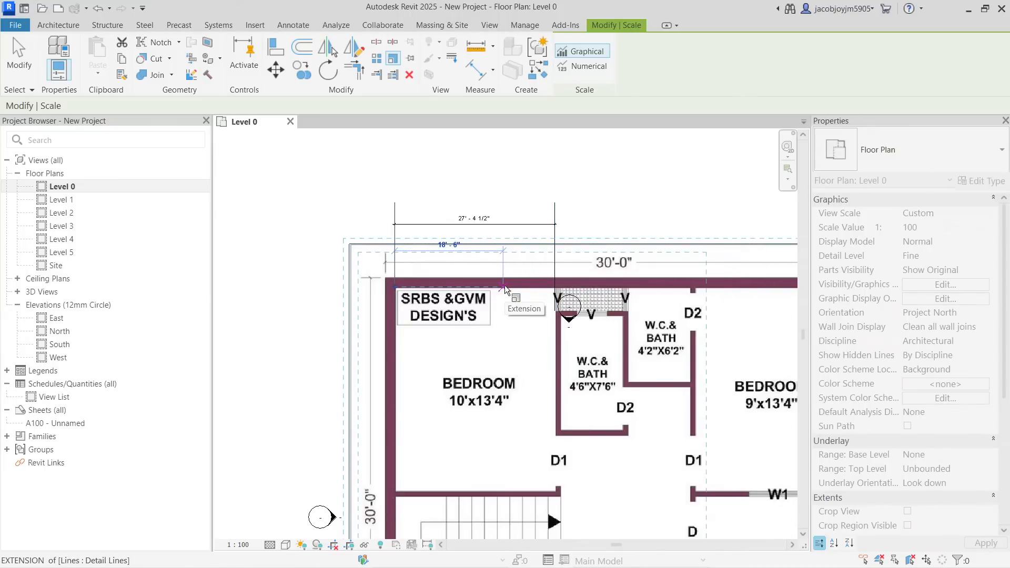
type("10")
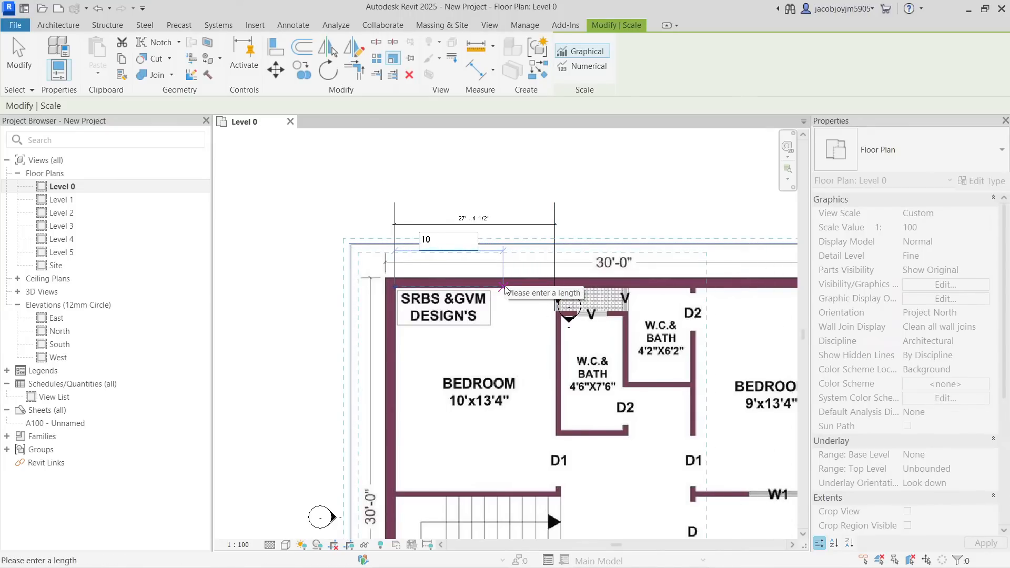
key("Return")
left_click(516, 246)
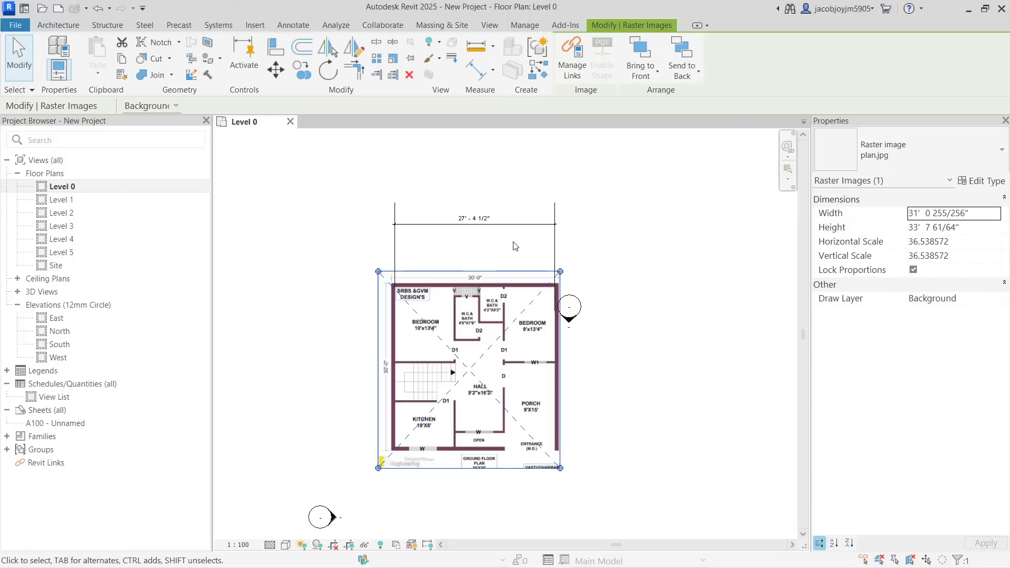
Draw a vertical detail line upward from the 10'x13'4" bedroom's wall beside the W.C. & Bath on the scaled image
scroll(396, 285, "up", 5)
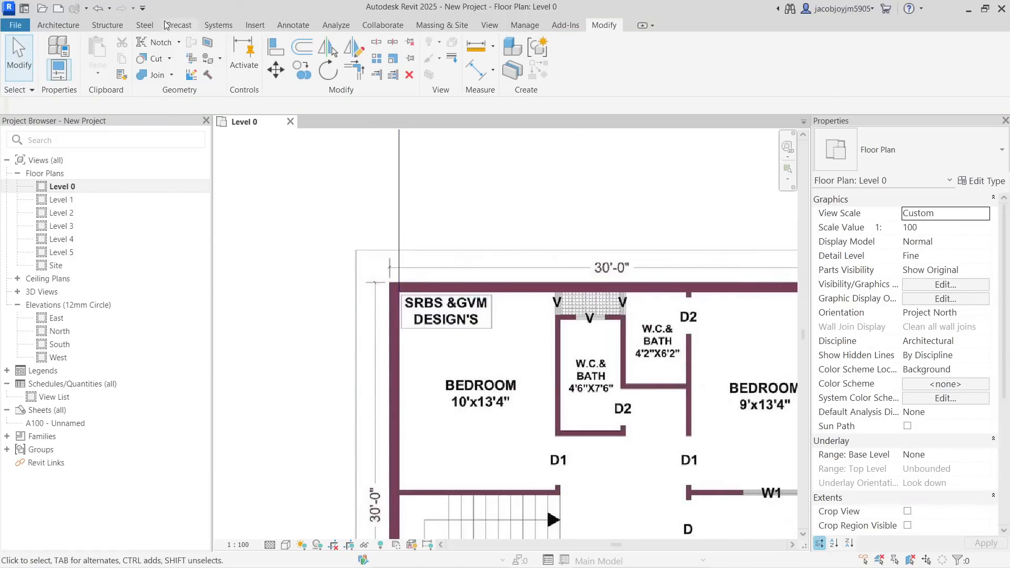
left_click(296, 25)
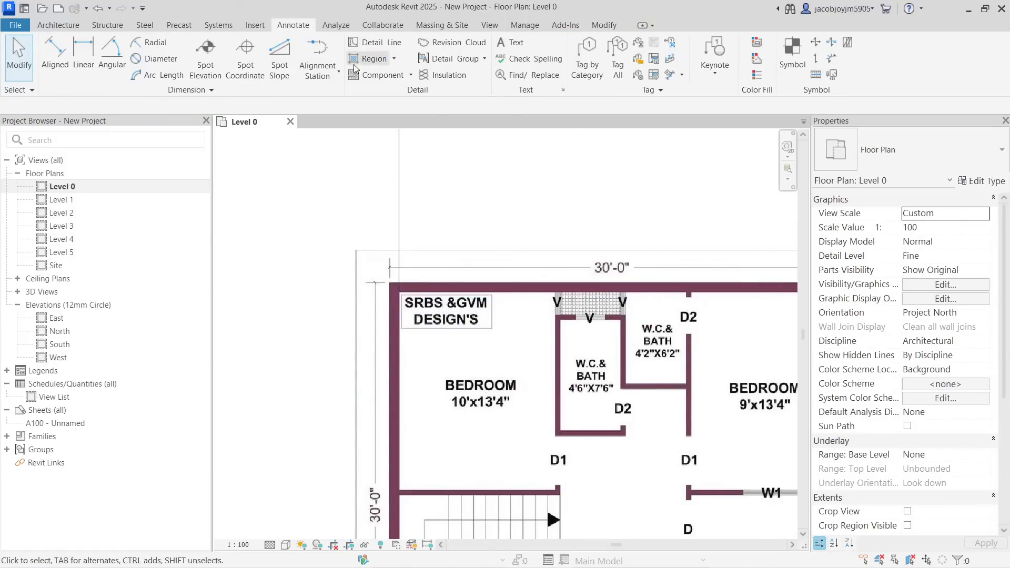
left_click(371, 42)
scroll(554, 320, "up", 4)
left_click(555, 319)
scroll(543, 348, "down", 1)
scroll(538, 359, "down", 2)
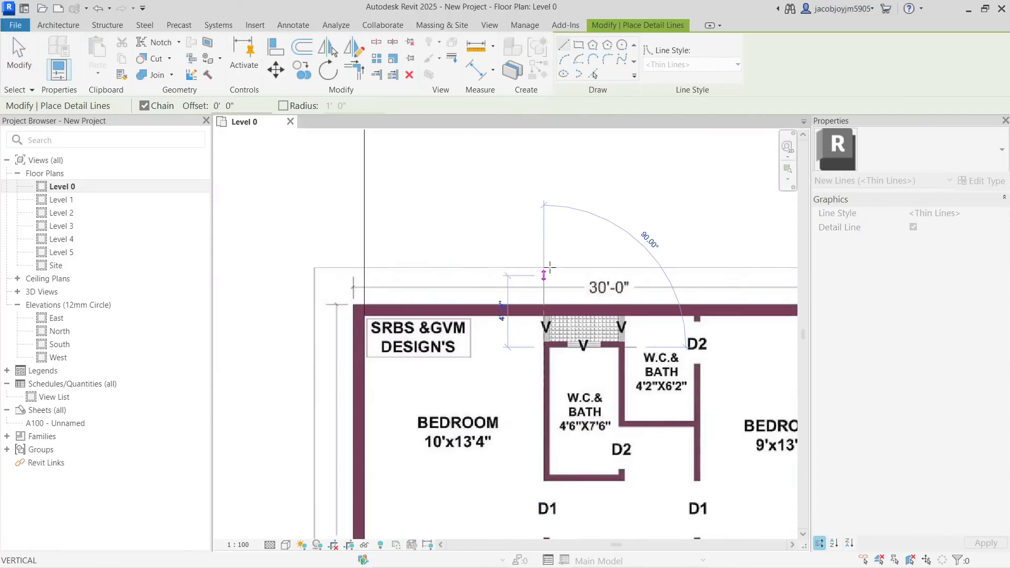
left_click(544, 205)
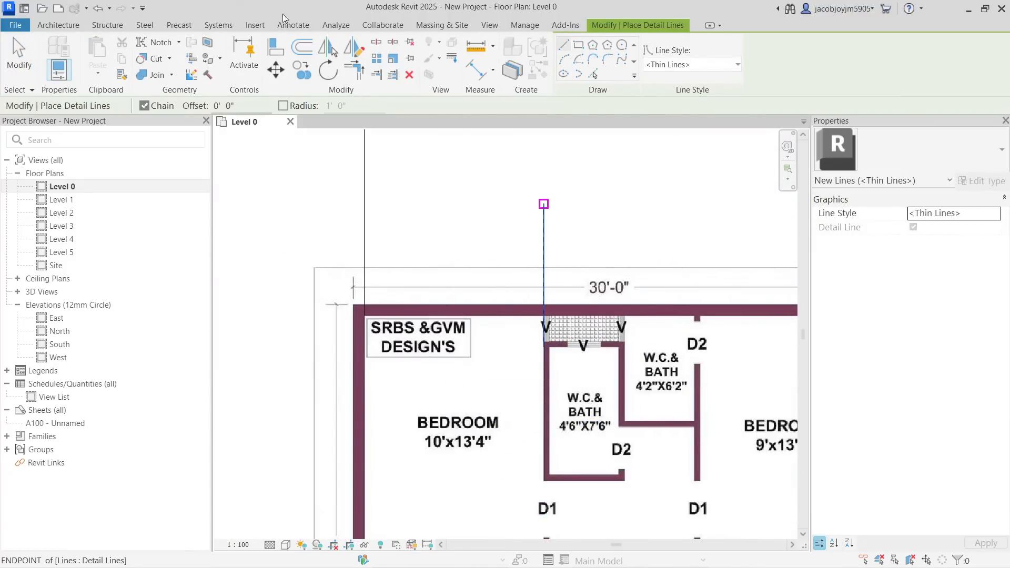
Place an aligned dimension between the two vertical detail lines above the 10'x13'4" bedroom on the scaled image
left_click(285, 27)
left_click(55, 52)
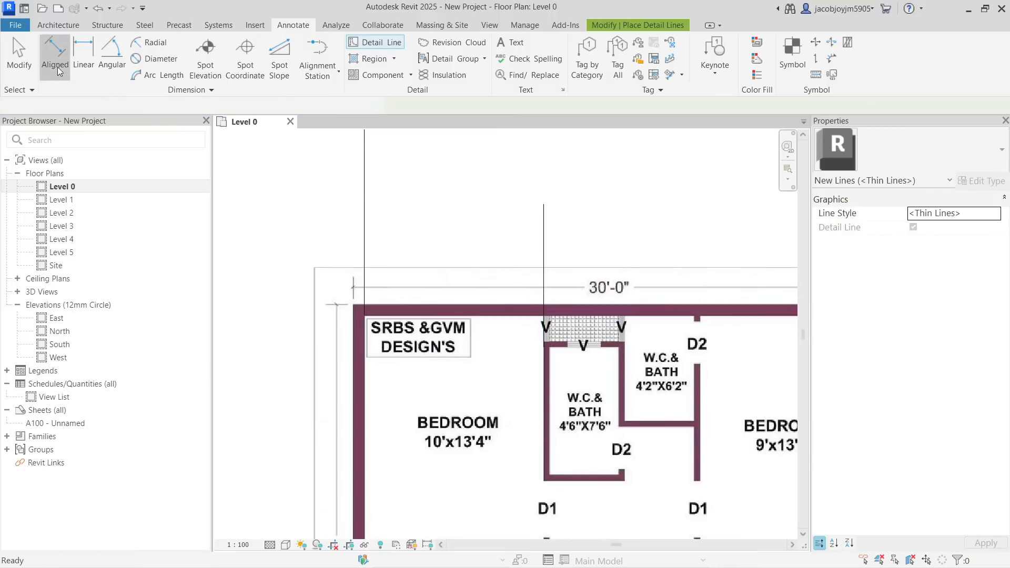
left_click(366, 223)
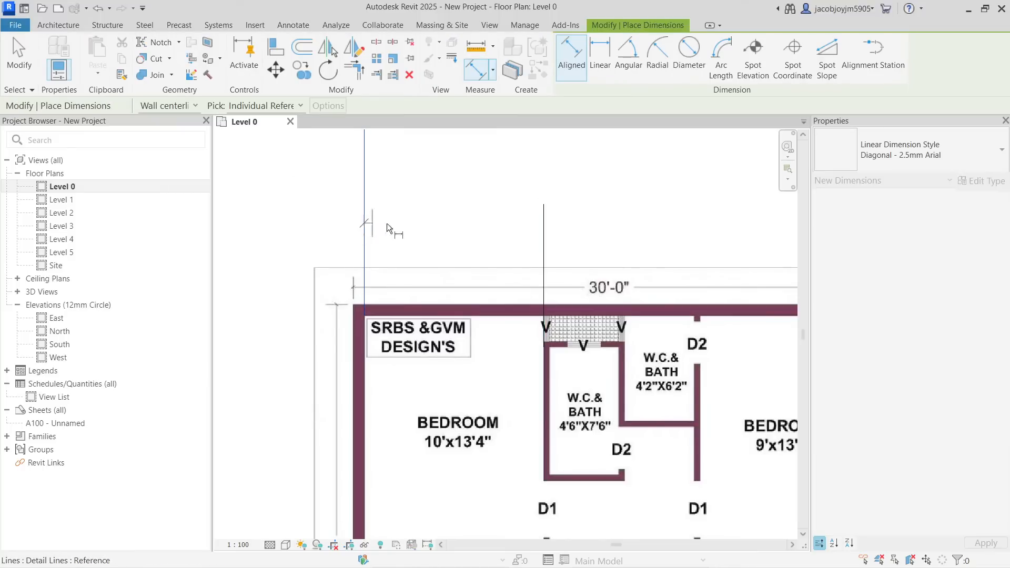
left_click(545, 243)
left_click(633, 235)
key("Escape")
key("Escape")
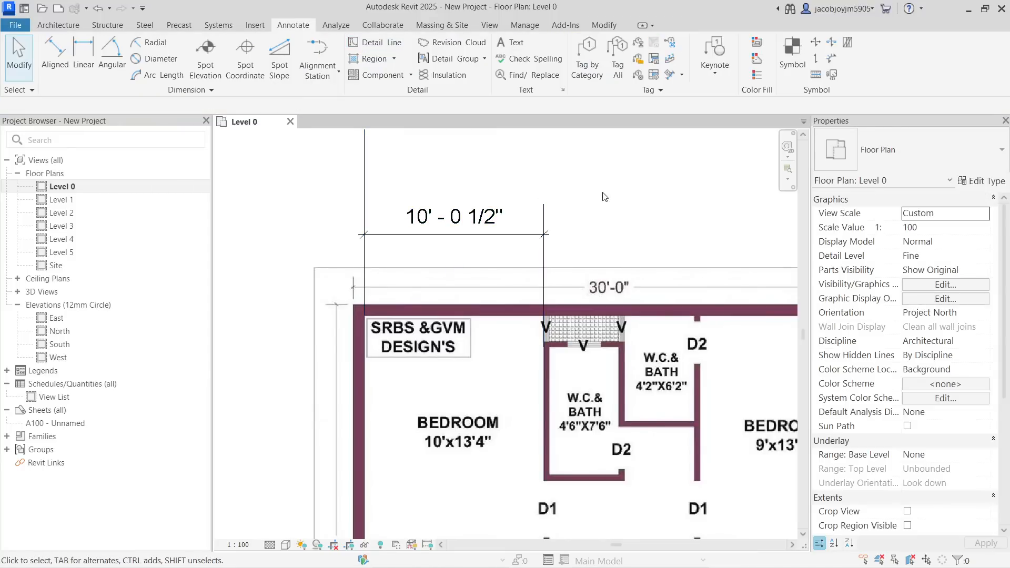
scroll(603, 195, "down", 3)
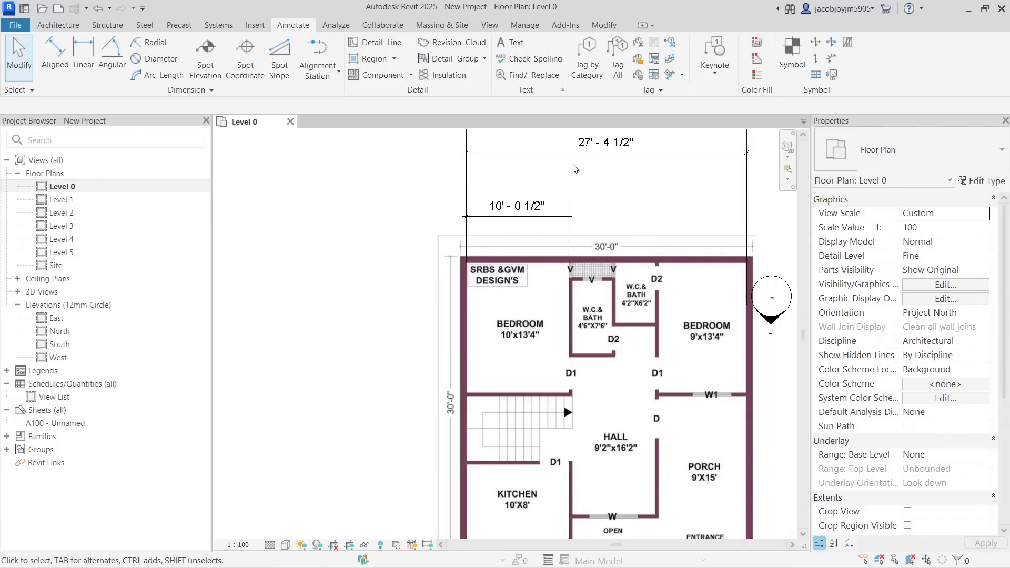
scroll(545, 185, "down", 3)
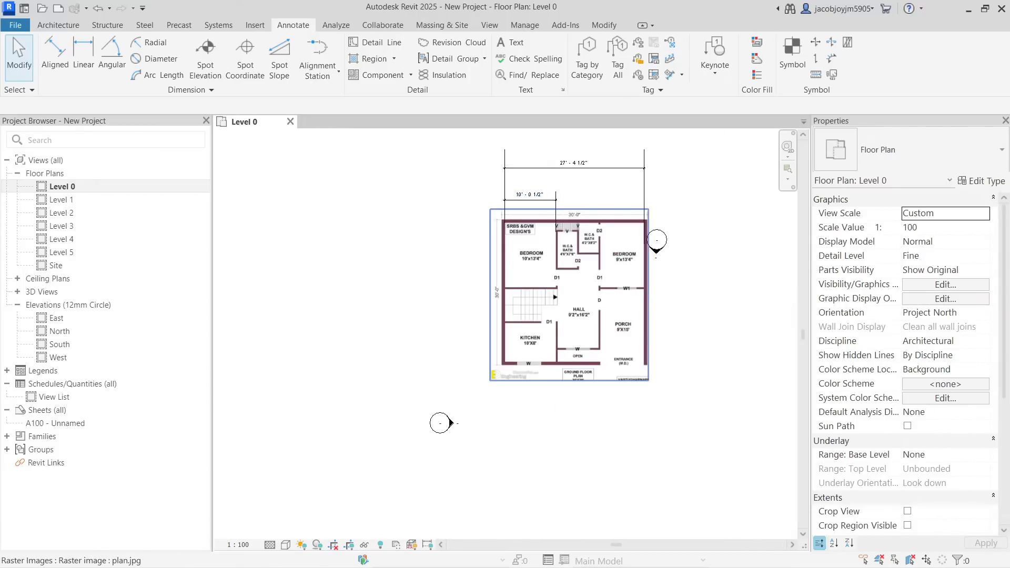
scroll(592, 286, "down", 1)
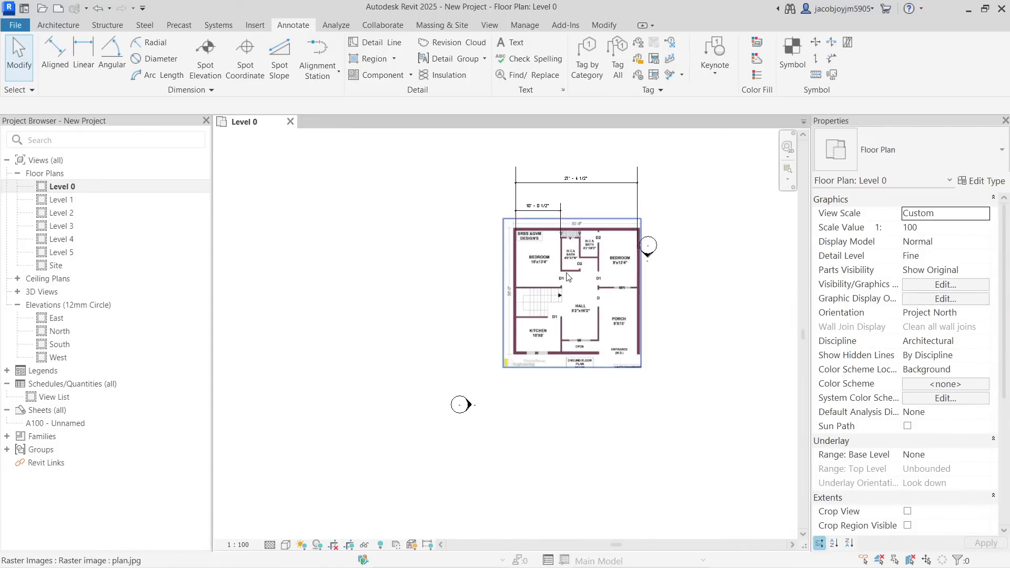
scroll(536, 246, "up", 2)
left_click(584, 286)
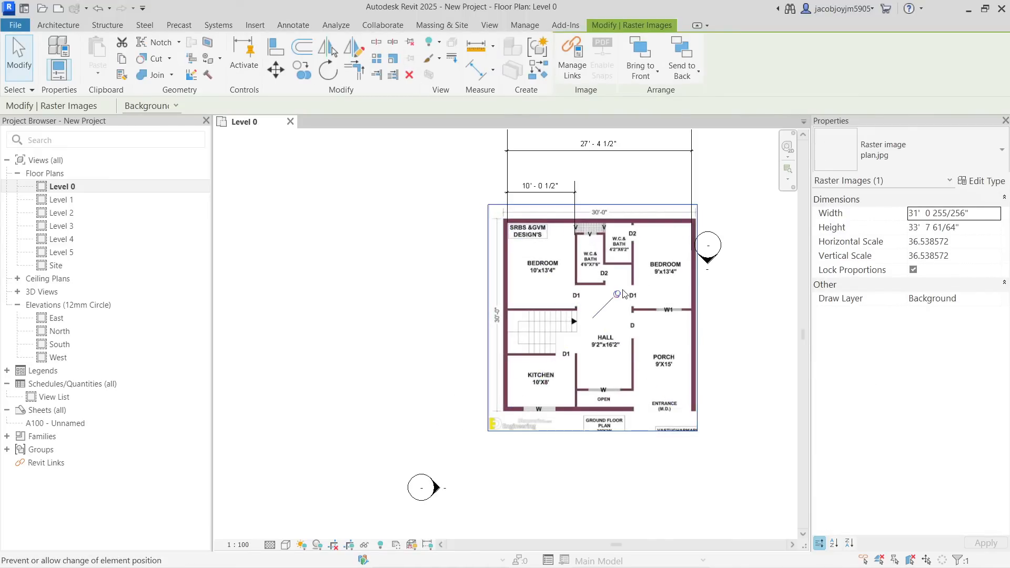
left_click(721, 337)
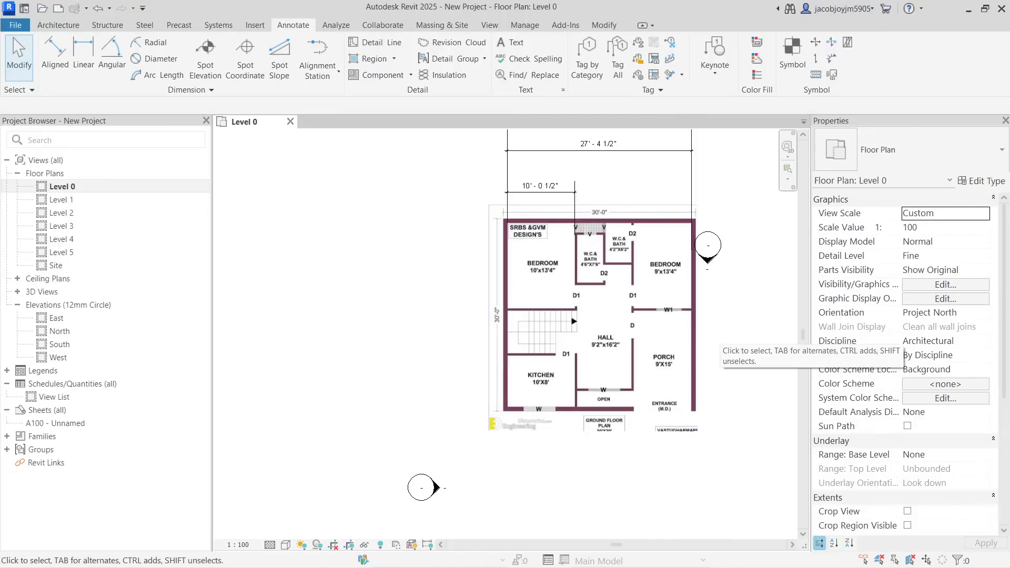
Start an architectural wall using the Basic Wall type Wall-Ext_215Bwk
left_click(59, 26)
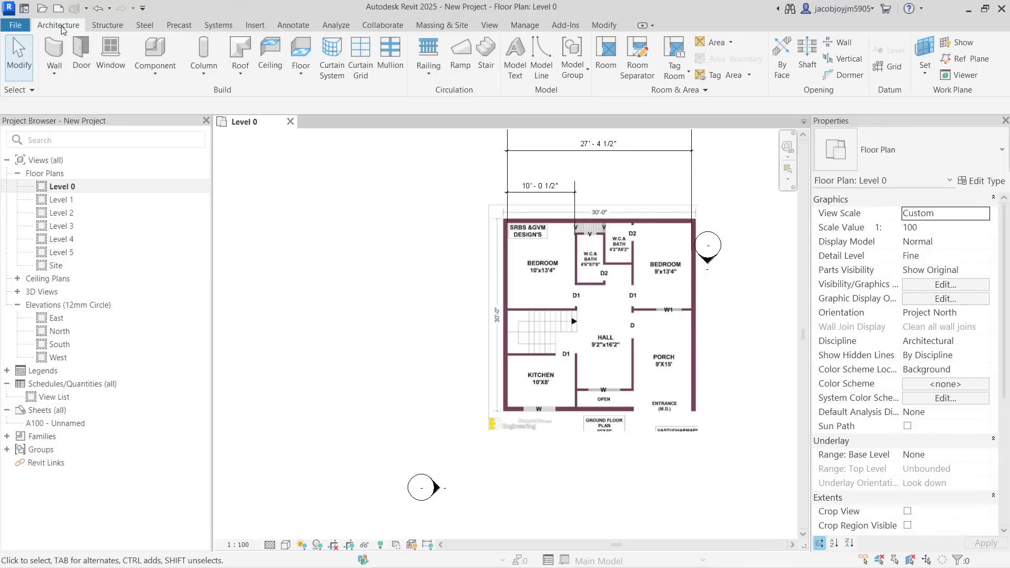
left_click(54, 74)
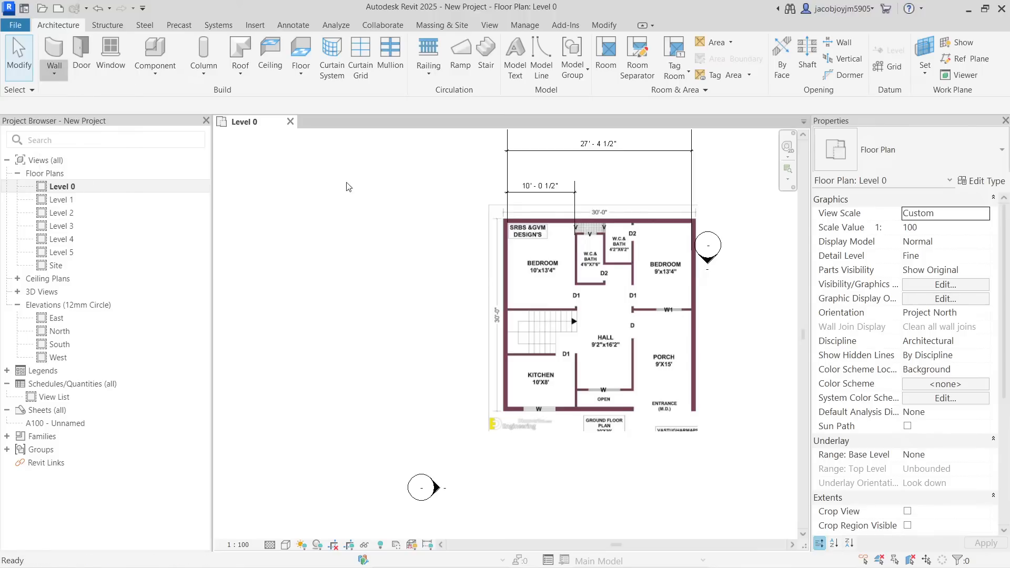
left_click(886, 156)
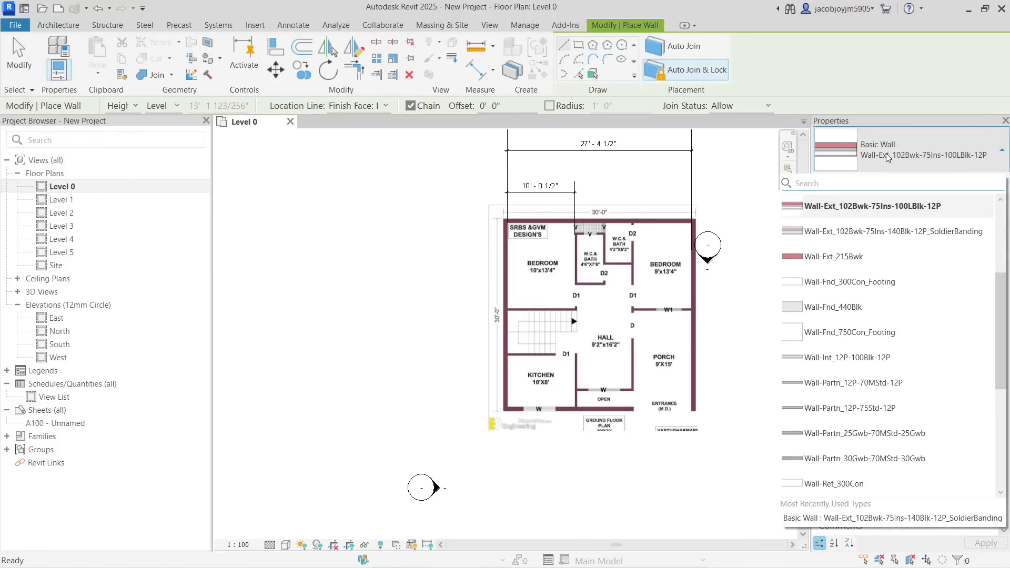
left_click(849, 262)
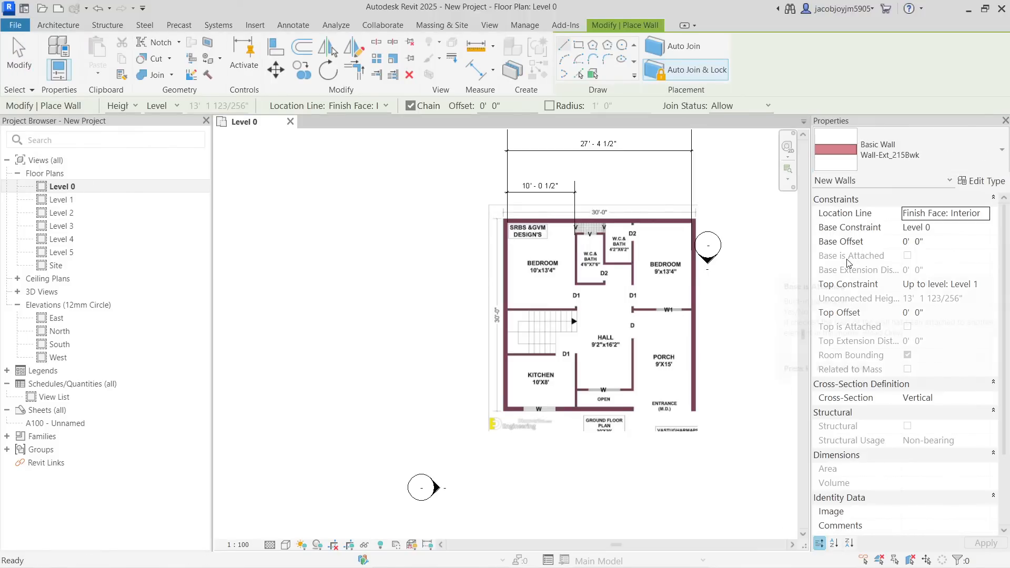
scroll(503, 221, "up", 5)
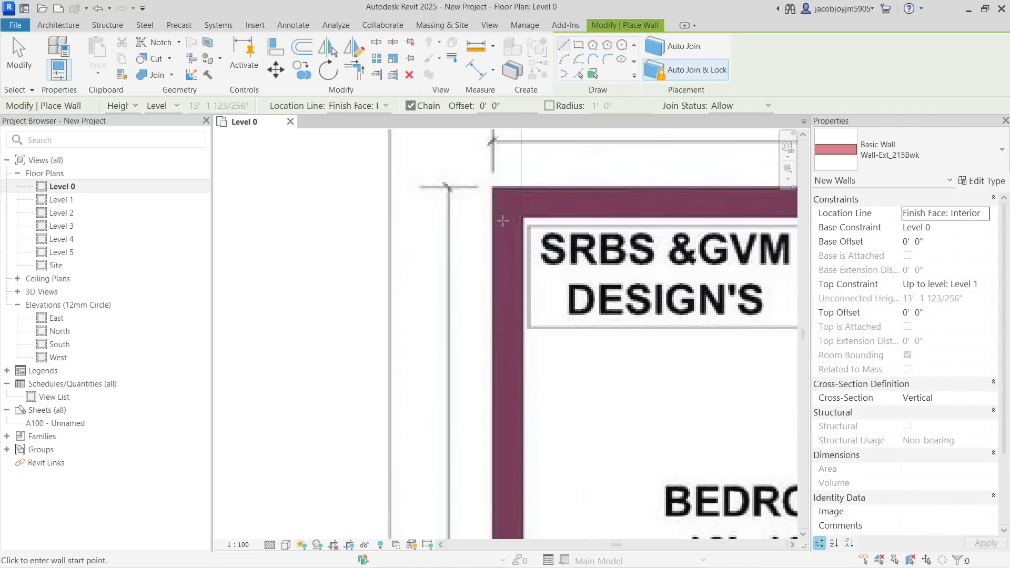
left_click(520, 216)
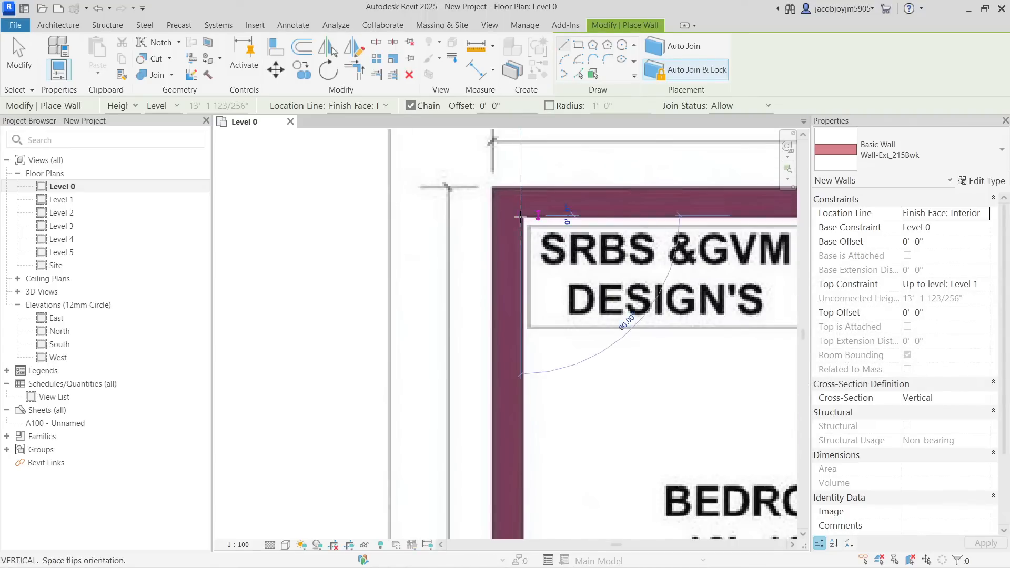
scroll(513, 174, "down", 4)
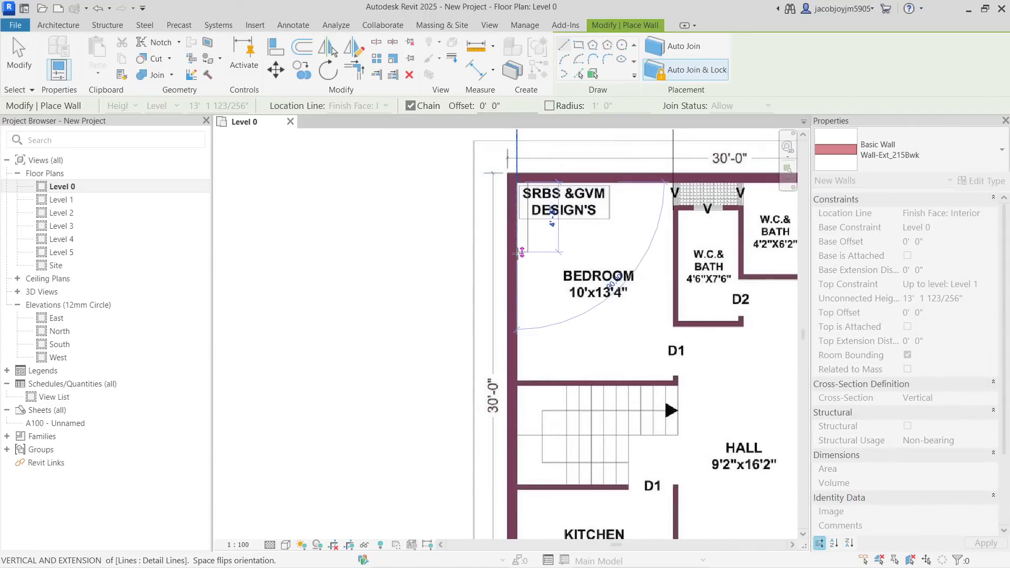
key("Escape")
key("Escape")
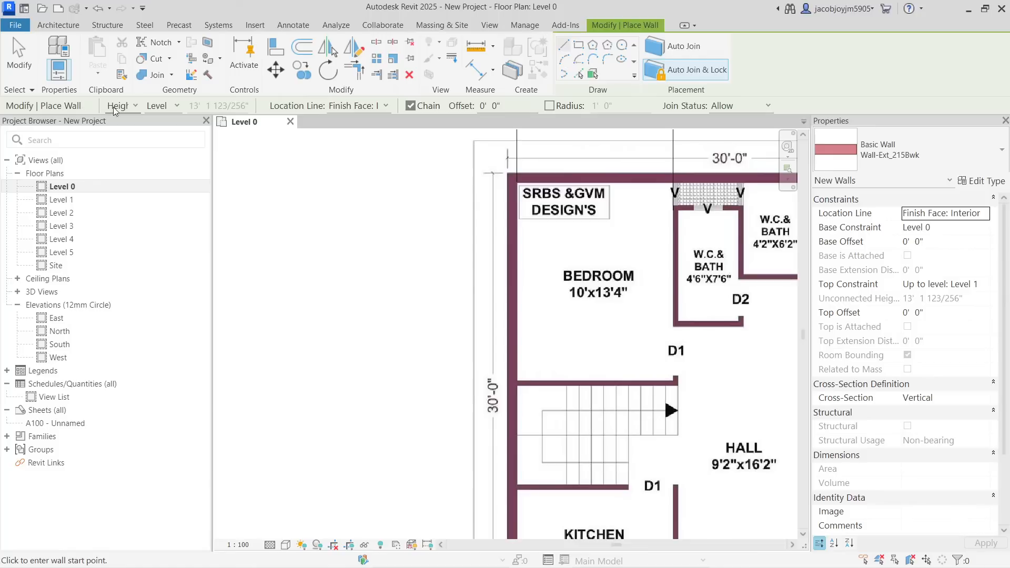
With location line Finish Face: Interior, draw a 28' wall from the 10'x13'4" bedroom's inner outside corner down to the kitchen's outer corner
left_click(355, 106)
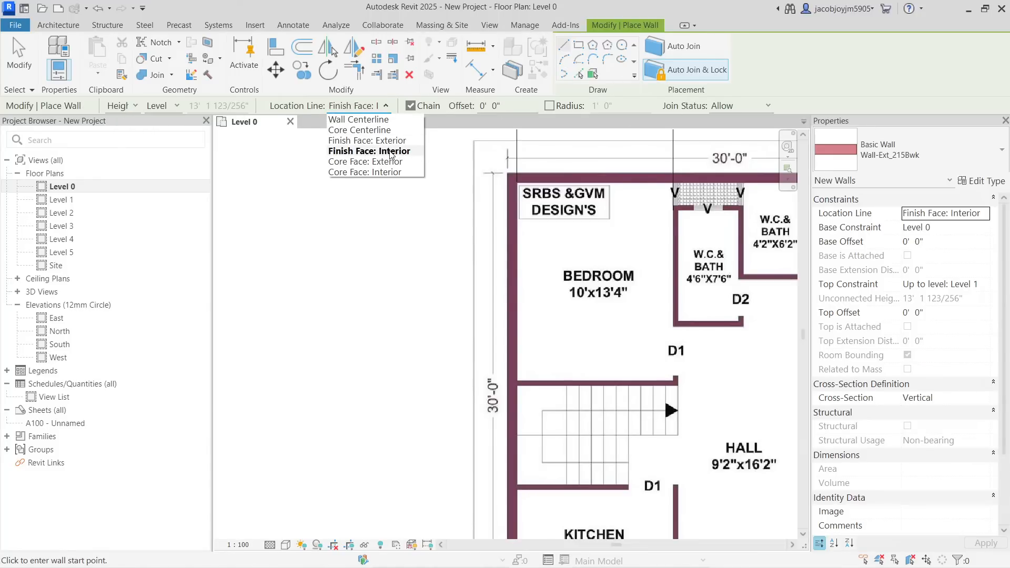
left_click(370, 151)
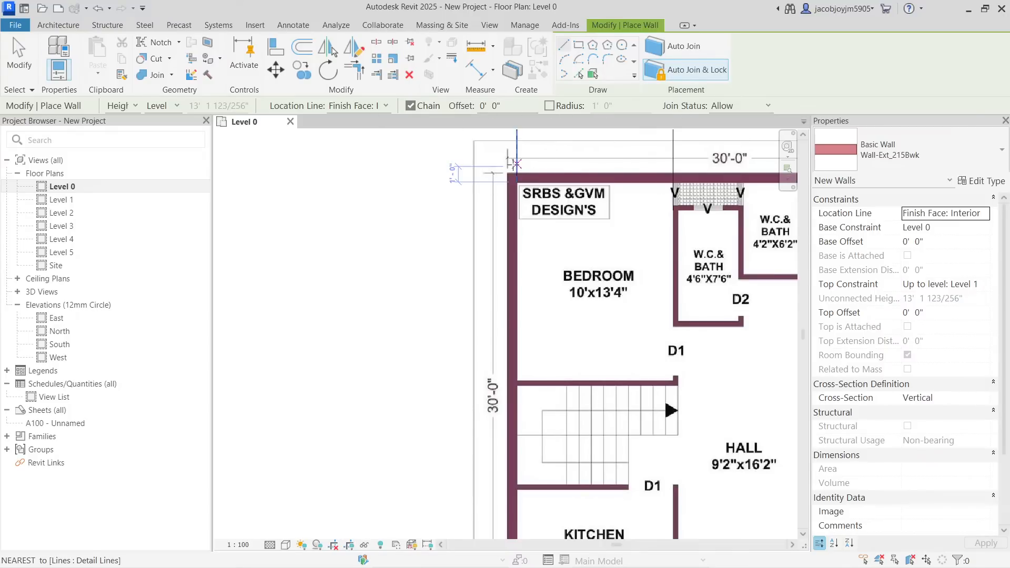
scroll(514, 179, "up", 1)
left_click(518, 183)
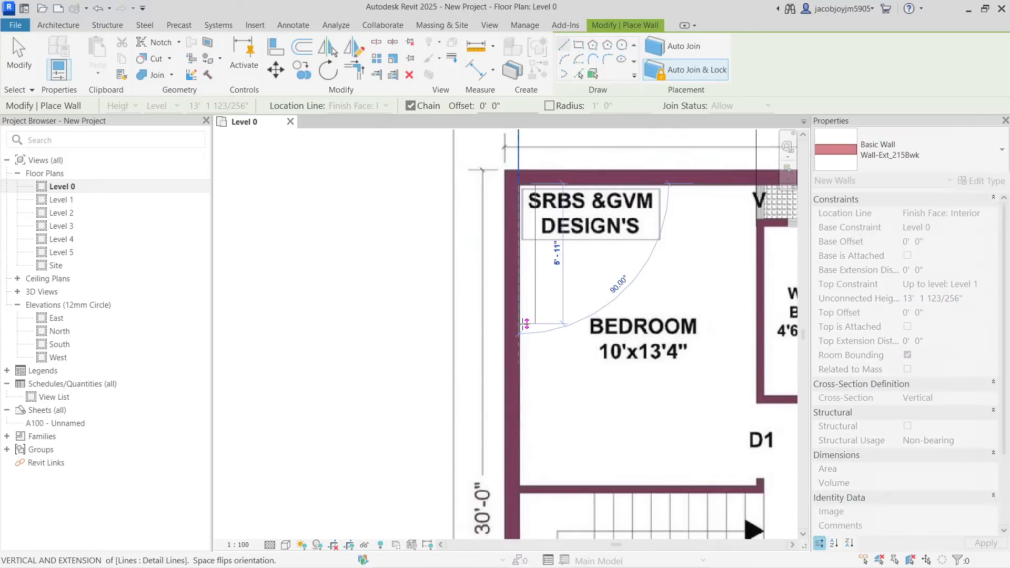
scroll(526, 346, "down", 2)
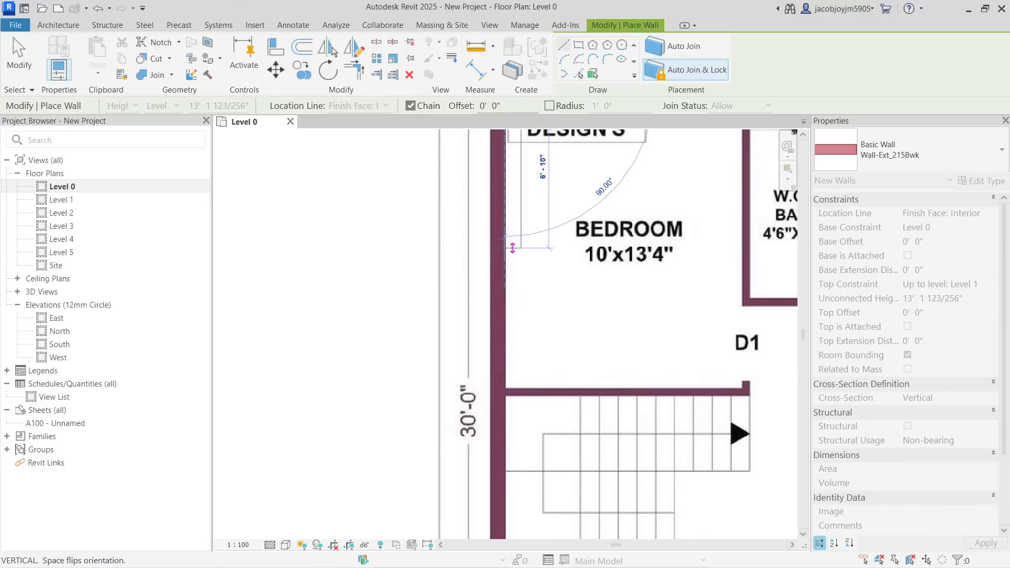
scroll(470, 267, "down", 2)
scroll(476, 497, "up", 3)
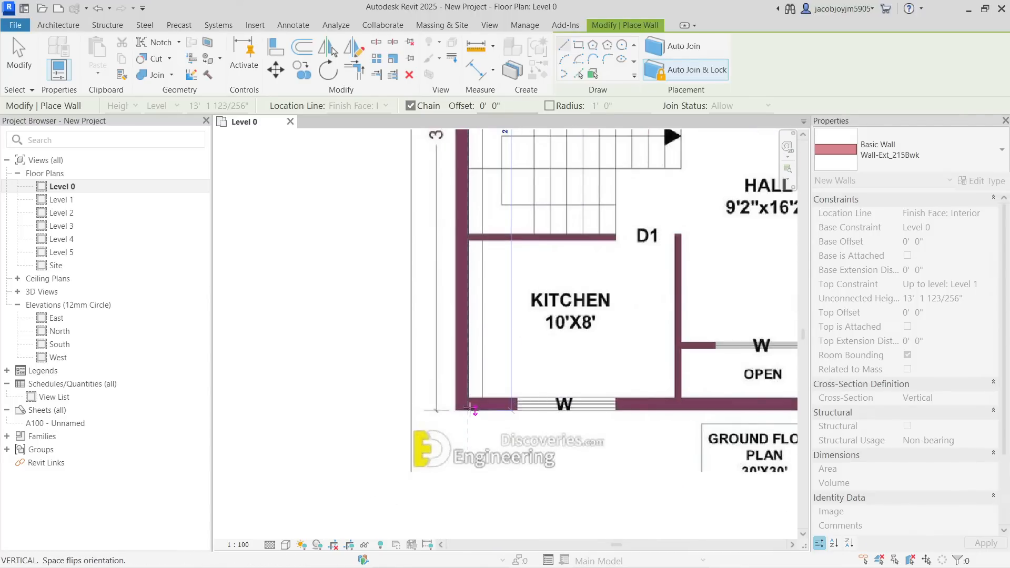
left_click(470, 408)
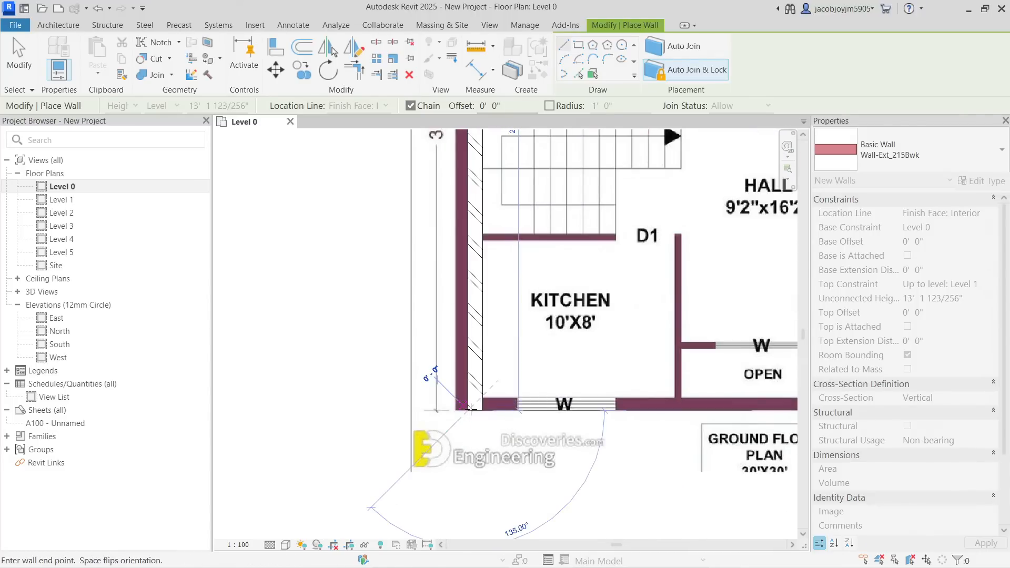
key("Escape")
key("Escape")
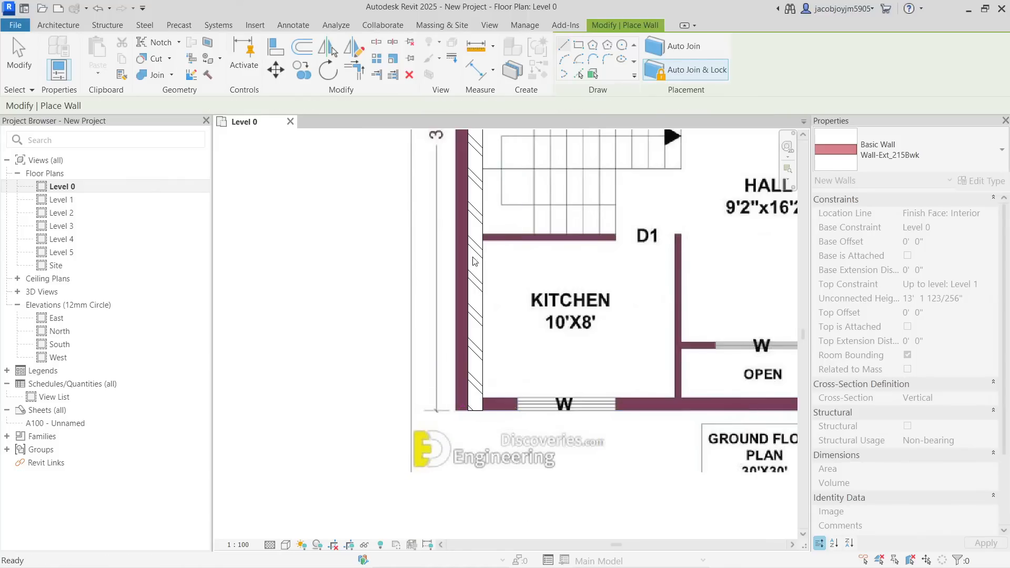
Flip the new wall beside the kitchen to the outer side of its location line, over the image's exterior wall
left_click(485, 313)
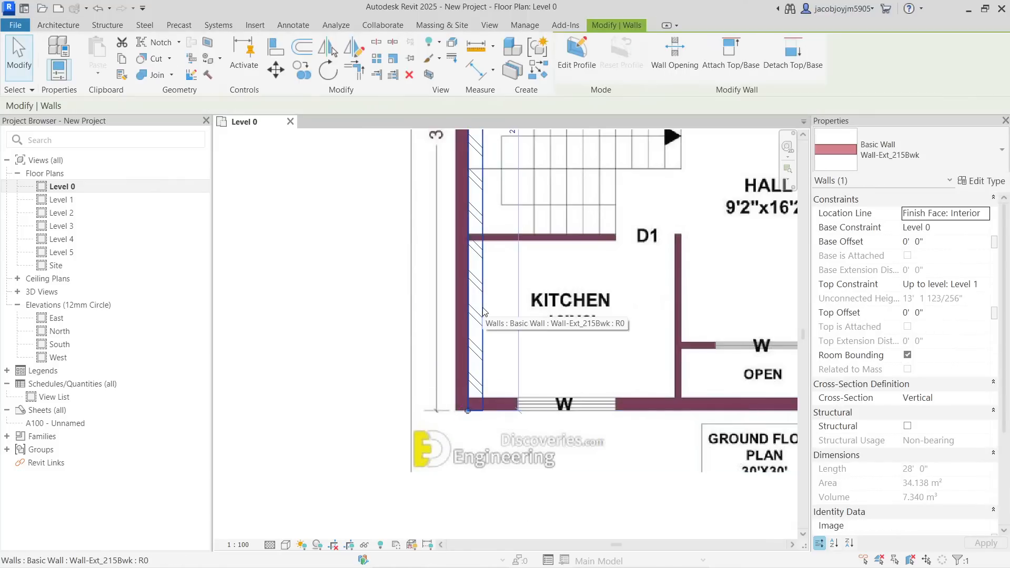
key("space")
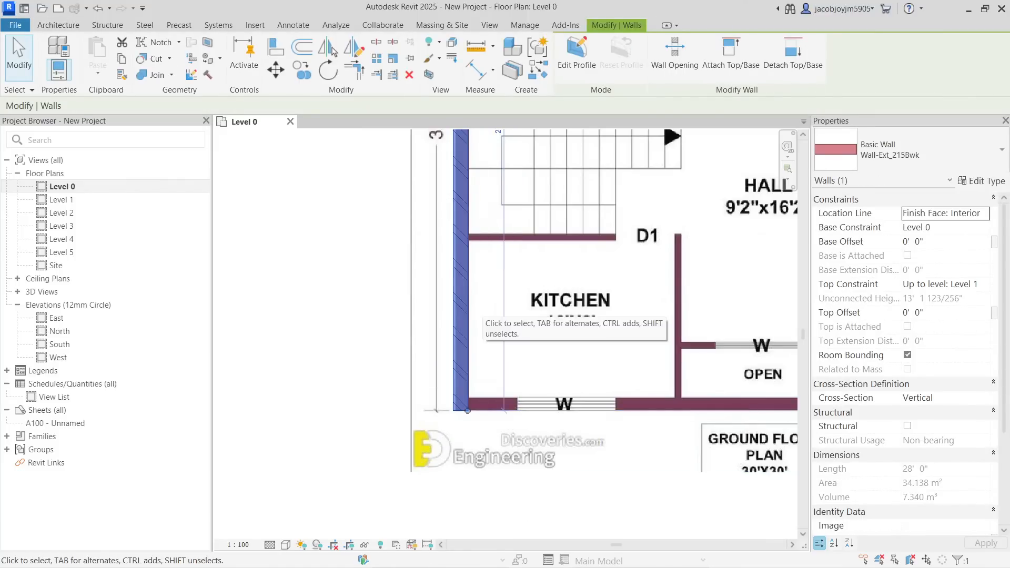
key("Escape")
left_click(471, 312)
key("Escape")
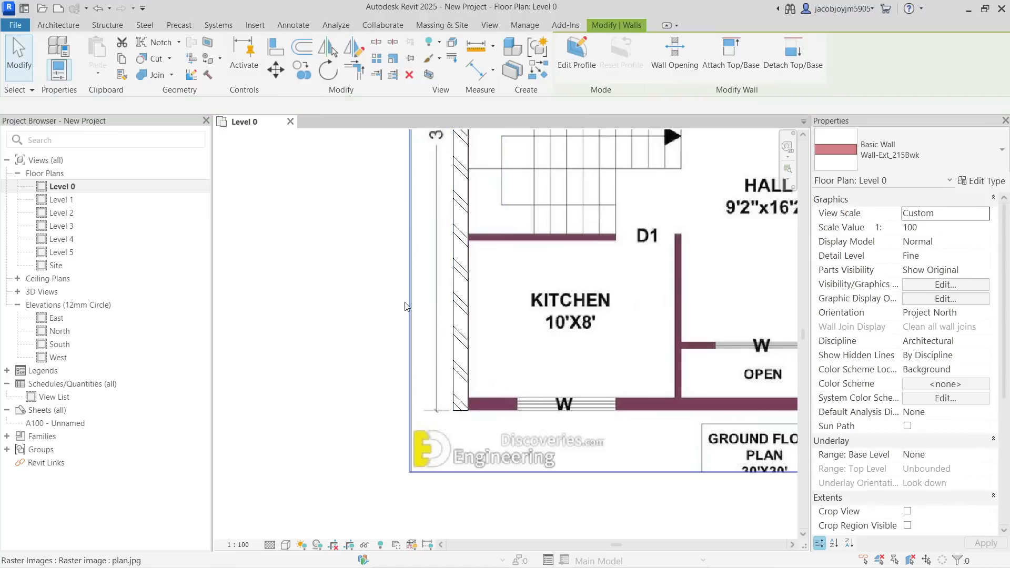
Draw an exterior wall about 27' long from the kitchen's inner corner across the plan's entrance side to the porch corner
left_click(54, 52)
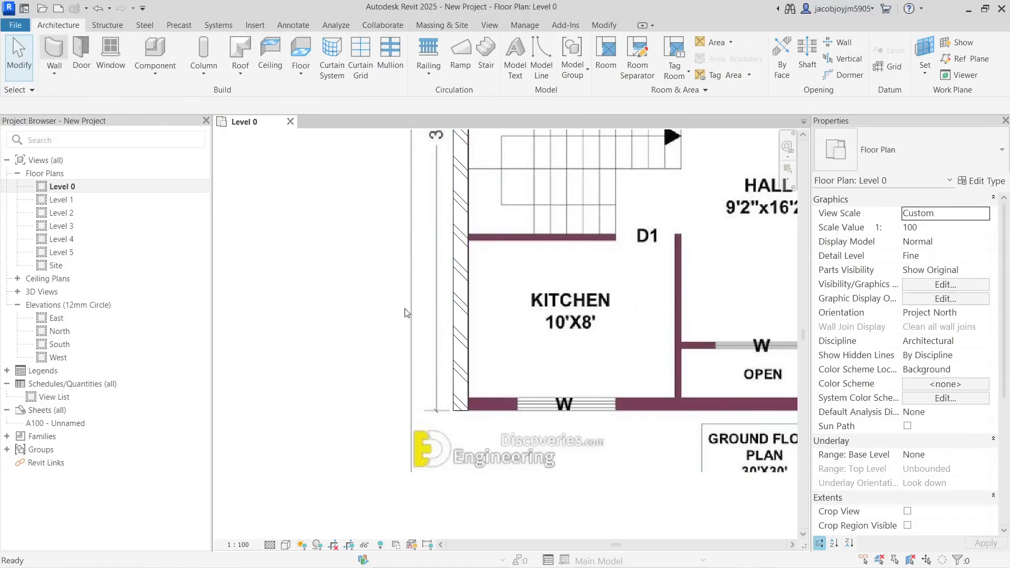
scroll(463, 395, "up", 2)
scroll(463, 395, "up", 1)
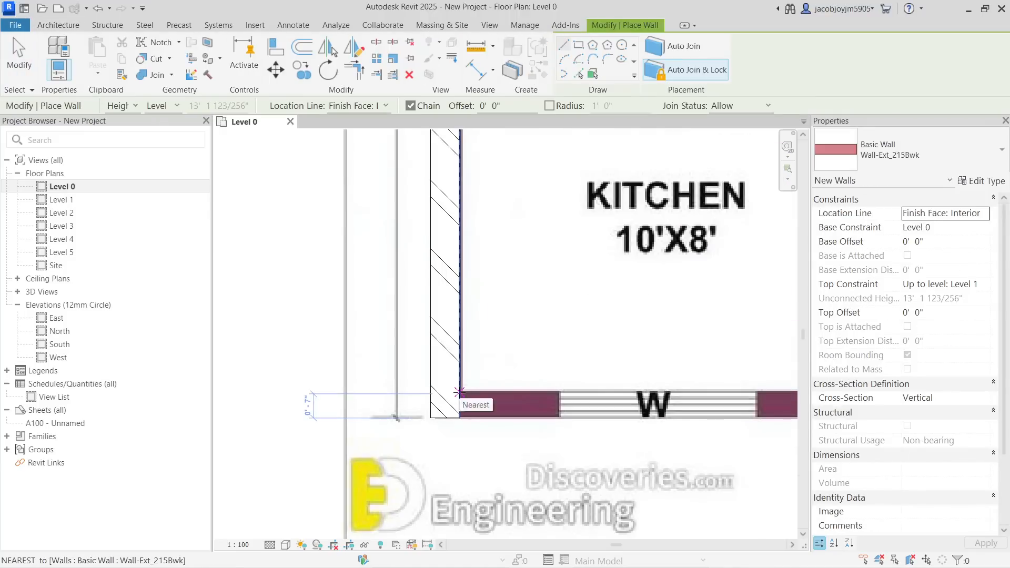
left_click(460, 392)
scroll(337, 416, "down", 3)
scroll(360, 337, "down", 2)
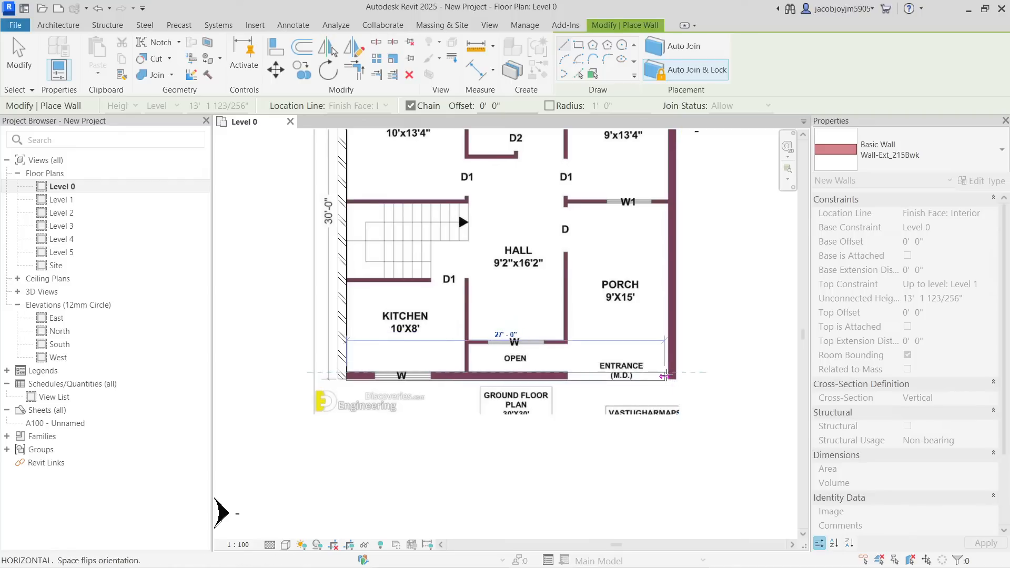
left_click(670, 376)
key("Escape")
Draw an exterior wall about 27'6" long from the porch corner up to the 9'x13'4" bedroom's inner outside corner
scroll(671, 373, "up", 4)
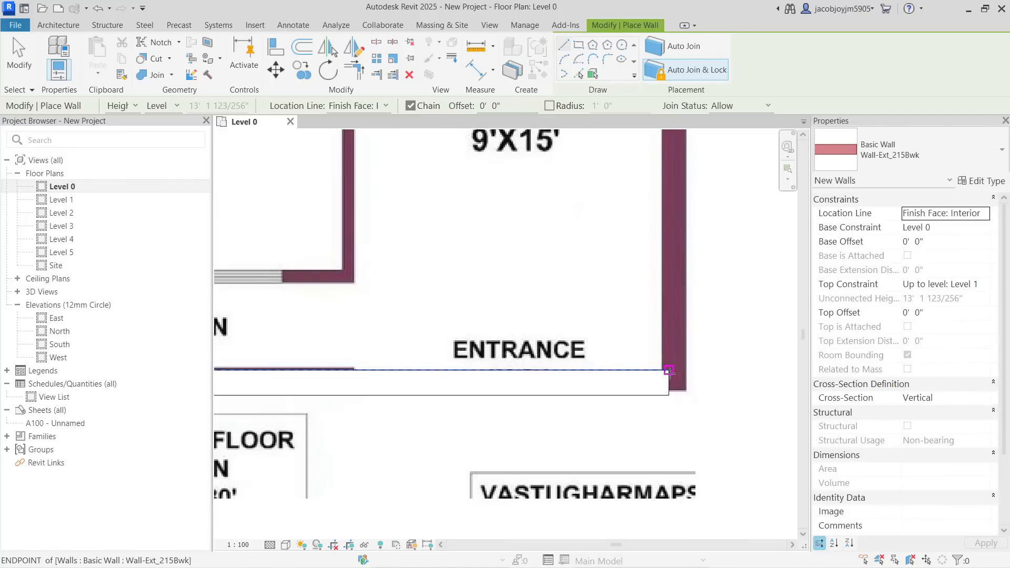
scroll(664, 367, "up", 2)
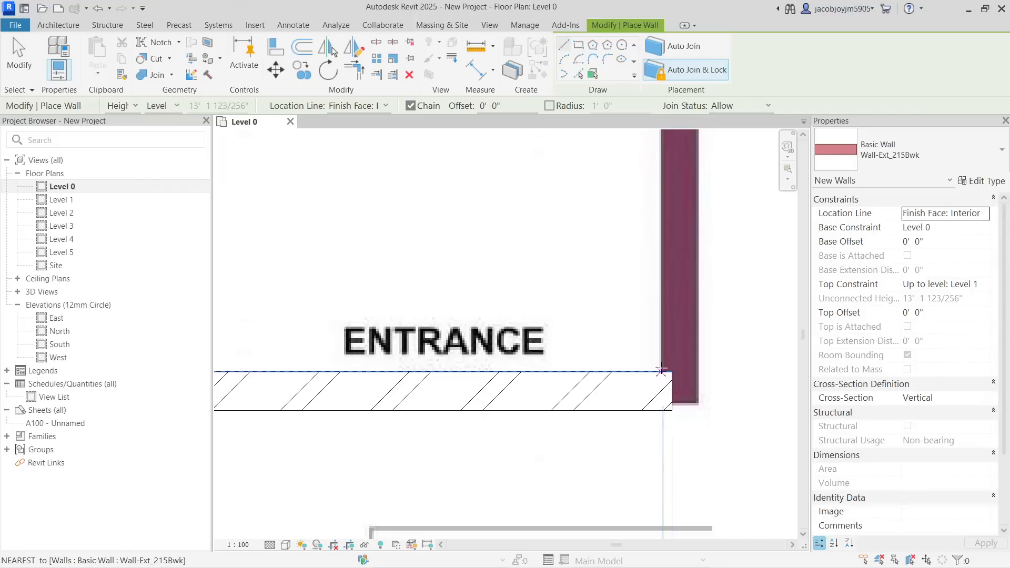
left_click(663, 411)
scroll(662, 410, "down", 2)
scroll(663, 412, "down", 4)
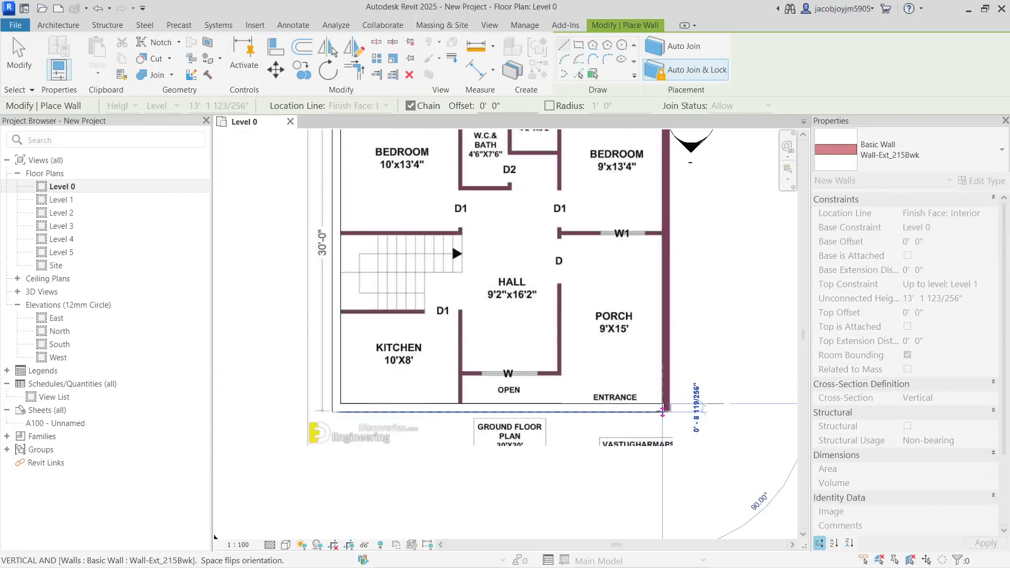
scroll(662, 222, "up", 3)
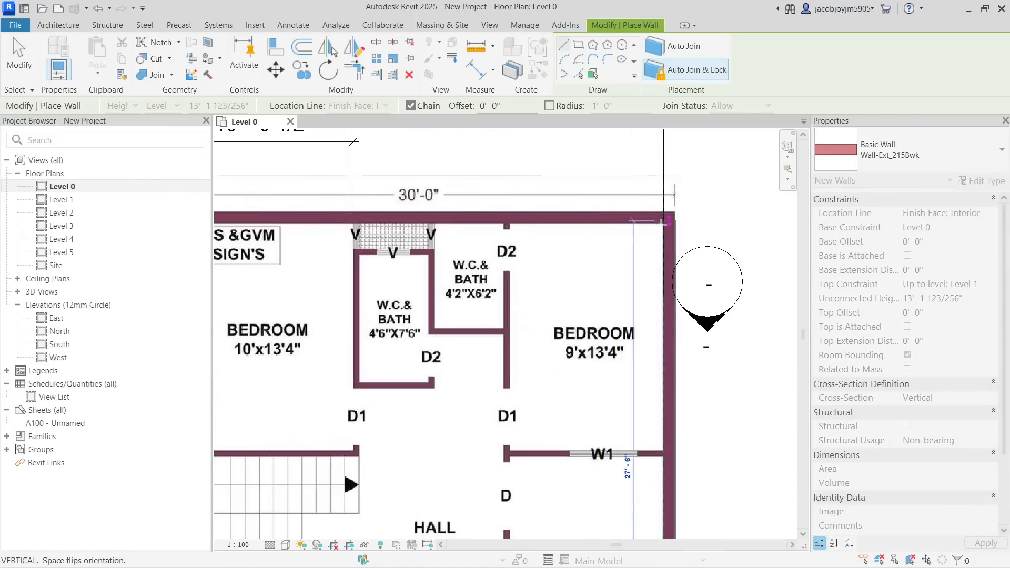
scroll(660, 226, "up", 3)
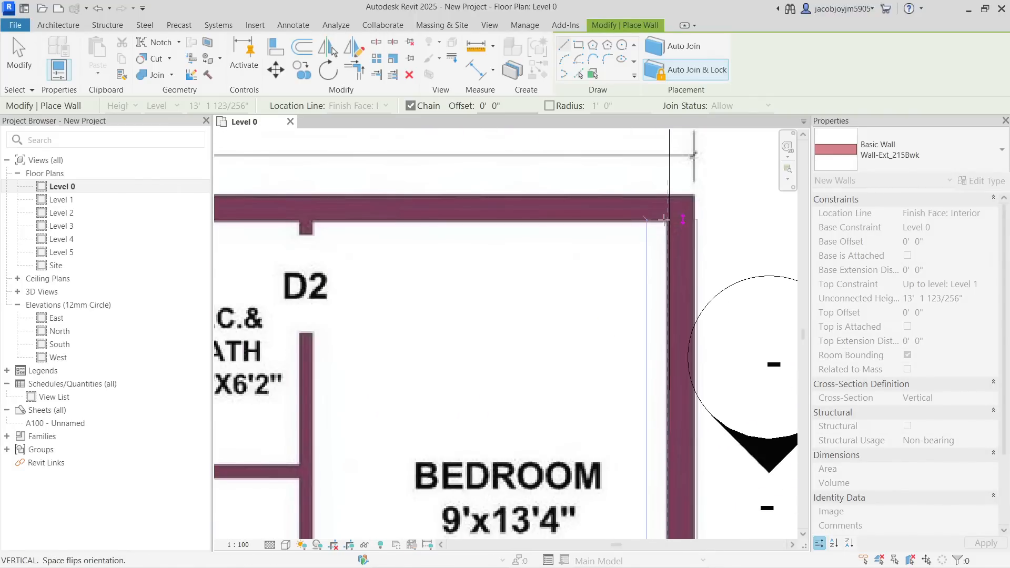
left_click(668, 220)
scroll(684, 220, "down", 3)
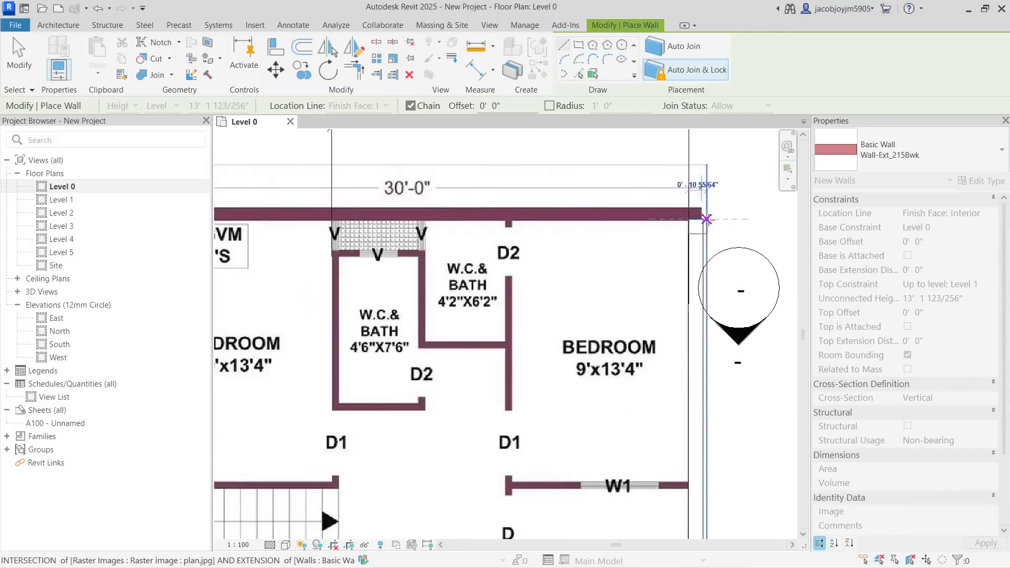
Draw an exterior wall about 26' long from the 9'x13'4" bedroom's outer corner across both bedrooms toward the 10'x13'4" bedroom's outer corner
scroll(375, 220, "up", 4)
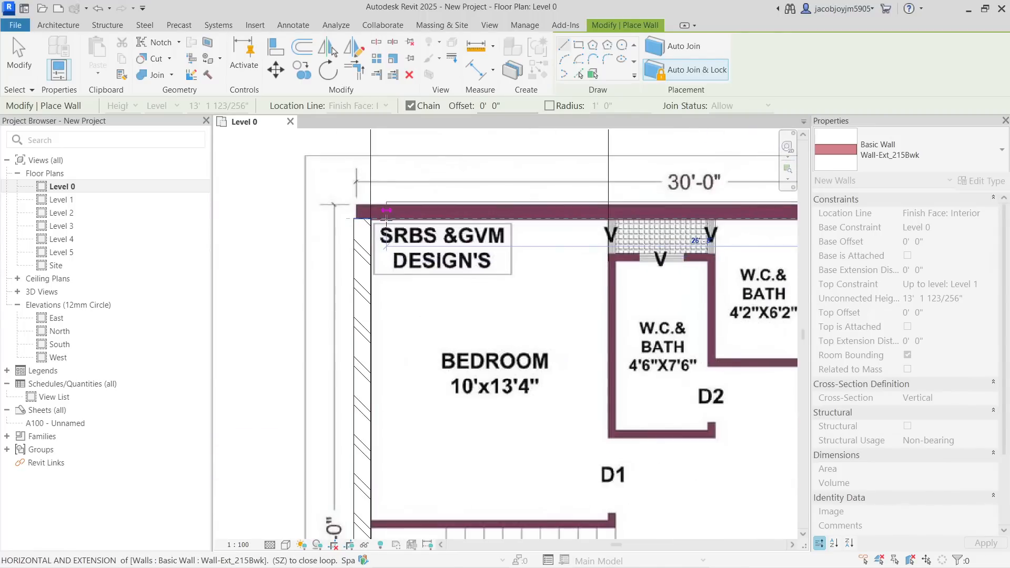
left_click(378, 220)
key("Escape")
key("Escape")
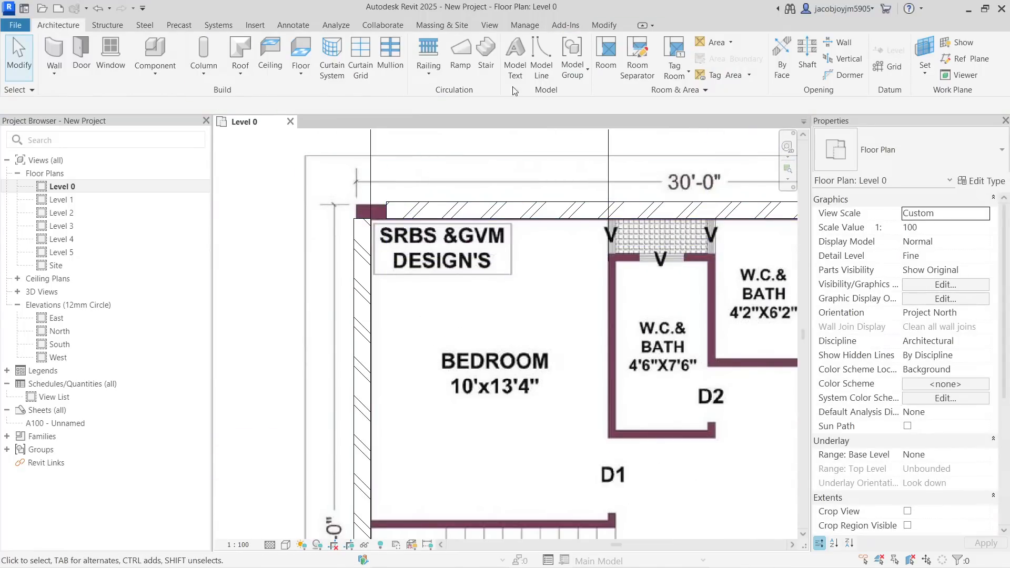
Trim/extend the new wall and the 10'x13'4" bedroom's side wall into a clean corner, closing the exterior wall loop
left_click(610, 27)
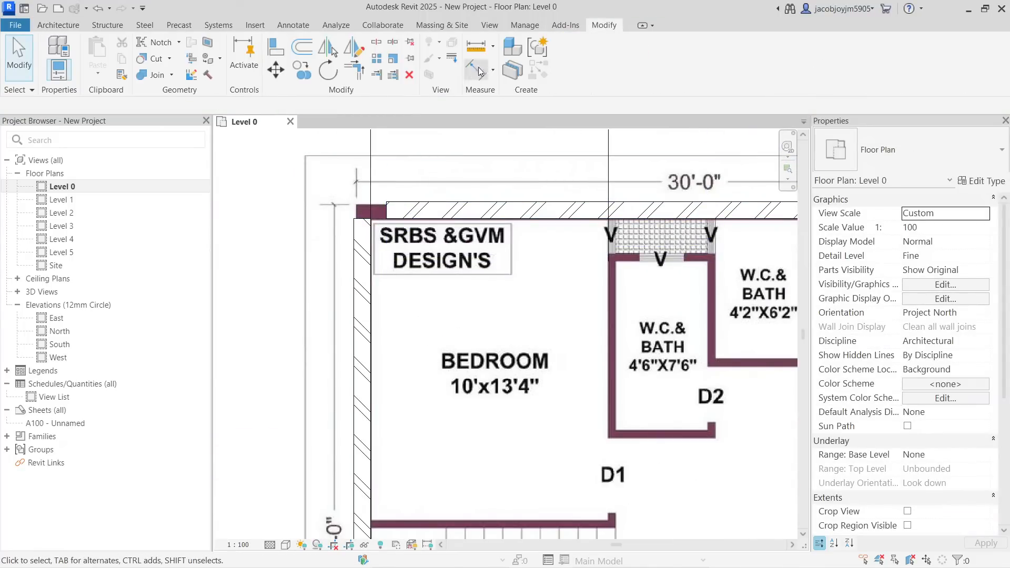
left_click(354, 69)
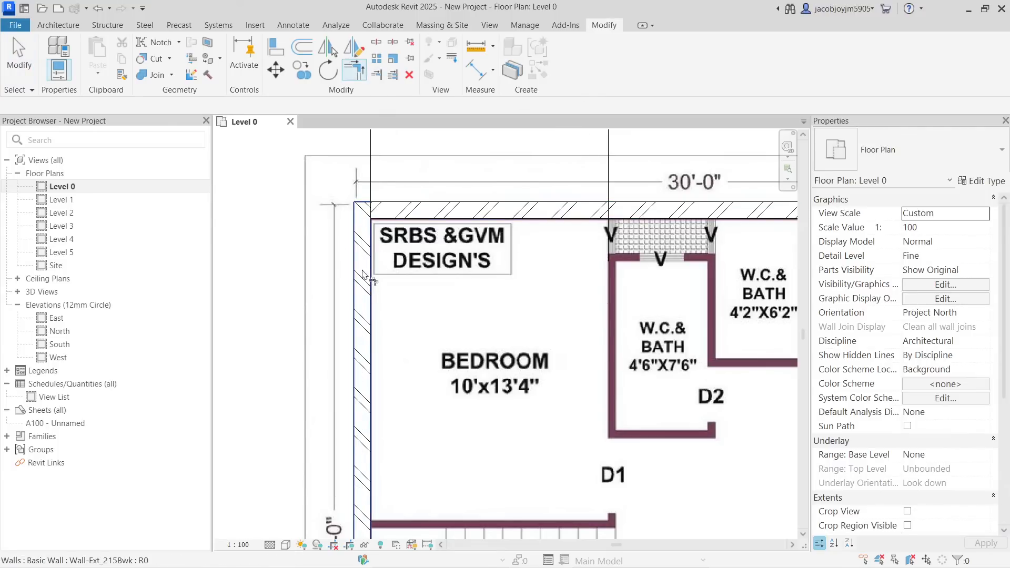
scroll(324, 228, "down", 3)
scroll(322, 222, "down", 2)
middle_click_drag(510, 398, 566, 316)
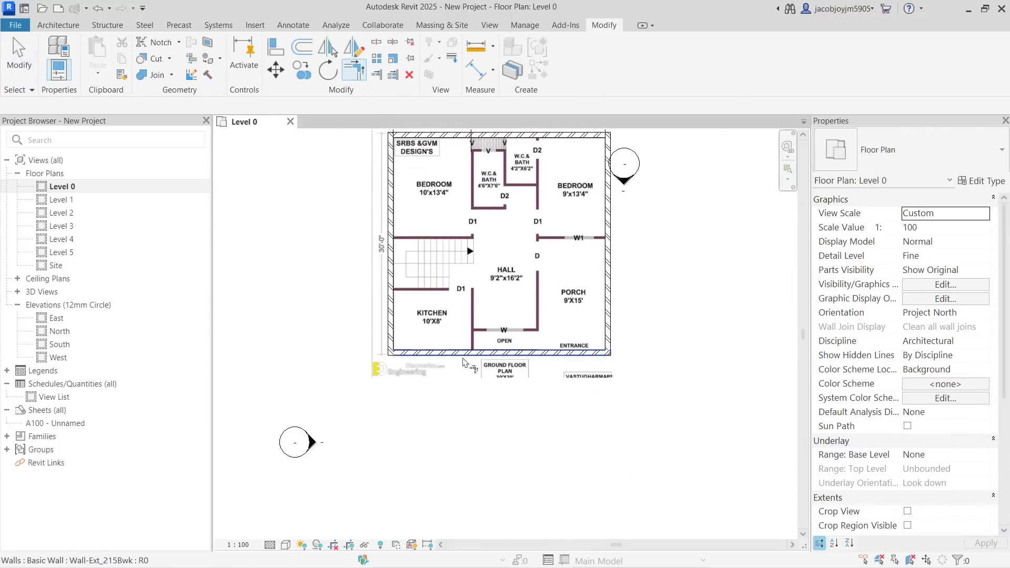
key("Escape")
Check the exterior wall loop against the plan image's outline and overall dimensions
left_click(609, 284)
middle_click_drag(609, 284, 607, 380)
scroll(464, 188, "up", 2)
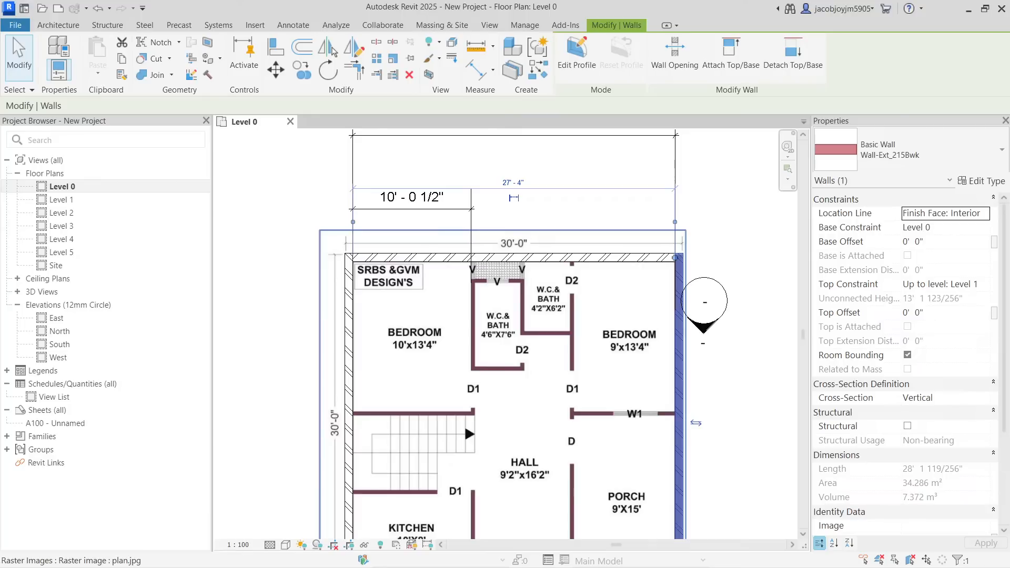
left_click(601, 225)
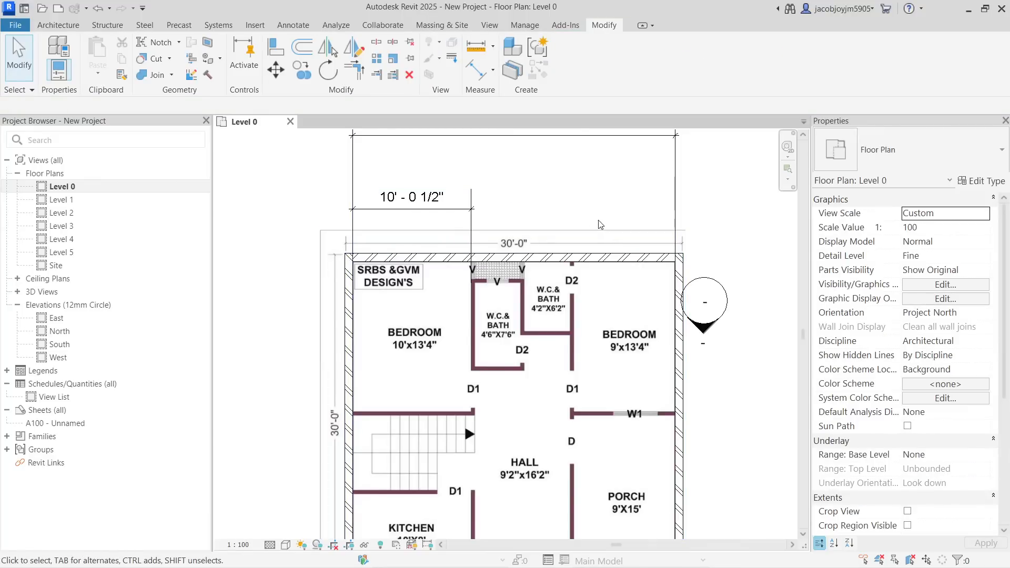
scroll(520, 219, "down", 2)
middle_click_drag(542, 425, 554, 352)
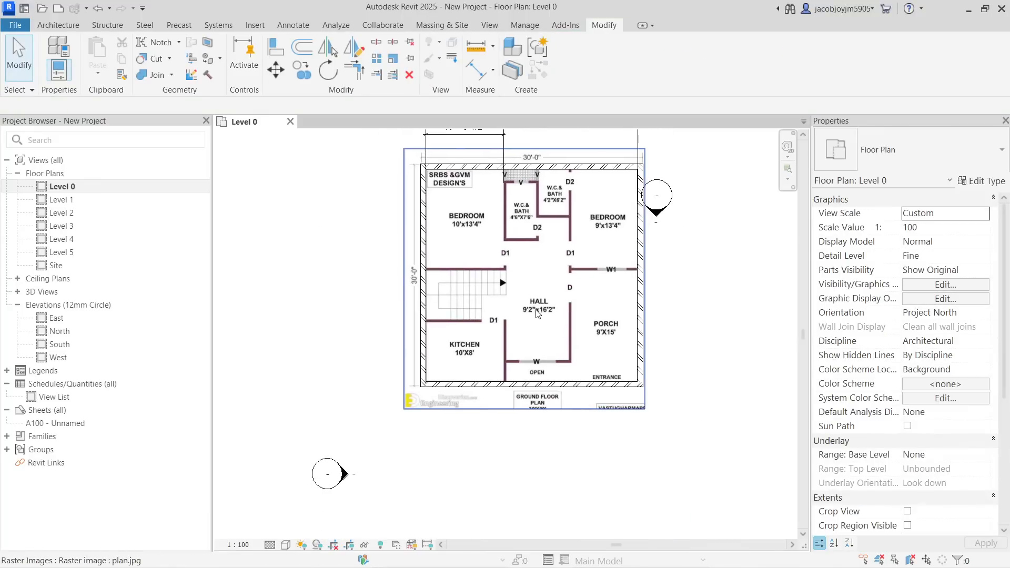
scroll(537, 314, "up", 2)
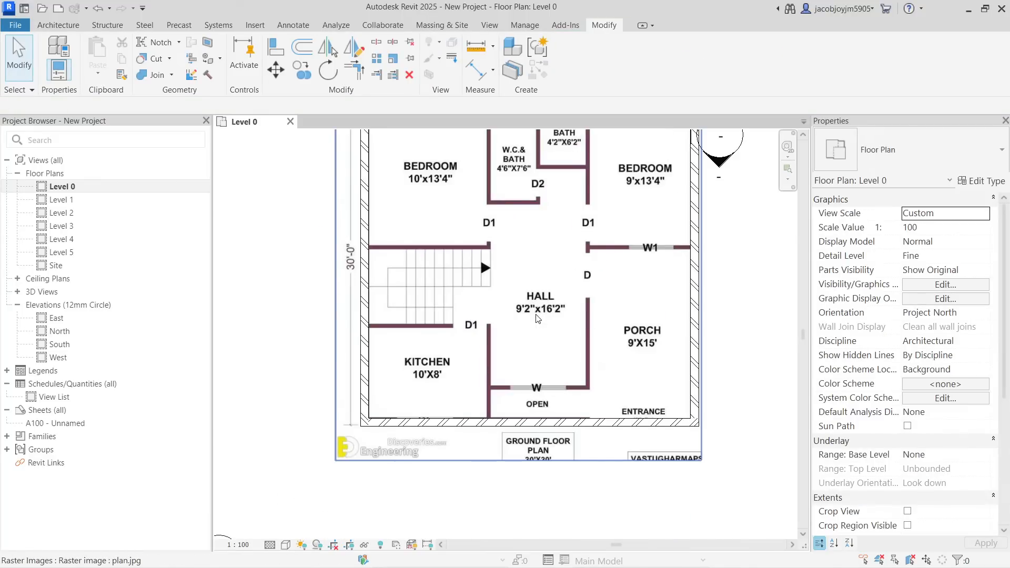
scroll(537, 318, "down", 3)
middle_click_drag(543, 282, 538, 317)
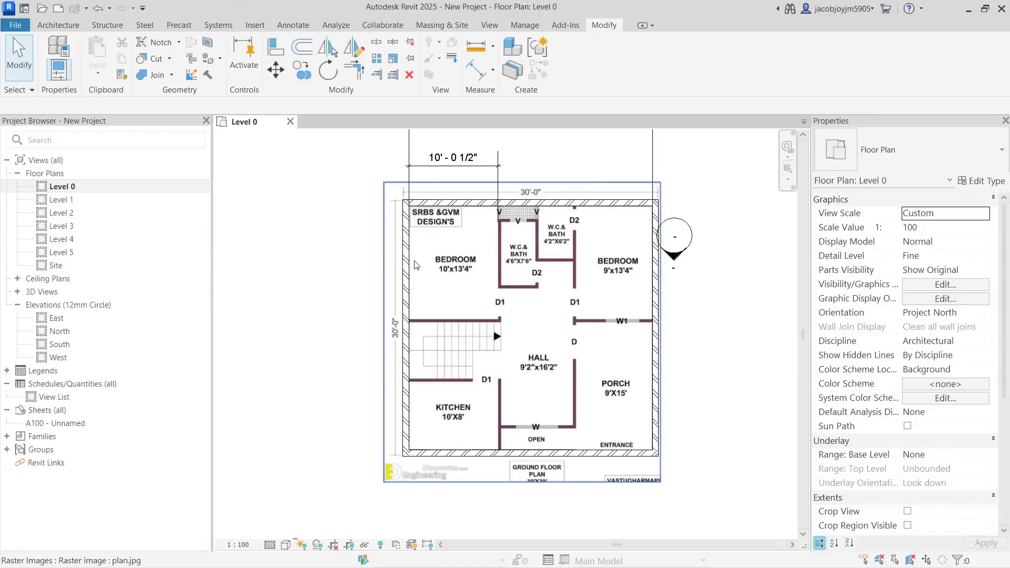
Place an aligned dimension between the outer faces of the two side walls, above the bedrooms between the existing dimension lines
left_click(289, 26)
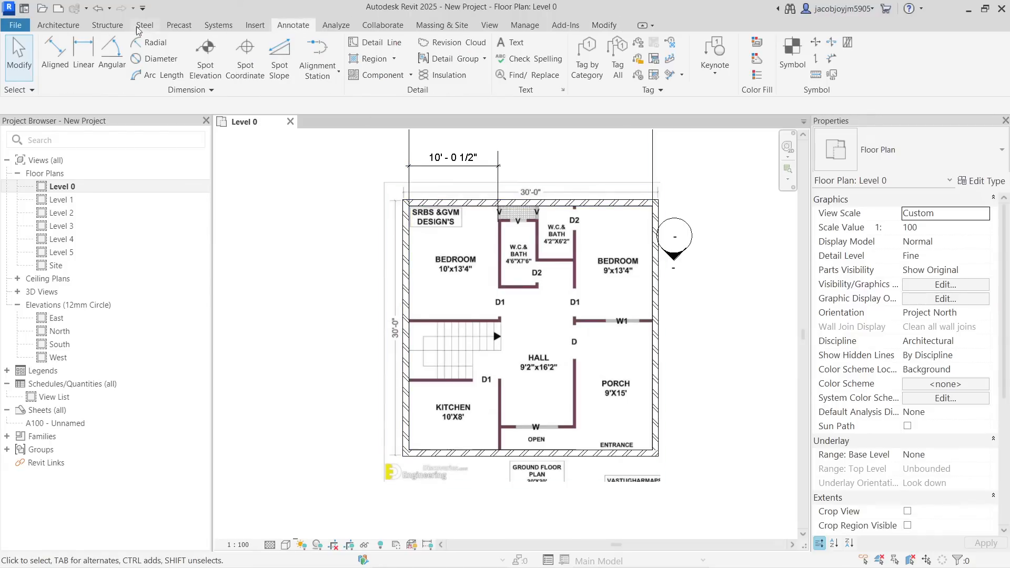
left_click(55, 55)
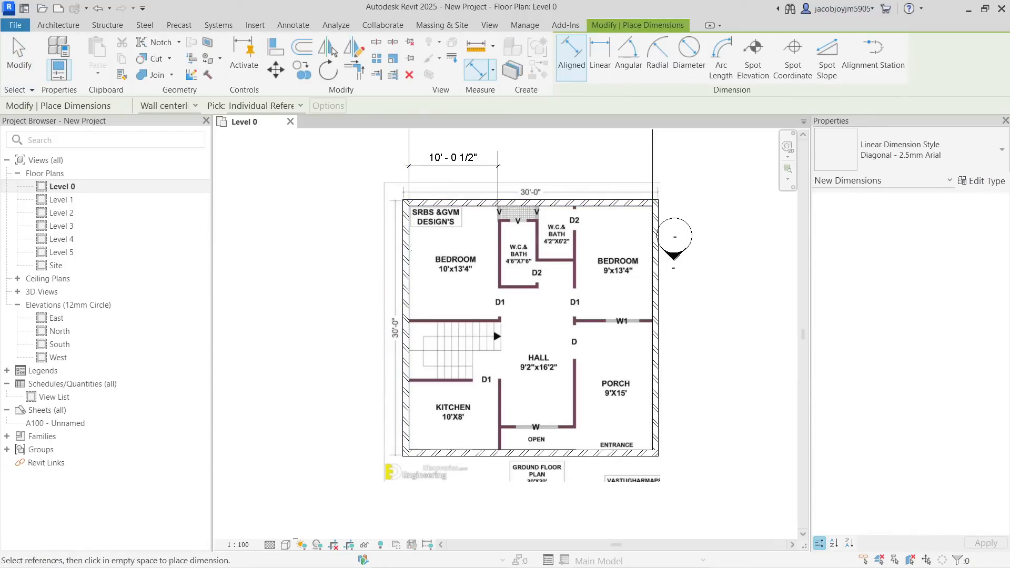
scroll(406, 246, "up", 3)
scroll(404, 243, "up", 1)
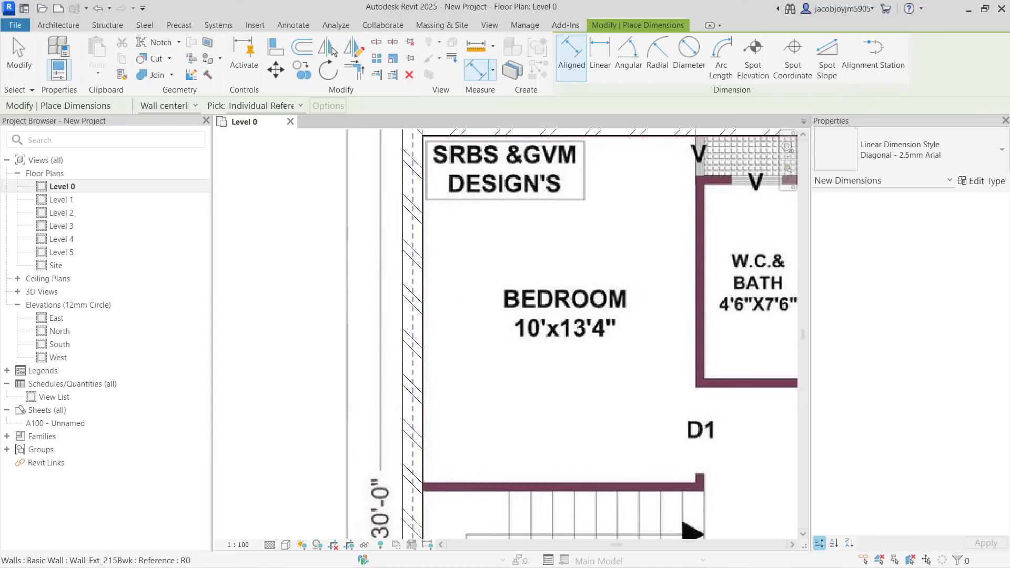
left_click(406, 284)
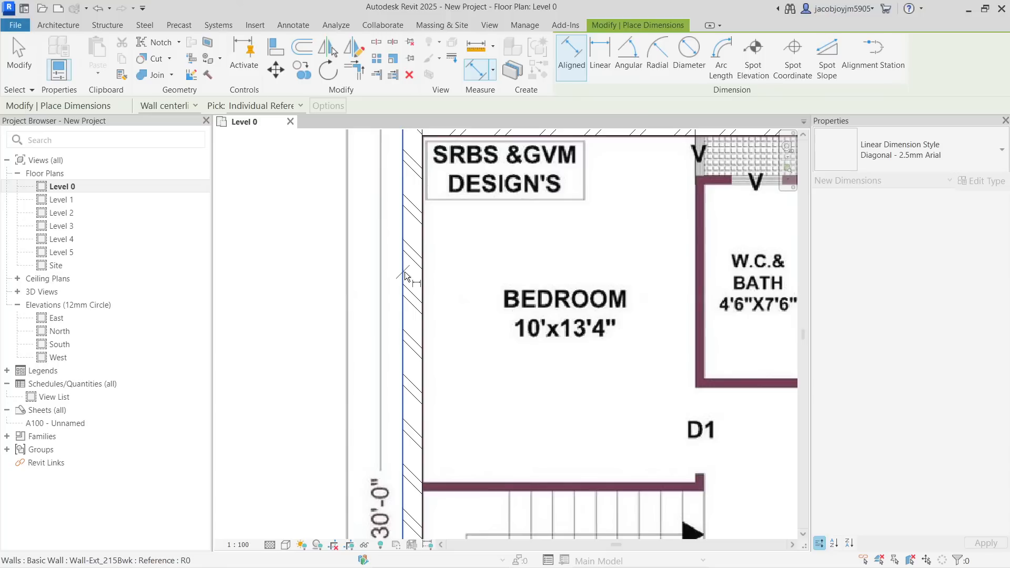
scroll(301, 293, "down", 5)
scroll(571, 300, "up", 3)
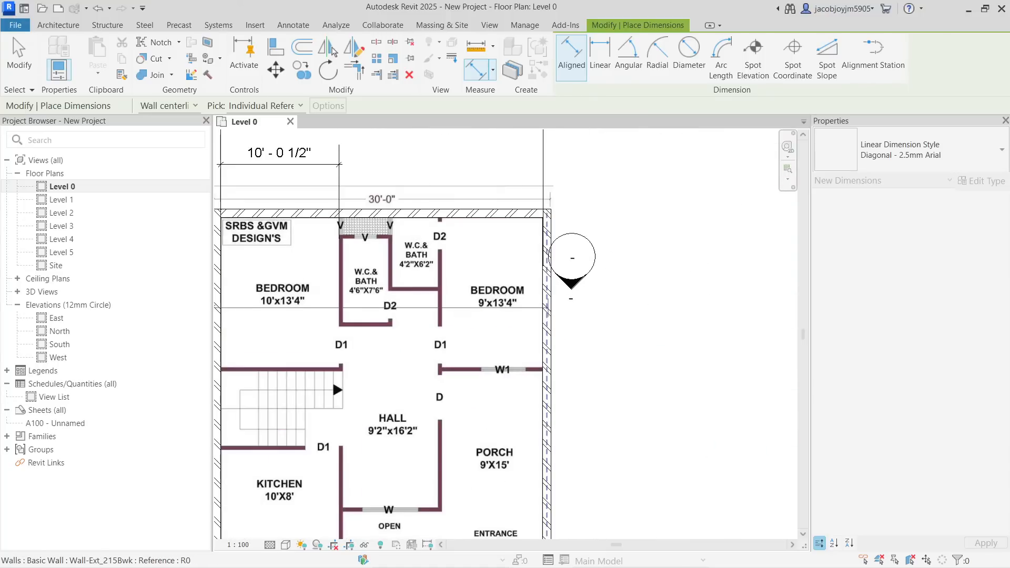
left_click(548, 312)
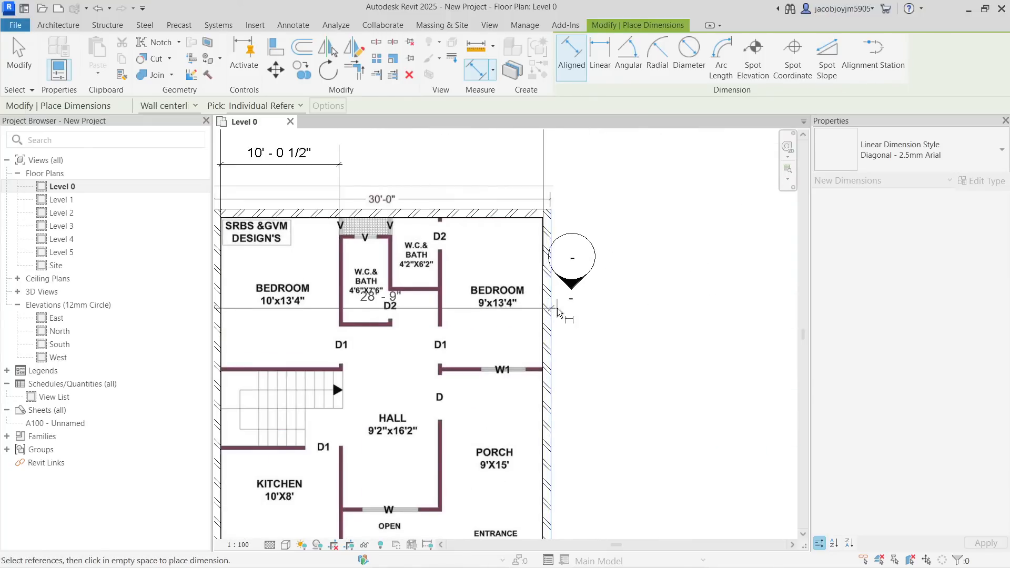
scroll(560, 316, "down", 3)
left_click(625, 215)
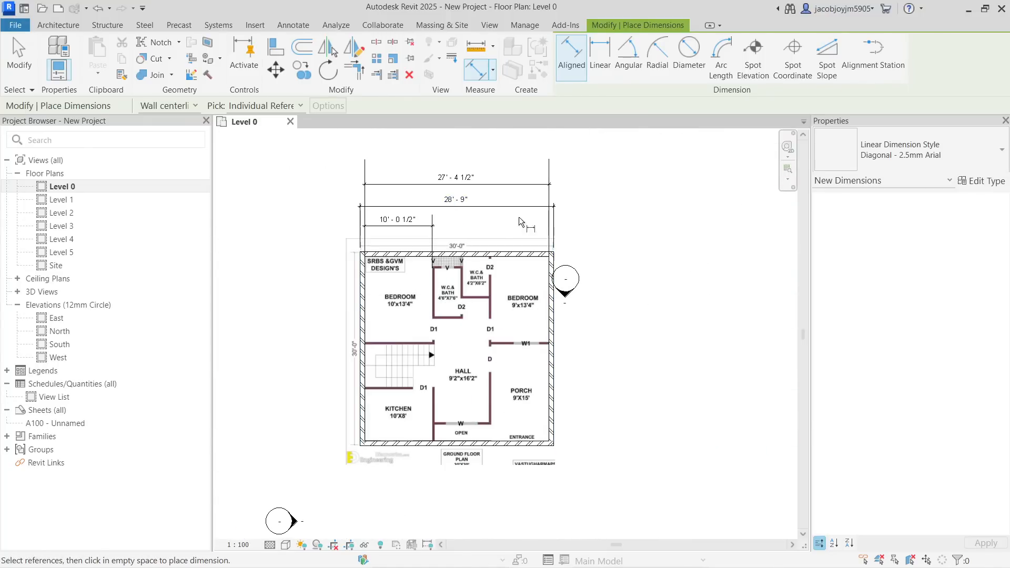
key("Escape")
key("Escape")
Set the overall horizontal dimension to 30' by moving the exterior wall beside the 9'x13'4" bedroom and porch
scroll(447, 218, "up", 2)
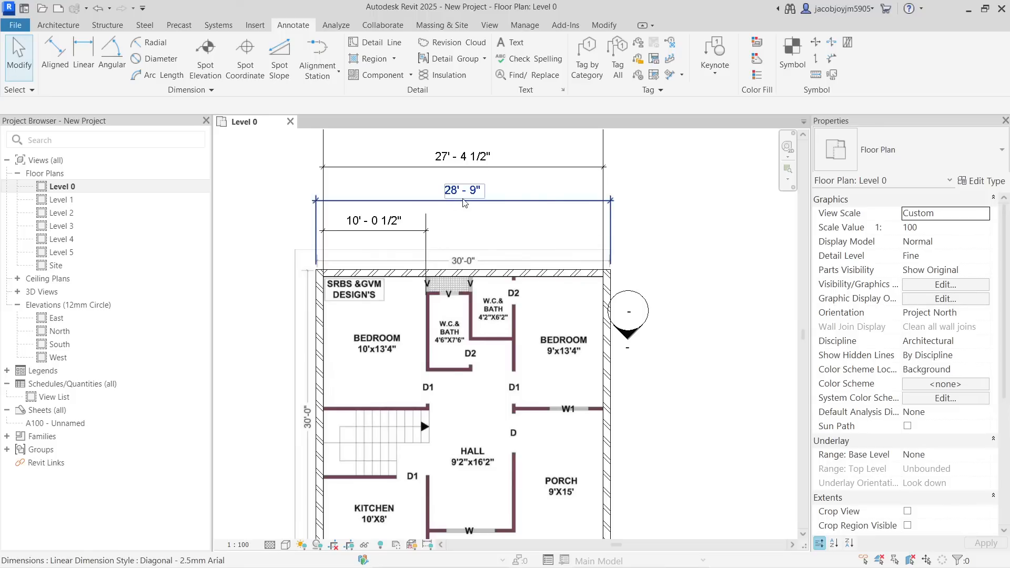
left_click(607, 342)
left_click(462, 192)
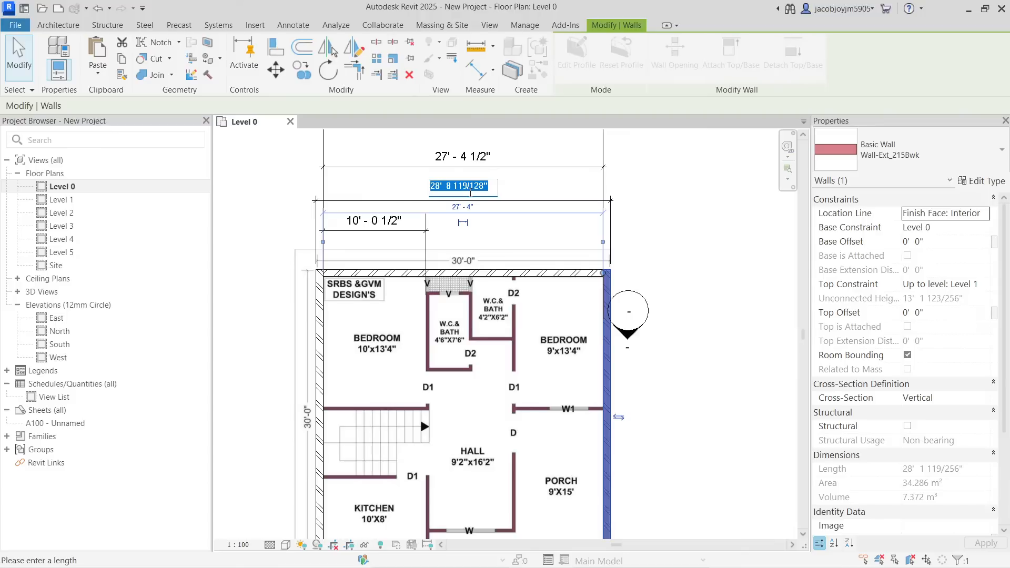
type("30")
key("Return")
key("Escape")
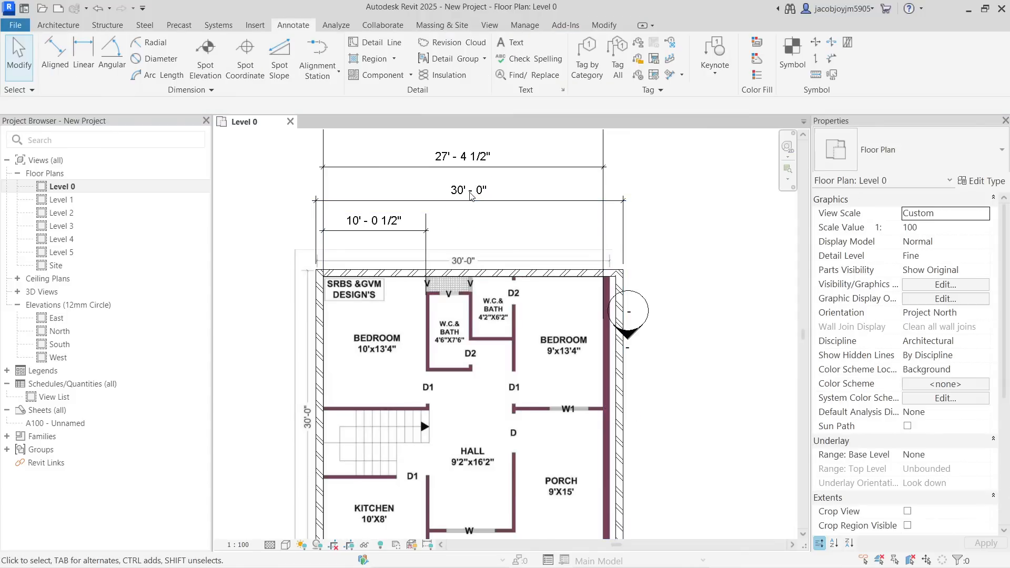
scroll(471, 196, "down", 2)
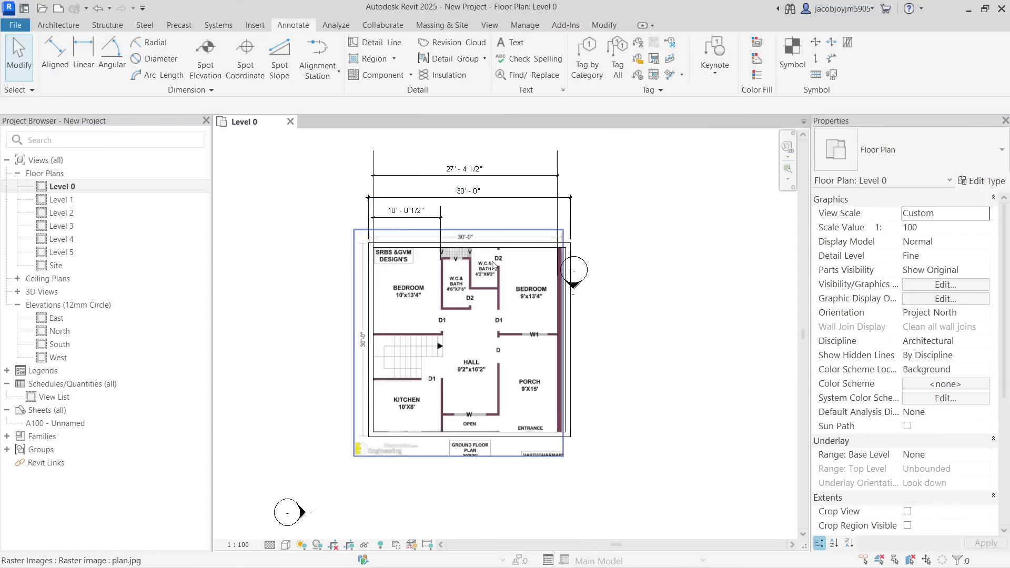
left_click(497, 313)
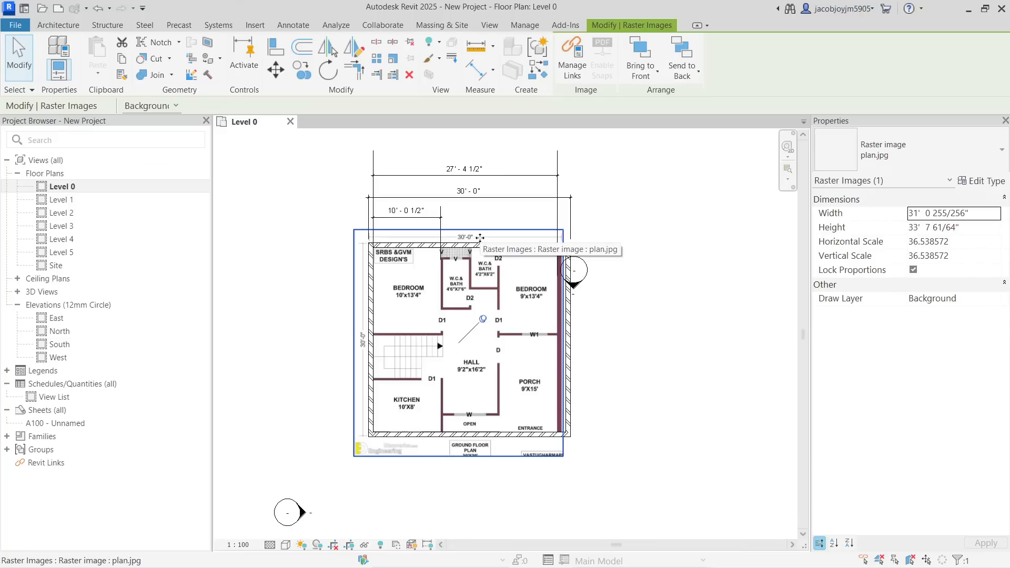
key("Escape")
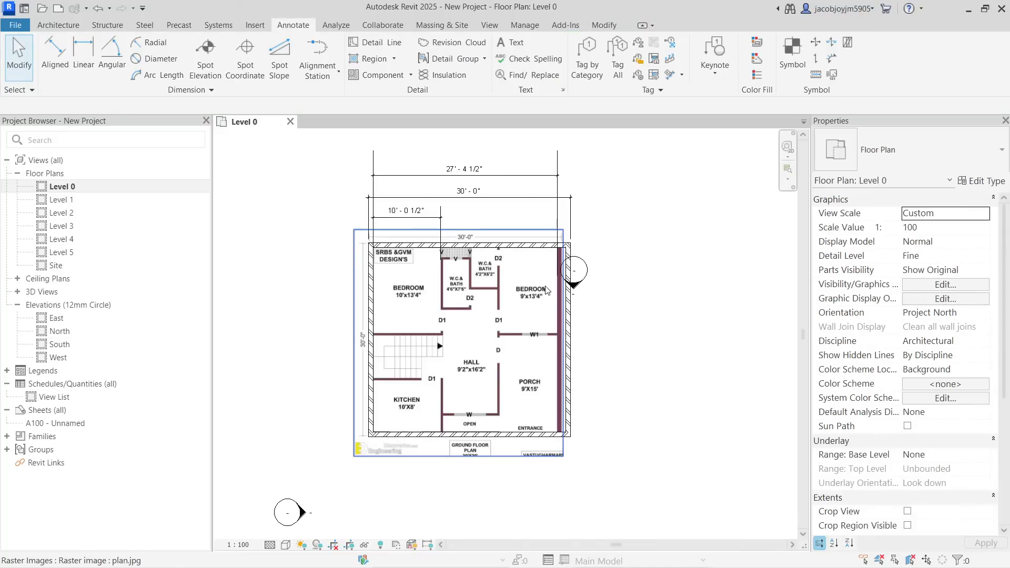
key("Tab")
left_click(568, 300)
key("Escape")
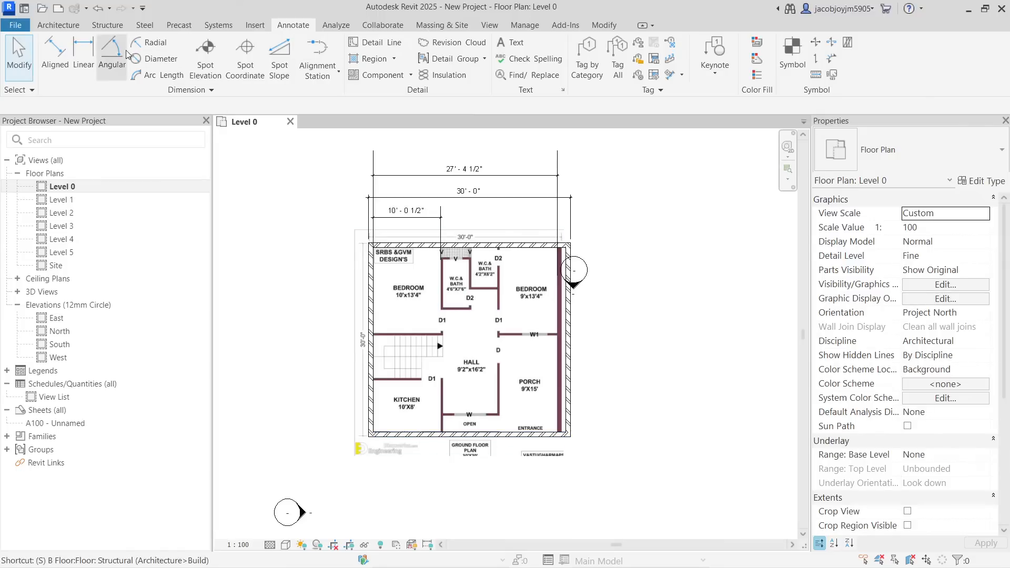
Place an aligned dimension between the outer faces of the bedroom-end and entrance-side exterior walls, outside the staircase side of the plan
left_click(53, 56)
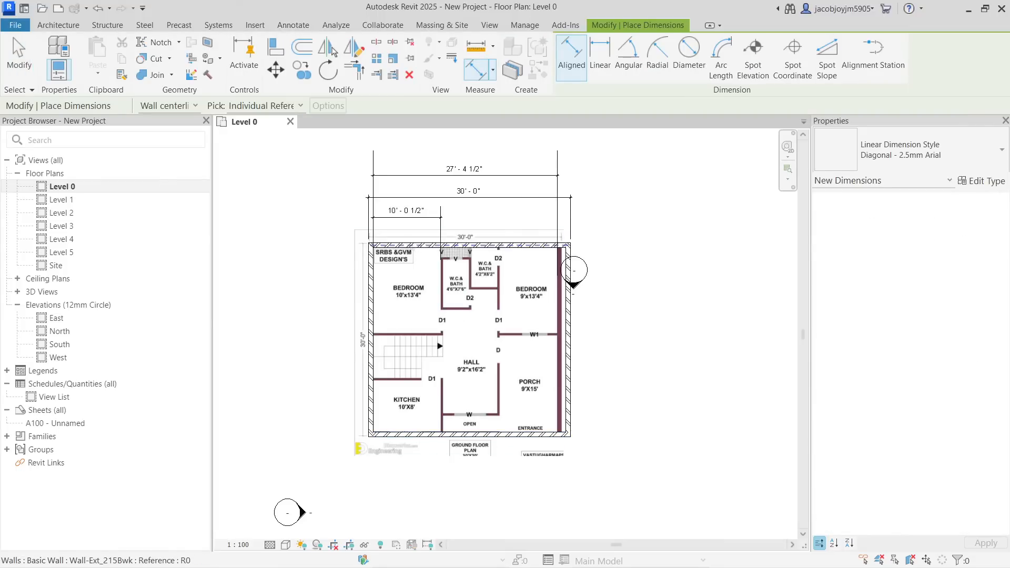
scroll(413, 245, "up", 3)
scroll(438, 300, "down", 4)
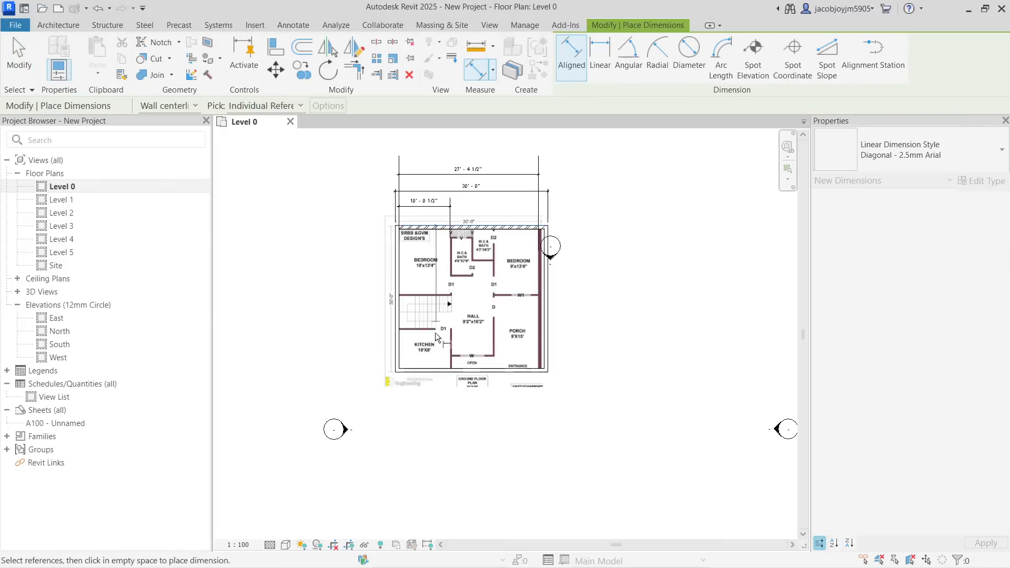
scroll(423, 372, "up", 2)
left_click(331, 334)
key("Escape")
Set the overall vertical dimension to 30' by moving the entrance-side exterior wall
left_click(396, 371)
left_click(325, 274)
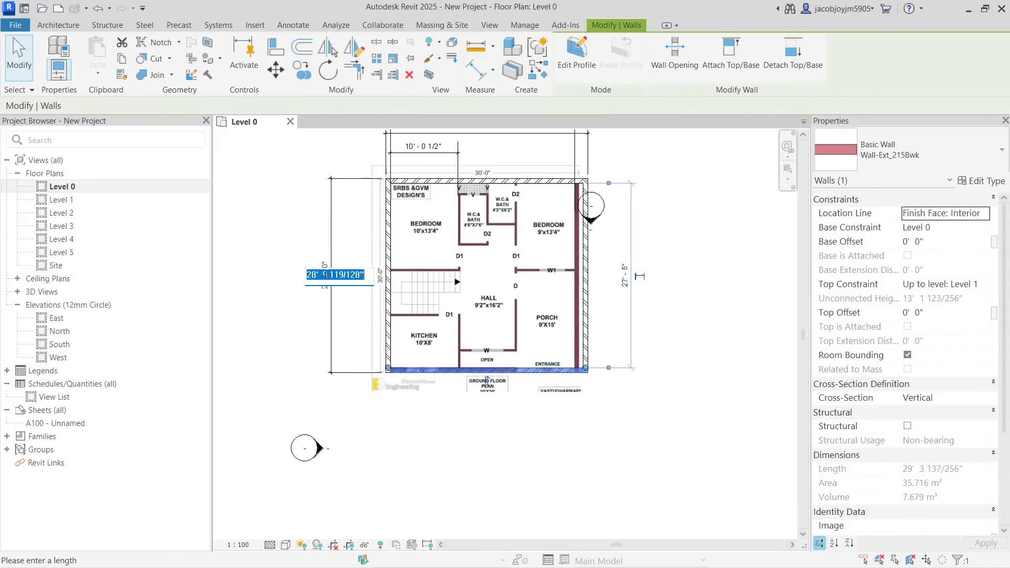
type("30")
key("Return")
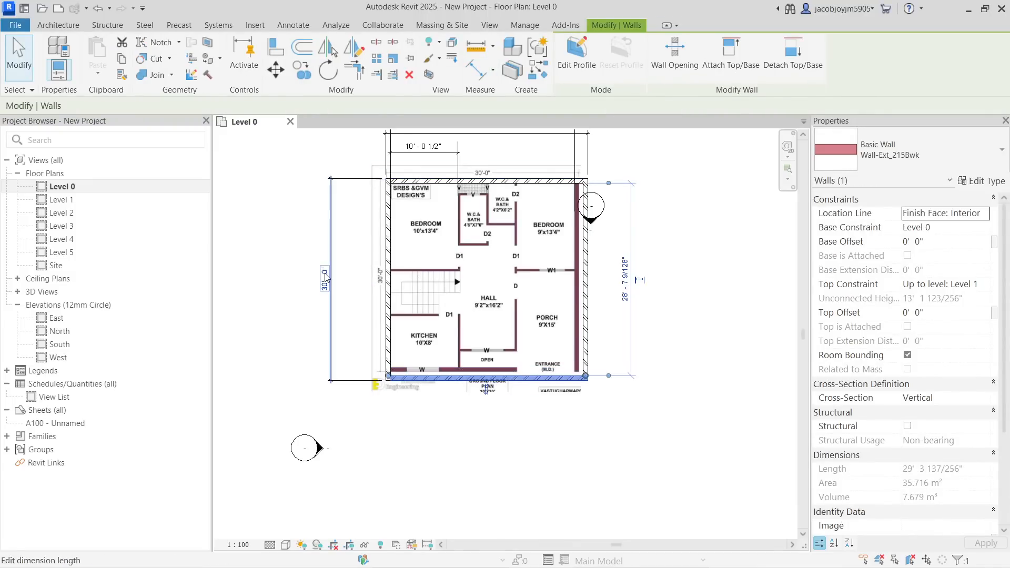
key("Escape")
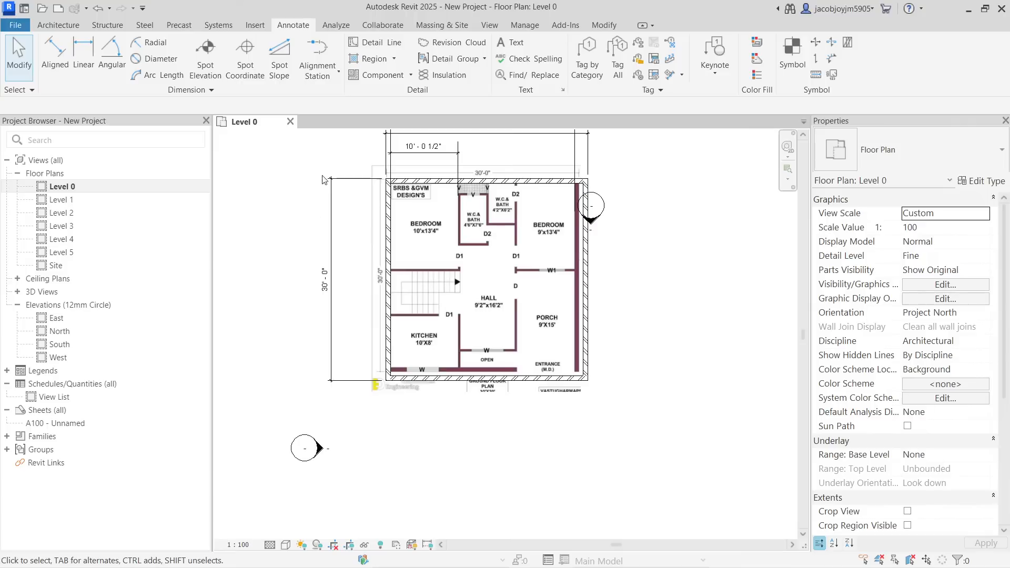
Draw a Wall-Ext_215Bwk wall about 27'8" long between the bedrooms and the stair, hall and porch, flipped toward the hall side
left_click(57, 25)
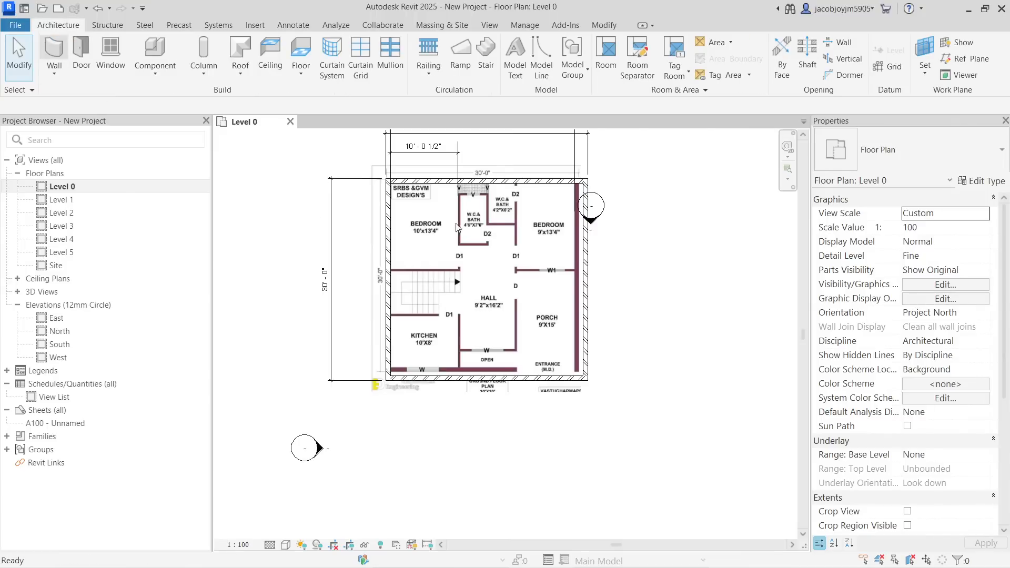
key("w")
key("a")
scroll(402, 274, "up", 4)
left_click(391, 268)
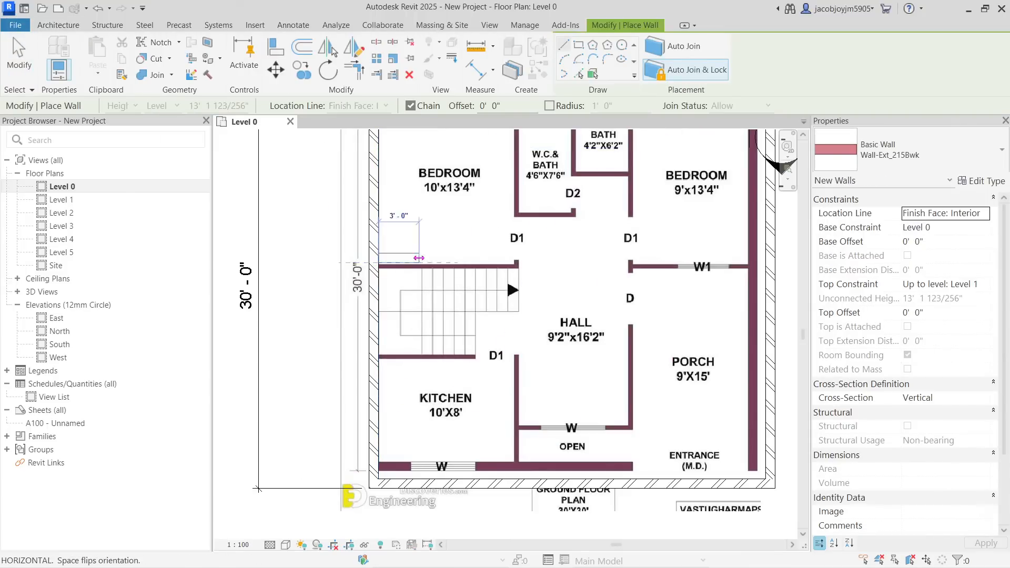
key("space")
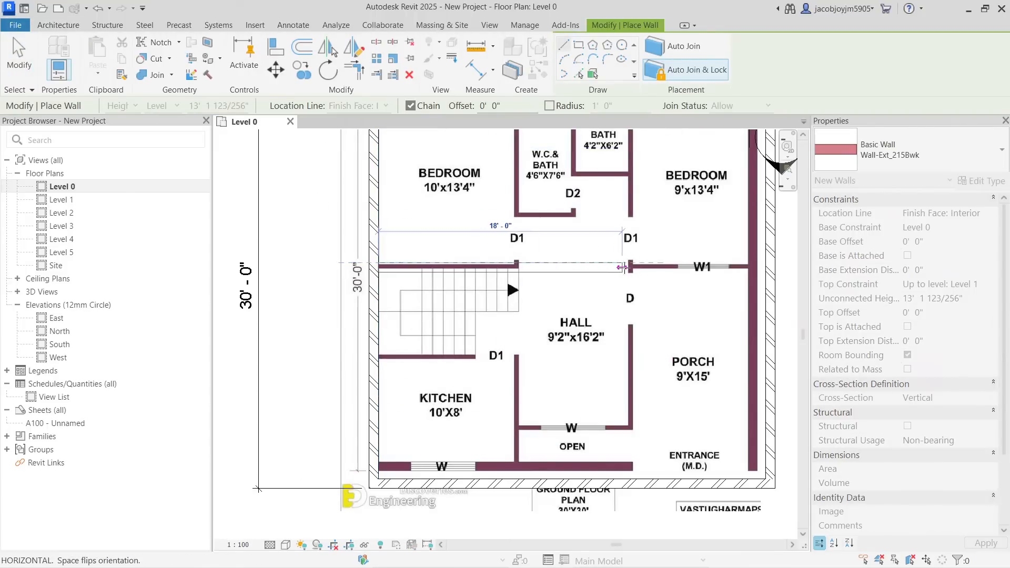
left_click(744, 267)
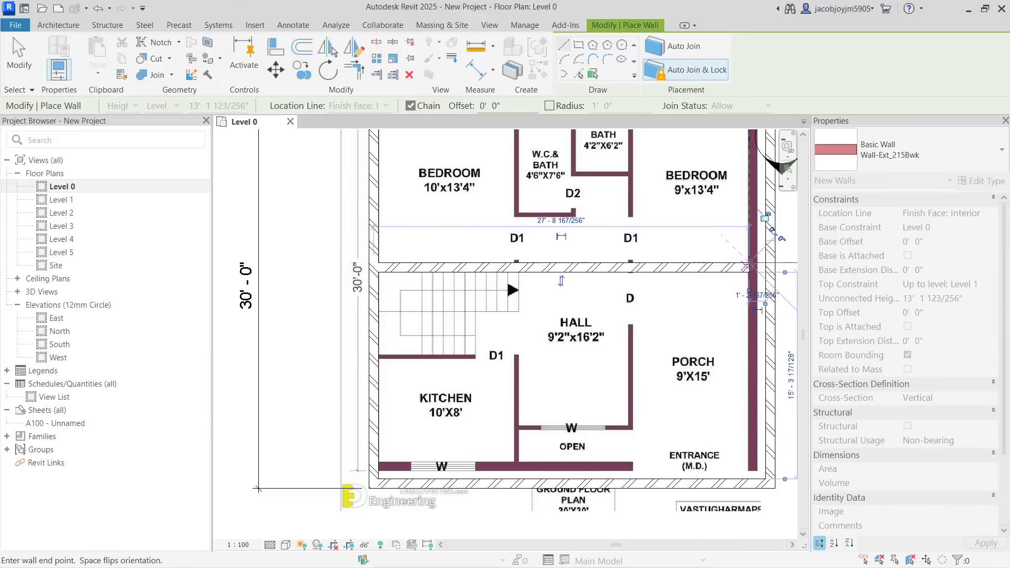
key("Escape")
key("Escape")
left_click(532, 268)
scroll(530, 277, "down", 2)
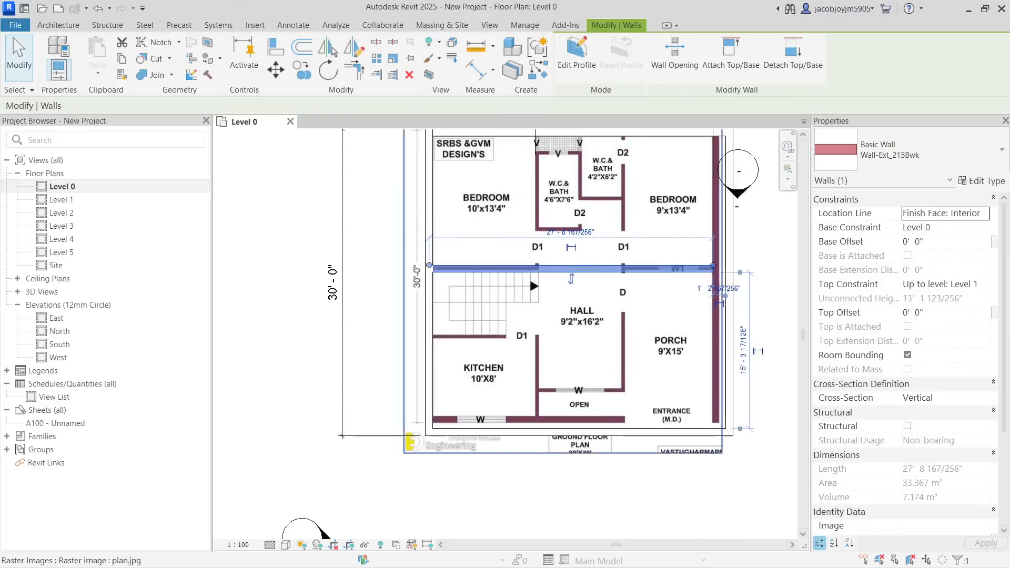
key("Escape")
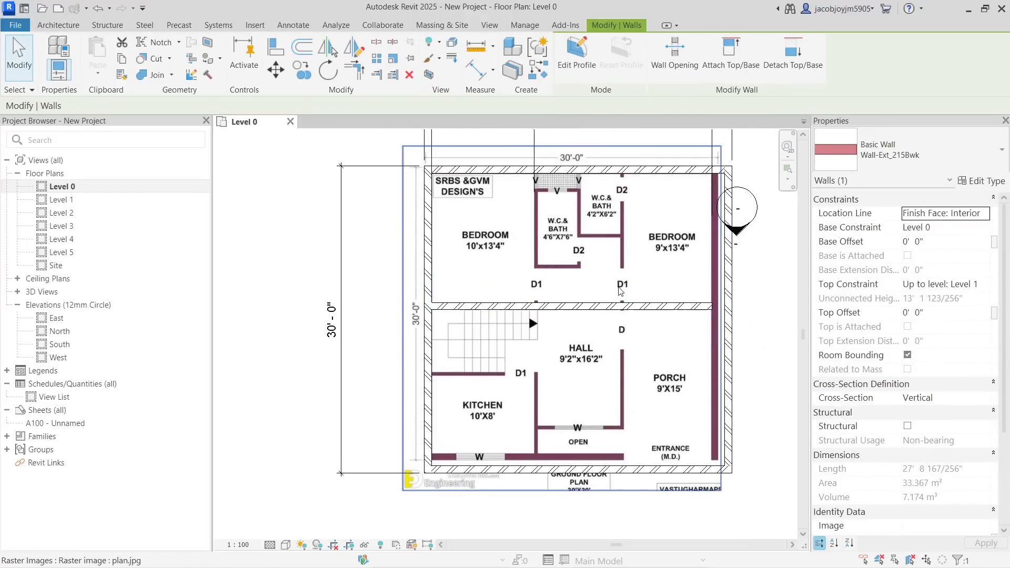
Place an aligned dimension in the 10'x13'4" bedroom from the exterior wall's inner face to the near face of the inner wall beside the stair
left_click(294, 25)
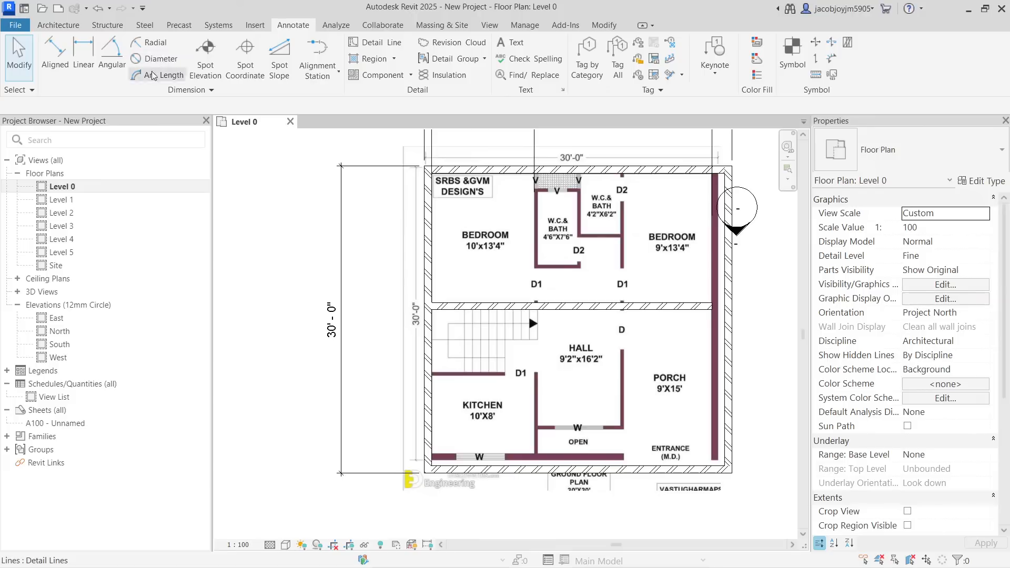
left_click(51, 52)
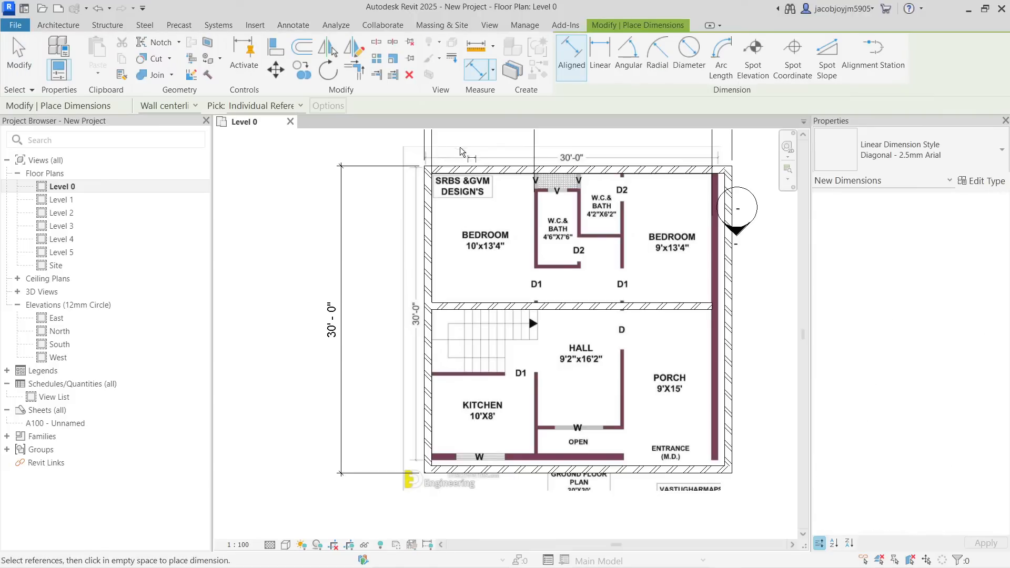
left_click(496, 174)
left_click(500, 307)
left_click(459, 258)
key("Escape")
Set the 10'x13'4" bedroom's depth dimension to 13' 4" by moving the inner wall between the bedrooms and hall
left_click(477, 308)
left_click(451, 258)
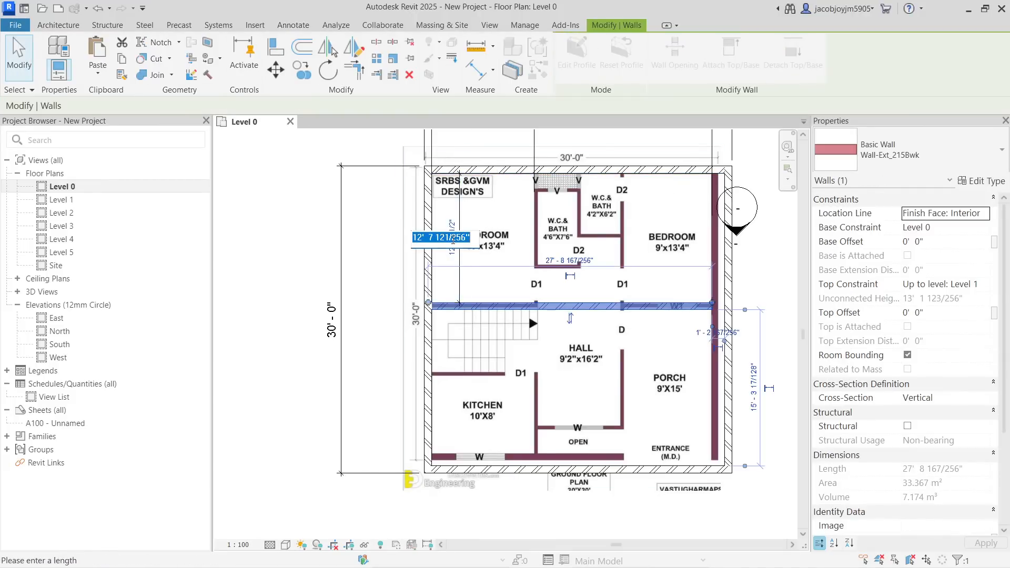
type("13")
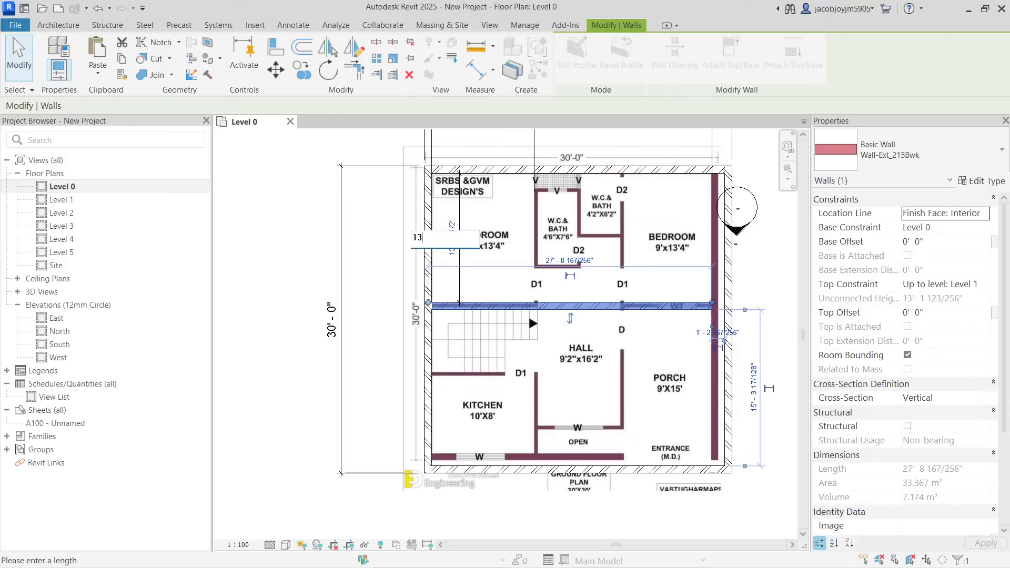
type("' 4")
key("Return")
key("Escape")
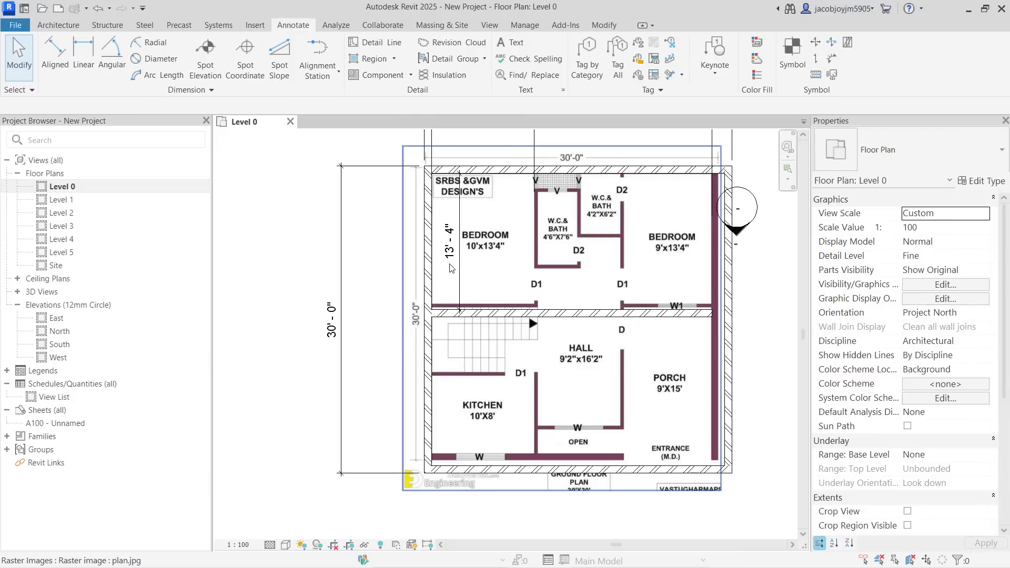
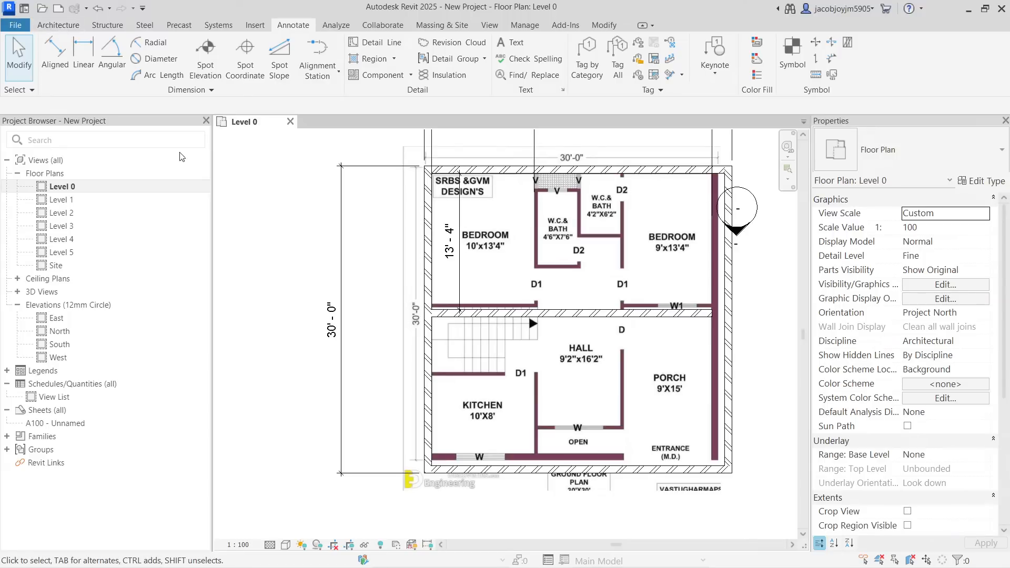
Change the inner wall between the bedrooms and hall to the Wall-Subs_100Blk-75Con-100Blk type
left_click(560, 311)
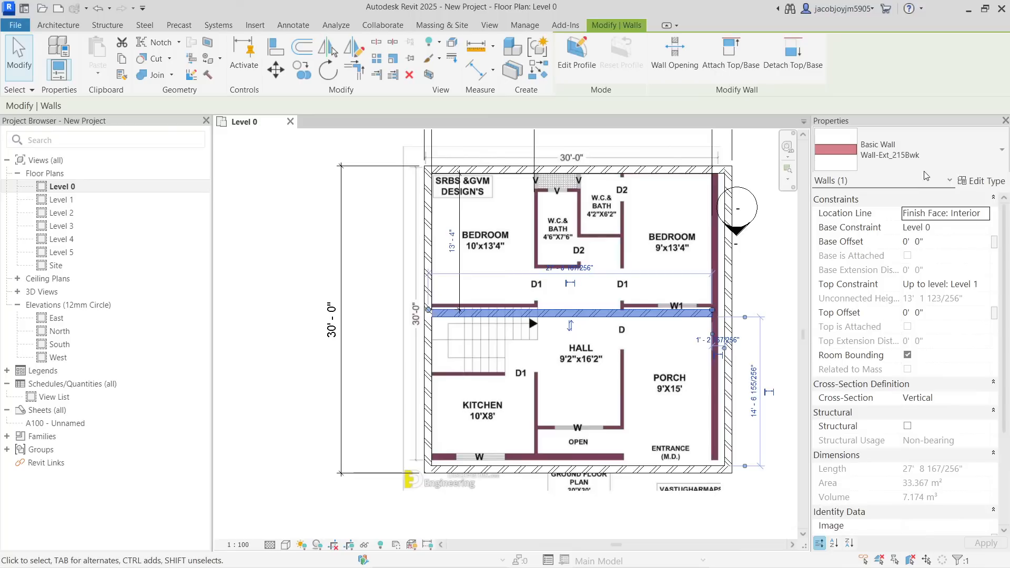
left_click(905, 153)
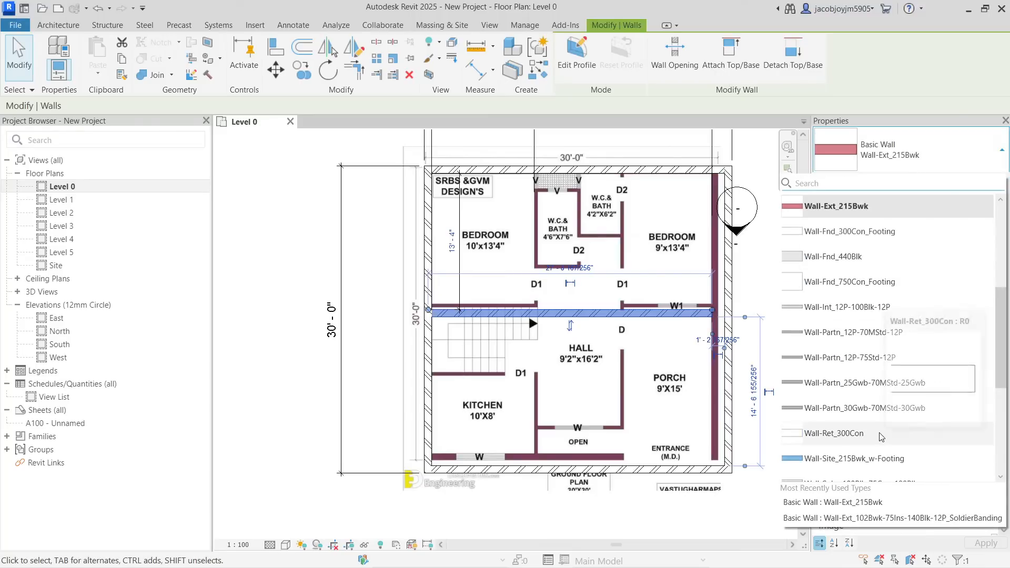
scroll(859, 302, "down", 1)
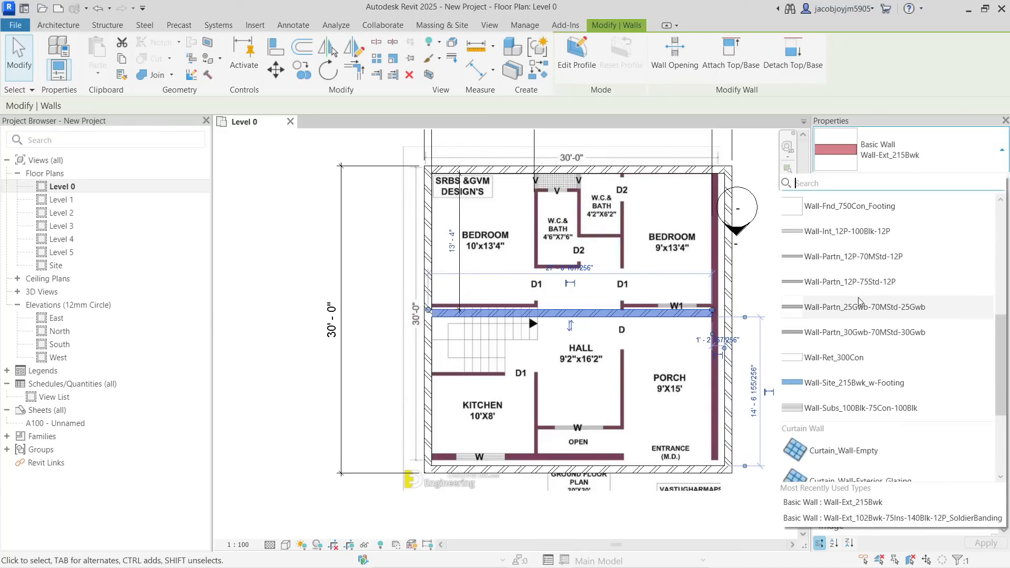
left_click(861, 409)
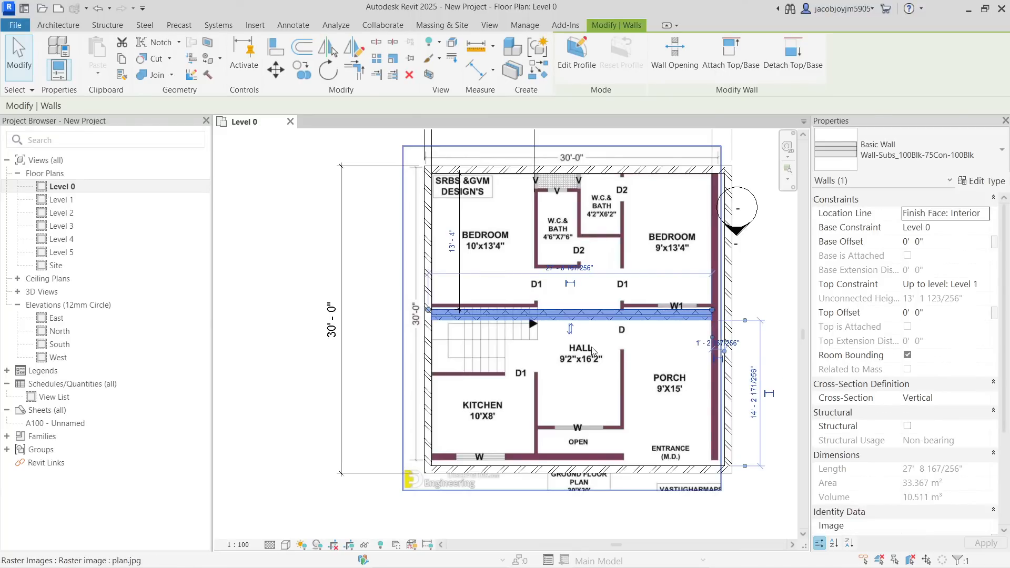
Change the inner wall between the bedrooms and hall to the Wall-Int_12P-100Blk-12P type
left_click(905, 150)
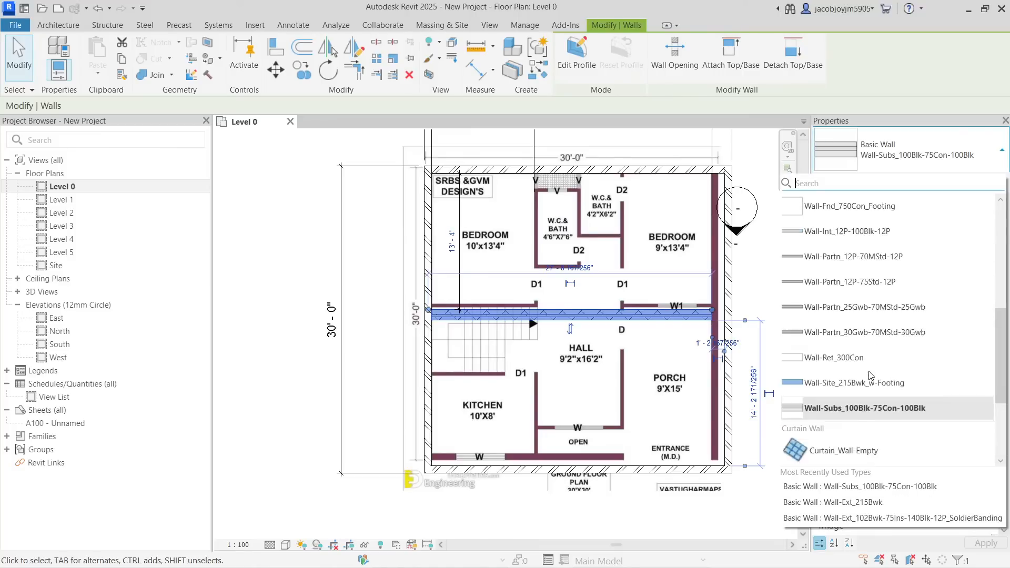
scroll(871, 375, "up", 2)
scroll(870, 375, "up", 2)
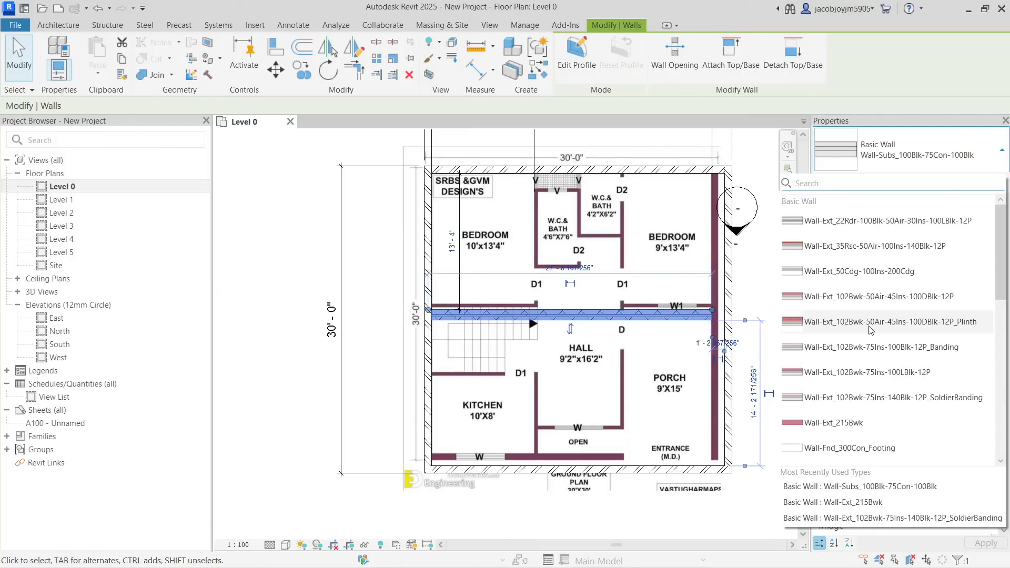
mouse_move(867, 297)
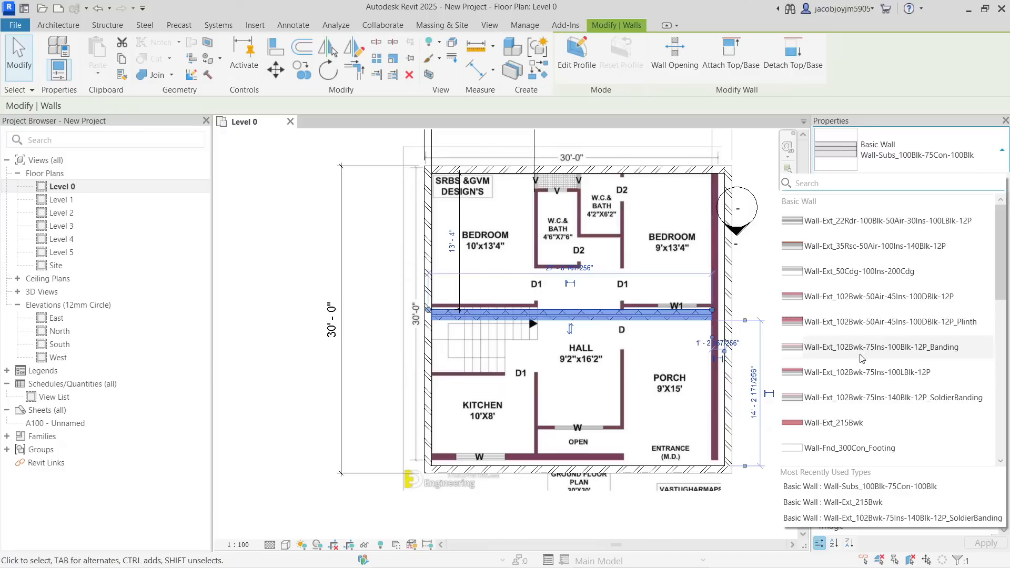
scroll(859, 326, "down", 3)
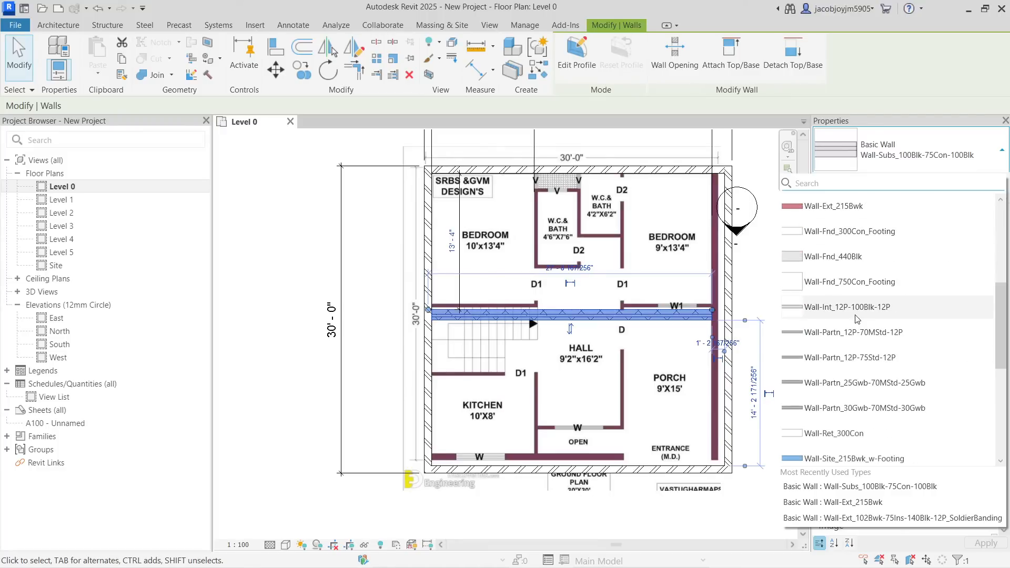
left_click(922, 314)
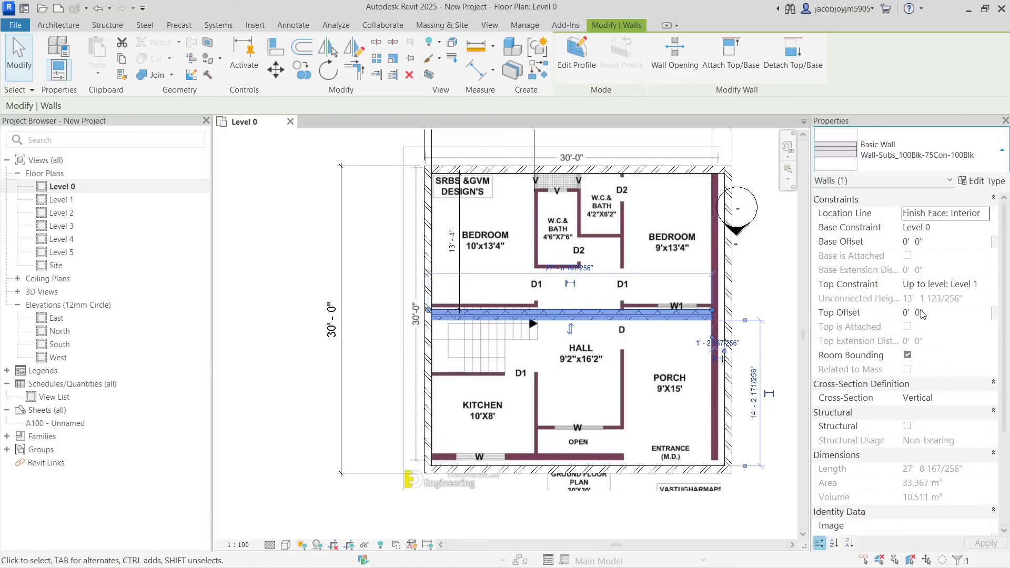
Draw a Wall-Int_12P-100Blk-12P wall along the plan line between the 10'x13'4" bedroom and the 4'6"x7'6" bath
scroll(529, 314, "up", 2)
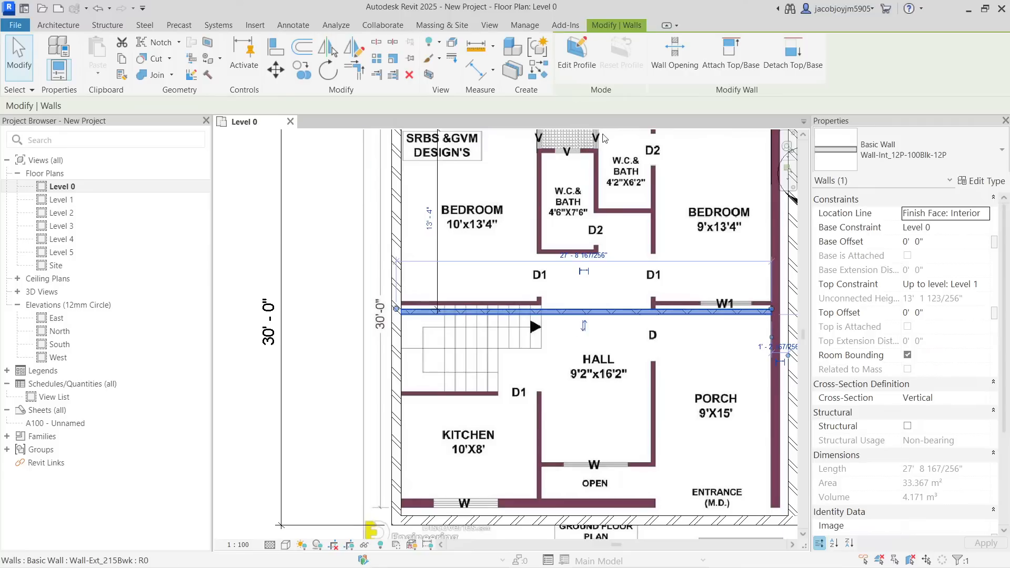
key("w")
key("a")
scroll(535, 258, "up", 3)
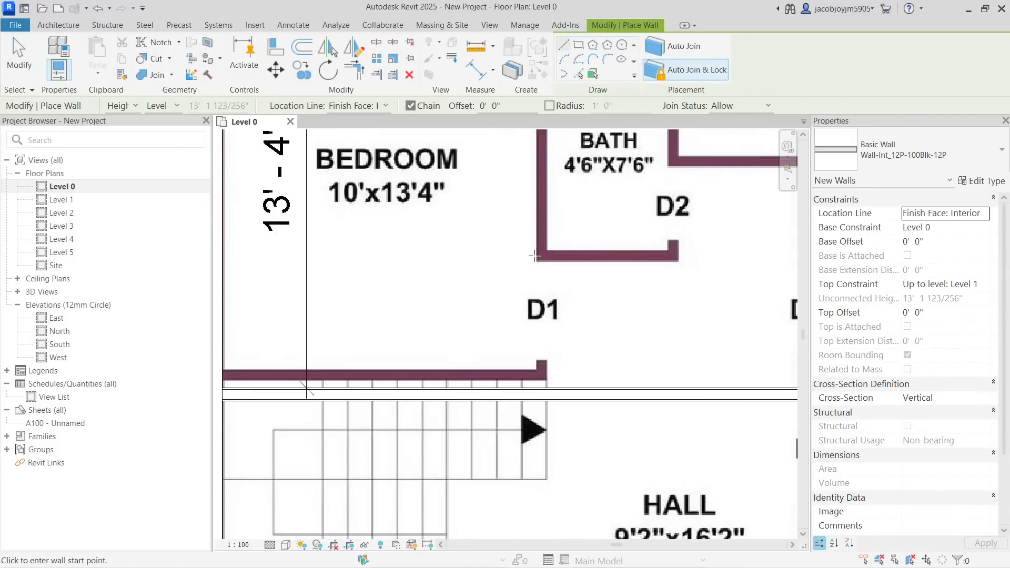
left_click(536, 257)
scroll(552, 411, "down", 3)
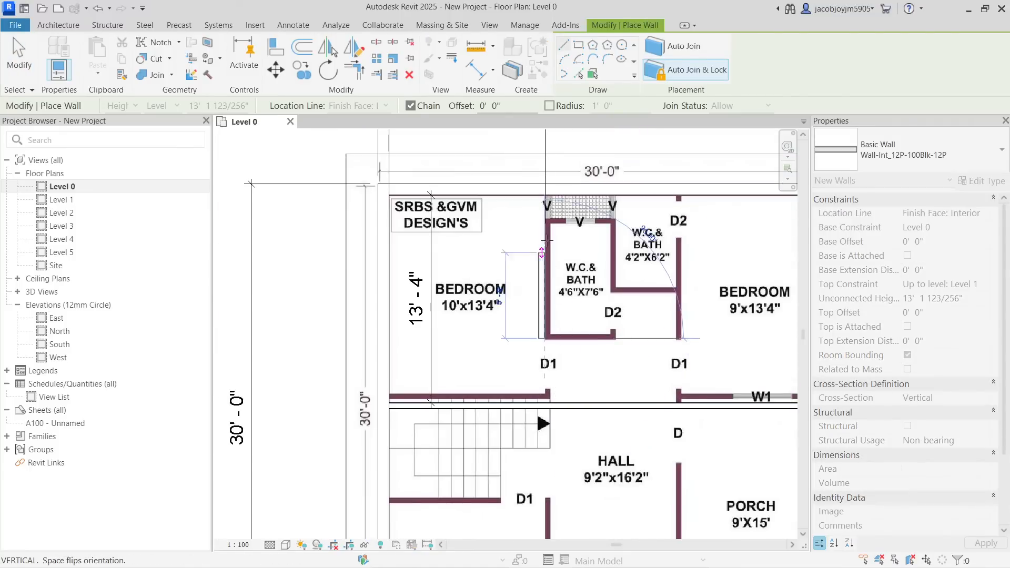
key("Escape")
key("Escape")
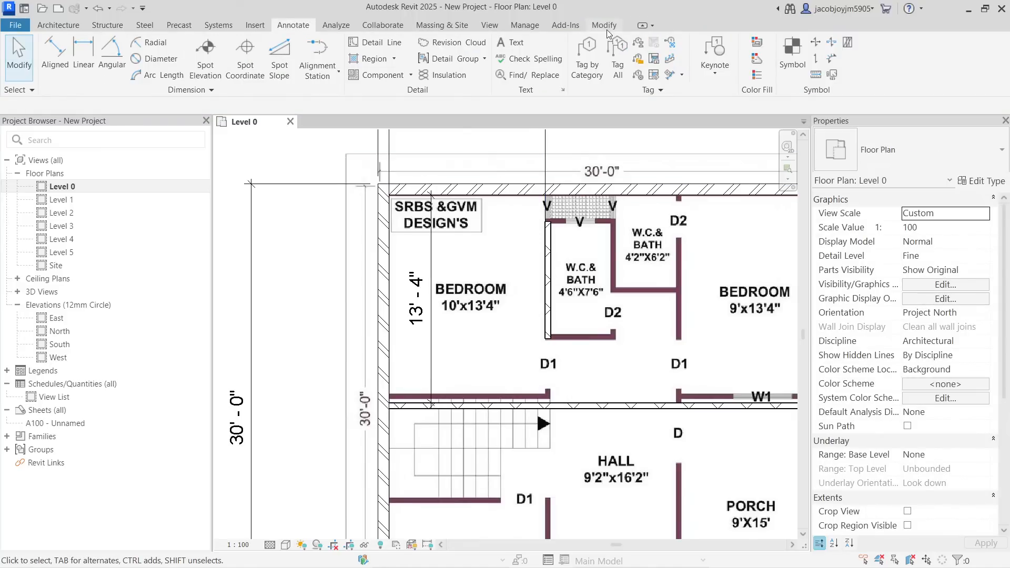
Extend both ends of the new bedroom-bath wall to the exterior wall and to the inner wall beside the hall
left_click(603, 26)
left_click(377, 74)
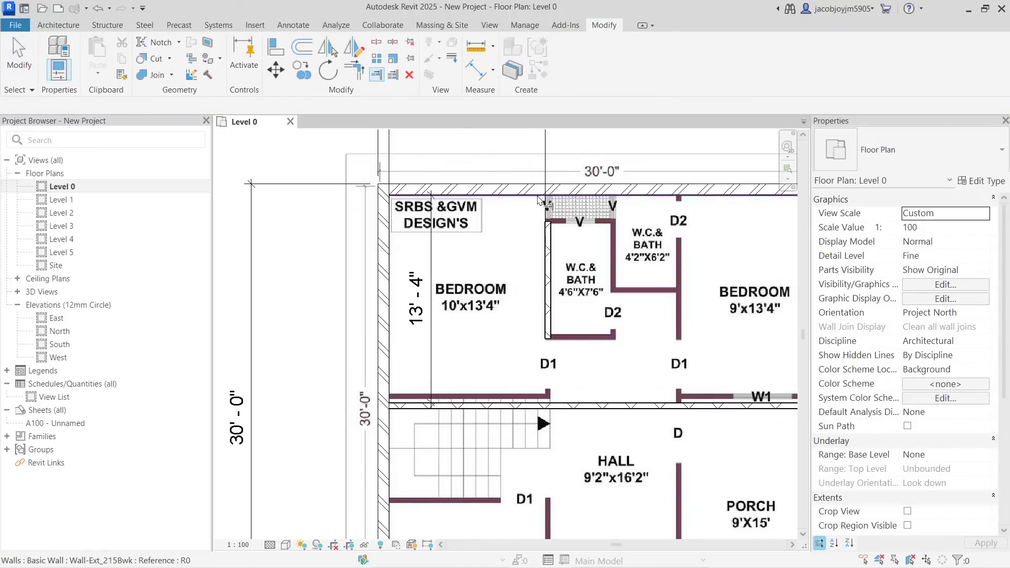
left_click(540, 230)
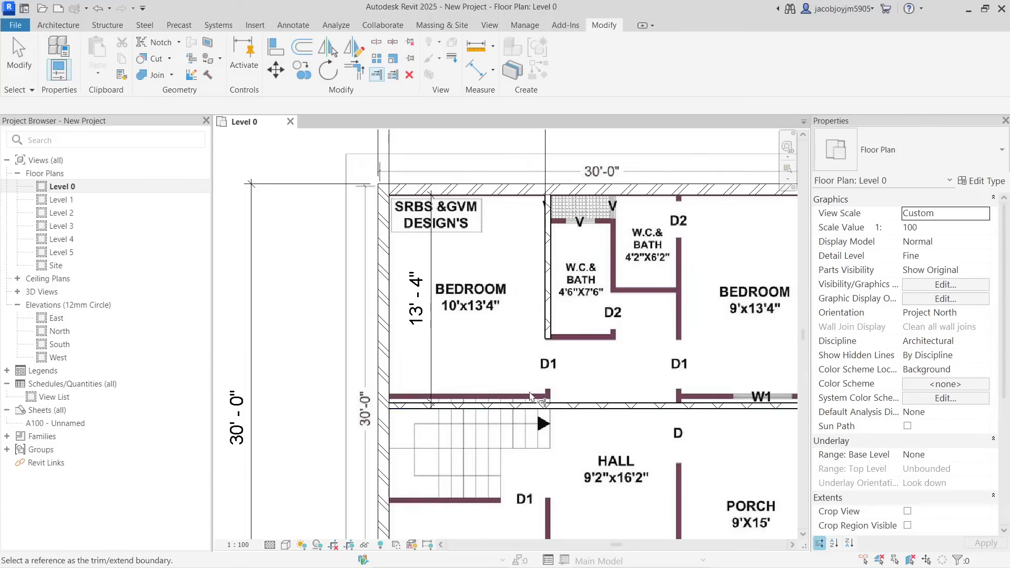
left_click(531, 410)
left_click(557, 333)
key("Escape")
key("Escape")
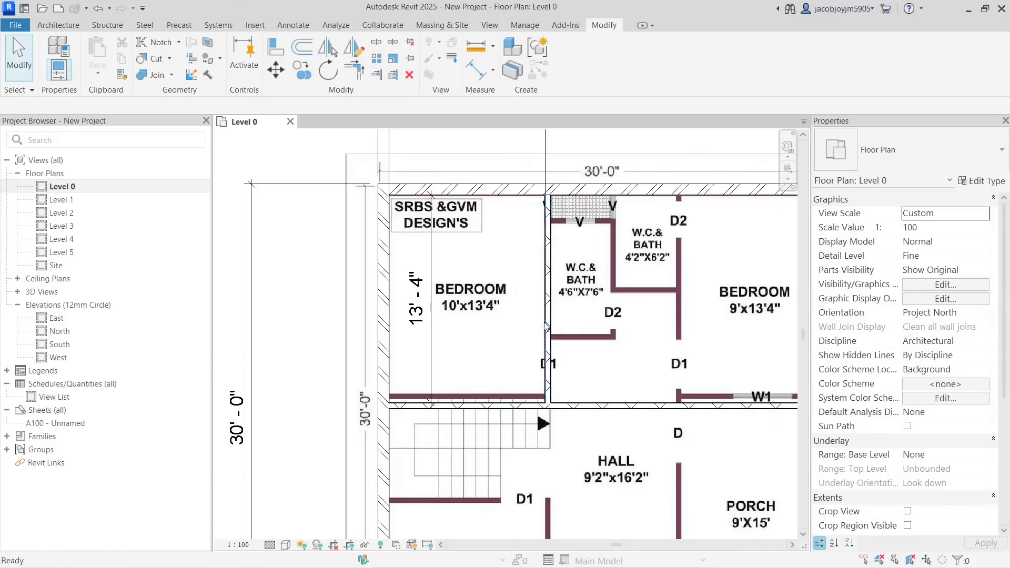
Place a Doors_IntSgl 810x2110mm door at the D1 mark in the 10'x13'4" bedroom's inner wall
left_click(55, 28)
left_click(81, 56)
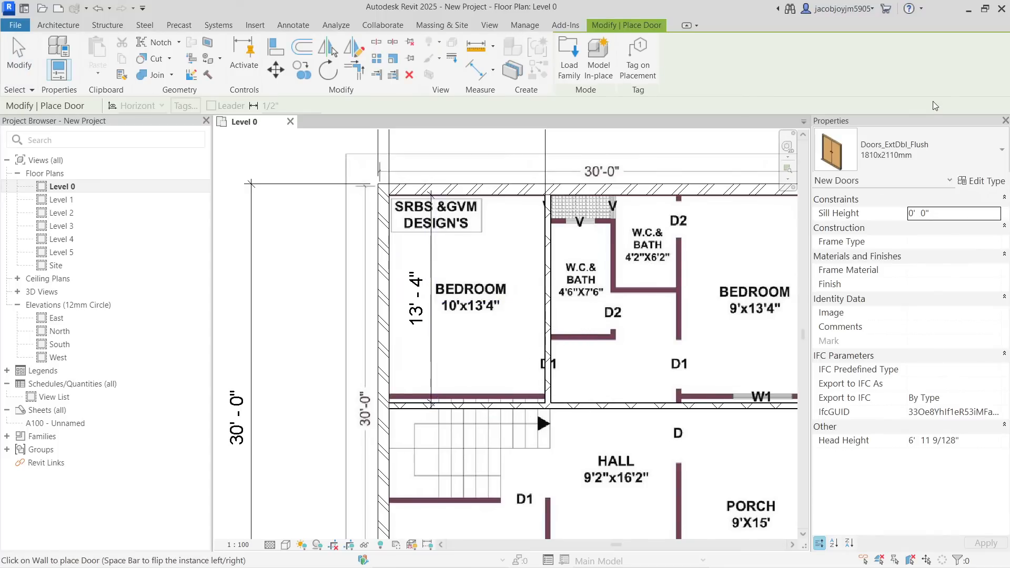
left_click(896, 163)
left_click(859, 281)
left_click(547, 368)
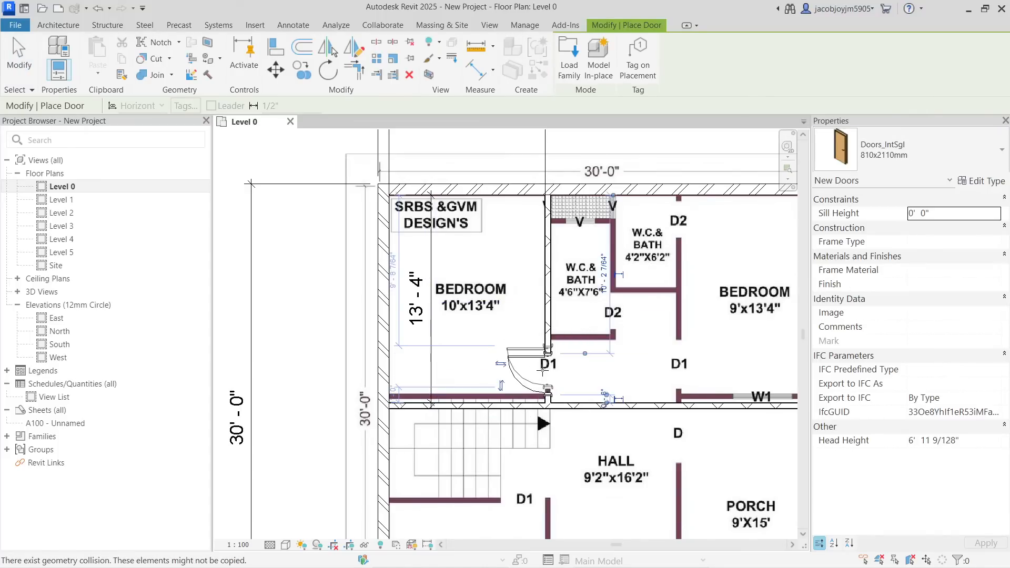
key("Escape")
key("Escape")
Flip the bedroom's D1 door so its hinge sits at the end nearest the stair-side wall
left_click(535, 364)
scroll(535, 363, "up", 3)
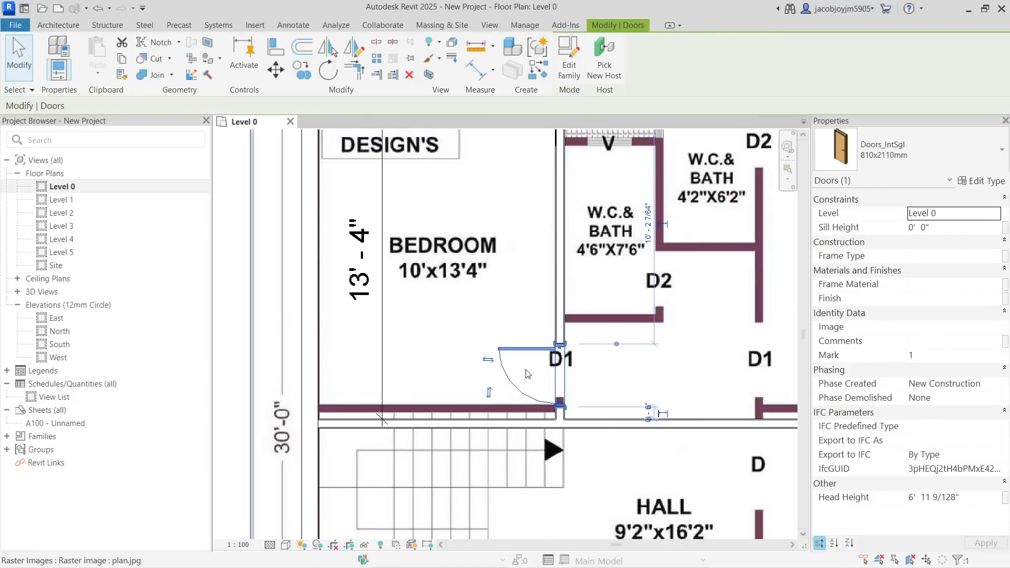
left_click(491, 339)
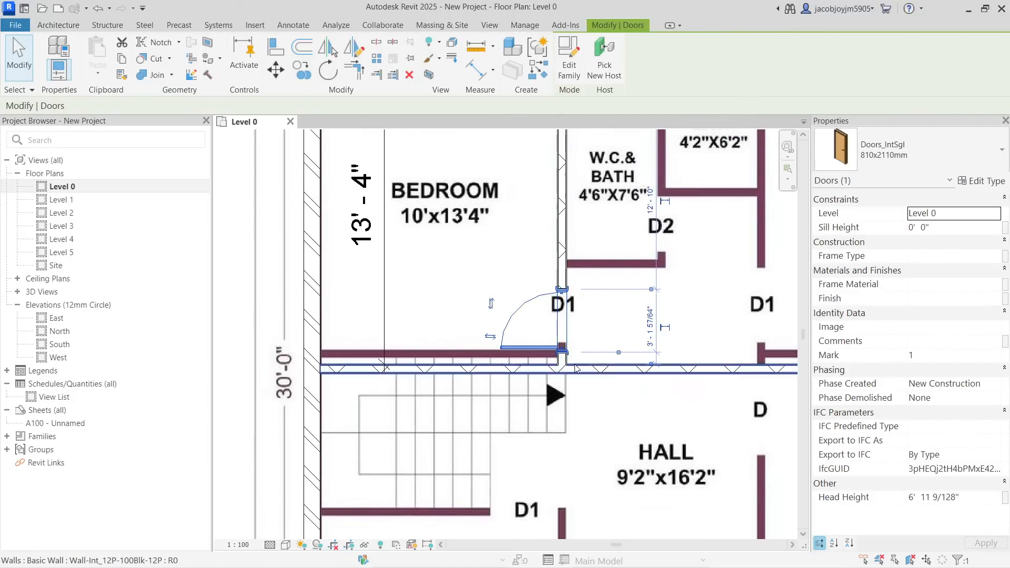
scroll(669, 365, "up", 1)
scroll(668, 365, "up", 2)
scroll(504, 353, "down", 3)
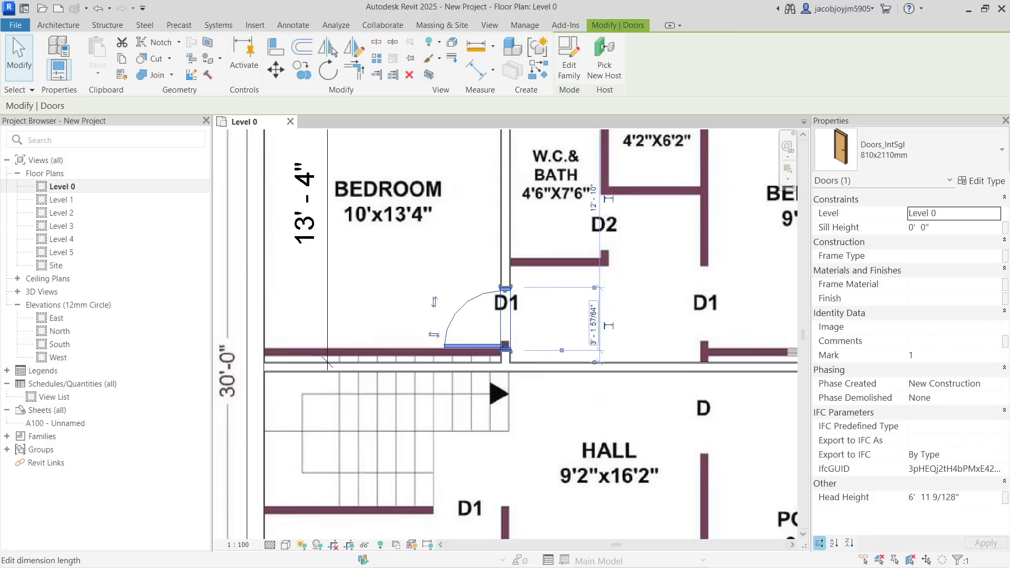
left_click_drag(595, 289, 550, 361)
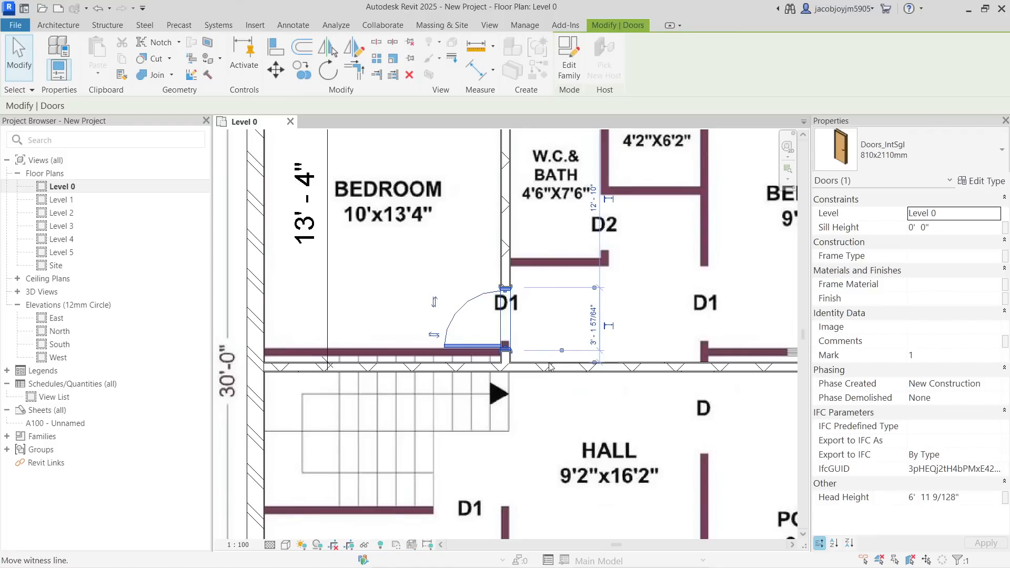
key("Escape")
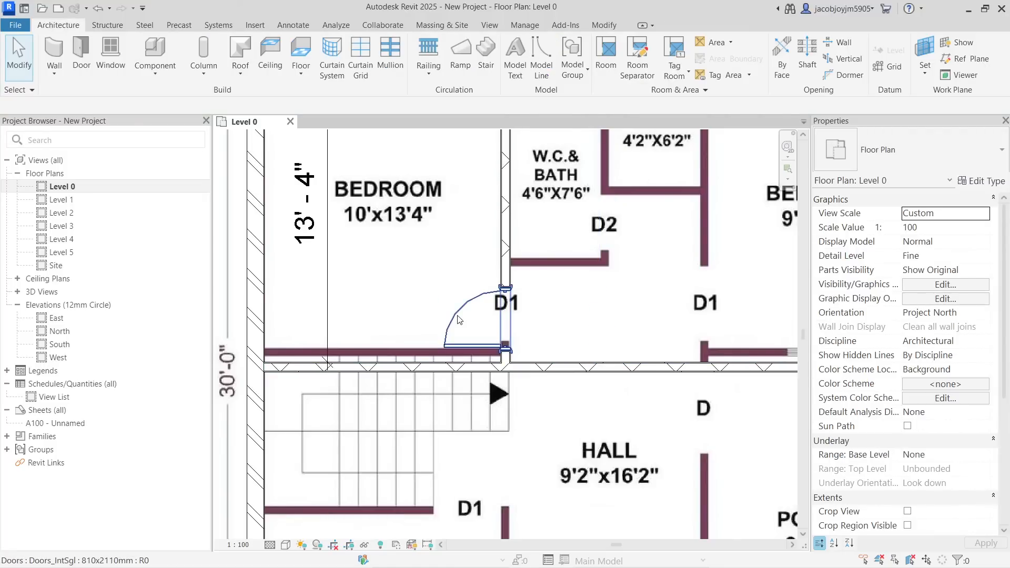
Set the distance between the bedroom's D1 door and the adjacent stair-side wall to 1'
left_click(458, 316)
scroll(571, 362, "up", 3)
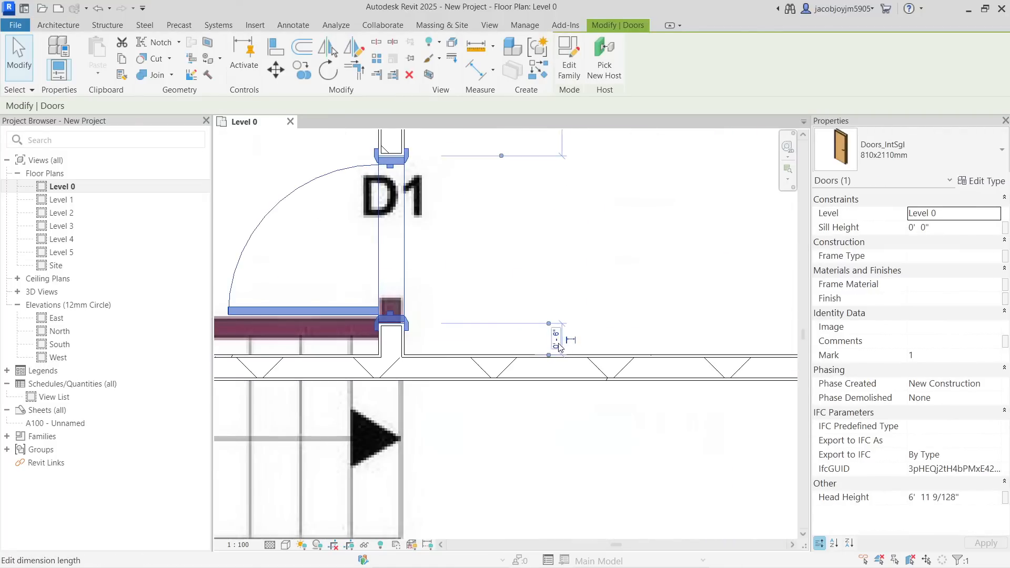
left_click(566, 357)
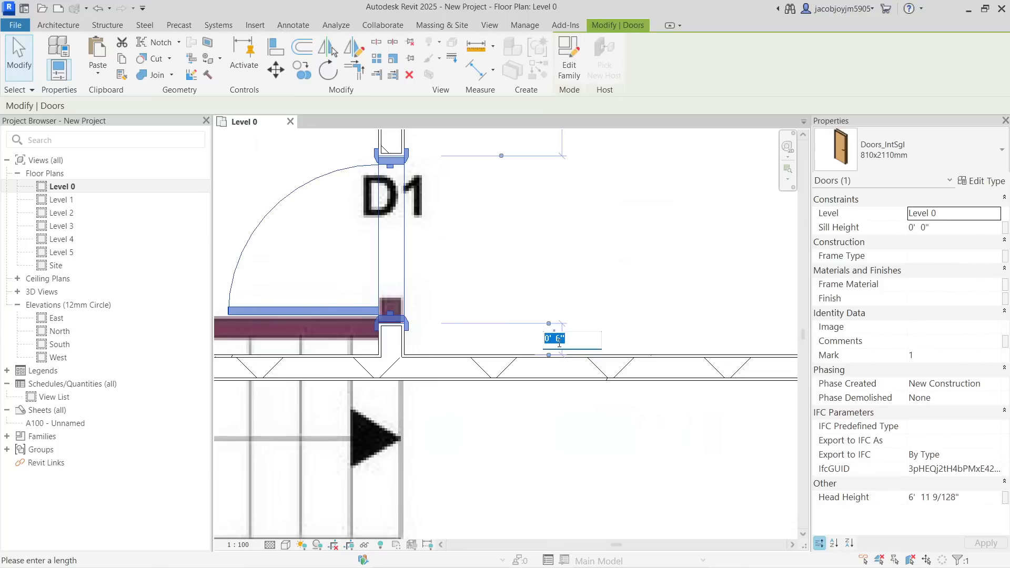
type("1")
key("Return")
key("Escape")
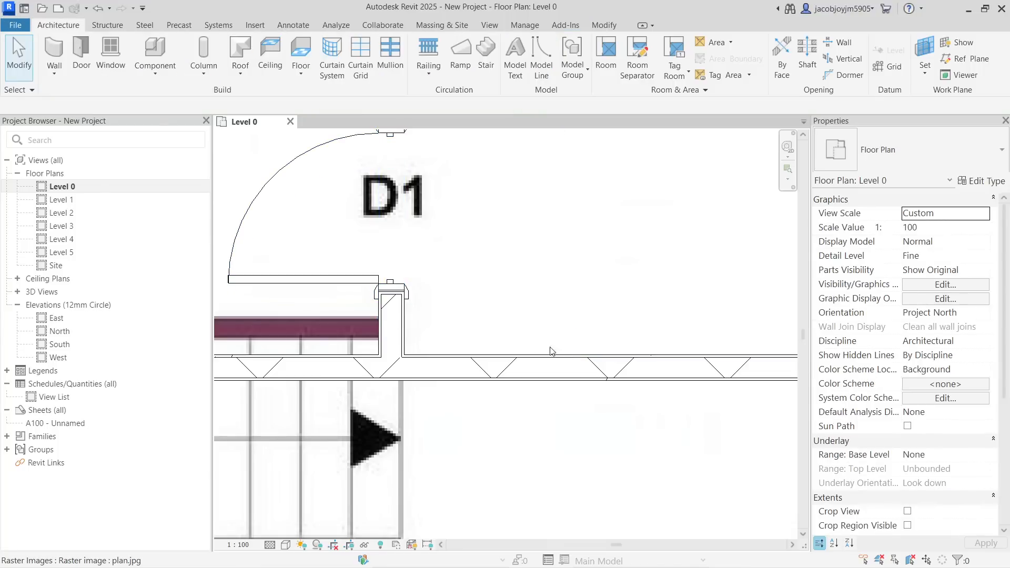
Place a Windows_Sgl_Plain 910x910mm window midway along the 10'x13'4" bedroom's exterior wall opposite the D1 door
scroll(535, 347, "down", 3)
scroll(535, 347, "down", 5)
left_click(498, 266)
key("Escape")
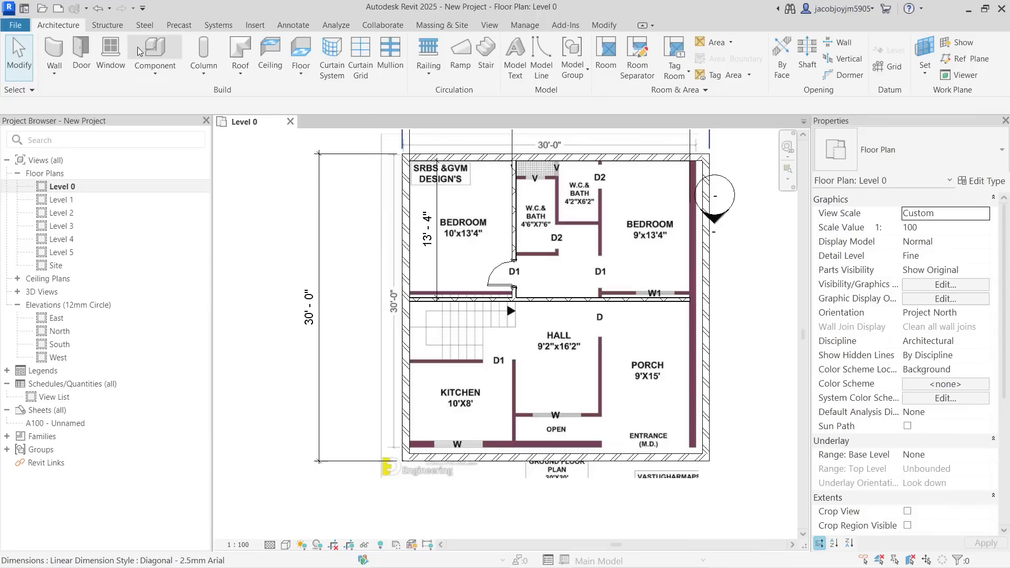
left_click(123, 52)
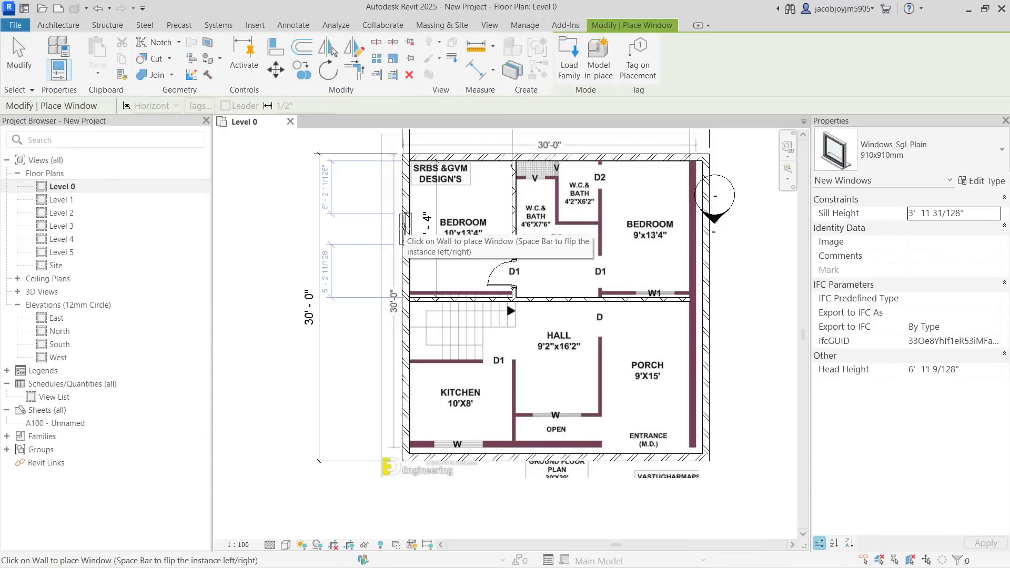
left_click(405, 228)
key("Escape")
key("Escape")
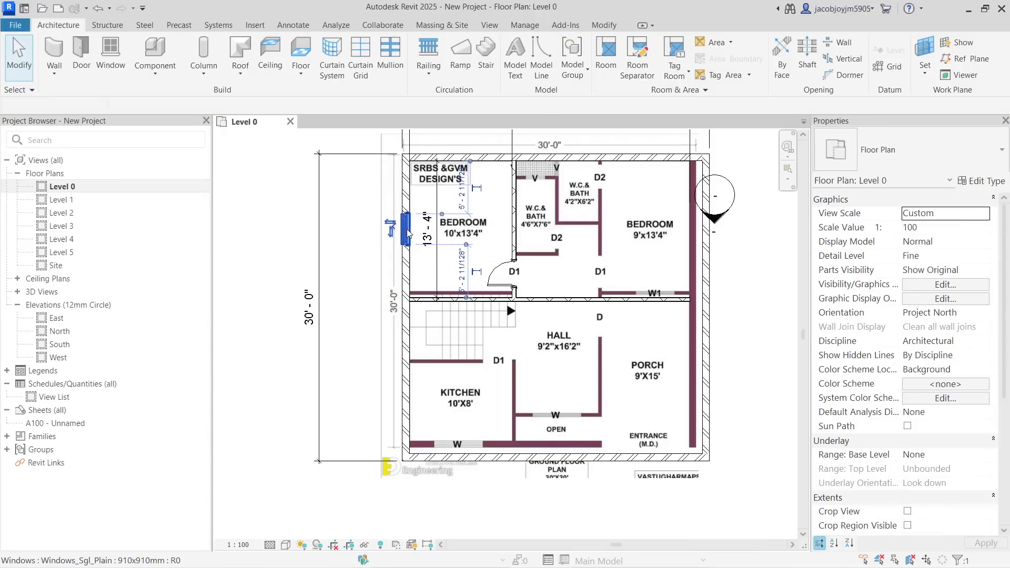
Check which Windows_Sgl_Plain sizes are available for the window in the 10'x13'4" bedroom's exterior wall
left_click(405, 228)
left_click(868, 161)
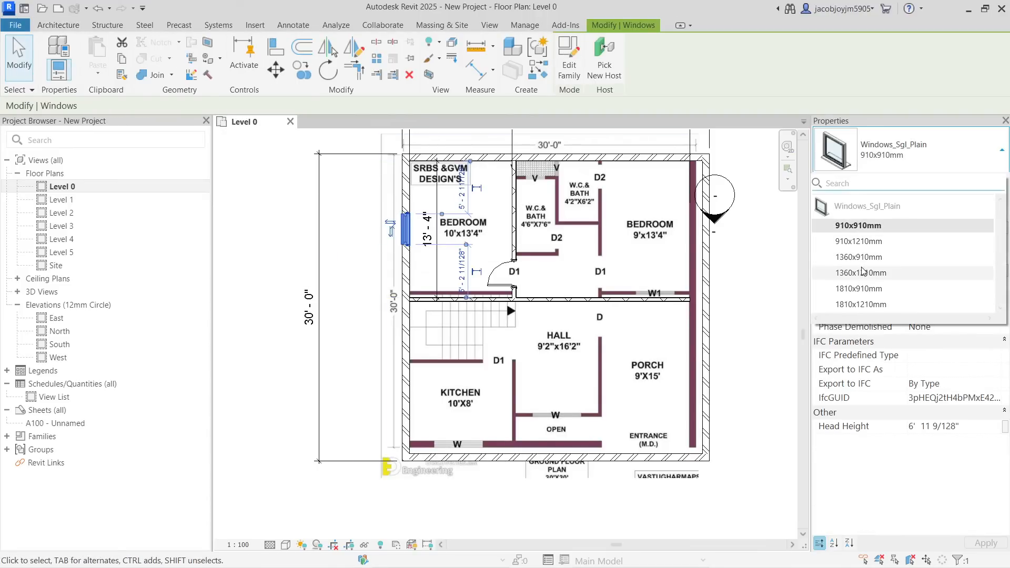
left_click(860, 224)
key("Escape")
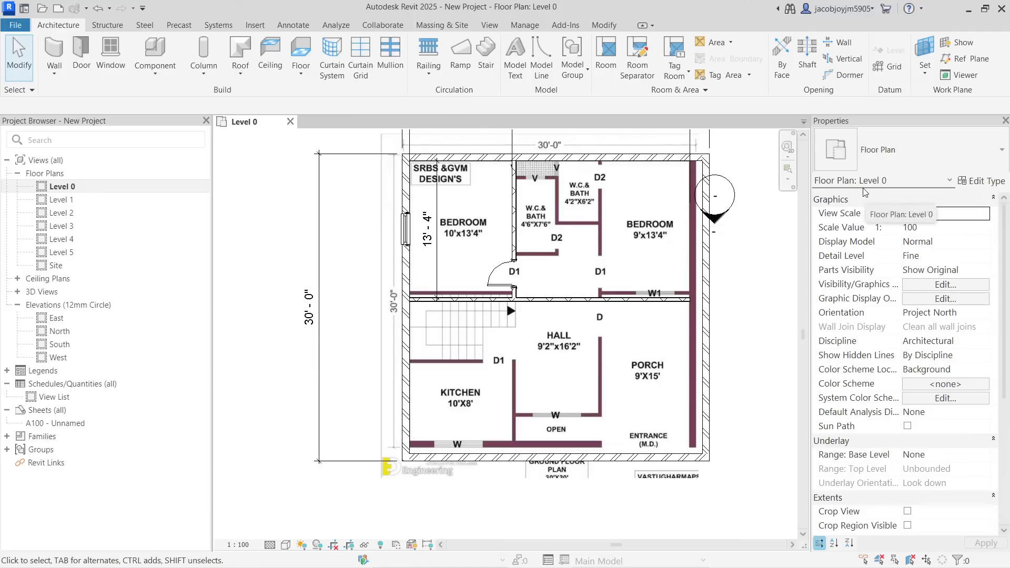
Start loading a family and browse to the Windows folder of the US library
left_click(254, 25)
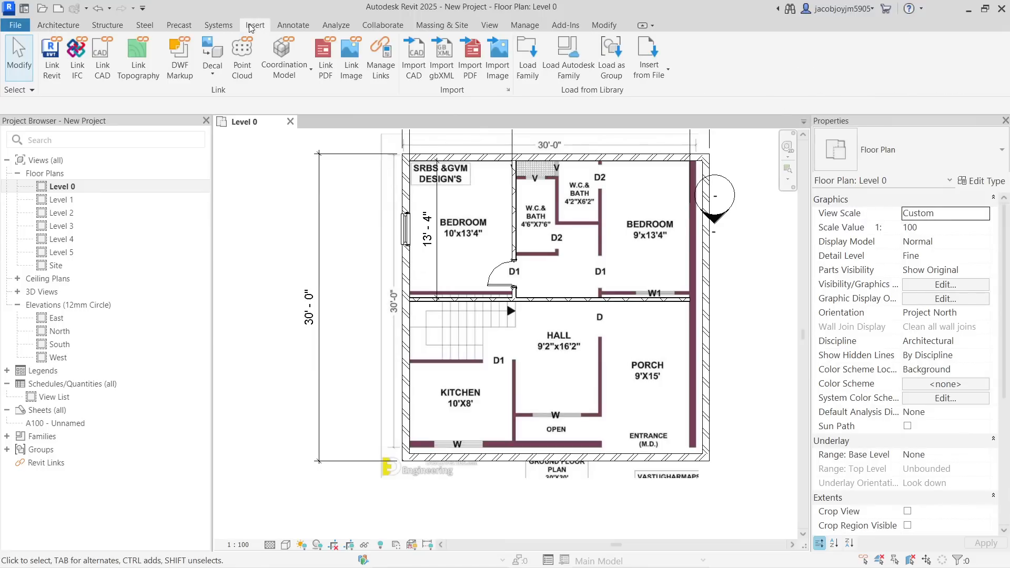
left_click(528, 67)
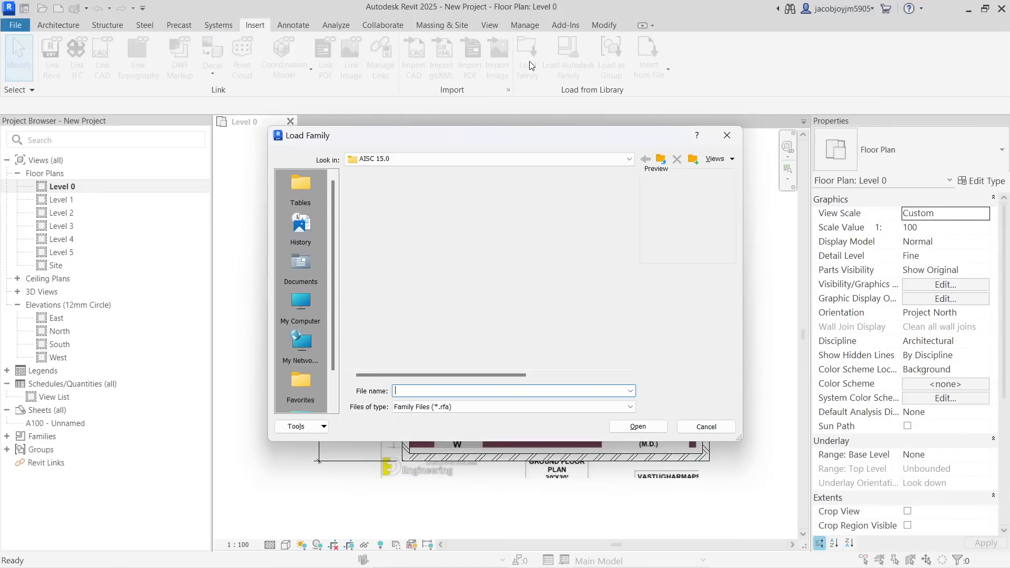
left_click(661, 160)
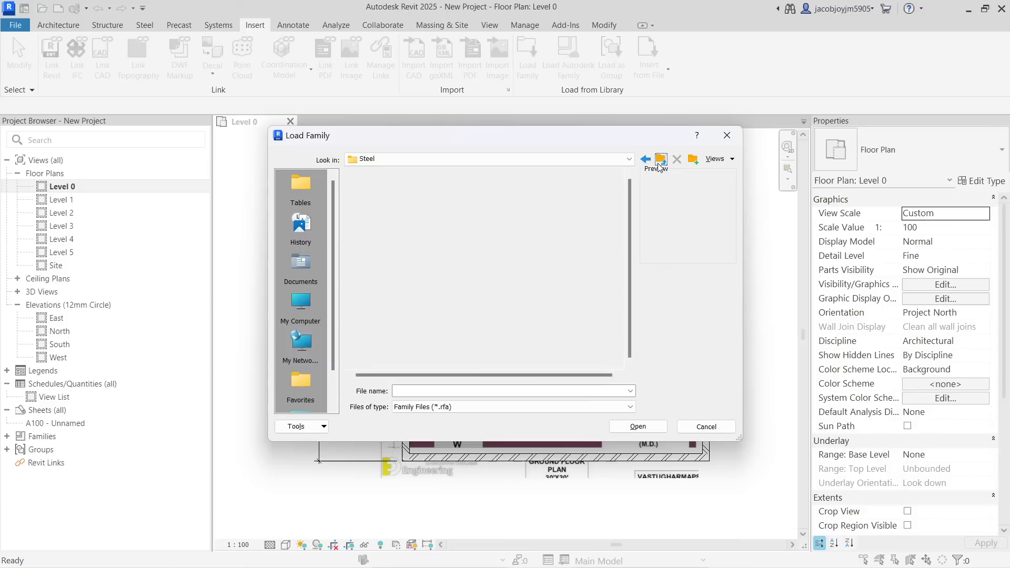
left_click(660, 160)
left_click(660, 160)
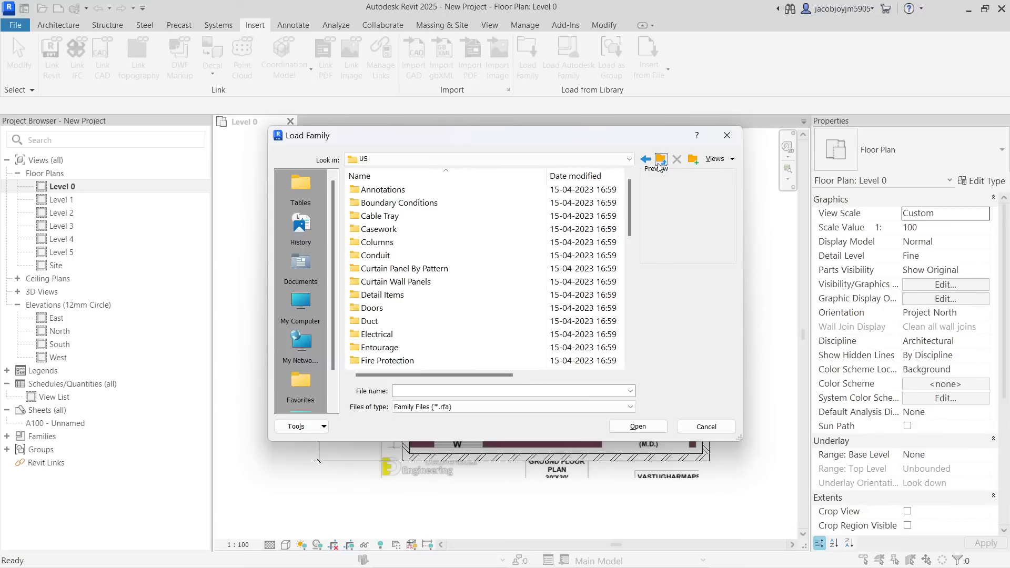
double_click(420, 309)
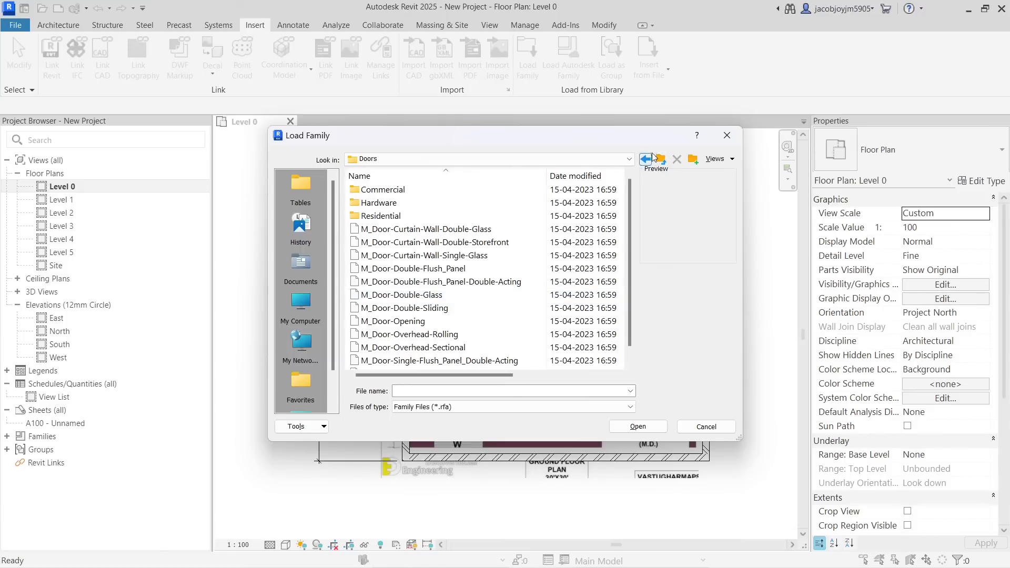
left_click(661, 161)
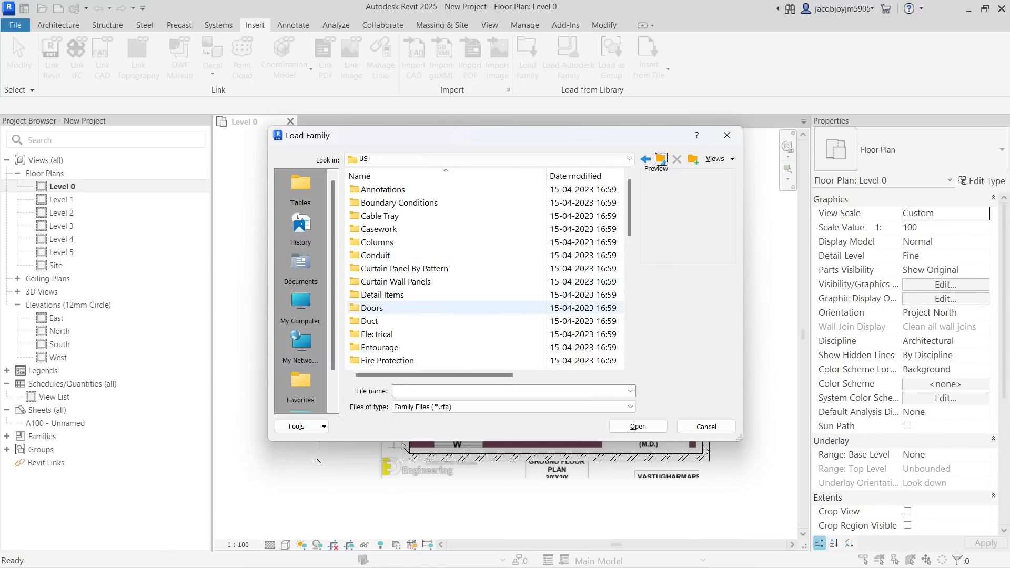
scroll(389, 318, "down", 5)
scroll(390, 318, "down", 5)
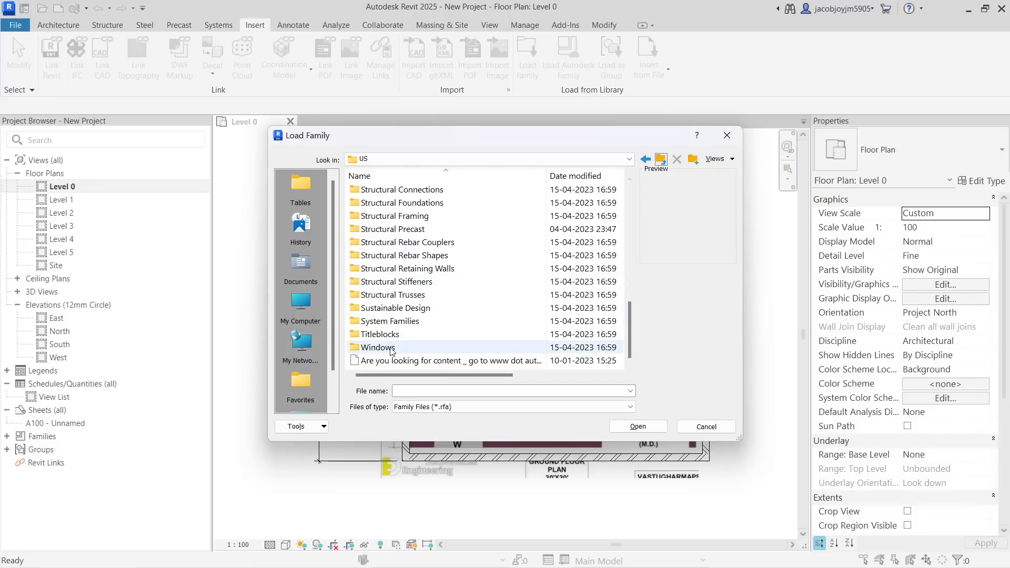
double_click(389, 316)
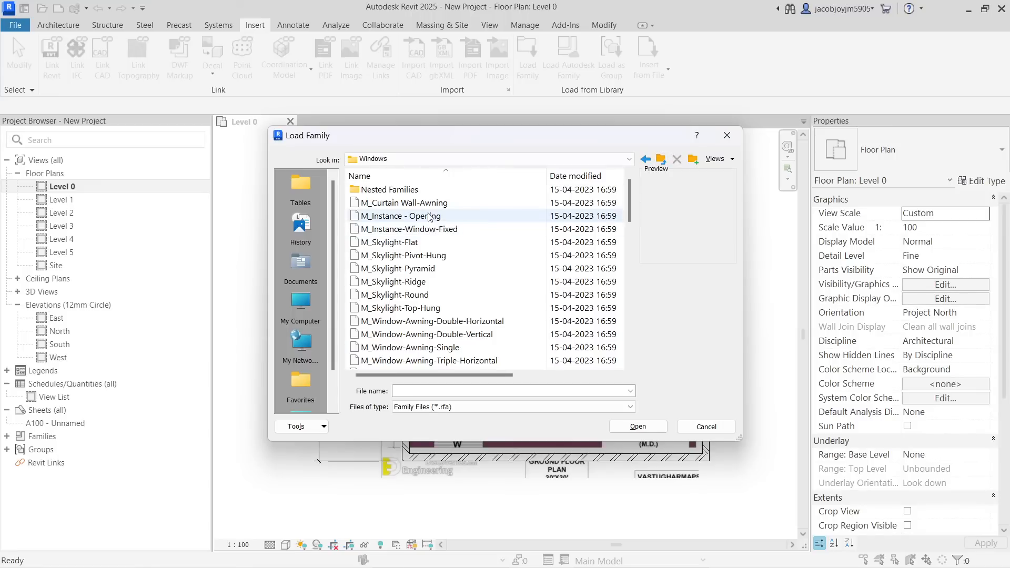
Preview the window families and choose M_Window-Casement-Single_Left for loading
left_click(440, 190)
scroll(441, 220, "down", 4)
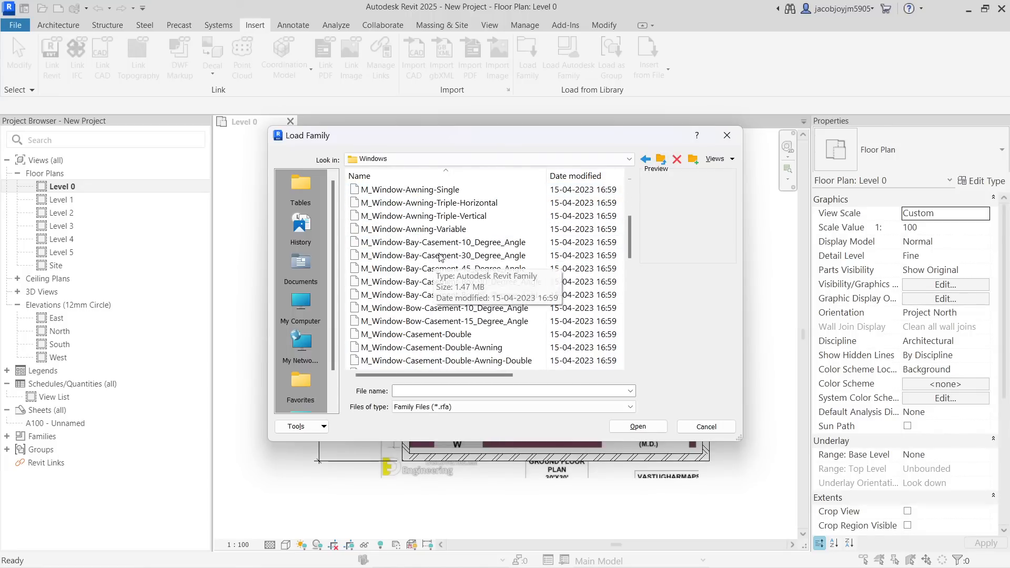
left_click(442, 255)
key("Down")
key("Down")
key("Down")
key("Down")
key("Down")
key("Down")
key("Down")
key("Down")
key("Down")
key("Down")
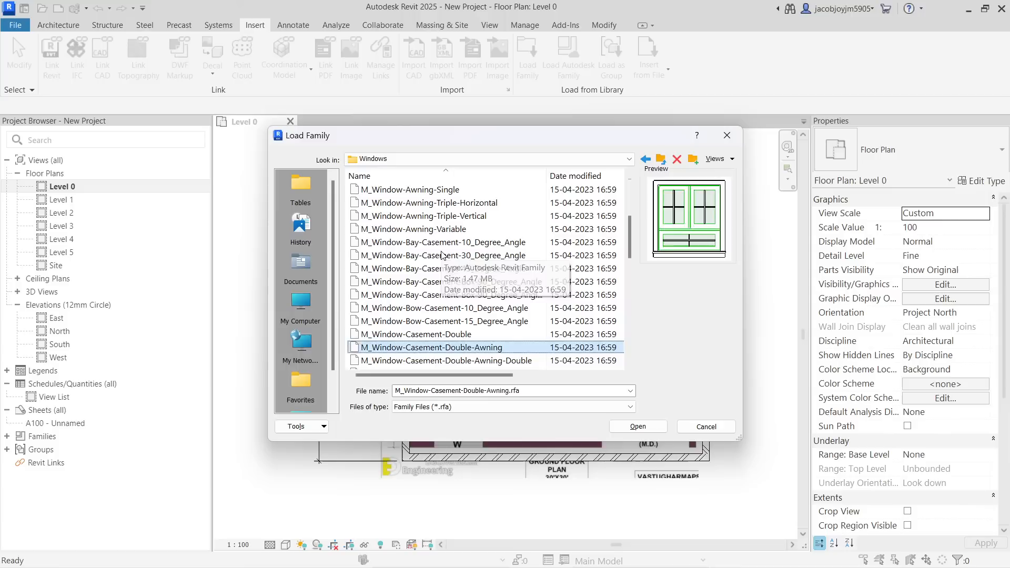
key("Down")
key("Down")
key("Down")
key("Down")
key("Down")
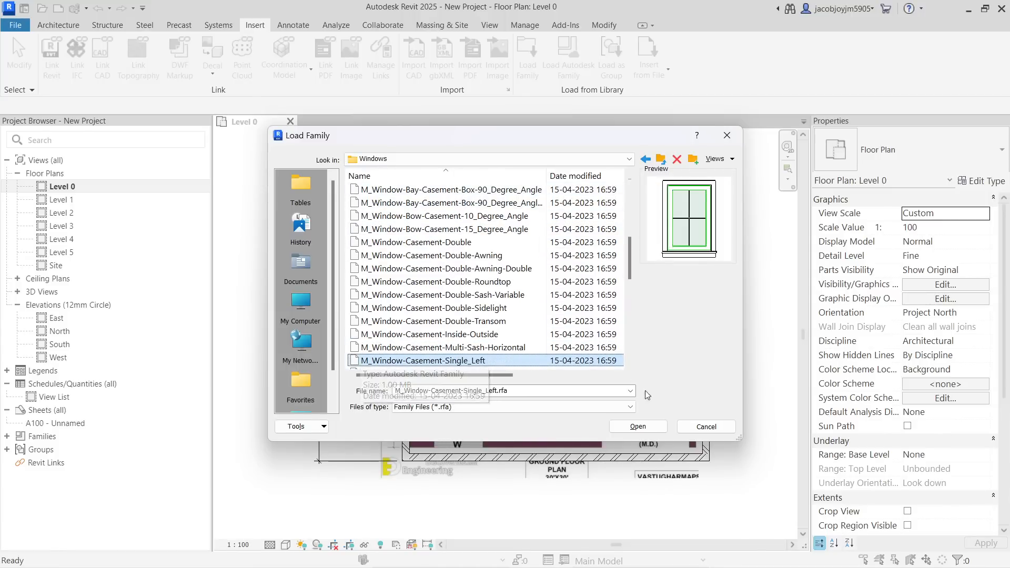
Load the chosen casement window family with all its types, up to 900 x 1650mm
left_click(649, 427)
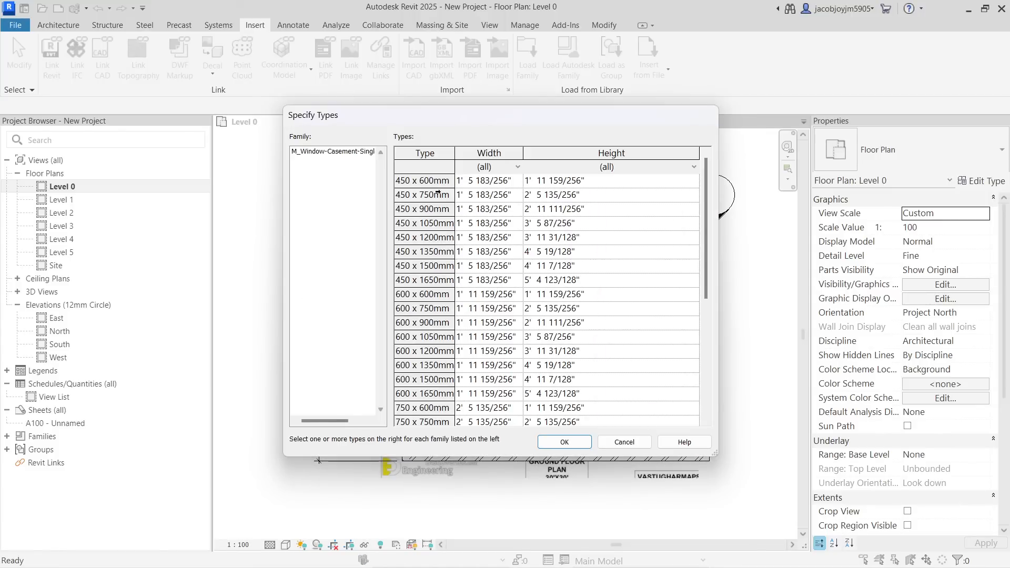
scroll(438, 192, "down", 5)
left_click(436, 395, "shift")
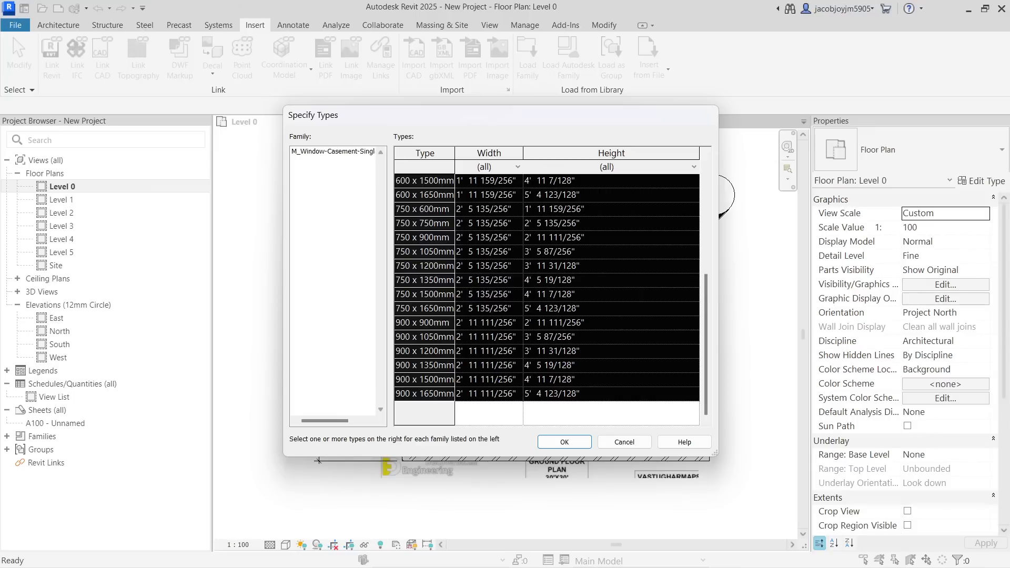
left_click(576, 444)
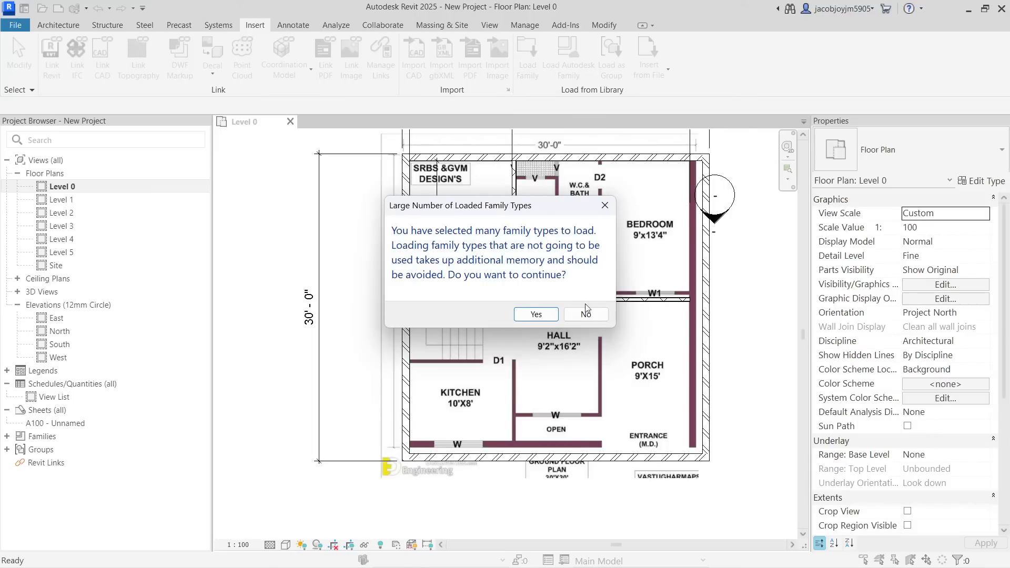
left_click(541, 316)
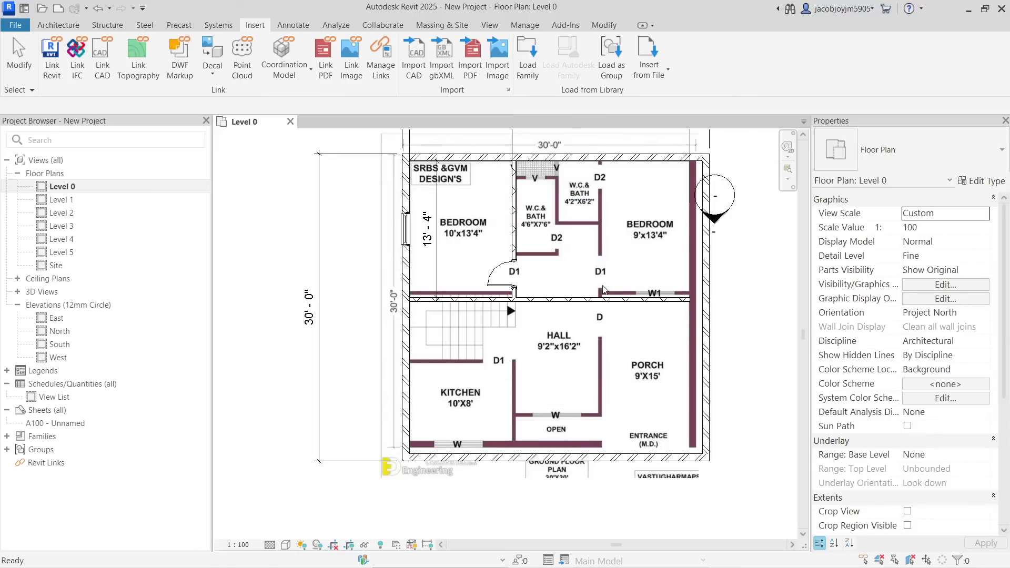
Change the window in the 10'x13'4" bedroom's exterior wall to M_Window-Casement-Single_Left, 750 x 1500mm
left_click(405, 229)
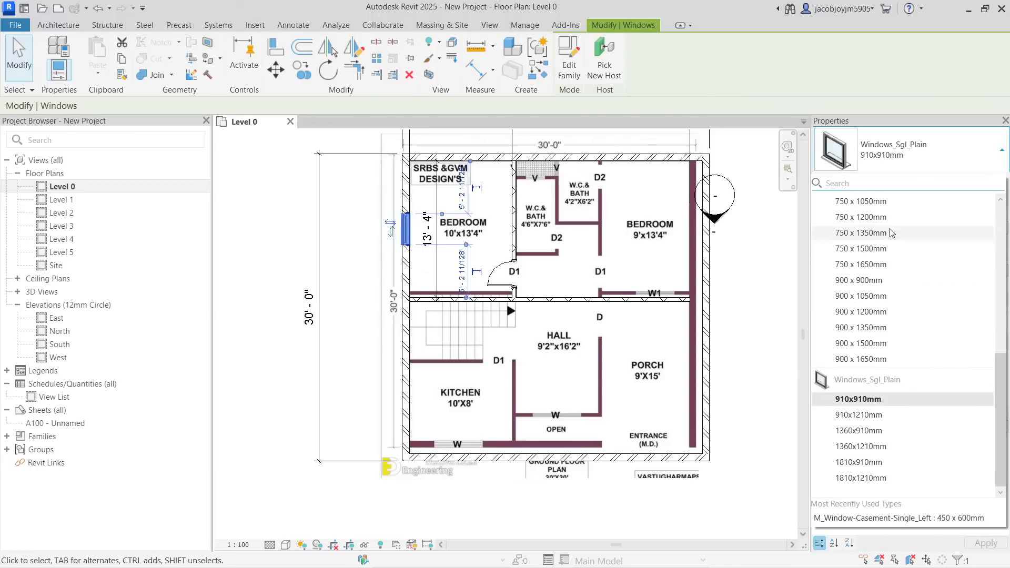
left_click(865, 249)
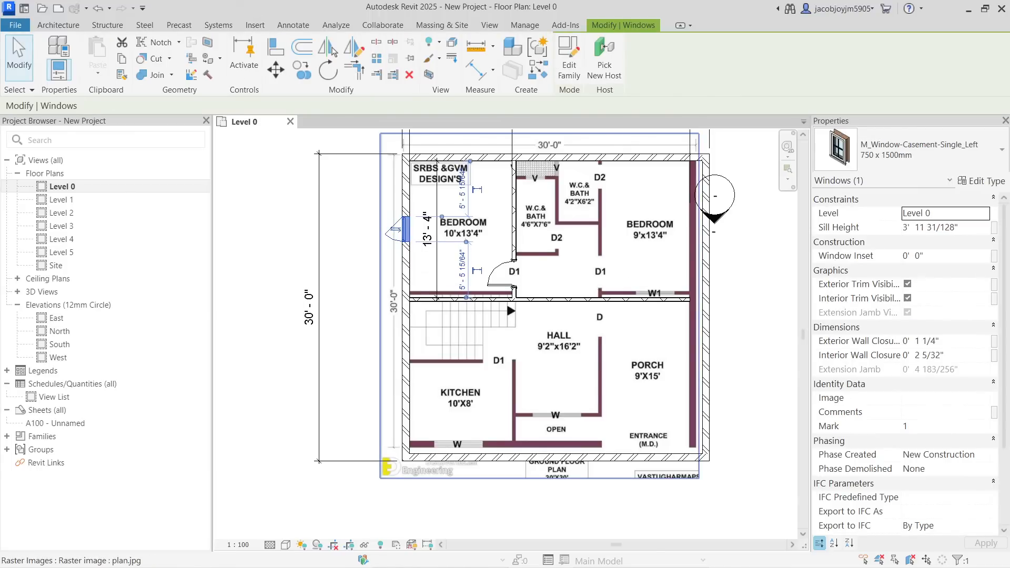
key("Escape")
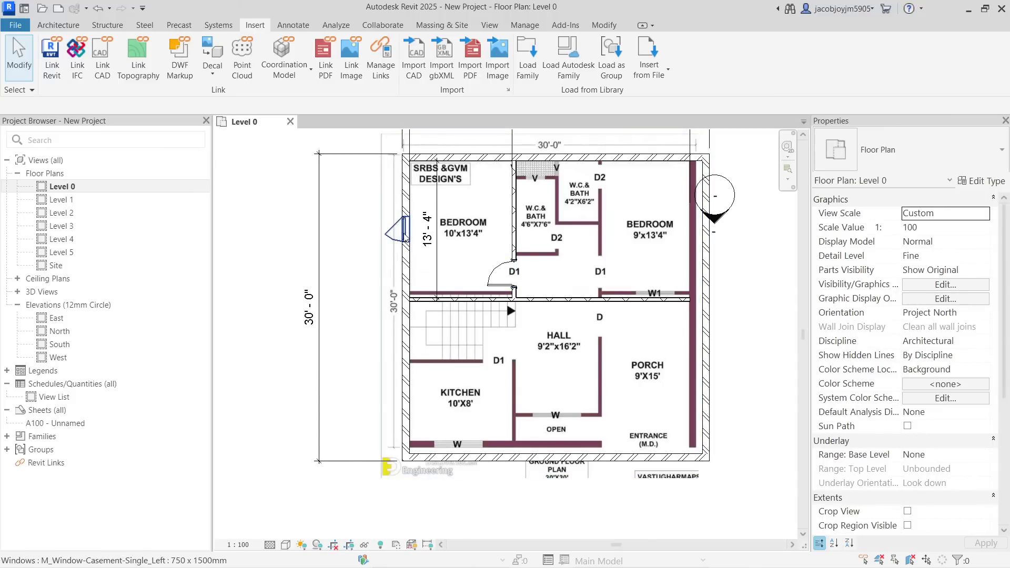
Check the sill heights of the bedroom's casement window and its D1 door
left_click(428, 235)
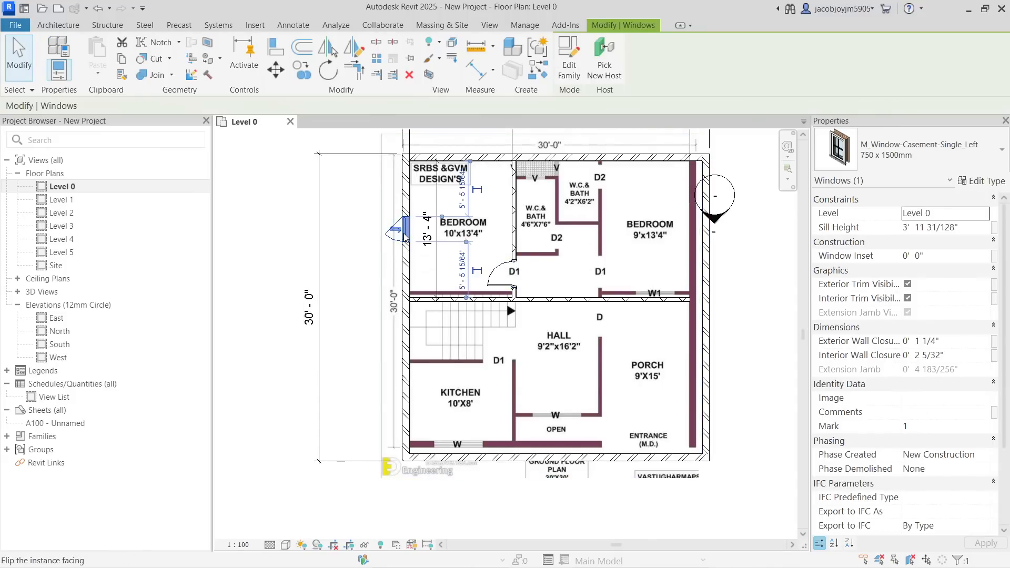
left_click(972, 228)
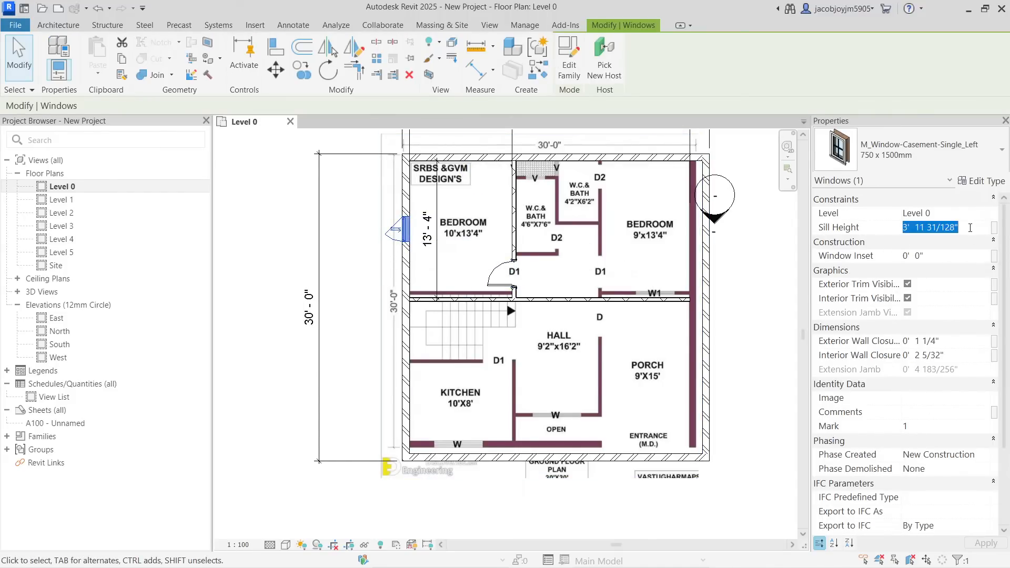
left_click(501, 277)
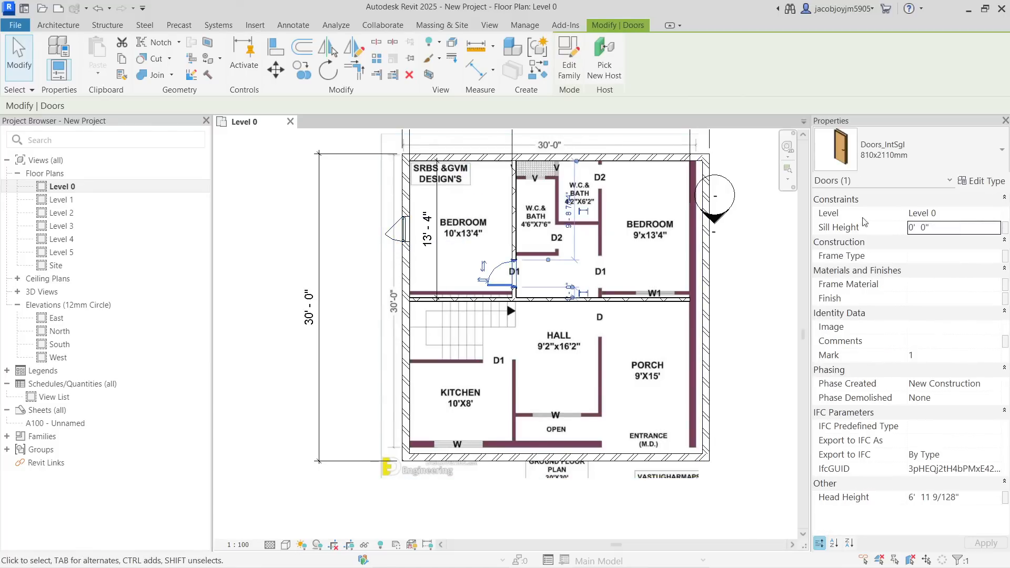
left_click(943, 228)
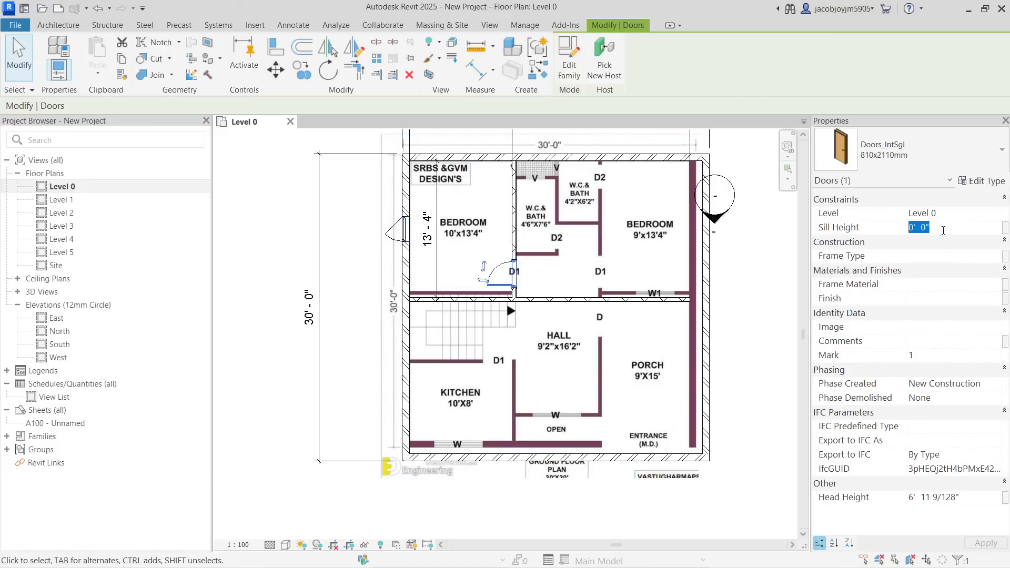
left_click(788, 196)
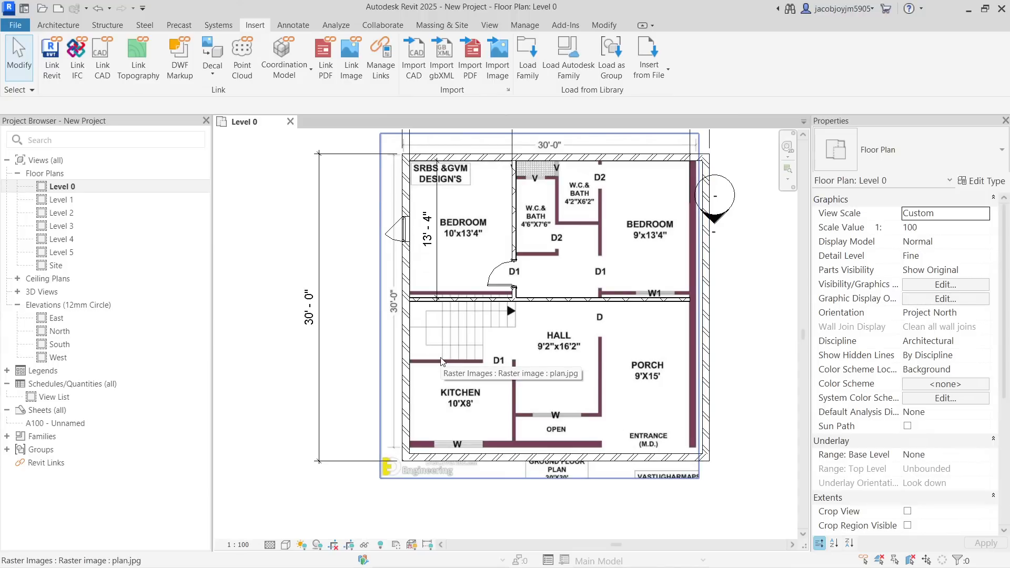
scroll(441, 361, "down", 4)
scroll(525, 269, "up", 3)
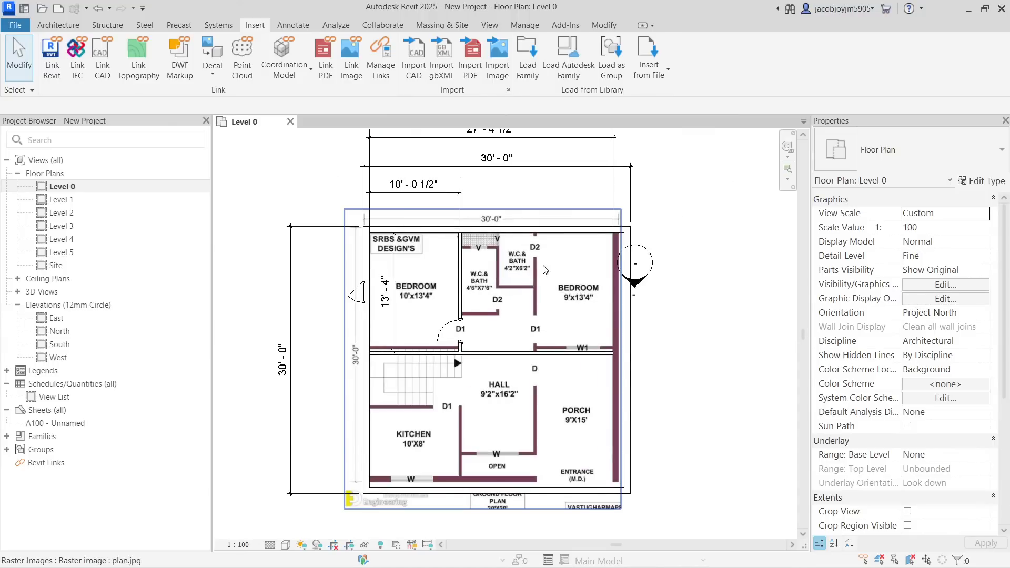
left_click(545, 270)
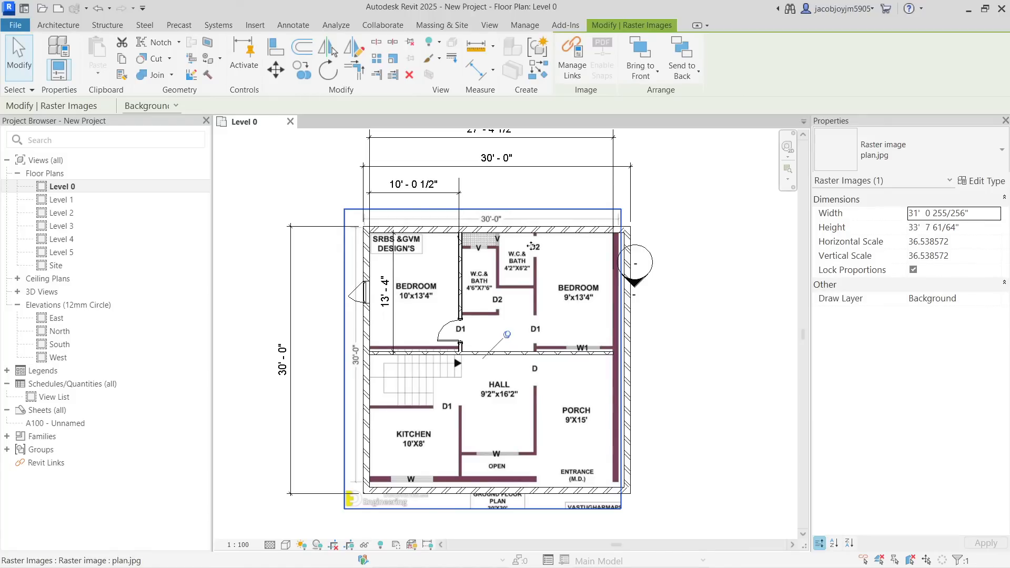
scroll(421, 210, "down", 3)
left_click(653, 249)
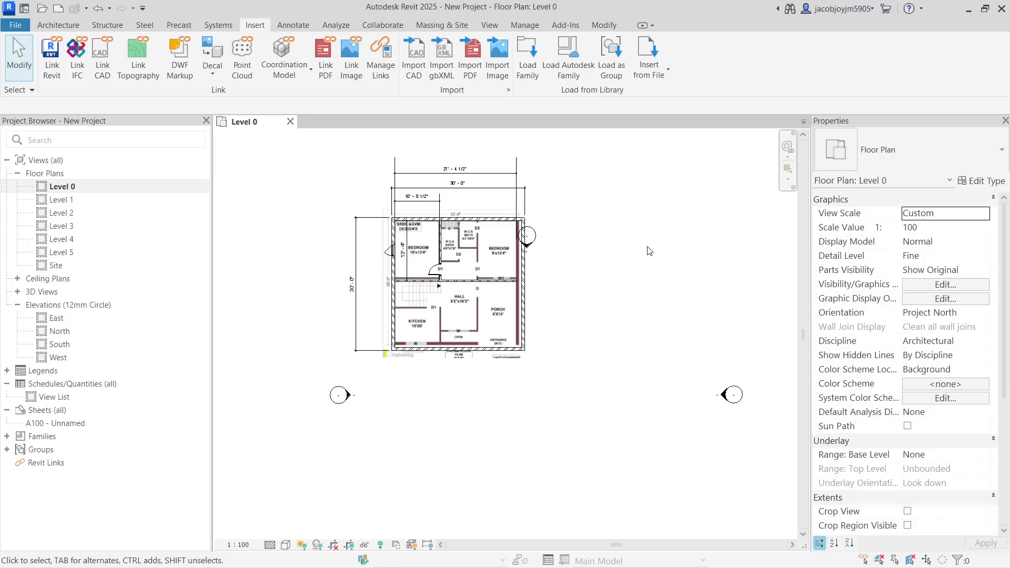
scroll(570, 246, "down", 4)
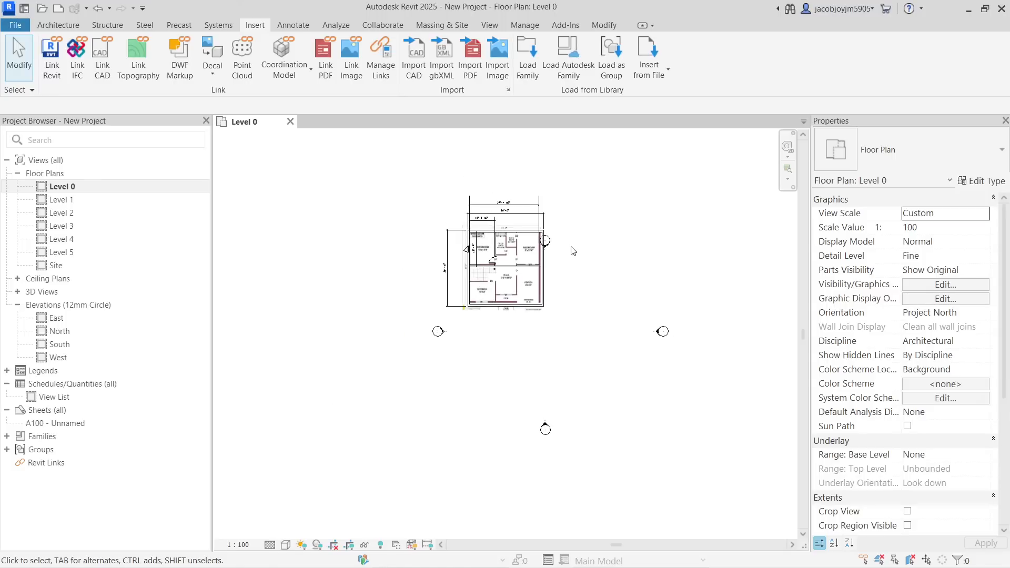
scroll(571, 247, "up", 3)
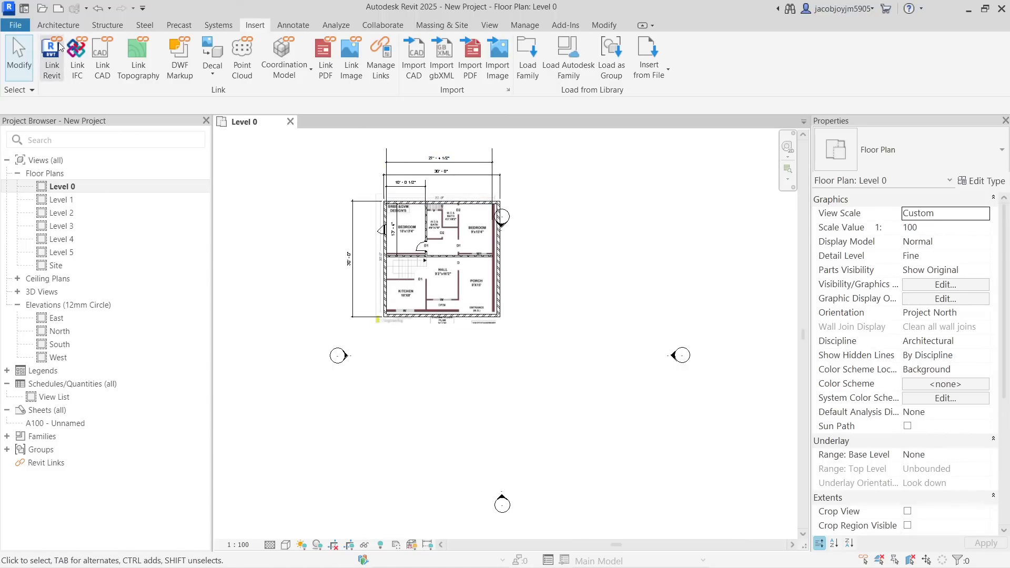
left_click(58, 25)
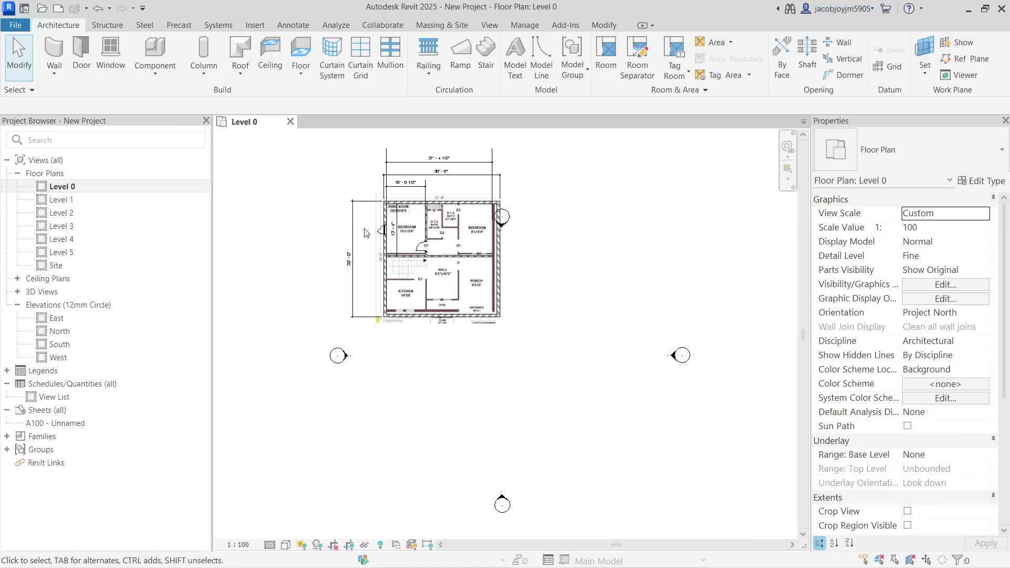
scroll(504, 228, "up", 3)
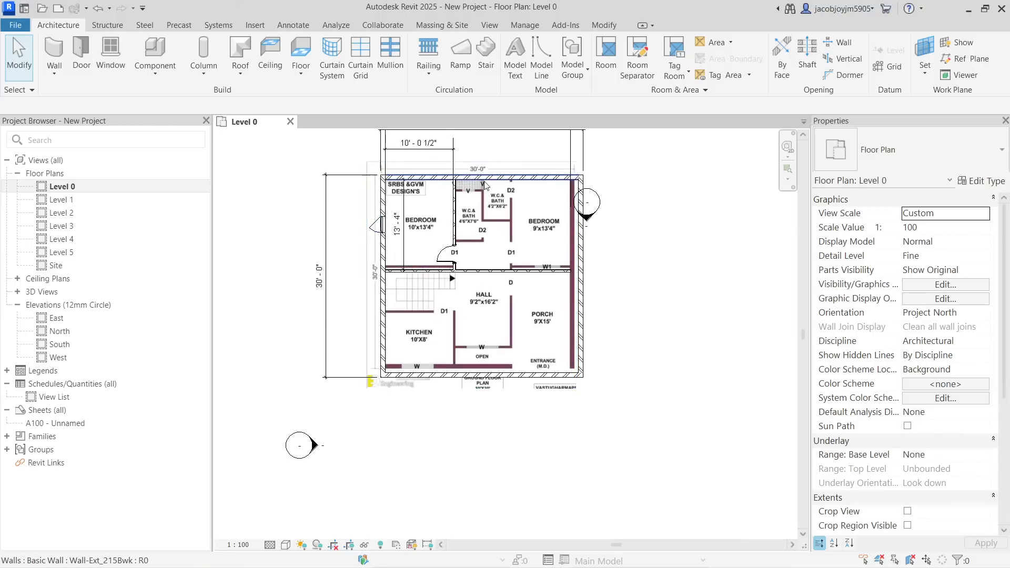
left_click(584, 326)
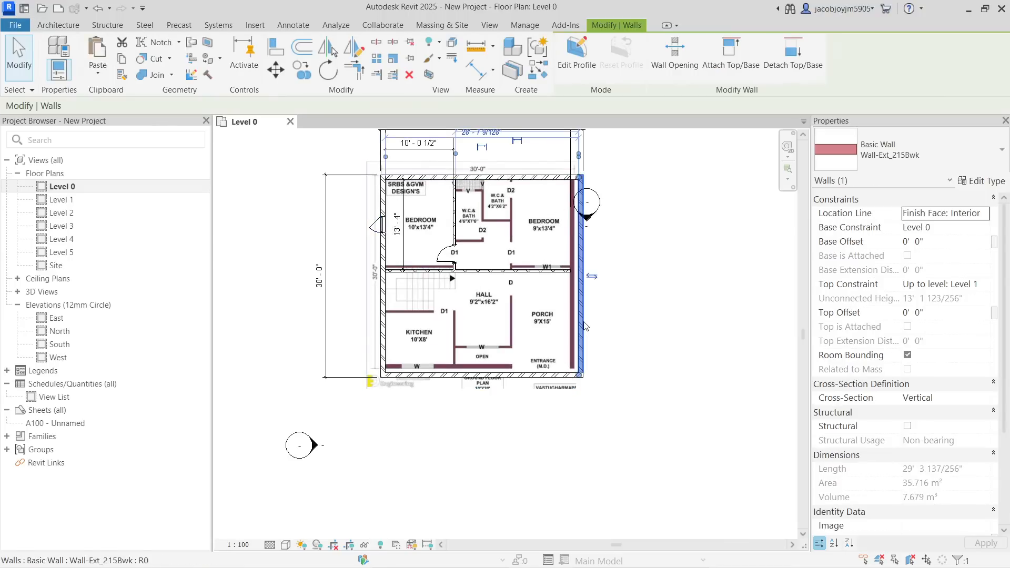
left_click(628, 325)
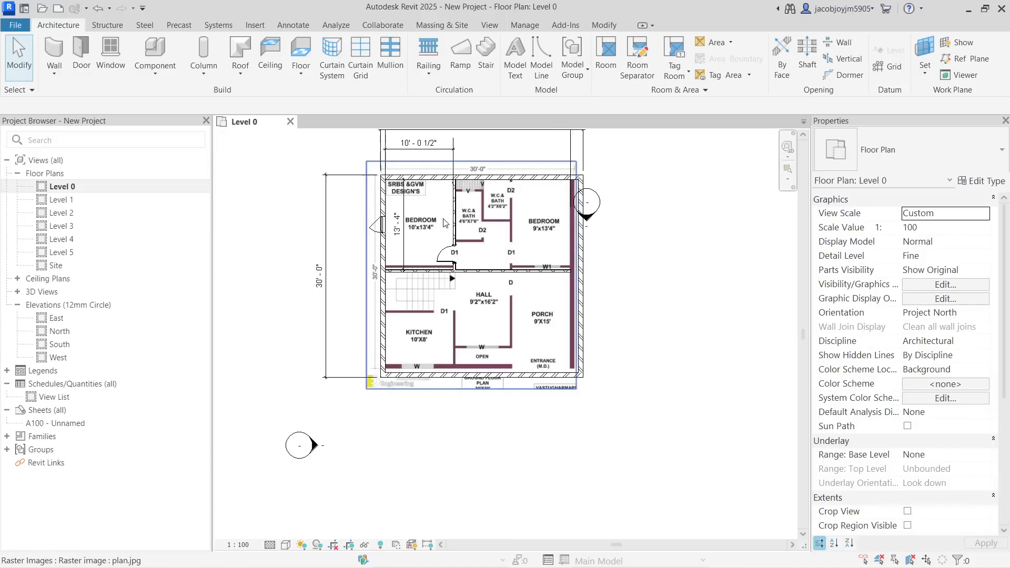
scroll(440, 227, "up", 2)
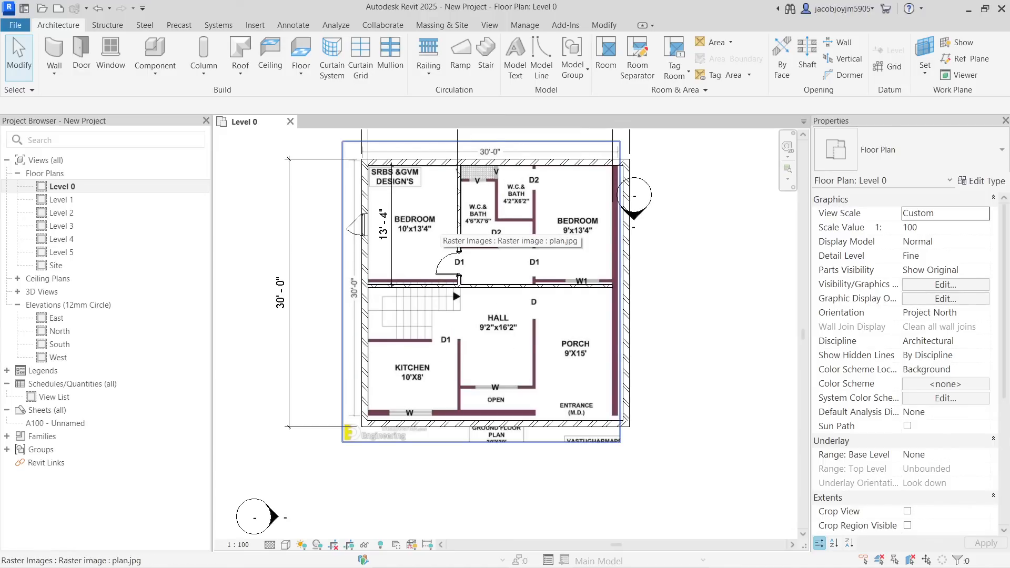
Check the bedroom casement window's properties and view the window families available for loading
scroll(441, 227, "down", 2)
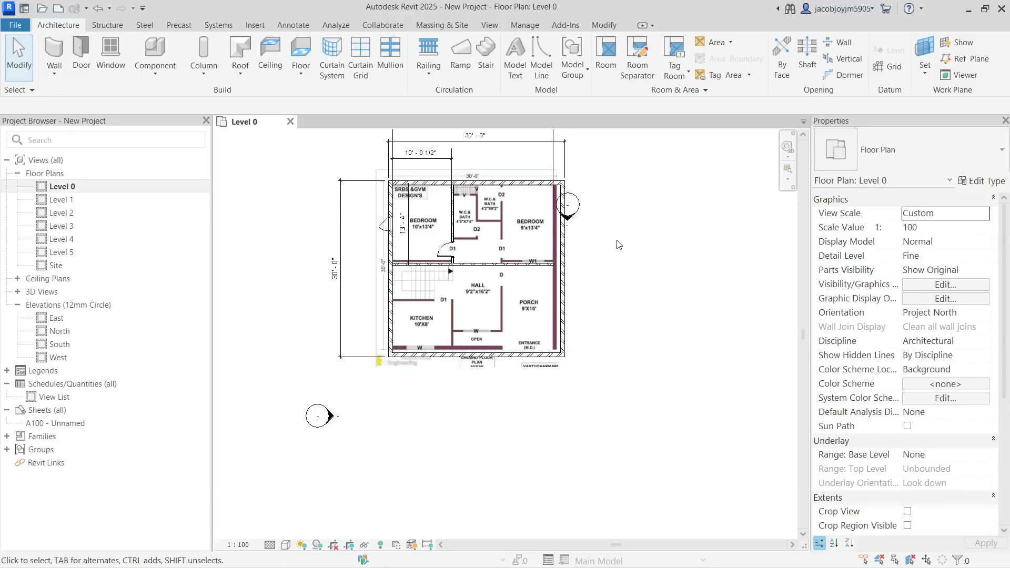
left_click(388, 224)
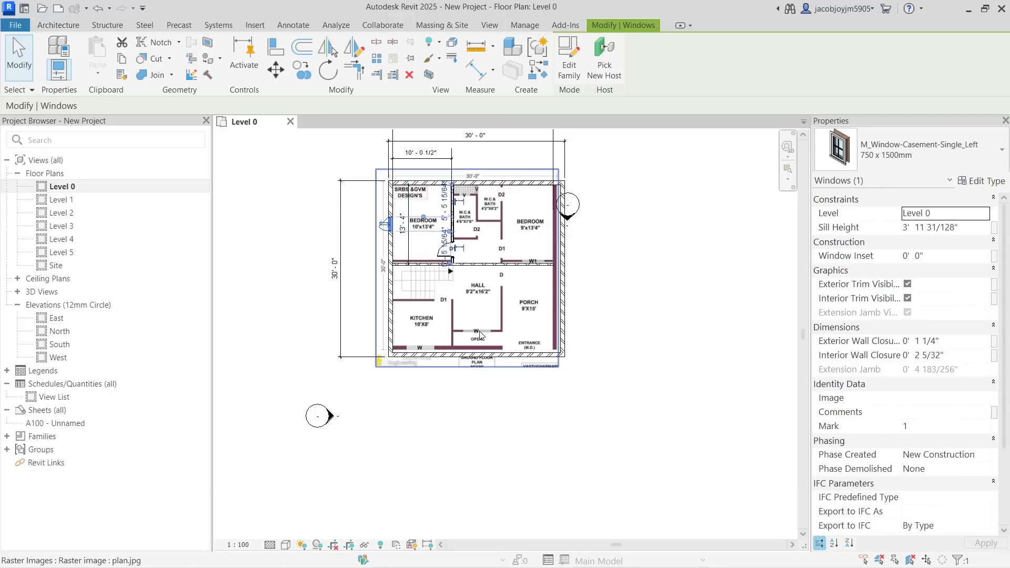
left_click(677, 188)
left_click(255, 25)
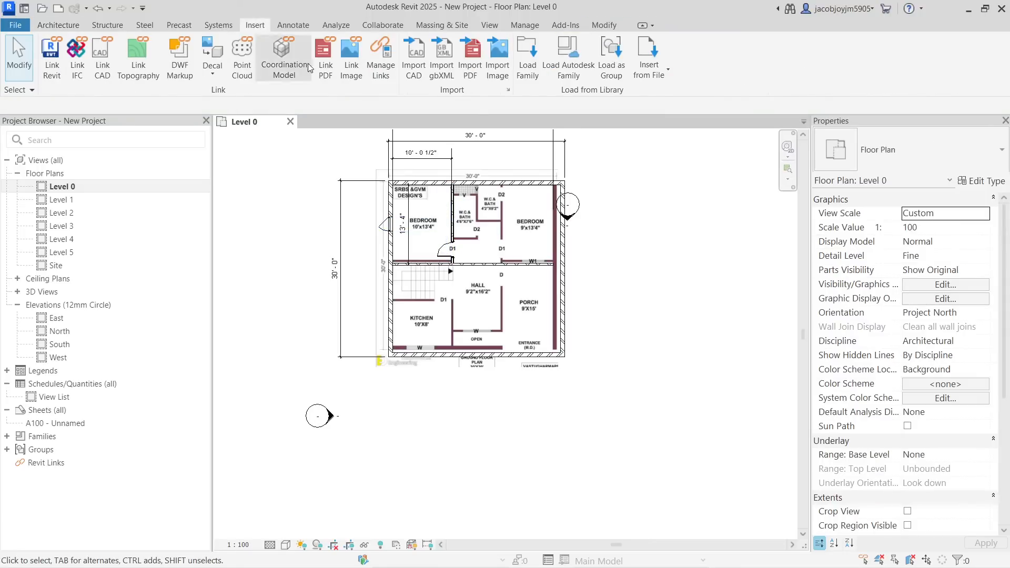
left_click(528, 58)
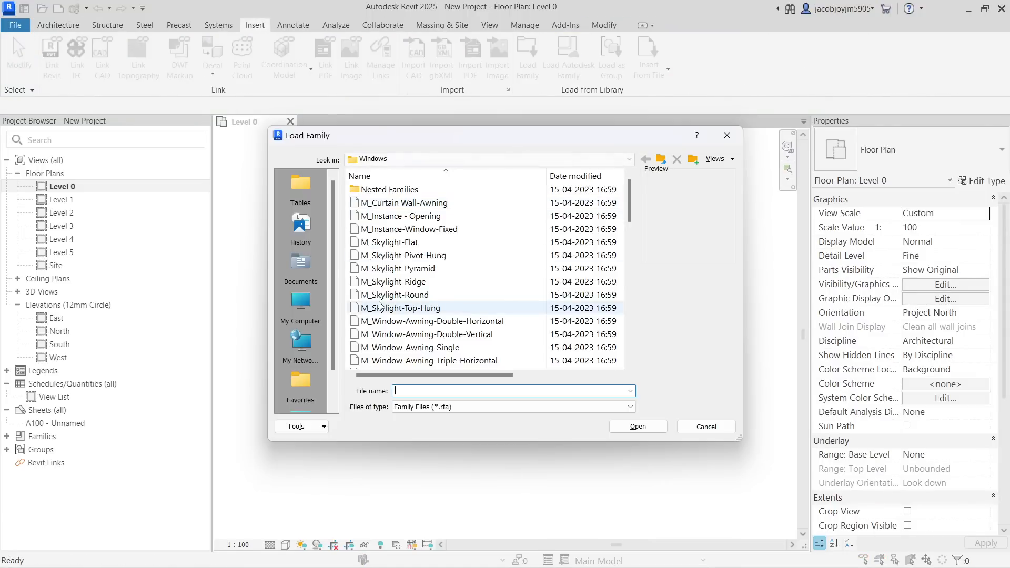
left_click(727, 135)
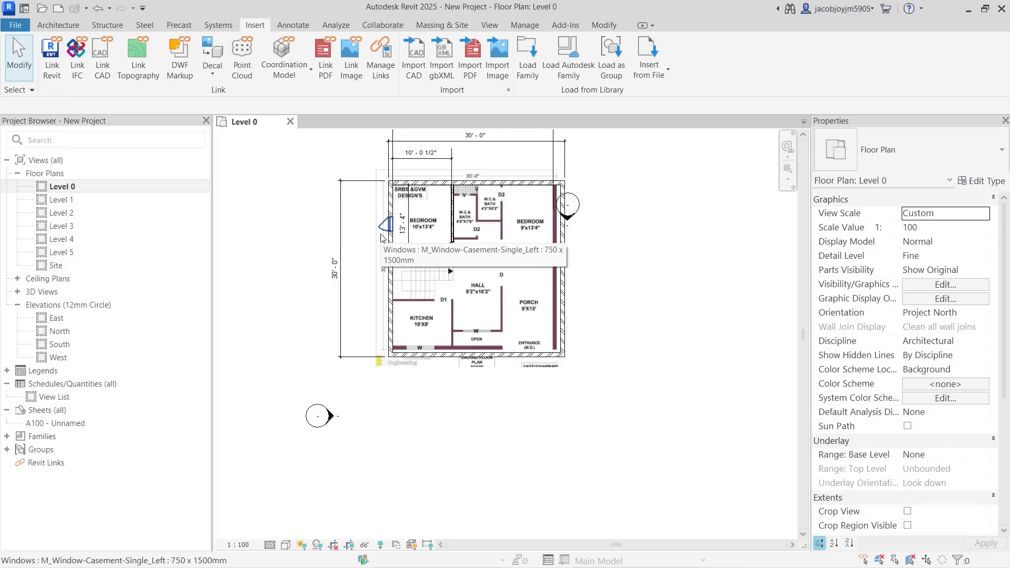
Place a Furniture_Desk component, 1525x762mm, in the lower part of the hall beside the porch wall
left_click(74, 25)
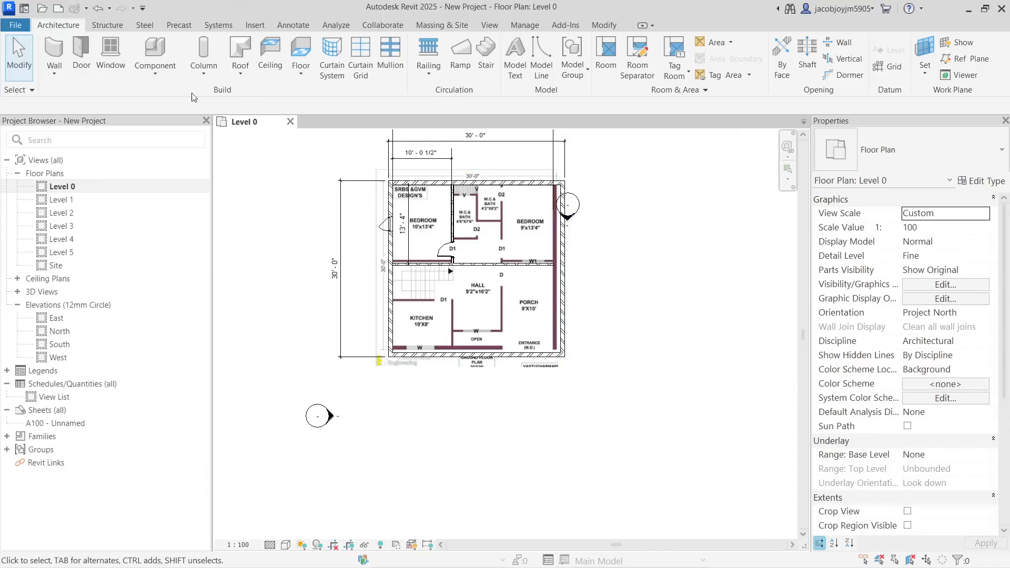
left_click(160, 74)
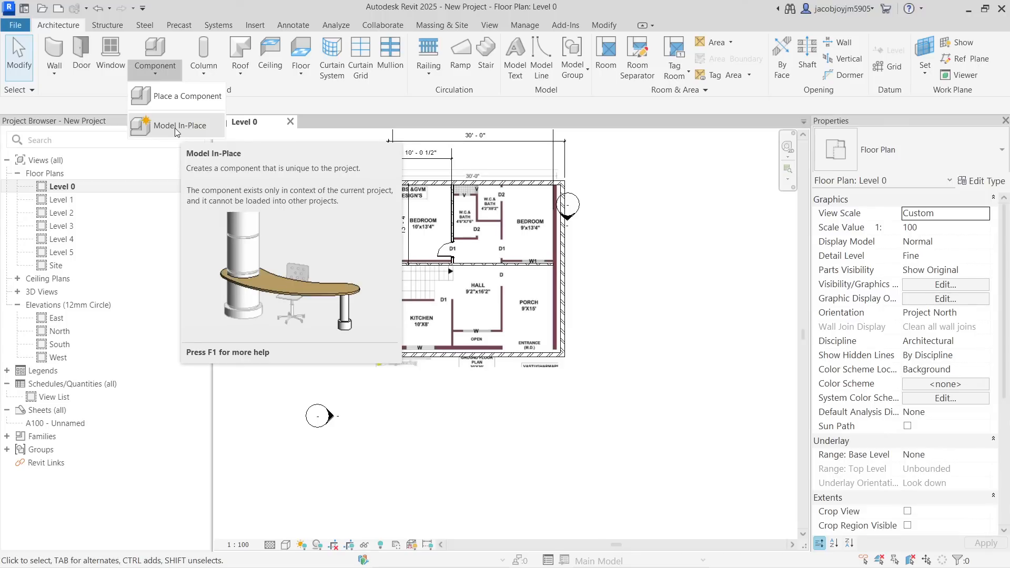
left_click(182, 96)
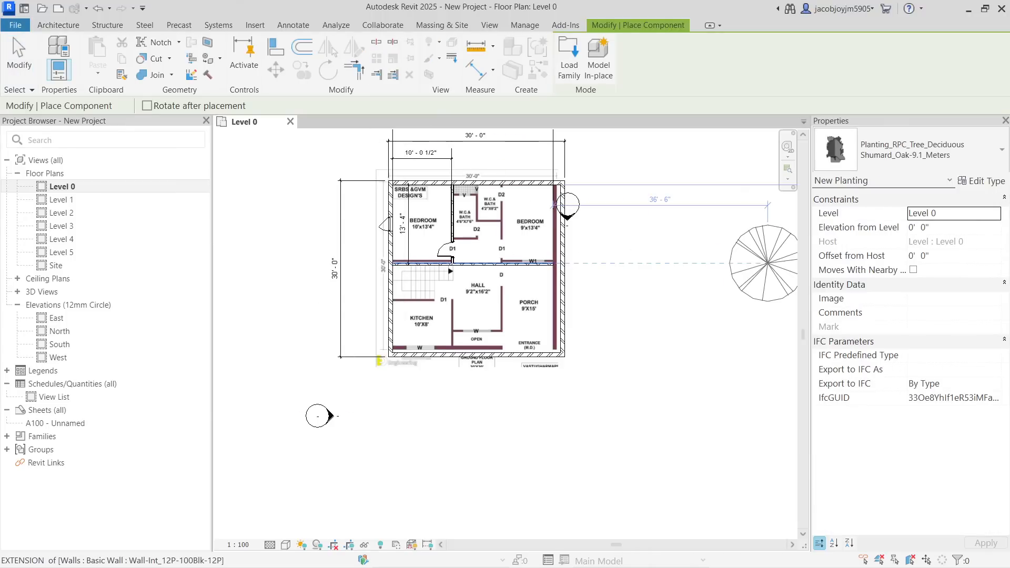
left_click(919, 155)
scroll(878, 241, "up", 10)
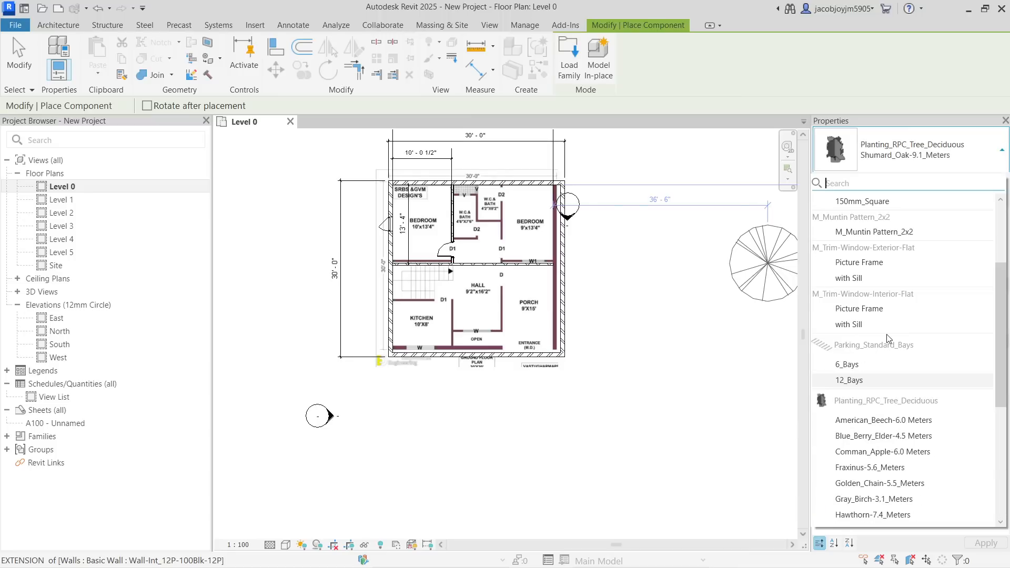
left_click(868, 225)
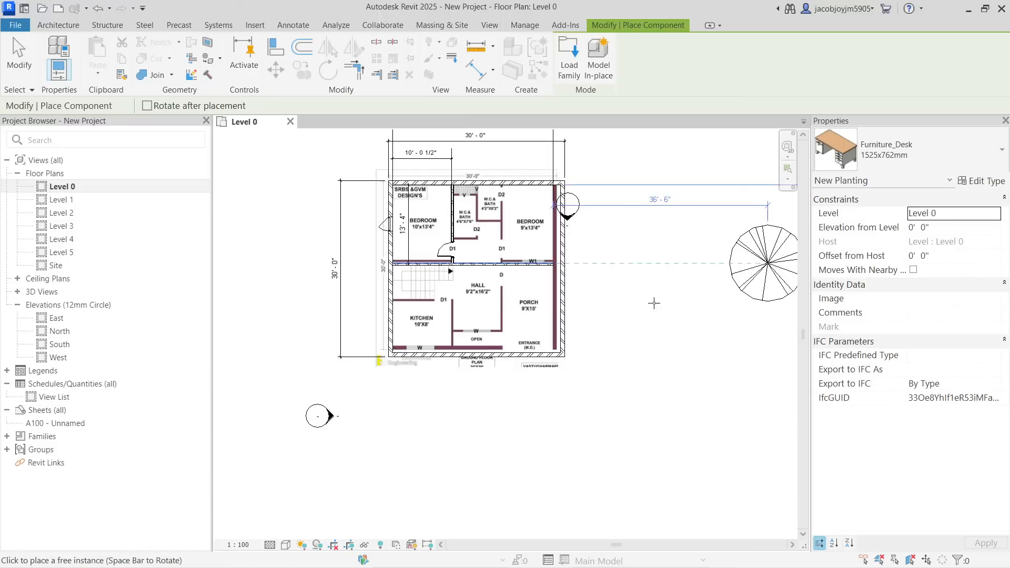
scroll(482, 310, "up", 2)
left_click(472, 319)
key("Escape")
left_click(472, 318)
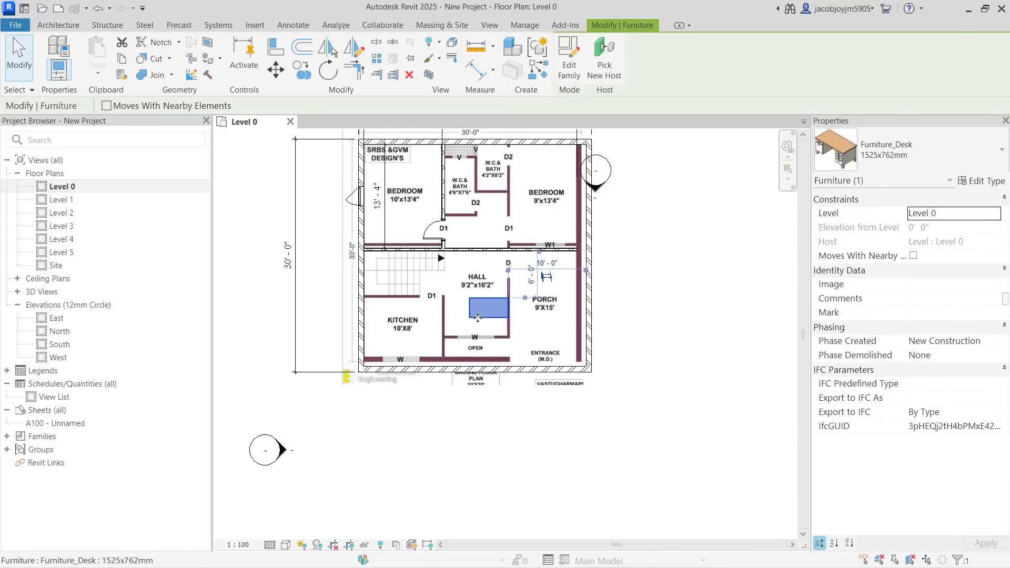
left_click(306, 142)
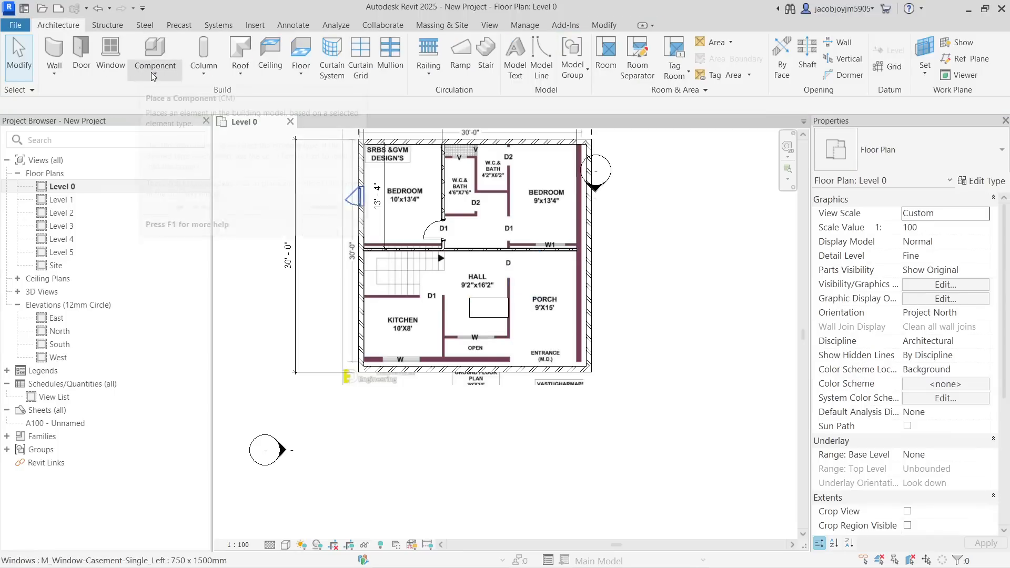
left_click(155, 66)
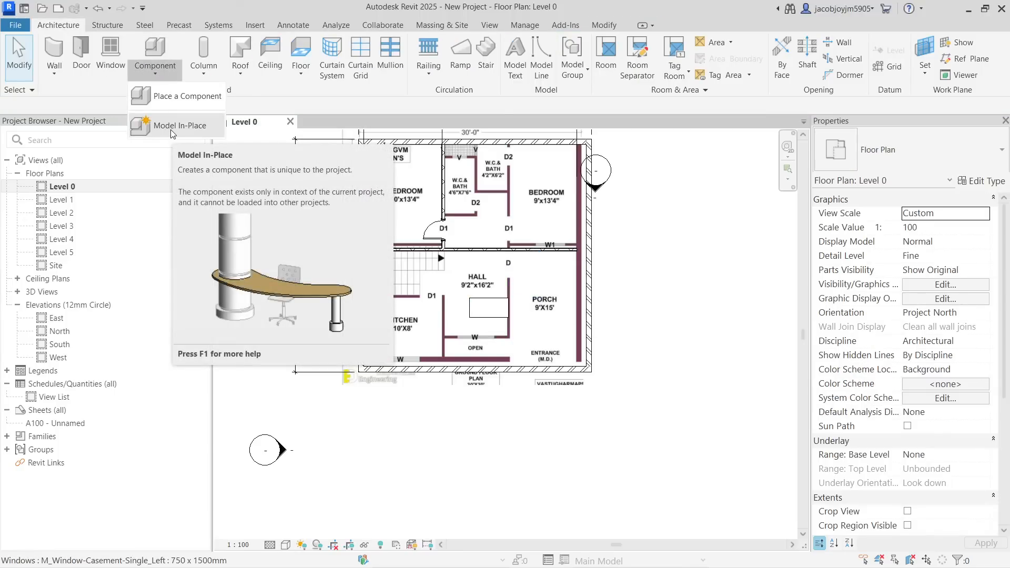
scroll(573, 283, "down", 2)
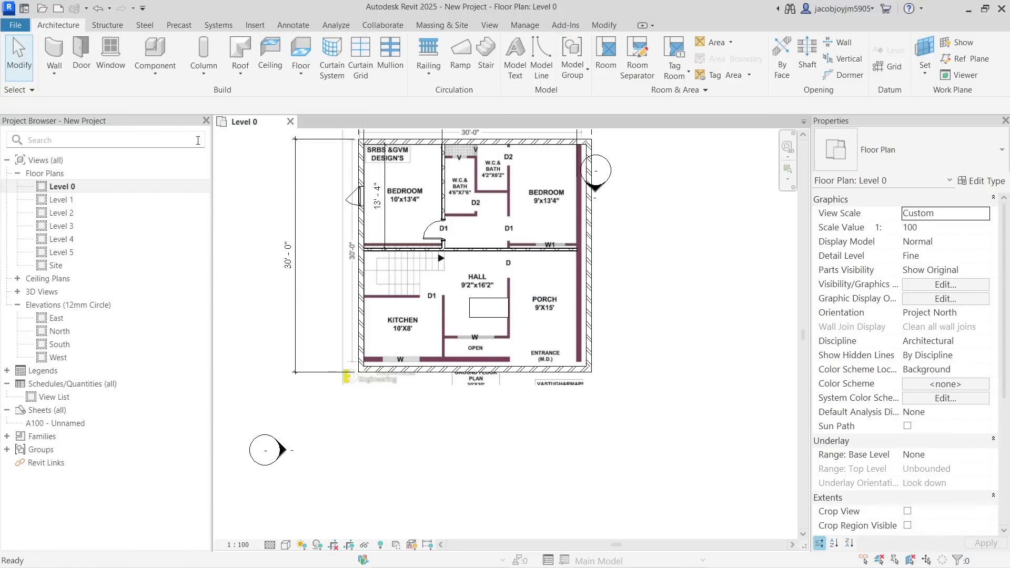
key("Tab")
left_click(593, 221)
key("Escape")
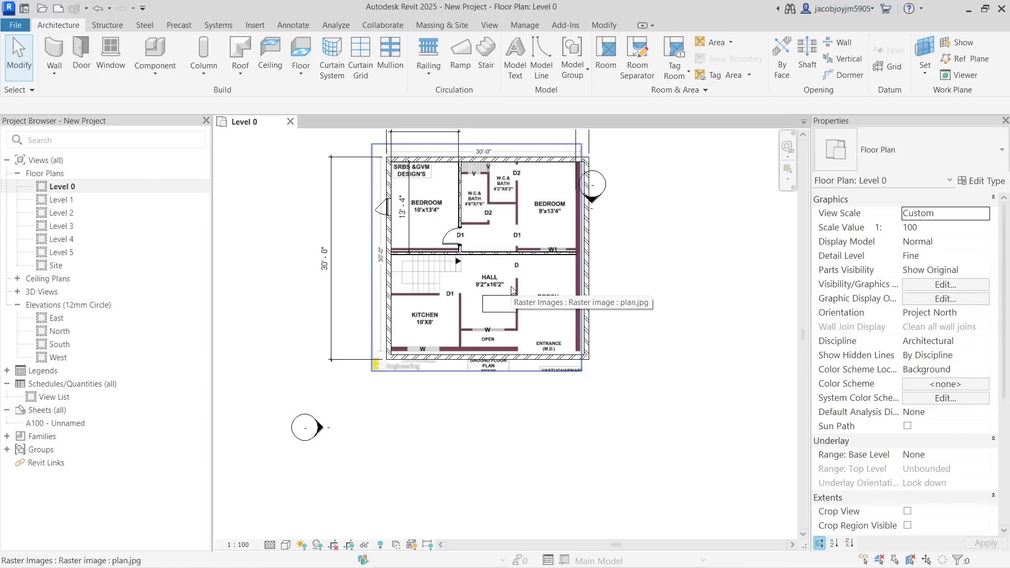
Place a Detail_Items_Suspended_Ceiling_Tile_Sec Standard detail component outside the house, about 10' from the porch-side exterior wall
scroll(381, 259, "down", 3)
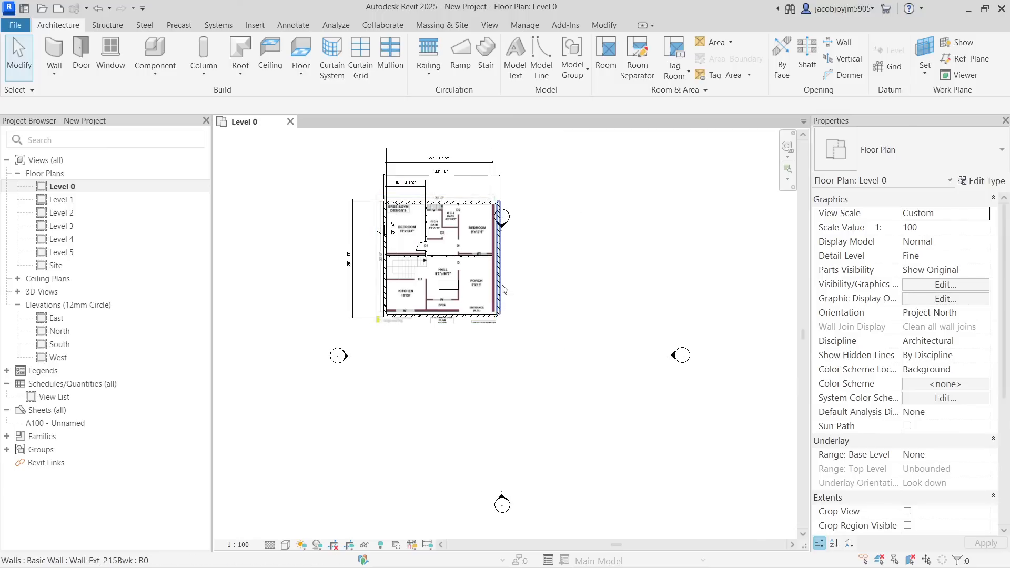
left_click(296, 26)
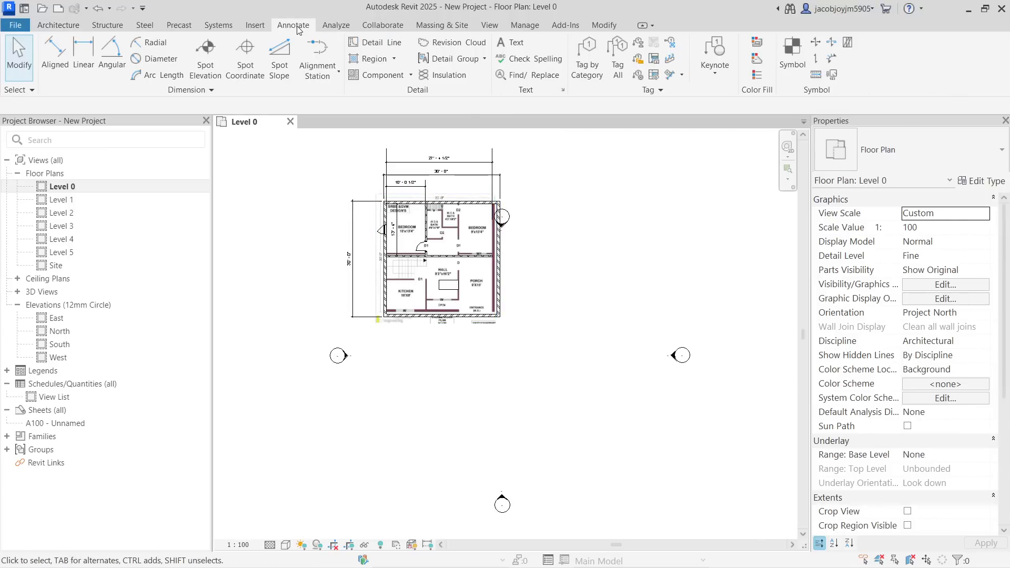
left_click(410, 75)
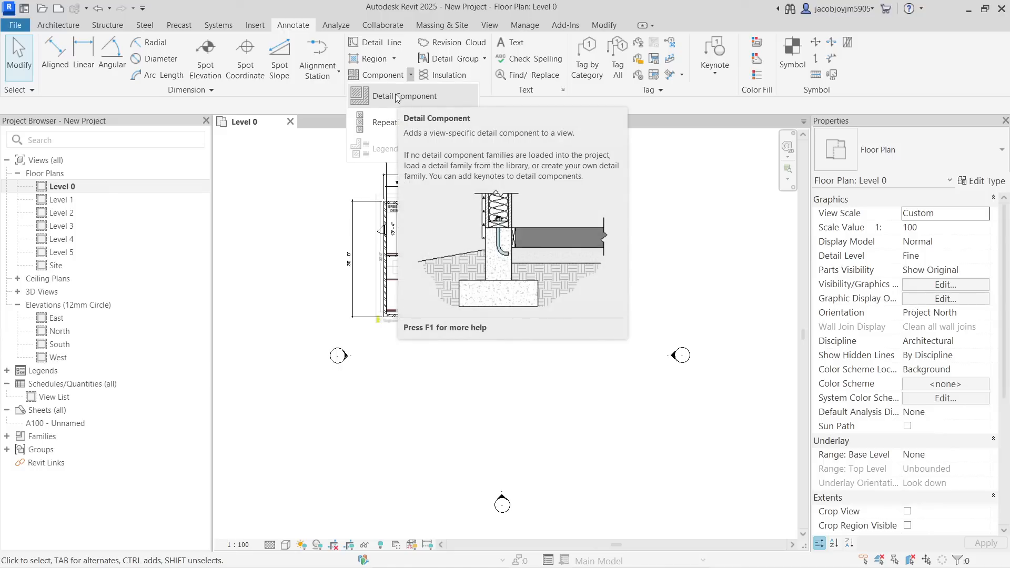
left_click(398, 98)
scroll(542, 245, "up", 2)
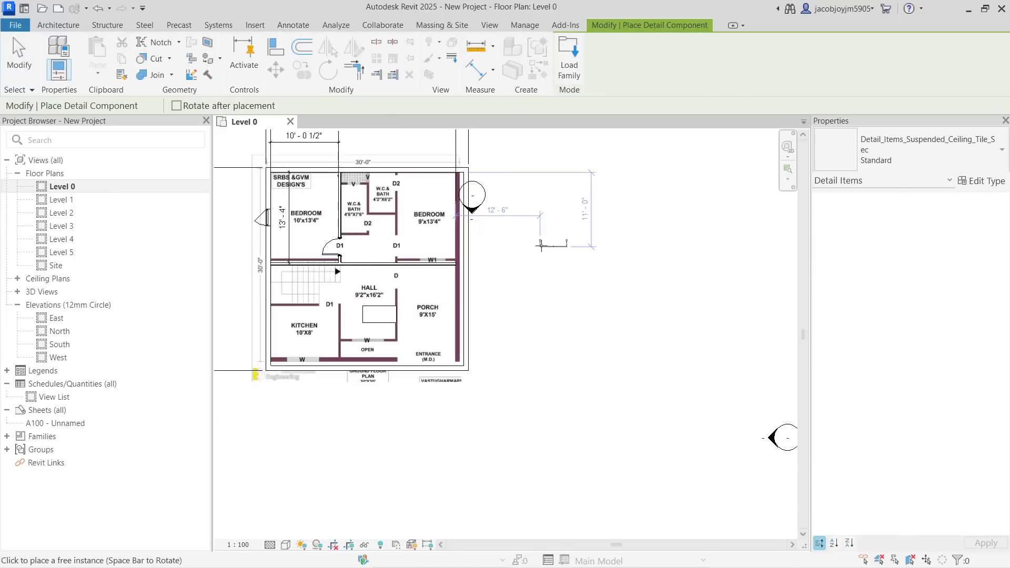
scroll(542, 245, "up", 3)
left_click(571, 293)
key("Escape")
key("Escape")
scroll(574, 296, "up", 2)
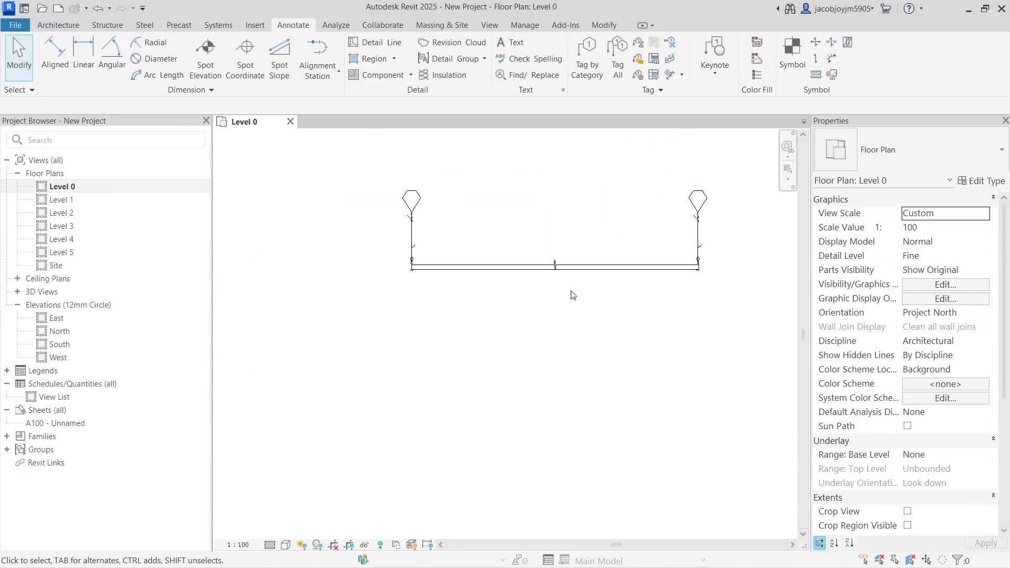
left_click(576, 270)
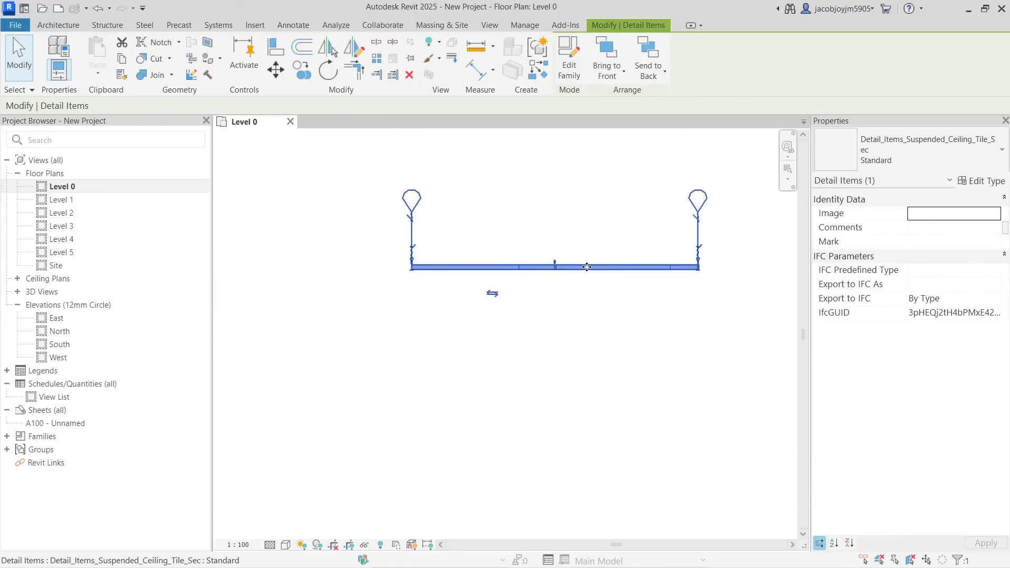
key("Escape")
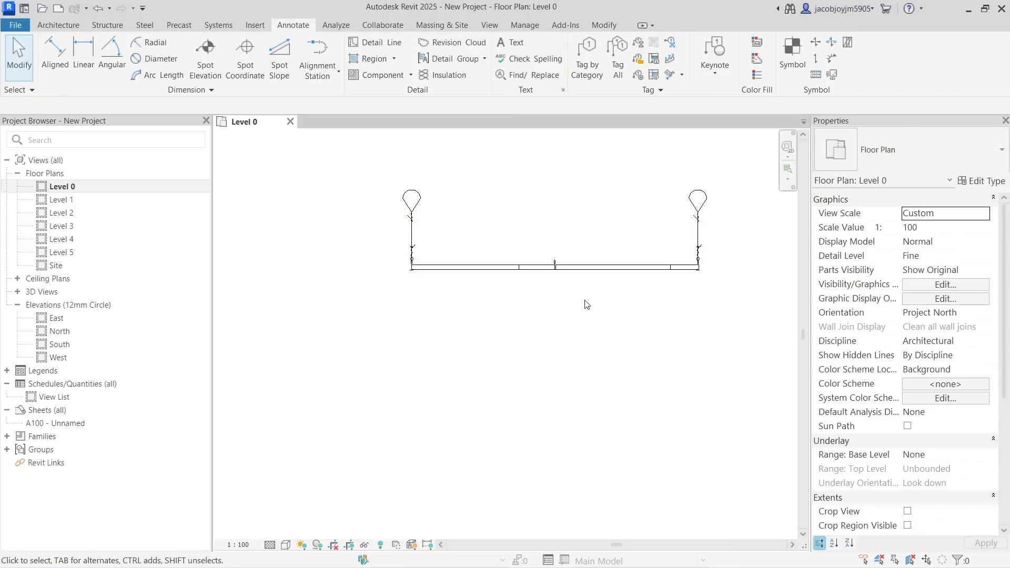
Place an Anno_North_Arrow Standard symbol outside the house, just below the suspended ceiling detail component
left_click(792, 52)
scroll(581, 339, "down", 6)
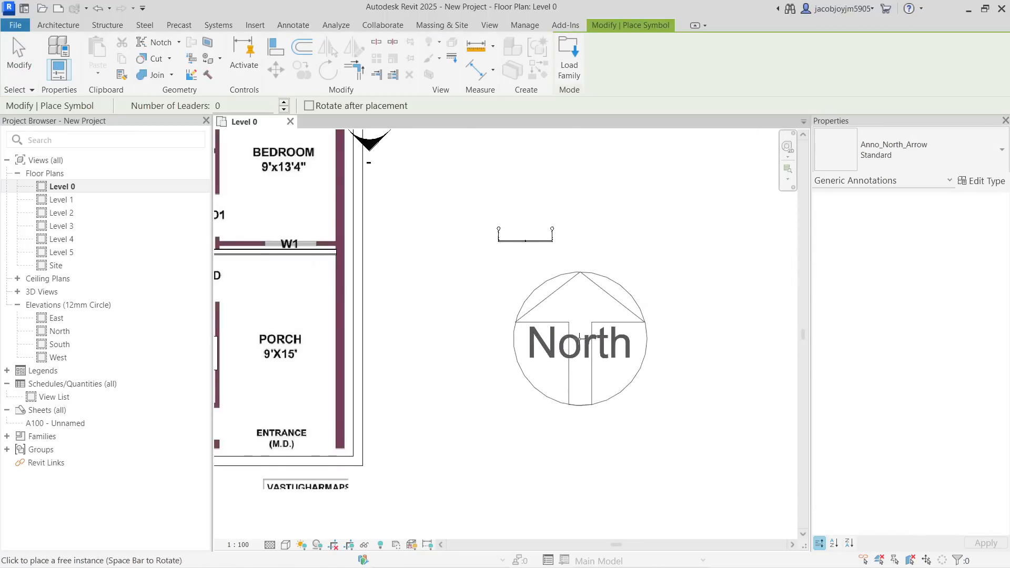
left_click(572, 342)
key("Escape")
key("Escape")
left_click(589, 332)
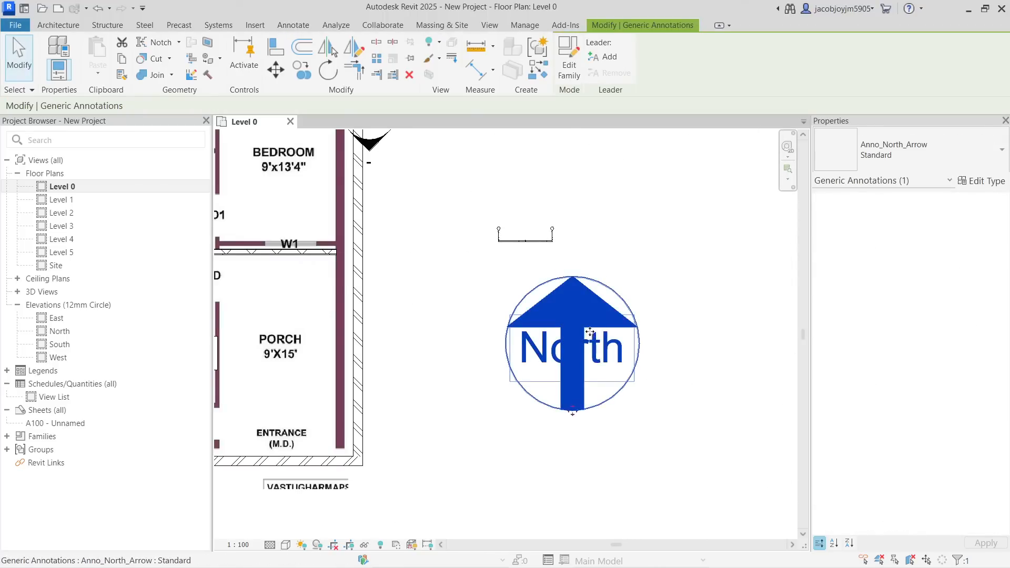
left_click(680, 330)
Compare the family categories of the north arrow symbol and the suspended ceiling detail component
left_click(605, 332)
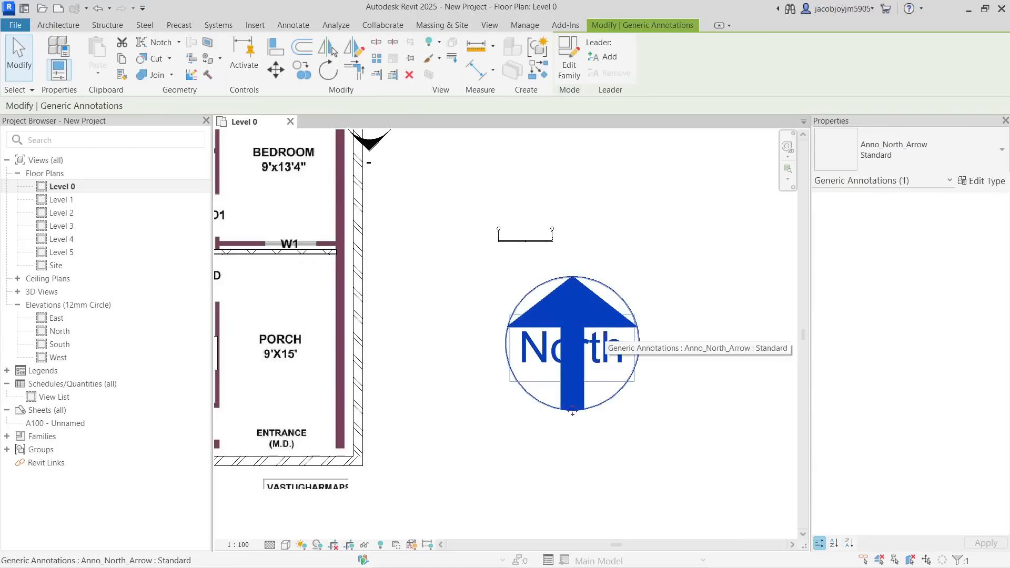
left_click(547, 245)
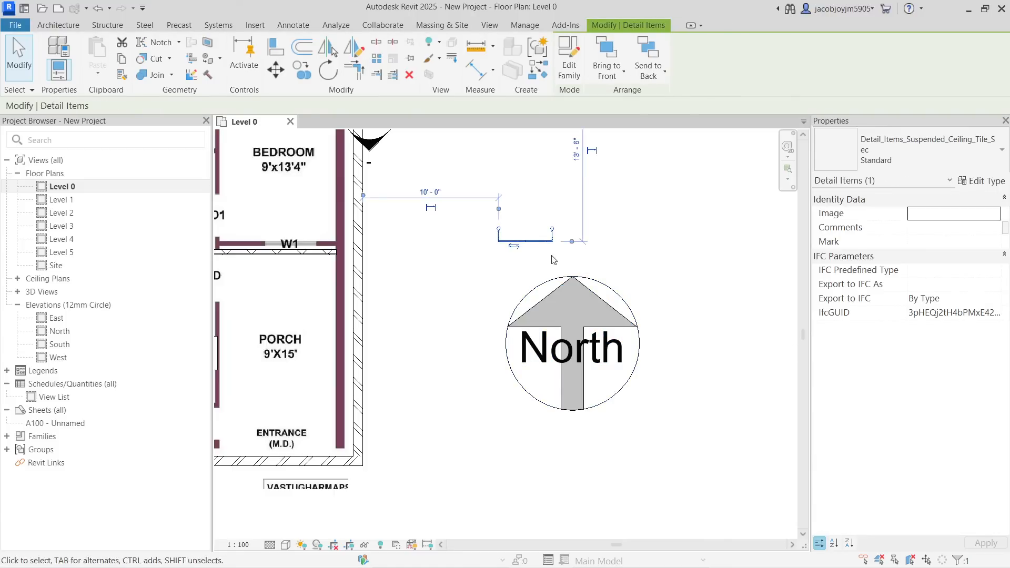
left_click(629, 267)
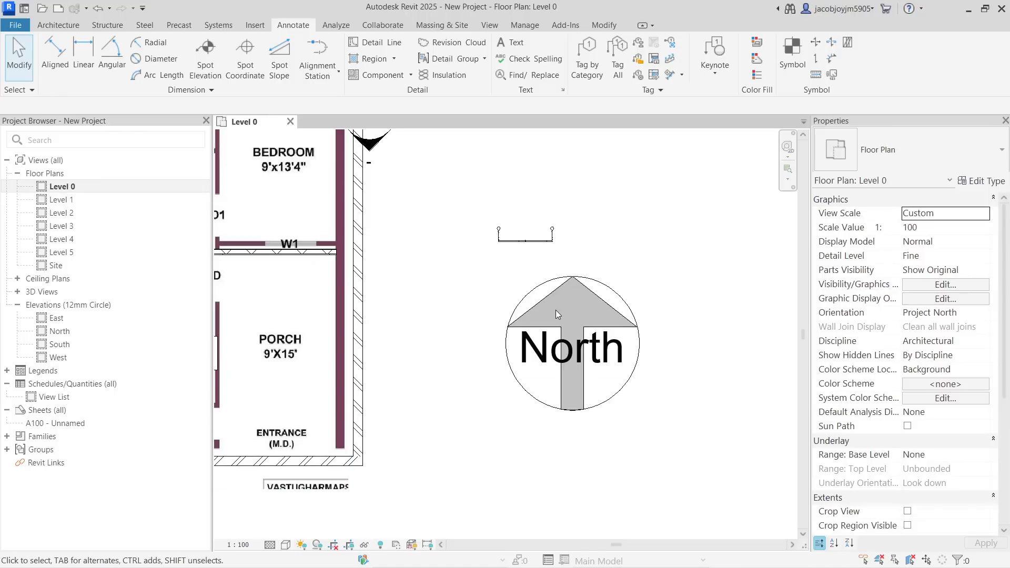
scroll(556, 310, "down", 2)
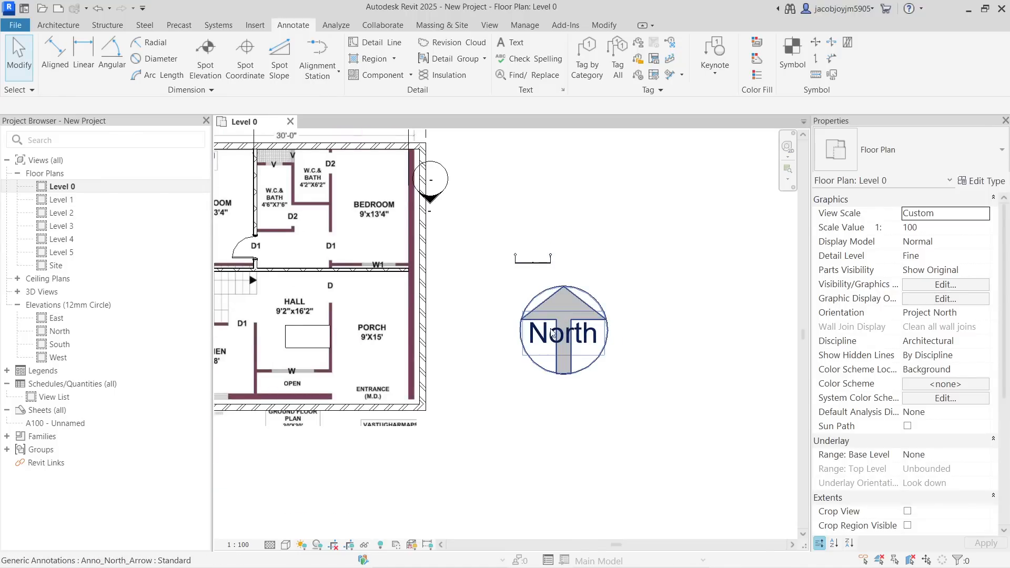
left_click(588, 316)
left_click(615, 252)
scroll(616, 251, "down", 4)
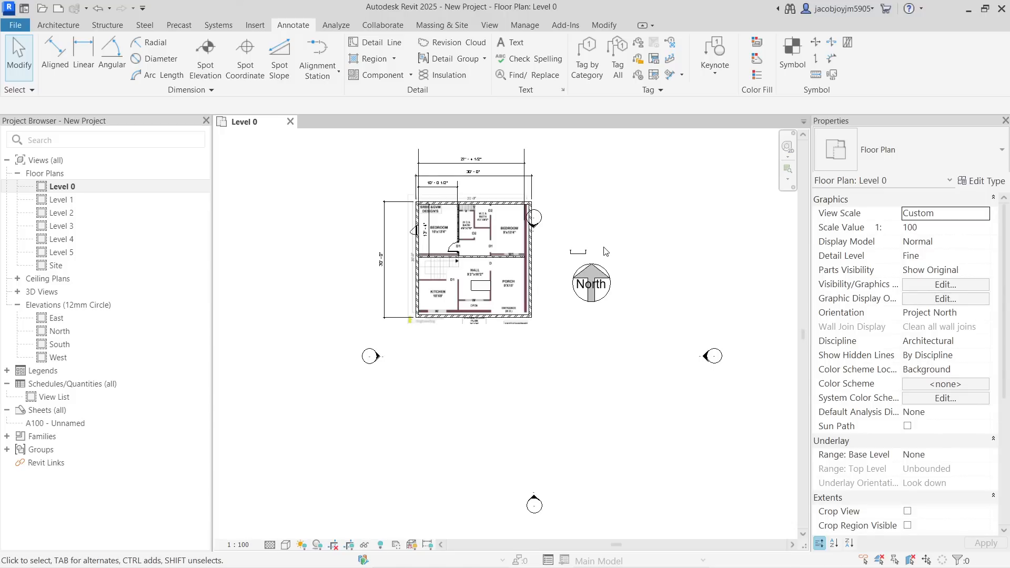
Check the view properties of the Level 1 floor plan without leaving the Level 0 view
left_click(108, 200)
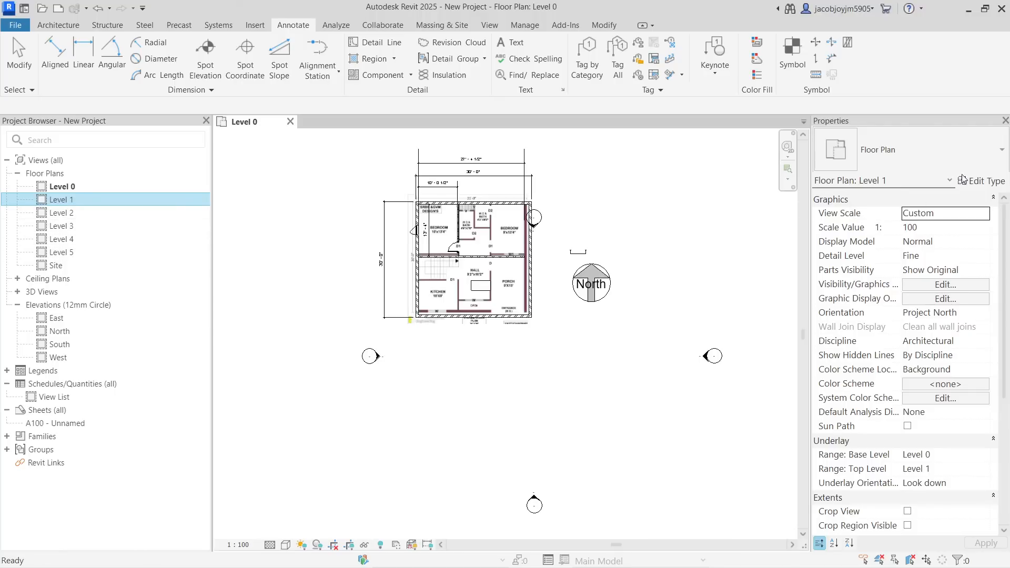
left_click(610, 226)
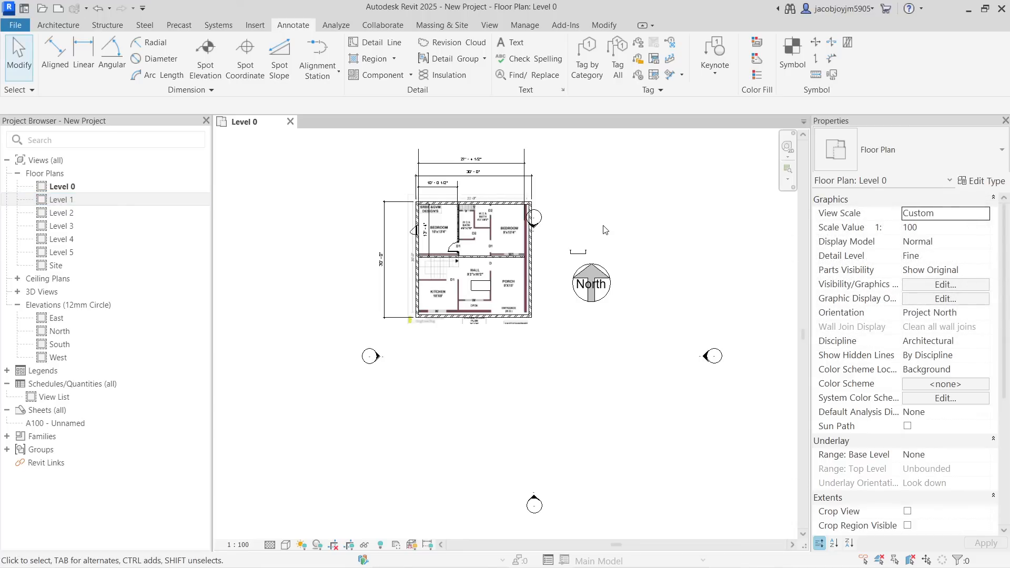
scroll(604, 226, "down", 3)
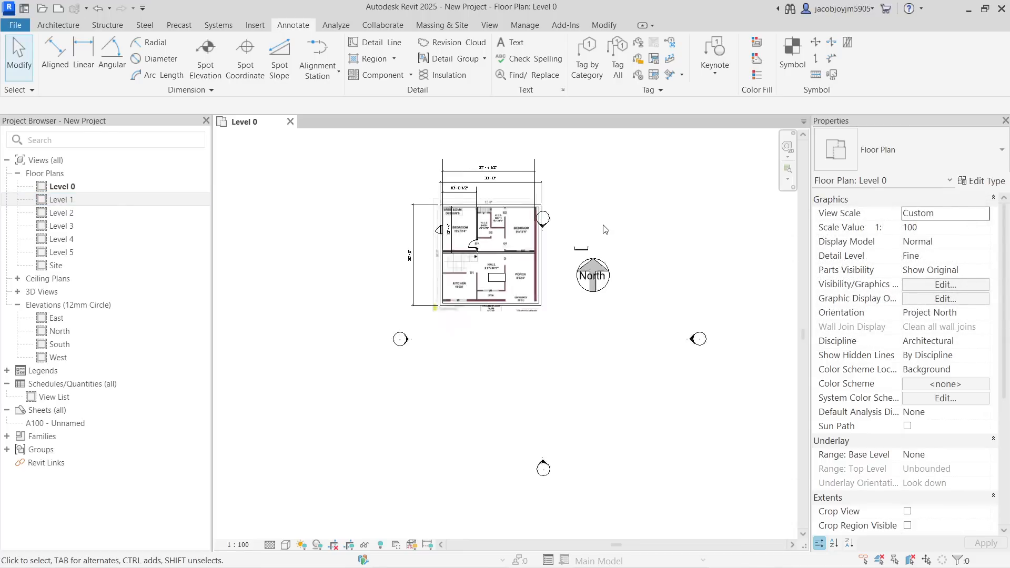
scroll(603, 226, "up", 3)
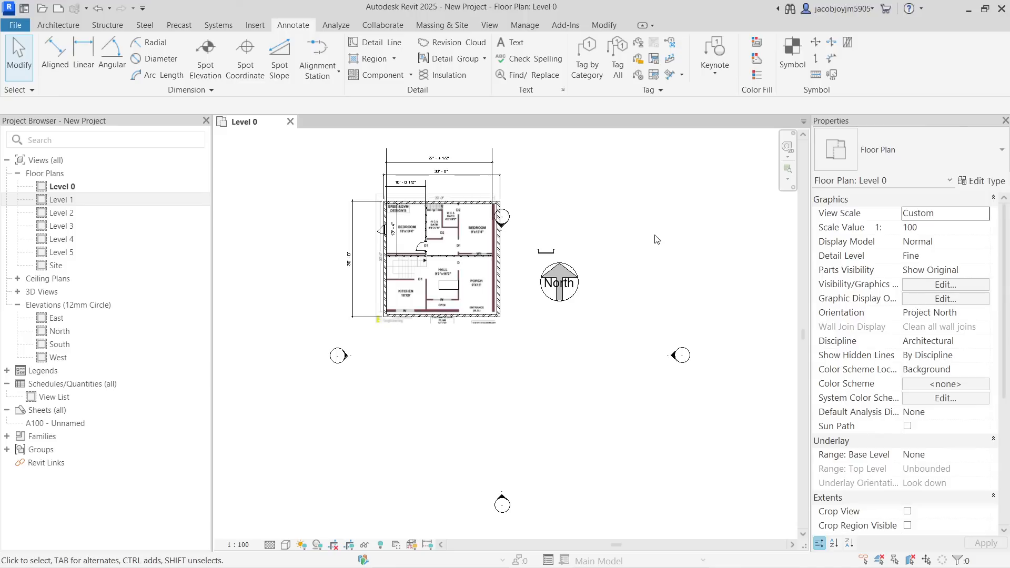
Create a new family from the Metric Door template in the English family templates folder
left_click(9, 27)
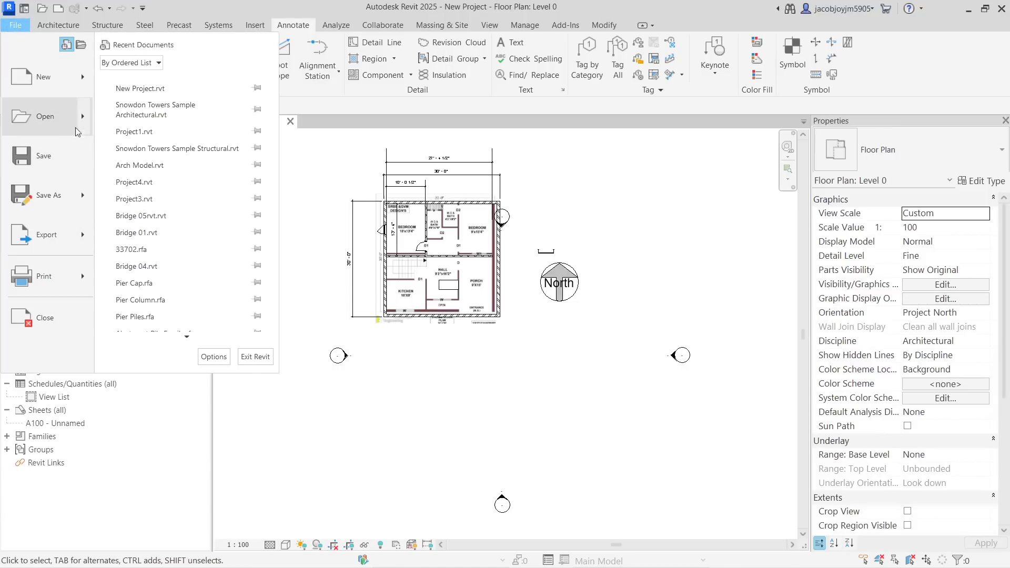
mouse_move(85, 86)
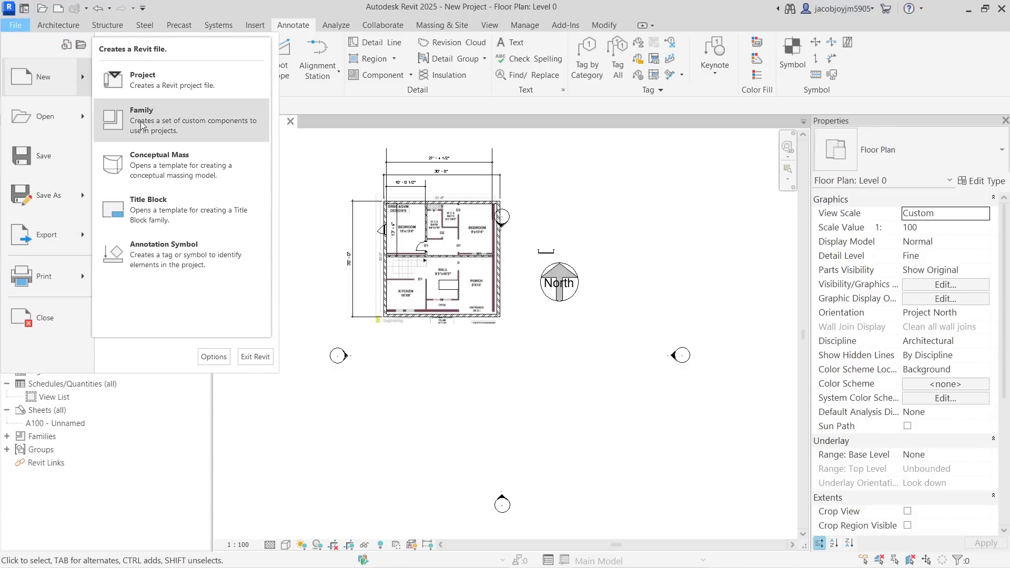
left_click(167, 122)
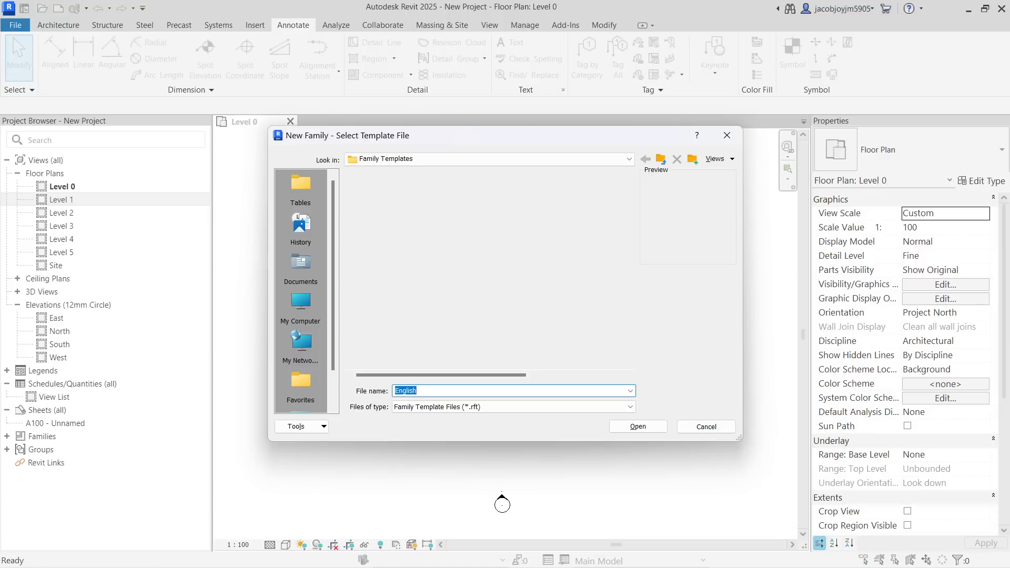
double_click(413, 217)
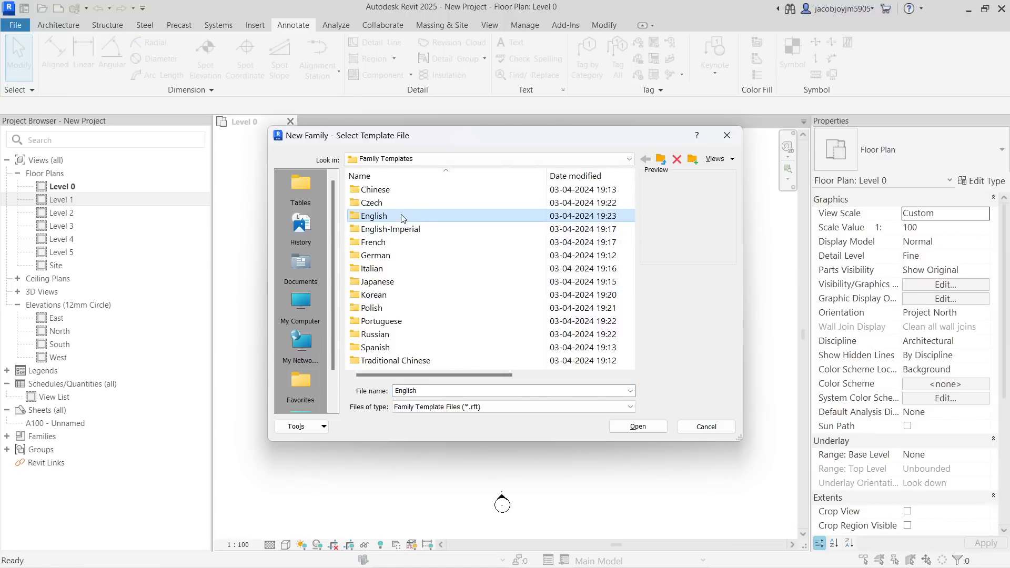
left_click(434, 218)
double_click(435, 216)
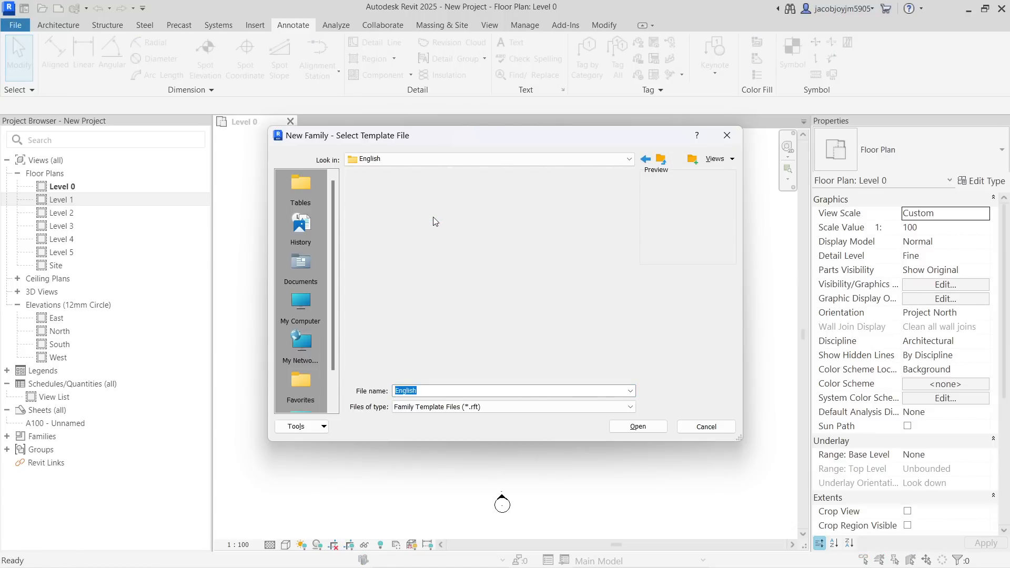
scroll(435, 332, "down", 4)
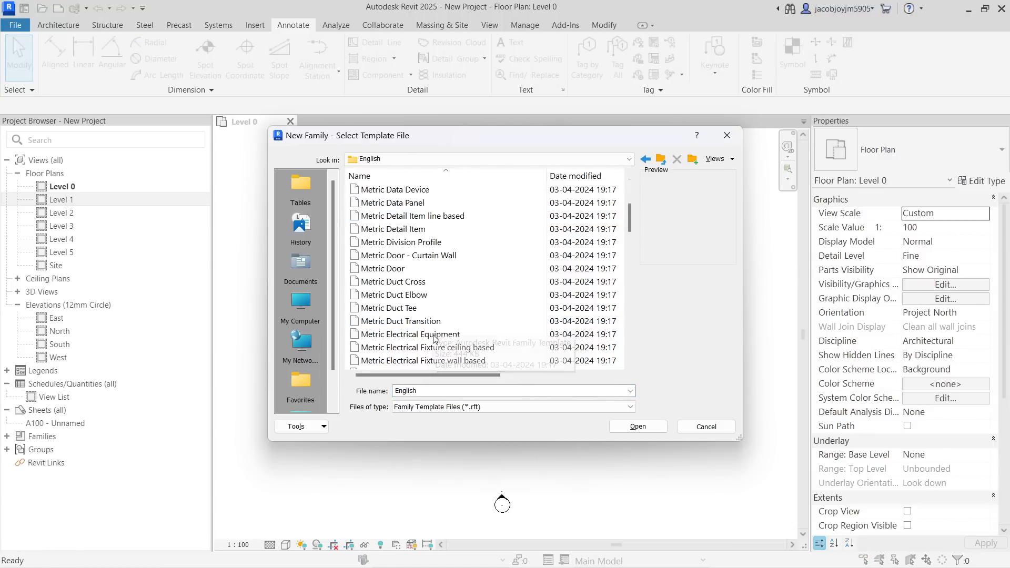
left_click(431, 269)
left_click(638, 427)
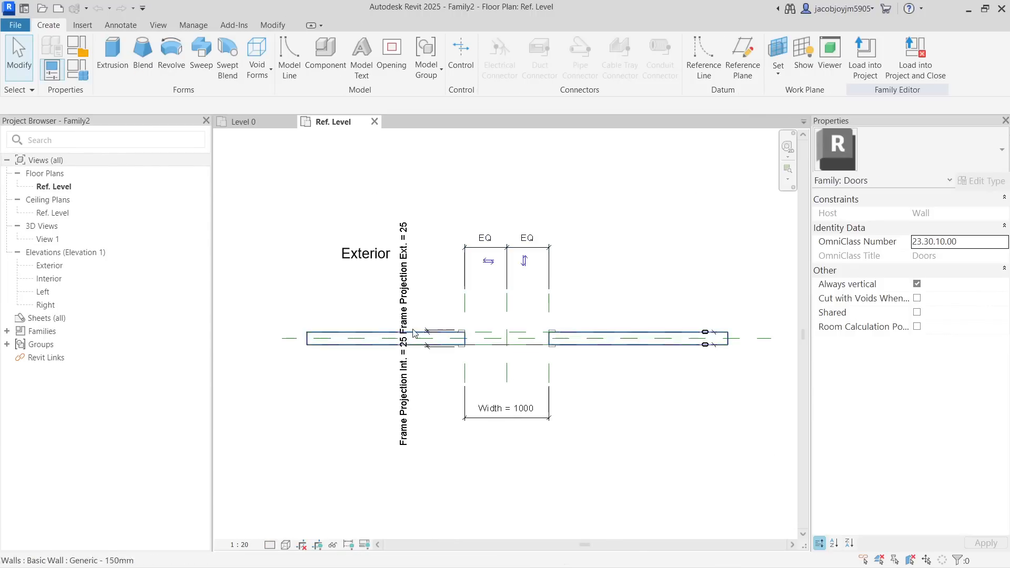
Examine the door template's host wall, opening and frame from several angles in the default 3D view
left_click(158, 25)
left_click(120, 53)
middle_click_drag(456, 217, 358, 214, "shift")
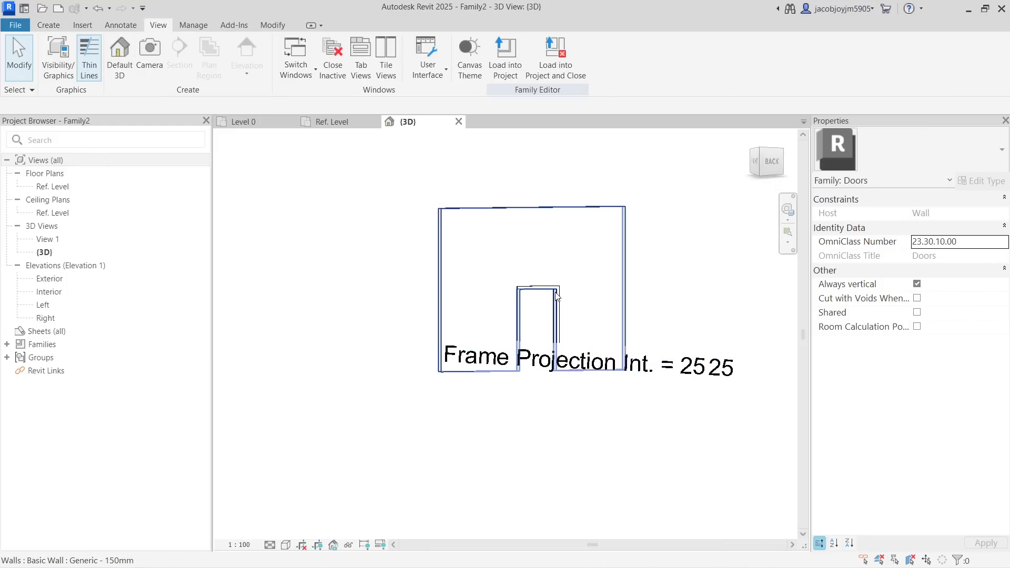
middle_click_drag(499, 303, 641, 416, "shift")
scroll(463, 300, "up", 5)
middle_click_drag(504, 375, 602, 388, "shift")
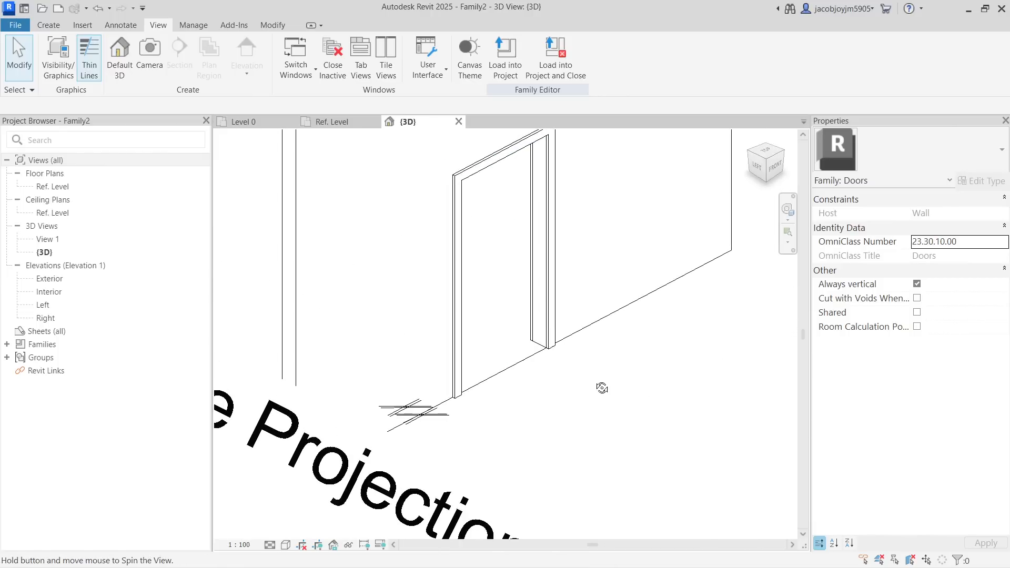
scroll(473, 452, "down", 3)
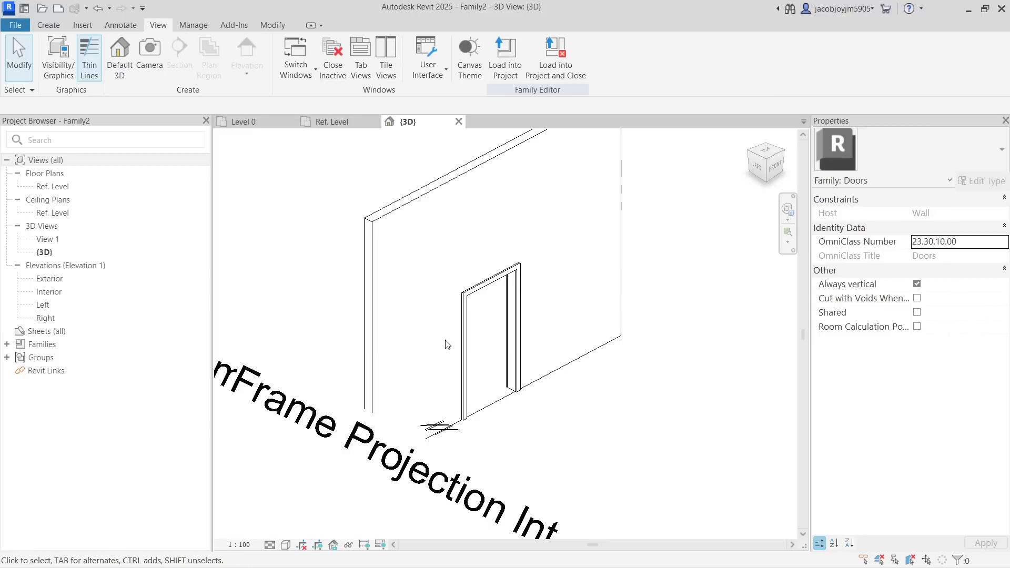
scroll(451, 342, "down", 3)
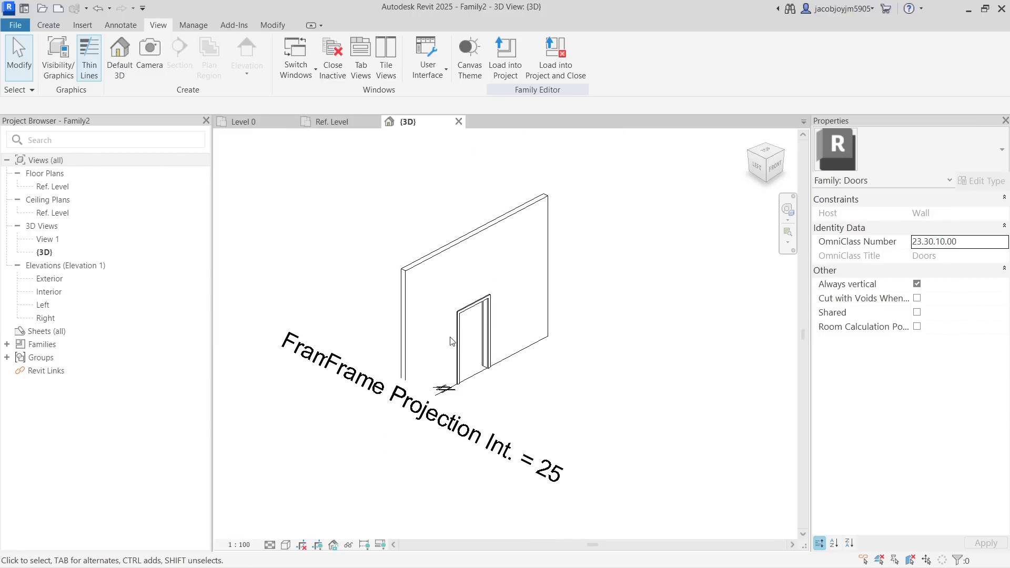
Close the new door family without saving it
left_click(16, 24)
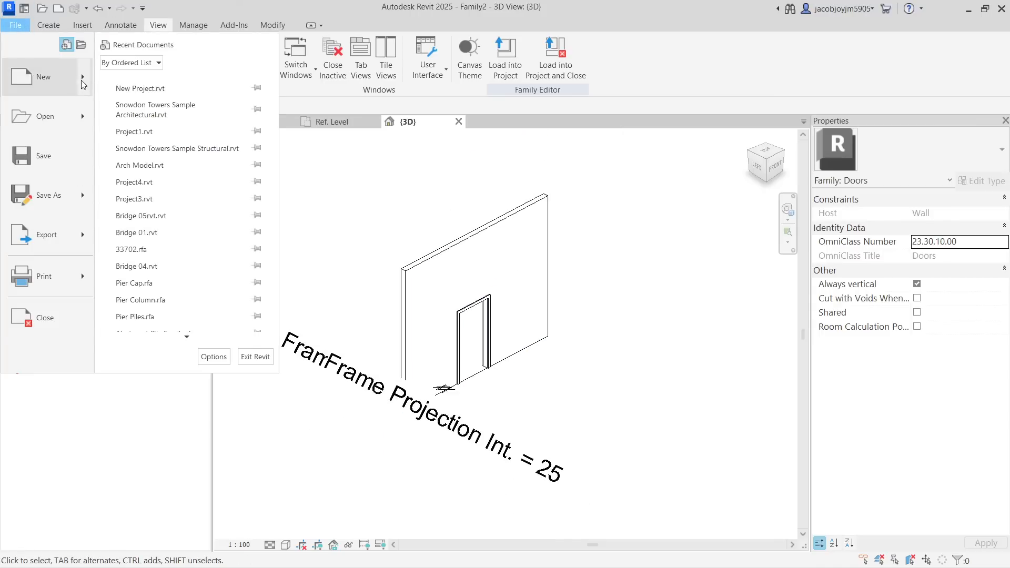
left_click(82, 317)
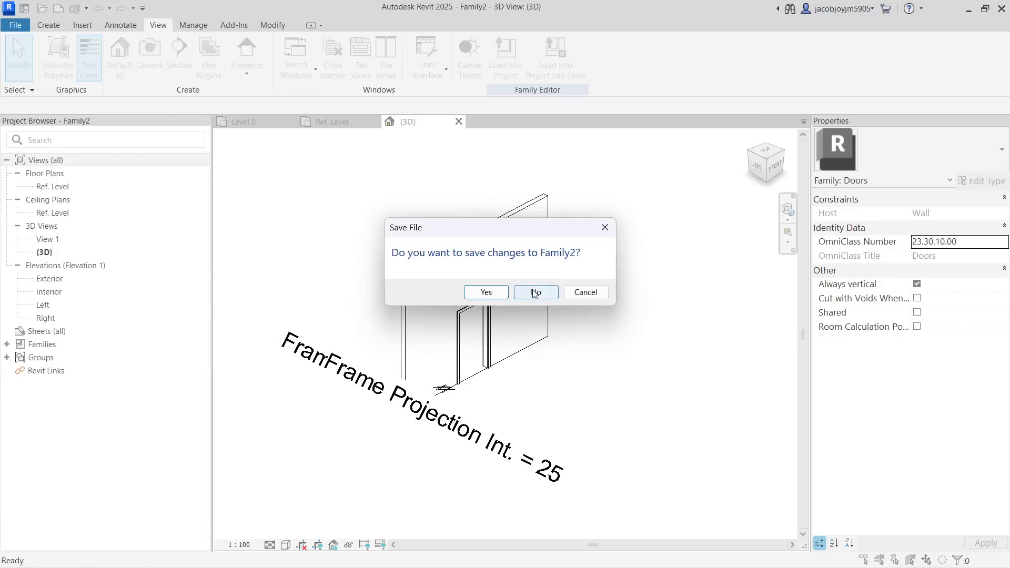
left_click(534, 293)
left_click(20, 26)
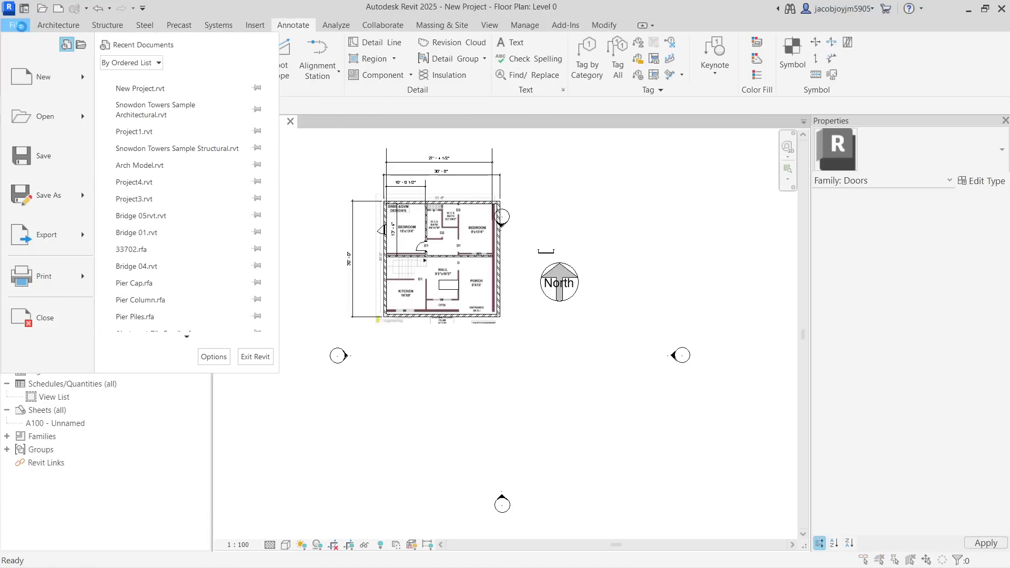
left_click(610, 179)
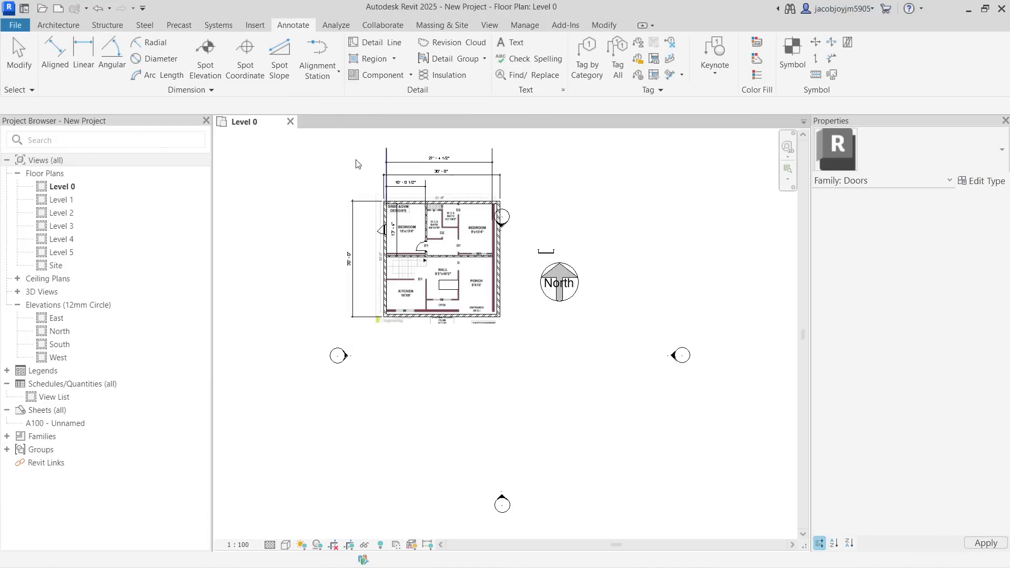
left_click(9, 7)
left_click(133, 100)
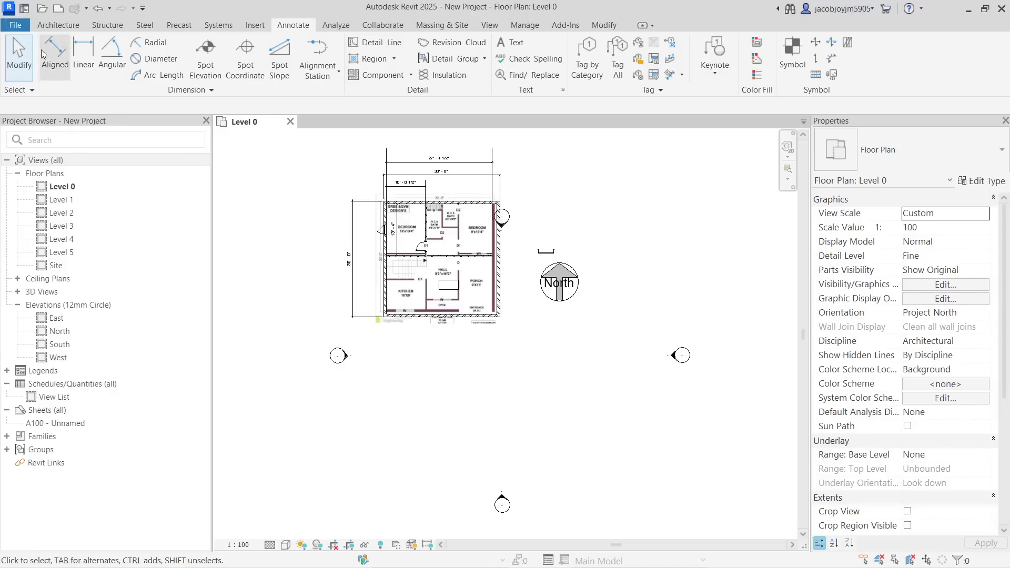
Create a new family from the Metric Window template in the English family templates folder
left_click(16, 25)
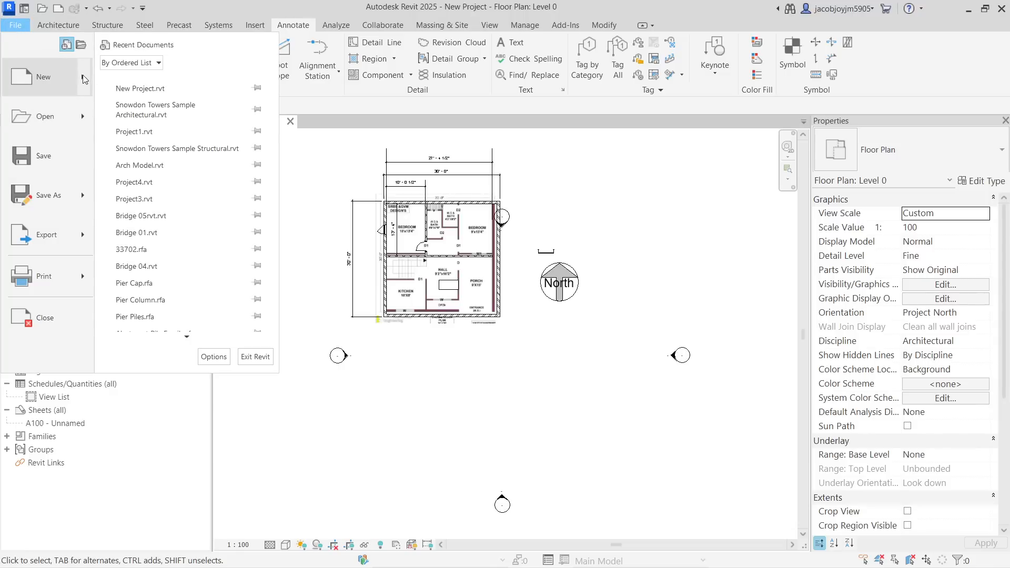
mouse_move(84, 78)
left_click(142, 113)
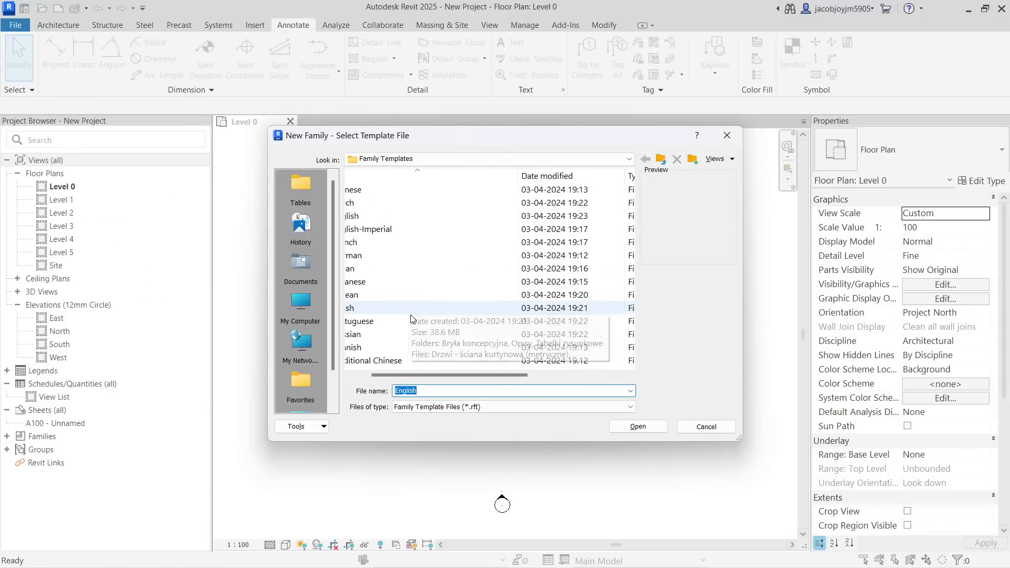
double_click(468, 216)
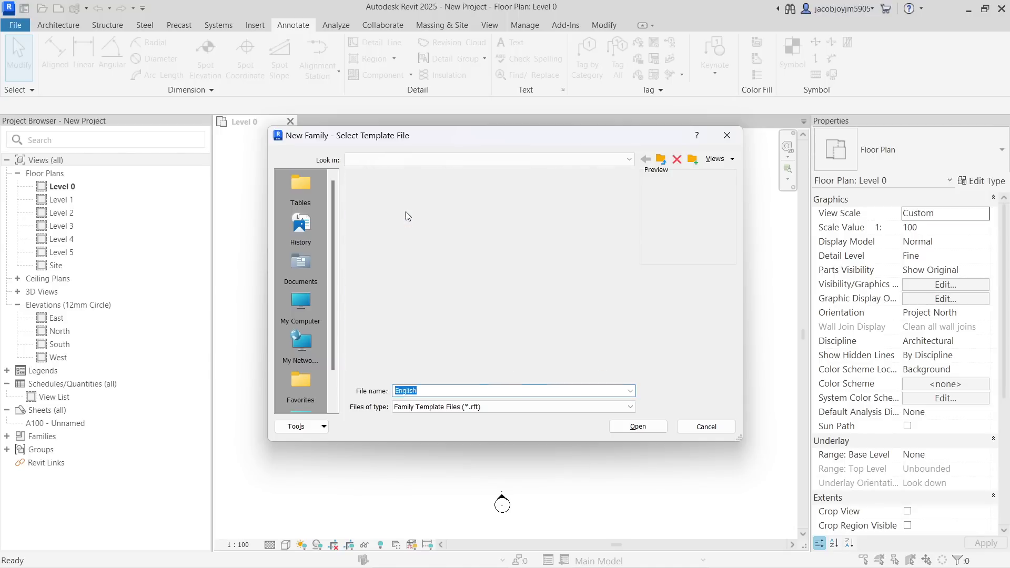
scroll(426, 349, "down", 20)
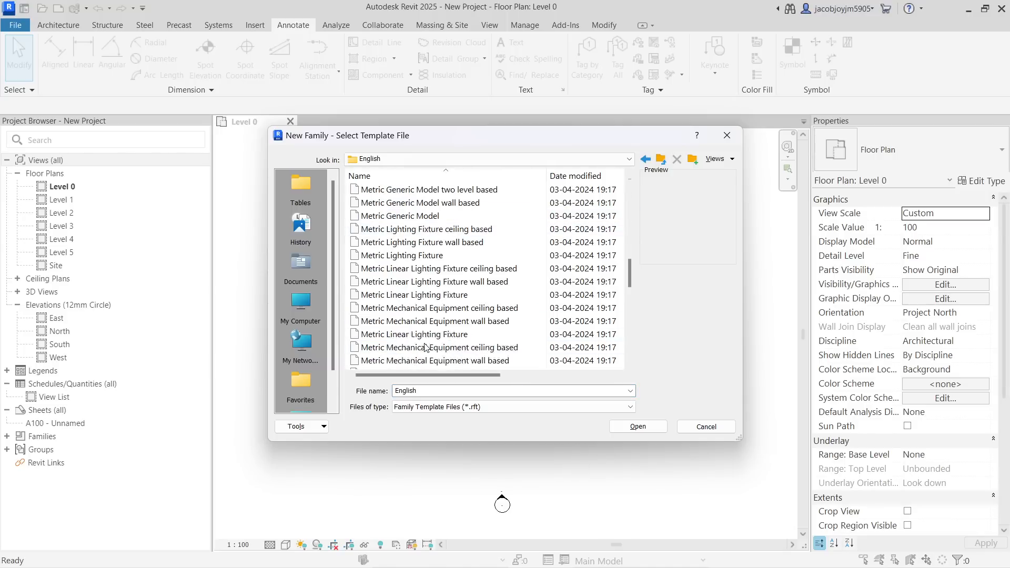
scroll(425, 348, "down", 3)
left_click(416, 321)
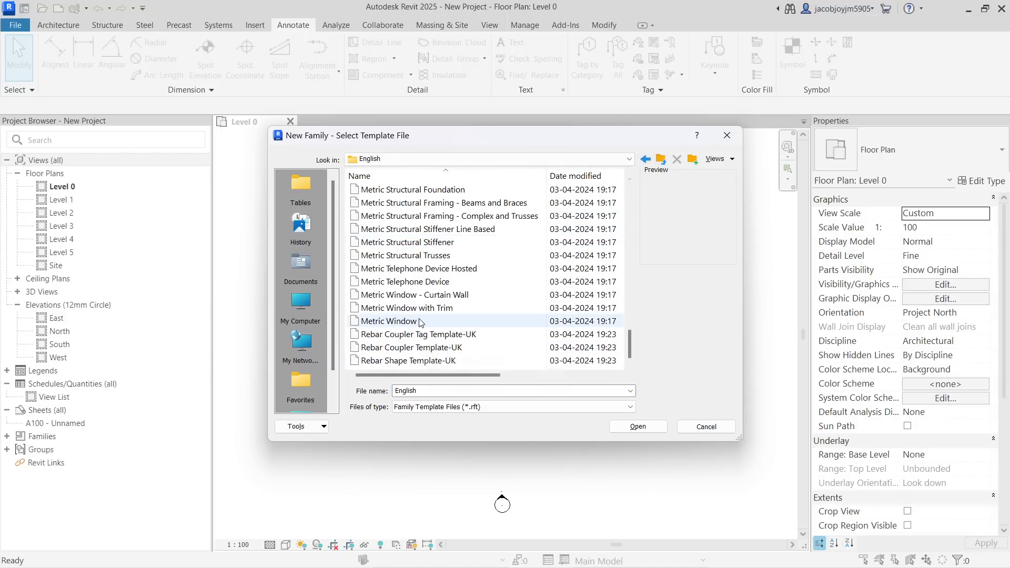
left_click(631, 431)
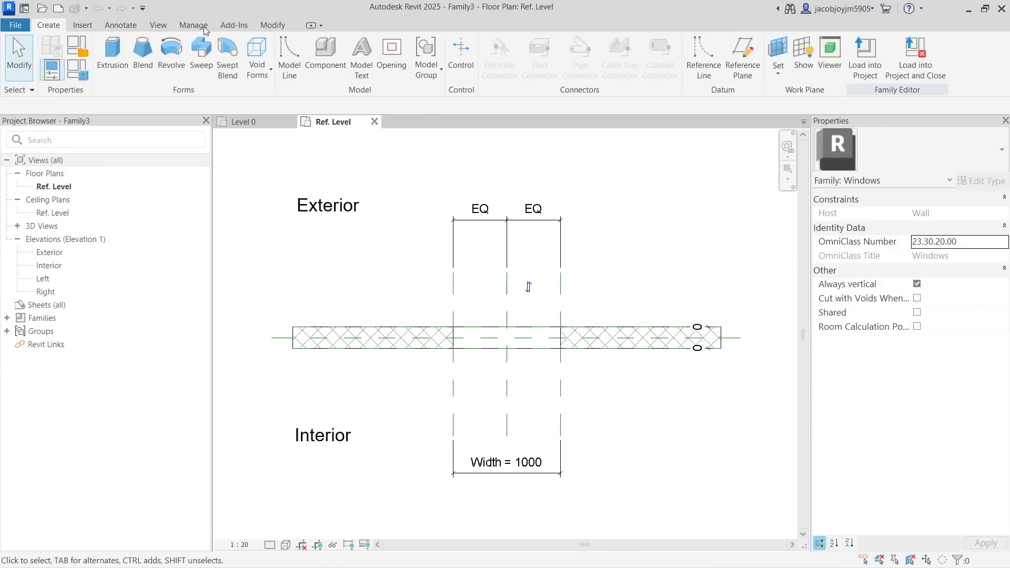
Inspect the window template's host wall and opening from both sides in the default 3D view
left_click(157, 27)
left_click(119, 56)
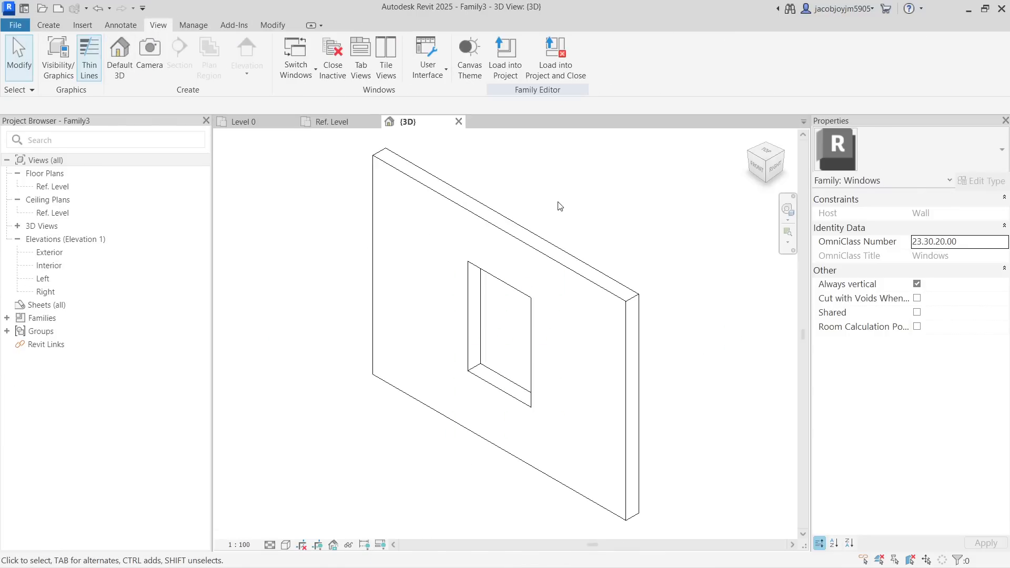
middle_click_drag(681, 346, 671, 325, "shift")
middle_click_drag(428, 340, 576, 343, "shift")
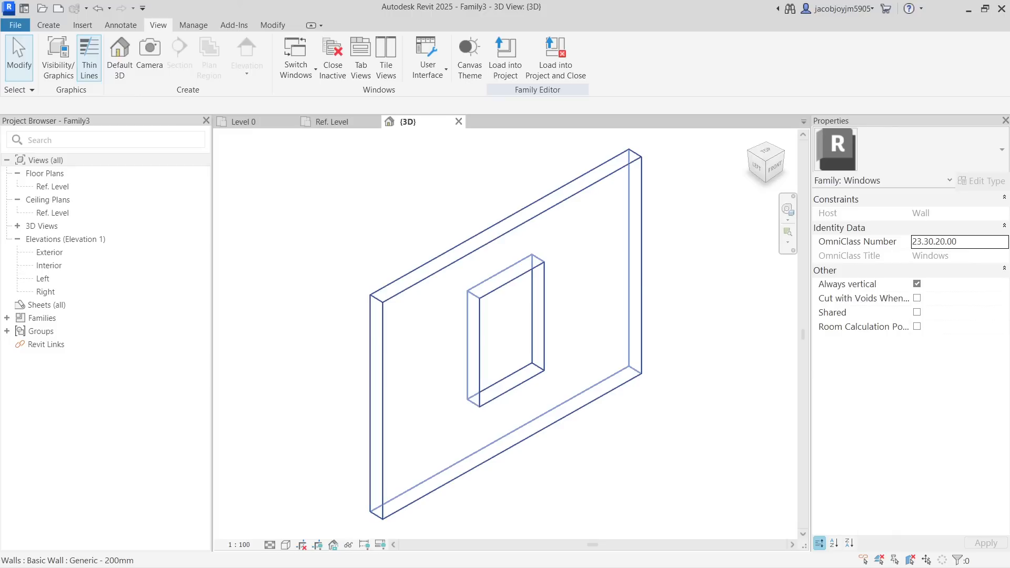
scroll(410, 261, "down", 4)
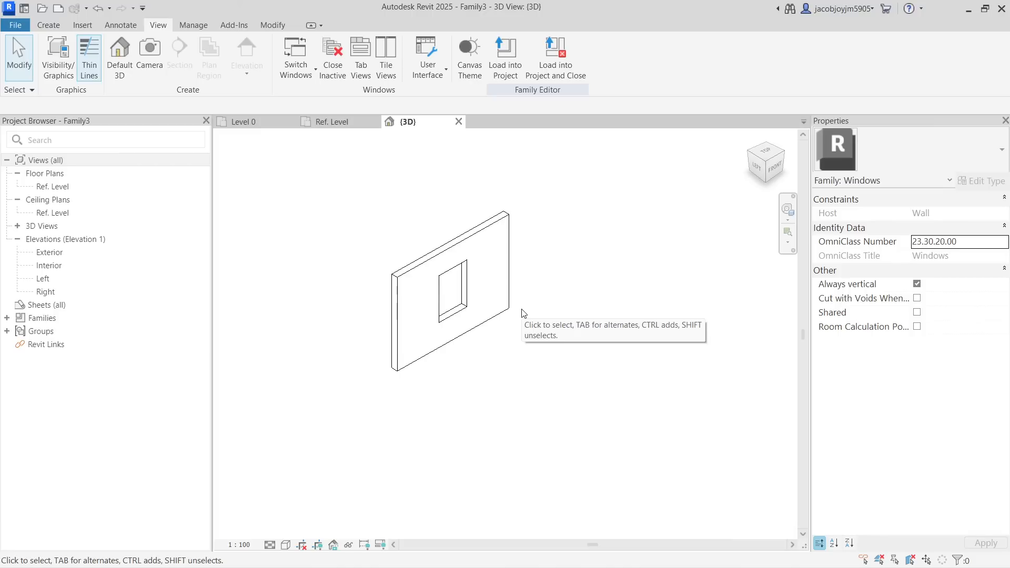
Browse the English family templates, including the Metric Generic Model variants, and leave the template selection without choosing one
left_click(15, 25)
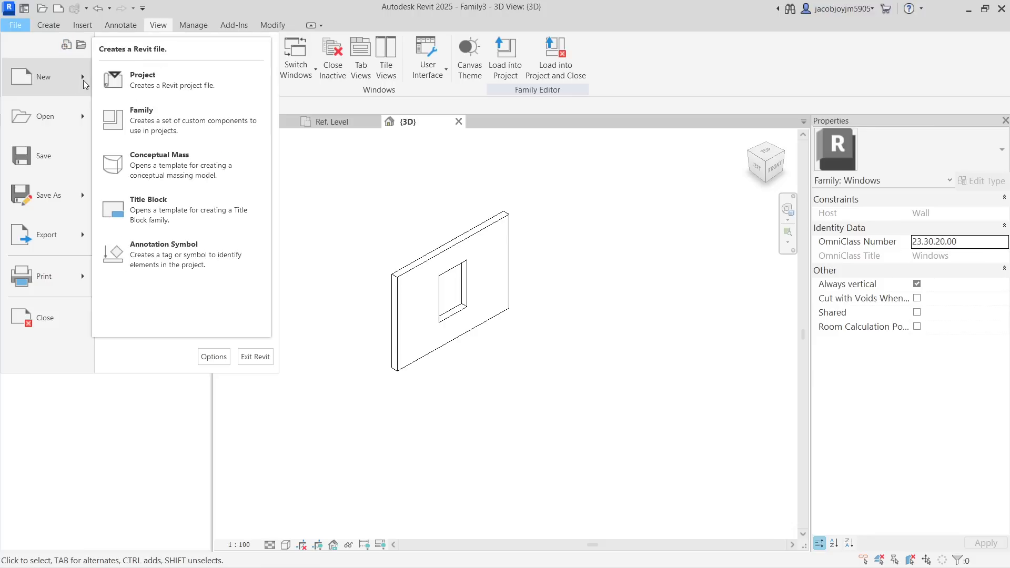
left_click(572, 231)
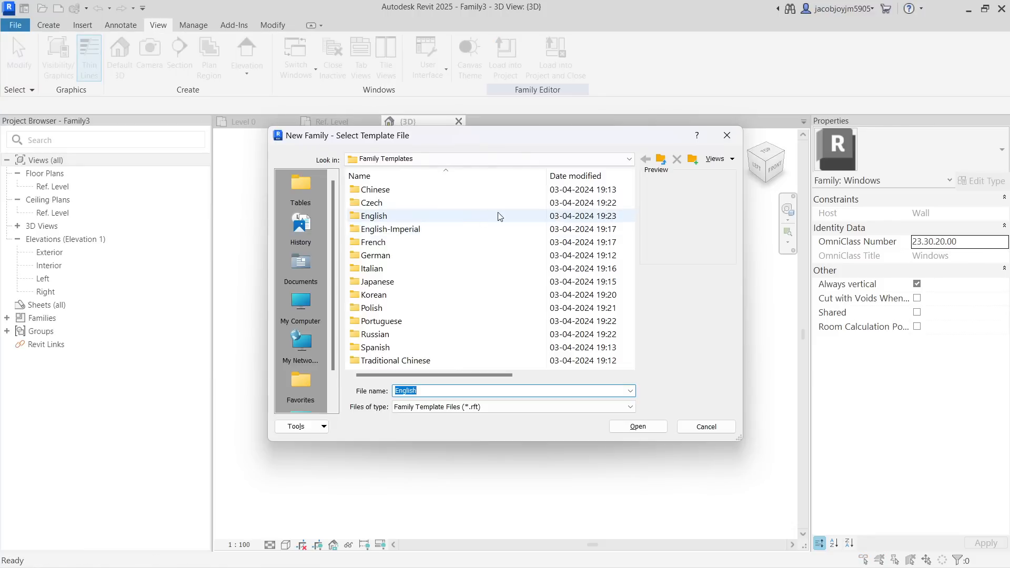
double_click(409, 217)
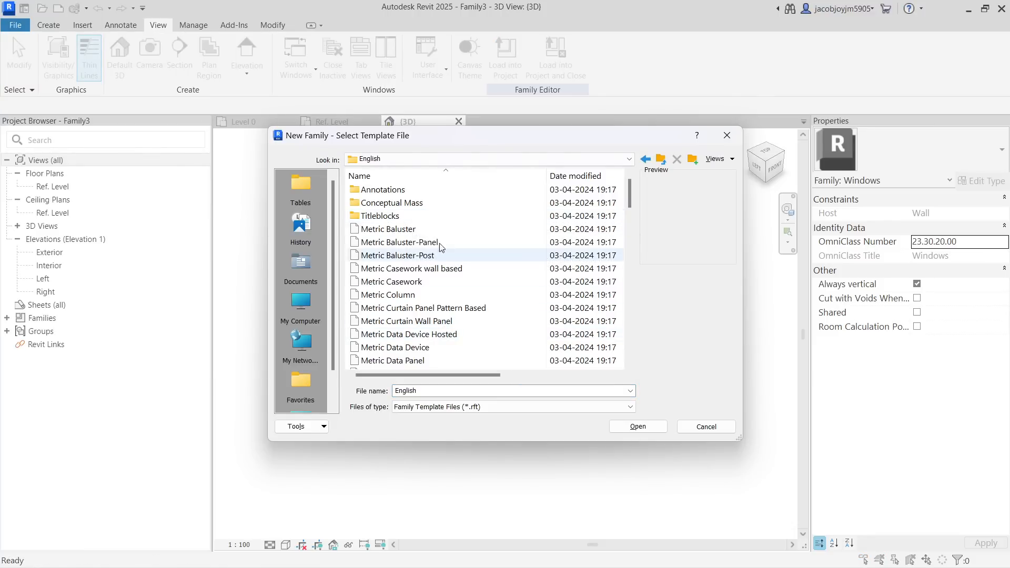
scroll(436, 241, "down", 8)
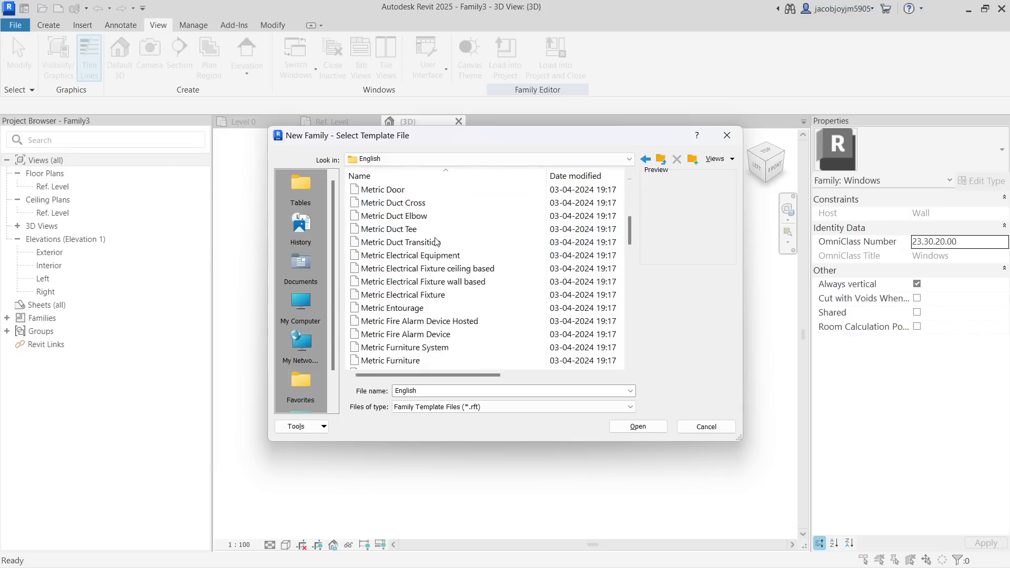
scroll(436, 241, "down", 3)
scroll(437, 245, "up", 2)
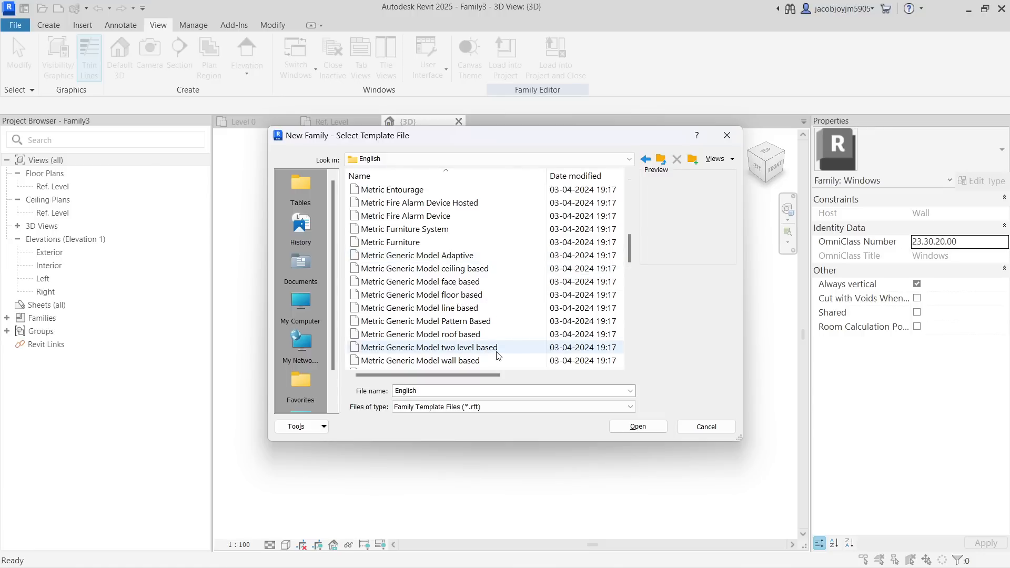
scroll(497, 356, "down", 1)
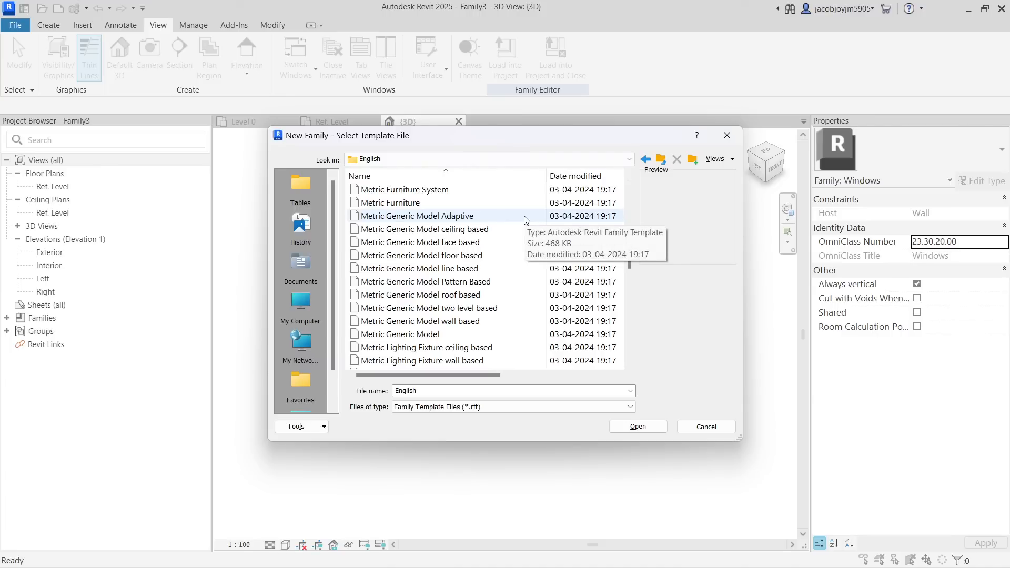
scroll(531, 287, "down", 2)
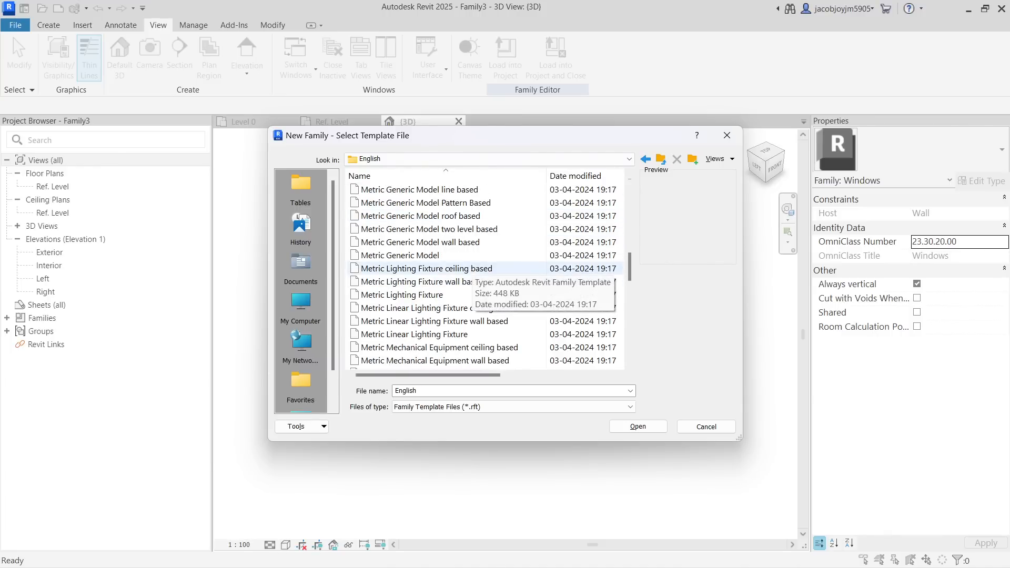
scroll(475, 273, "down", 2)
scroll(475, 273, "down", 1)
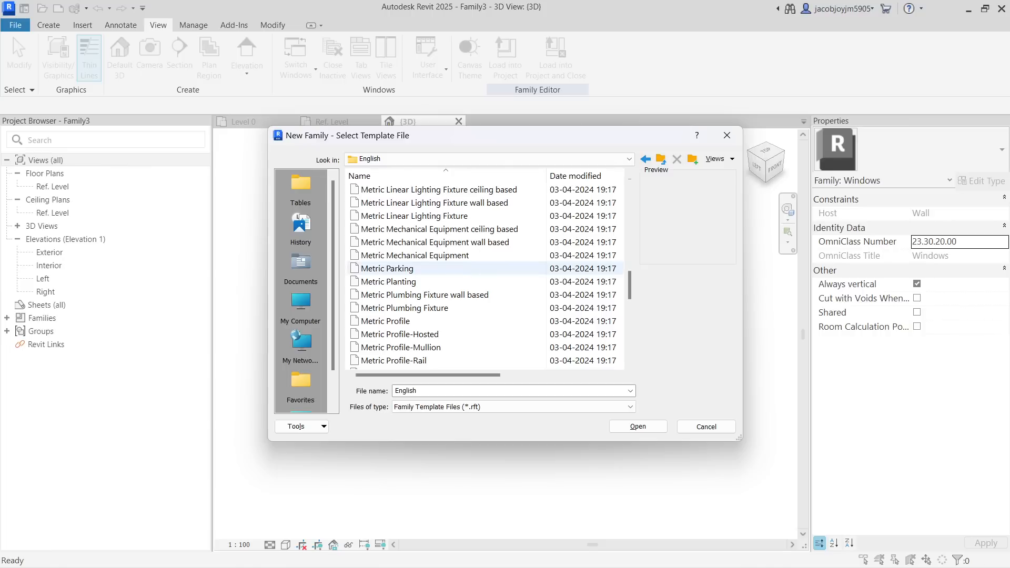
scroll(445, 280, "down", 2)
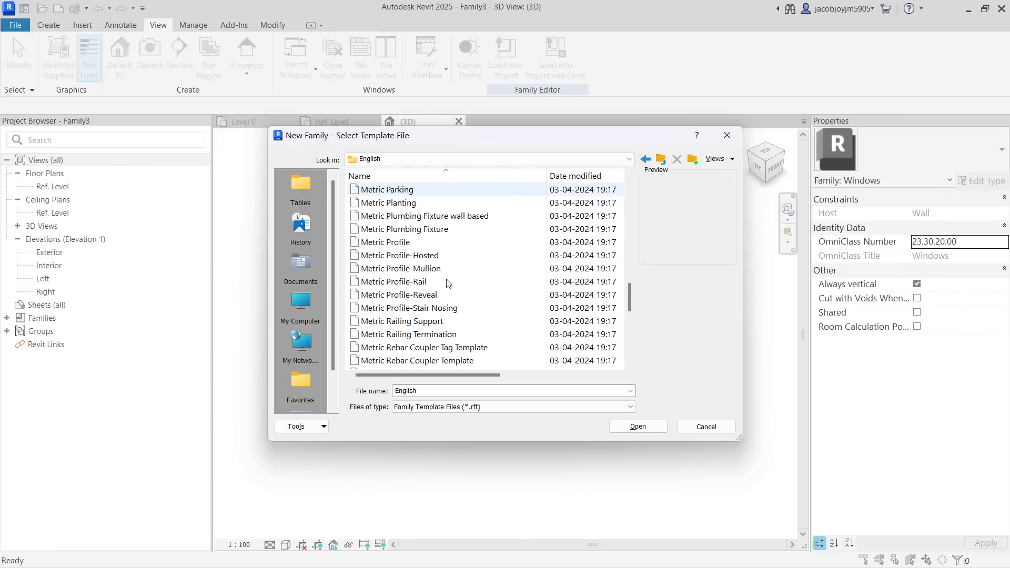
scroll(447, 295, "down", 2)
scroll(450, 305, "down", 3)
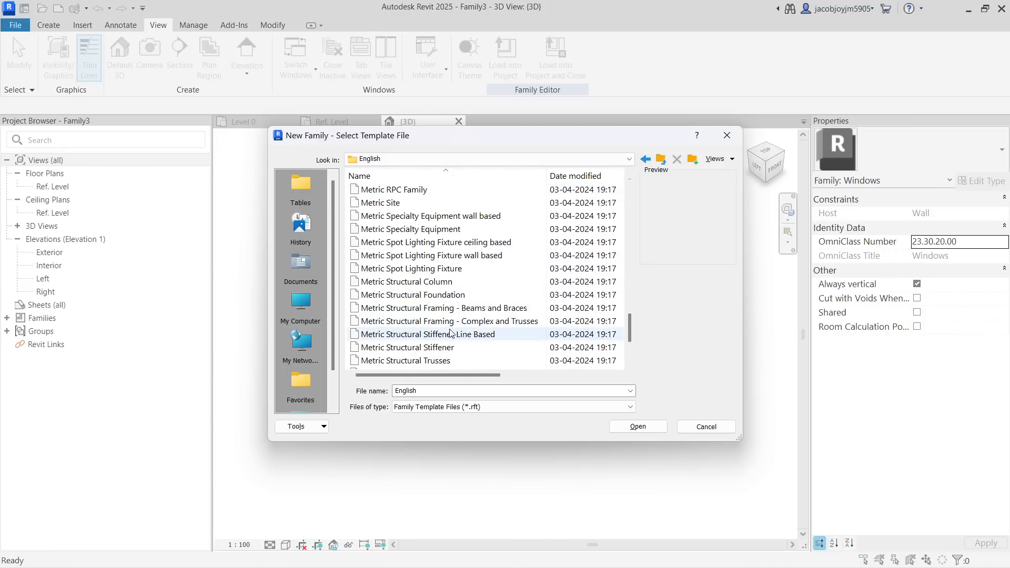
scroll(526, 337, "down", 2)
scroll(586, 340, "down", 1)
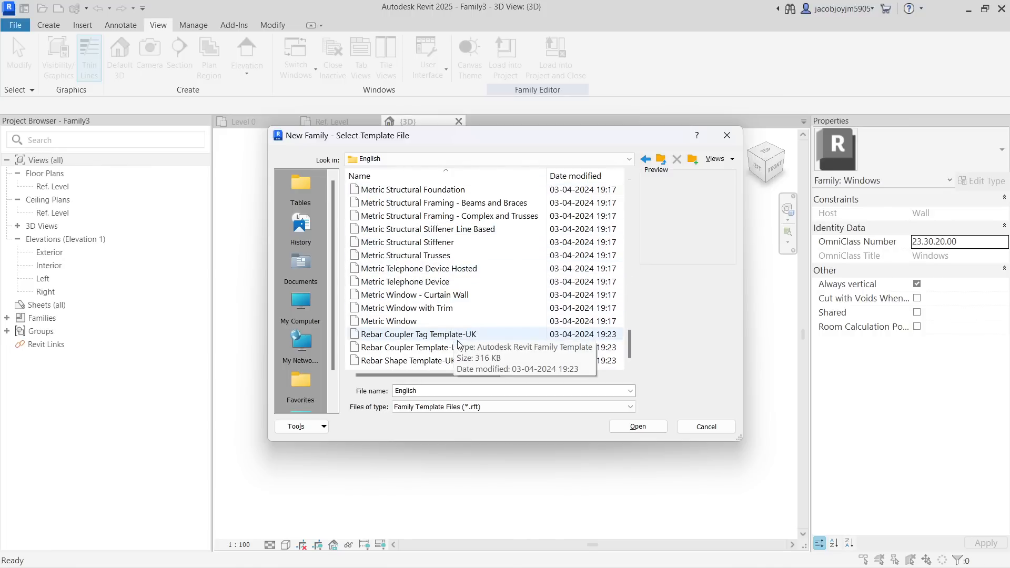
left_click(729, 140)
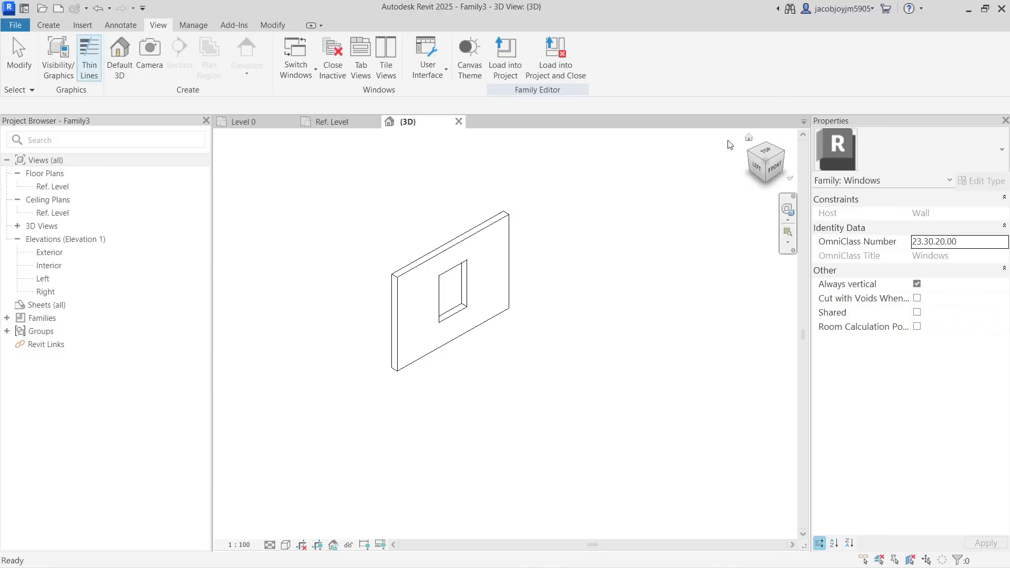
Close the 3D and Ref. Level views of the new window family without saving it
left_click(459, 122)
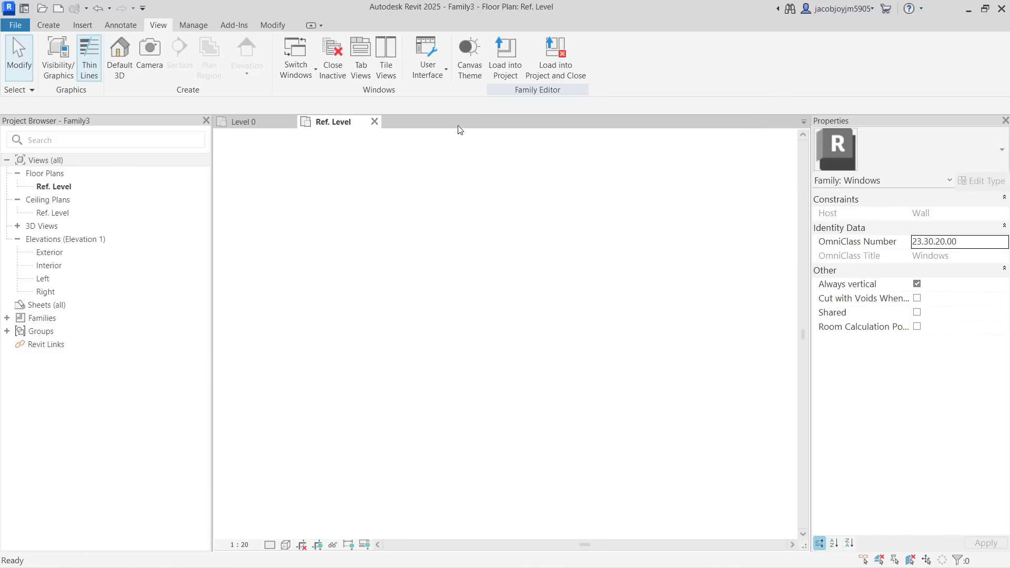
left_click(375, 122)
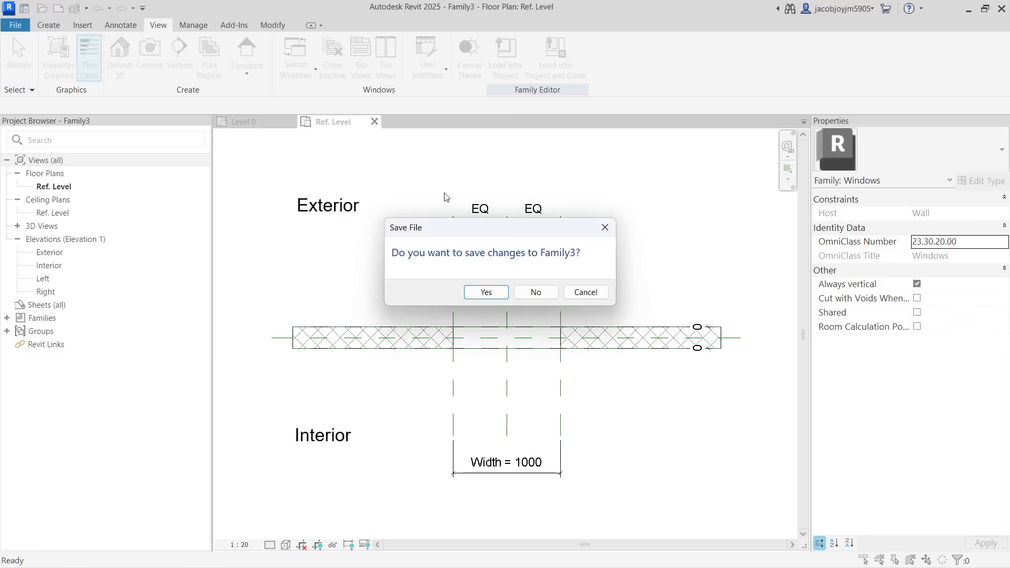
left_click(534, 290)
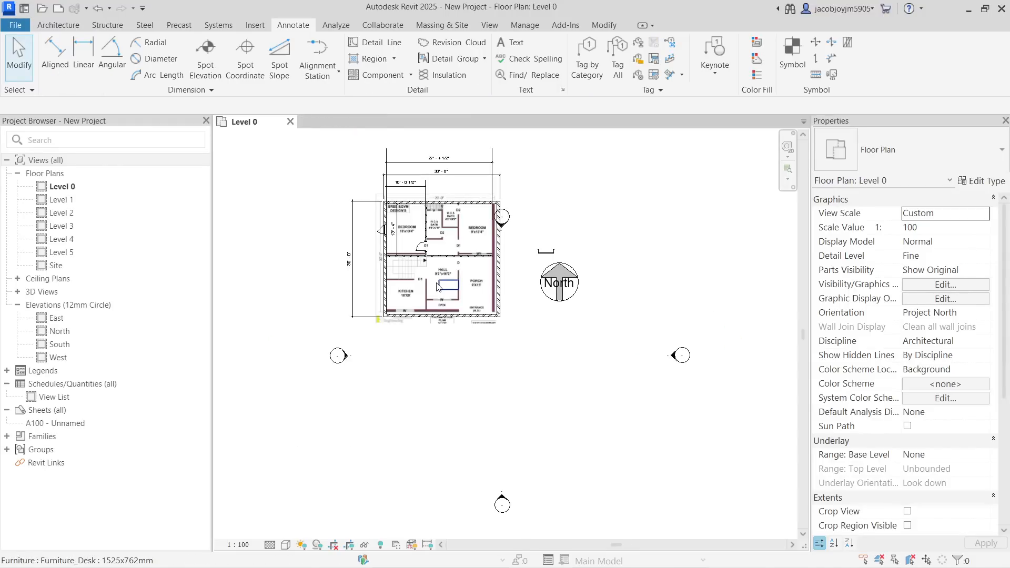
Open sheet A100 - Unnamed and examine its A1 metric title block, including the revision table and project fields
double_click(58, 423)
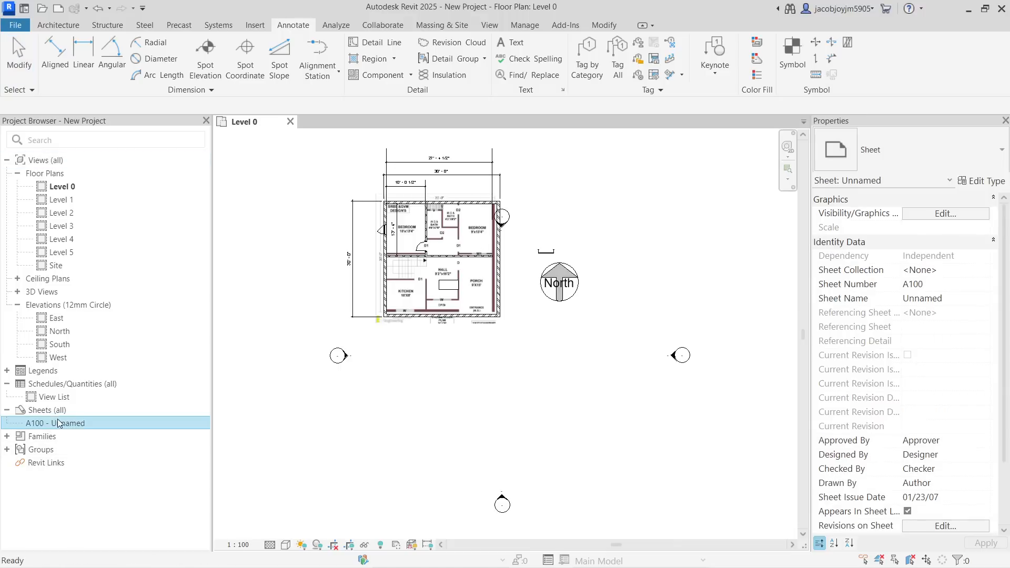
scroll(521, 247, "down", 2)
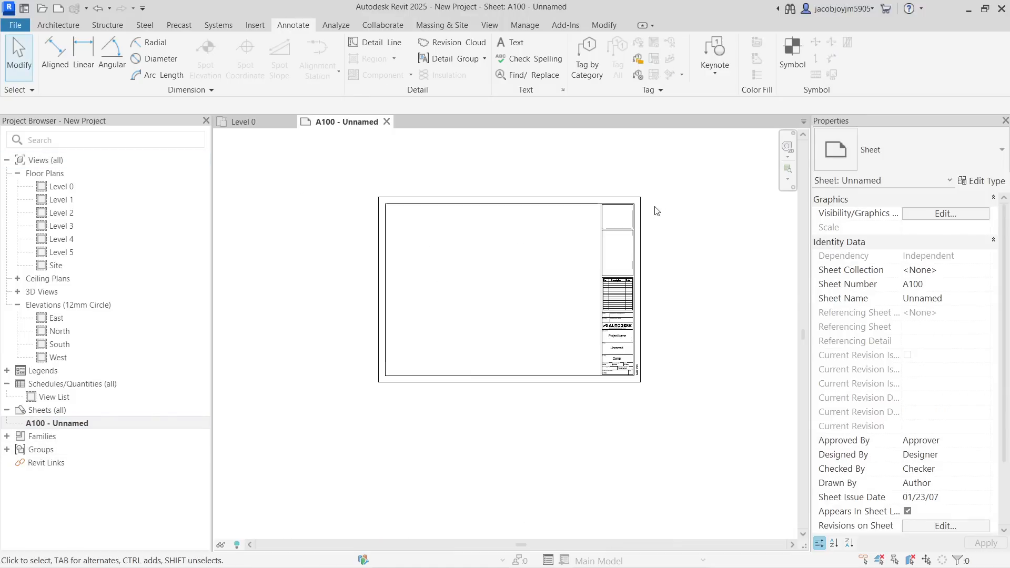
left_click(641, 211)
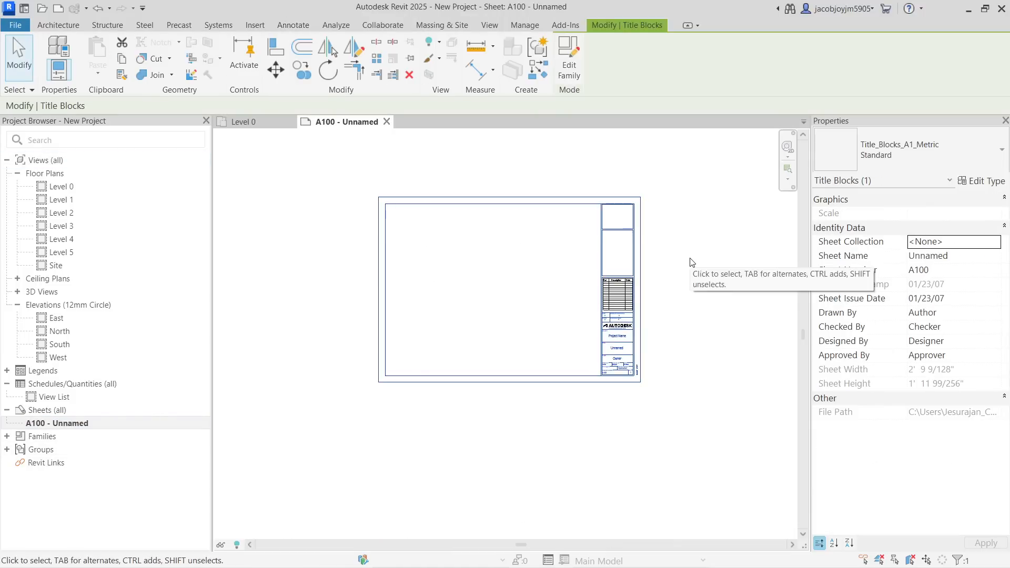
scroll(626, 263, "up", 3)
middle_click_drag(682, 273, 691, 275)
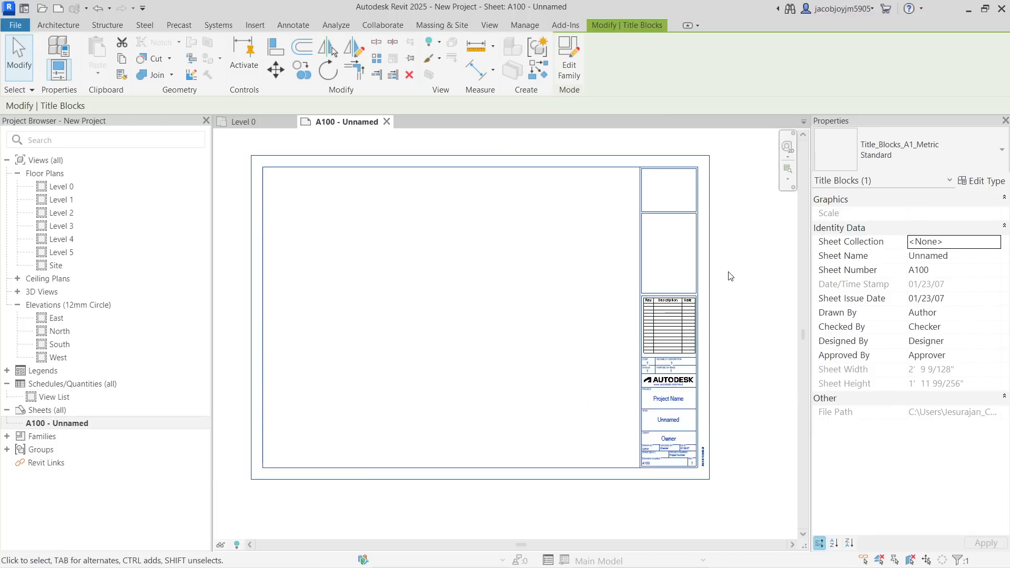
key("Escape")
scroll(735, 279, "up", 1)
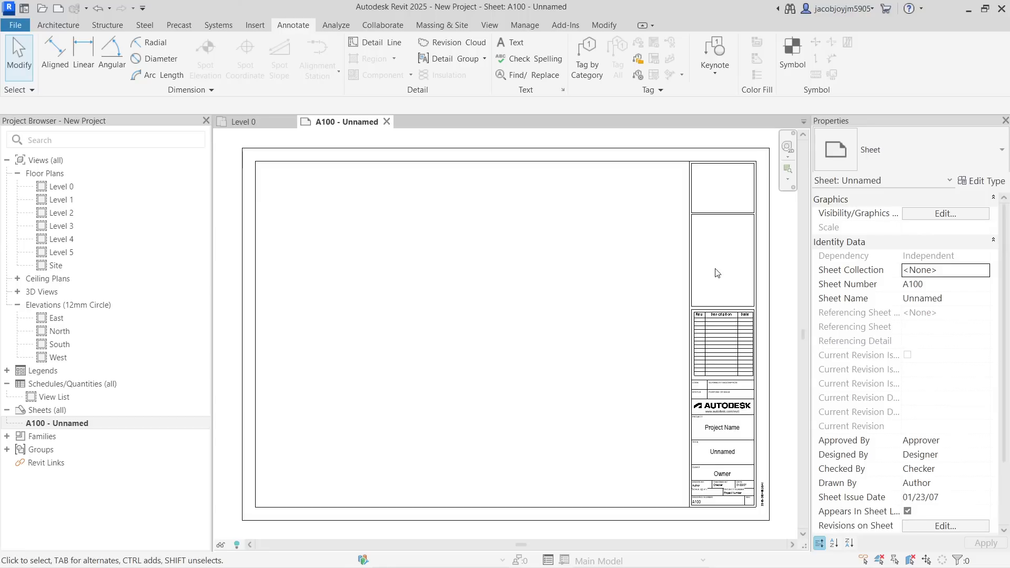
Create a new project from the Construction Template
left_click(16, 26)
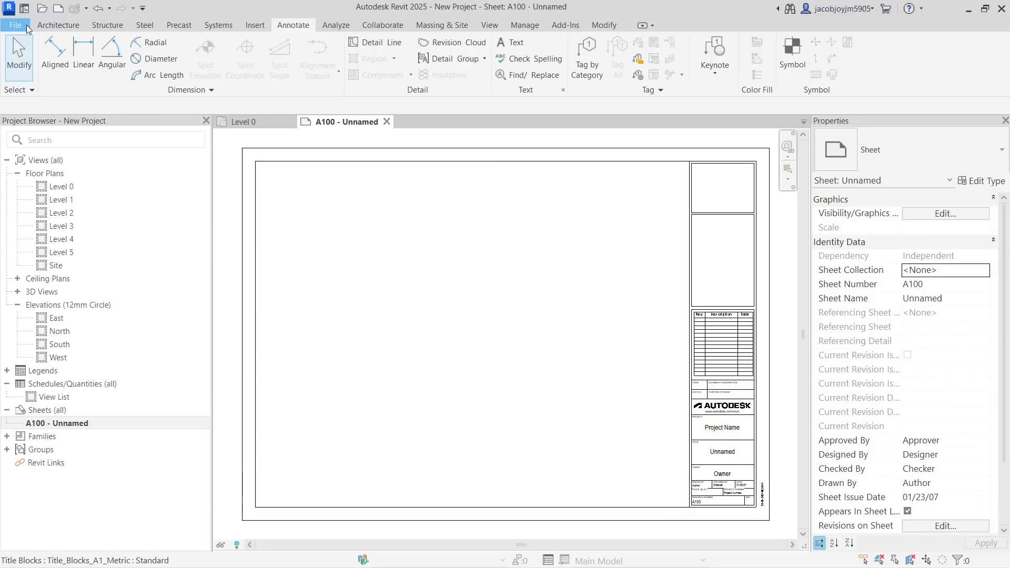
mouse_move(87, 83)
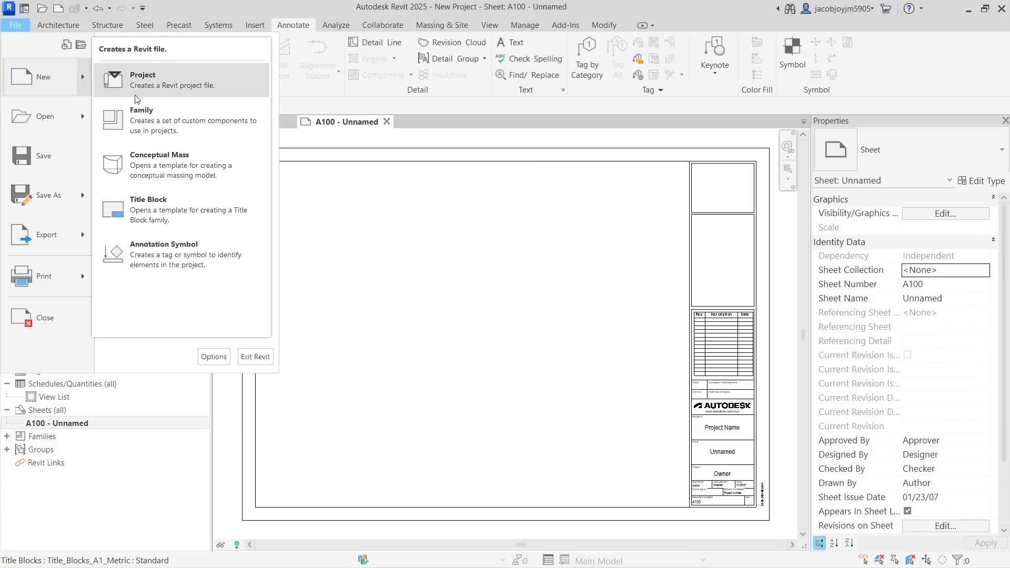
left_click(180, 84)
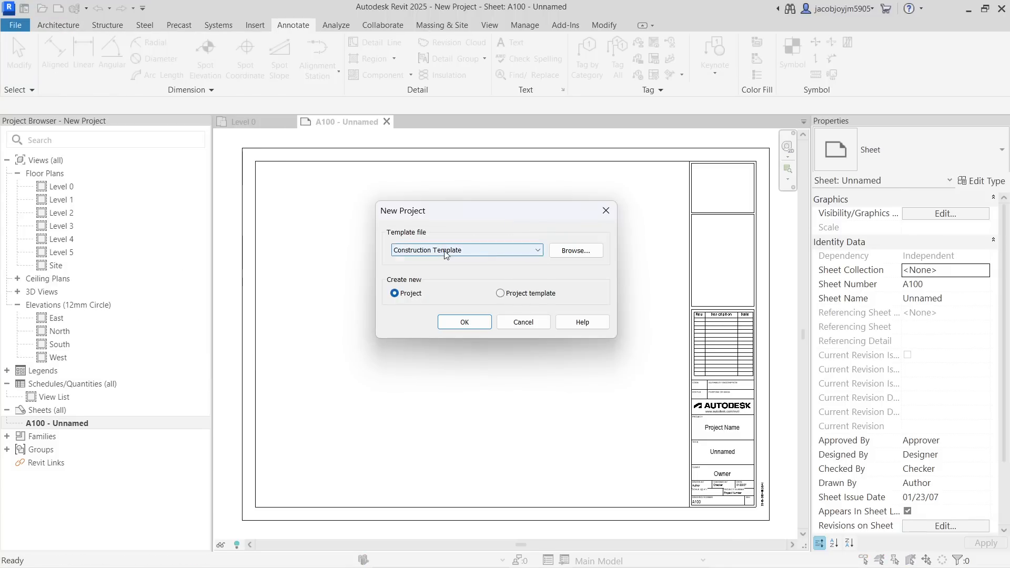
left_click(445, 252)
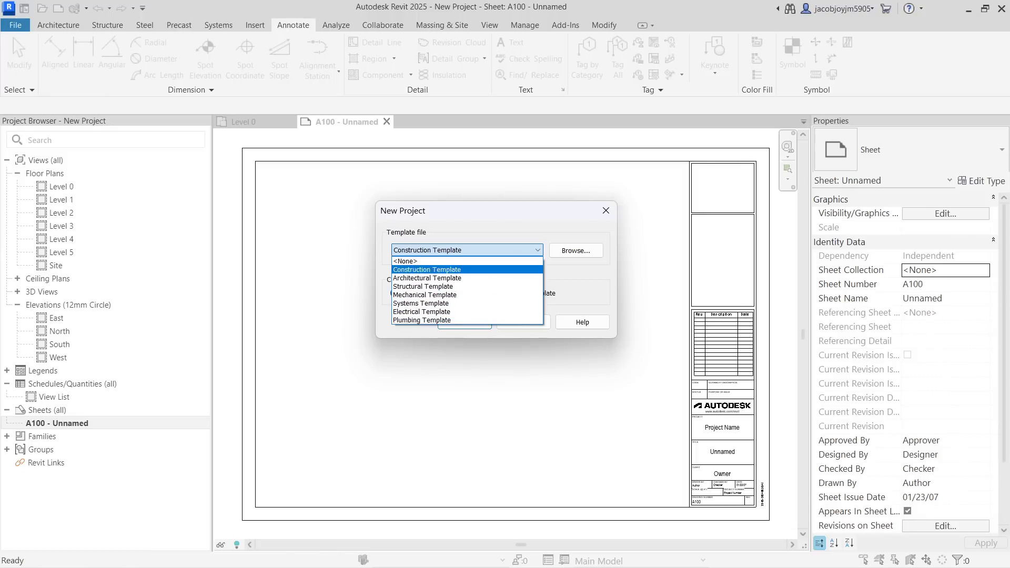
left_click(451, 269)
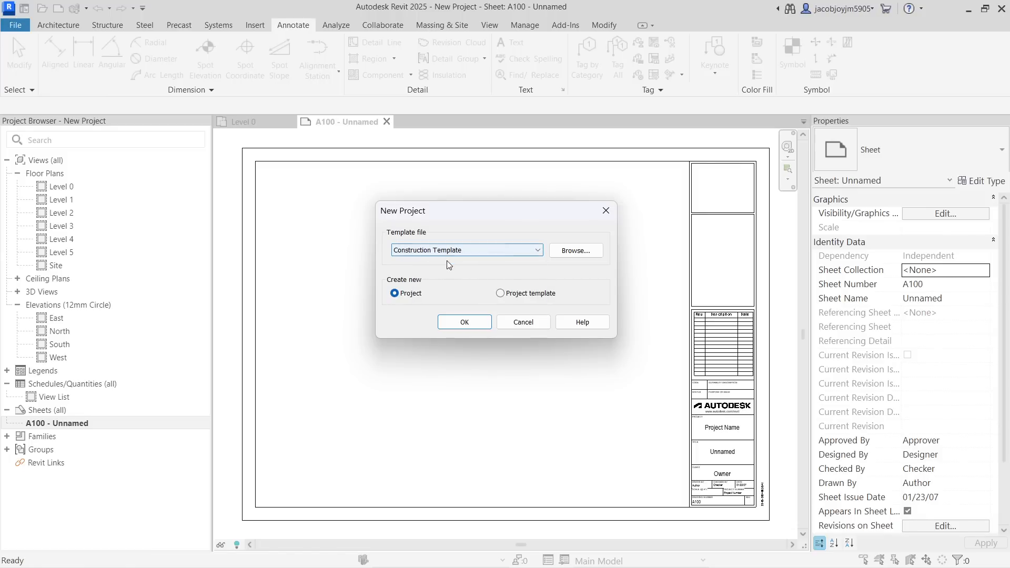
left_click(461, 322)
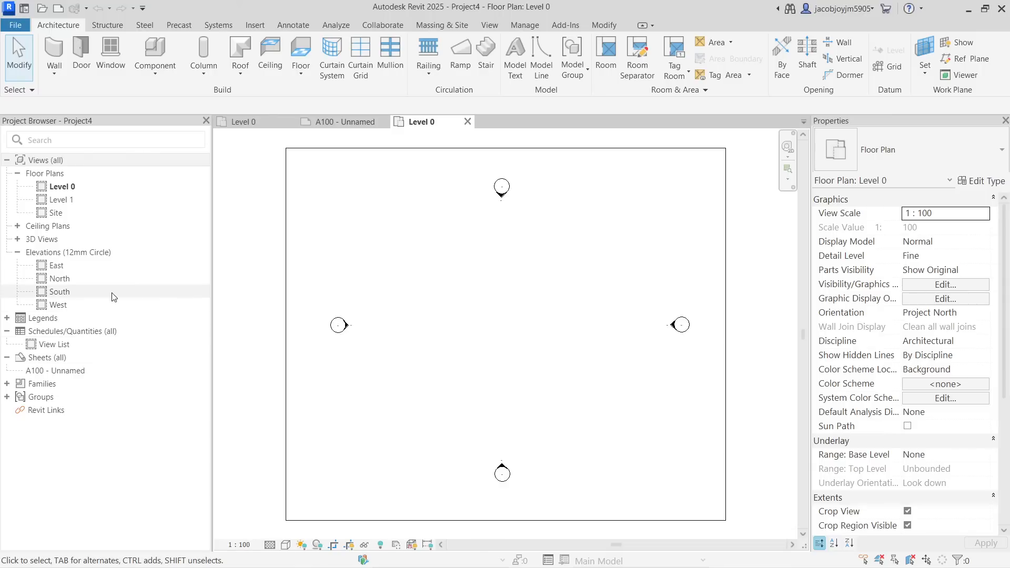
Open the new project's South elevation and examine its level lines
double_click(60, 291)
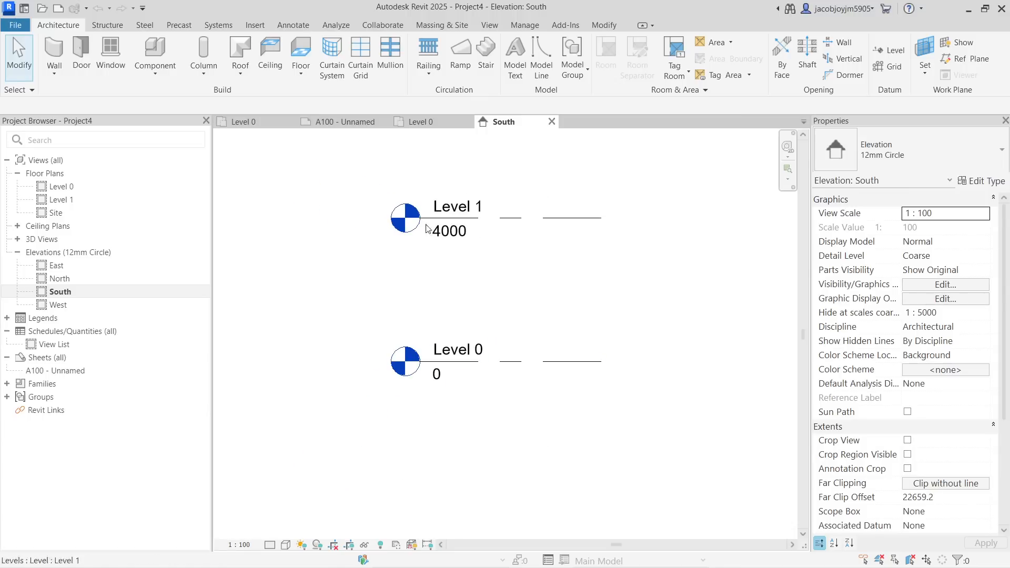
scroll(335, 271, "down", 3)
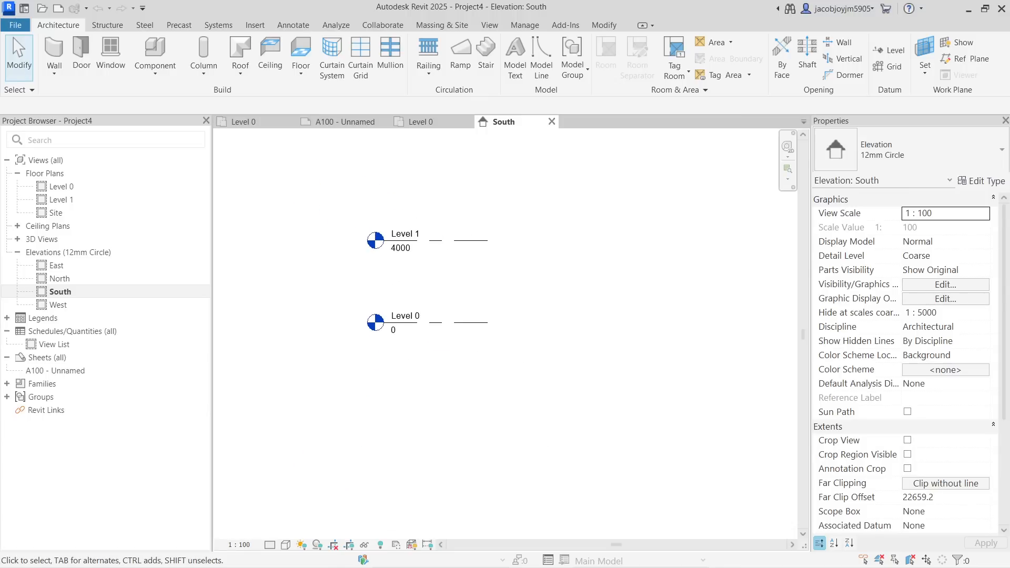